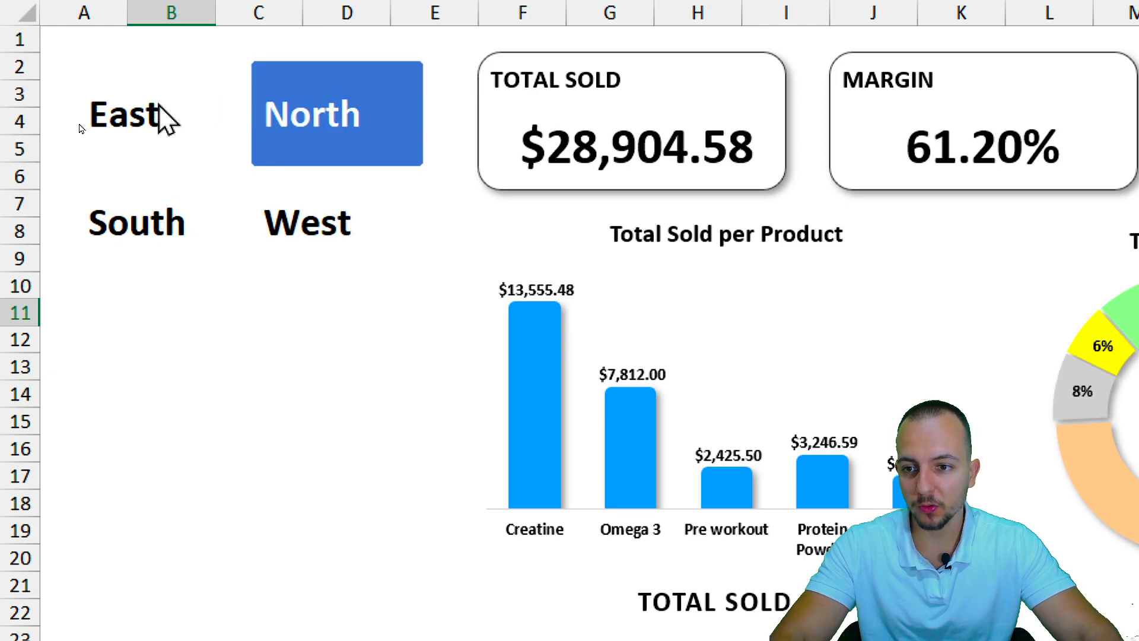
# Filter the finished dashboard by the East region and by the West region
pyautogui.click(158, 119)
pyautogui.click(295, 223)
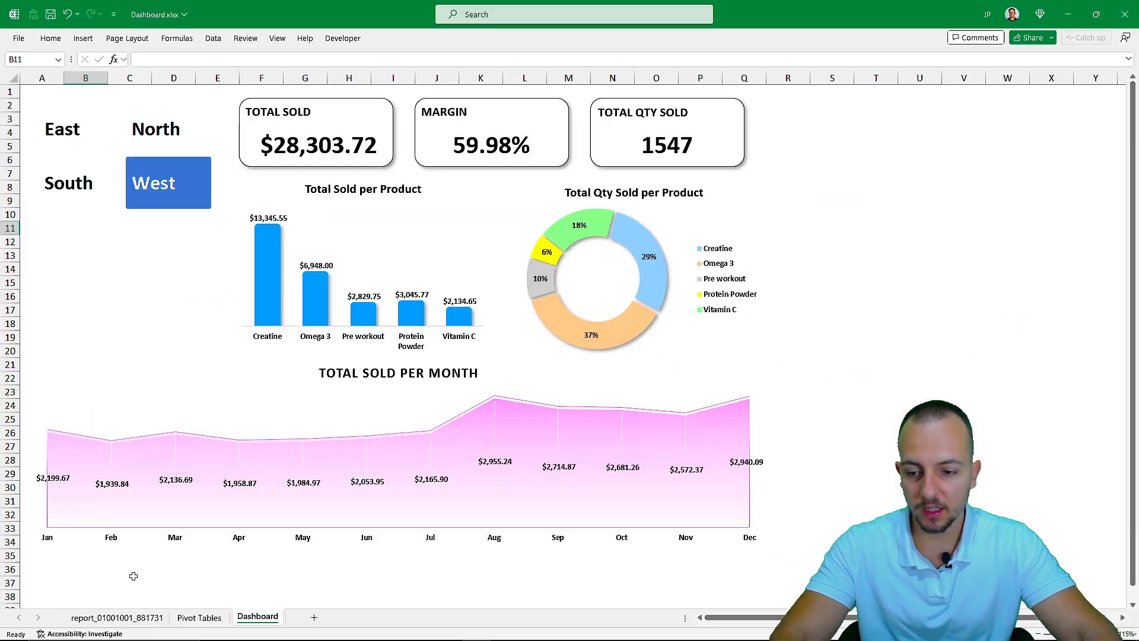
# Look through the Pivot Tables sheet and the report_01001001_881731 data sheet that feed the dashboard
pyautogui.click(199, 617)
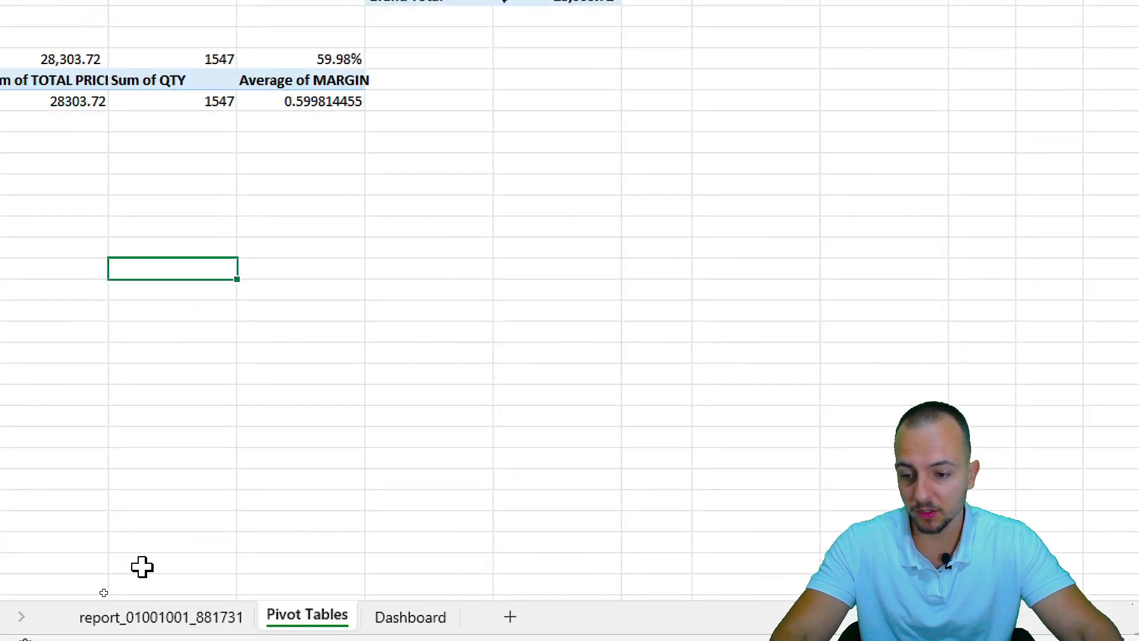
pyautogui.click(202, 596)
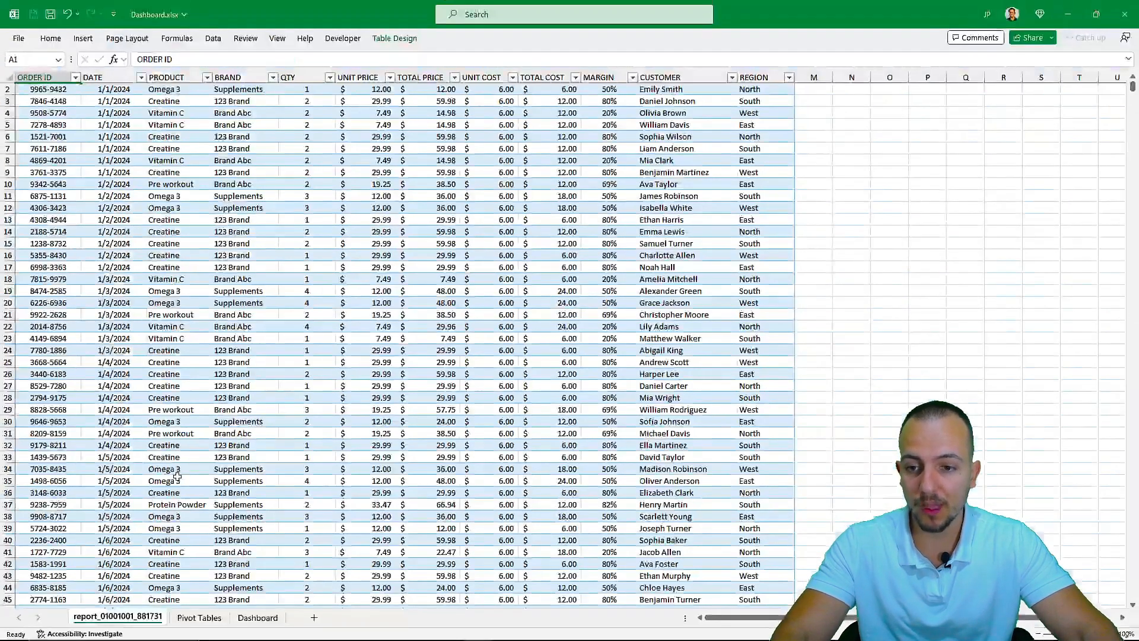
pyautogui.scroll(-3, 205, 431)
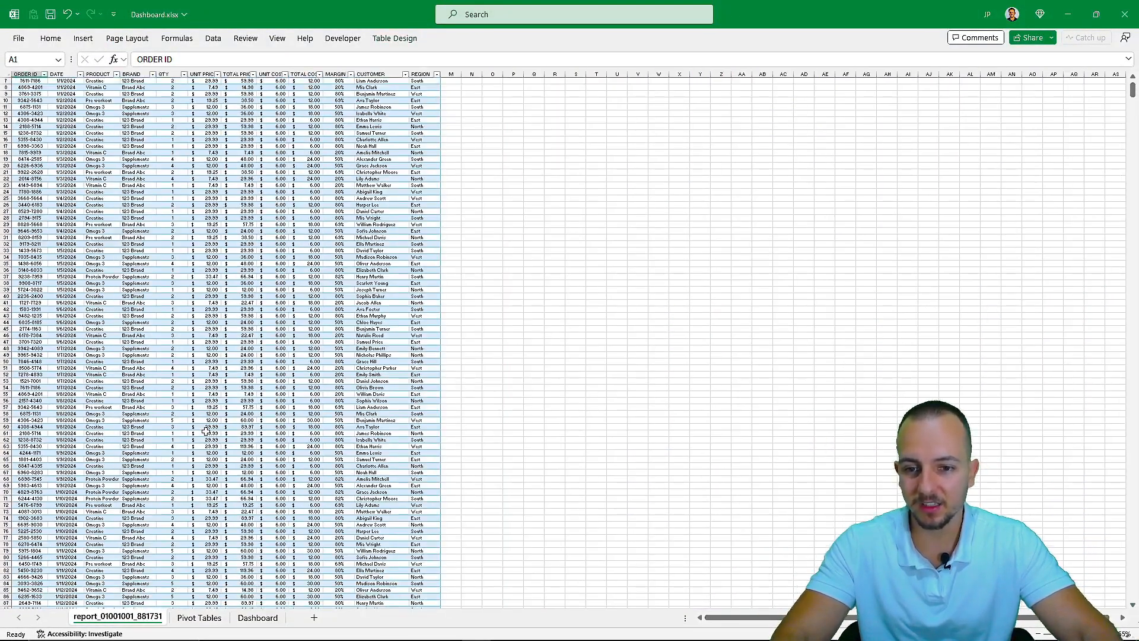
pyautogui.scroll(3, 206, 432)
pyautogui.click(199, 617)
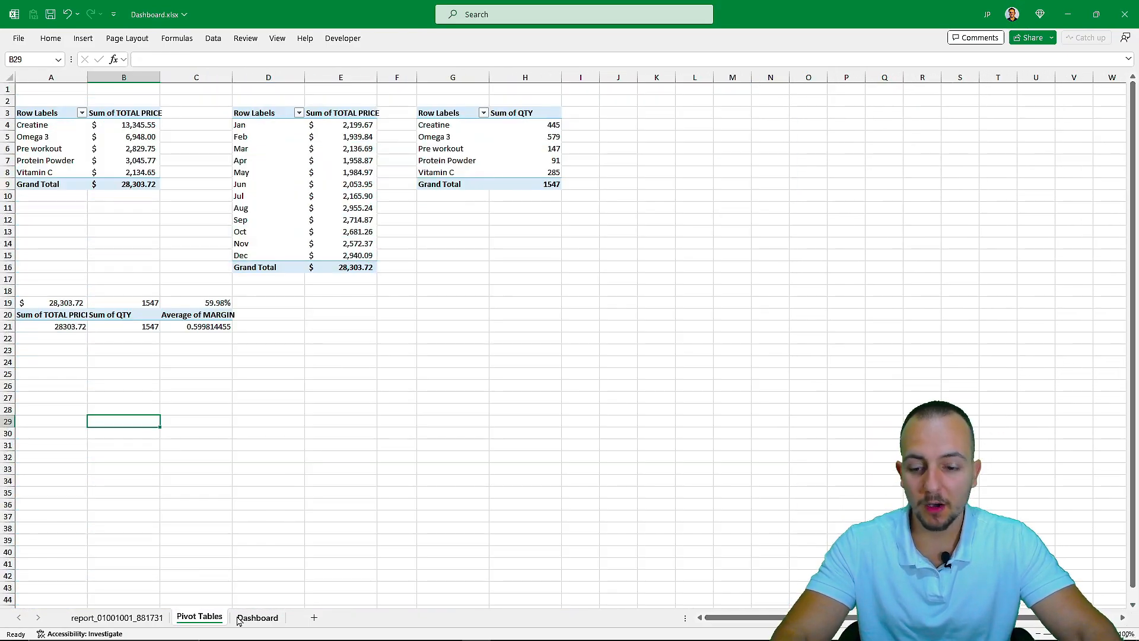
# Return to the Dashboard sheet and switch its region filter among South, North and West to compare the charts
pyautogui.click(257, 617)
pyautogui.click(77, 184)
pyautogui.click(145, 143)
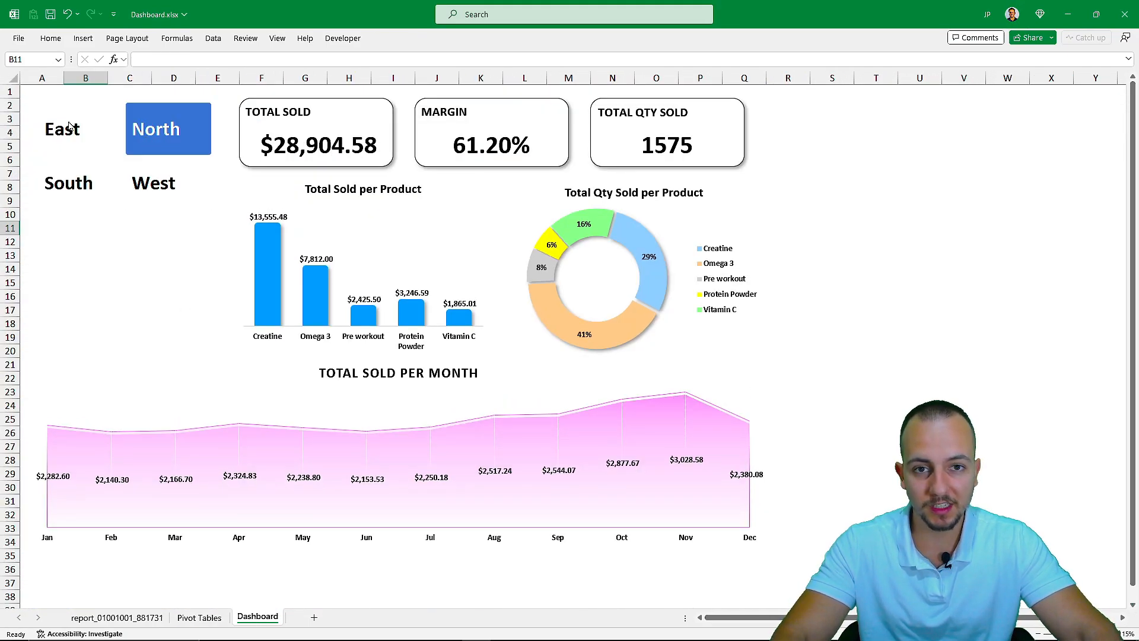
pyautogui.click(116, 169)
pyautogui.click(166, 138)
pyautogui.click(164, 182)
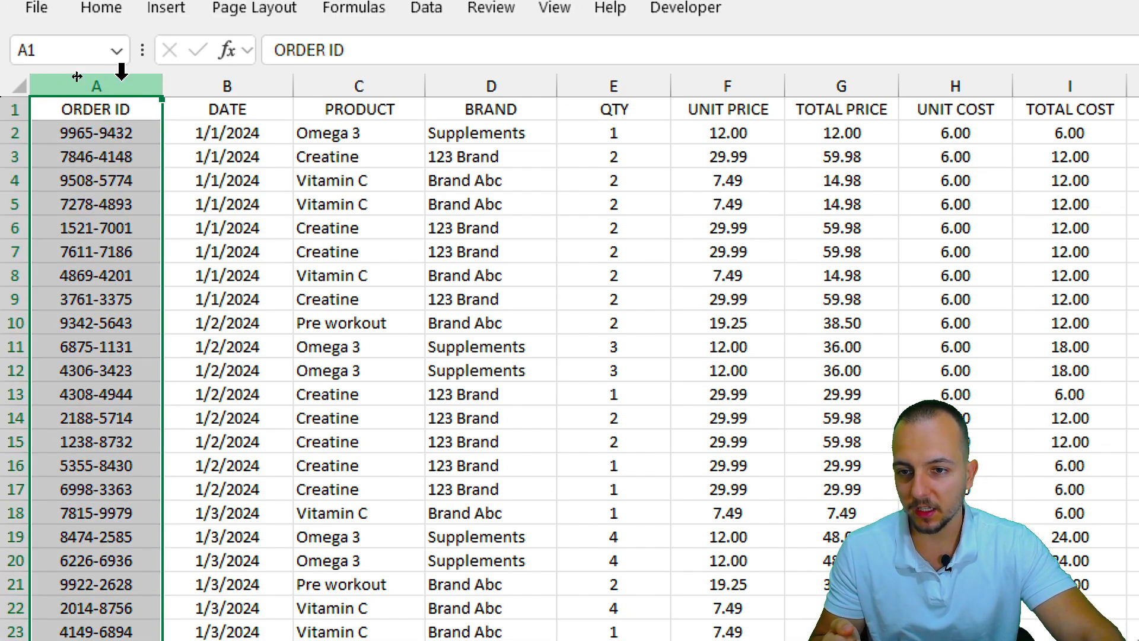
# Examine the Order ID, Date, Product, Brand and Qty columns of the raw report
pyautogui.click(216, 48)
pyautogui.click(341, 83)
pyautogui.click(490, 83)
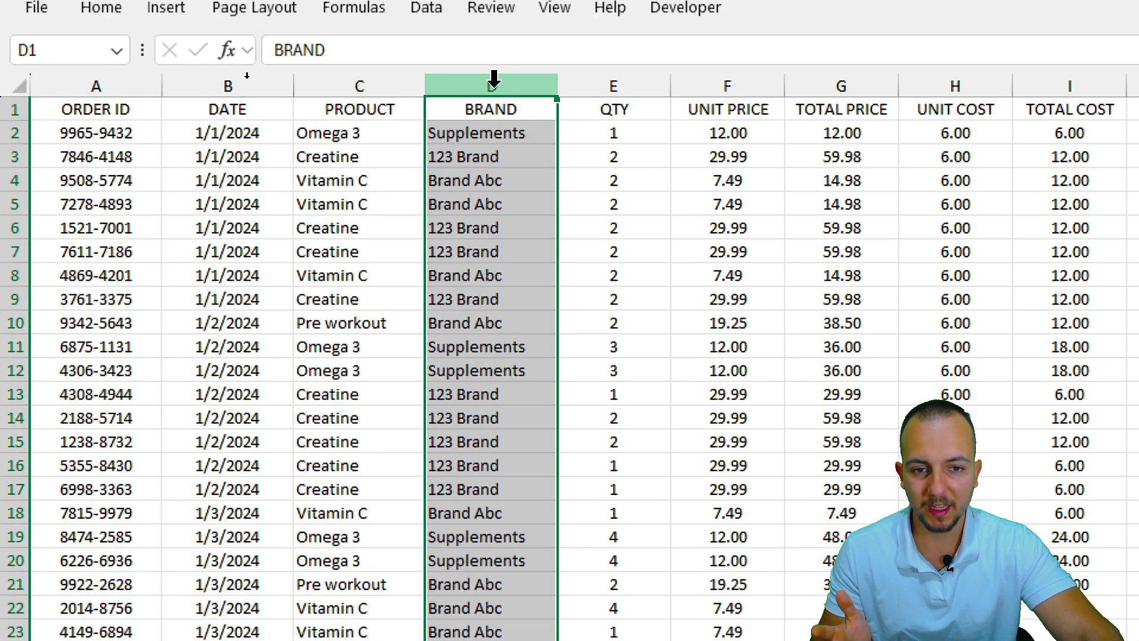
pyautogui.click(620, 88)
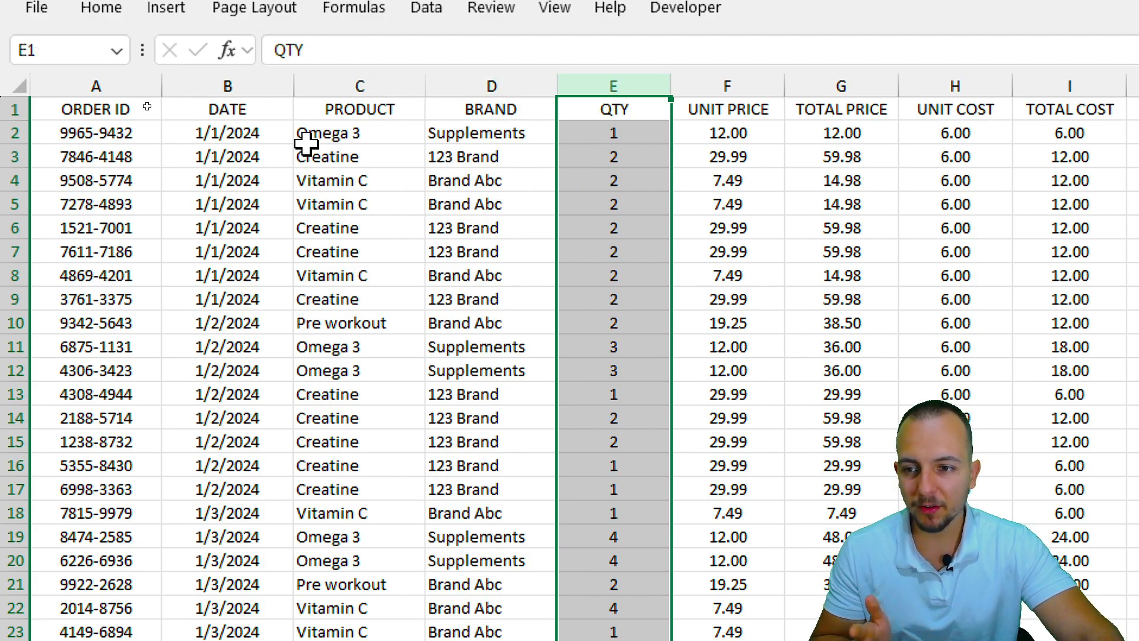
pyautogui.moveTo(112, 77); pyautogui.dragTo(625, 94)
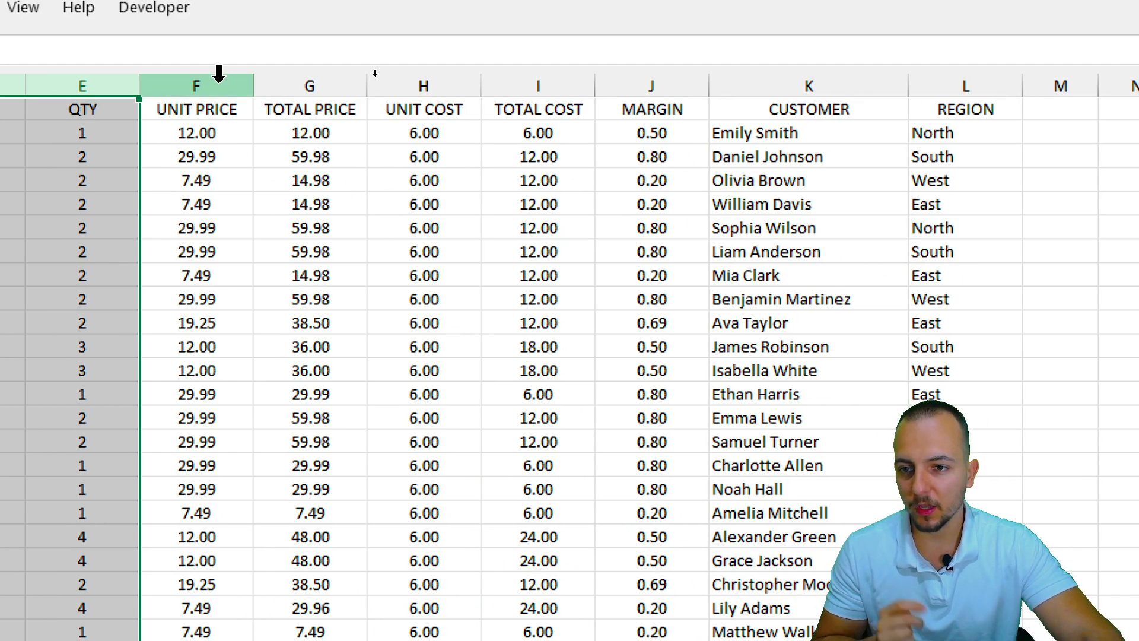
# Examine the number formatting of the Unit Price, Total Price, Unit Cost, Total Cost and Margin columns
pyautogui.moveTo(219, 78); pyautogui.dragTo(638, 84)
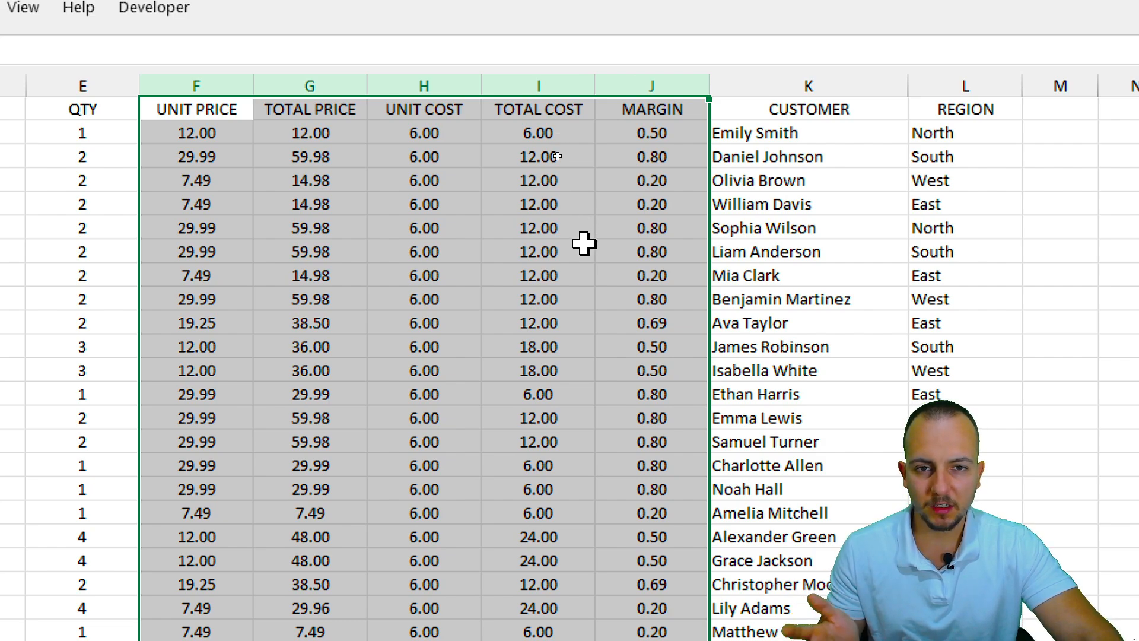
pyautogui.hotkey('ctrl', '2')
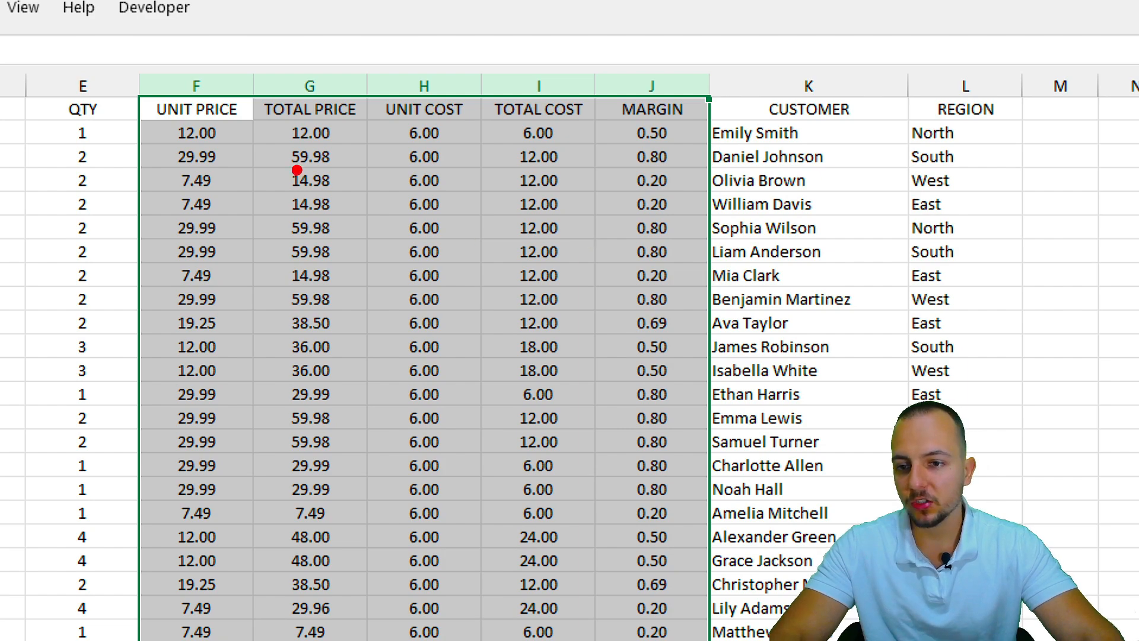
pyautogui.moveTo(160, 111)
pyautogui.mouseDown()
pyautogui.moveTo(231, 241)
pyautogui.moveTo(231, 358)
pyautogui.moveTo(312, 464)
pyautogui.mouseUp()
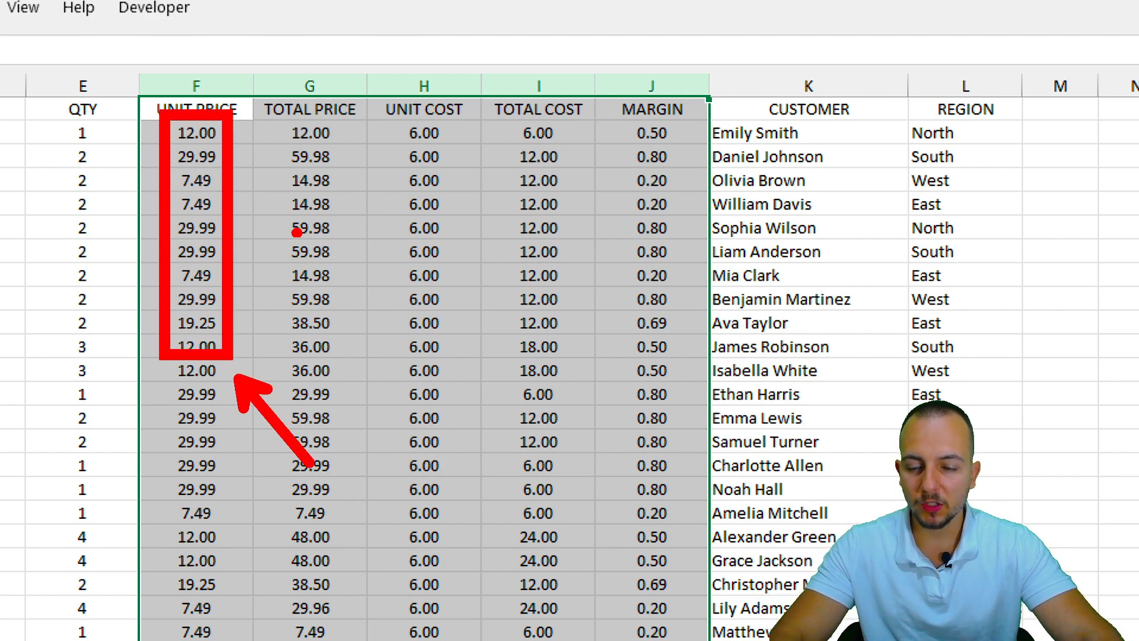
pyautogui.hotkey('ctrl', 'z')
pyautogui.hotkey('ctrl', 'z')
pyautogui.moveTo(142, 73)
pyautogui.mouseDown()
pyautogui.moveTo(262, 126)
pyautogui.moveTo(601, 127)
pyautogui.mouseUp()
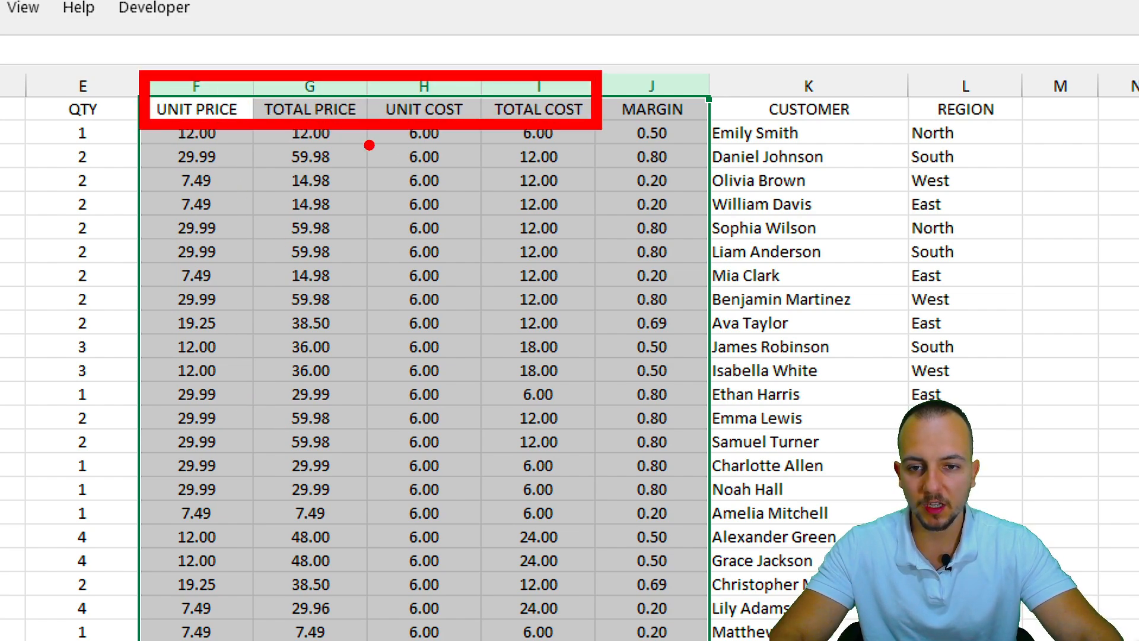
pyautogui.moveTo(364, 145); pyautogui.dragTo(443, 305)
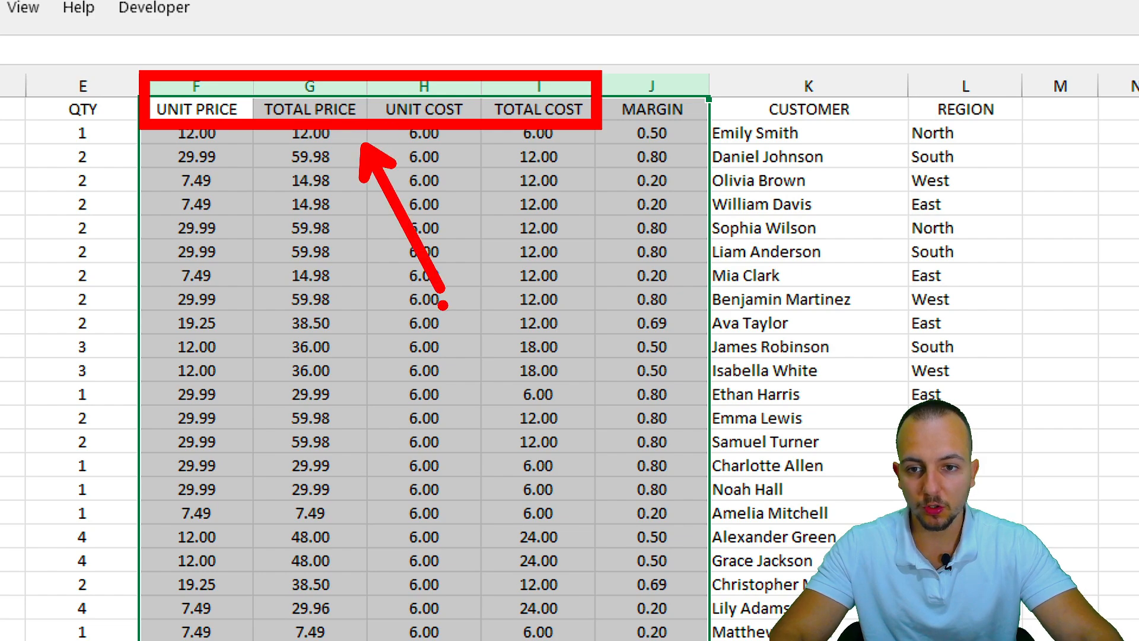
pyautogui.hotkey('ctrl', 'z')
pyautogui.hotkey('ctrl', 'z')
pyautogui.moveTo(600, 79); pyautogui.dragTo(717, 127)
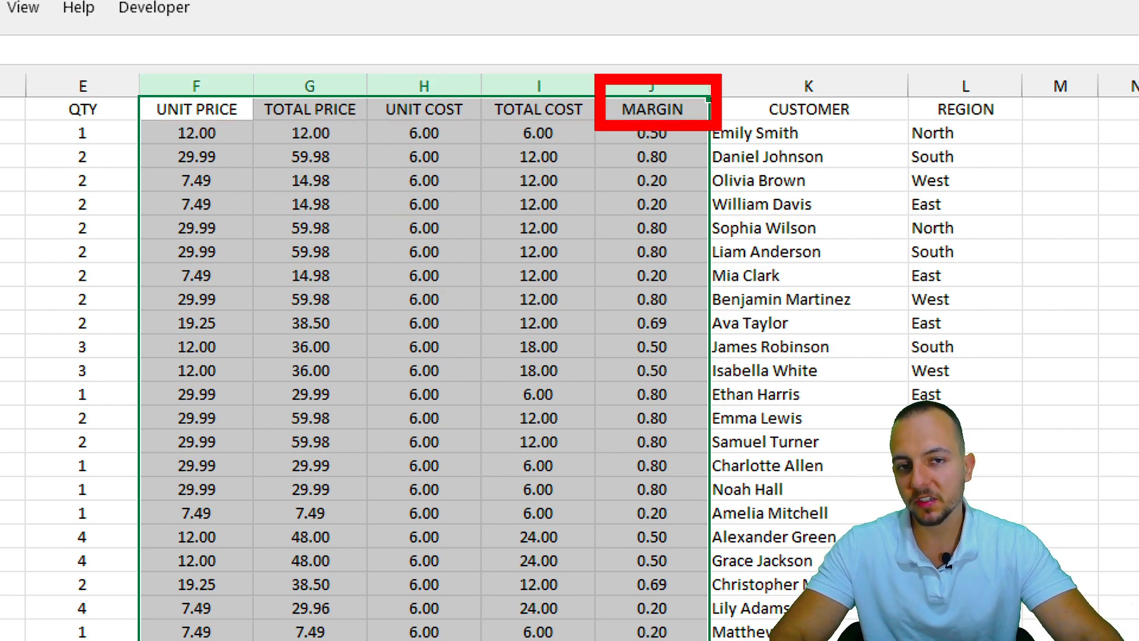
pyautogui.moveTo(617, 118)
pyautogui.mouseDown()
pyautogui.moveTo(667, 569)
pyautogui.moveTo(689, 638)
pyautogui.mouseUp()
pyautogui.press('Escape')
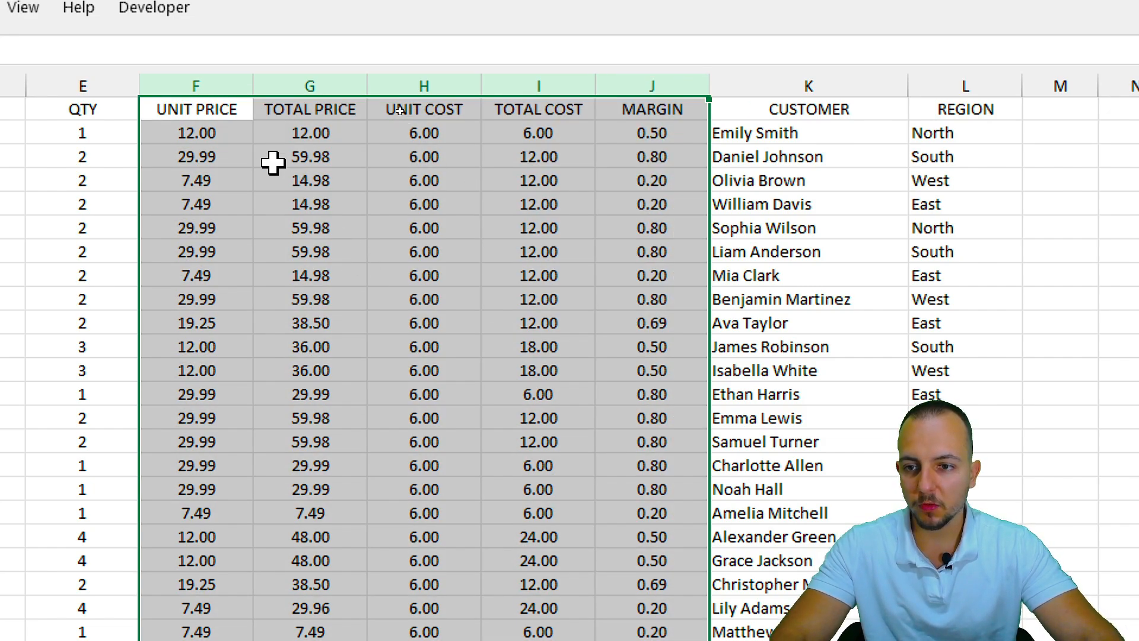
# Apply the dollar accounting format to the Unit Price, Total Price, Unit Cost and Total Cost columns (F to I)
pyautogui.click(208, 83)
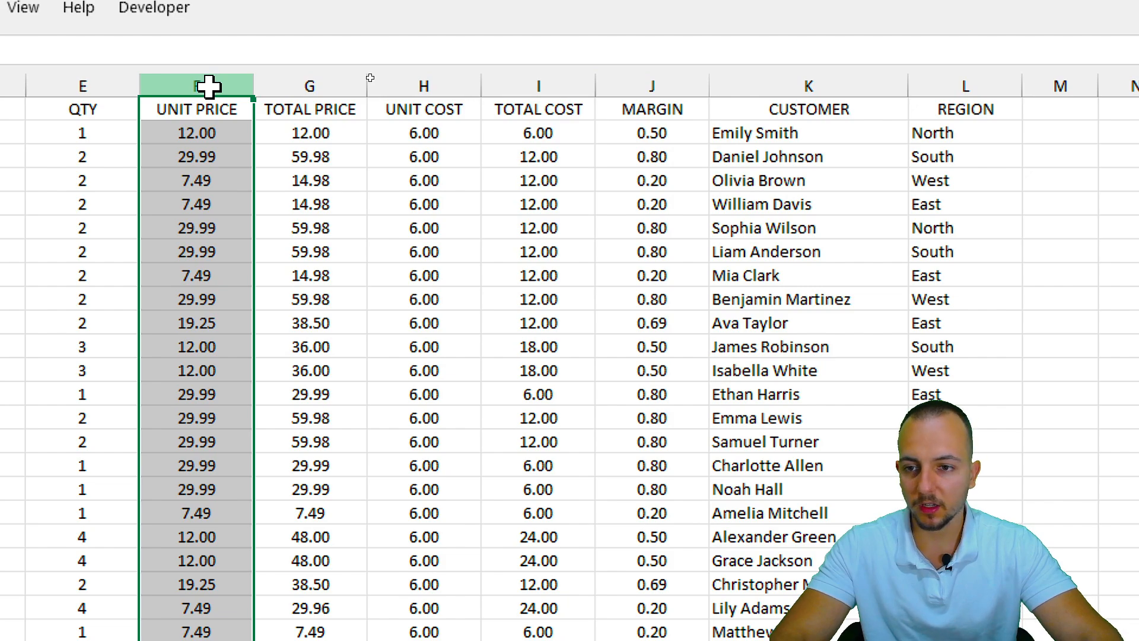
pyautogui.moveTo(208, 86); pyautogui.dragTo(498, 224)
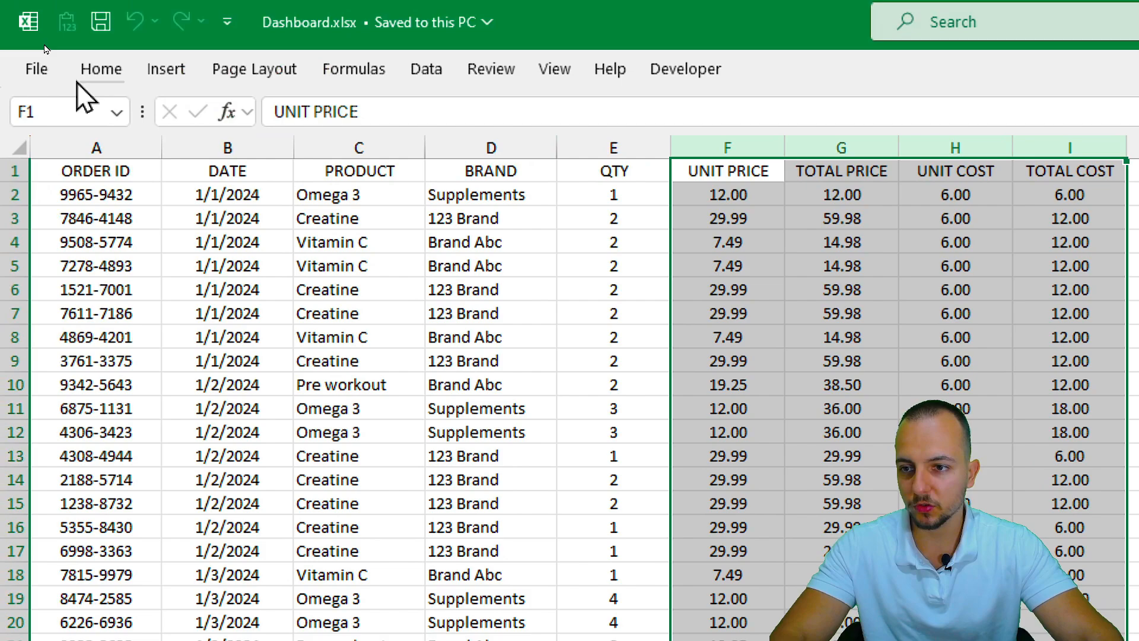
pyautogui.click(102, 70)
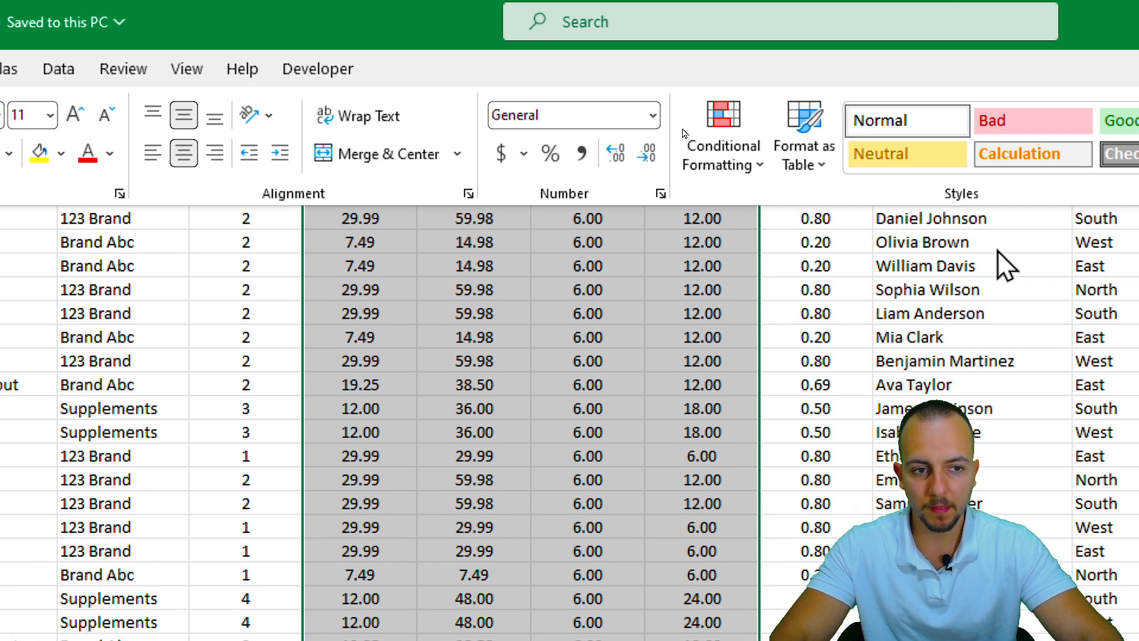
pyautogui.click(502, 161)
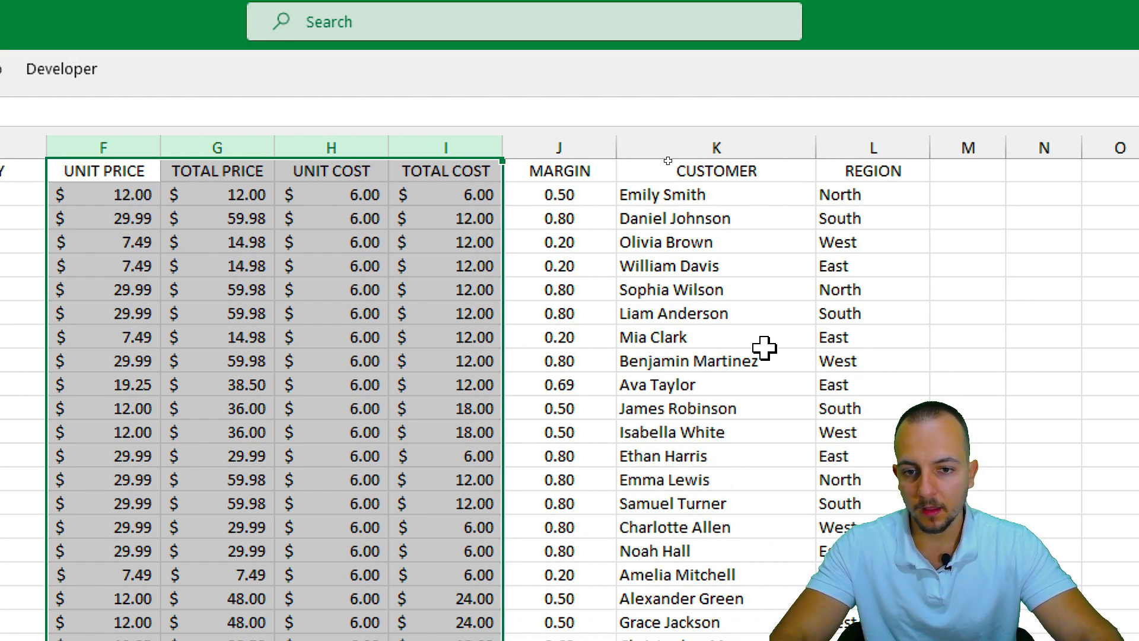
# Apply the Percent Style to the Margin column (J)
pyautogui.click(570, 147)
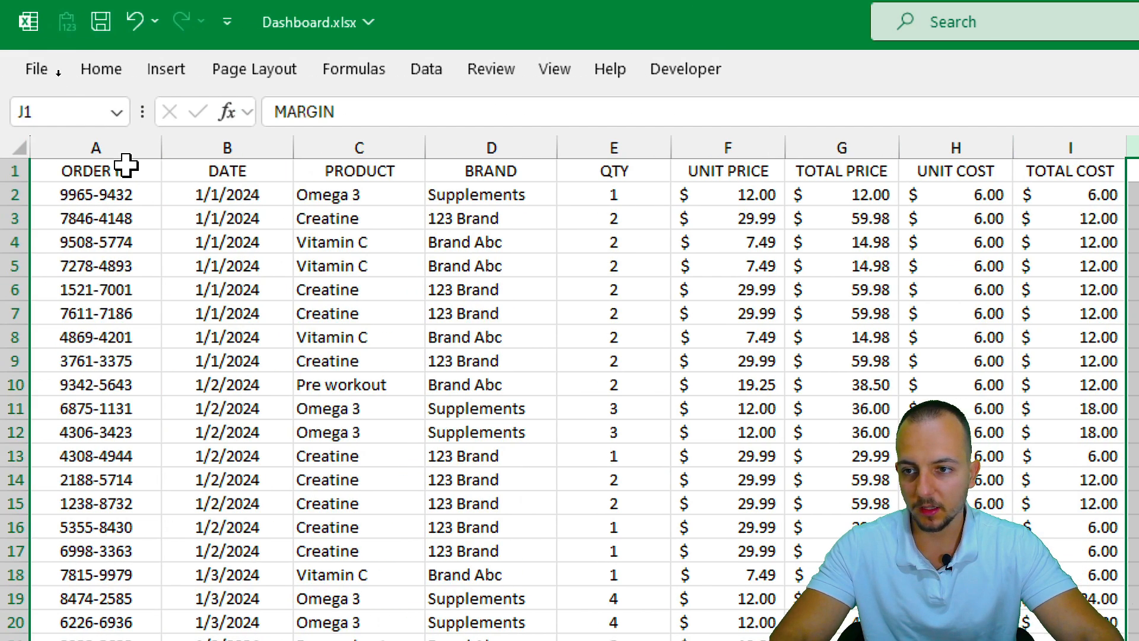
pyautogui.click(100, 68)
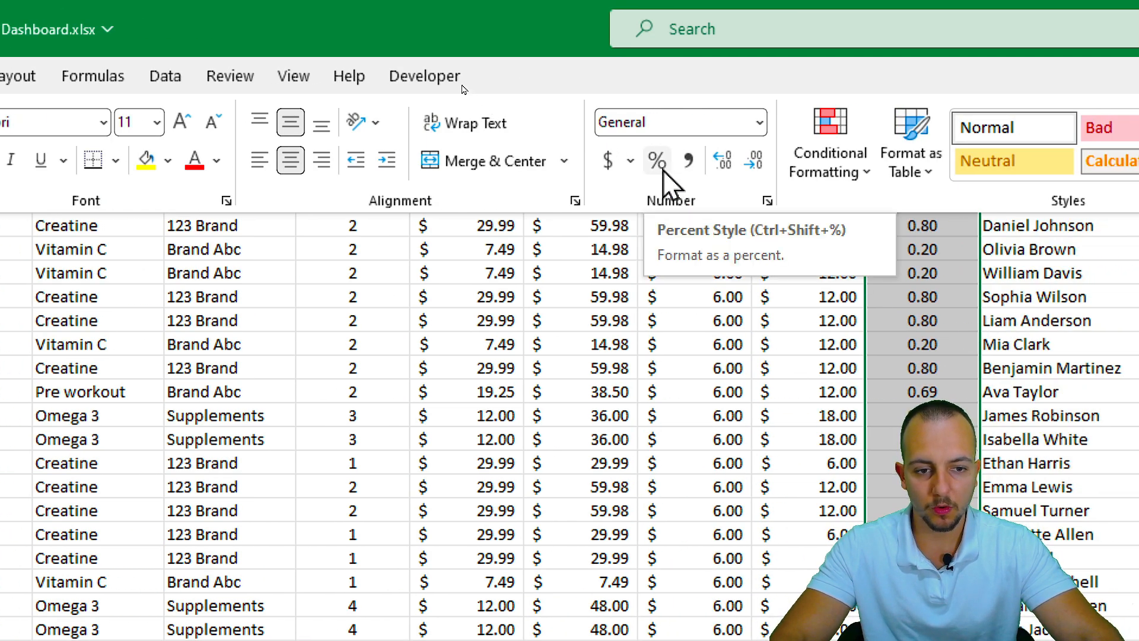
pyautogui.click(661, 167)
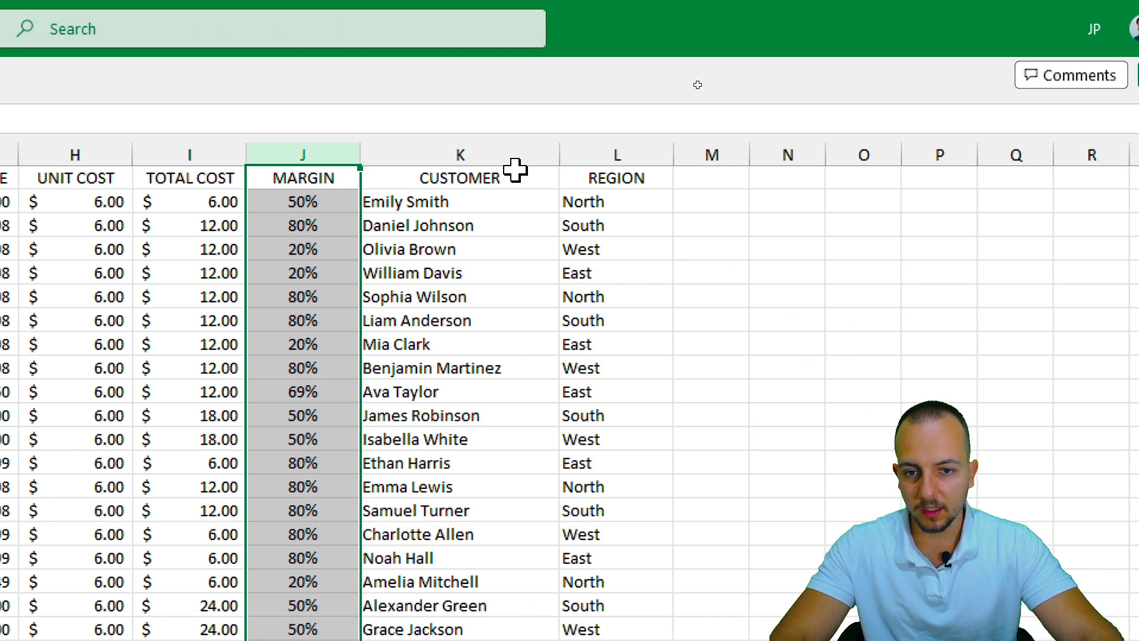
# Review the Customer and Region columns and return to the Order ID header in cell A1
pyautogui.click(507, 148)
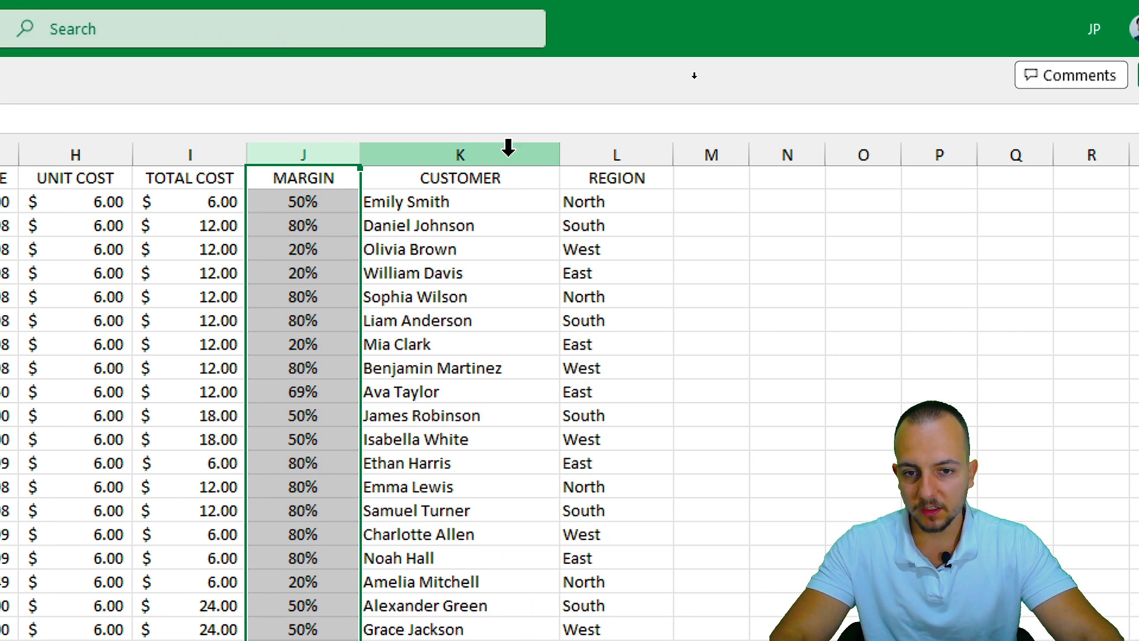
pyautogui.click(601, 148)
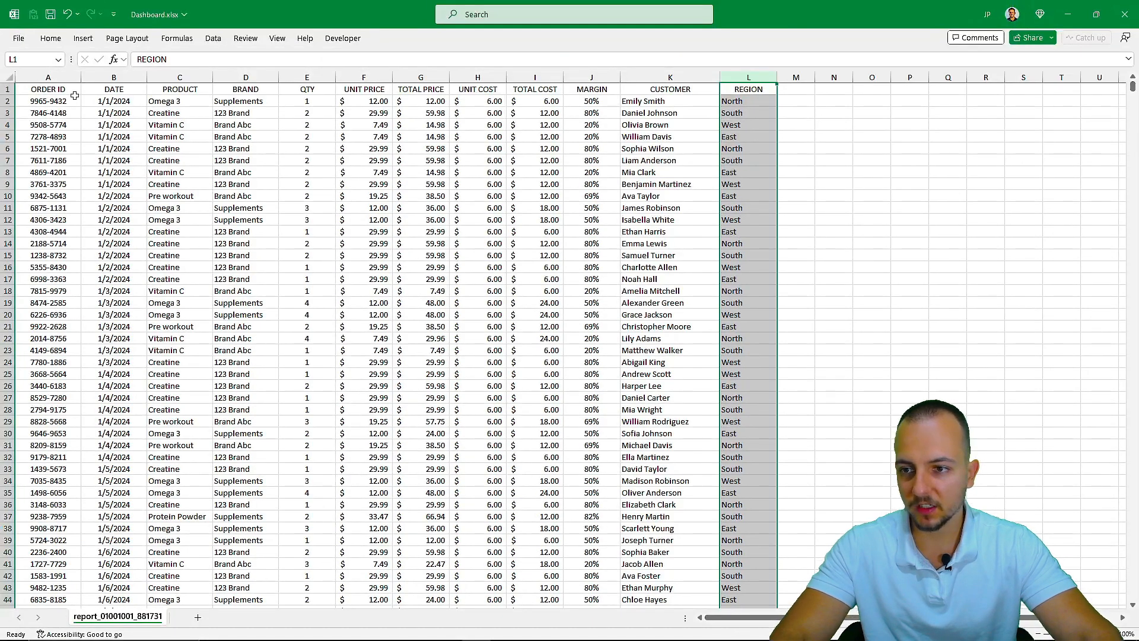
pyautogui.click(73, 97)
pyautogui.click(71, 88)
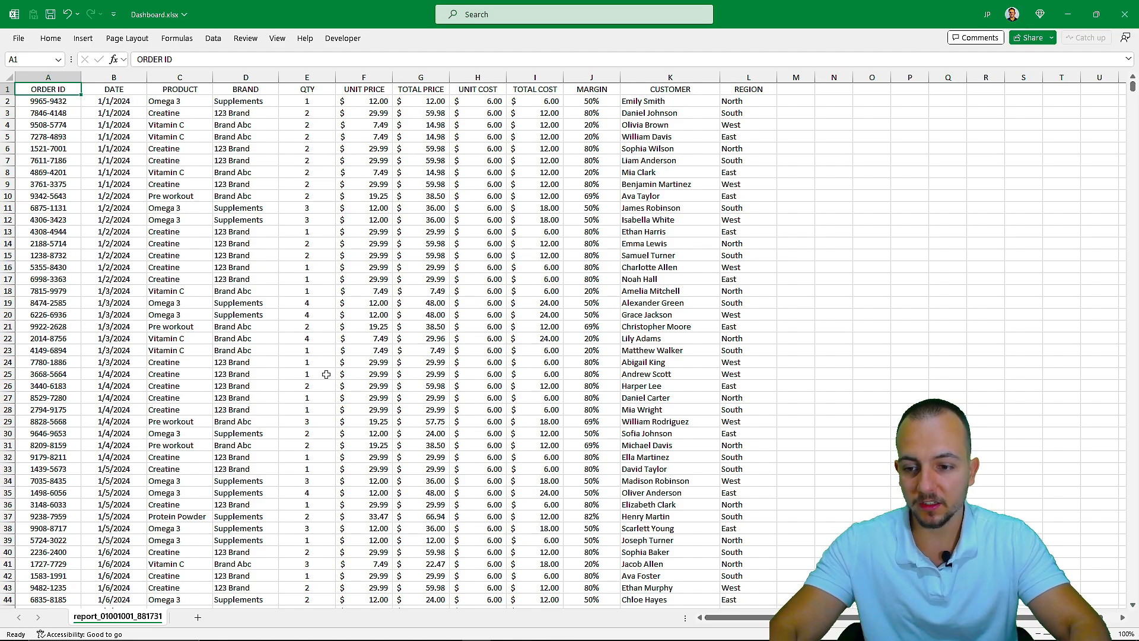
# Go to the end of the report and examine the last records and the empty rows beneath them
pyautogui.hotkey('ctrl', 'Down')
pyautogui.scroll(-7, 36, 365)
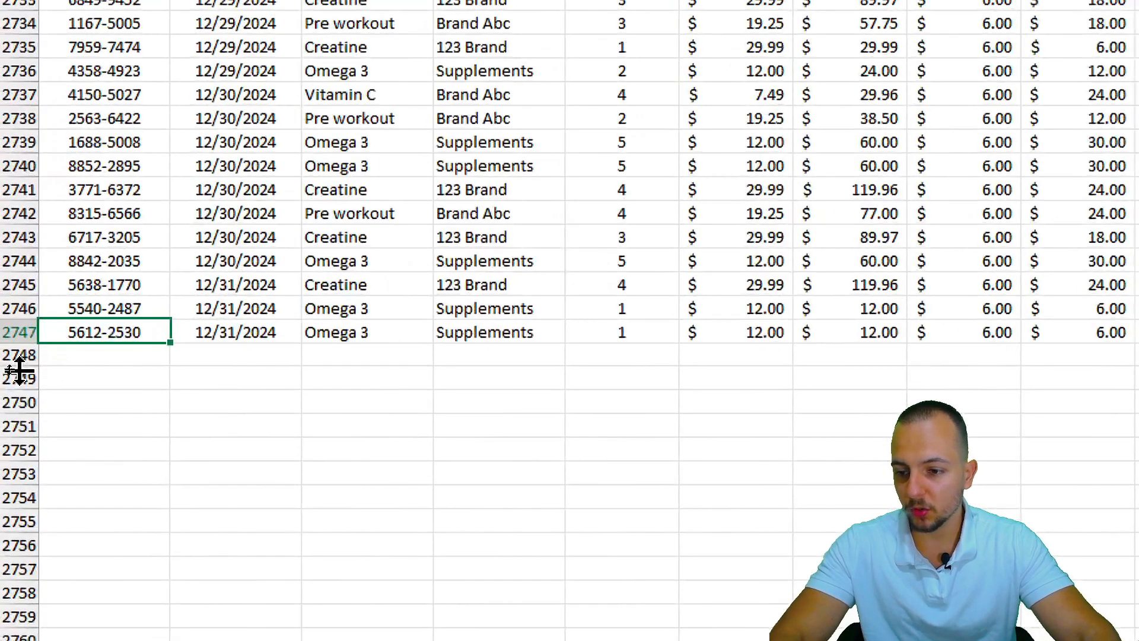
pyautogui.moveTo(20, 355); pyautogui.dragTo(25, 521)
pyautogui.scroll(-2, 133, 557)
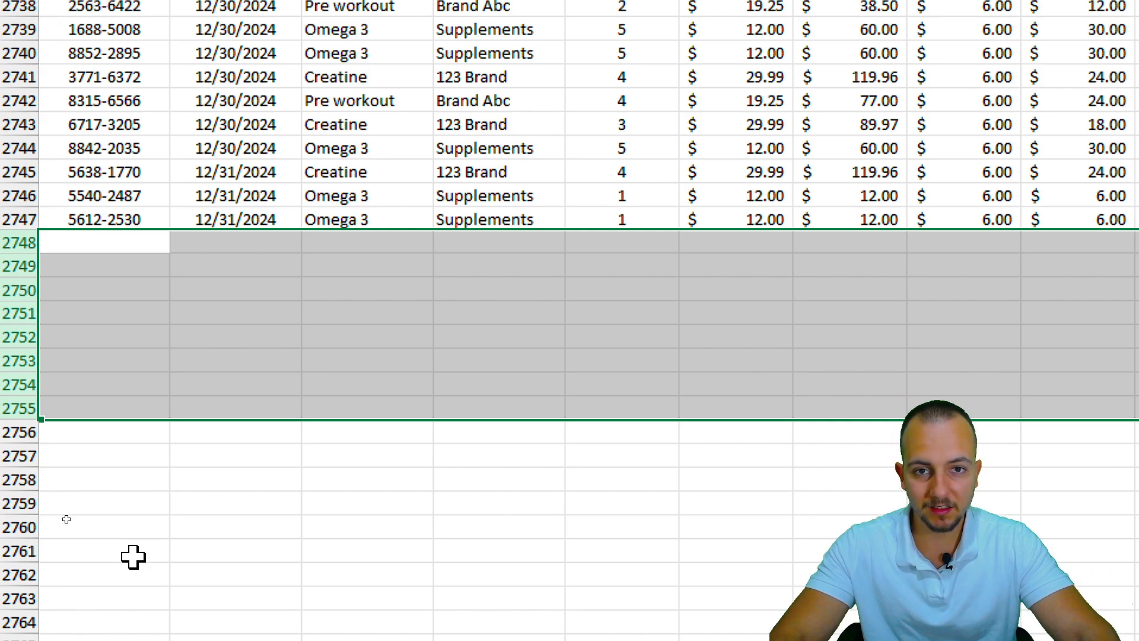
pyautogui.moveTo(114, 242); pyautogui.dragTo(108, 392)
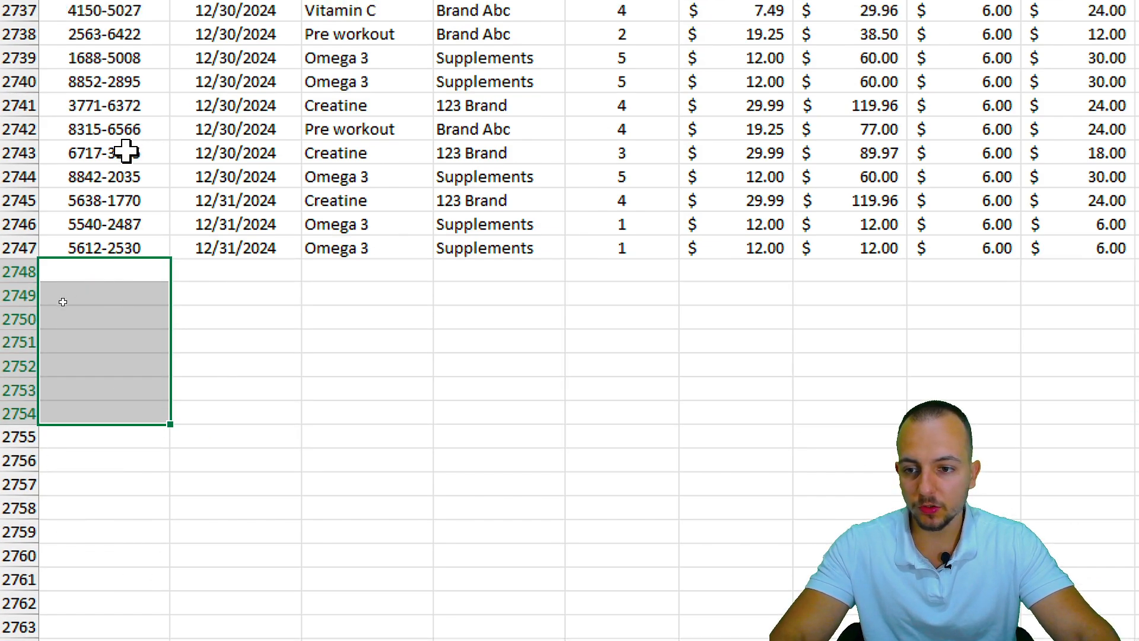
pyautogui.click(126, 151)
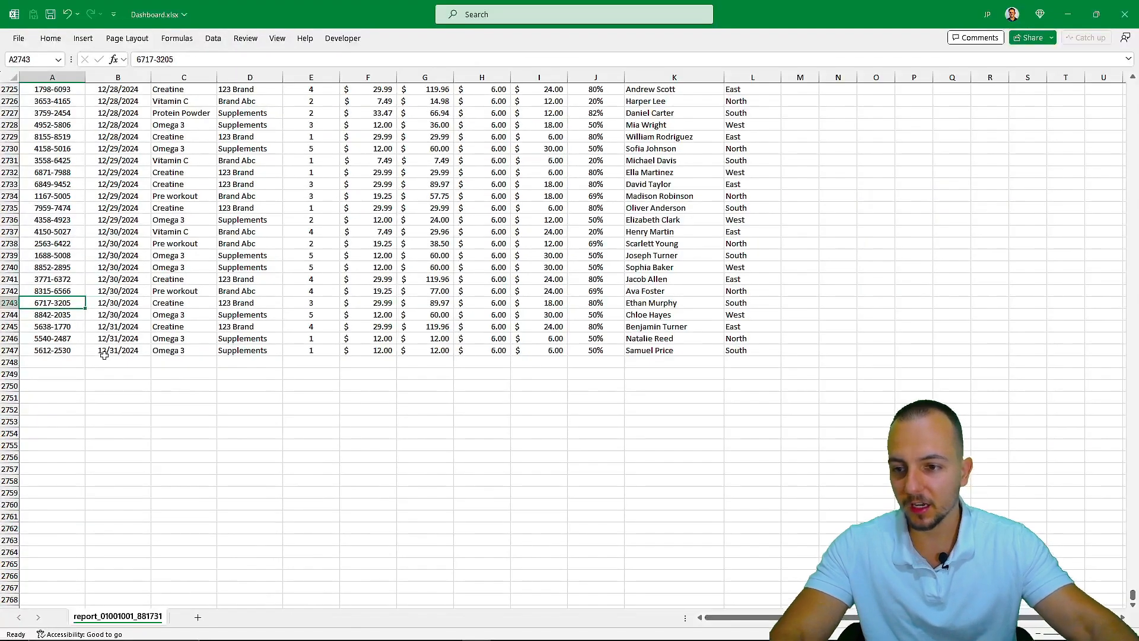
# Return to the start of the report and look over its headers and first order rows
pyautogui.hotkey('ctrl', 'Home')
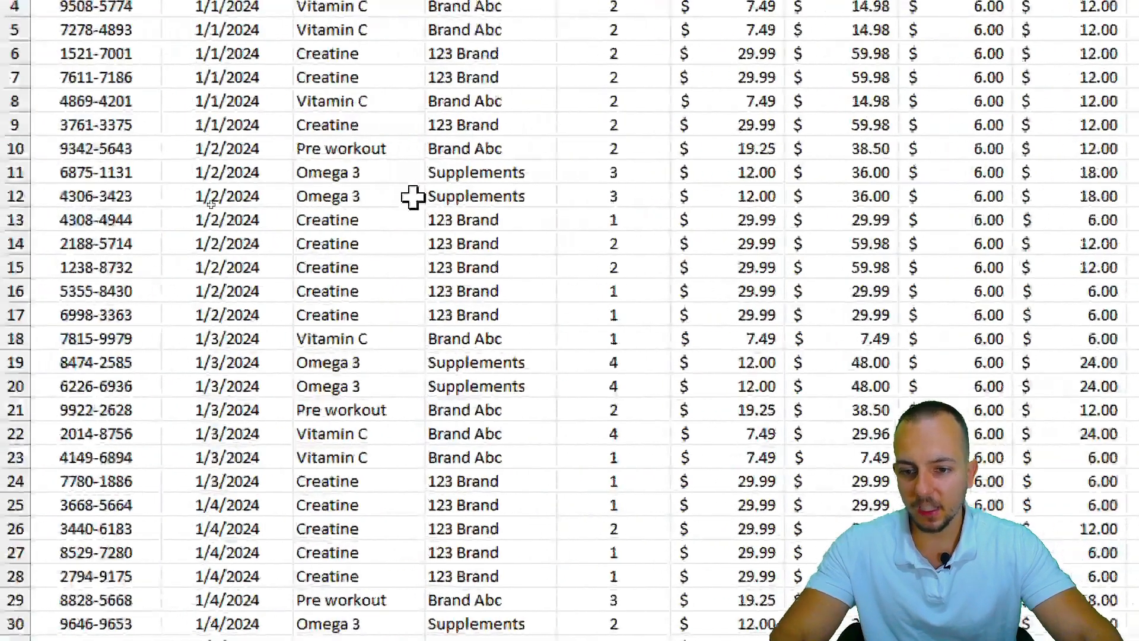
pyautogui.moveTo(196, 196); pyautogui.dragTo(356, 362)
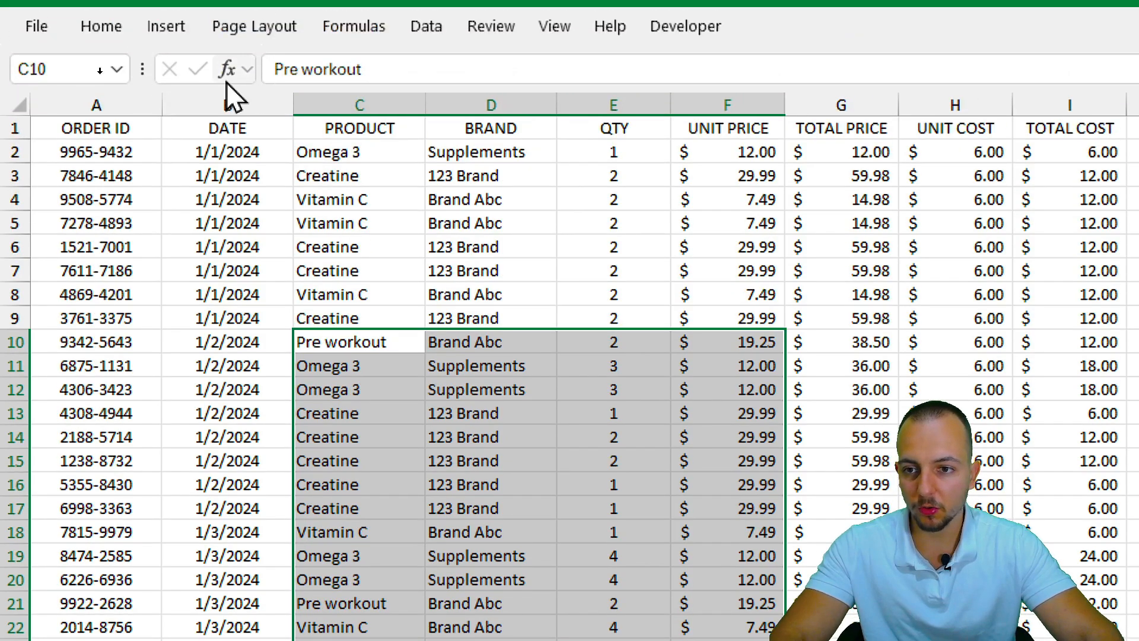
pyautogui.click(121, 128)
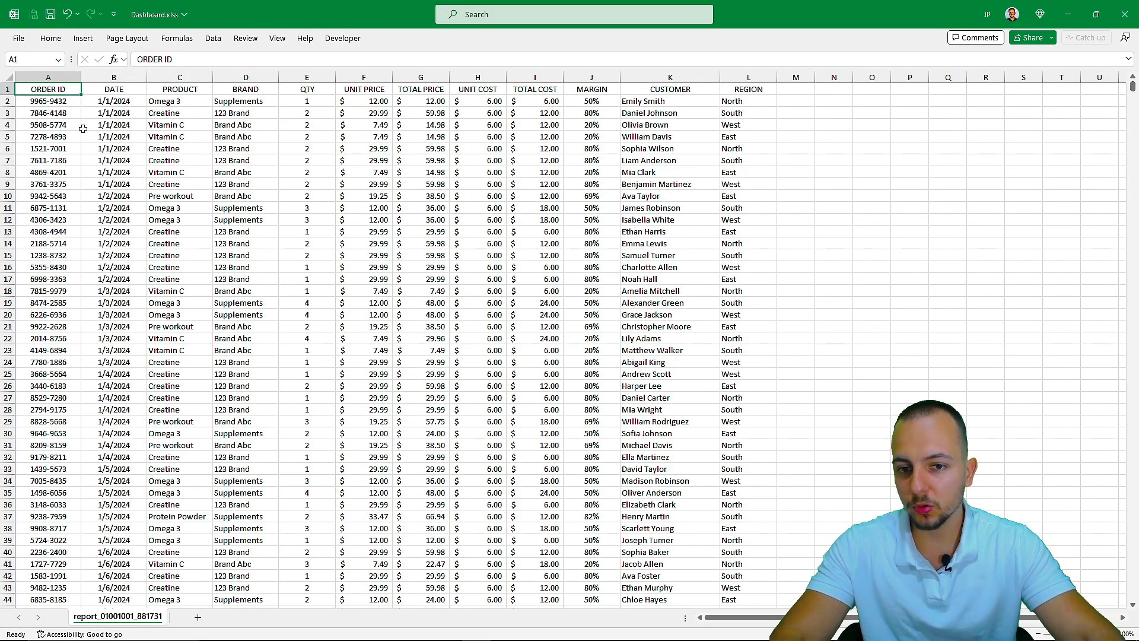
pyautogui.click(179, 175)
pyautogui.click(418, 149)
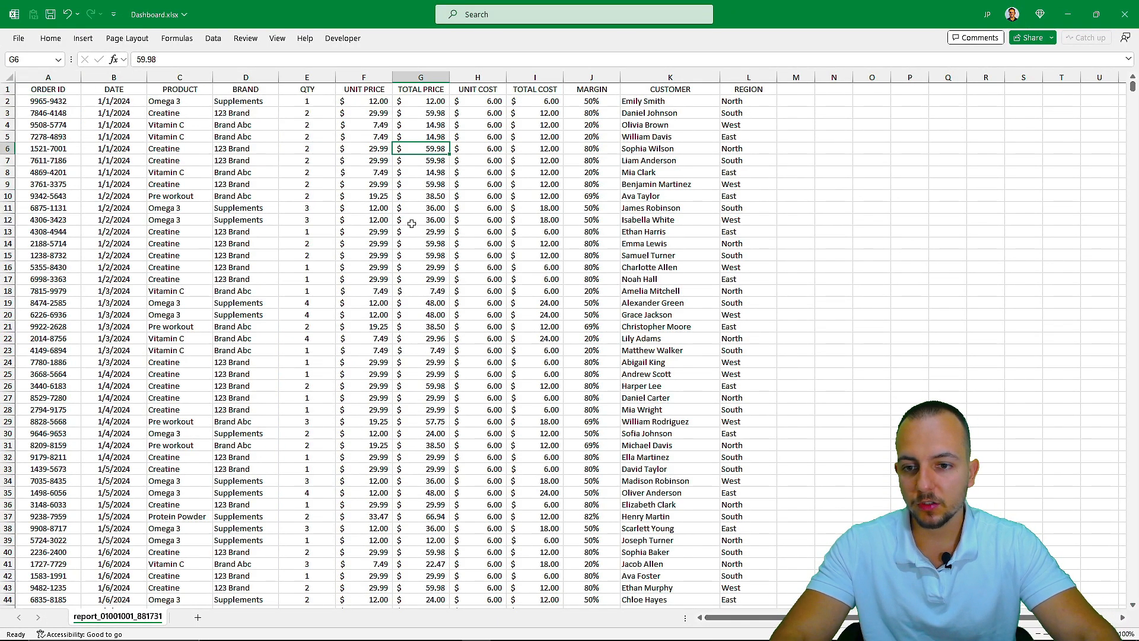
pyautogui.click(242, 279)
pyautogui.click(416, 279)
pyautogui.click(365, 338)
pyautogui.click(209, 322)
pyautogui.click(432, 315)
pyautogui.moveTo(202, 324); pyautogui.dragTo(204, 317)
pyautogui.click(490, 256)
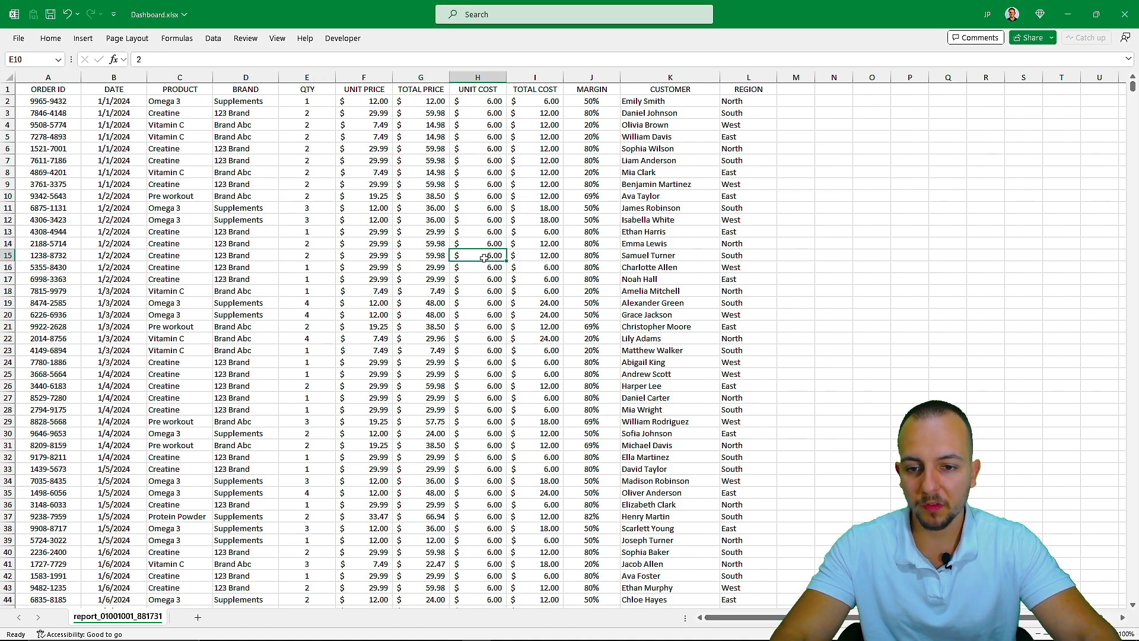
pyautogui.click(368, 279)
pyautogui.moveTo(255, 289); pyautogui.dragTo(261, 281)
# Convert the report range A1:L2747 into a table with headers and return to the Order ID header cell
pyautogui.click(416, 199)
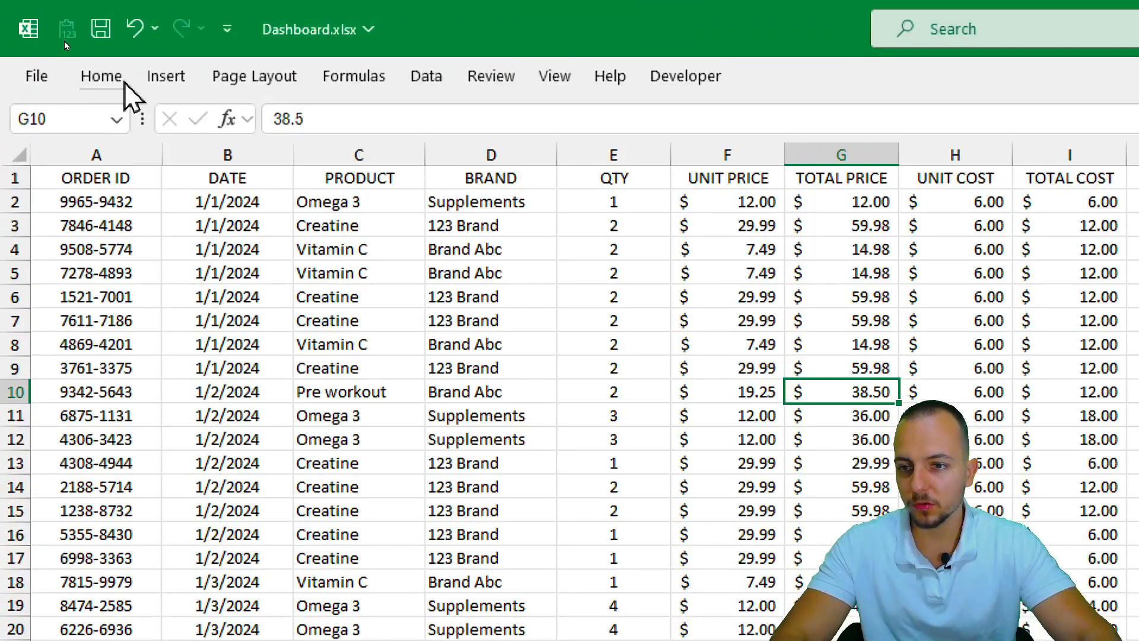
pyautogui.click(76, 39)
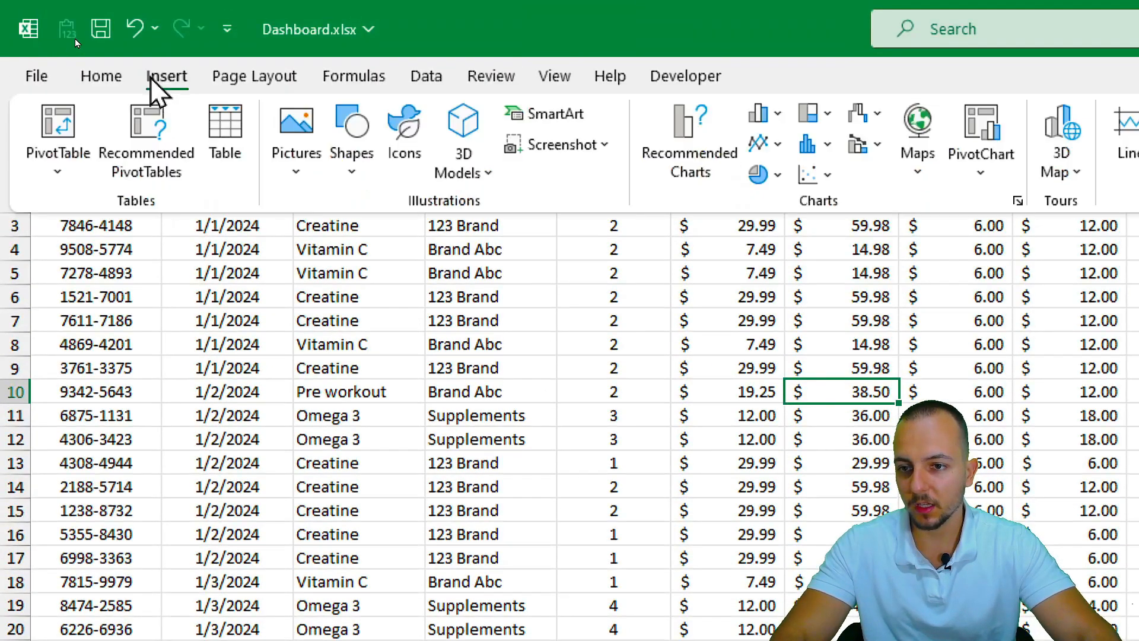
pyautogui.click(224, 135)
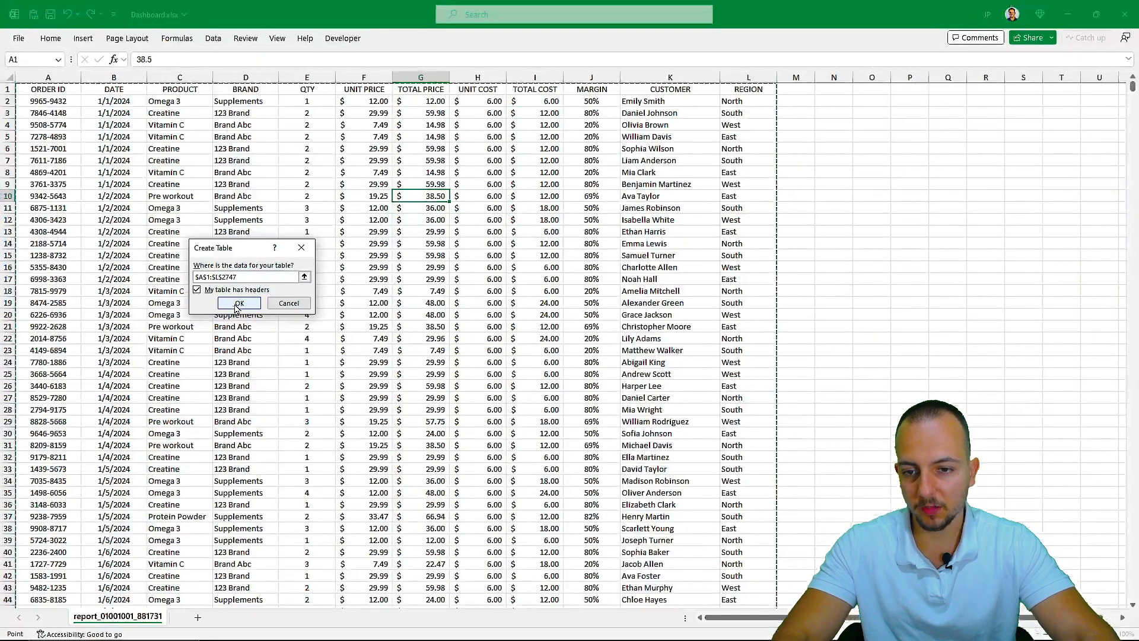
pyautogui.click(470, 280)
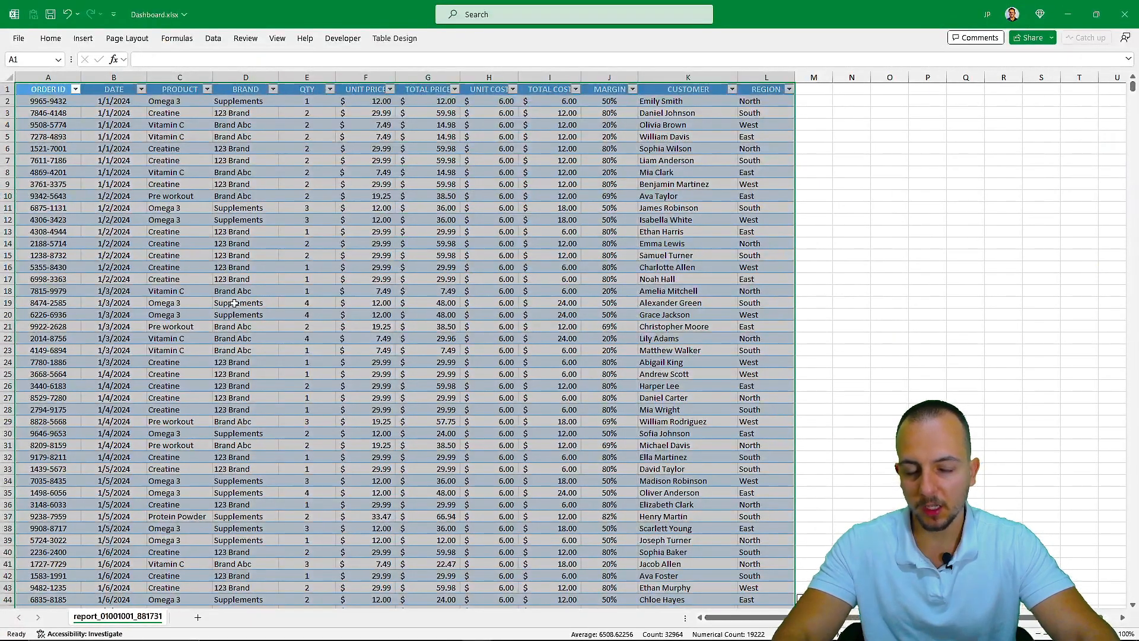
pyautogui.click(469, 279)
pyautogui.click(50, 92)
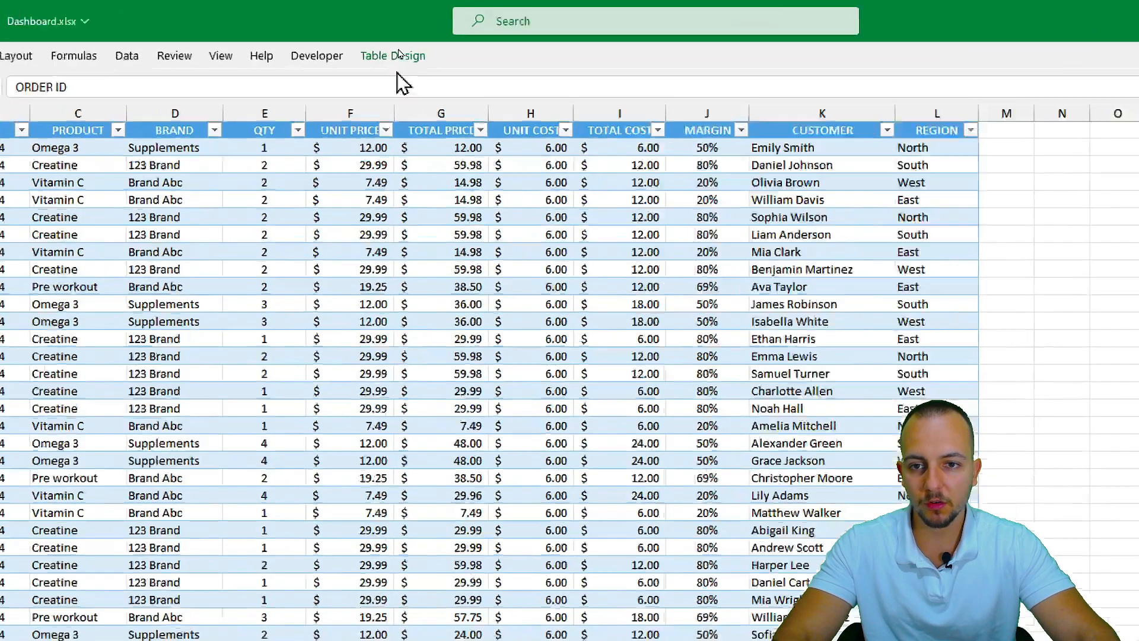
# Try a gold Medium table style on the report table and undo it
pyautogui.click(394, 55)
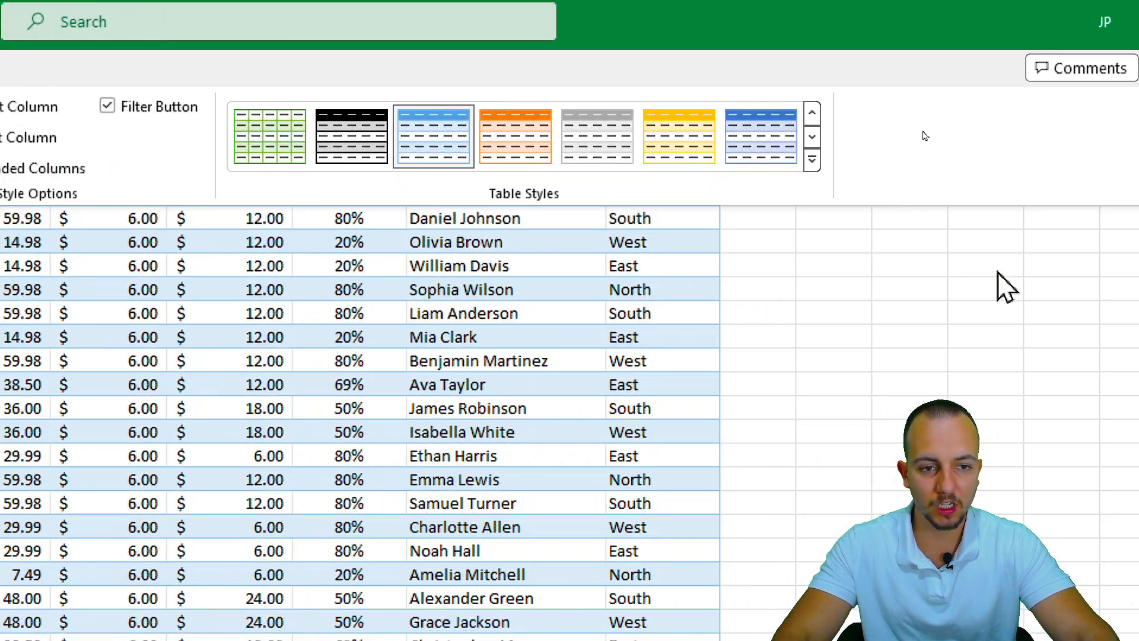
pyautogui.click(811, 160)
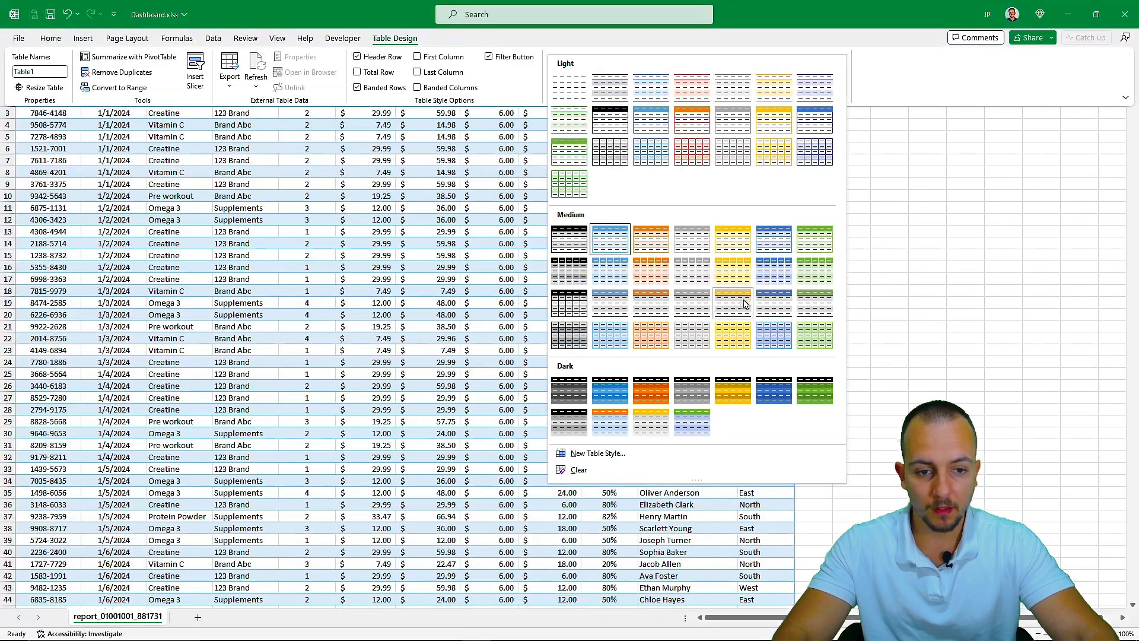
pyautogui.click(741, 255)
pyautogui.hotkey('ctrl', 'z')
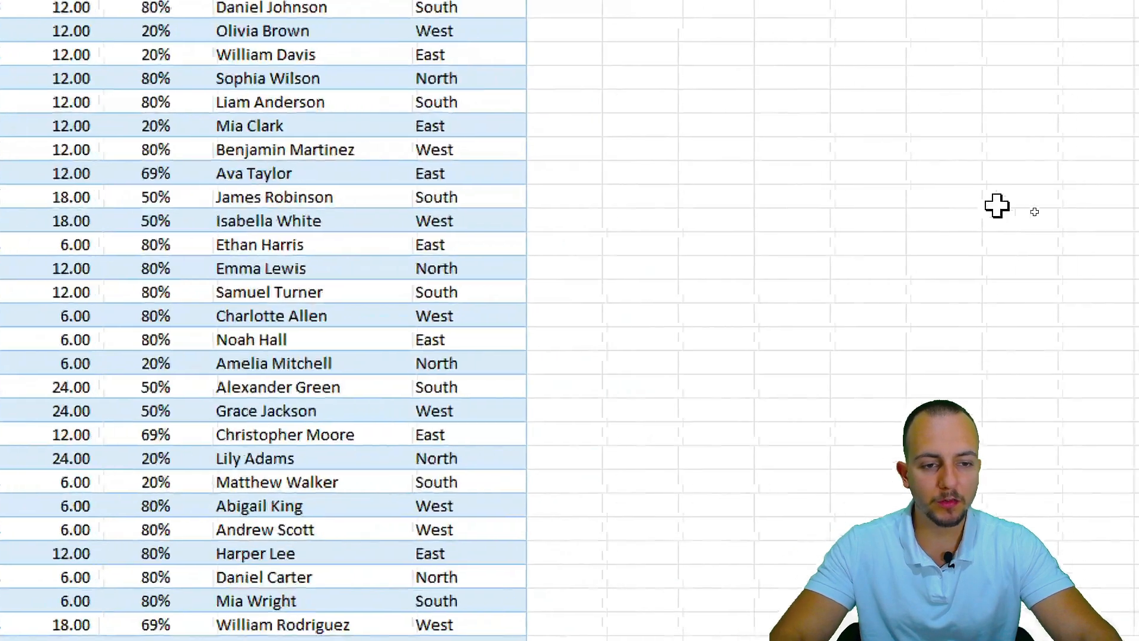
pyautogui.click(896, 206)
pyautogui.write('=')
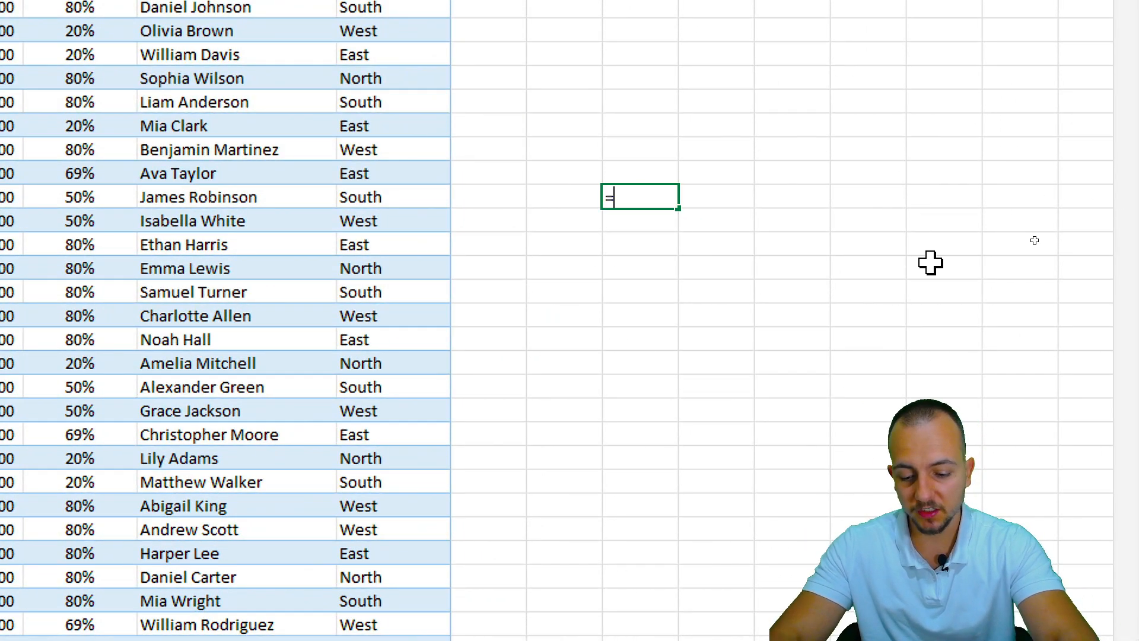
pyautogui.write('sumif')
pyautogui.press('Escape')
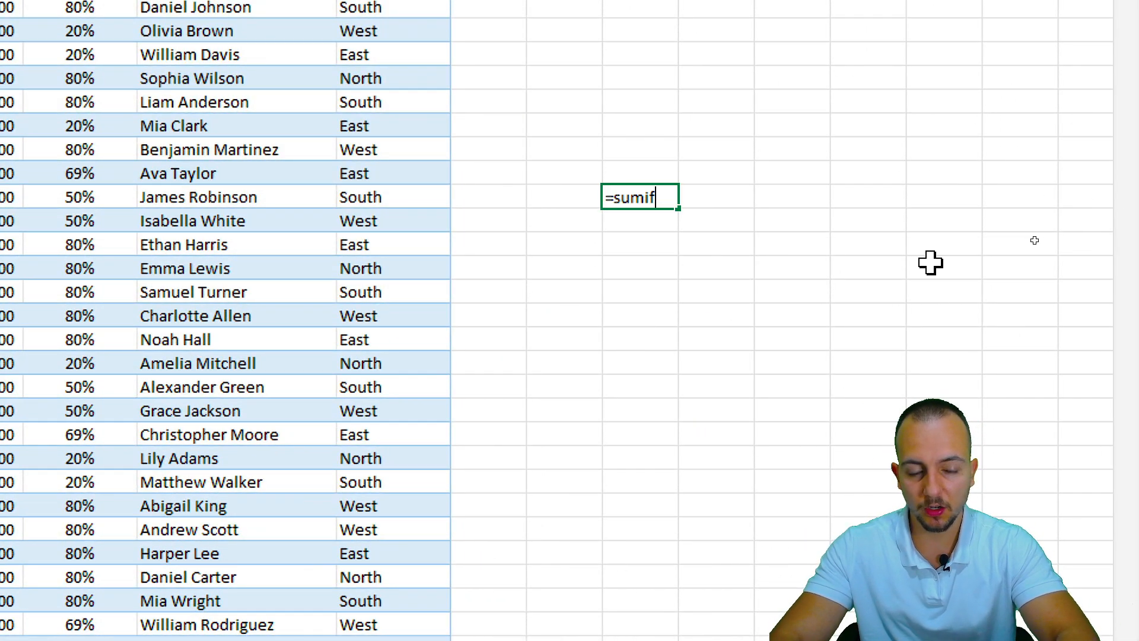
pyautogui.press('Escape')
pyautogui.write('=uniq')
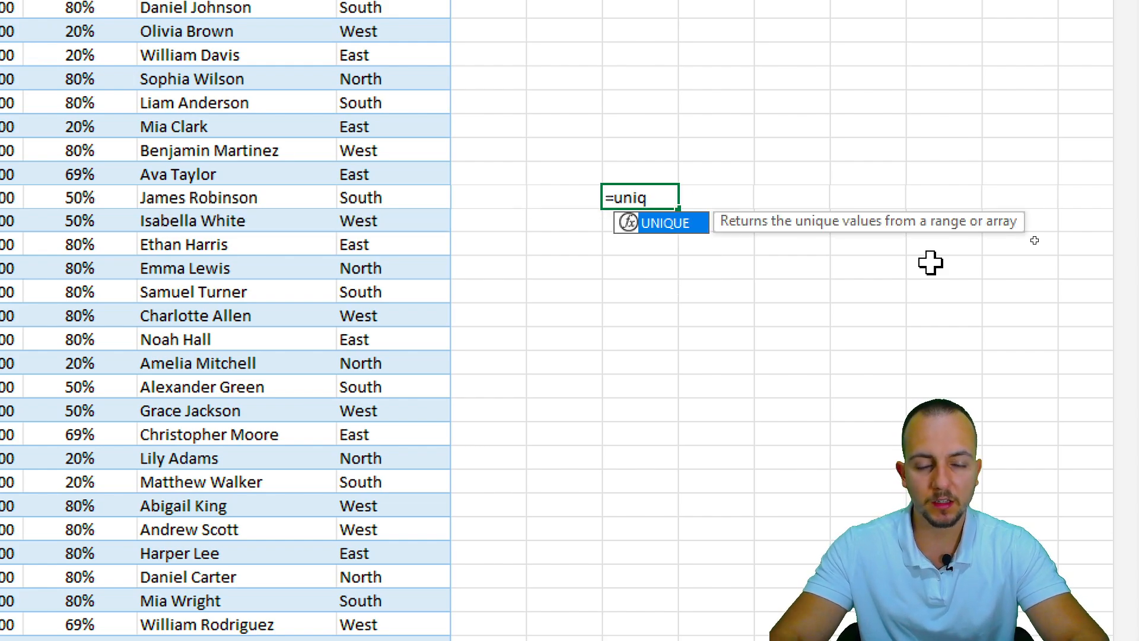
pyautogui.press('Escape')
pyautogui.press('Escape')
pyautogui.hotkey('ctrl', 'Up')
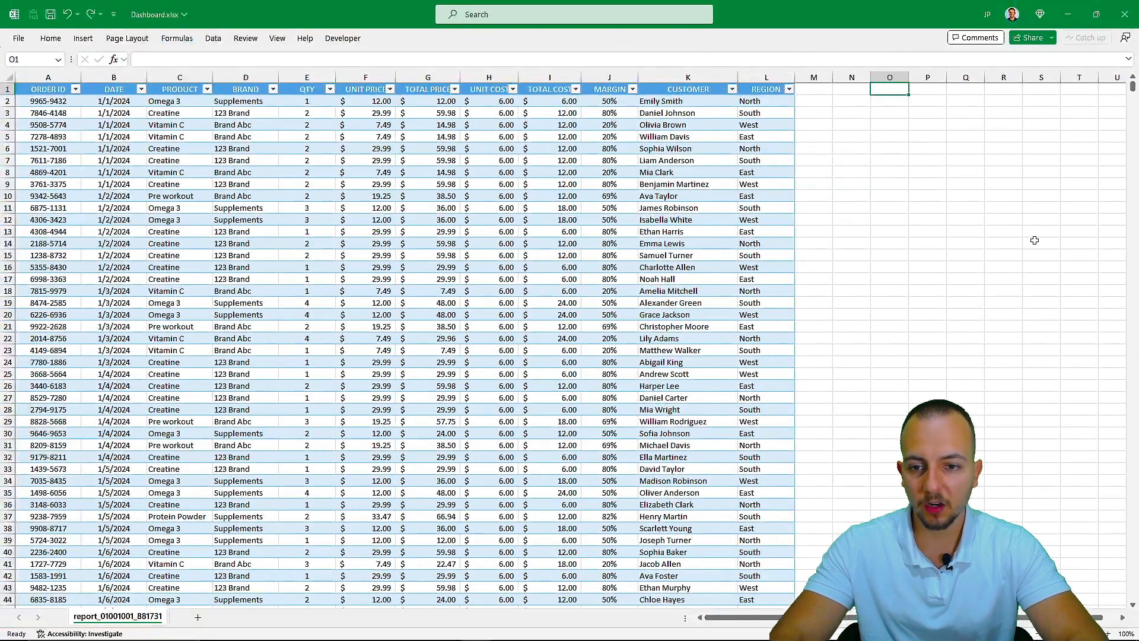
pyautogui.press('Home')
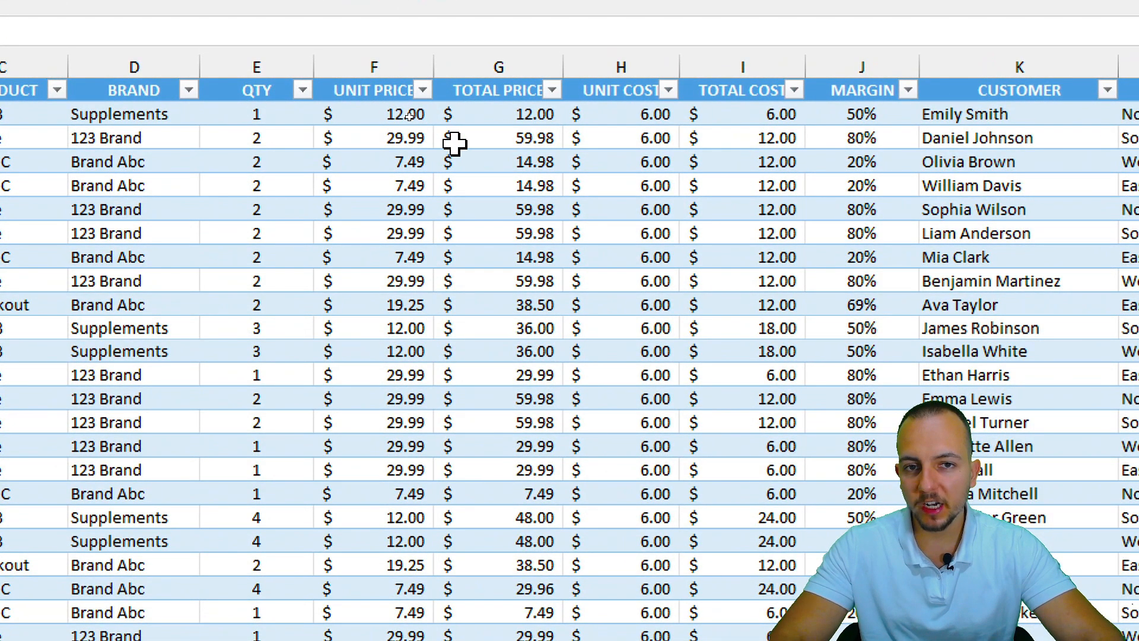
# Highlight the Total Price, Product, Region and Date columns for review, and return to the Order ID header cell
pyautogui.click(510, 70)
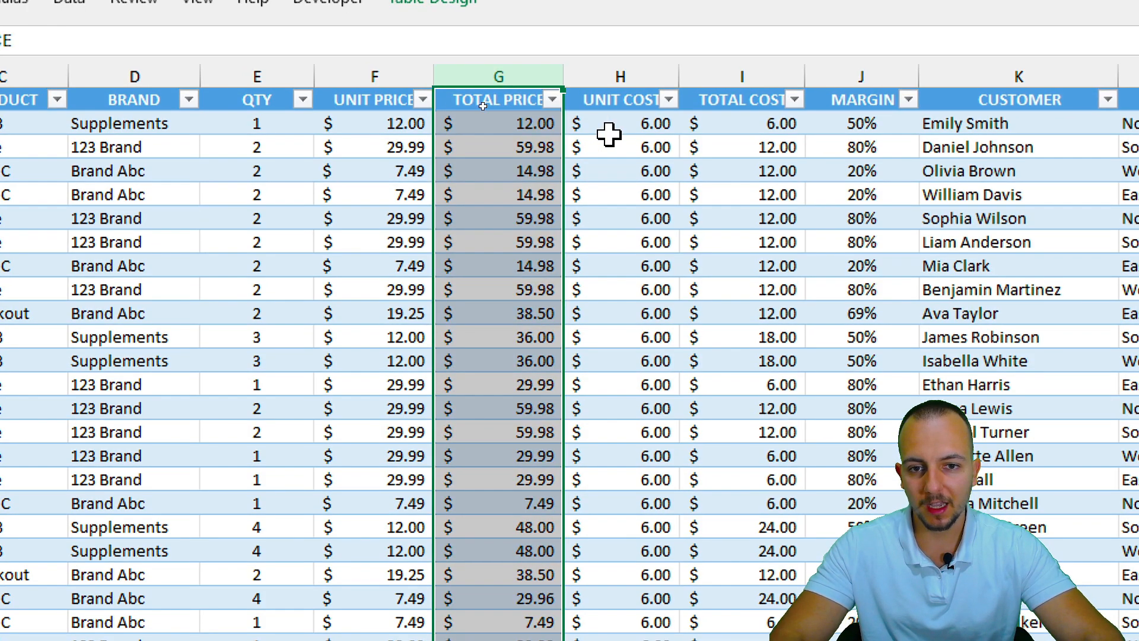
pyautogui.hotkey('ctrl', '2')
pyautogui.moveTo(431, 51)
pyautogui.mouseDown()
pyautogui.moveTo(491, 185)
pyautogui.moveTo(565, 635)
pyautogui.mouseUp()
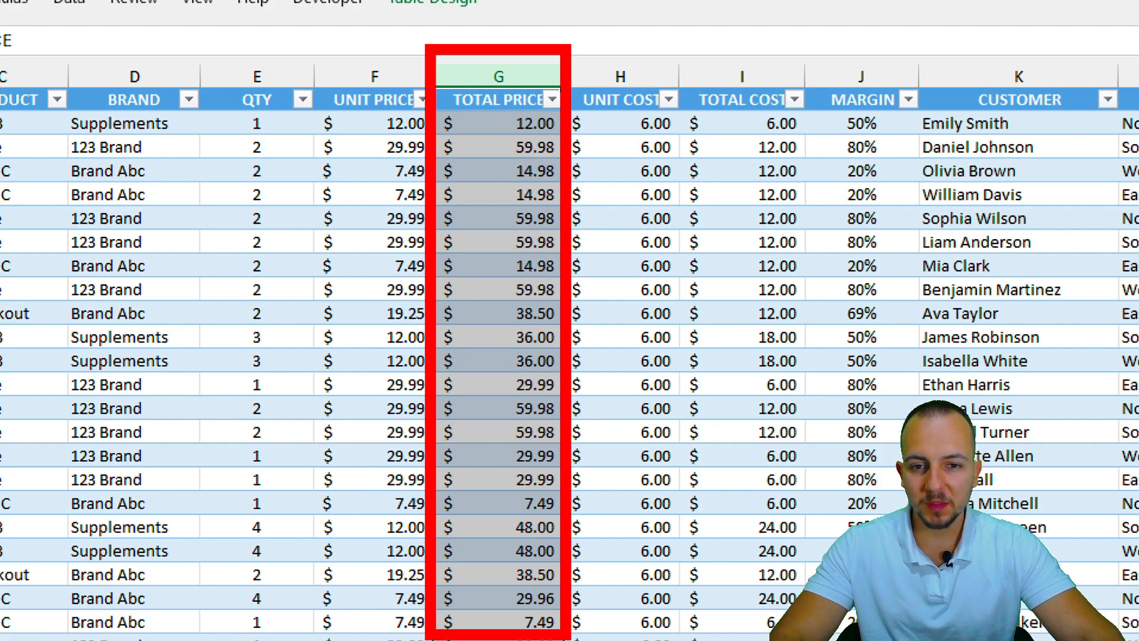
pyautogui.press('Escape')
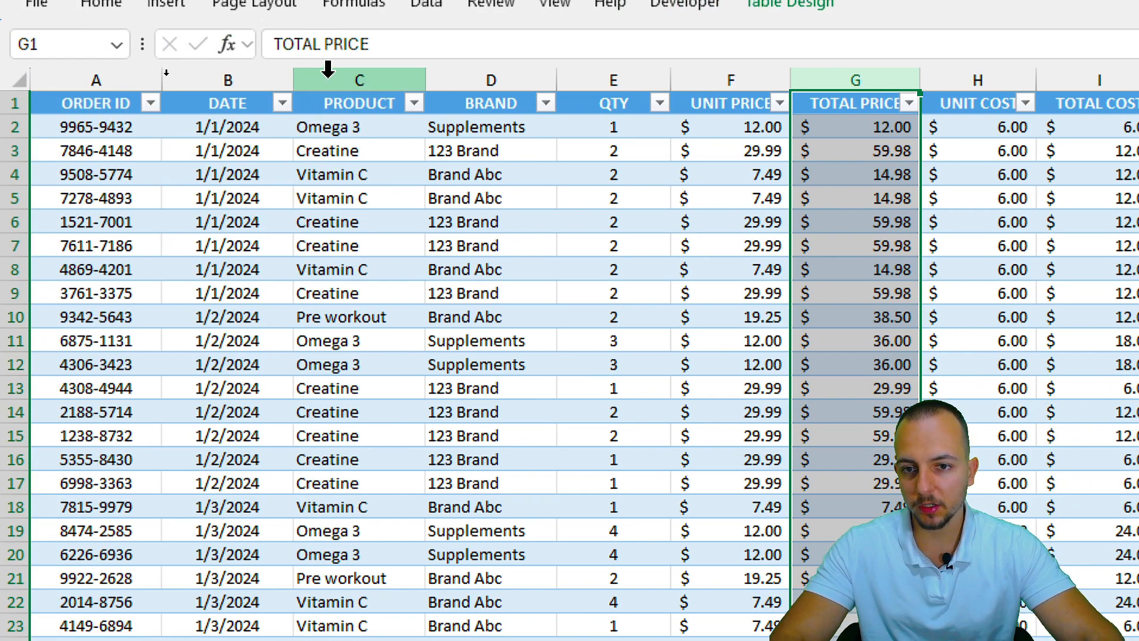
pyautogui.keyDown('ctrl'); pyautogui.click(9, 77); pyautogui.keyUp('ctrl')
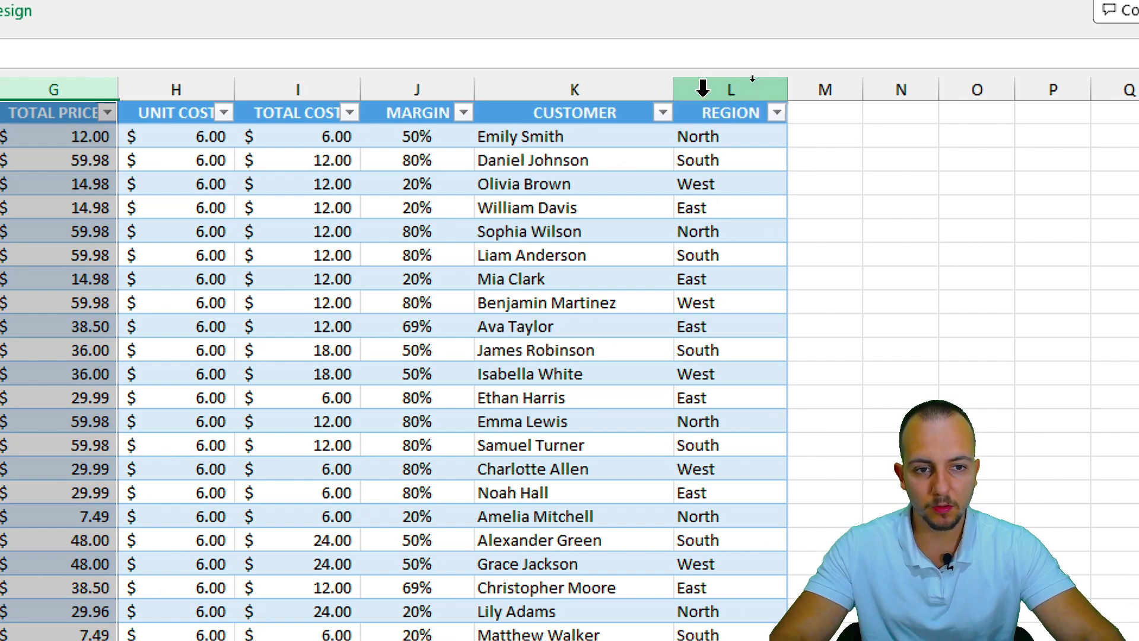
pyautogui.keyDown('ctrl'); pyautogui.click(703, 88); pyautogui.keyUp('ctrl')
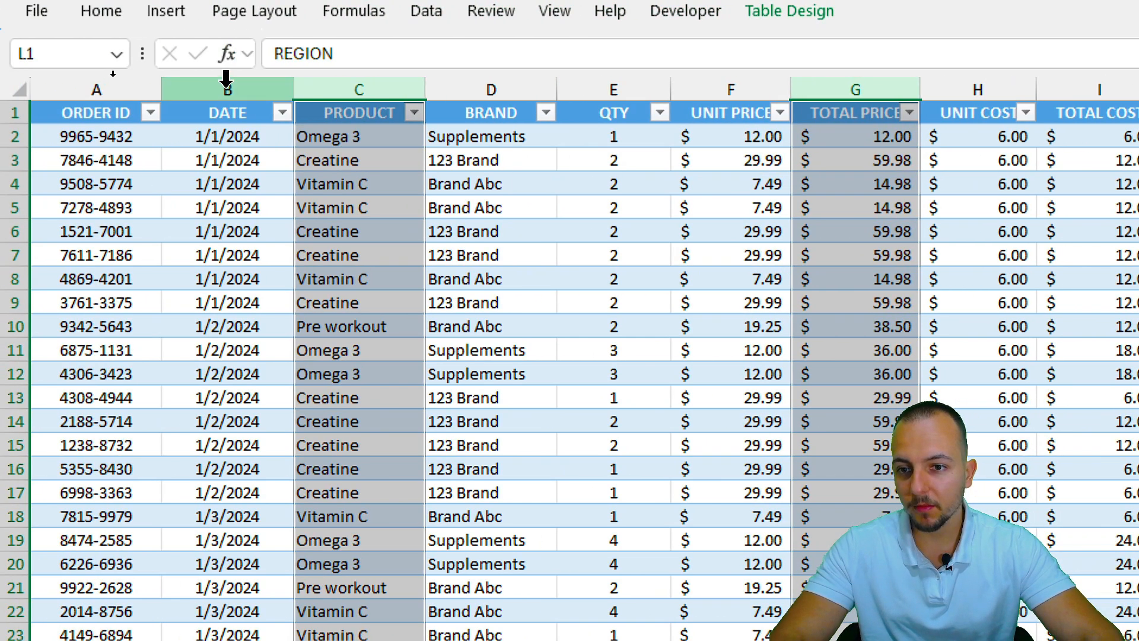
pyautogui.keyDown('ctrl'); pyautogui.click(226, 83); pyautogui.keyUp('ctrl')
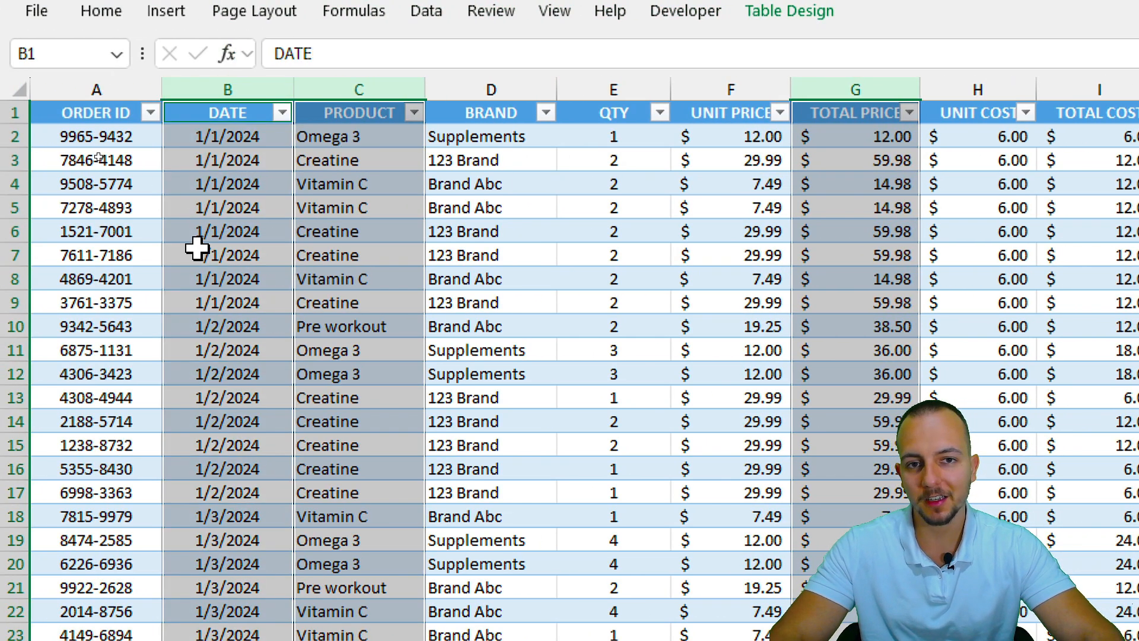
pyautogui.click(101, 114)
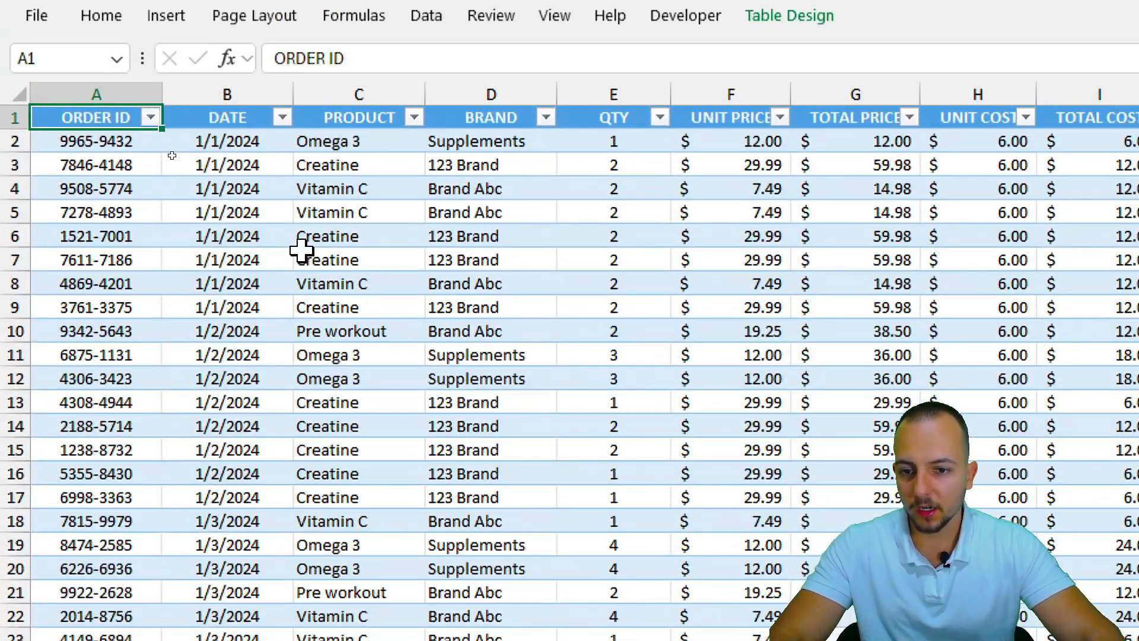
# Insert a PivotTable based on Table1 and place it on a new worksheet
pyautogui.click(229, 291)
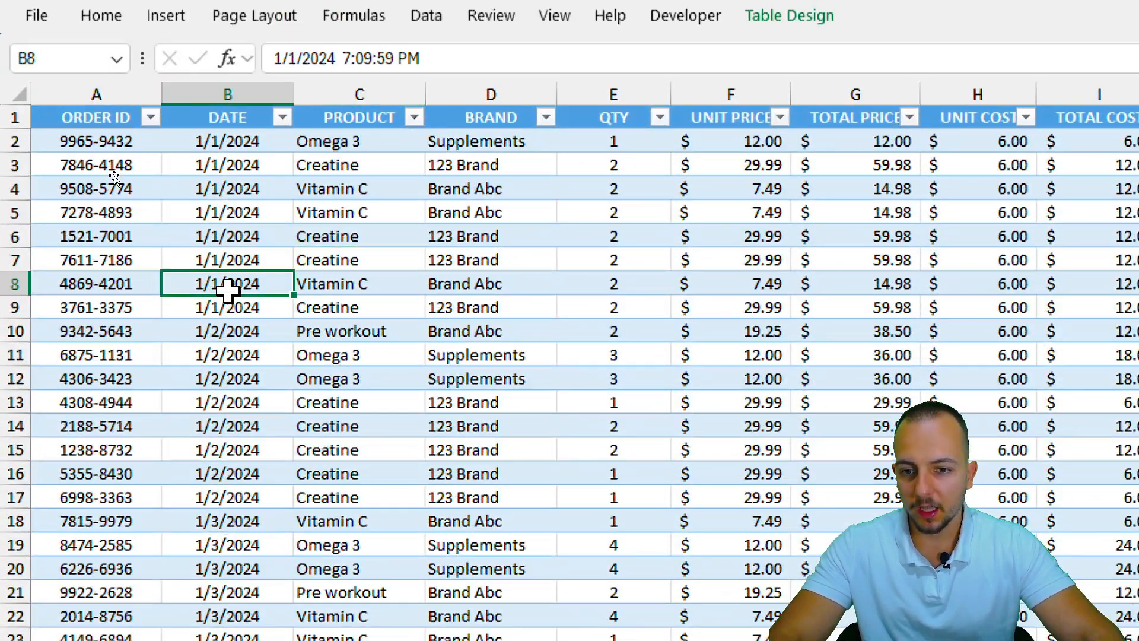
pyautogui.click(247, 333)
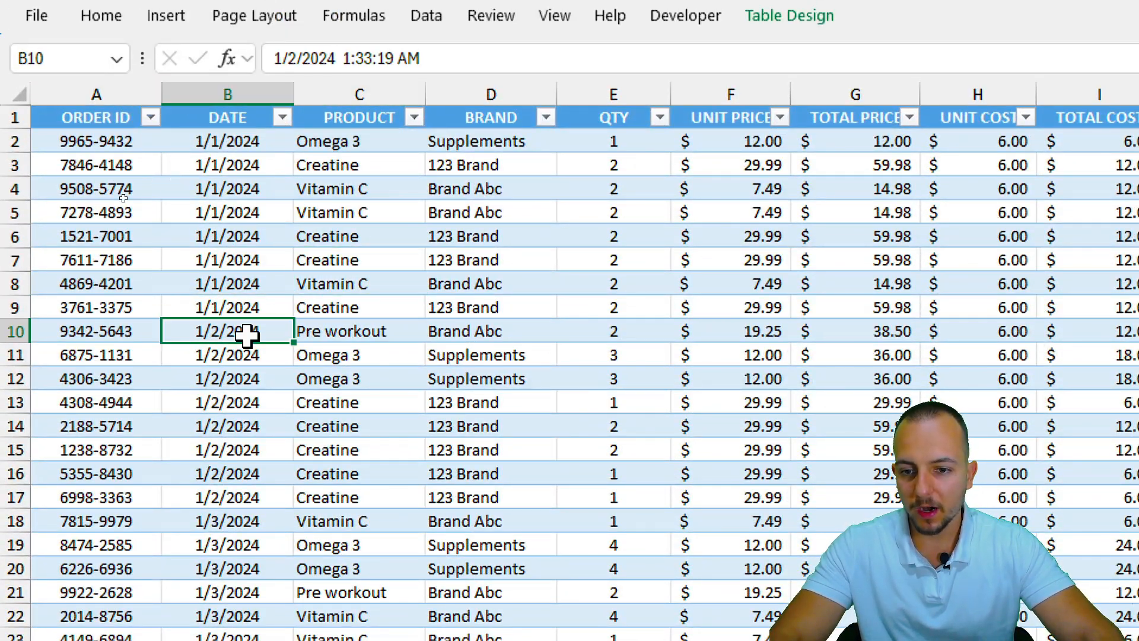
pyautogui.click(119, 122)
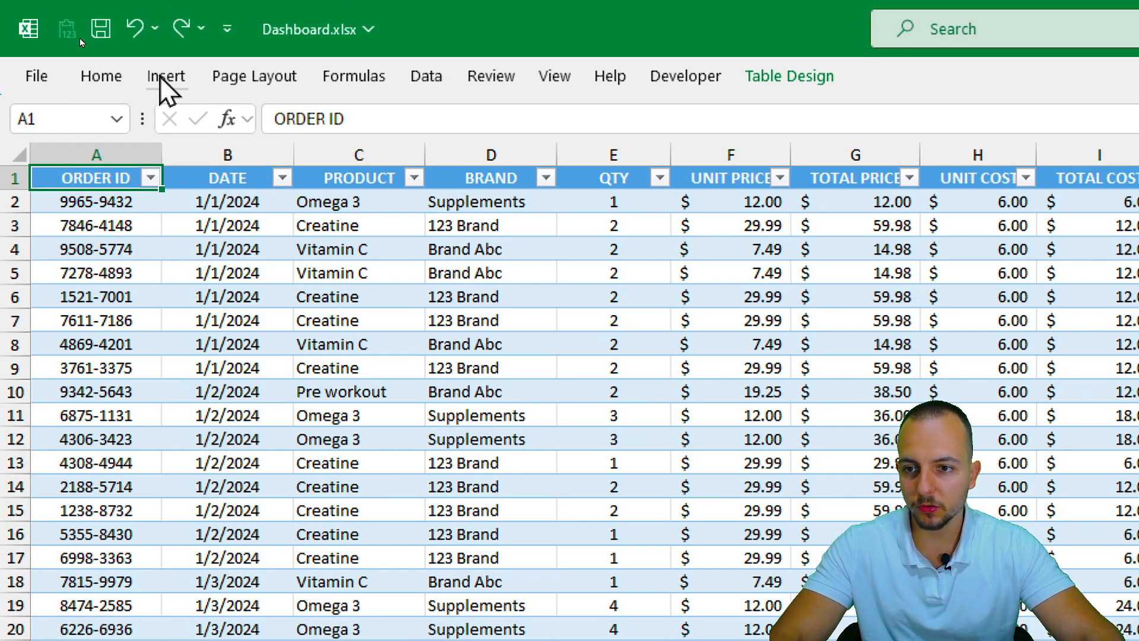
pyautogui.click(166, 76)
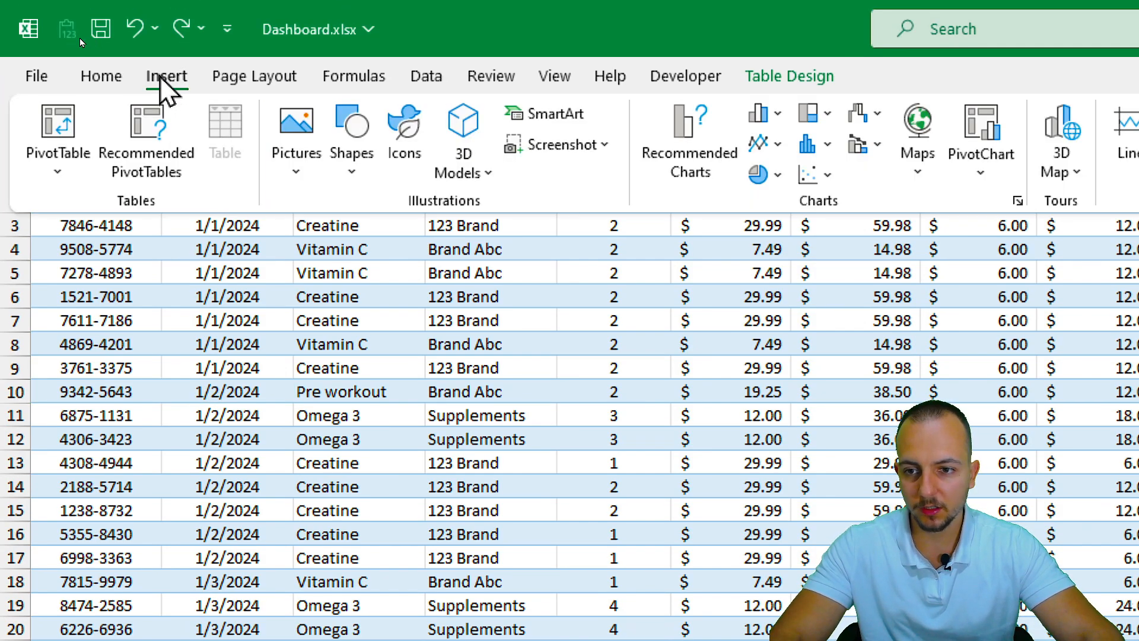
pyautogui.click(81, 128)
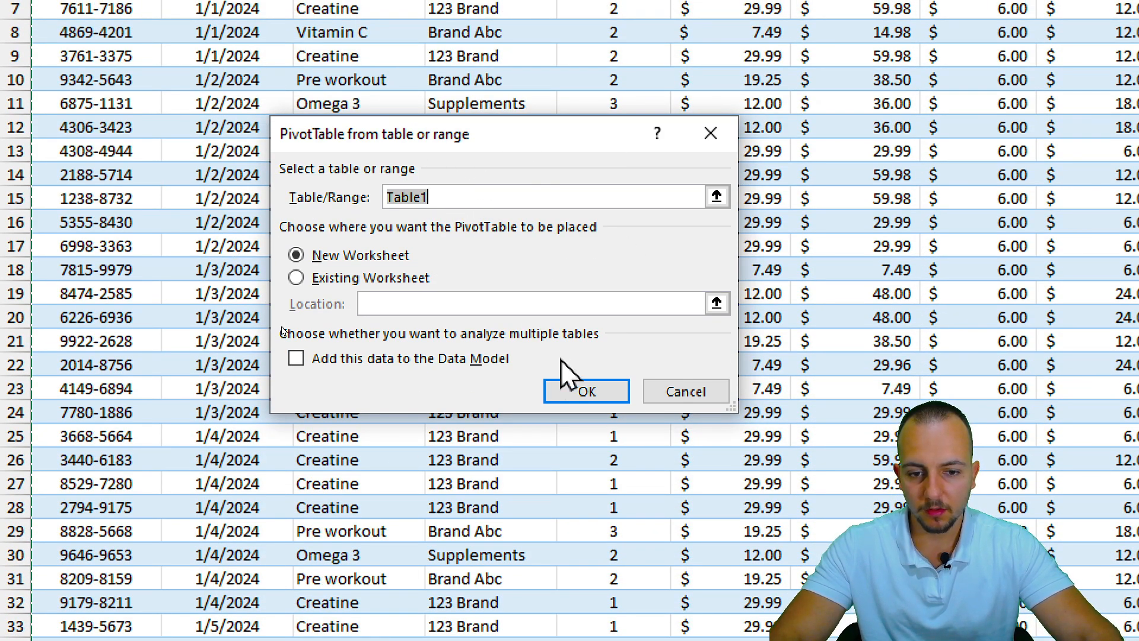
pyautogui.click(350, 281)
pyautogui.click(365, 256)
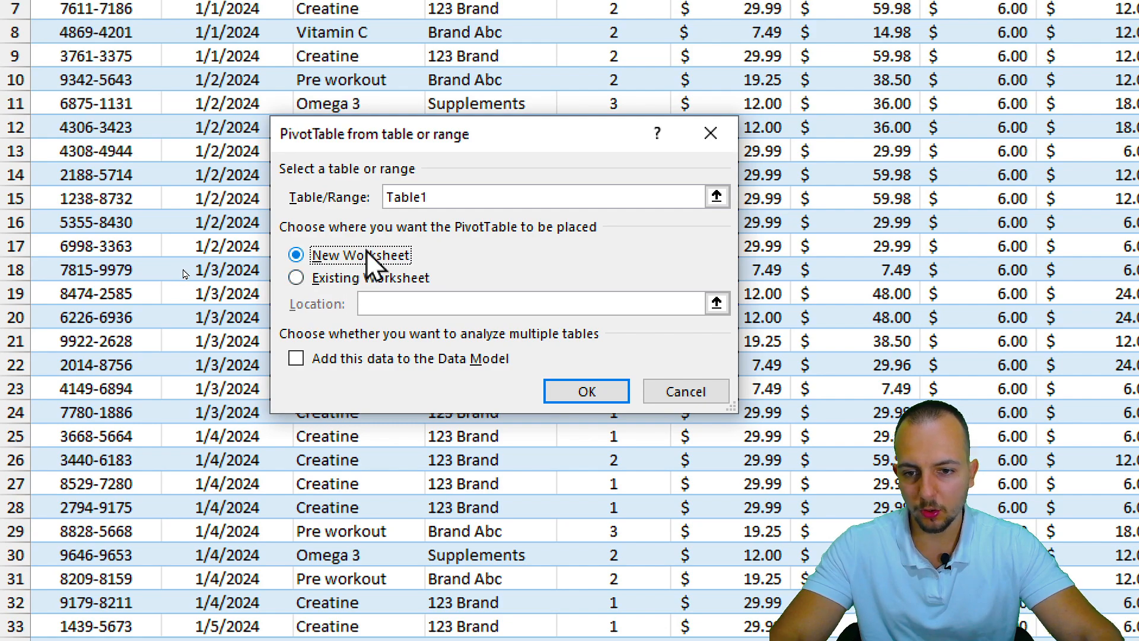
pyautogui.click(350, 279)
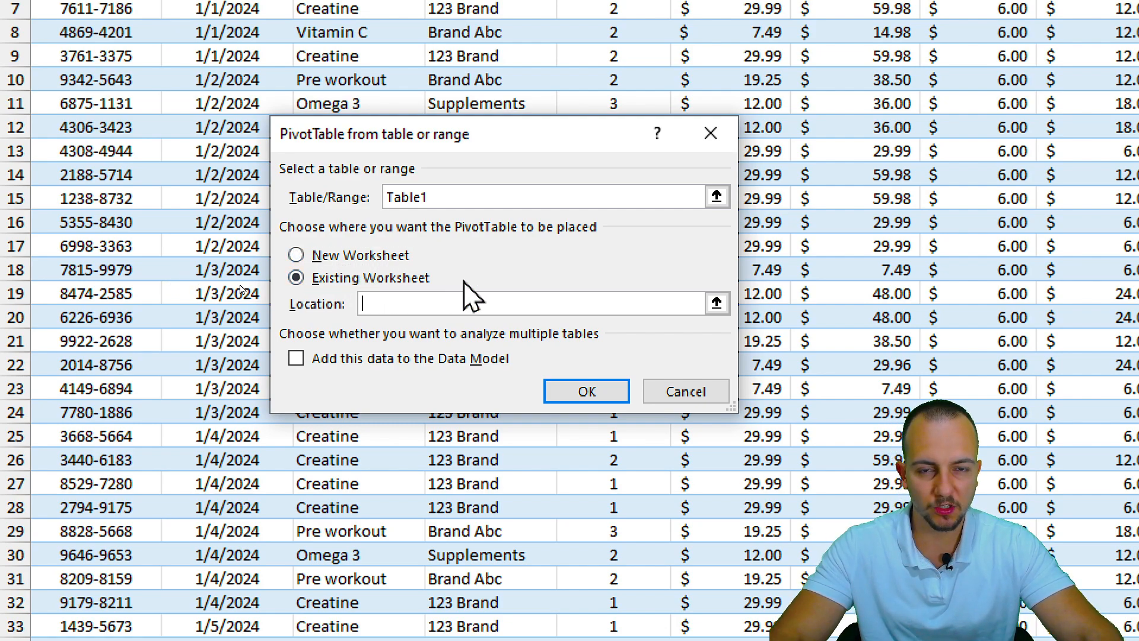
pyautogui.click(354, 260)
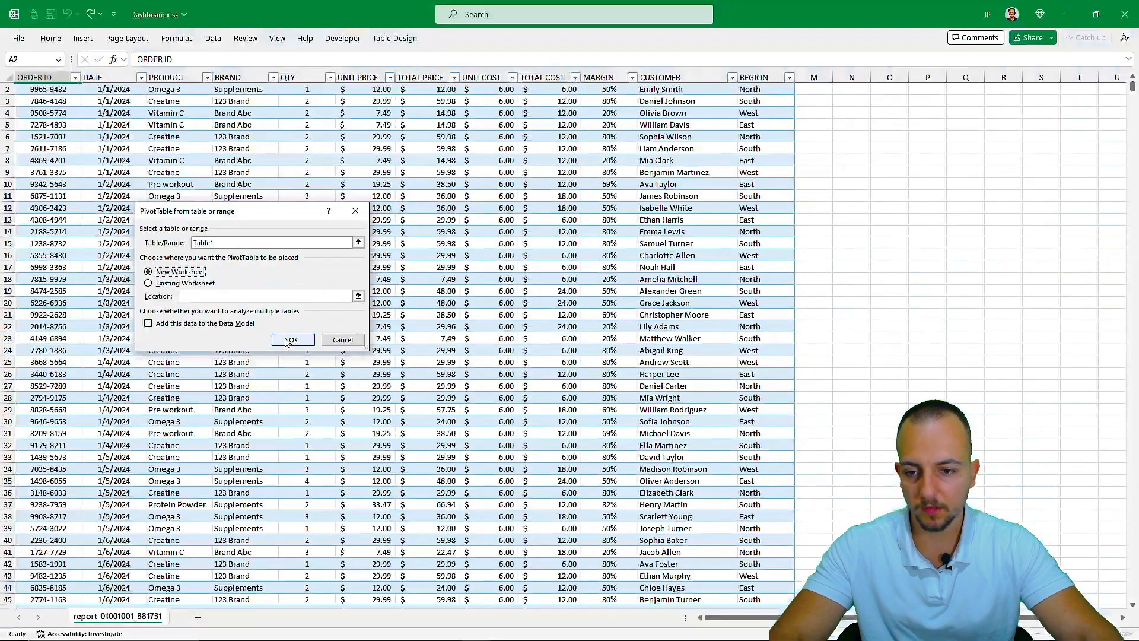
pyautogui.click(586, 391)
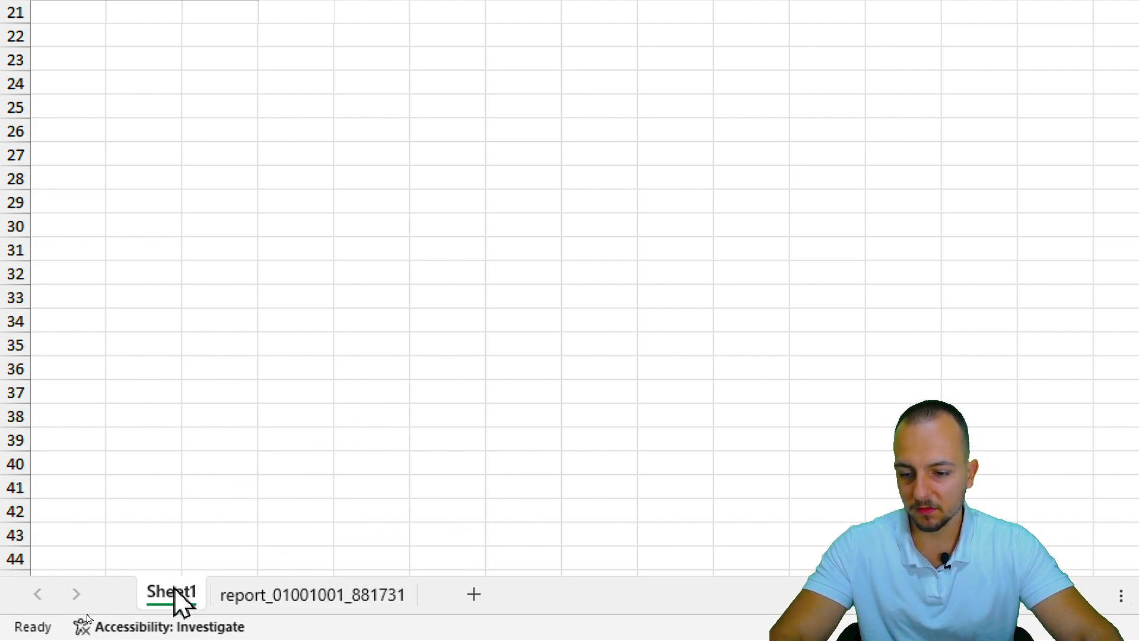
# Move Sheet1 after the report sheet and rename it "Pivot Tables"
pyautogui.moveTo(165, 587); pyautogui.dragTo(483, 593)
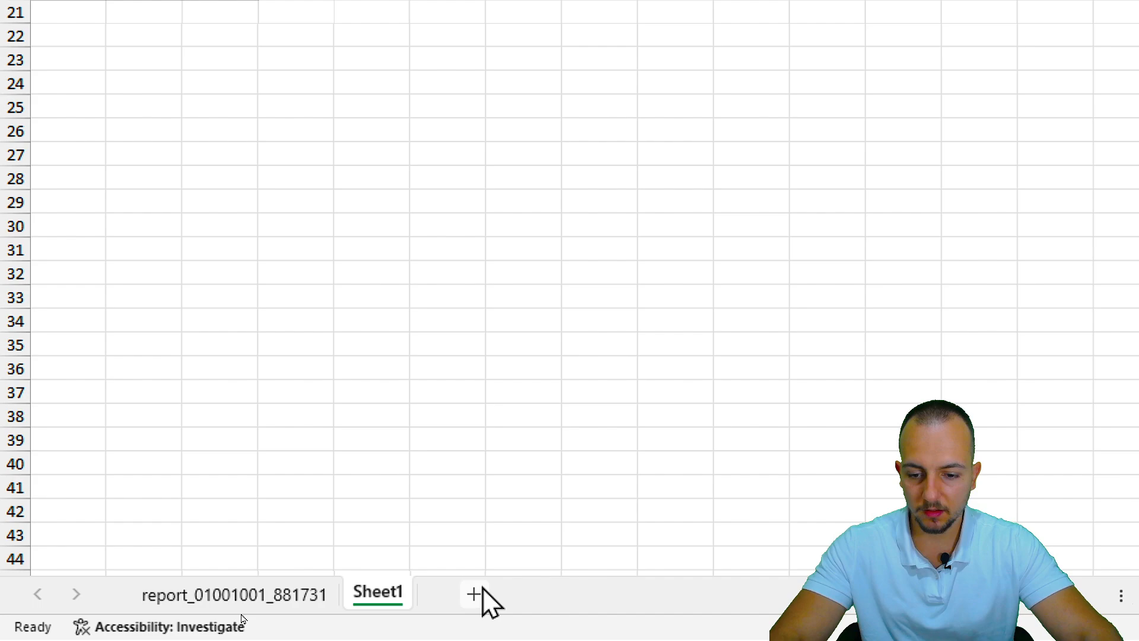
pyautogui.rightClick(372, 592)
pyautogui.click(534, 307)
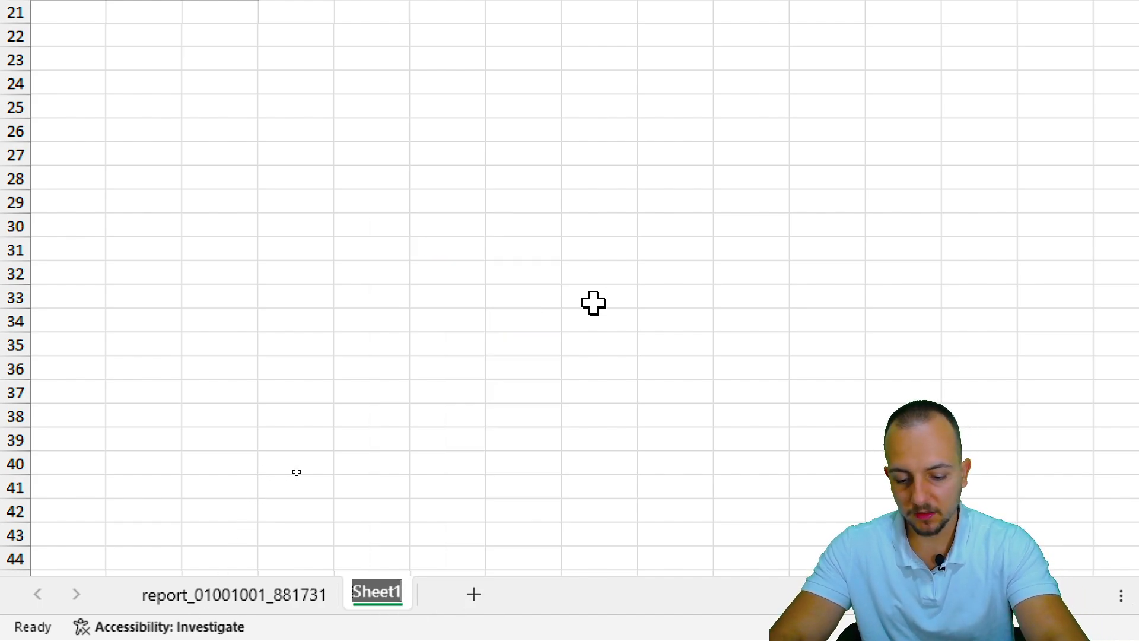
pyautogui.write('Pivot Tables')
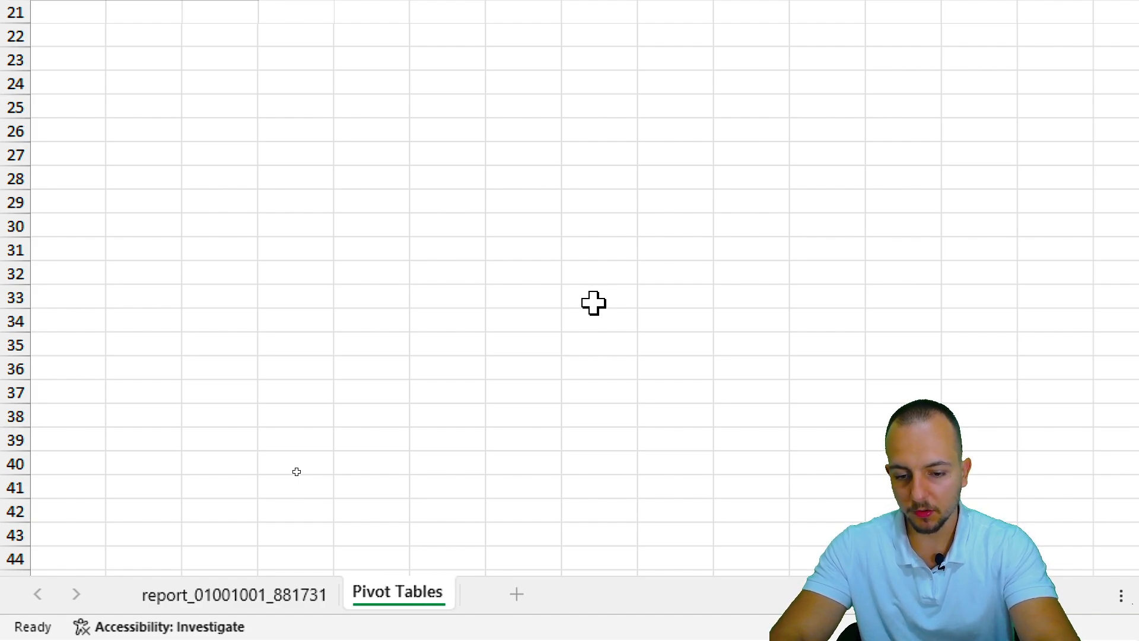
pyautogui.press('Return')
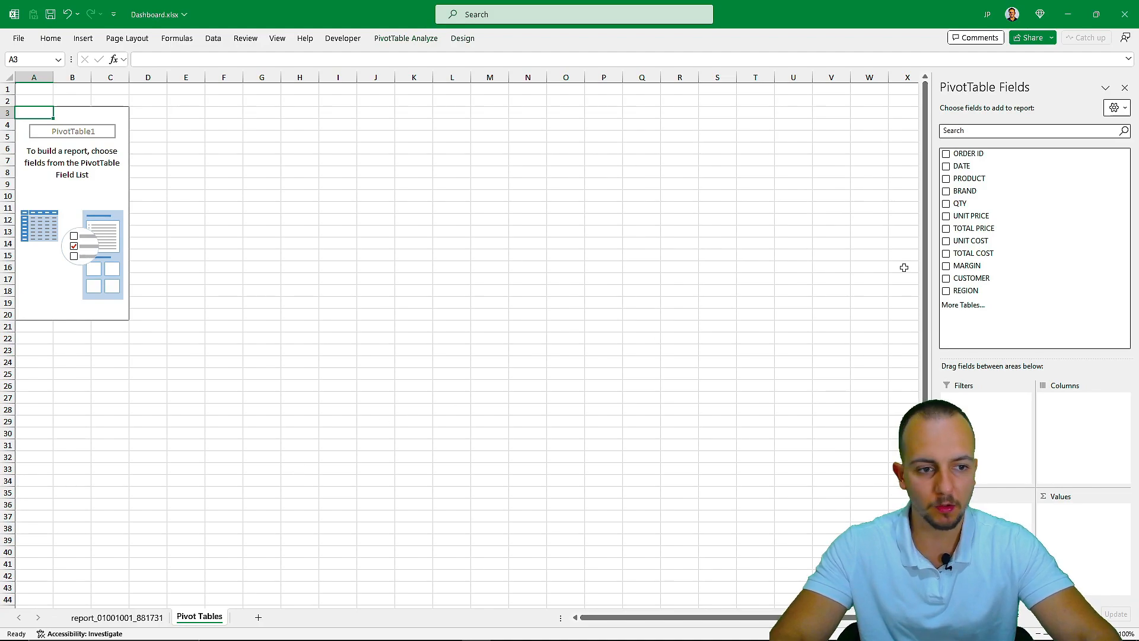
# Widen the PivotTable Fields pane to give the field areas more room
pyautogui.moveTo(928, 270); pyautogui.dragTo(745, 274)
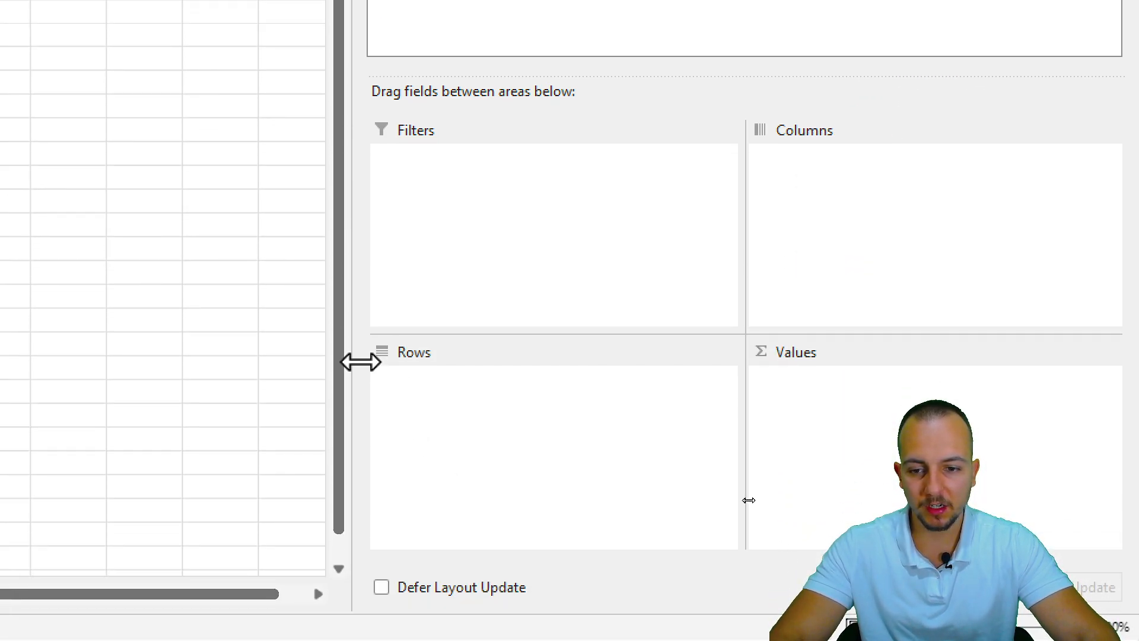
# Widen the PivotTable Fields pane further to enlarge its four field areas
pyautogui.moveTo(360, 363); pyautogui.dragTo(145, 361)
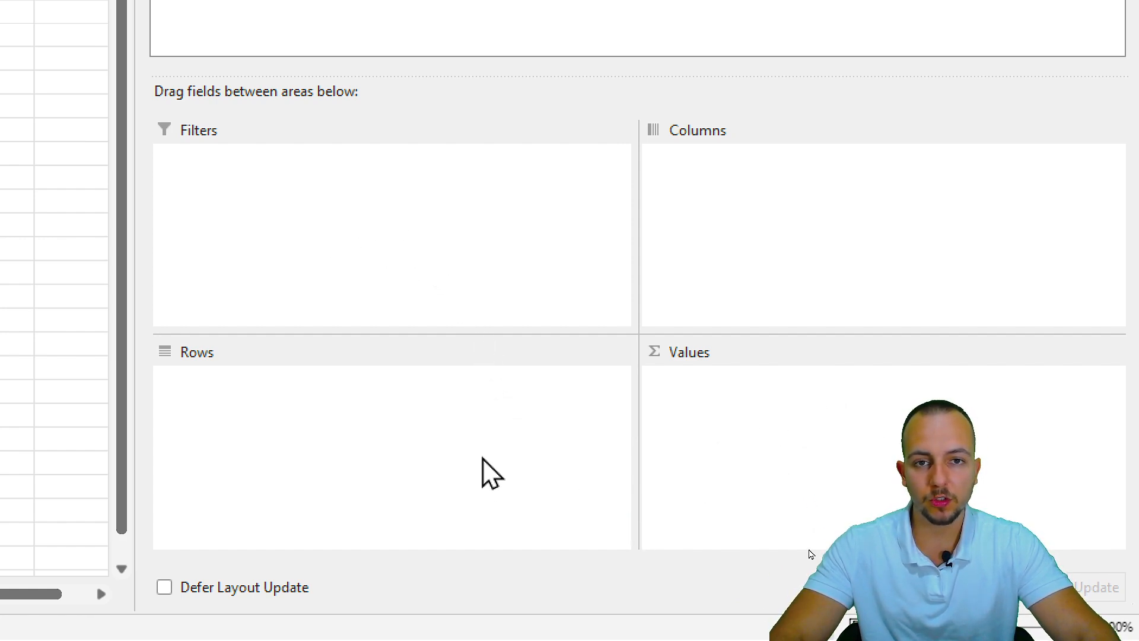
pyautogui.hotkey('ctrl', '2')
pyautogui.moveTo(309, 169)
pyautogui.mouseDown()
pyautogui.moveTo(315, 247)
pyautogui.moveTo(487, 273)
pyautogui.mouseUp()
pyautogui.moveTo(665, 179); pyautogui.dragTo(808, 261)
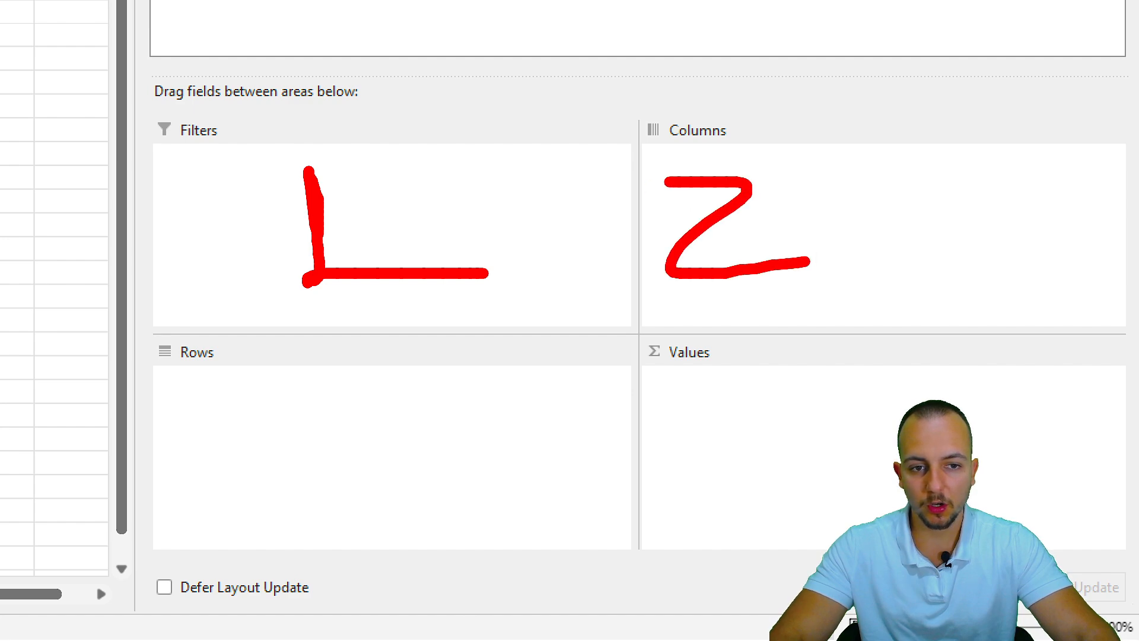
pyautogui.moveTo(319, 397)
pyautogui.mouseDown()
pyautogui.moveTo(380, 416)
pyautogui.moveTo(289, 474)
pyautogui.mouseUp()
pyautogui.moveTo(740, 397); pyautogui.dragTo(758, 442)
pyautogui.moveTo(741, 394); pyautogui.dragTo(736, 512)
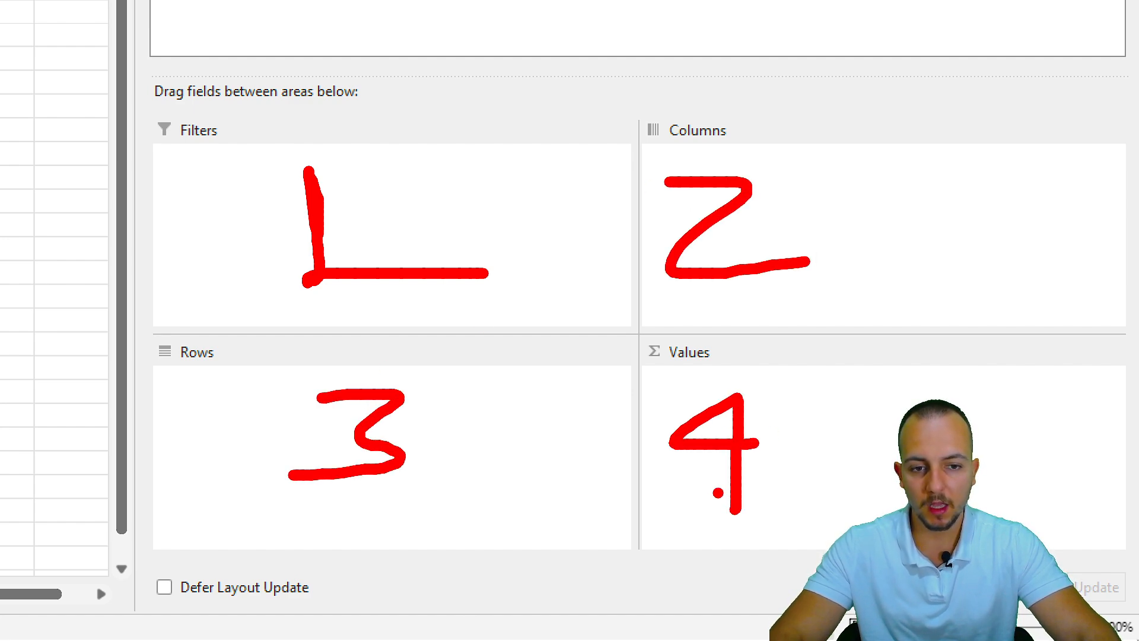
pyautogui.hotkey('ctrl', 'z')
pyautogui.hotkey('ctrl', 'z')
pyautogui.hotkey('ctrl', 'z')
pyautogui.hotkey('ctrl', 'z')
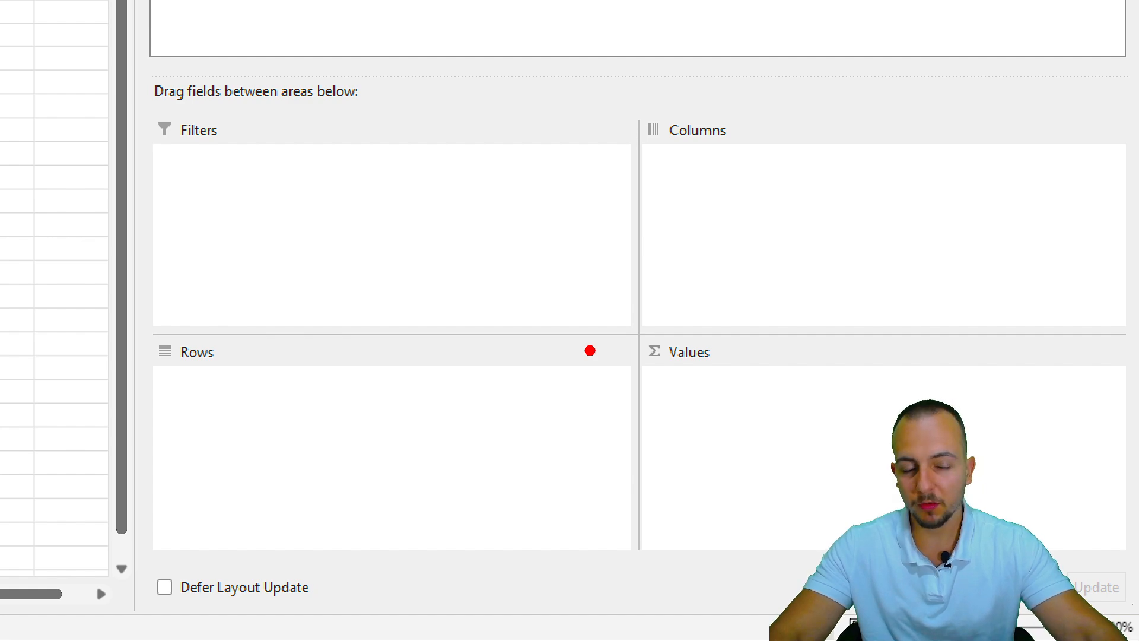
pyautogui.moveTo(769, 301)
pyautogui.mouseDown()
pyautogui.moveTo(646, 307)
pyautogui.moveTo(557, 362)
pyautogui.mouseUp()
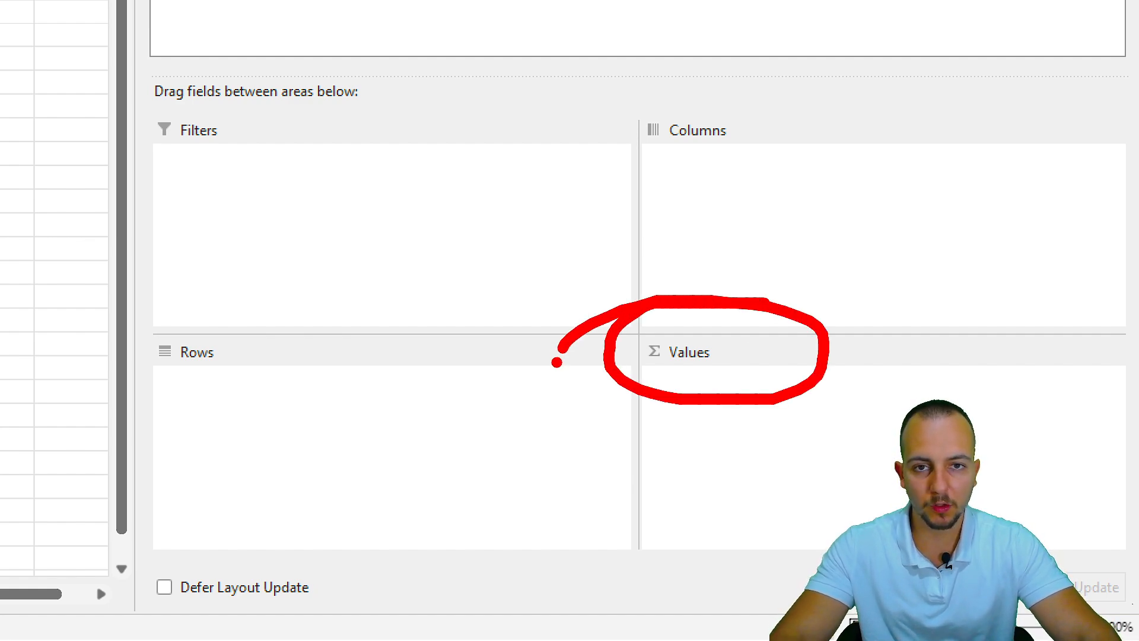
pyautogui.press('Escape')
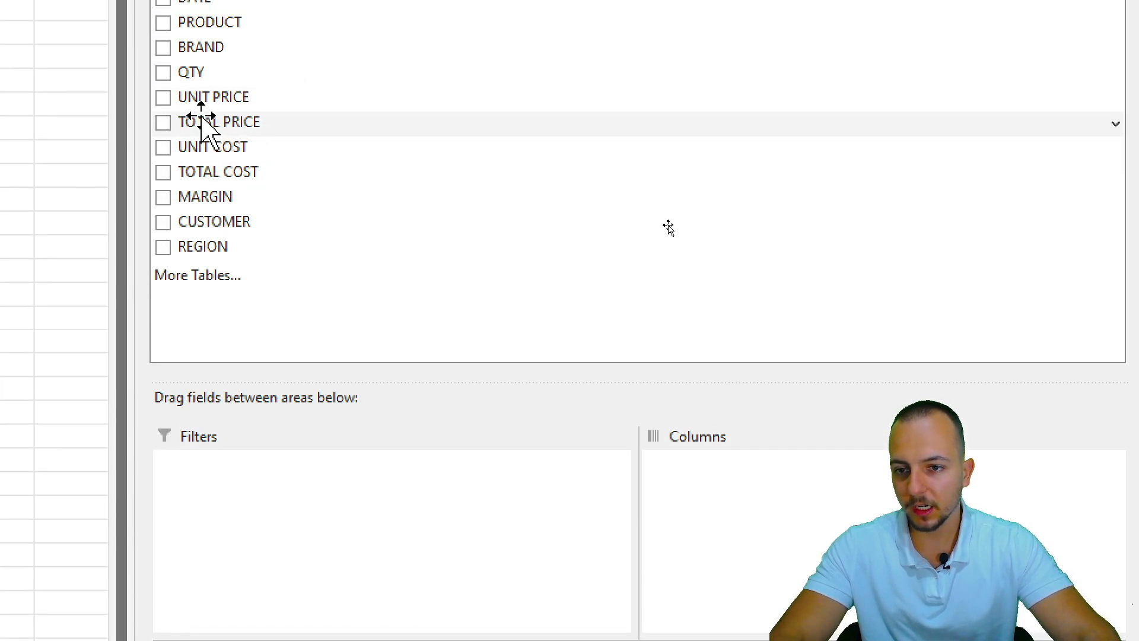
# Add the TOTAL PRICE field to the PivotTable's Values area
pyautogui.moveTo(205, 125); pyautogui.dragTo(721, 640)
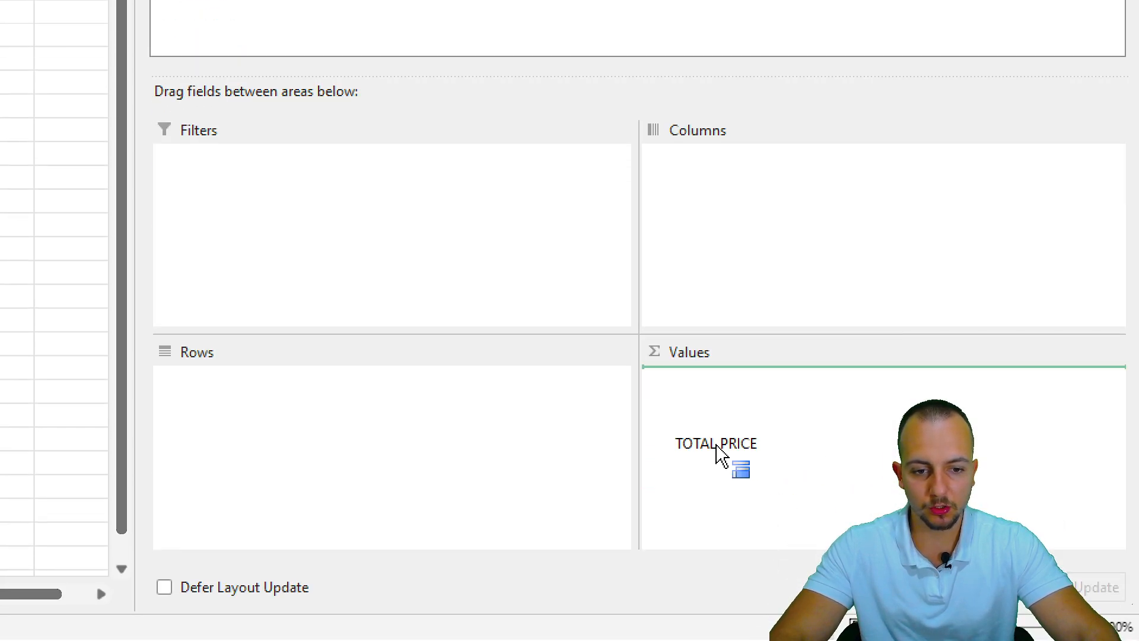
pyautogui.moveTo(721, 454)
pyautogui.mouseDown()
pyautogui.moveTo(682, 446)
pyautogui.moveTo(700, 404)
pyautogui.moveTo(703, 413)
pyautogui.mouseUp()
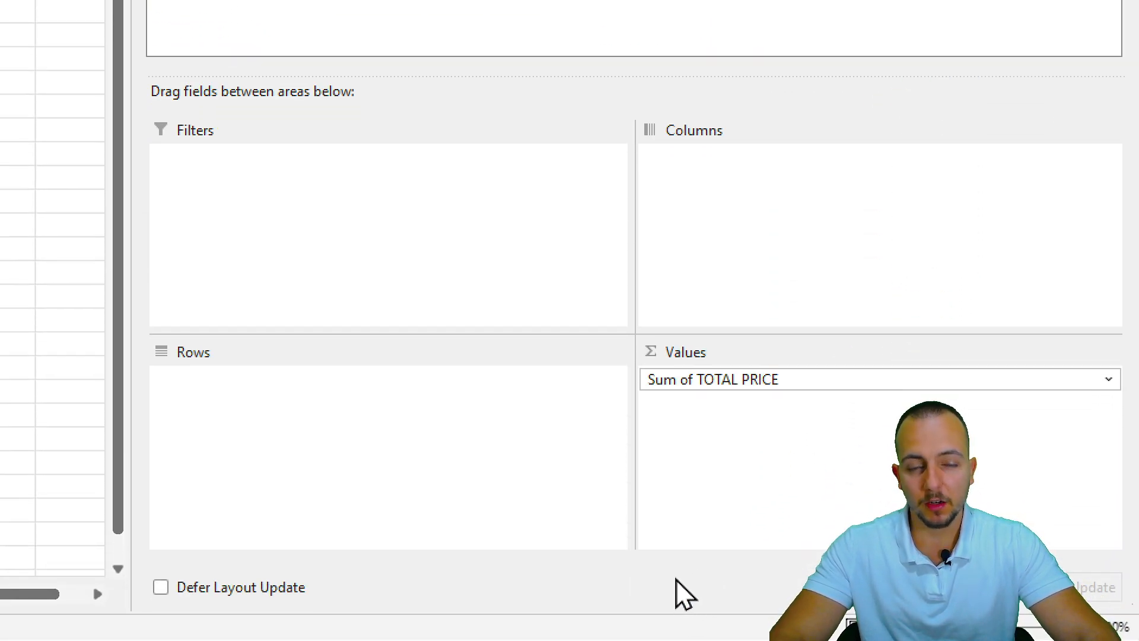
pyautogui.hotkey('ctrl', '2')
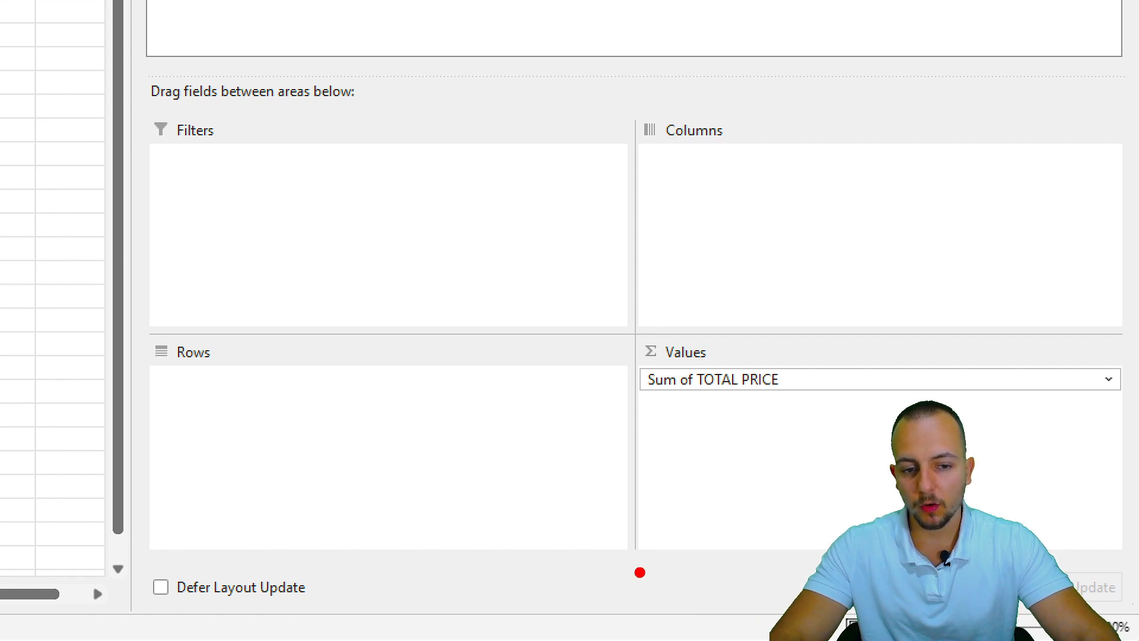
pyautogui.moveTo(613, 327); pyautogui.dragTo(806, 407)
pyautogui.hotkey('ctrl', 'z')
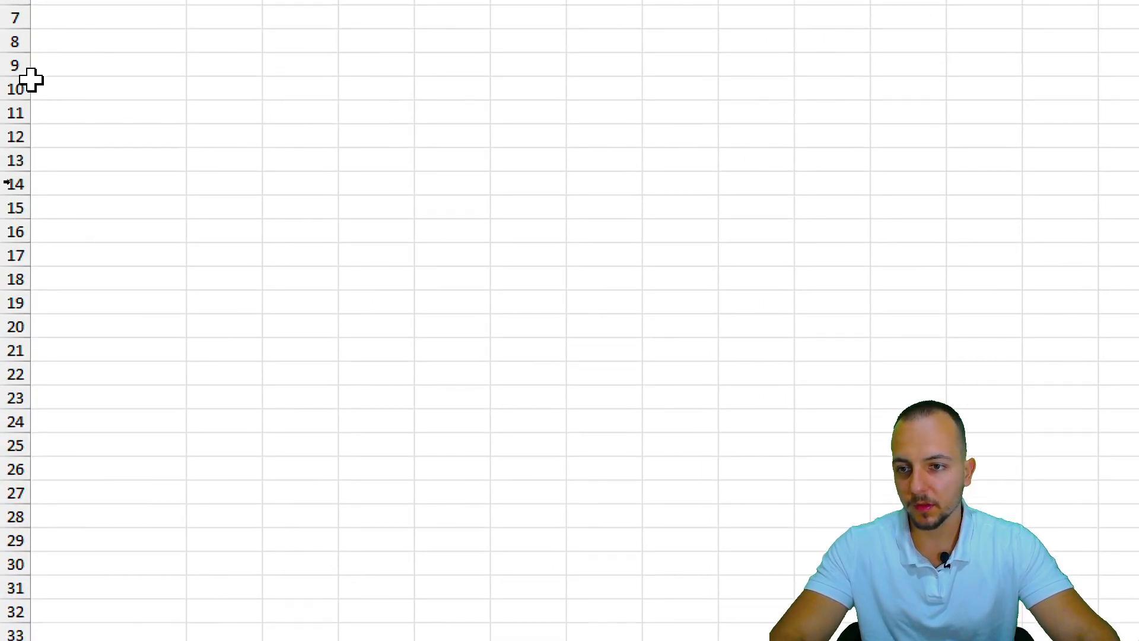
pyautogui.hotkey('ctrl', '2')
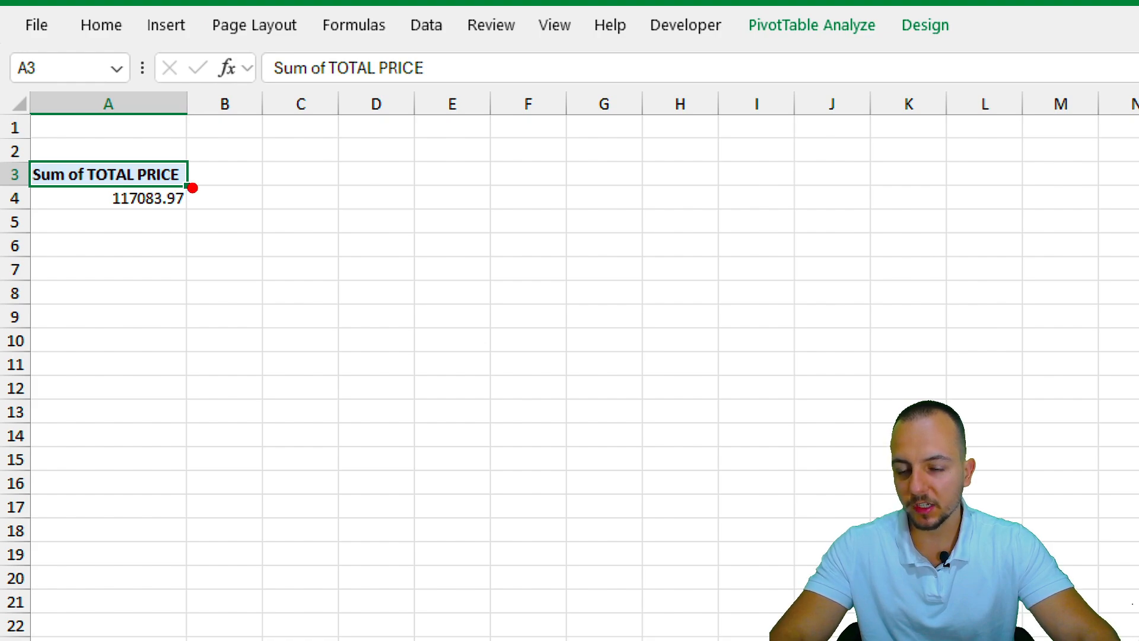
pyautogui.moveTo(201, 200); pyautogui.dragTo(365, 194)
pyautogui.moveTo(232, 225); pyautogui.dragTo(383, 225)
pyautogui.moveTo(236, 263); pyautogui.dragTo(333, 259)
pyautogui.moveTo(216, 308); pyautogui.dragTo(359, 309)
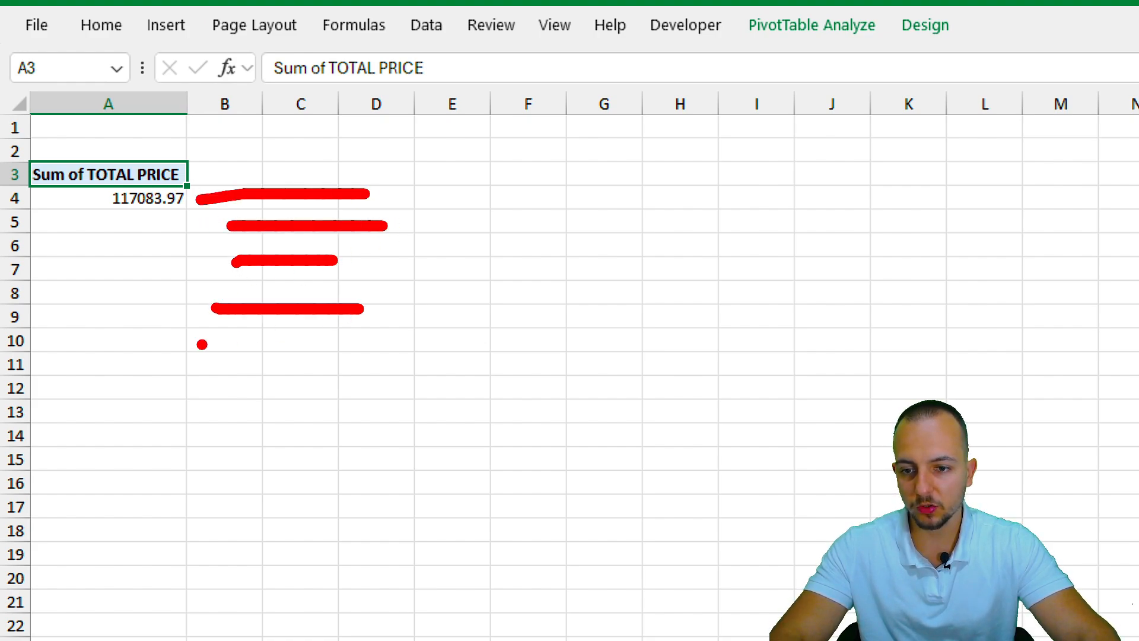
pyautogui.moveTo(204, 344); pyautogui.dragTo(352, 347)
pyautogui.moveTo(219, 400); pyautogui.dragTo(342, 400)
pyautogui.moveTo(226, 449); pyautogui.dragTo(349, 452)
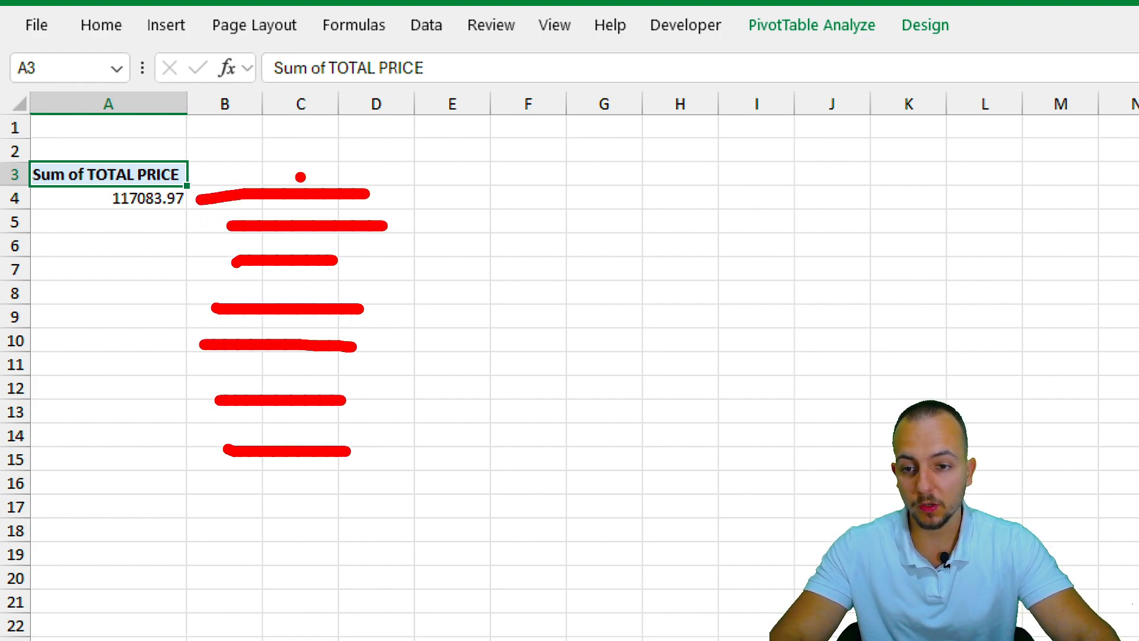
pyautogui.moveTo(464, 128); pyautogui.dragTo(389, 179)
pyautogui.moveTo(404, 151); pyautogui.dragTo(424, 177)
pyautogui.moveTo(531, 155); pyautogui.dragTo(440, 217)
pyautogui.moveTo(452, 189)
pyautogui.mouseDown()
pyautogui.moveTo(475, 216)
pyautogui.moveTo(350, 261)
pyautogui.mouseUp()
pyautogui.moveTo(367, 234); pyautogui.dragTo(382, 266)
pyautogui.moveTo(379, 306); pyautogui.dragTo(503, 265)
pyautogui.moveTo(403, 284); pyautogui.dragTo(411, 315)
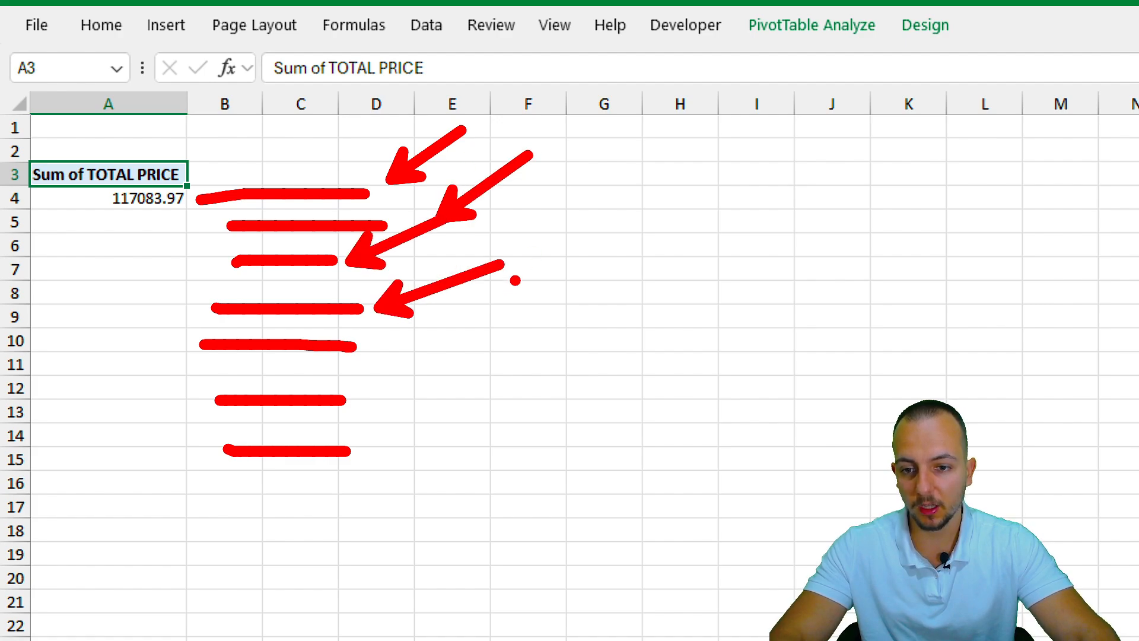
pyautogui.press('Escape')
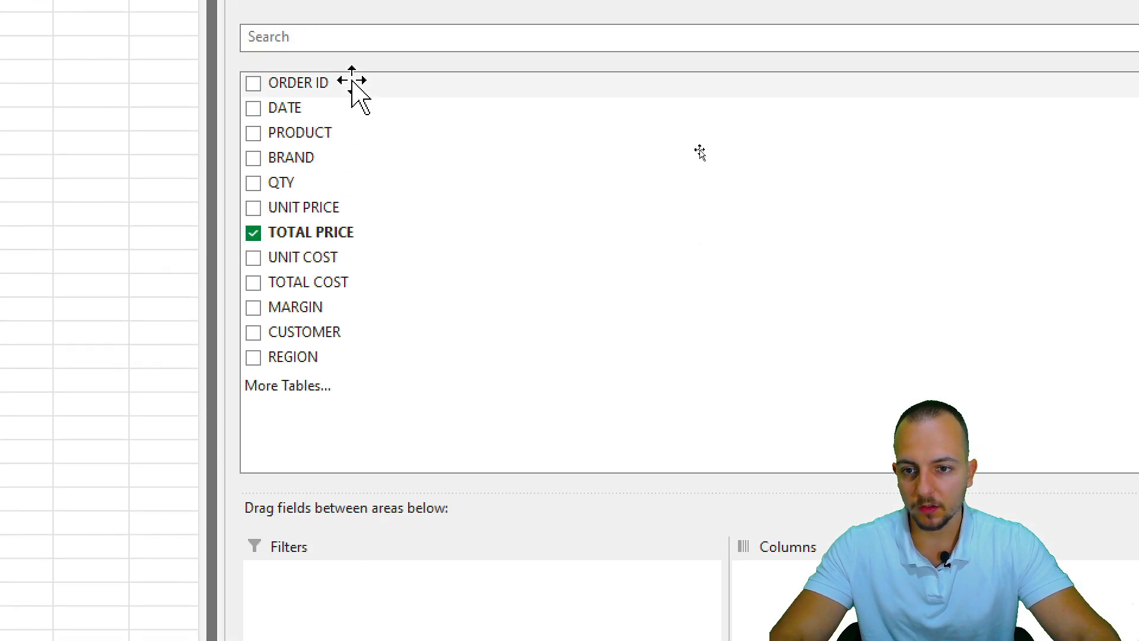
# Add the PRODUCT field to the PivotTable's Rows area
pyautogui.moveTo(305, 140); pyautogui.dragTo(439, 543)
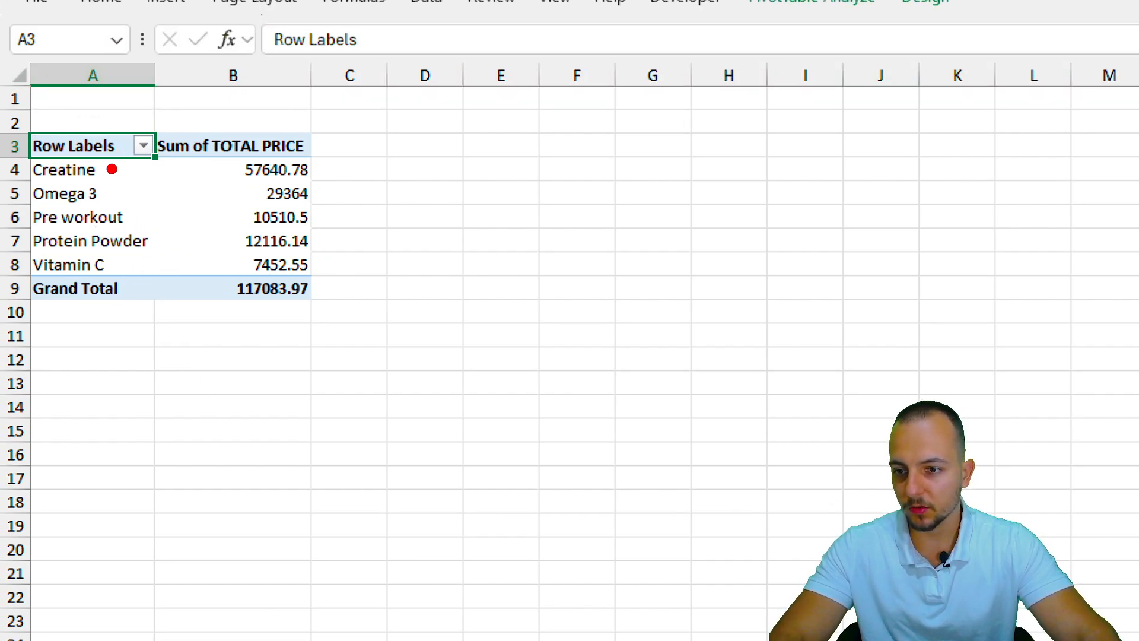
pyautogui.moveTo(112, 169); pyautogui.dragTo(198, 116)
pyautogui.moveTo(119, 190); pyautogui.dragTo(252, 131)
pyautogui.moveTo(146, 218)
pyautogui.mouseDown()
pyautogui.moveTo(291, 138)
pyautogui.moveTo(483, 121)
pyautogui.mouseUp()
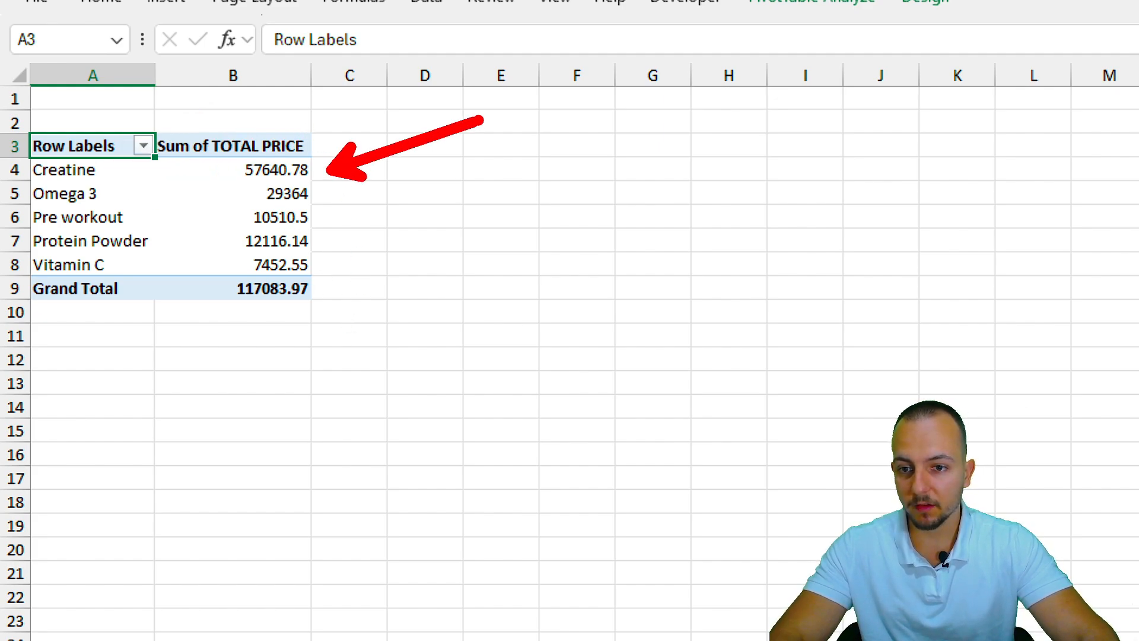
pyautogui.moveTo(209, 145); pyautogui.dragTo(334, 186)
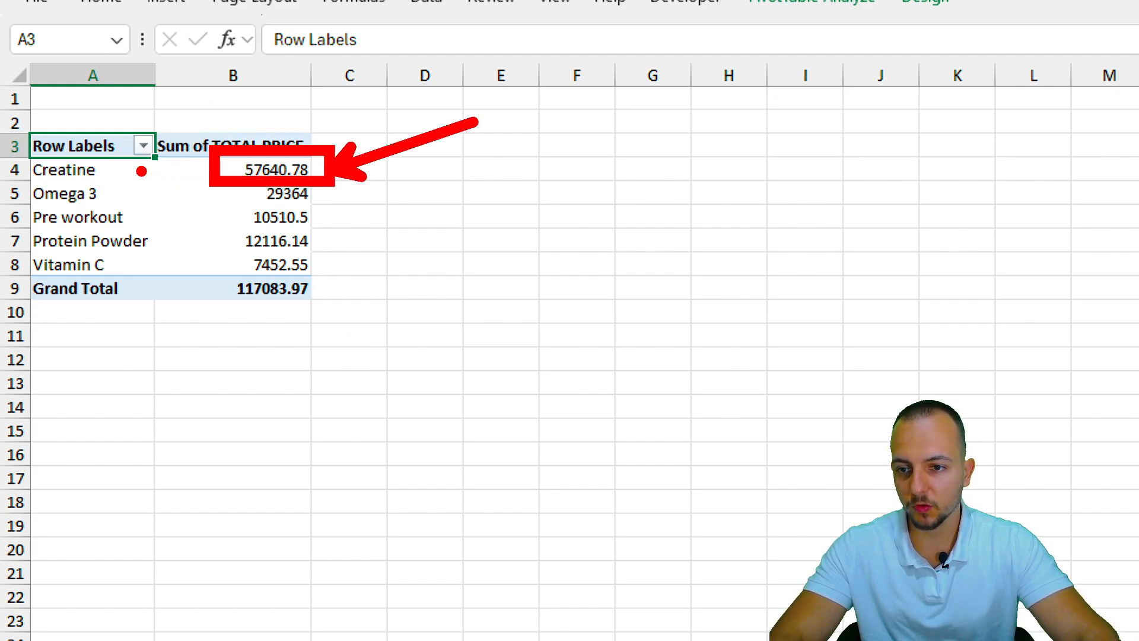
pyautogui.moveTo(141, 171); pyautogui.dragTo(201, 171)
pyautogui.moveTo(102, 315); pyautogui.dragTo(153, 394)
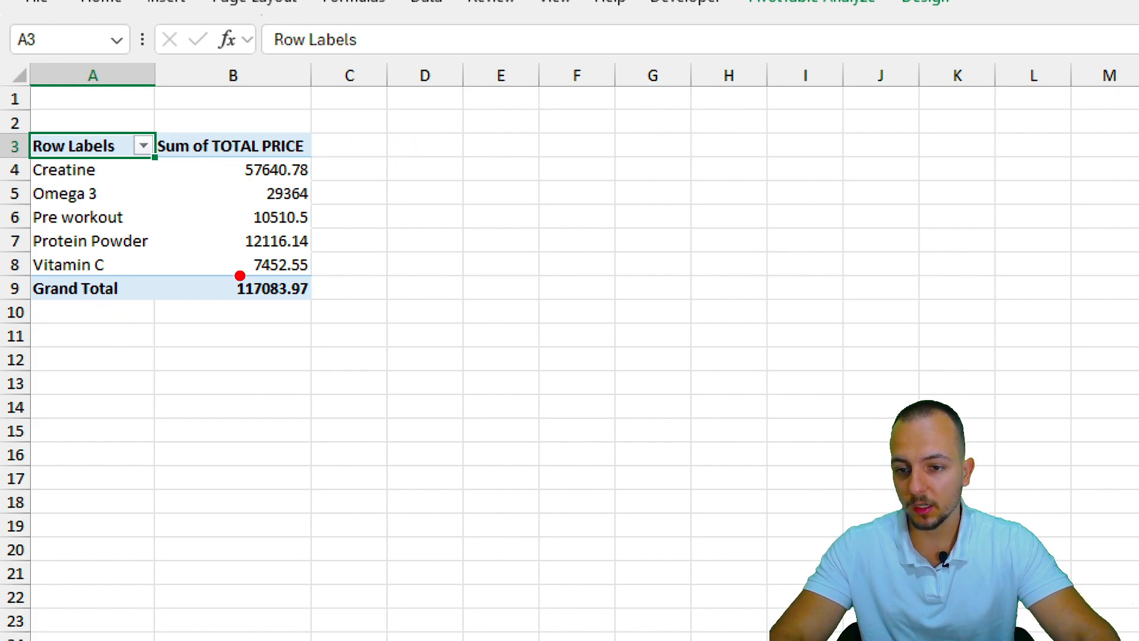
pyautogui.moveTo(215, 267)
pyautogui.mouseDown()
pyautogui.moveTo(291, 310)
pyautogui.moveTo(334, 316)
pyautogui.moveTo(336, 169)
pyautogui.mouseUp()
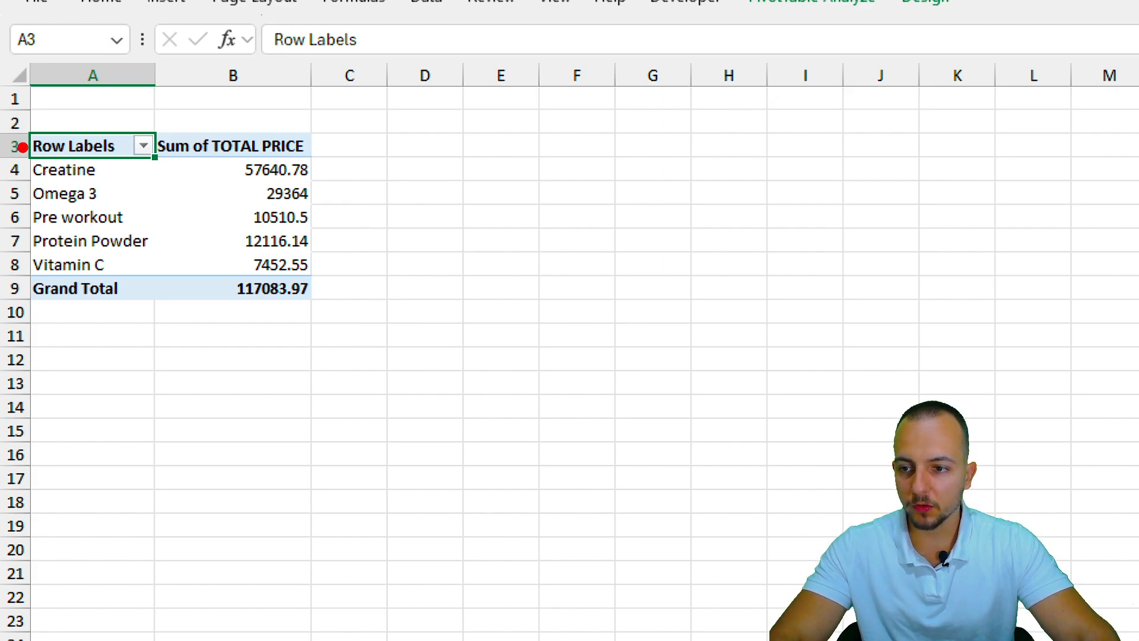
pyautogui.moveTo(23, 147)
pyautogui.mouseDown()
pyautogui.moveTo(153, 261)
pyautogui.moveTo(255, 326)
pyautogui.moveTo(369, 178)
pyautogui.moveTo(389, 222)
pyautogui.mouseUp()
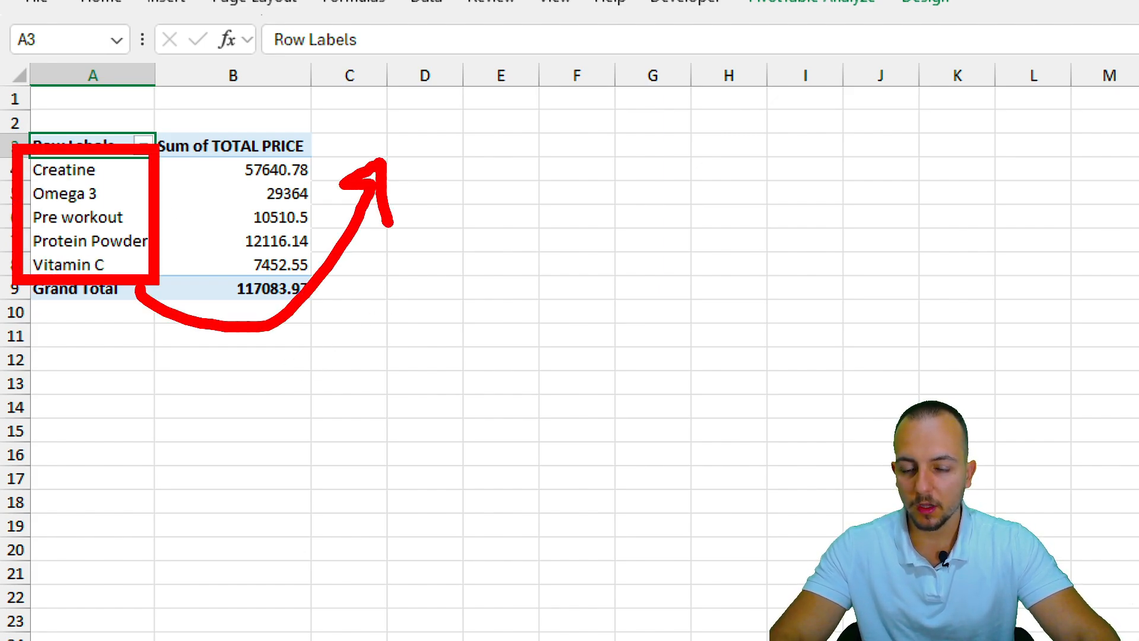
pyautogui.moveTo(242, 94); pyautogui.dragTo(230, 200)
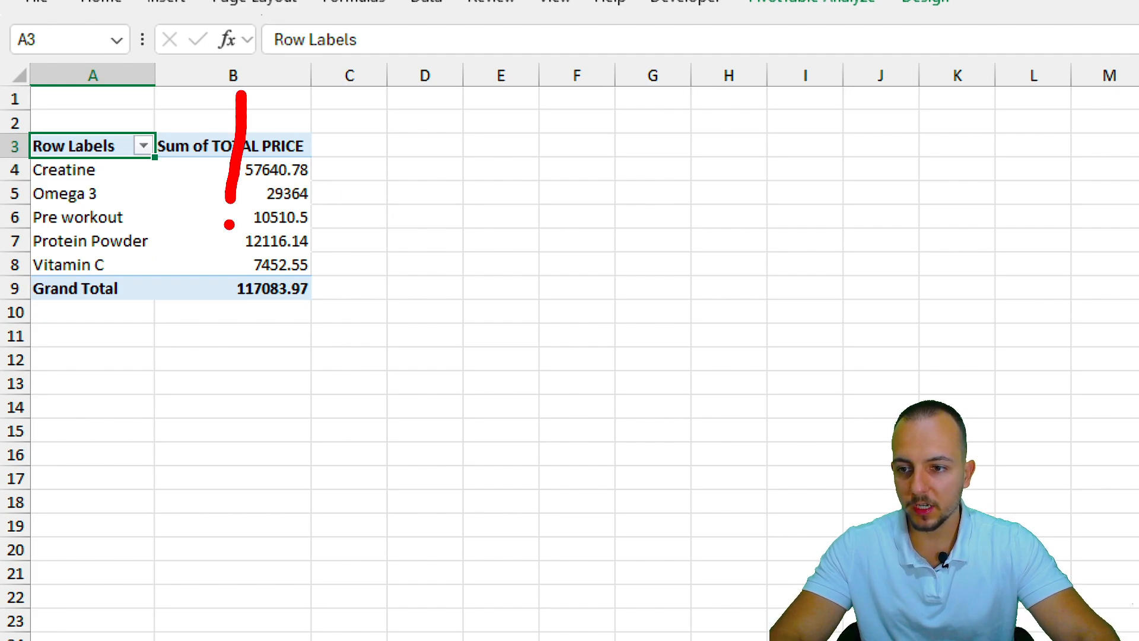
pyautogui.moveTo(351, 105); pyautogui.dragTo(352, 212)
pyautogui.moveTo(423, 97); pyautogui.dragTo(422, 228)
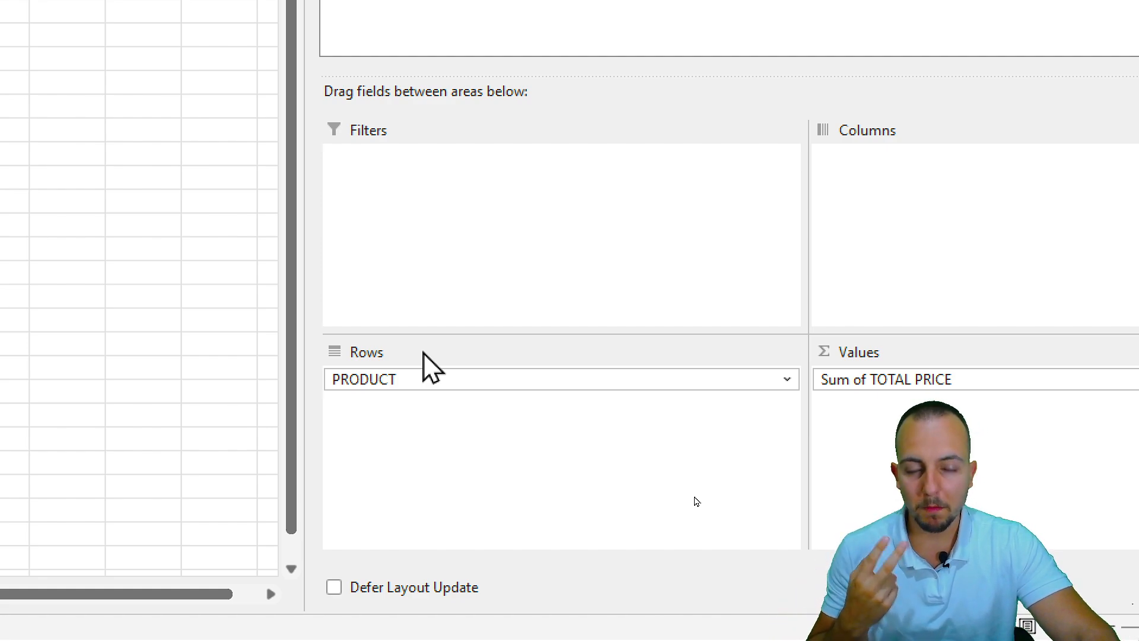
# Try PRODUCT as column labels by removing it from Rows and adding it to Columns, and return it to Rows
pyautogui.click(411, 385)
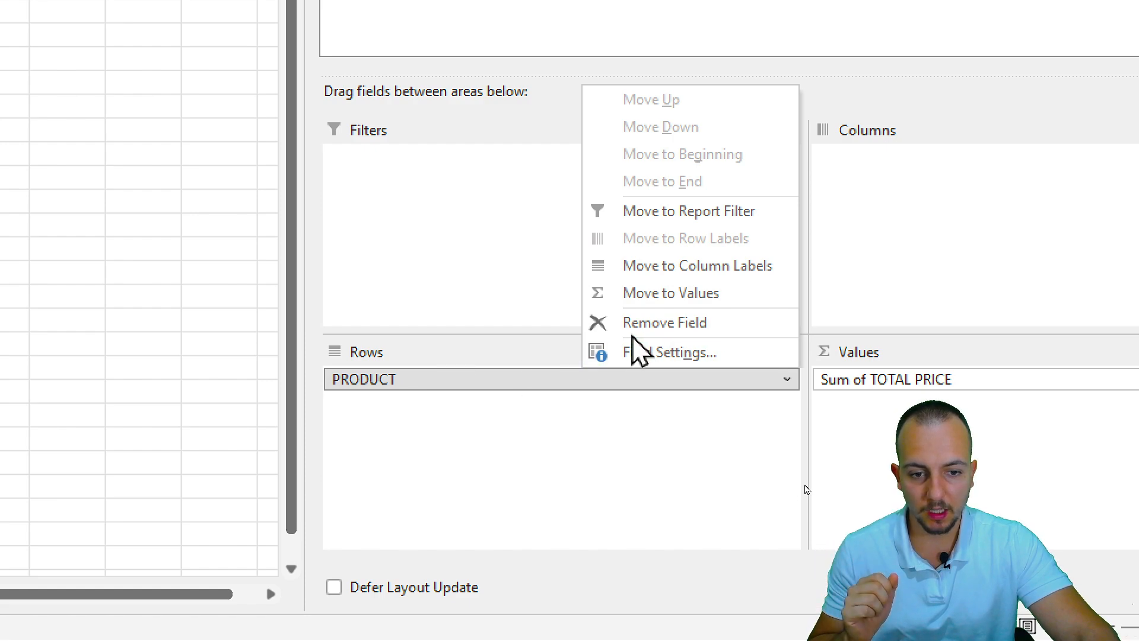
pyautogui.click(655, 323)
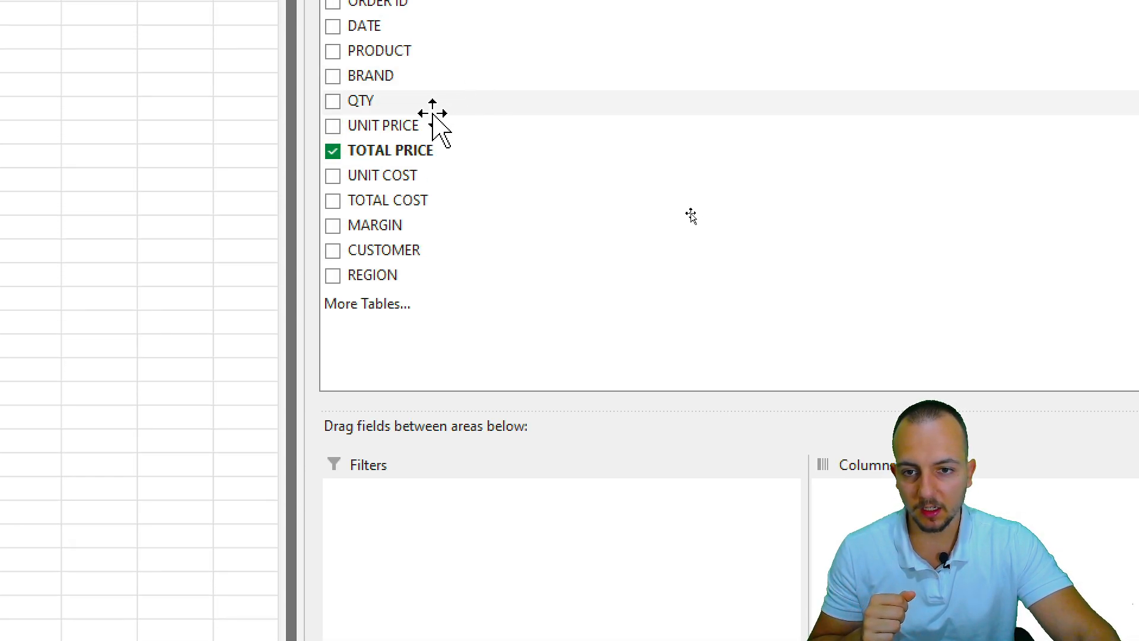
pyautogui.moveTo(374, 99); pyautogui.dragTo(942, 575)
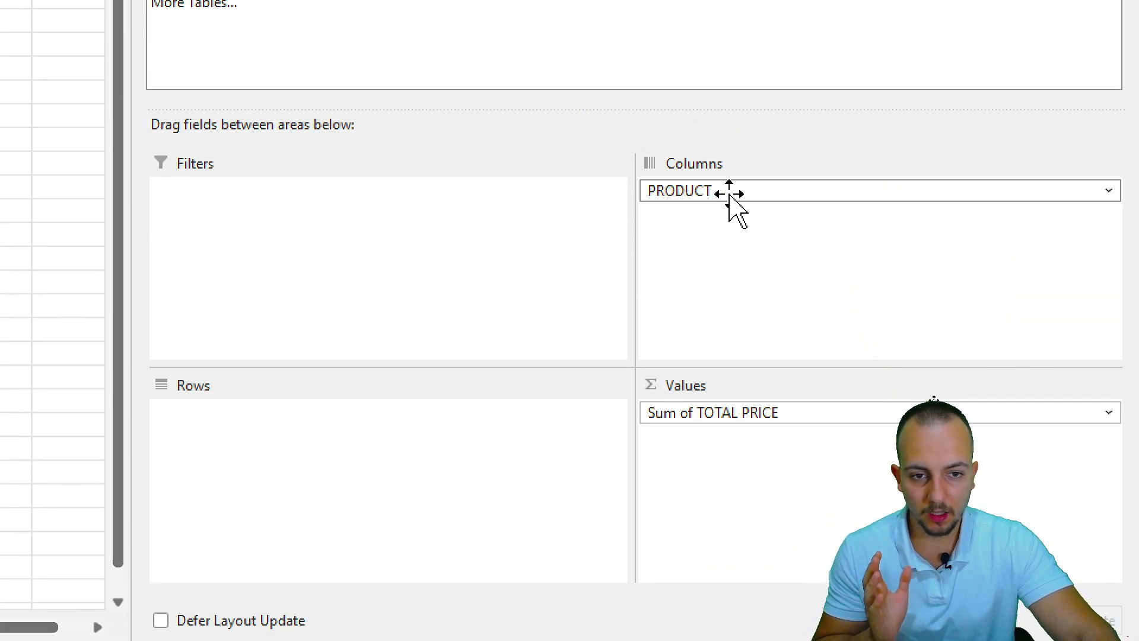
pyautogui.moveTo(730, 194); pyautogui.dragTo(377, 465)
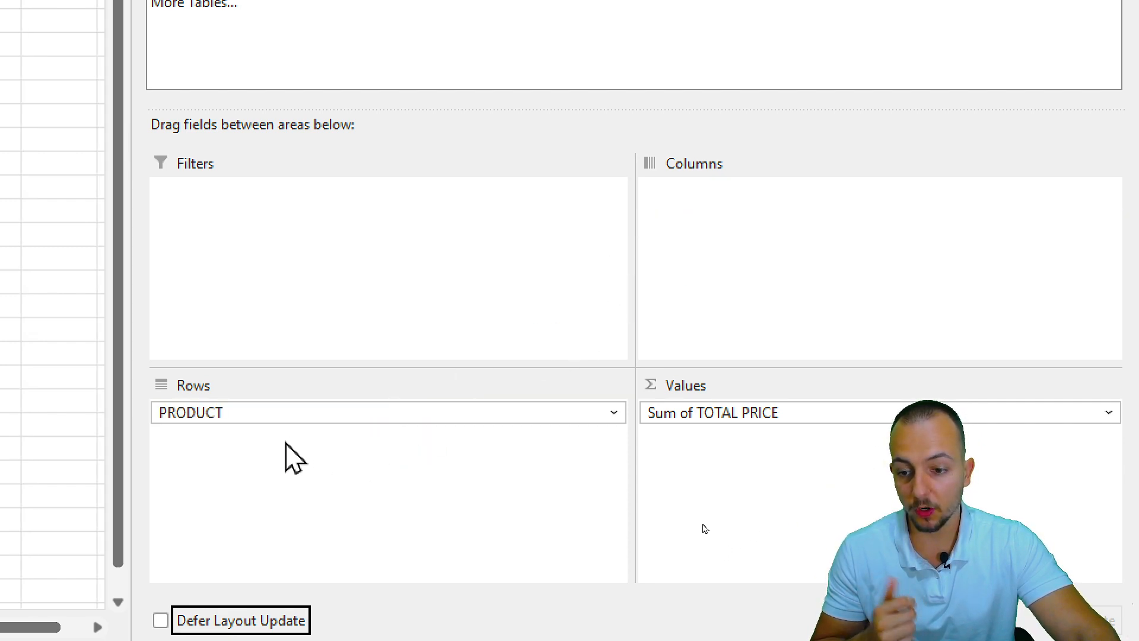
pyautogui.moveTo(217, 413); pyautogui.dragTo(405, 442)
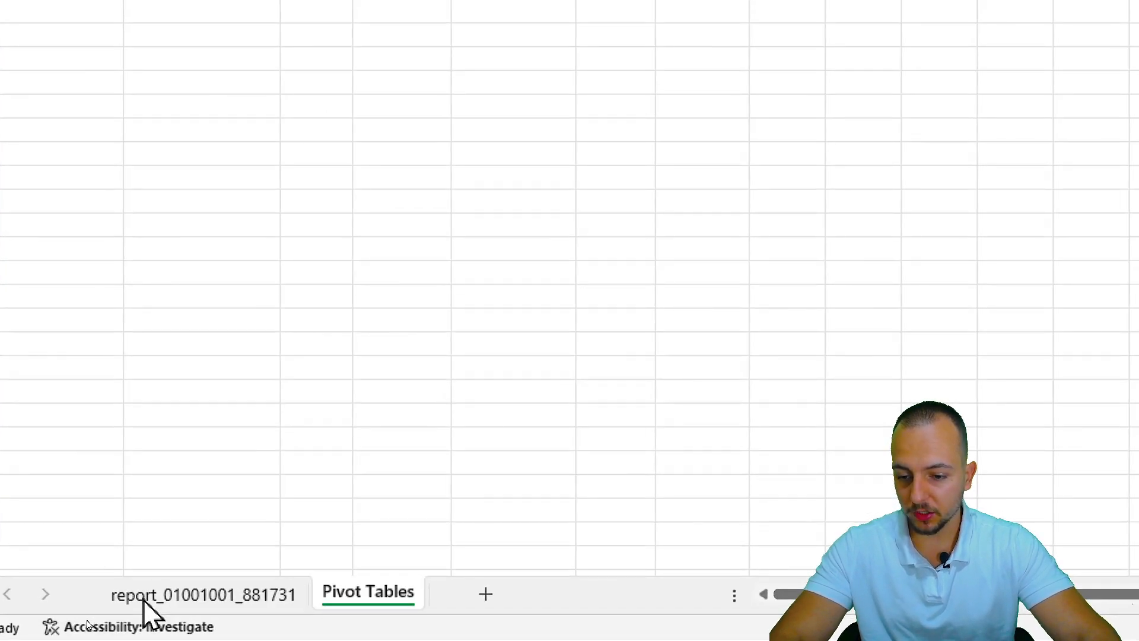
# Insert a second PivotTable from Table1 of the report sheet, placed on the existing Pivot Tables sheet at cell D3
pyautogui.click(144, 596)
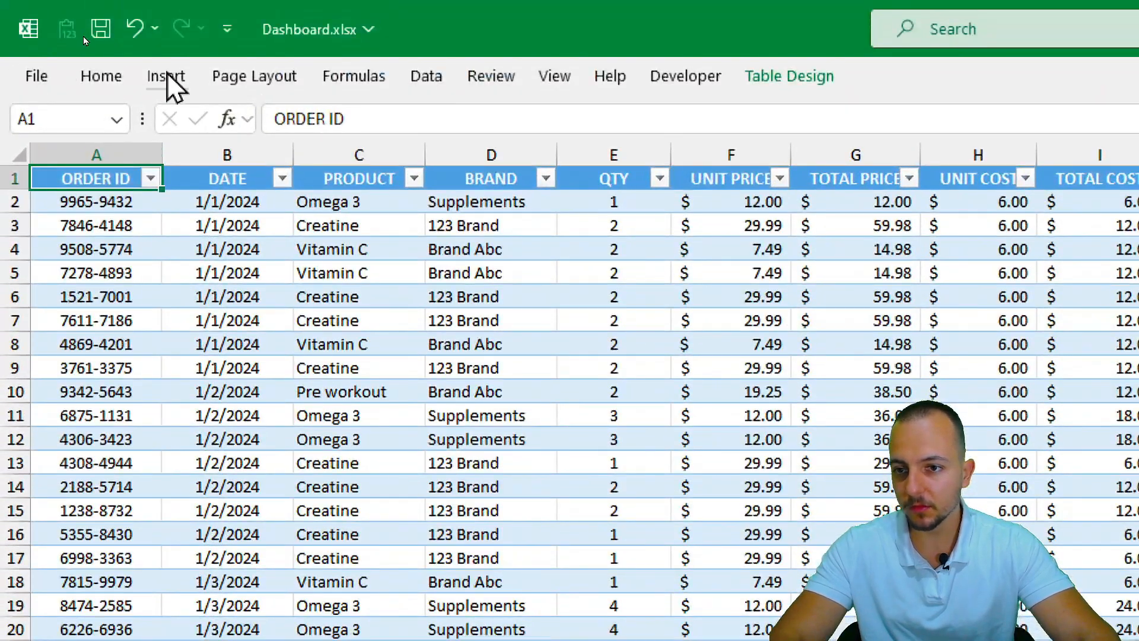
pyautogui.click(83, 38)
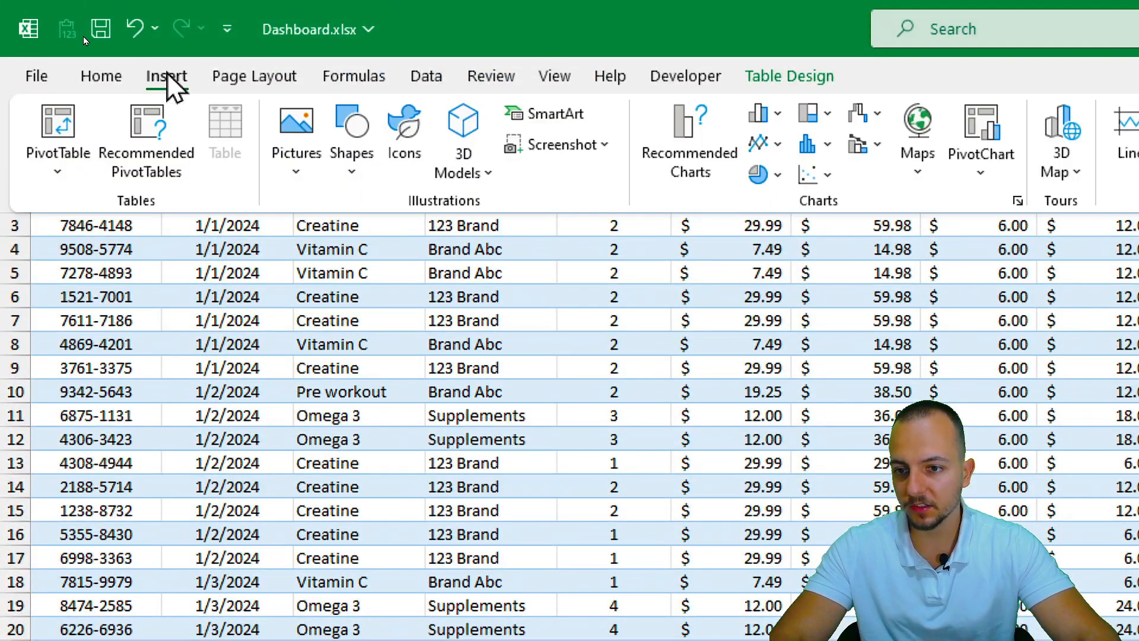
pyautogui.click(51, 113)
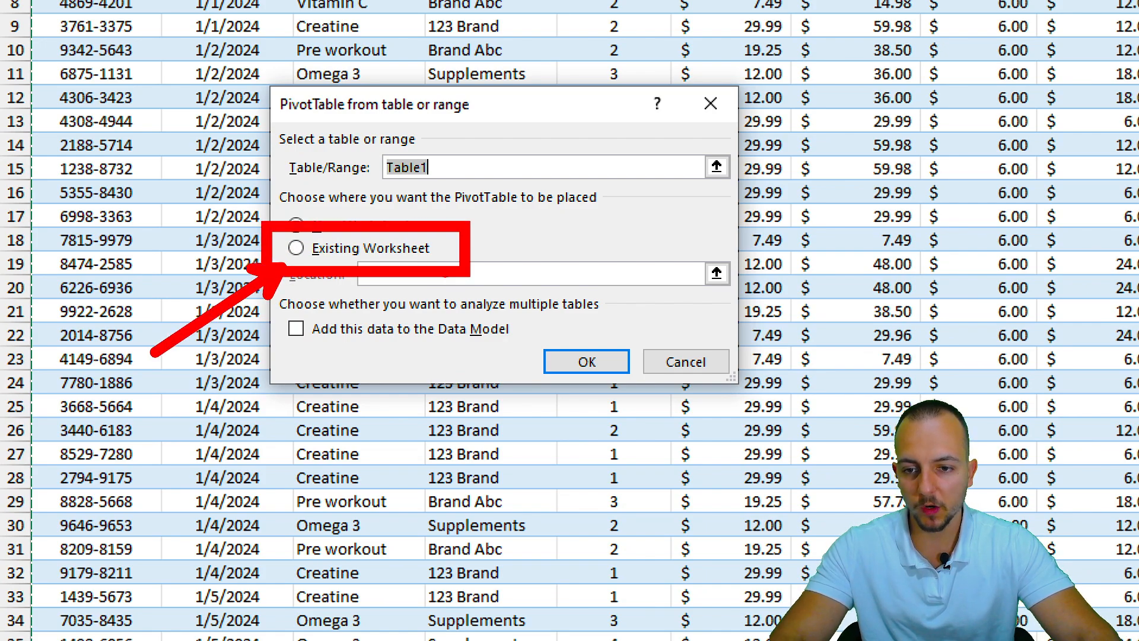
pyautogui.click(334, 250)
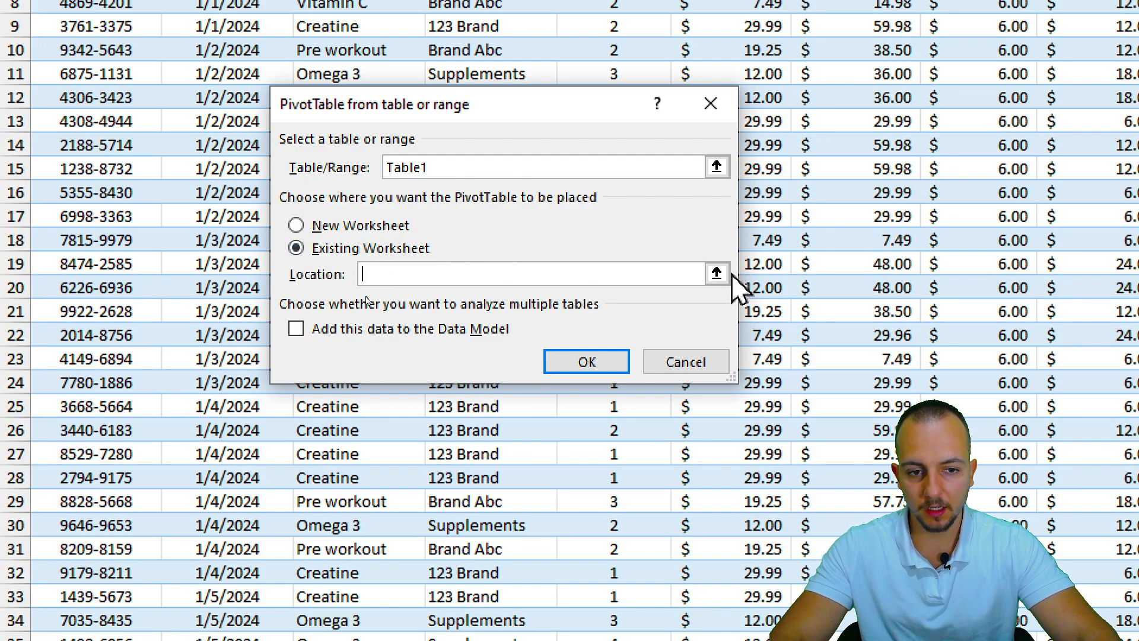
pyautogui.click(717, 274)
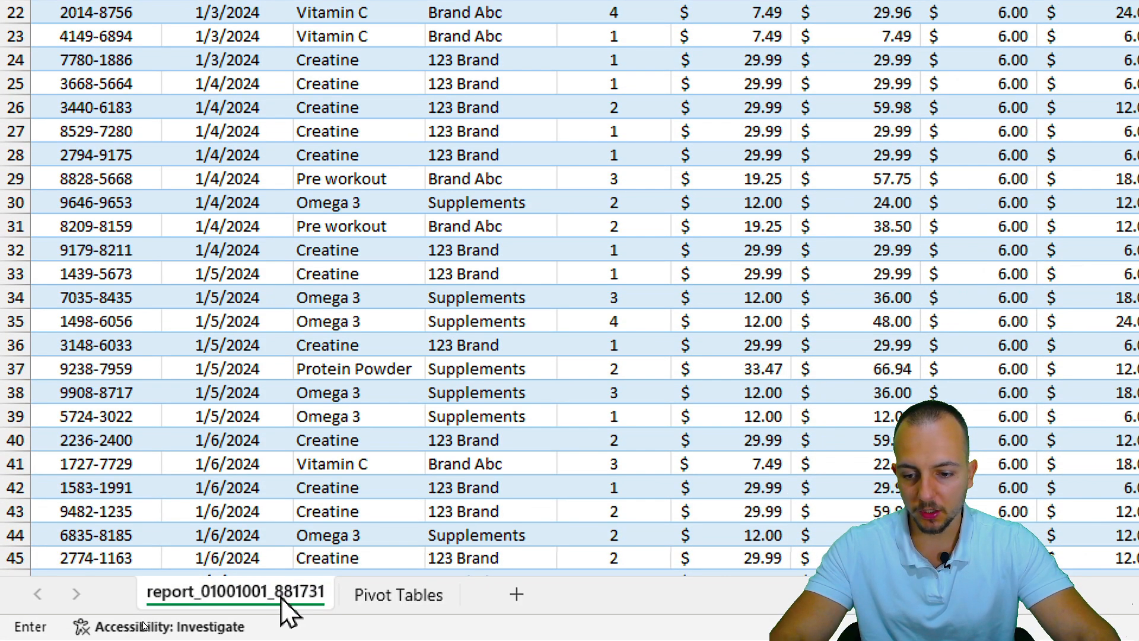
pyautogui.click(388, 593)
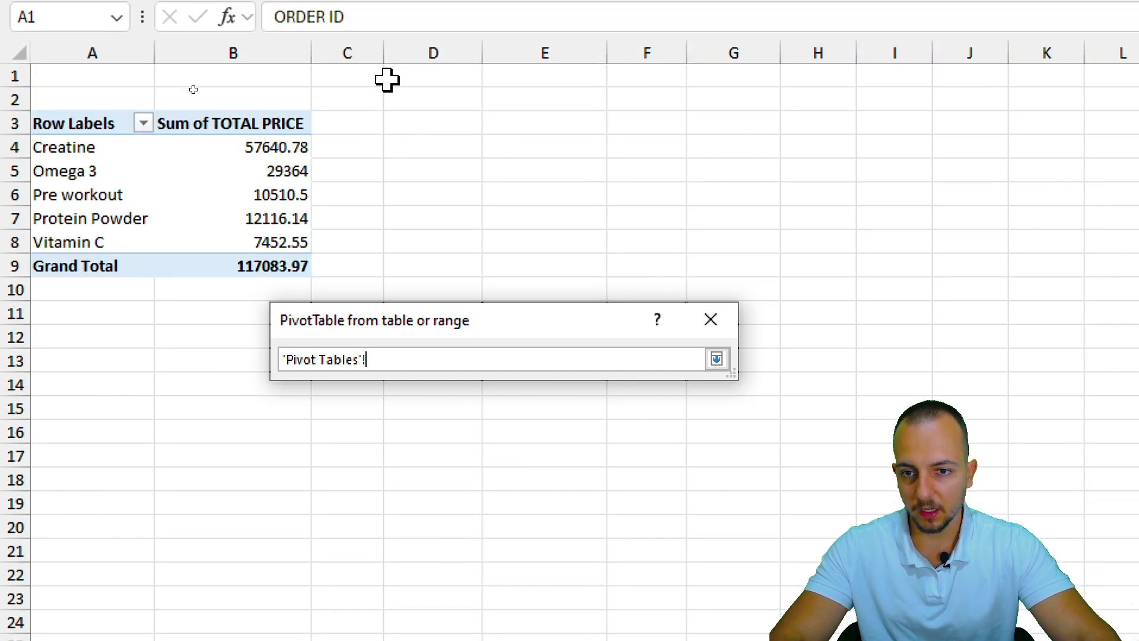
pyautogui.click(477, 125)
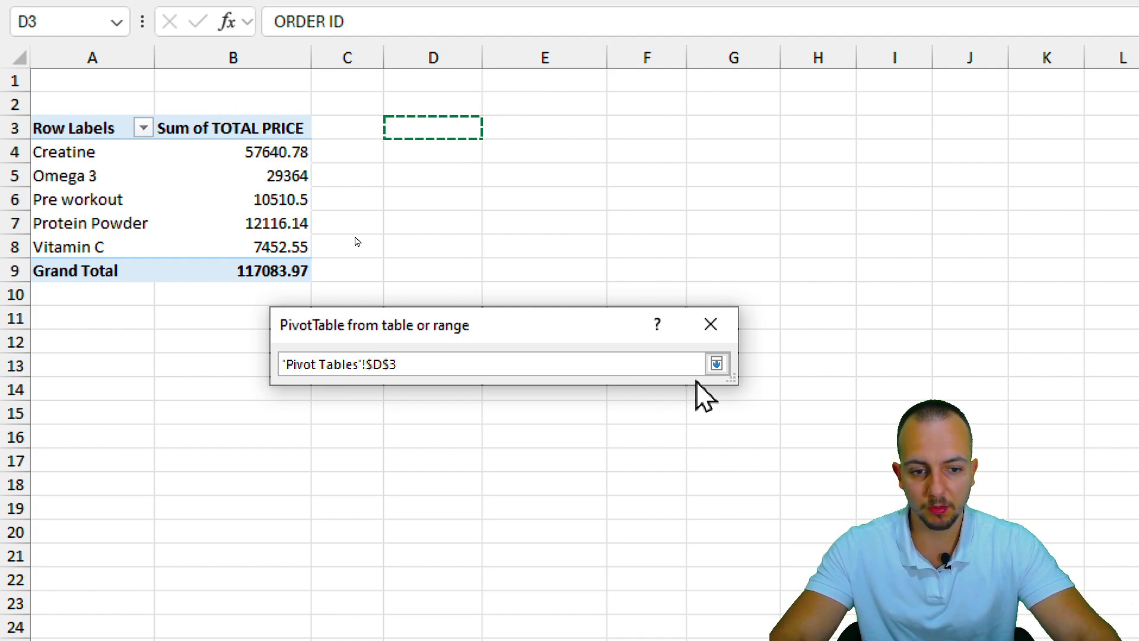
pyautogui.click(718, 365)
pyautogui.click(609, 443)
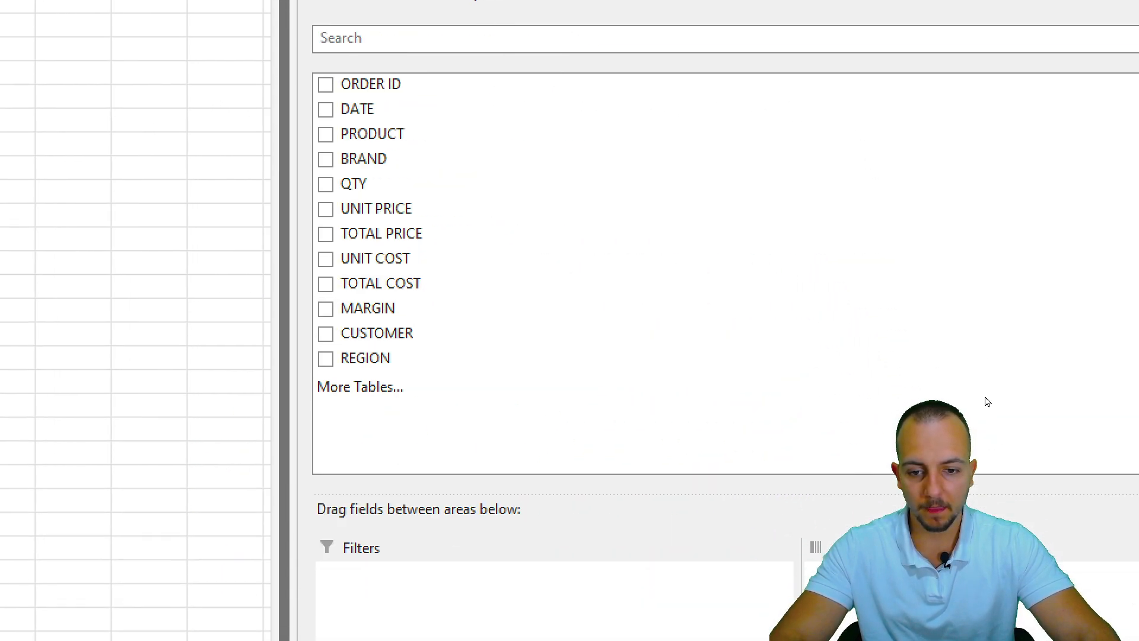
# Add REGION to the Rows area and TOTAL PRICE to the Values area of the PivotTable at D3
pyautogui.moveTo(390, 313); pyautogui.dragTo(482, 528)
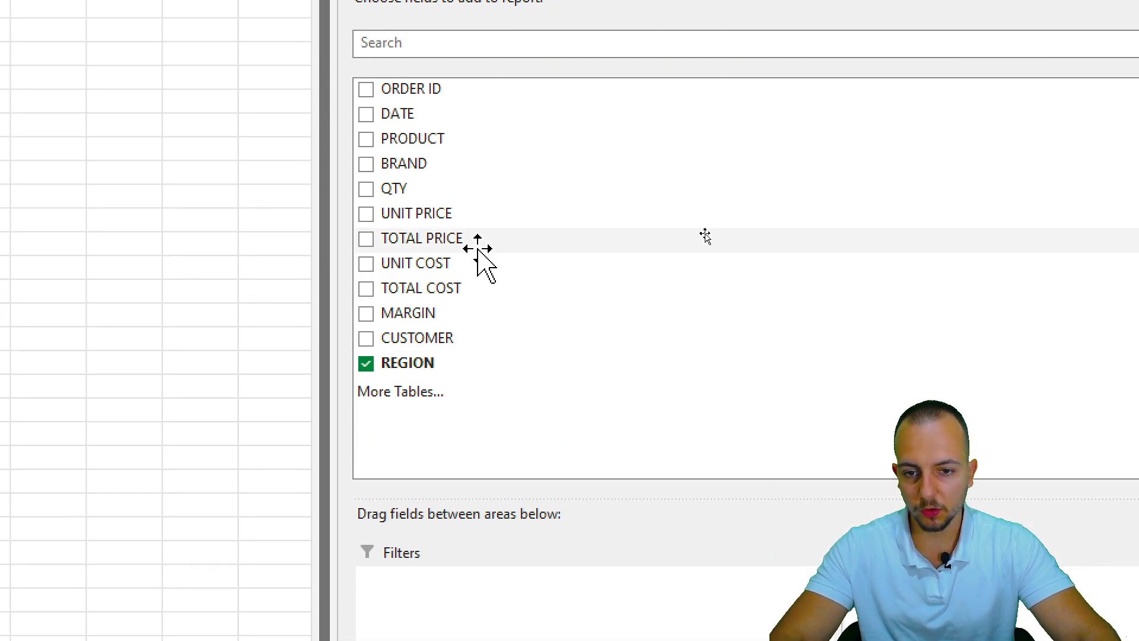
pyautogui.moveTo(478, 250); pyautogui.dragTo(720, 432)
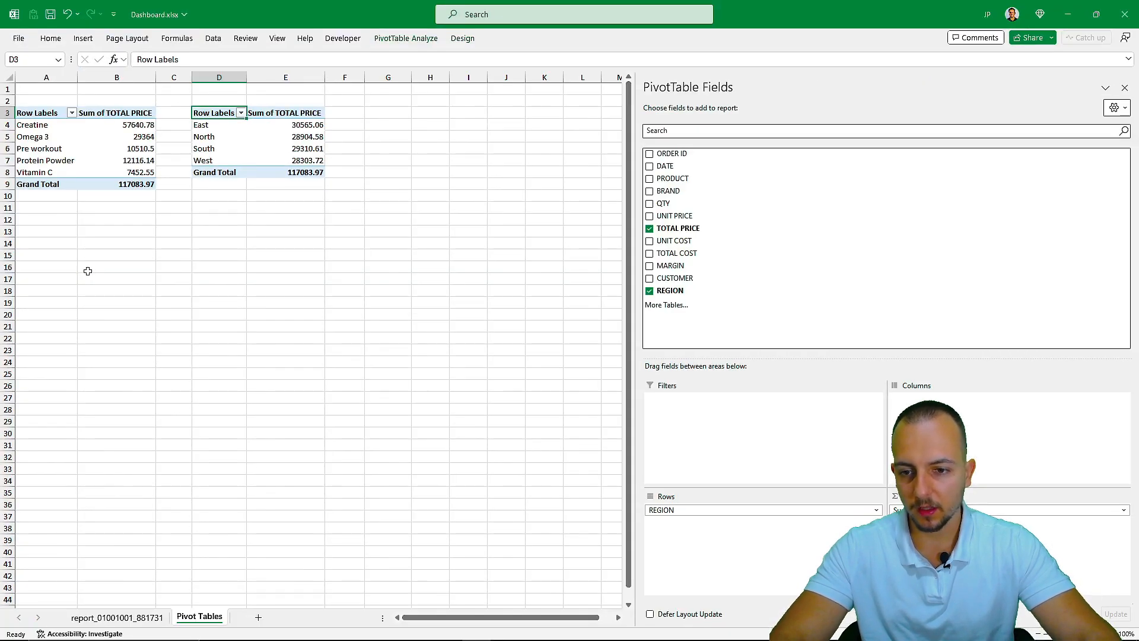
# Insert a third PivotTable from Table1 of the report sheet, placed on the existing Pivot Tables sheet at cell G3
pyautogui.click(109, 618)
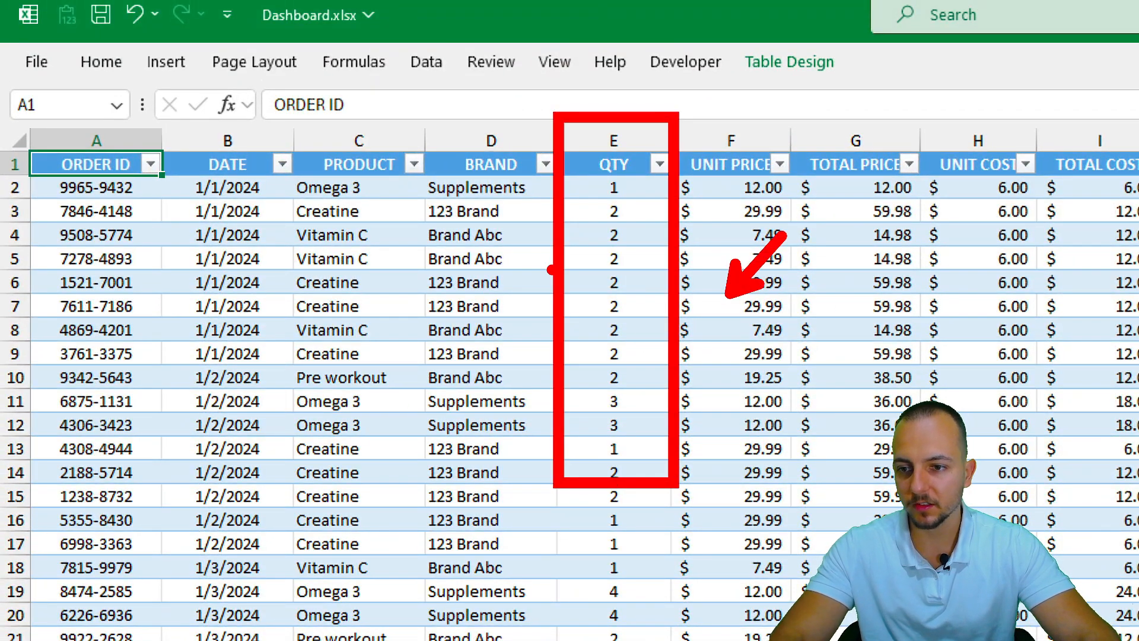
pyautogui.click(166, 62)
pyautogui.click(60, 110)
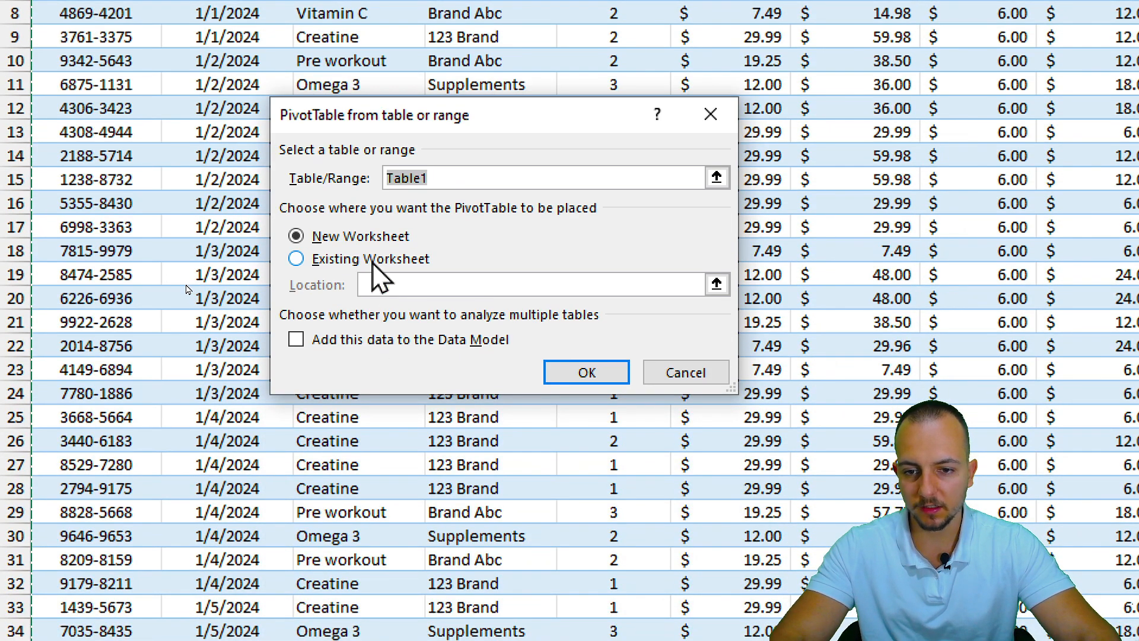
pyautogui.click(370, 566)
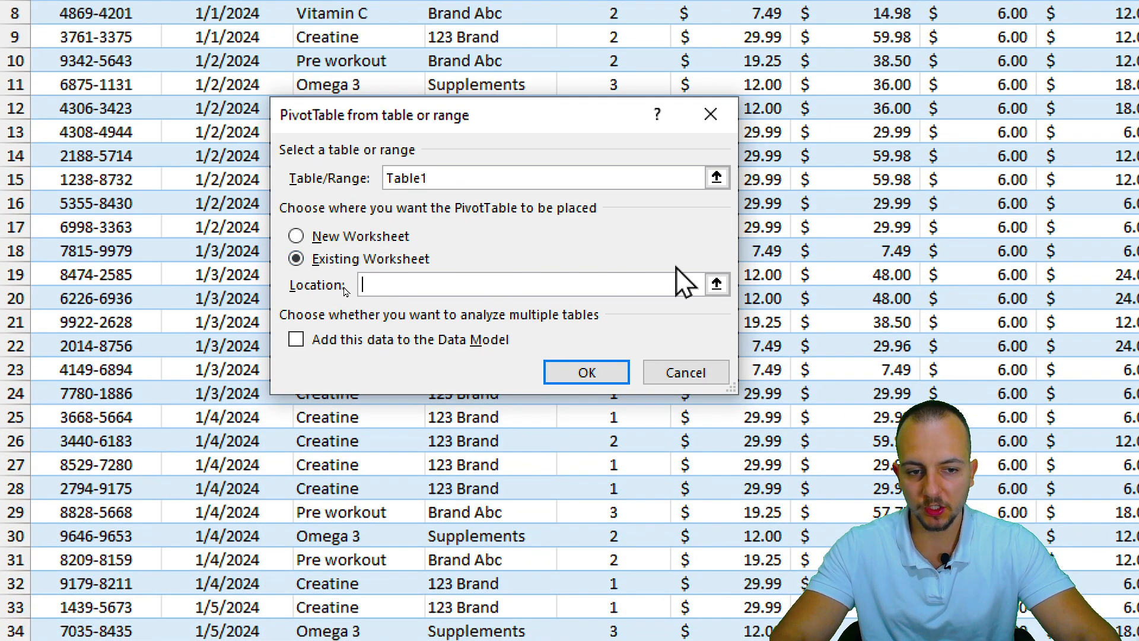
pyautogui.click(717, 284)
pyautogui.click(199, 617)
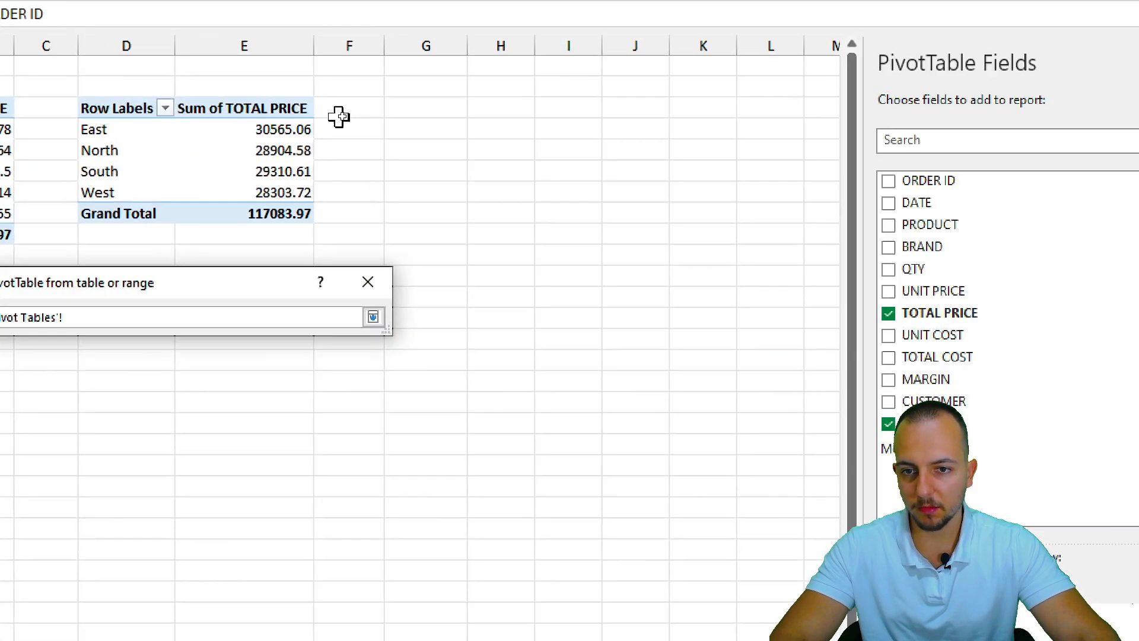
pyautogui.click(377, 112)
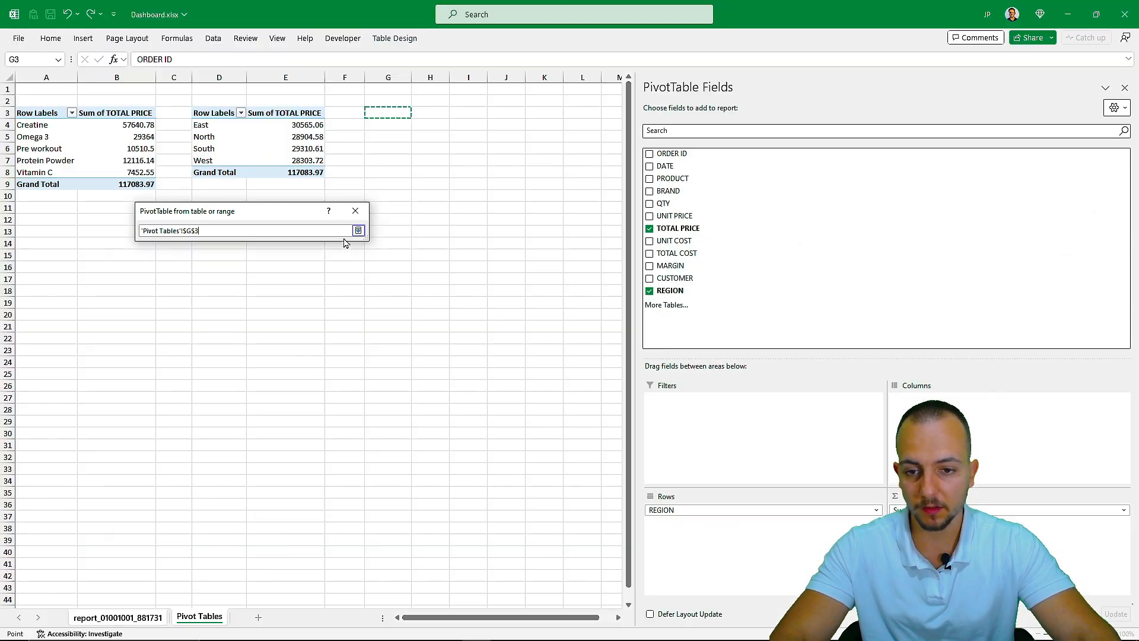
pyautogui.click(370, 345)
pyautogui.click(293, 341)
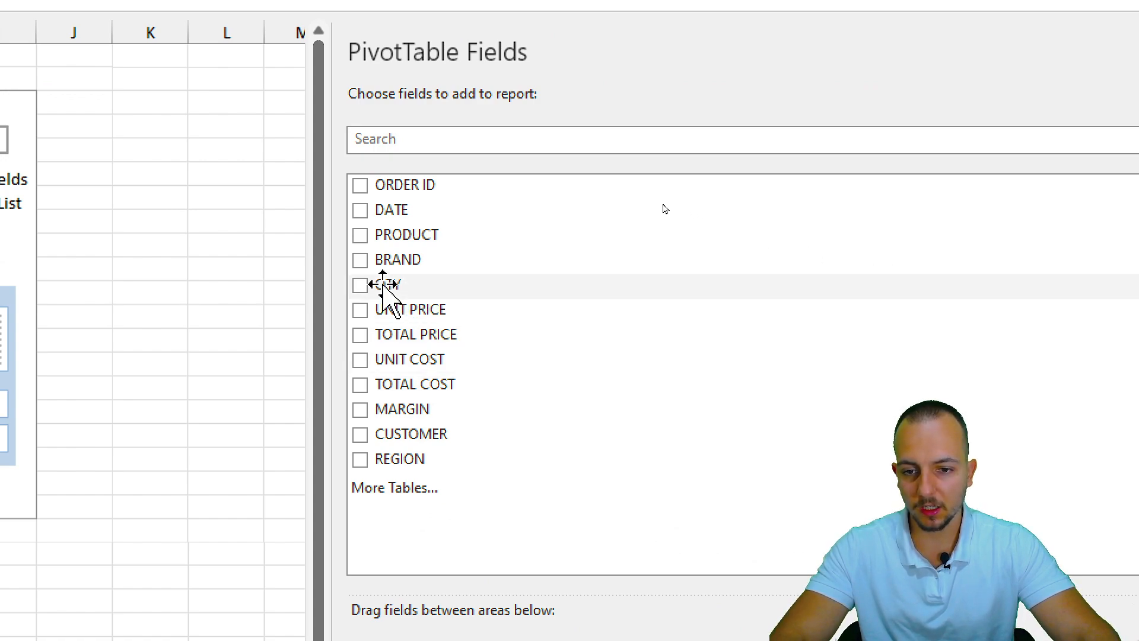
# Add QTY to the Values area and PRODUCT to the Rows area of the PivotTable at G3
pyautogui.moveTo(383, 285); pyautogui.dragTo(989, 640)
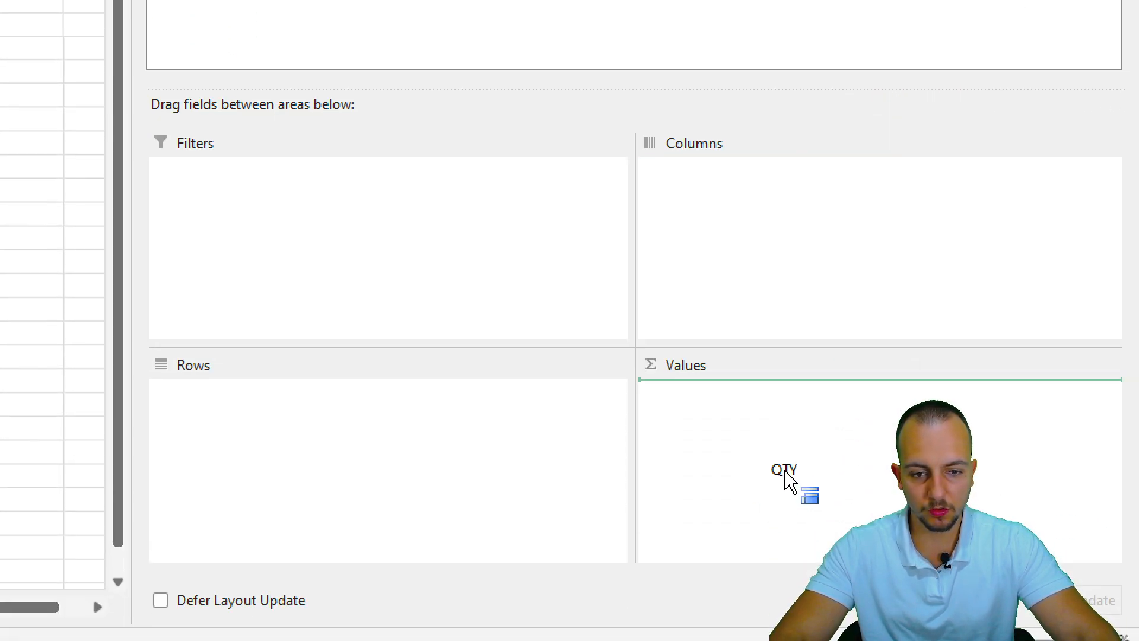
pyautogui.moveTo(791, 481); pyautogui.dragTo(781, 504)
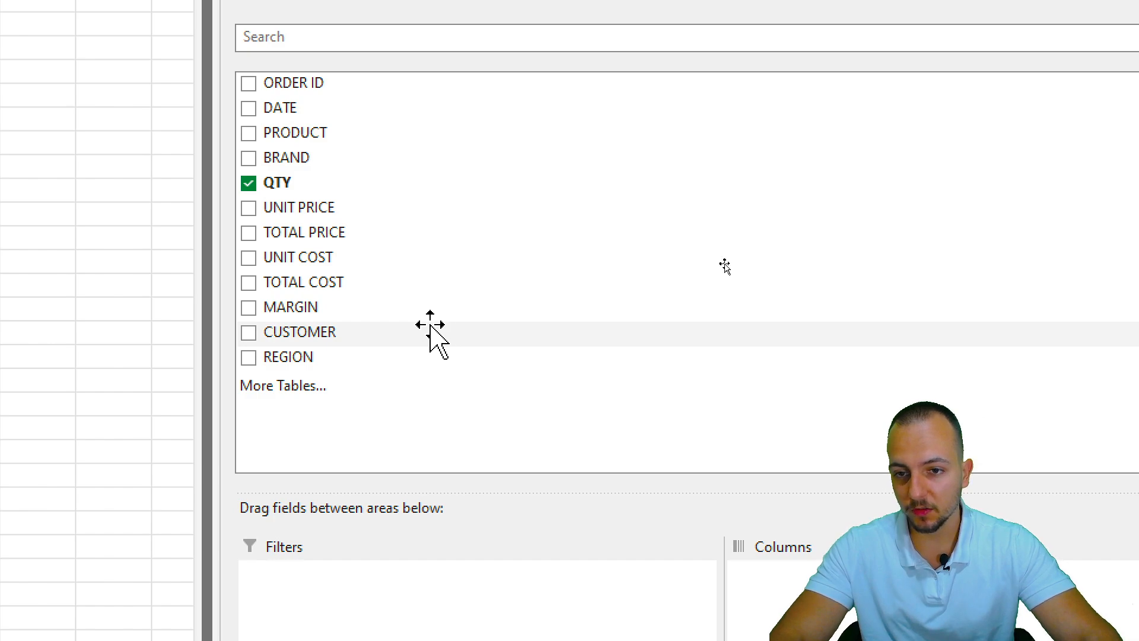
pyautogui.moveTo(353, 131); pyautogui.dragTo(461, 640)
pyautogui.moveTo(461, 570); pyautogui.dragTo(432, 542)
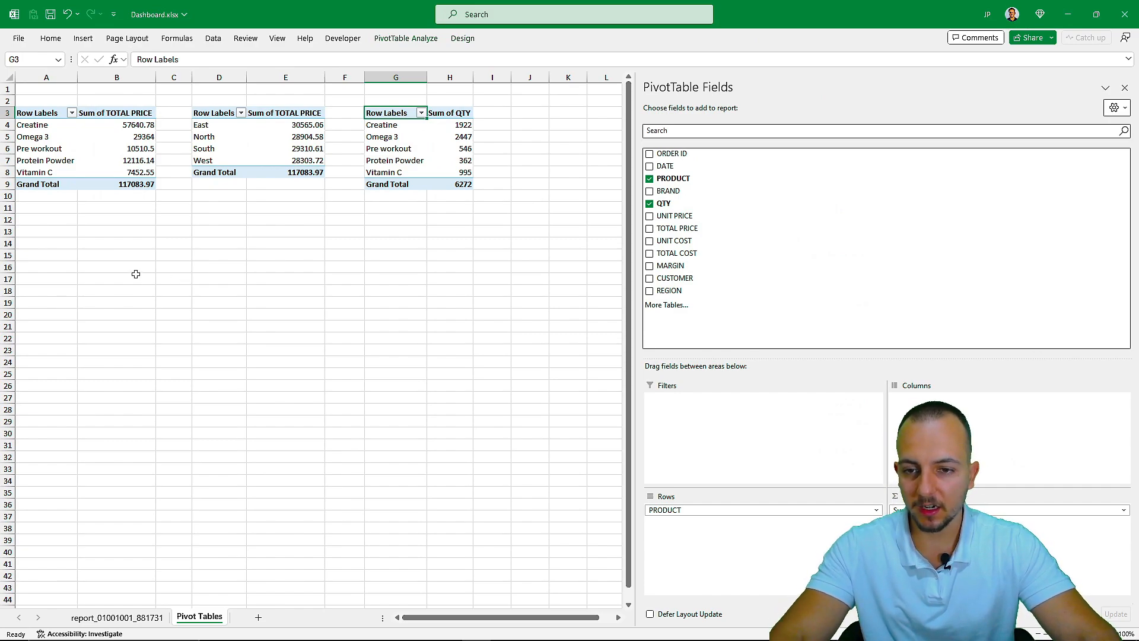
# Review the report sheet's source data and compare the grand totals of the three PivotTables
pyautogui.click(117, 617)
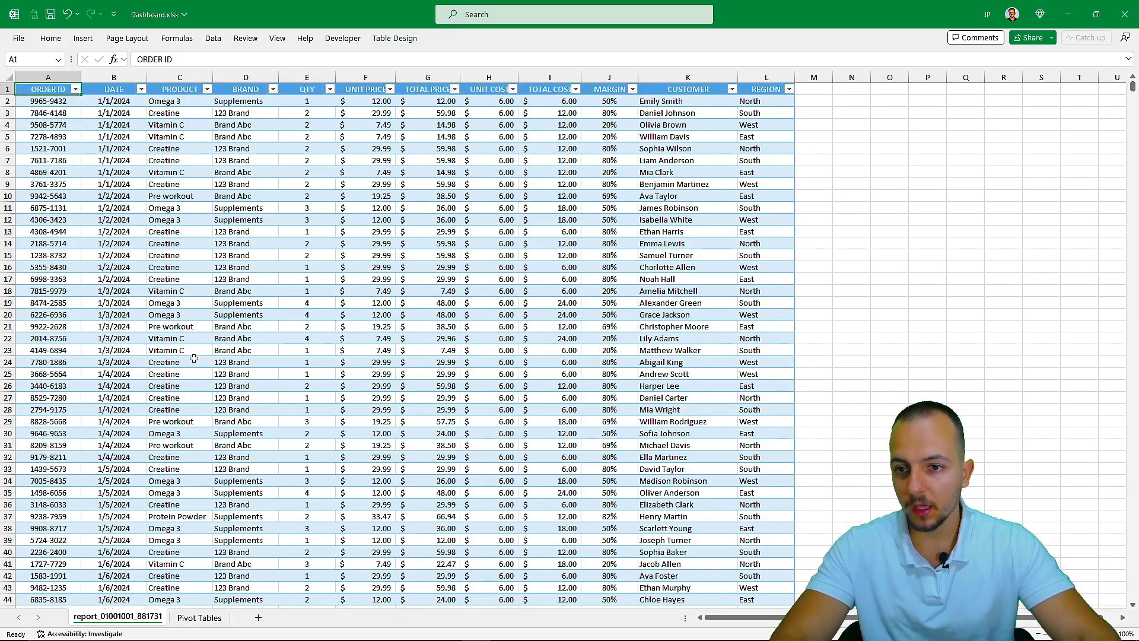
pyautogui.click(198, 617)
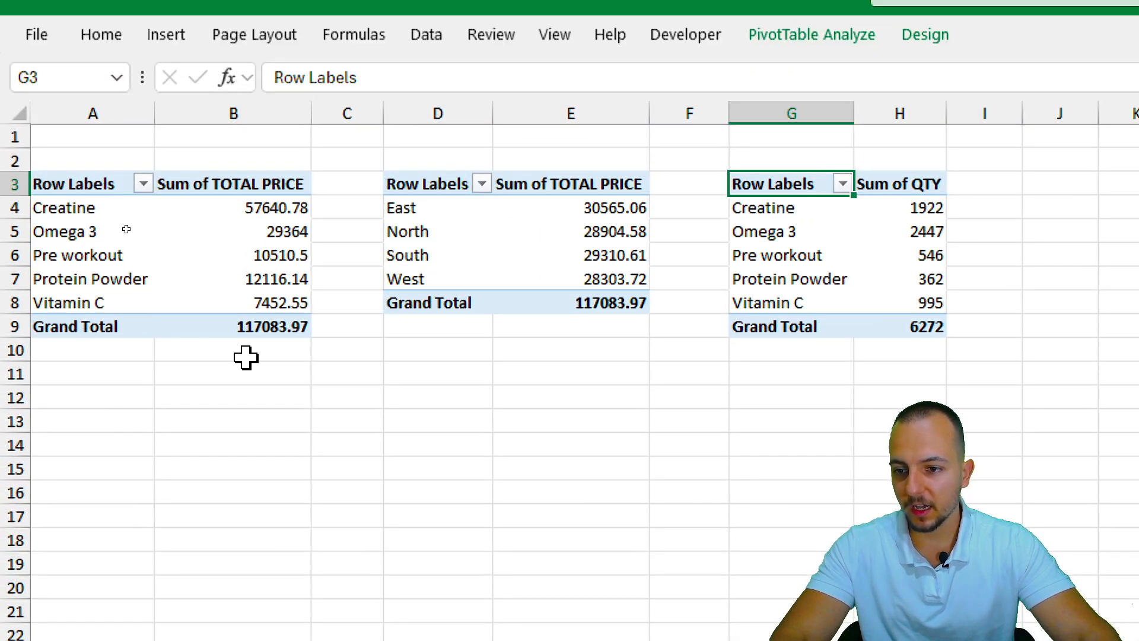
pyautogui.moveTo(213, 300); pyautogui.dragTo(335, 381)
pyautogui.moveTo(536, 275); pyautogui.dragTo(687, 326)
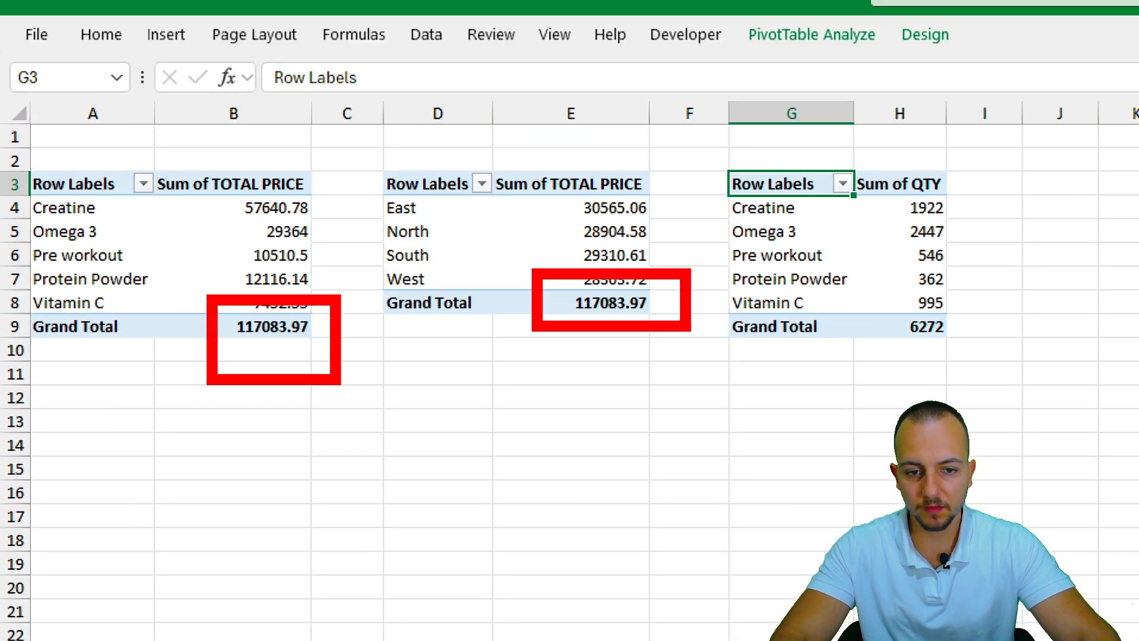
pyautogui.moveTo(793, 293); pyautogui.dragTo(973, 350)
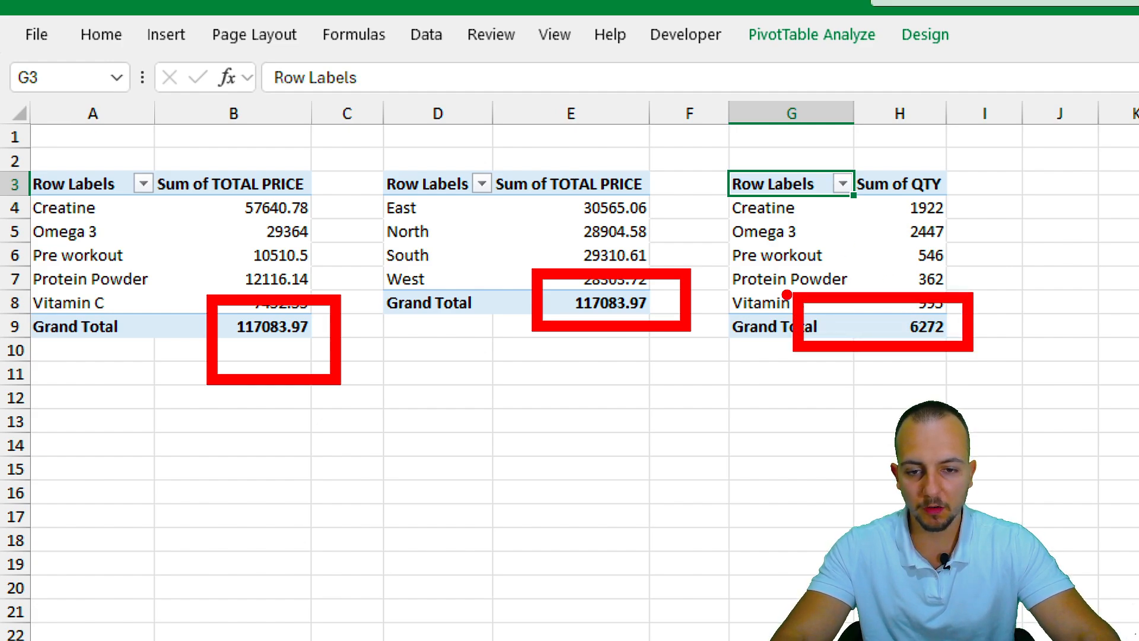
pyautogui.press('Escape')
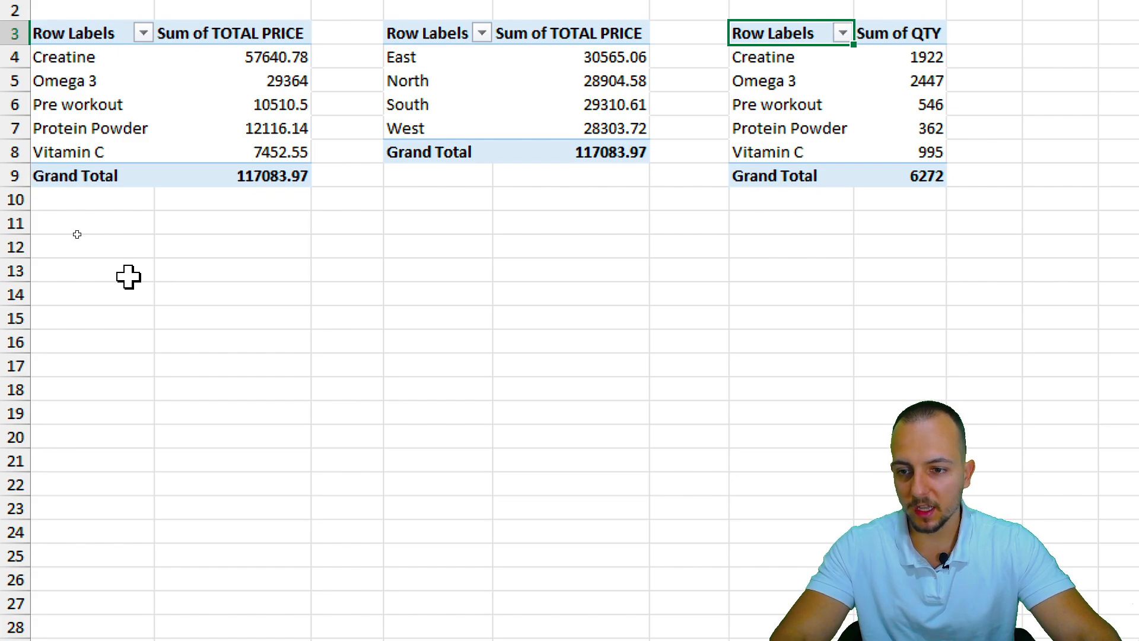
pyautogui.moveTo(129, 276); pyautogui.dragTo(768, 244)
pyautogui.click(91, 269)
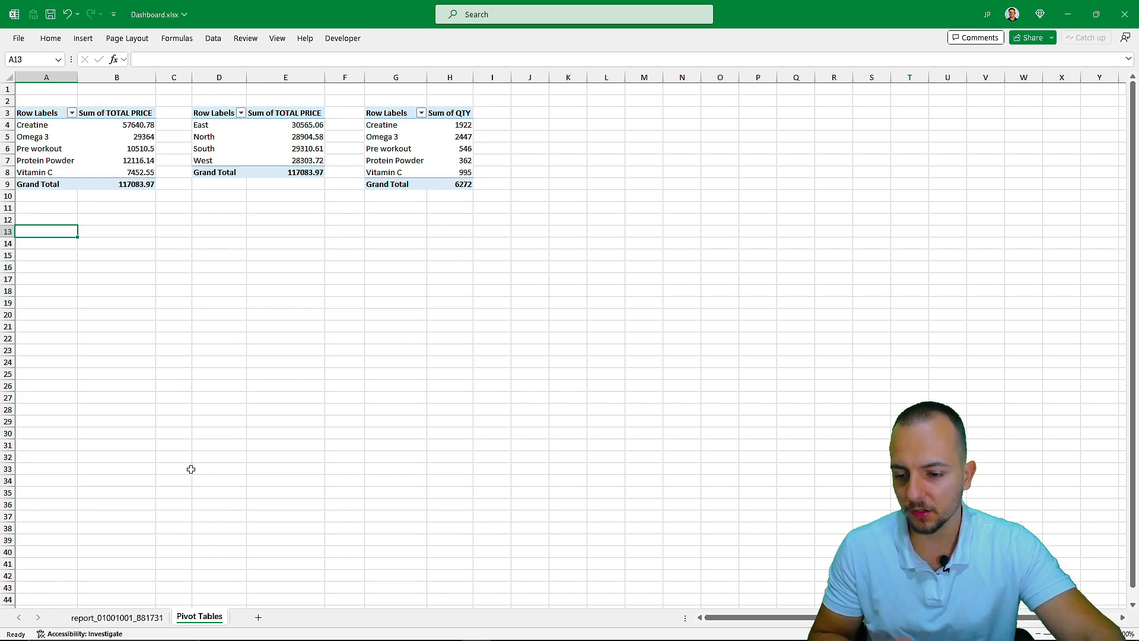
# Insert a fourth PivotTable from Table1 of the report sheet, placed on the existing Pivot Tables sheet at cell A17
pyautogui.click(121, 617)
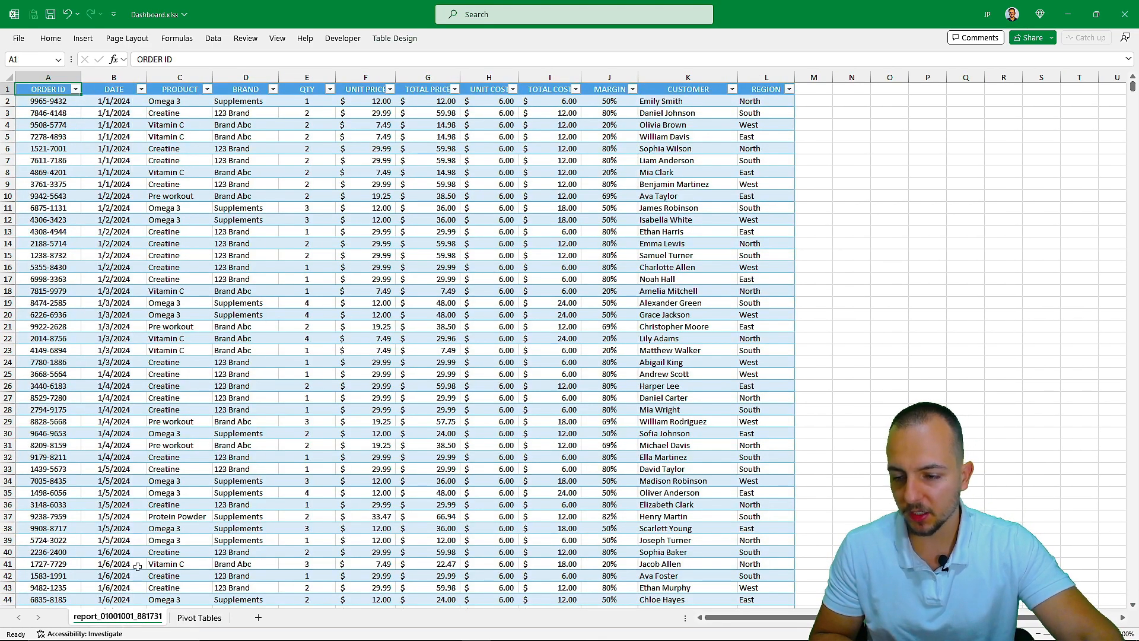
pyautogui.click(83, 38)
pyautogui.click(27, 56)
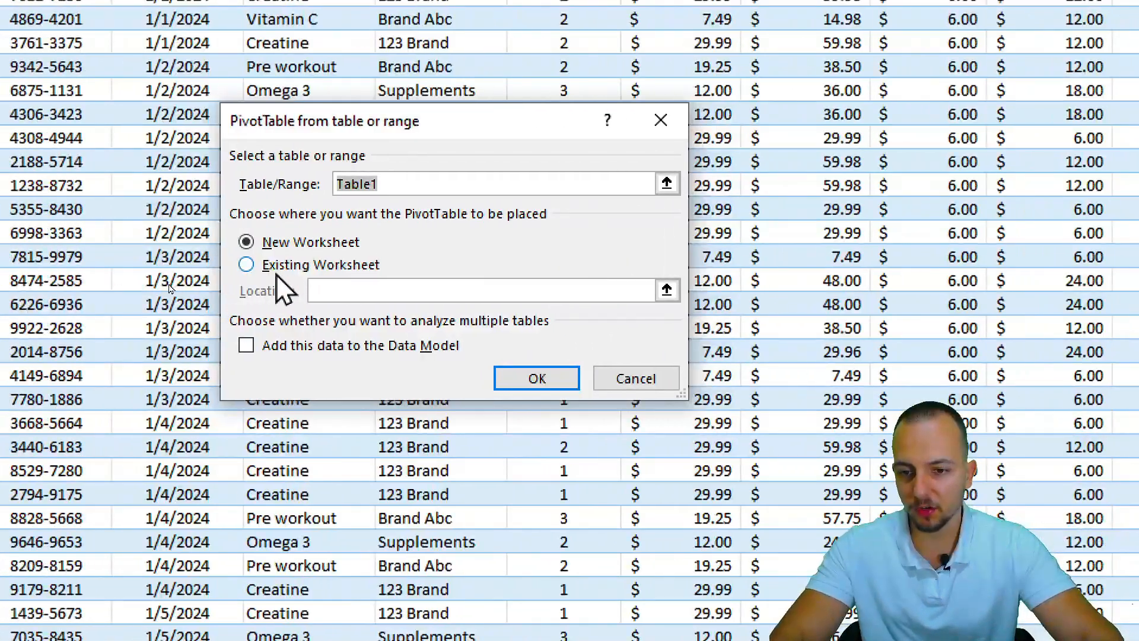
pyautogui.click(149, 283)
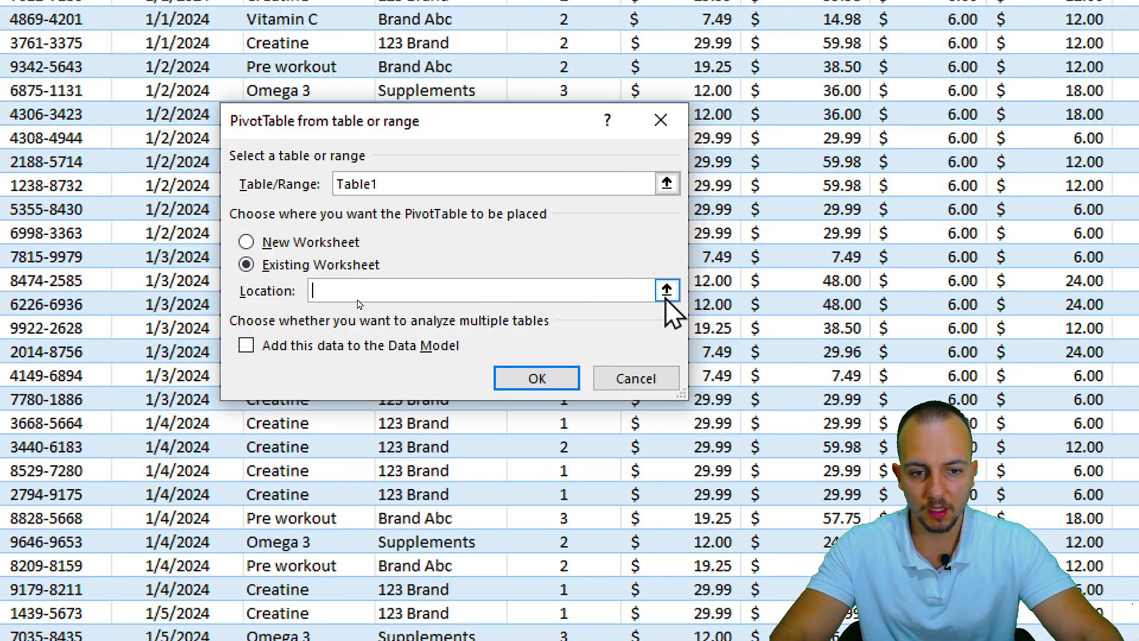
pyautogui.click(667, 289)
pyautogui.click(199, 616)
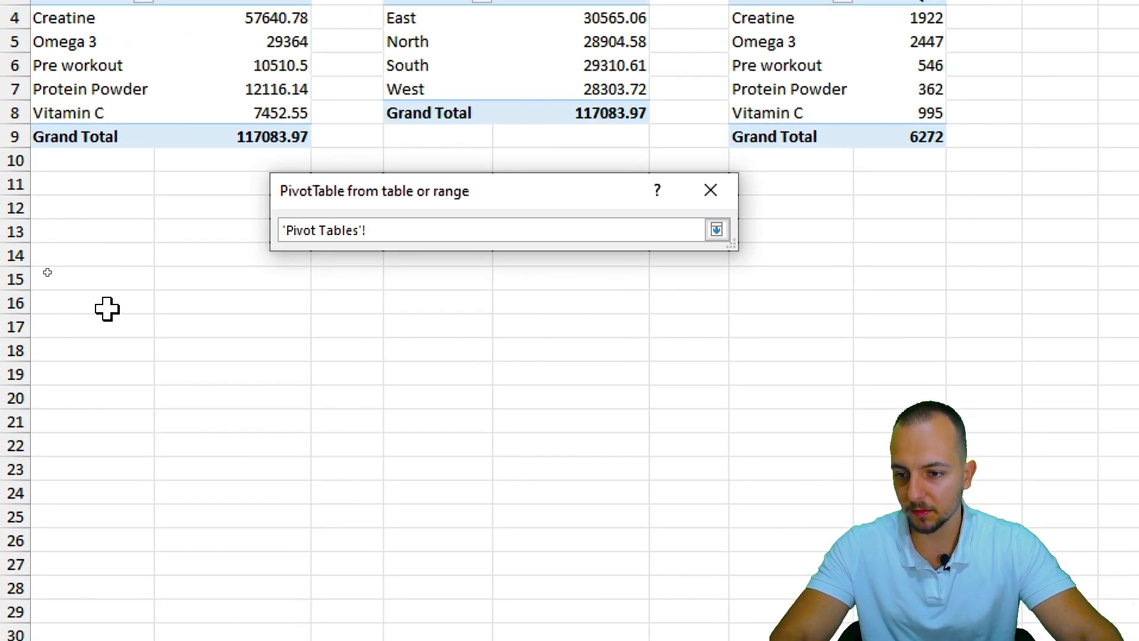
pyautogui.click(93, 328)
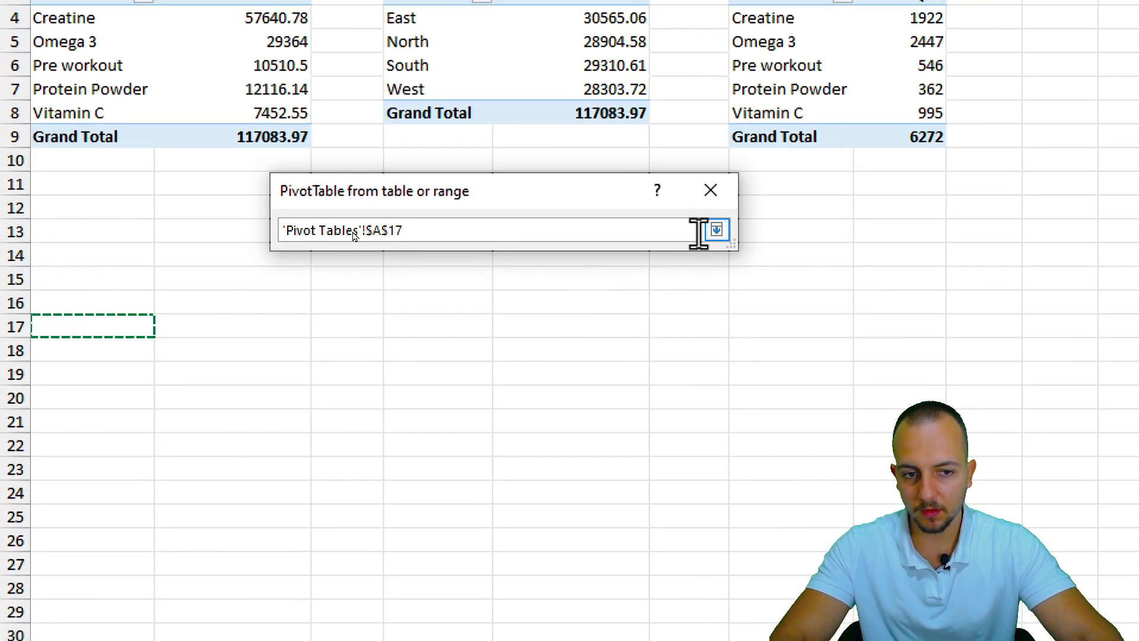
pyautogui.click(716, 232)
pyautogui.click(602, 454)
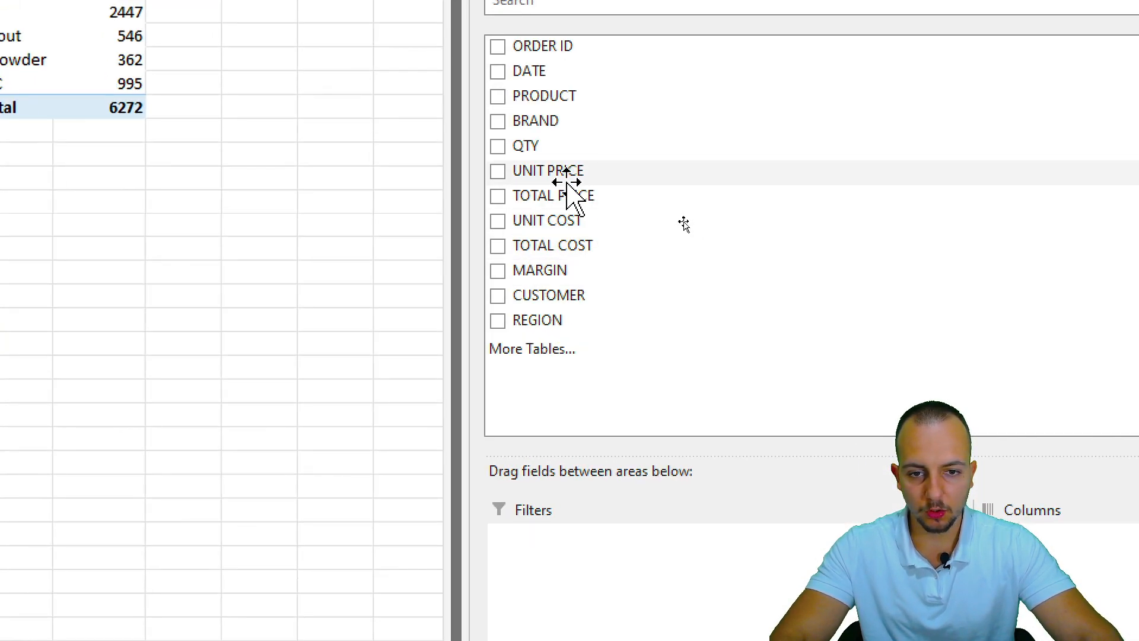
# Add TOTAL PRICE, QTY and MARGIN to the Values area of the PivotTable at A17
pyautogui.moveTo(551, 195); pyautogui.dragTo(737, 570)
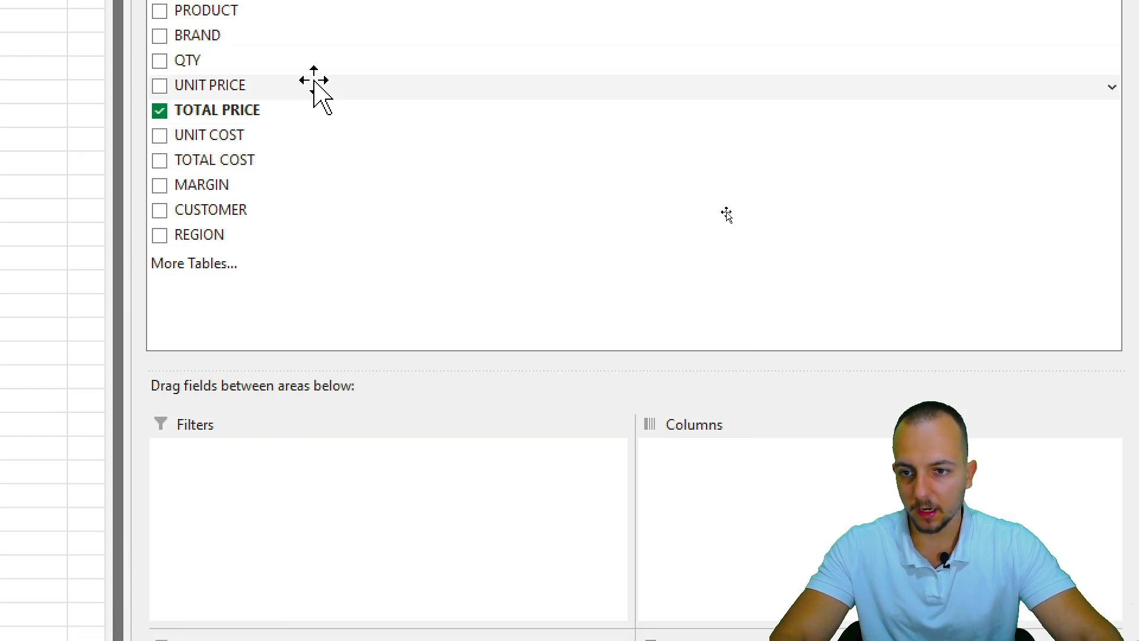
pyautogui.moveTo(198, 89); pyautogui.dragTo(752, 567)
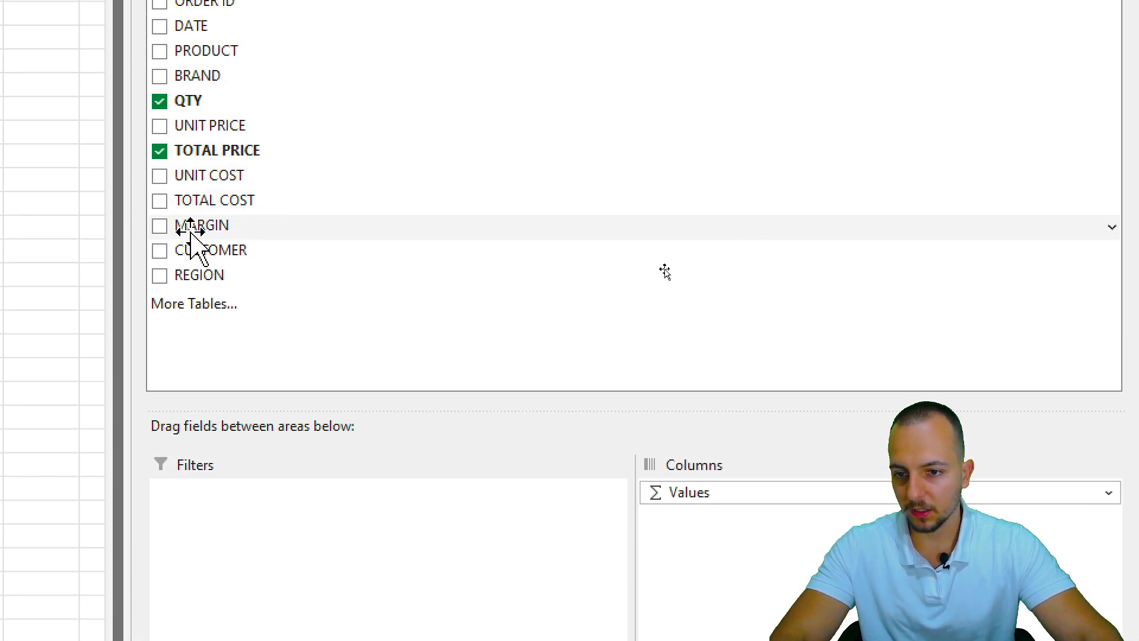
pyautogui.moveTo(190, 229); pyautogui.dragTo(801, 564)
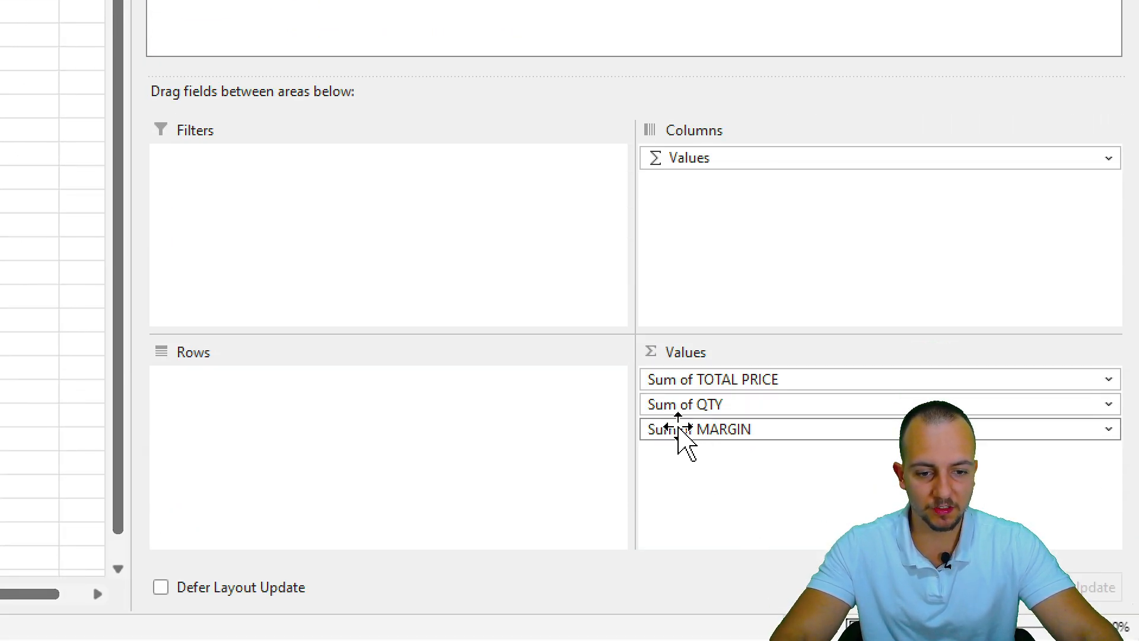
# Summarize the MARGIN field by Average in the PivotTable at A17
pyautogui.click(683, 434)
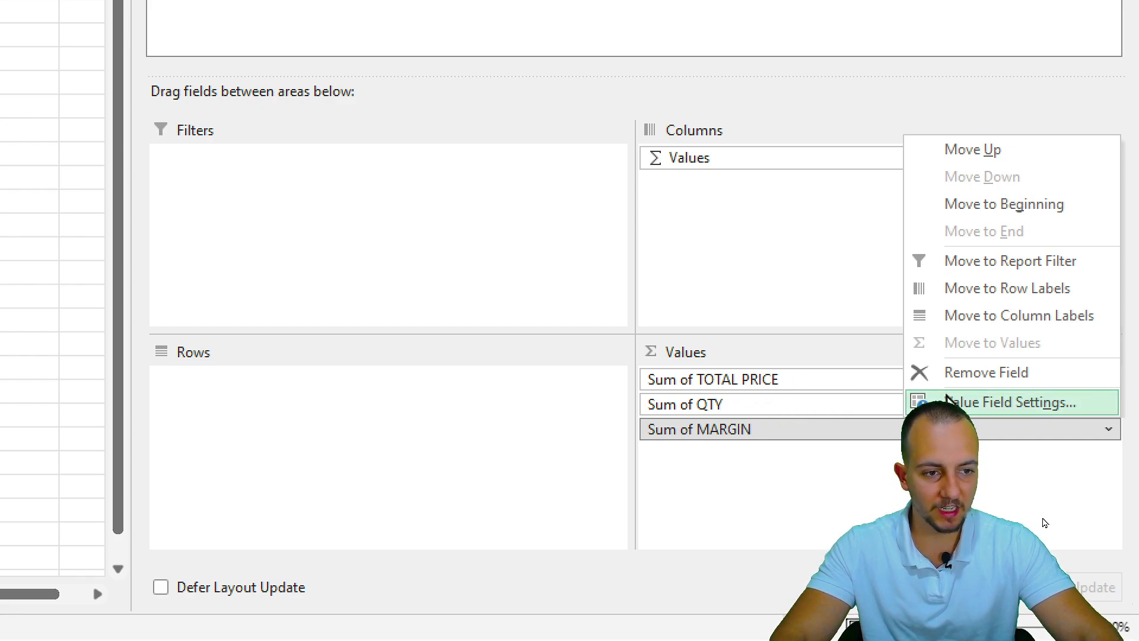
pyautogui.click(1008, 402)
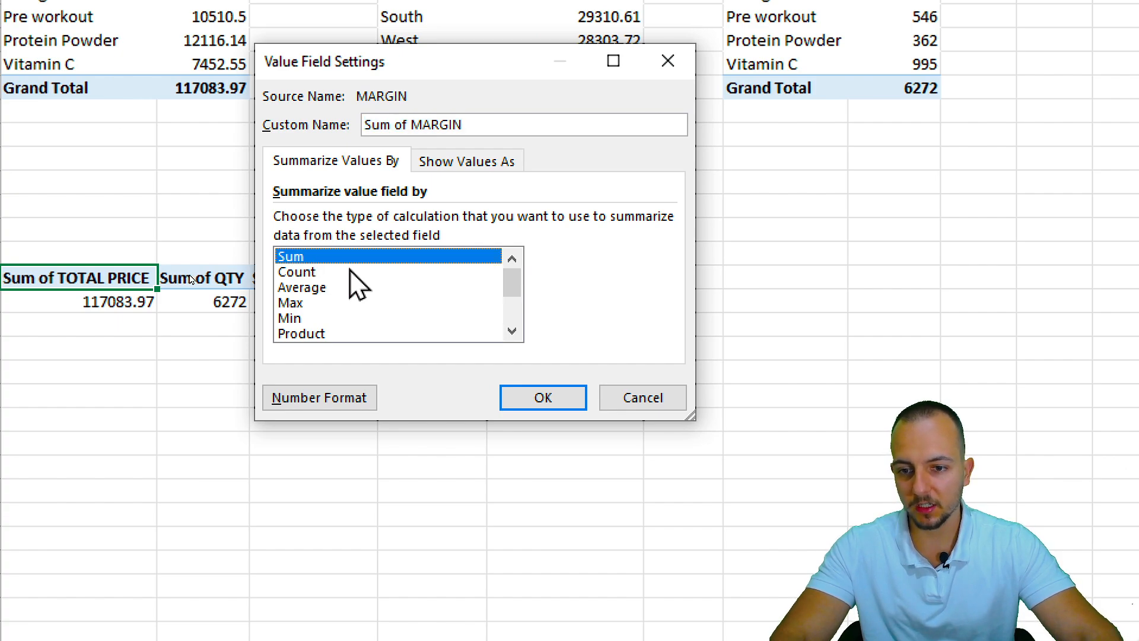
pyautogui.click(344, 272)
pyautogui.click(314, 289)
pyautogui.click(332, 303)
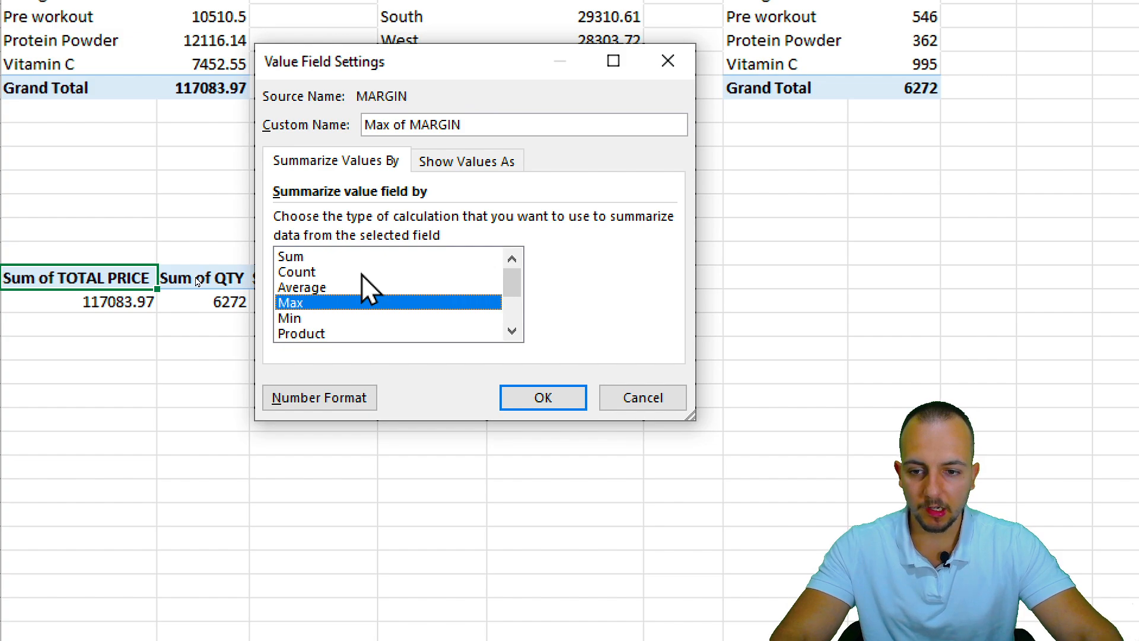
pyautogui.click(320, 287)
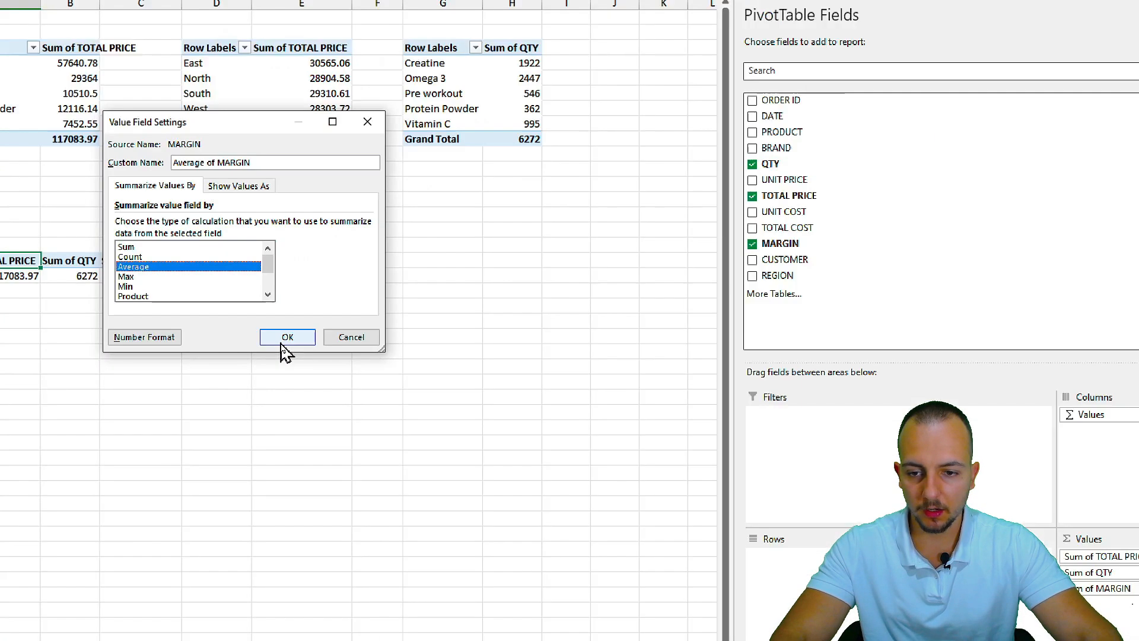
pyautogui.click(535, 406)
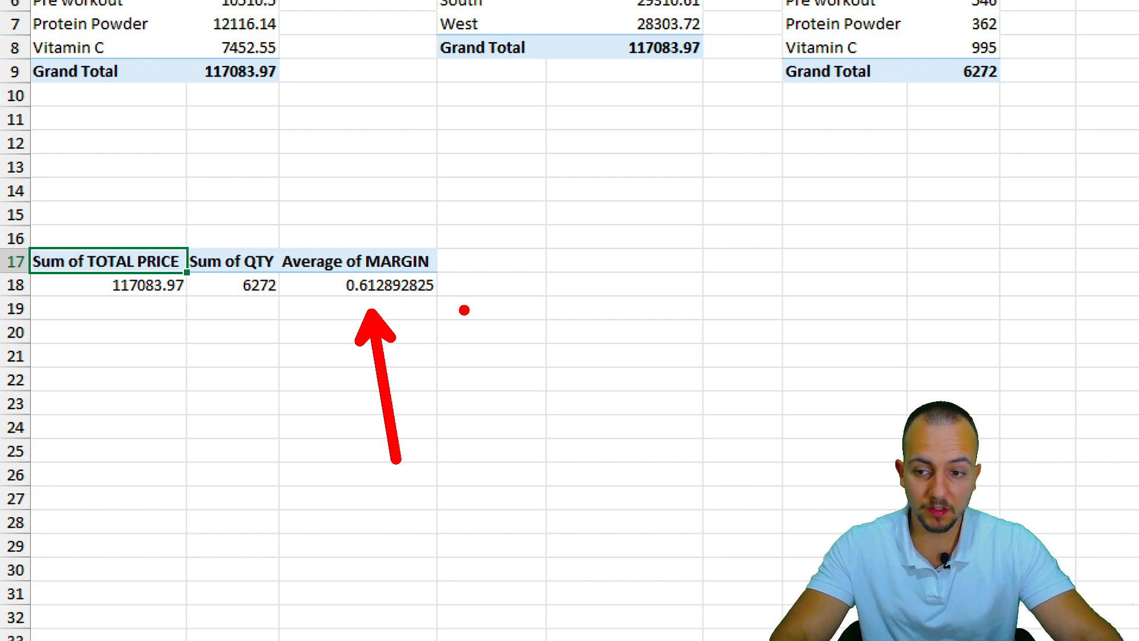
# Enter the formula =A18 in cell A16 to reference the PivotTable's total price value
pyautogui.click(56, 289)
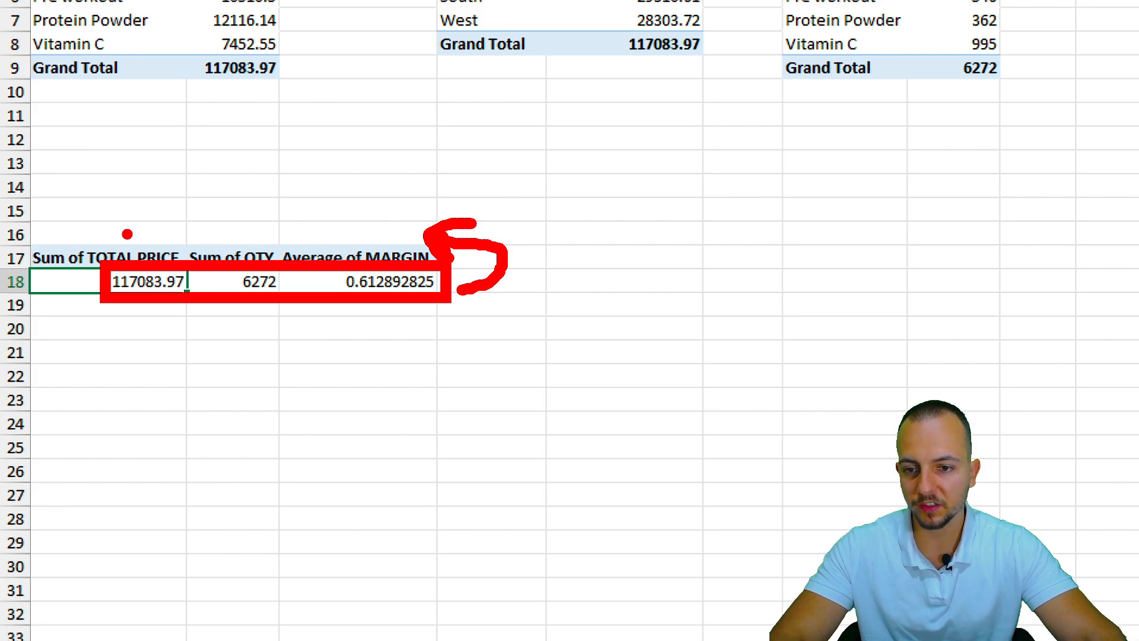
pyautogui.scroll(-2, 225, 415)
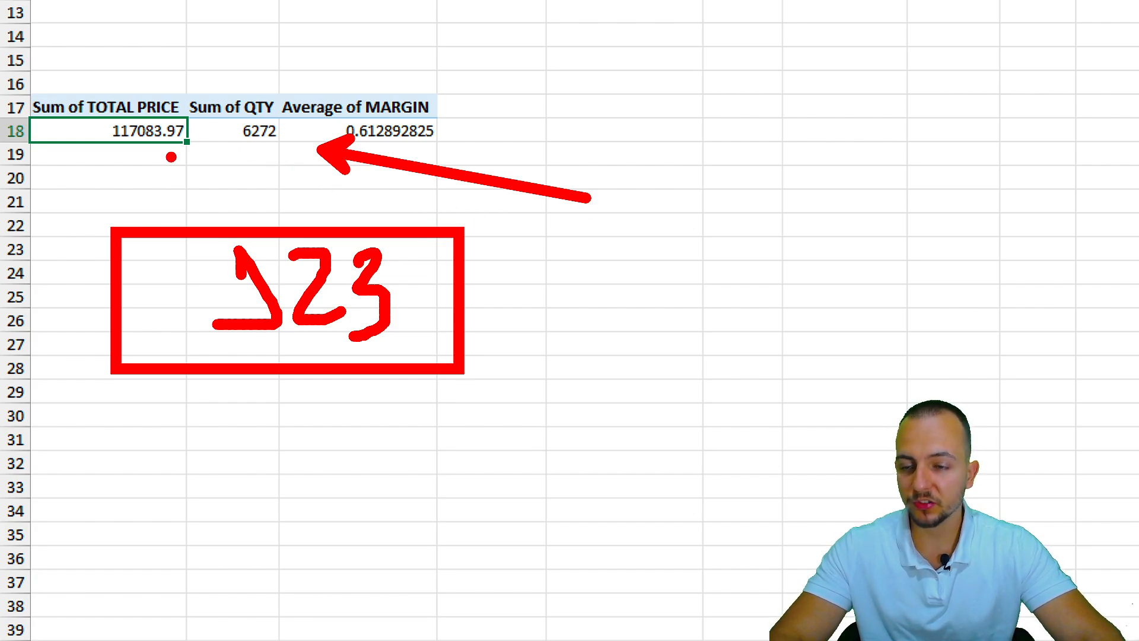
pyautogui.scroll(2, 184, 144)
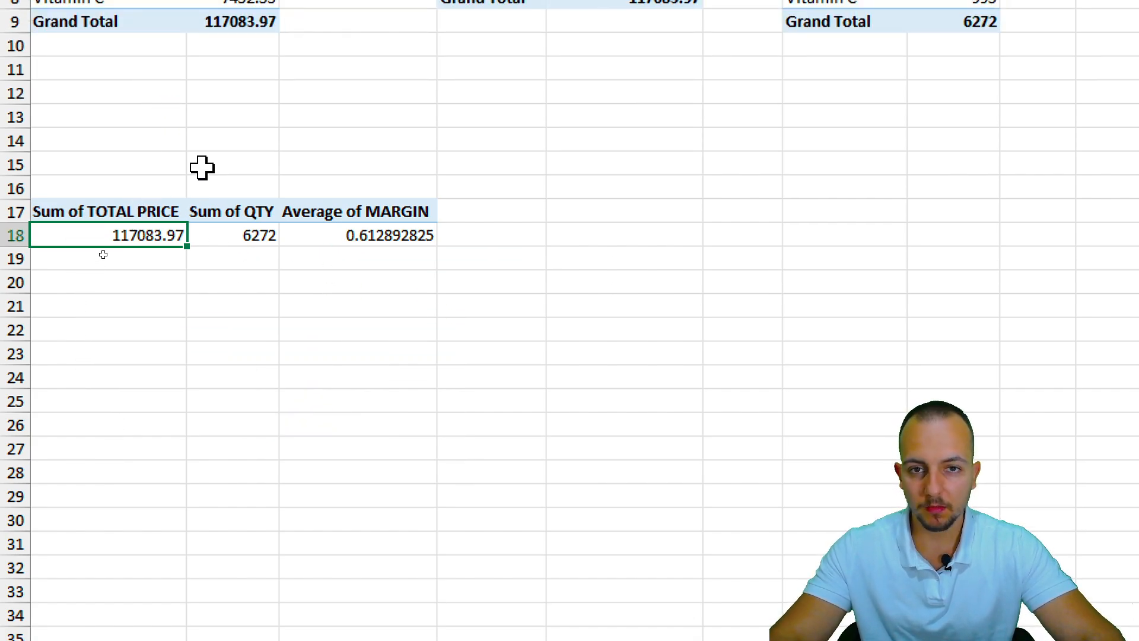
pyautogui.click(117, 185)
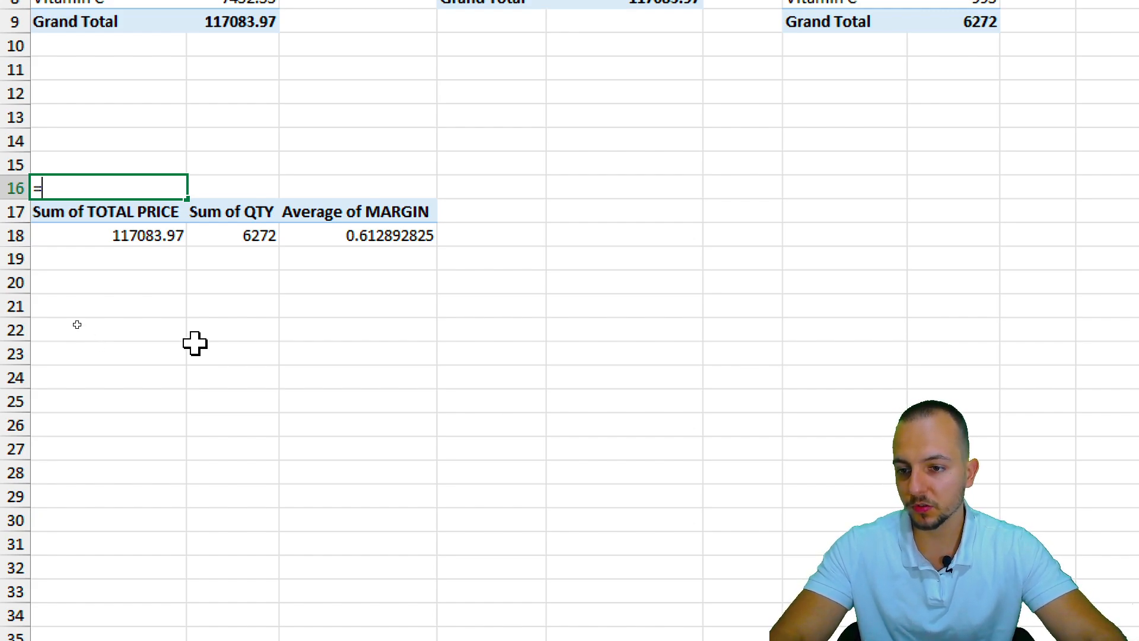
pyautogui.moveTo(102, 209)
pyautogui.mouseDown()
pyautogui.moveTo(178, 246)
pyautogui.moveTo(102, 209)
pyautogui.mouseUp()
pyautogui.moveTo(109, 369); pyautogui.dragTo(163, 377)
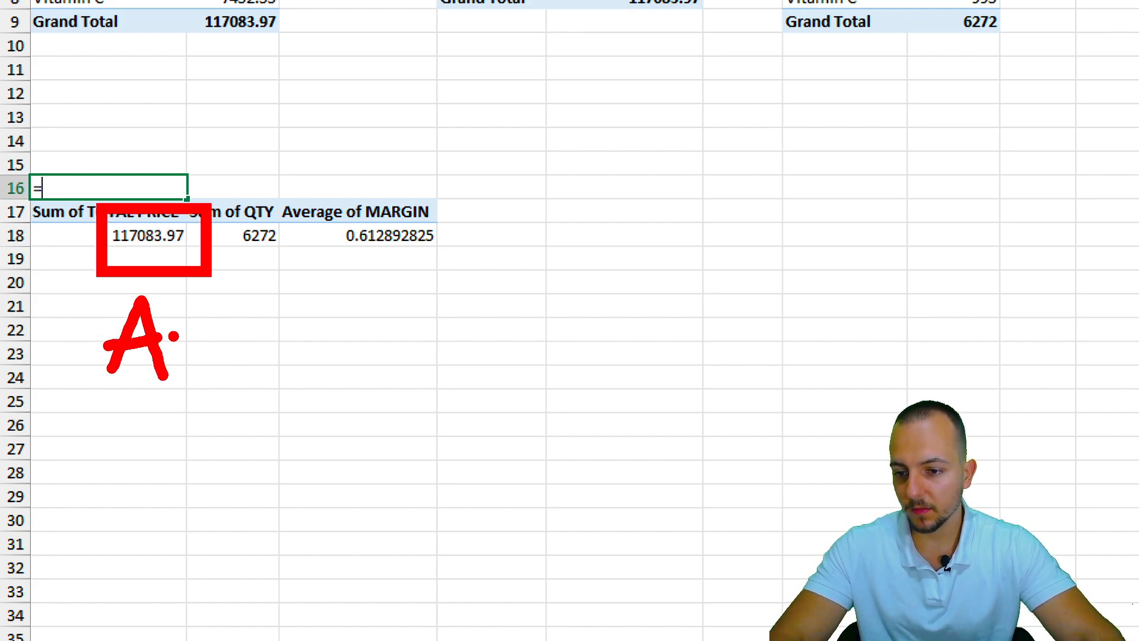
pyautogui.moveTo(184, 312); pyautogui.dragTo(195, 386)
pyautogui.moveTo(224, 313)
pyautogui.mouseDown()
pyautogui.moveTo(222, 397)
pyautogui.moveTo(252, 350)
pyautogui.mouseUp()
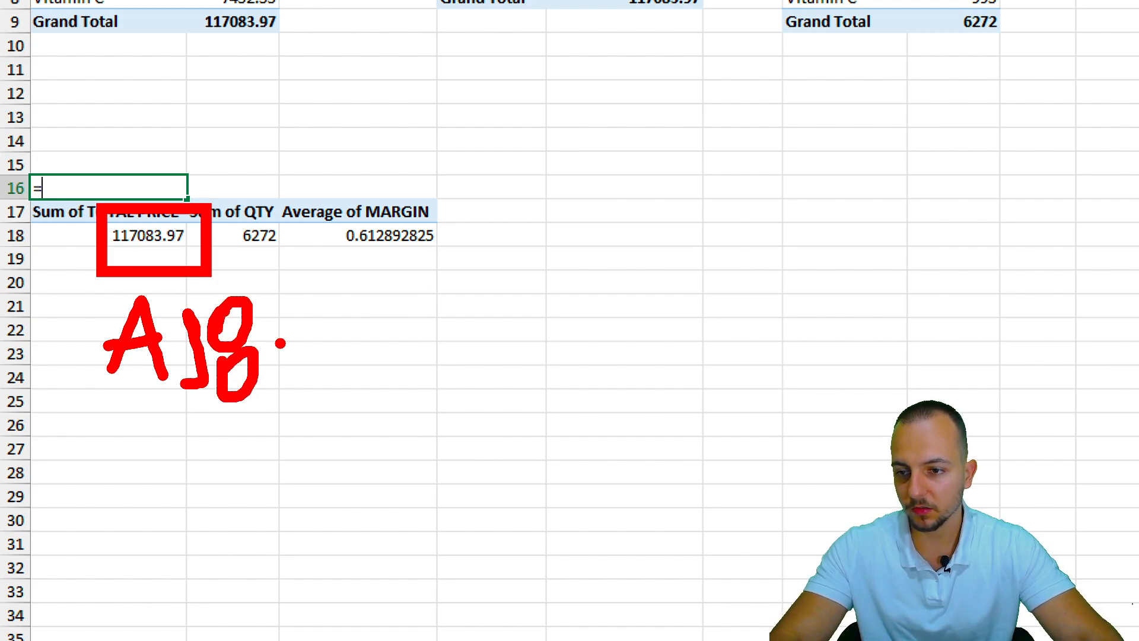
pyautogui.press('Escape')
pyautogui.write('a18')
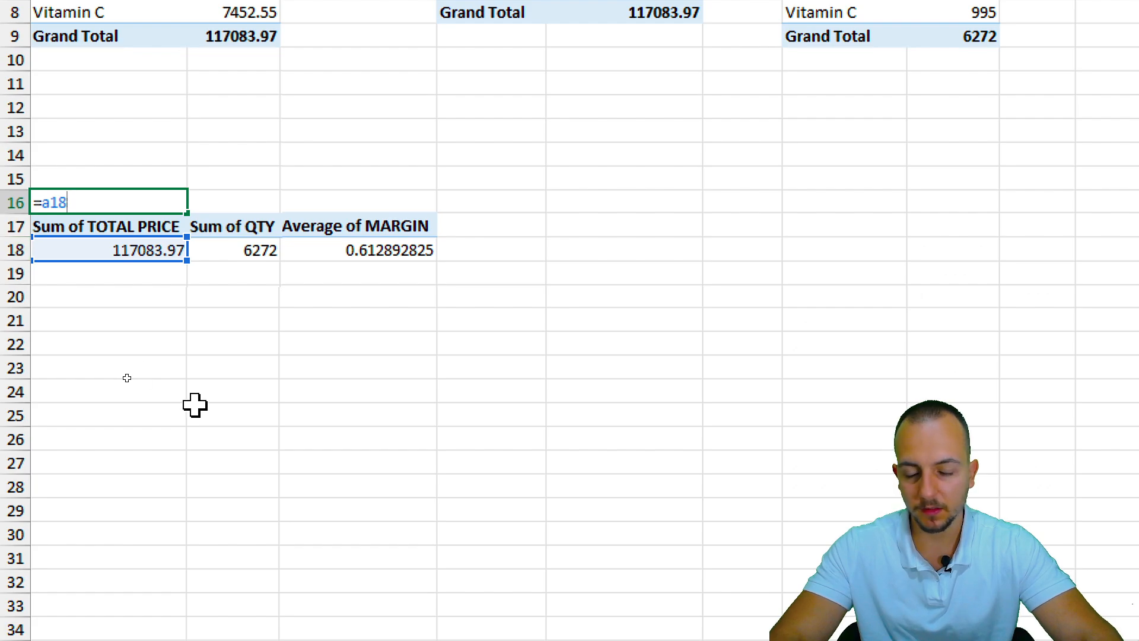
pyautogui.press('Return')
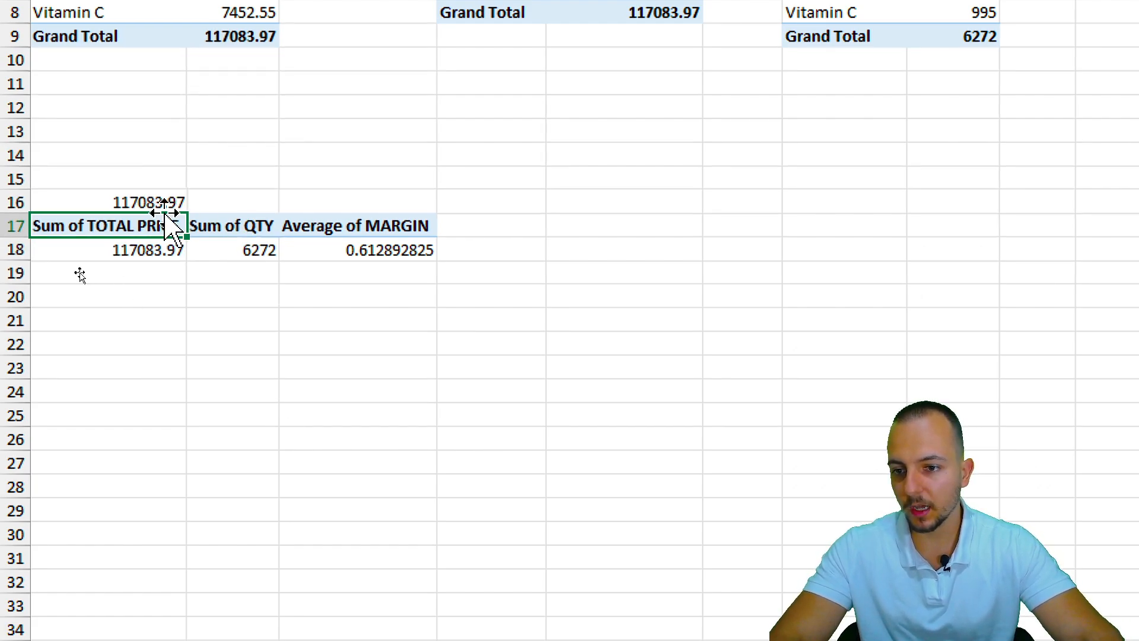
# Fill the A16 formula across to C16 to reference the quantity and margin values
pyautogui.click(150, 204)
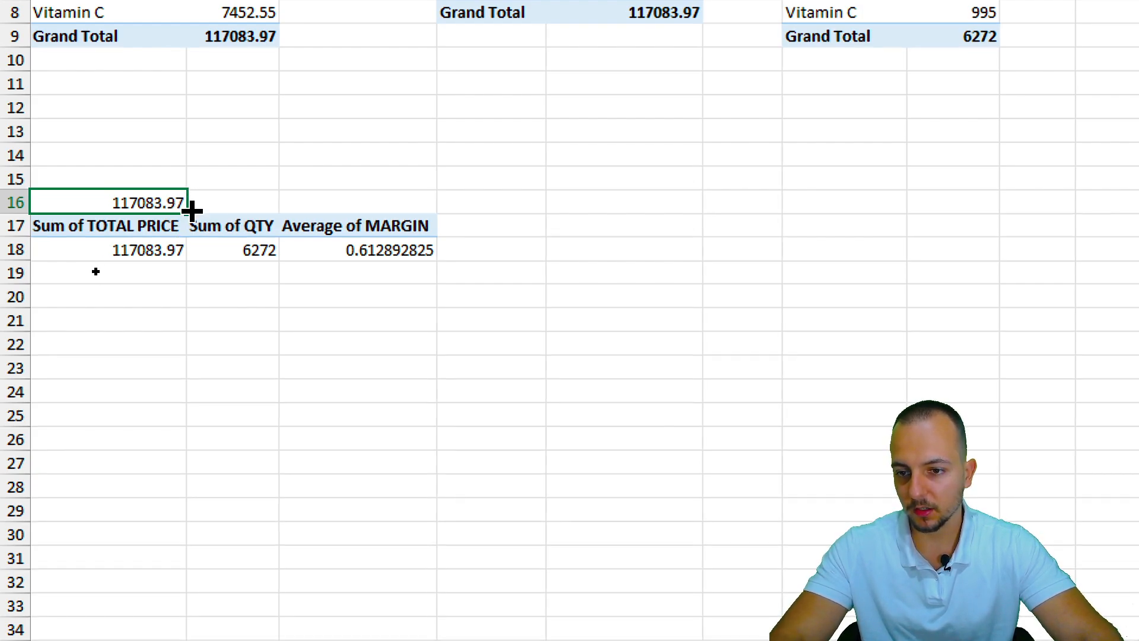
pyautogui.moveTo(192, 209); pyautogui.dragTo(388, 214)
pyautogui.click(344, 338)
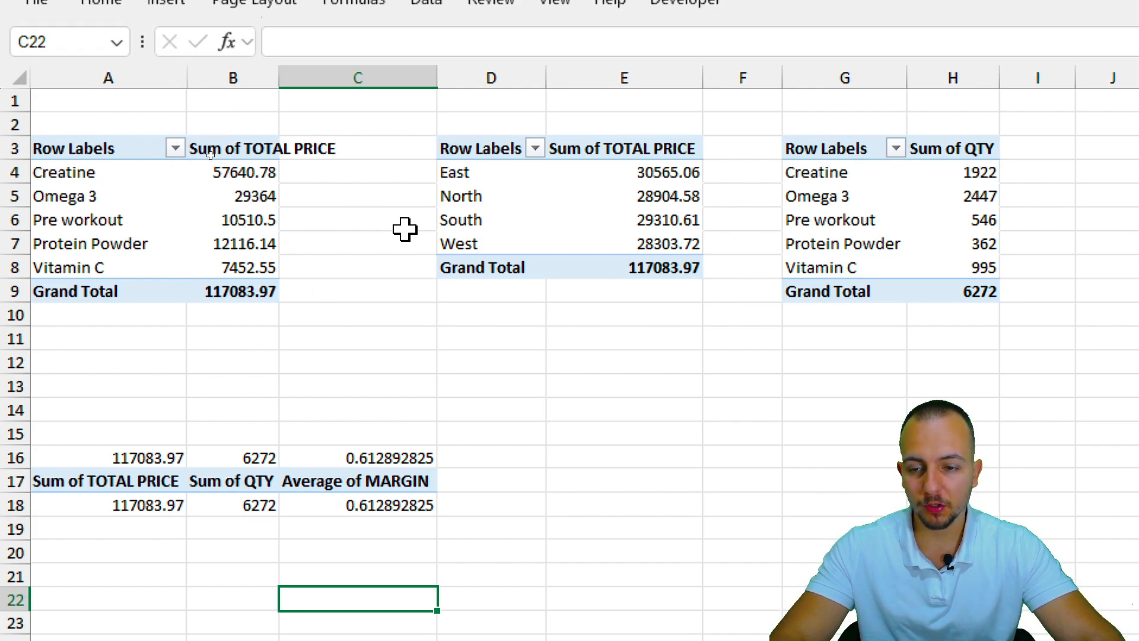
# Insert a REGION slicer from the product sales PivotTable and place it below the totals PivotTable
pyautogui.click(219, 220)
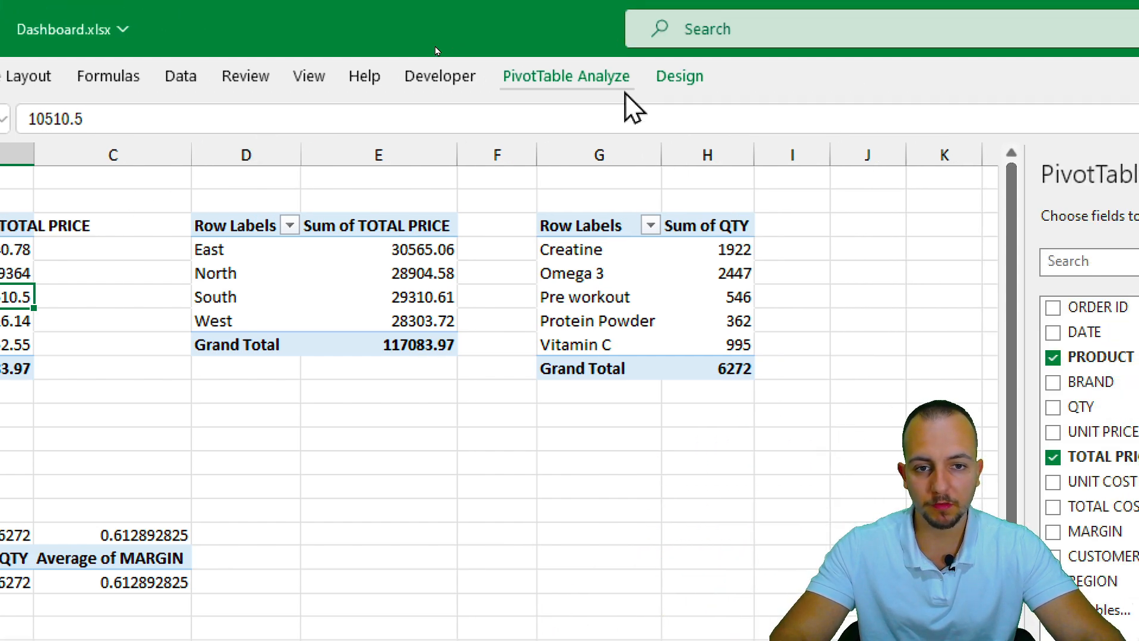
pyautogui.click(625, 91)
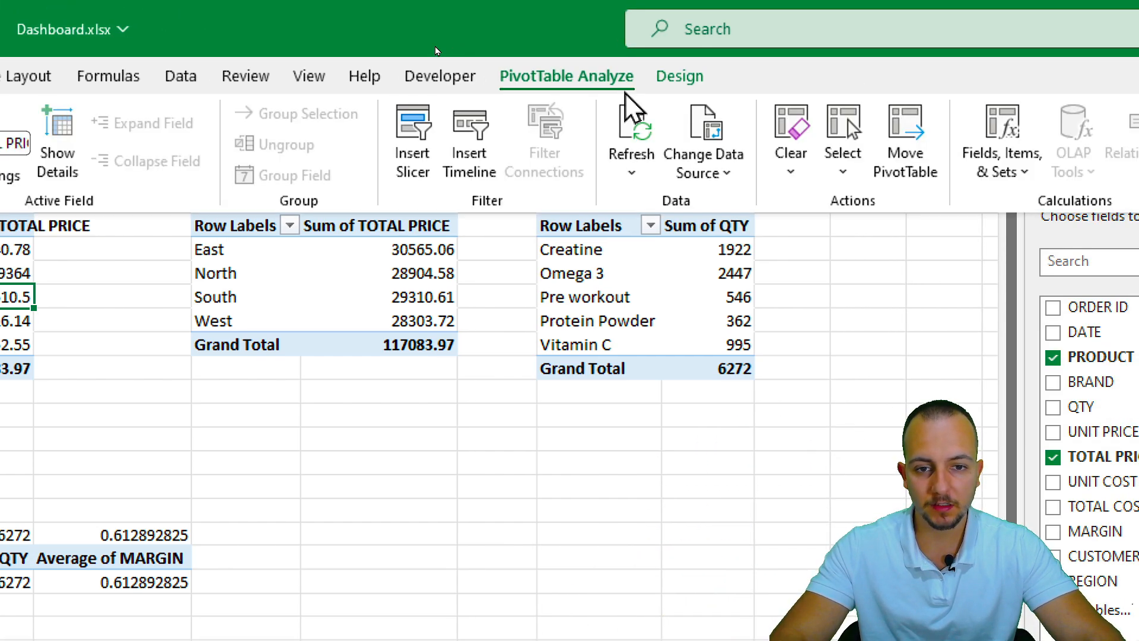
pyautogui.click(409, 178)
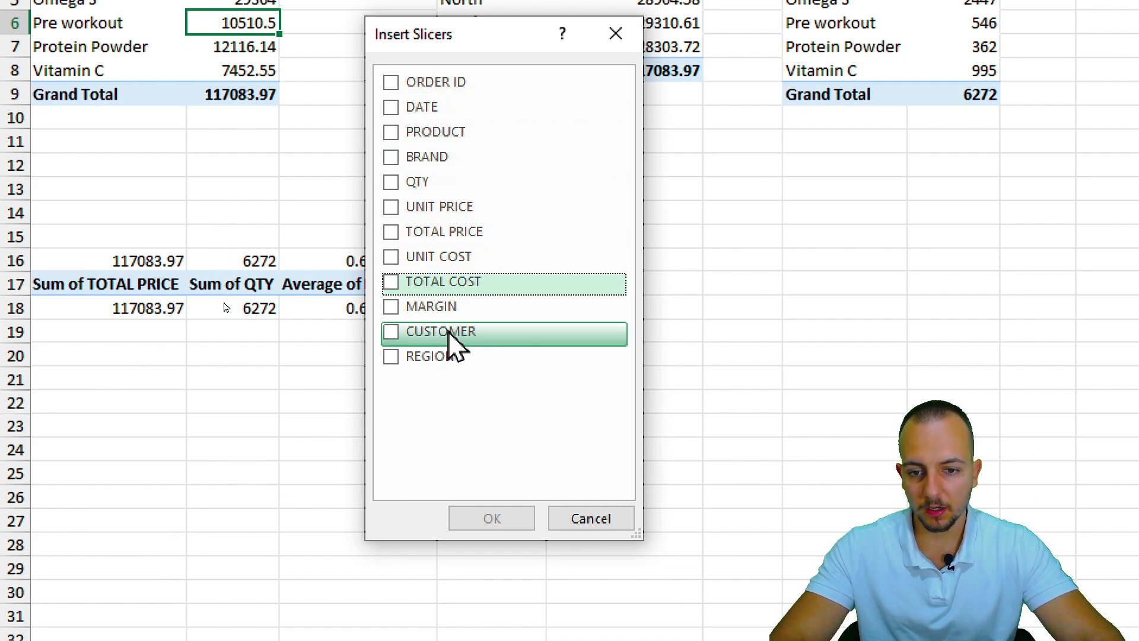
pyautogui.click(430, 359)
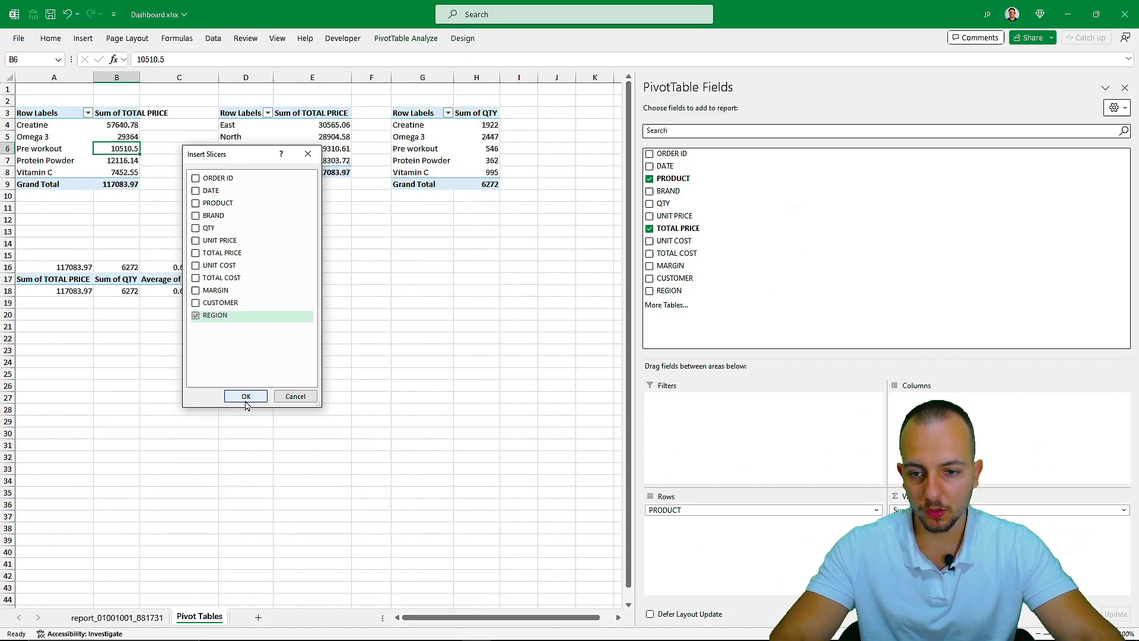
pyautogui.click(492, 518)
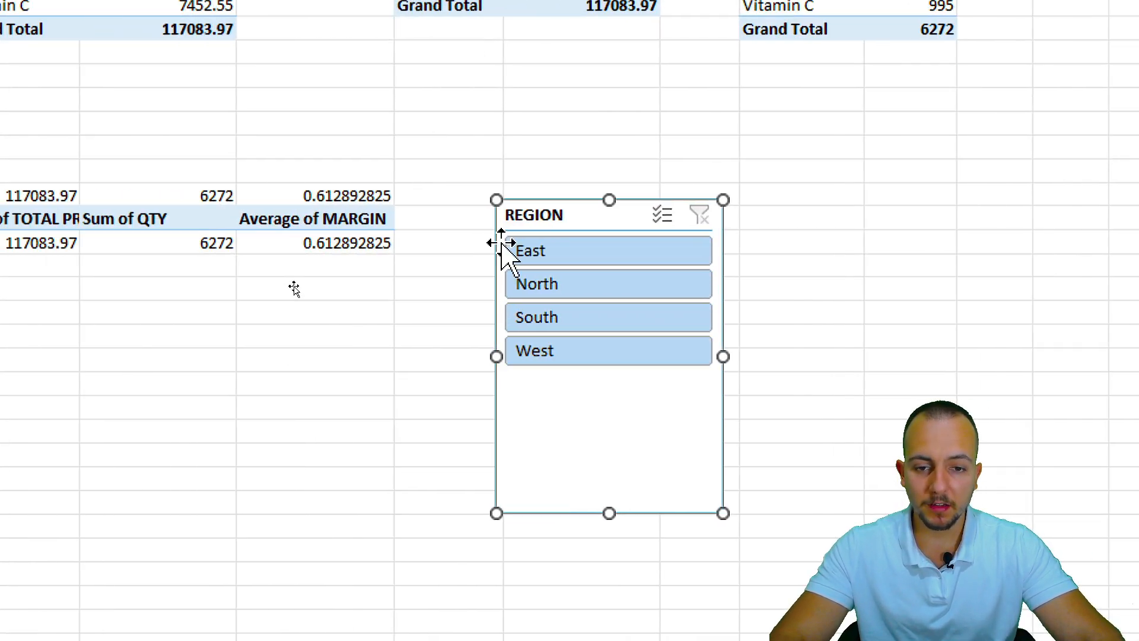
pyautogui.moveTo(295, 284); pyautogui.dragTo(184, 327)
pyautogui.moveTo(292, 316); pyautogui.dragTo(58, 347)
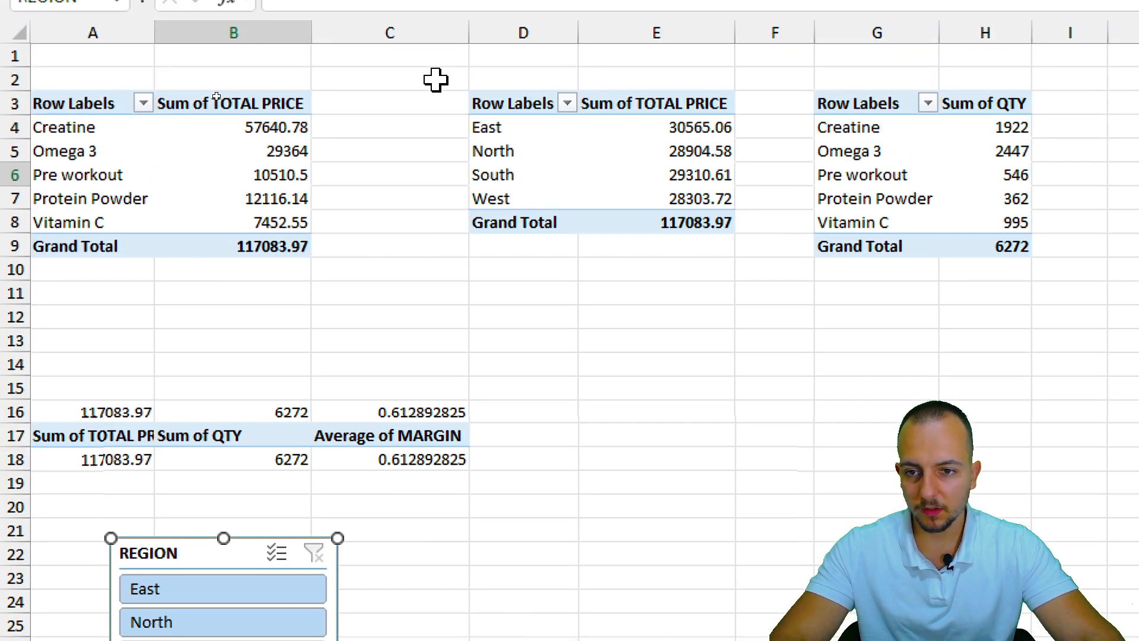
# Replace REGION with DATE in the Rows area of the PivotTable at D3
pyautogui.click(292, 5)
pyautogui.click(533, 185)
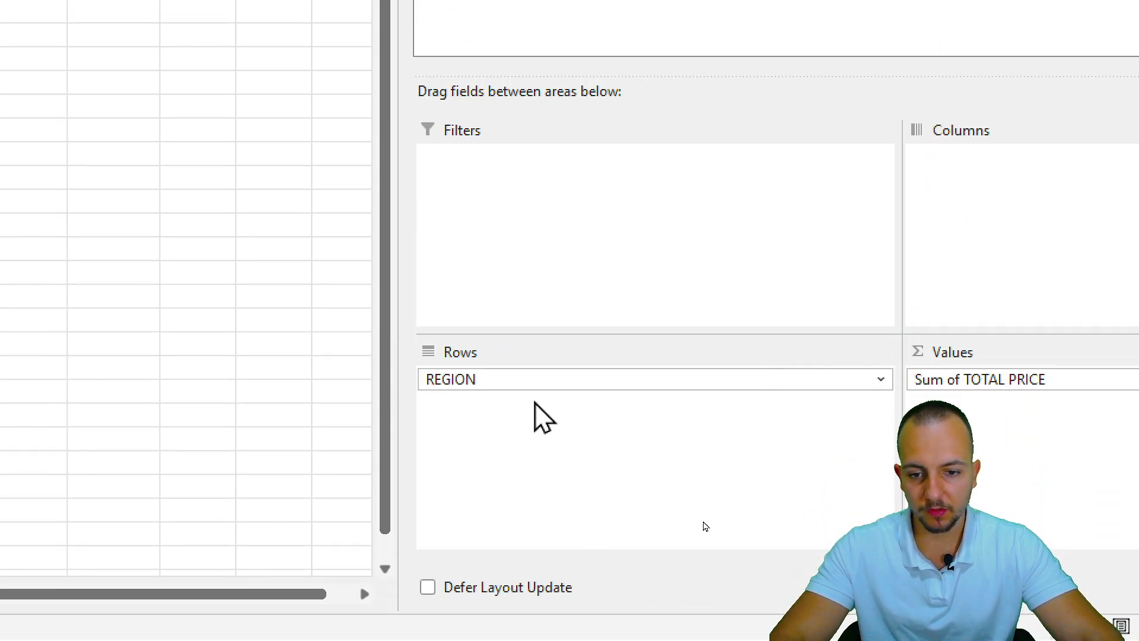
pyautogui.moveTo(579, 583); pyautogui.dragTo(545, 611)
pyautogui.moveTo(545, 402); pyautogui.dragTo(219, 247)
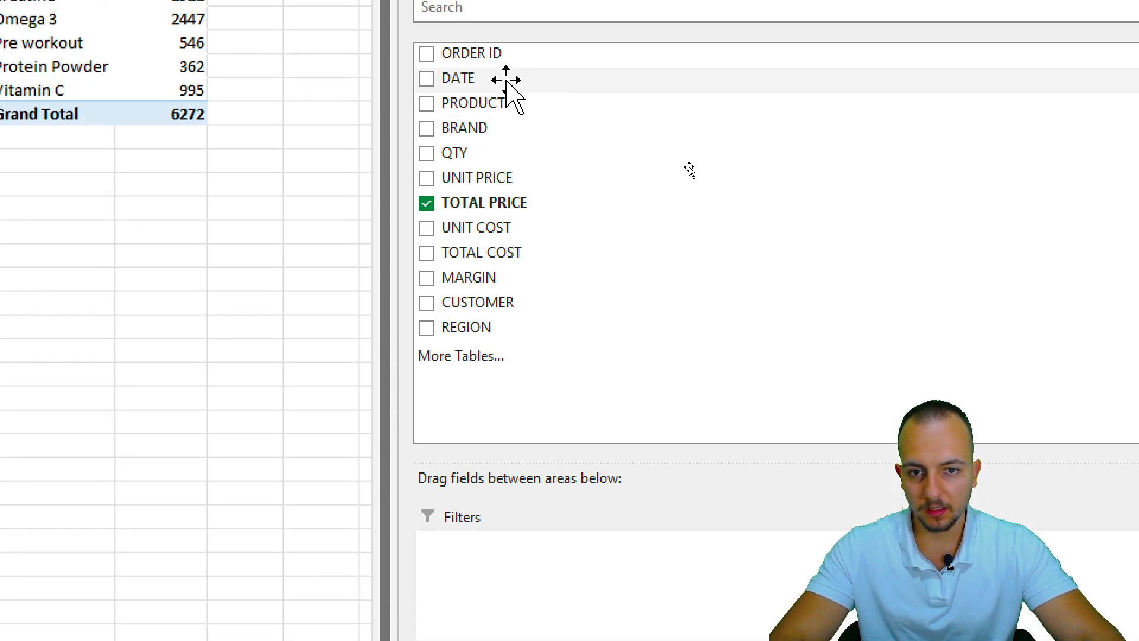
pyautogui.moveTo(469, 81); pyautogui.dragTo(526, 491)
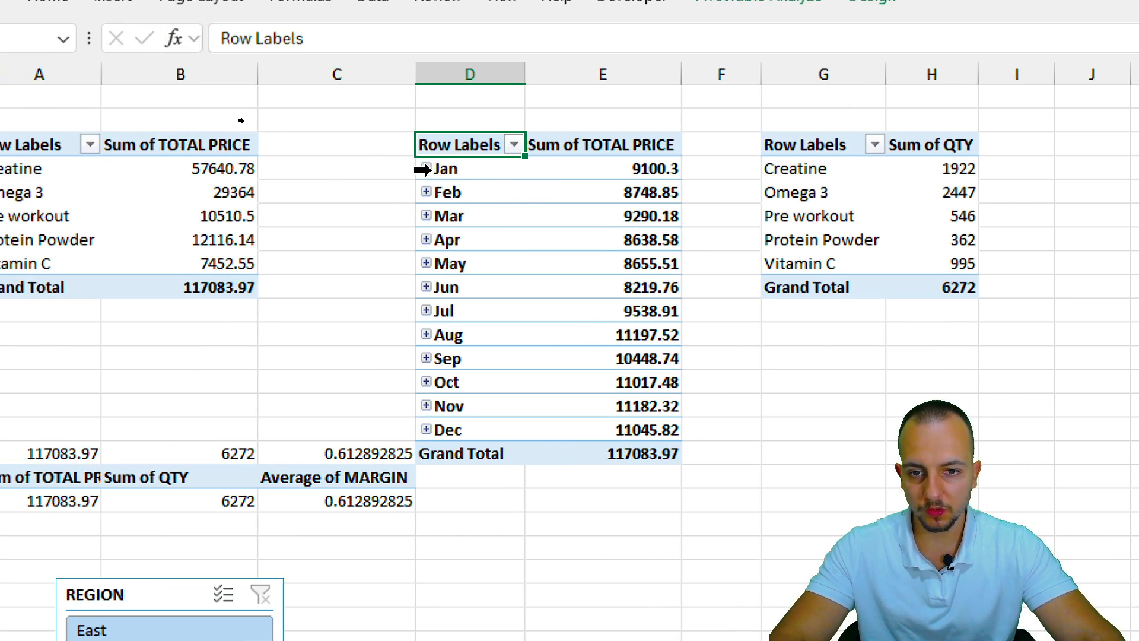
# Check the daily breakdown under Jan and remove Days (DATE) and DATE from the Rows area, keeping only Months (DATE)
pyautogui.click(426, 168)
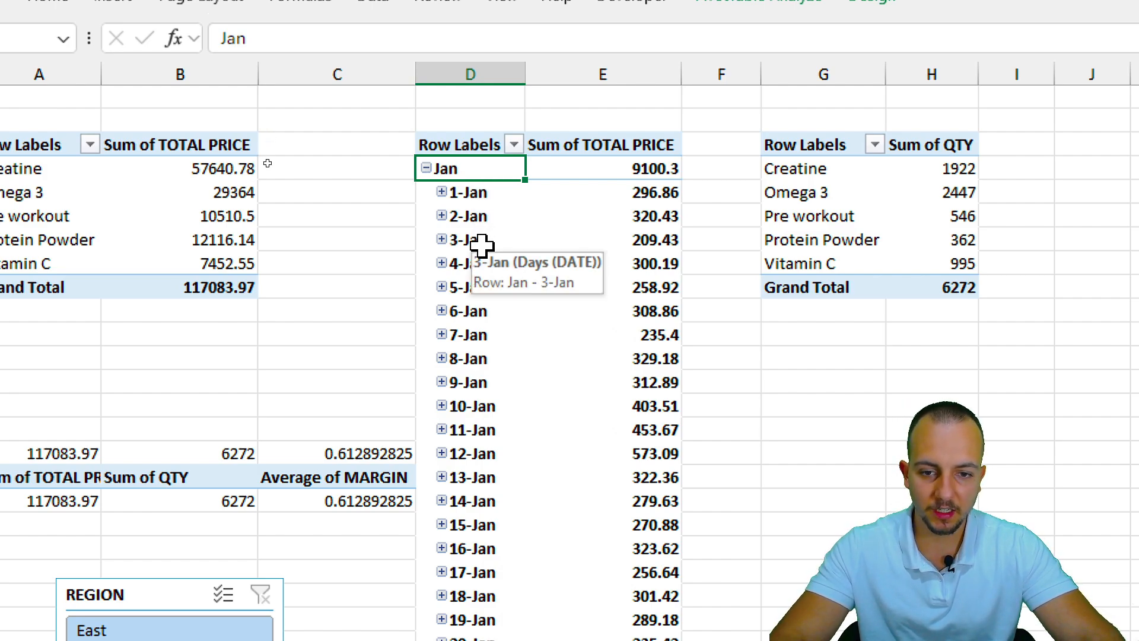
pyautogui.click(426, 168)
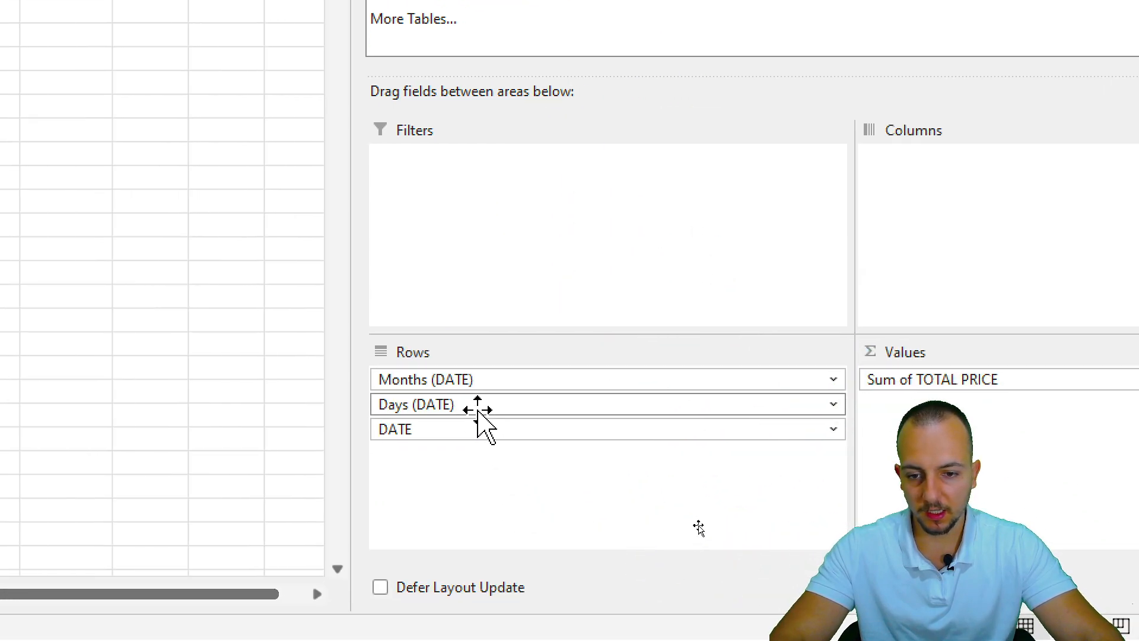
pyautogui.moveTo(475, 405); pyautogui.dragTo(178, 387)
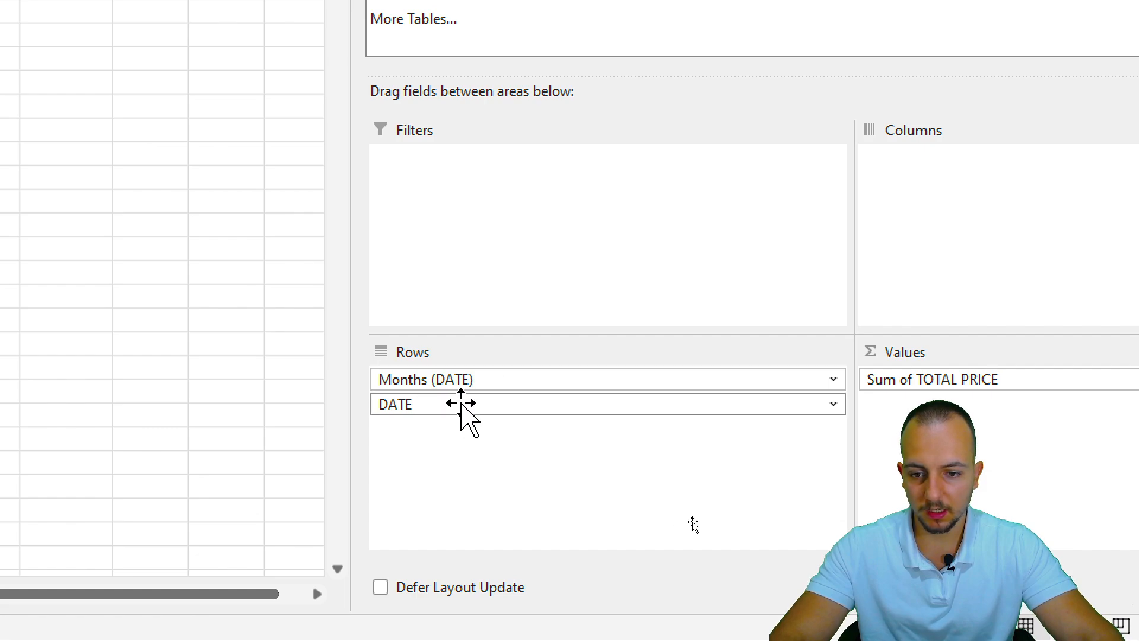
pyautogui.moveTo(463, 402); pyautogui.dragTo(161, 329)
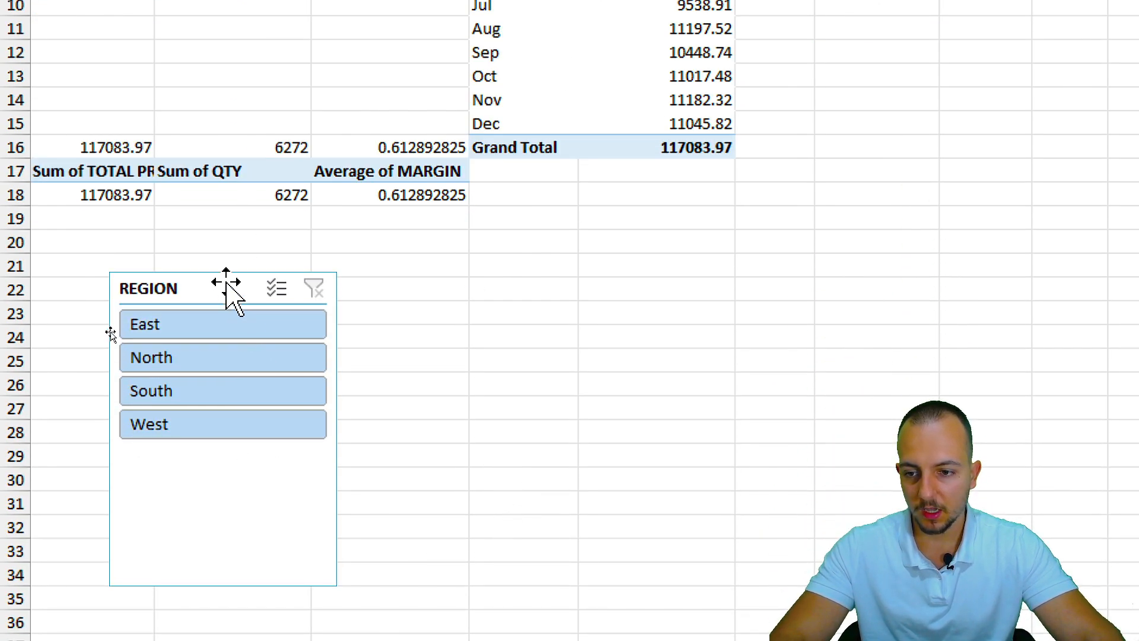
# Move the REGION slicer up between the product and monthly PivotTables and filter it to North
pyautogui.moveTo(195, 617); pyautogui.dragTo(605, 542)
pyautogui.moveTo(605, 211); pyautogui.dragTo(609, 203)
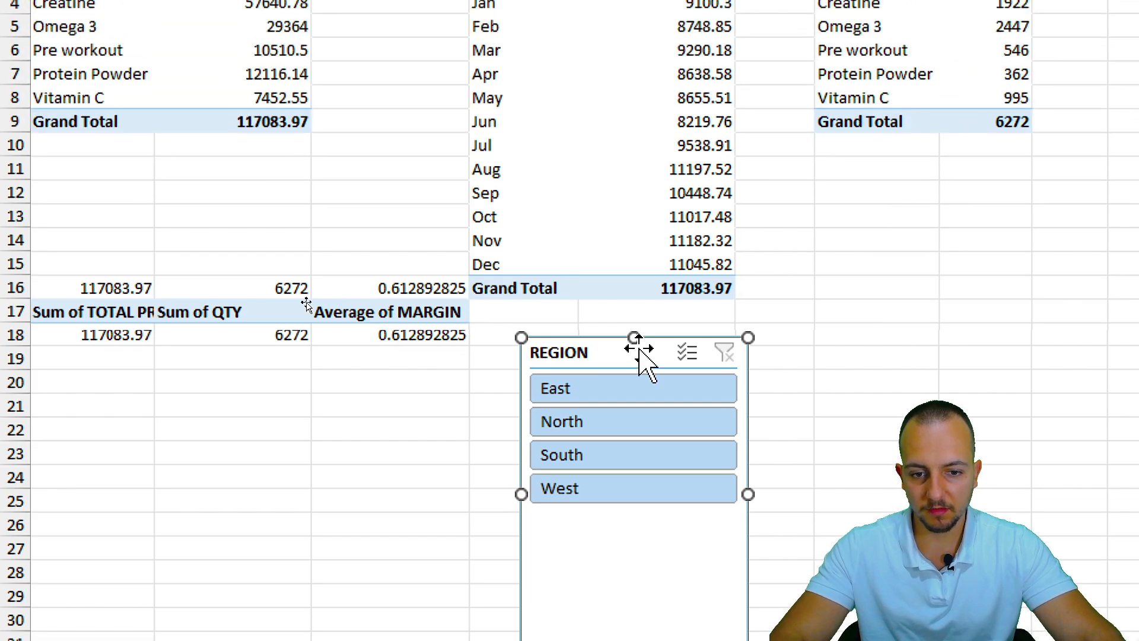
pyautogui.click(584, 420)
pyautogui.moveTo(583, 353); pyautogui.dragTo(387, 81)
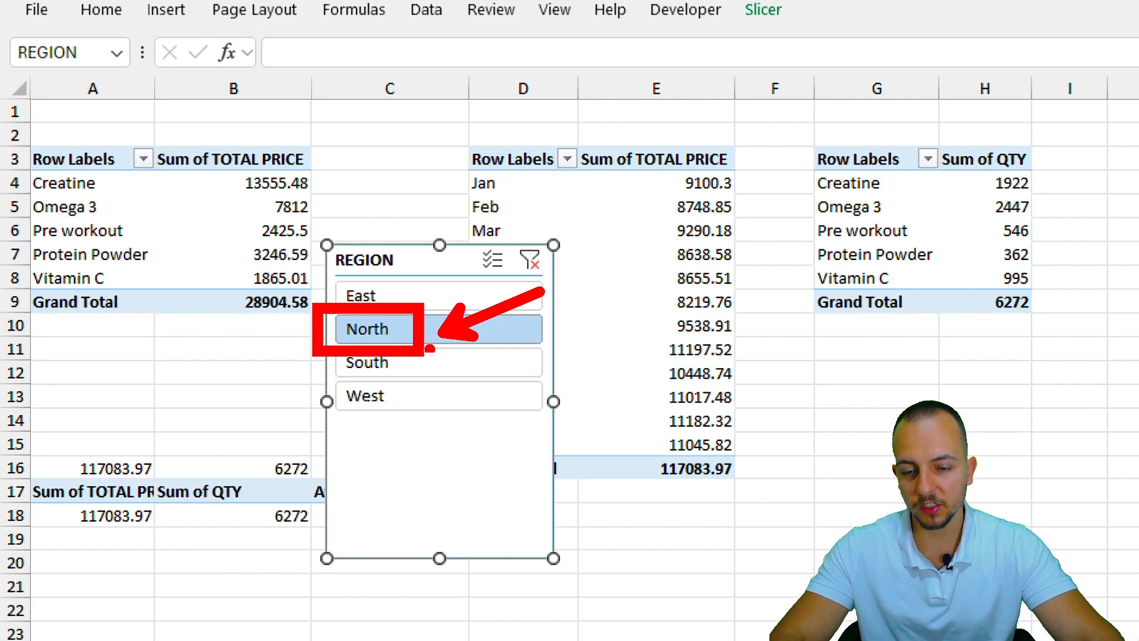
# Test the REGION slicer by switching repeatedly between South, West, East and North, ending on East
pyautogui.click(401, 362)
pyautogui.click(394, 397)
pyautogui.click(422, 300)
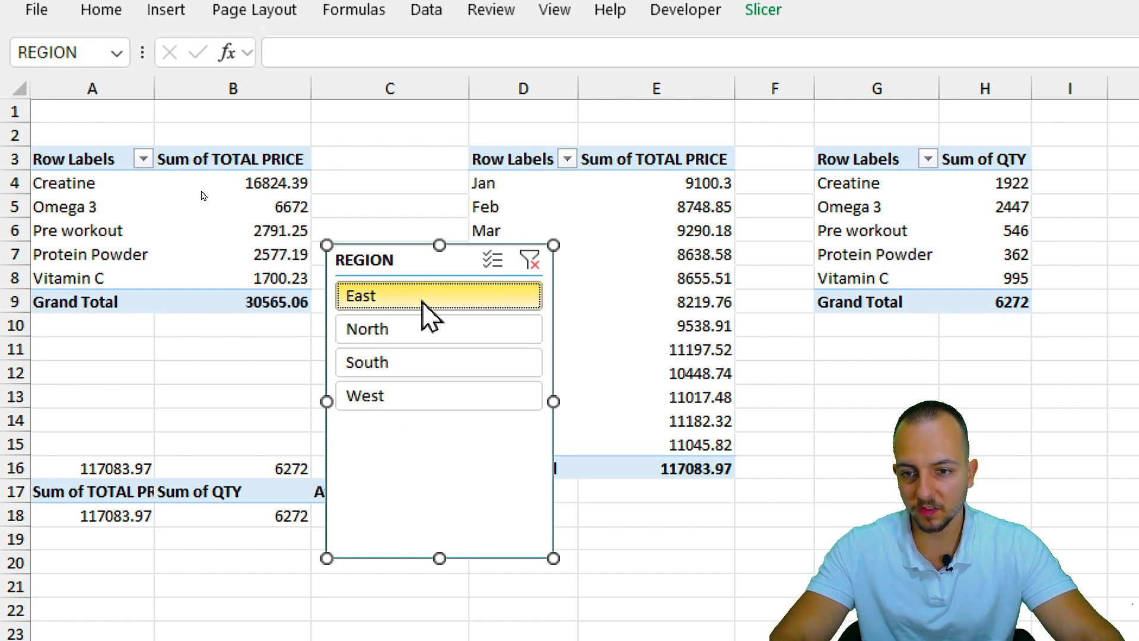
pyautogui.click(390, 329)
pyautogui.click(377, 363)
pyautogui.click(389, 394)
pyautogui.click(421, 368)
pyautogui.click(453, 331)
pyautogui.click(463, 303)
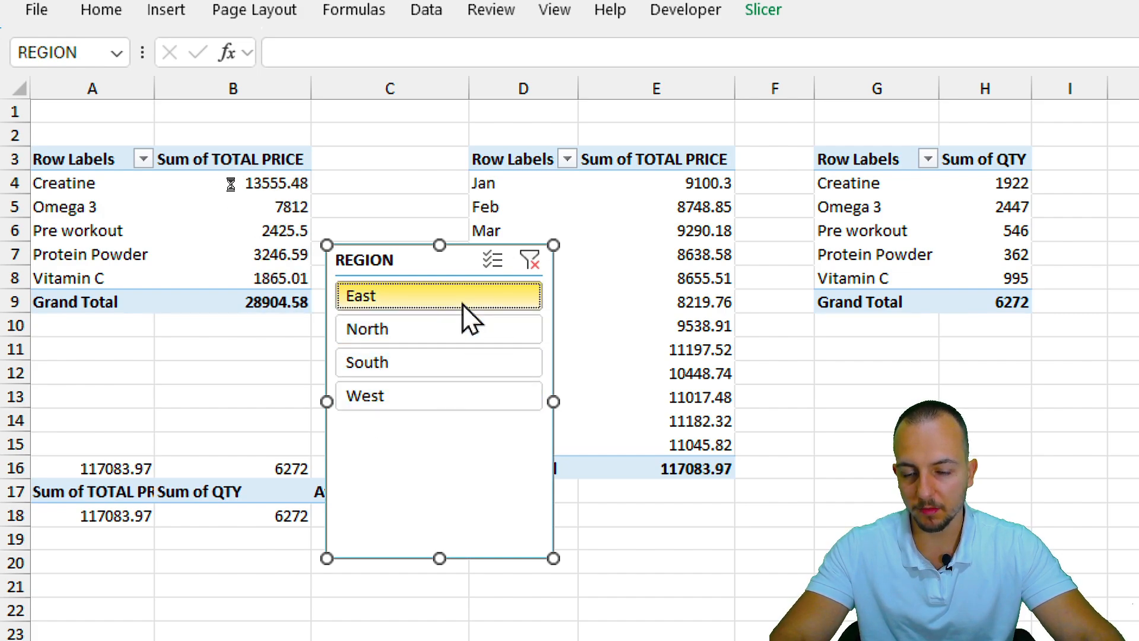
pyautogui.click(416, 331)
pyautogui.click(403, 363)
pyautogui.click(396, 394)
pyautogui.click(419, 368)
pyautogui.click(426, 332)
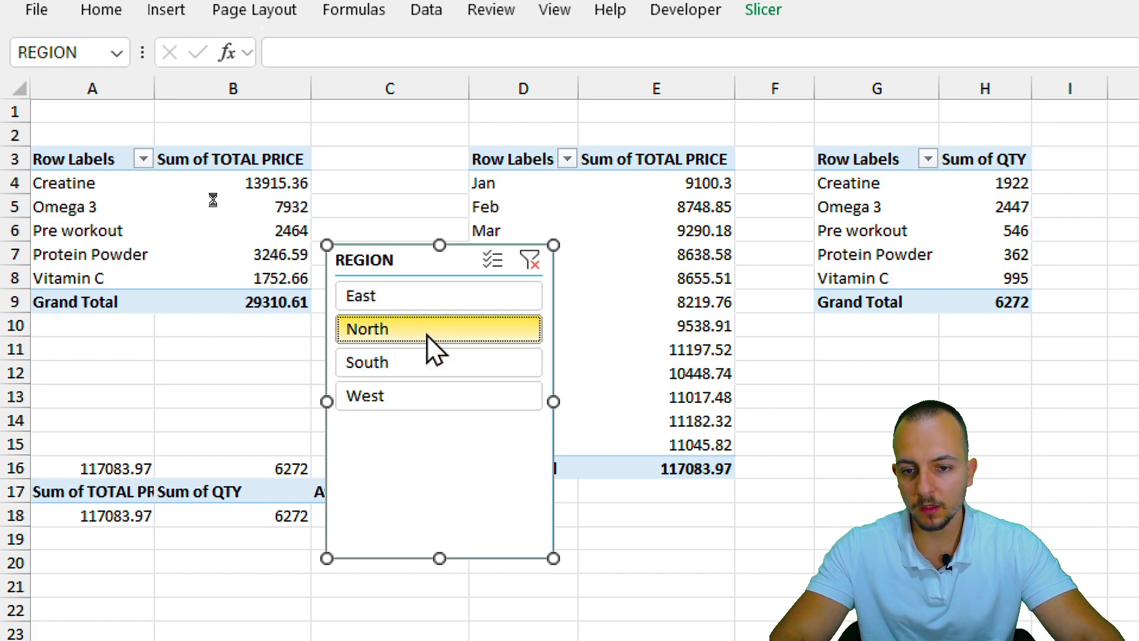
pyautogui.click(430, 305)
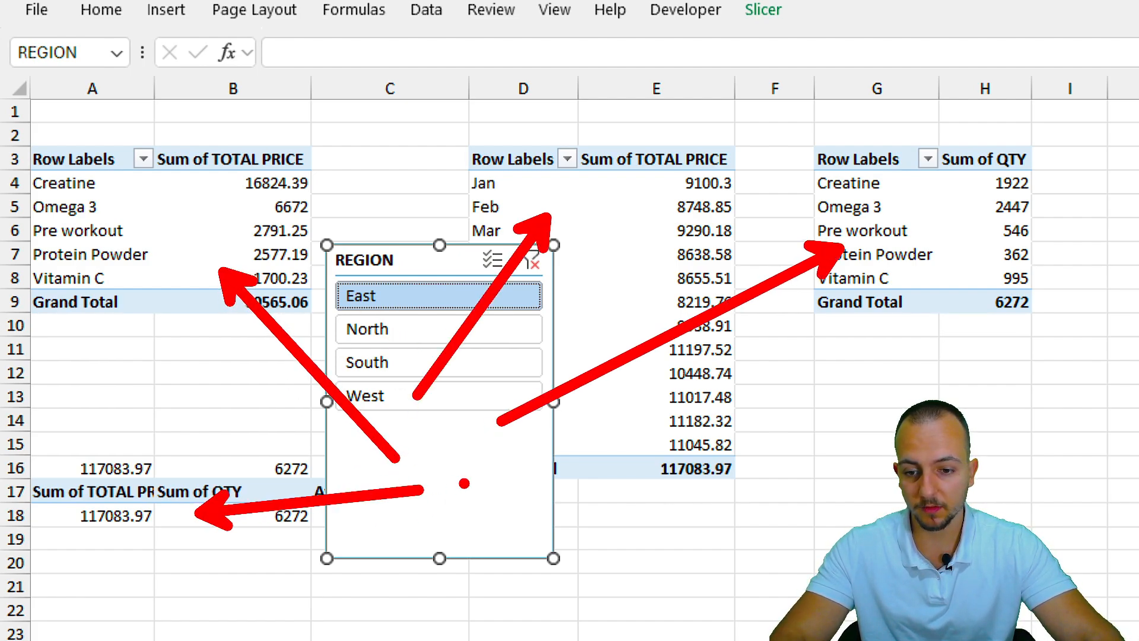
# Connect the REGION slicer to PivotTable2, PivotTable3 and PivotTable4 in addition to PivotTable1
pyautogui.rightClick(359, 439)
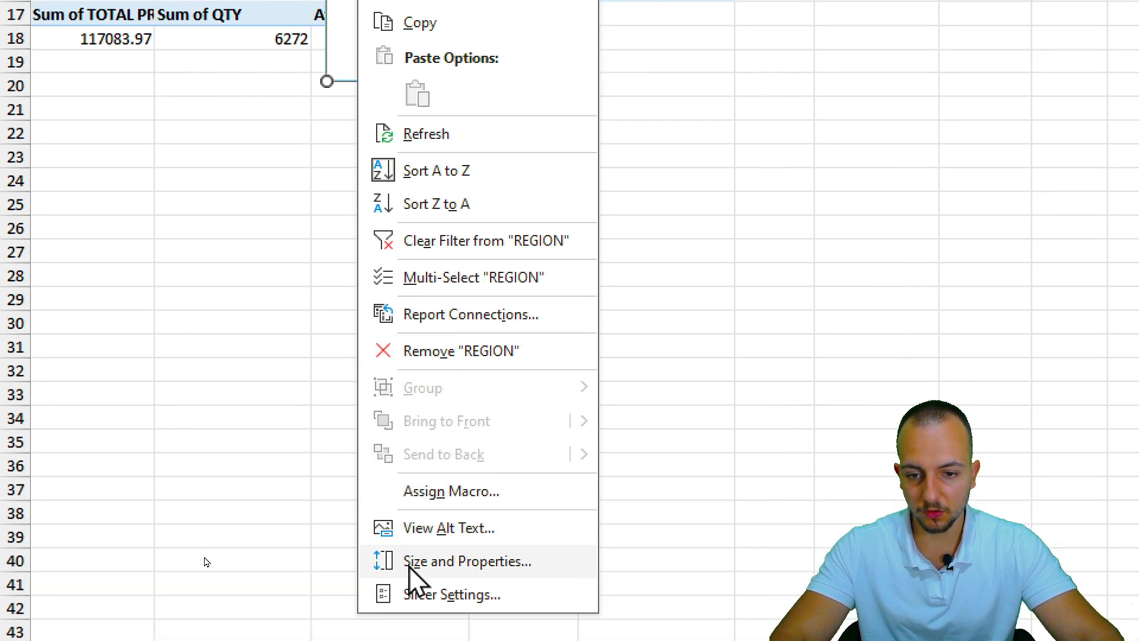
pyautogui.click(468, 279)
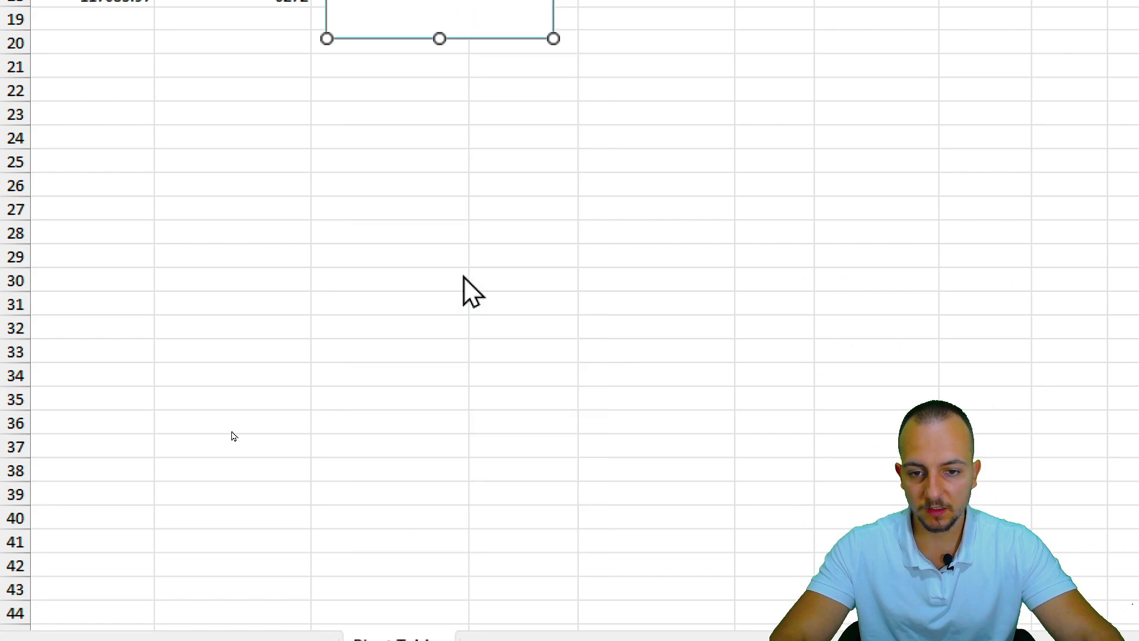
pyautogui.moveTo(337, 359); pyautogui.dragTo(337, 454)
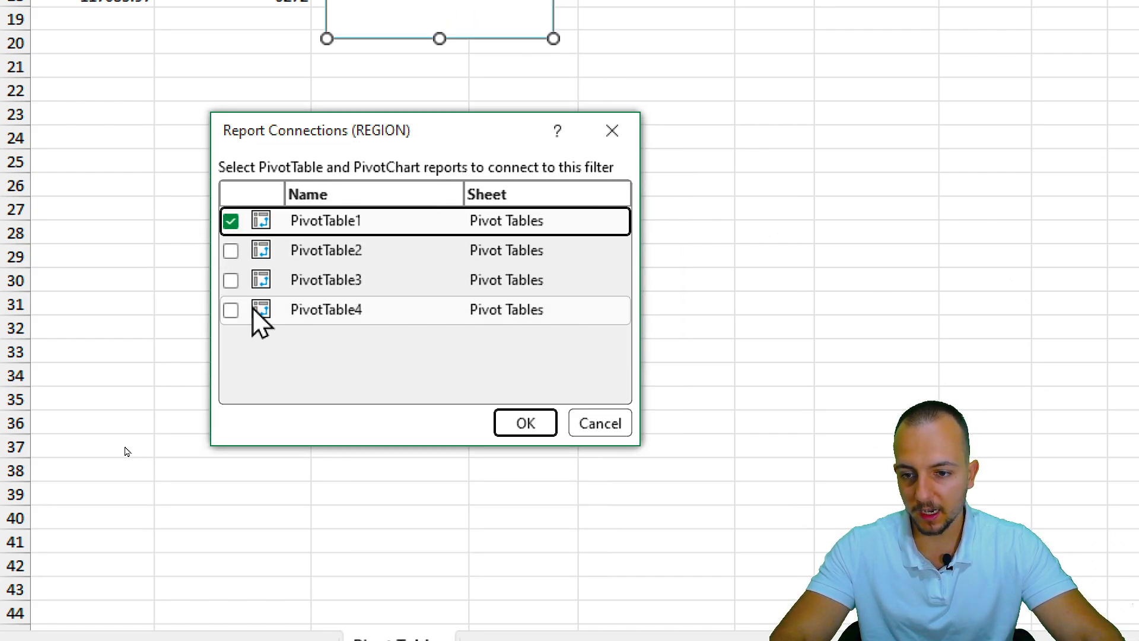
pyautogui.click(231, 309)
pyautogui.click(231, 251)
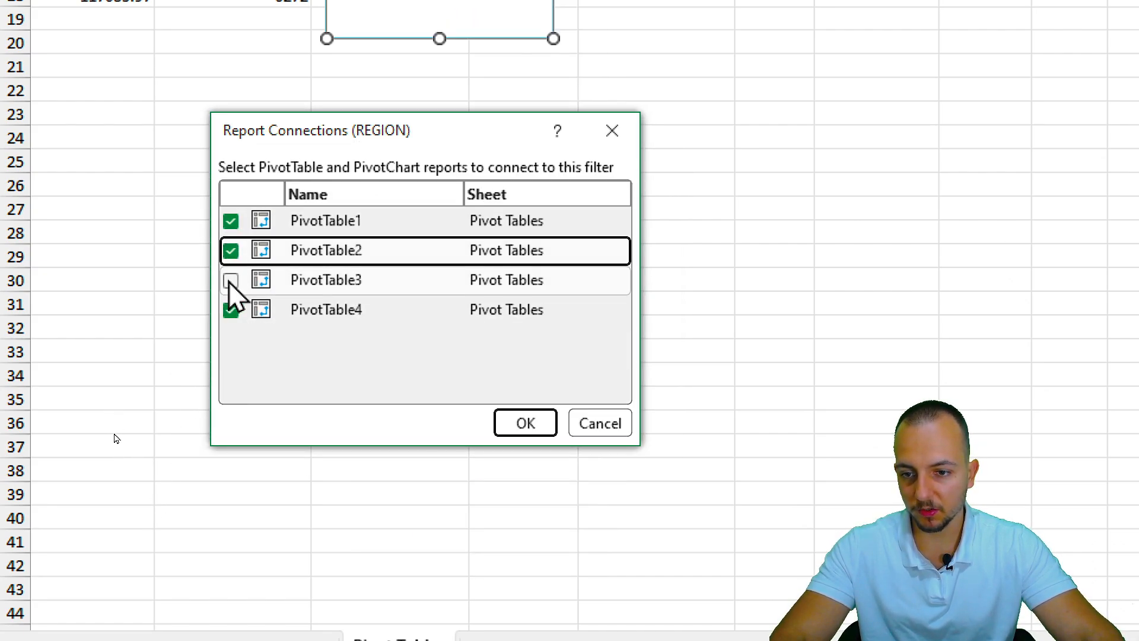
pyautogui.click(230, 280)
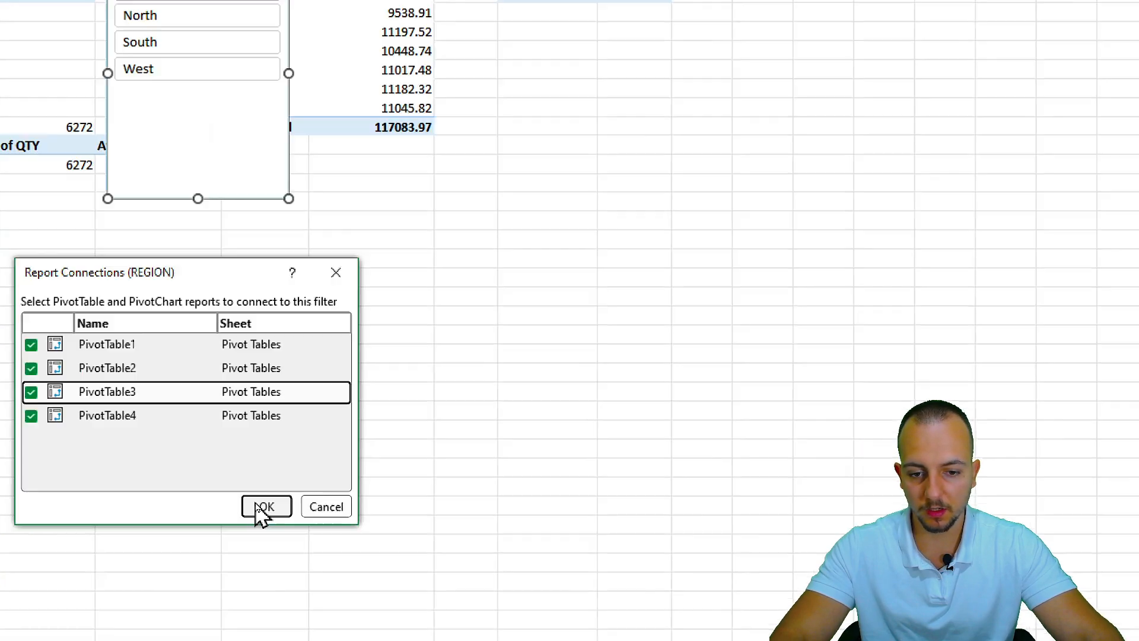
pyautogui.click(261, 508)
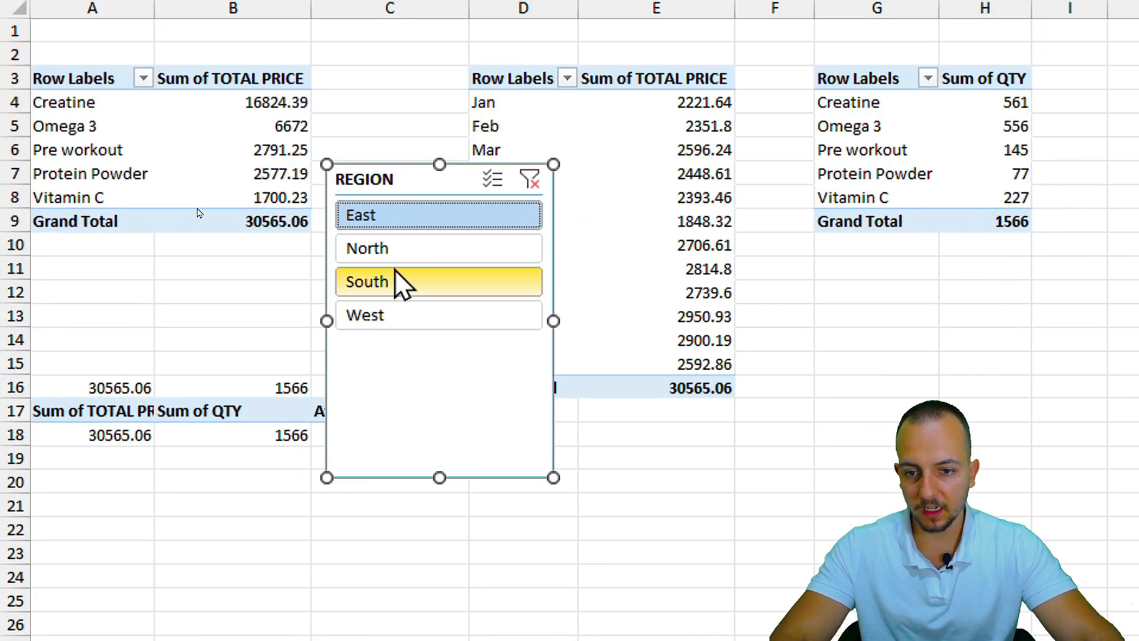
# Test the connected REGION slicer by switching repeatedly between North, South, West and East, ending on East
pyautogui.click(416, 254)
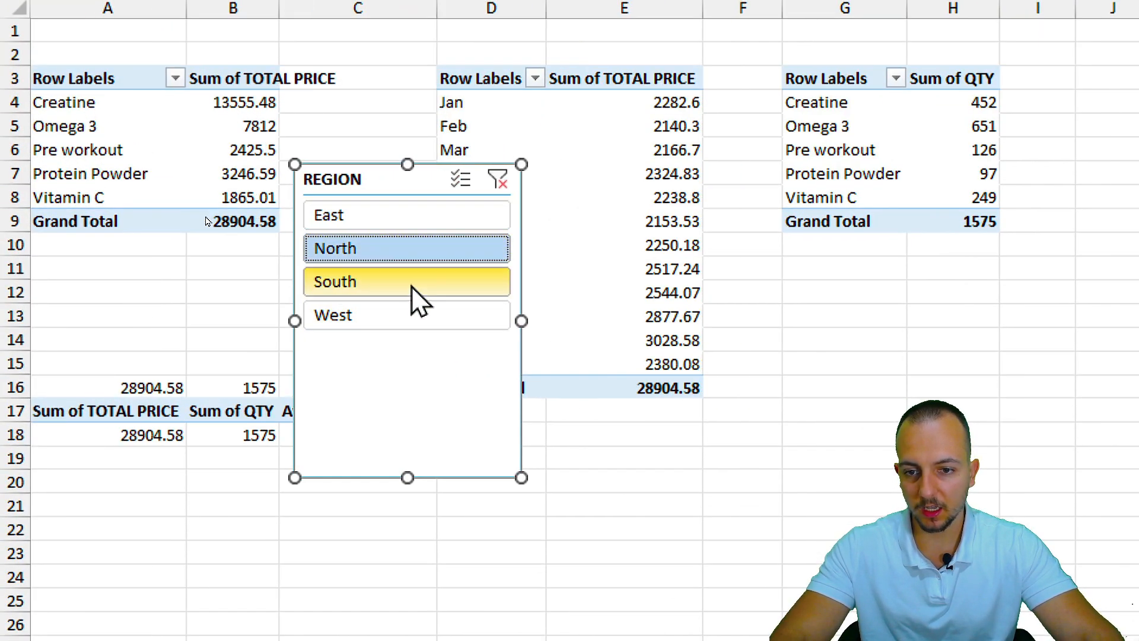
pyautogui.click(410, 285)
pyautogui.click(364, 315)
pyautogui.click(397, 287)
pyautogui.click(409, 220)
pyautogui.click(418, 252)
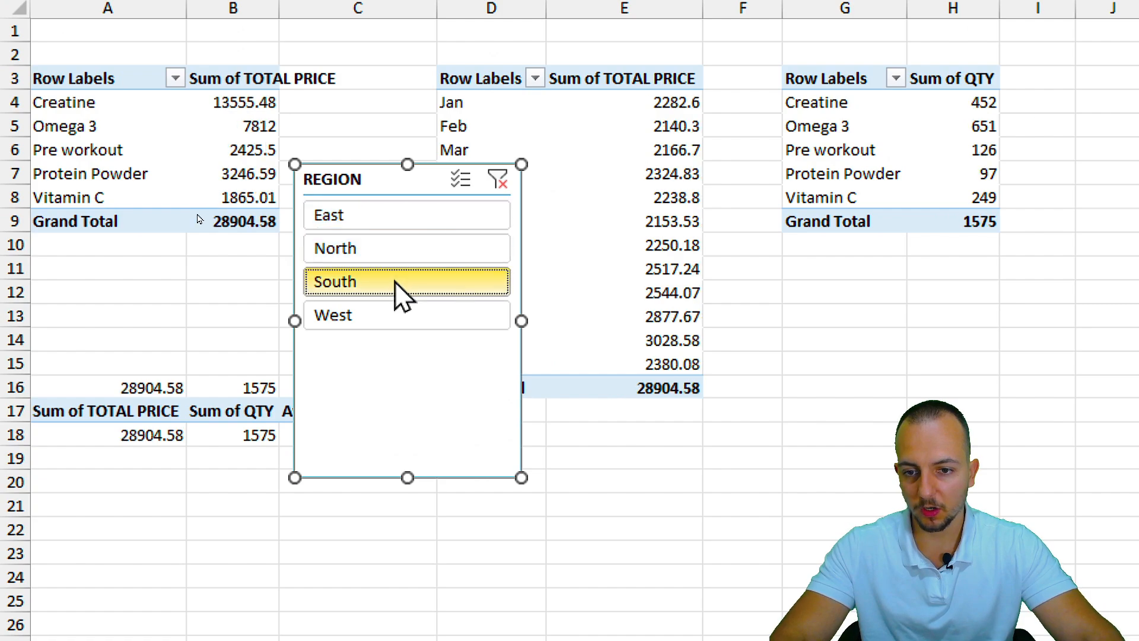
pyautogui.click(405, 314)
pyautogui.click(408, 284)
pyautogui.click(432, 248)
pyautogui.click(430, 217)
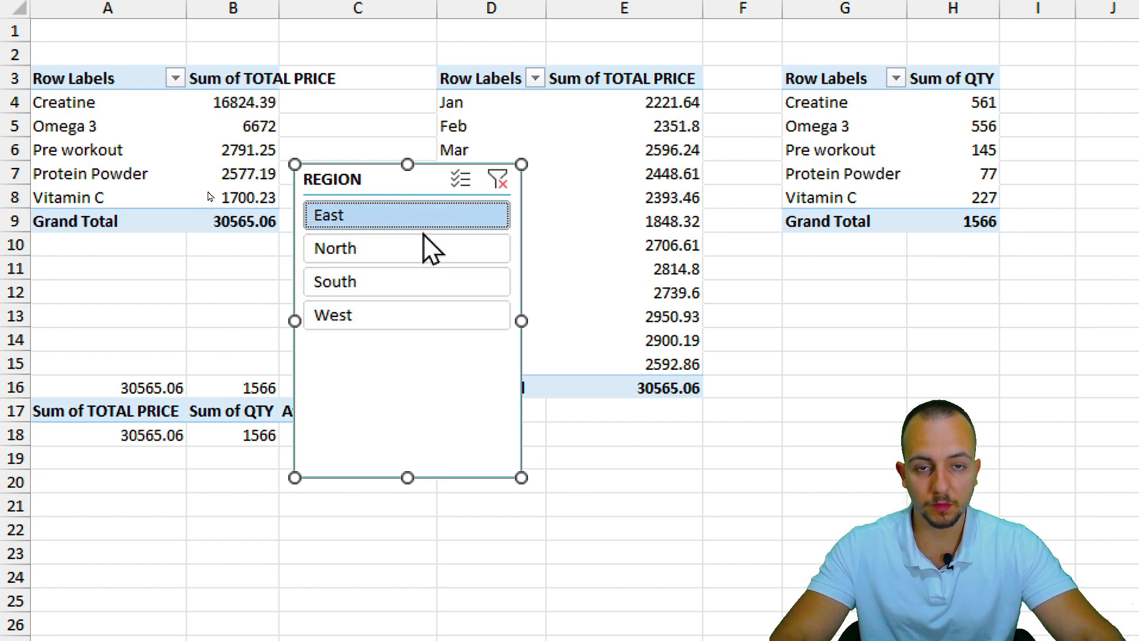
pyautogui.click(409, 250)
pyautogui.click(385, 282)
pyautogui.click(422, 251)
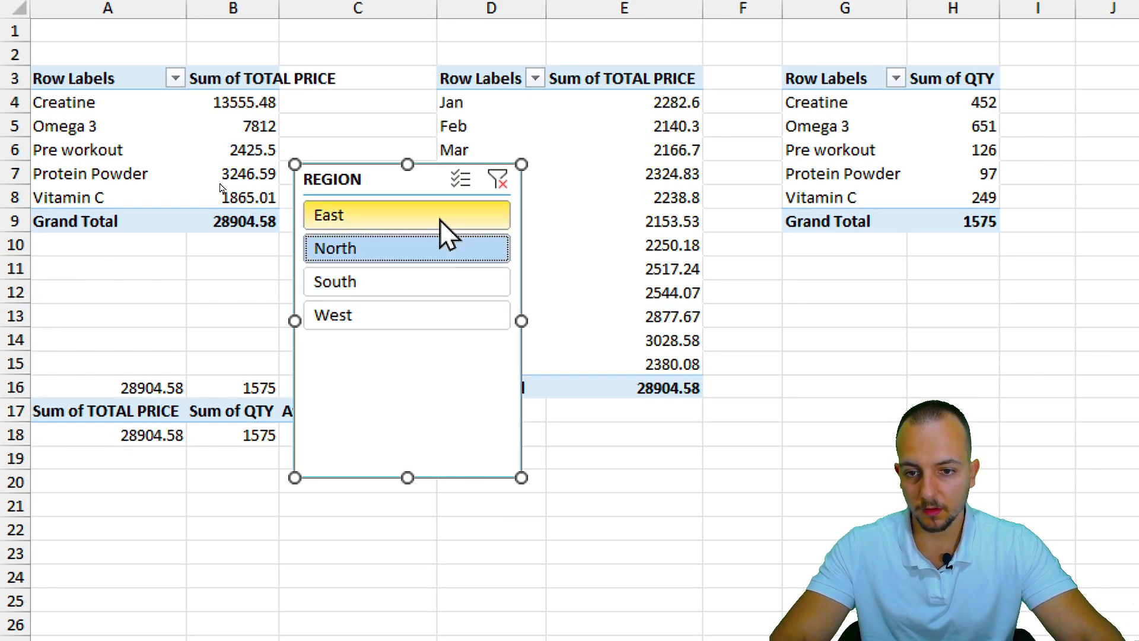
pyautogui.click(439, 217)
# Add a new worksheet after Pivot Tables and rename it Dashboard
pyautogui.click(386, 599)
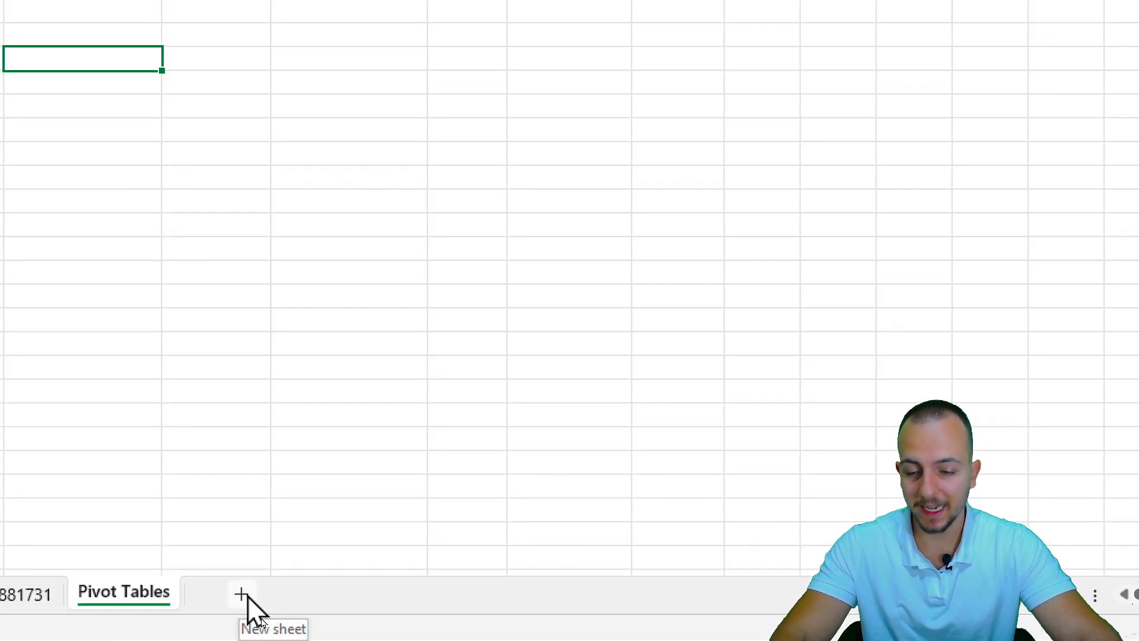
pyautogui.click(248, 596)
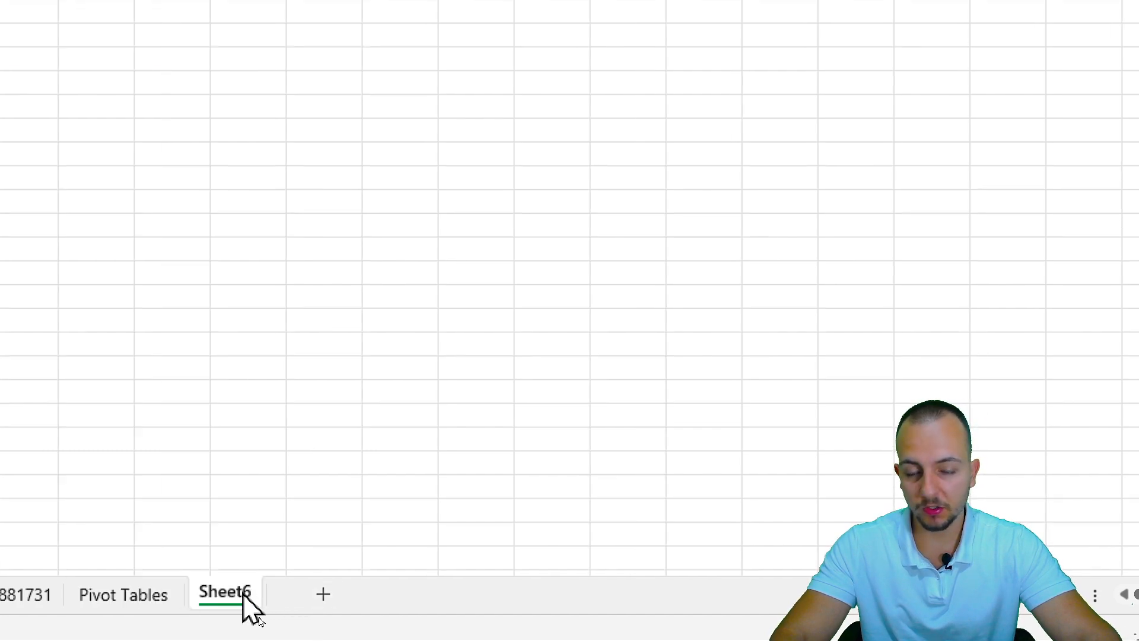
pyautogui.rightClick(244, 596)
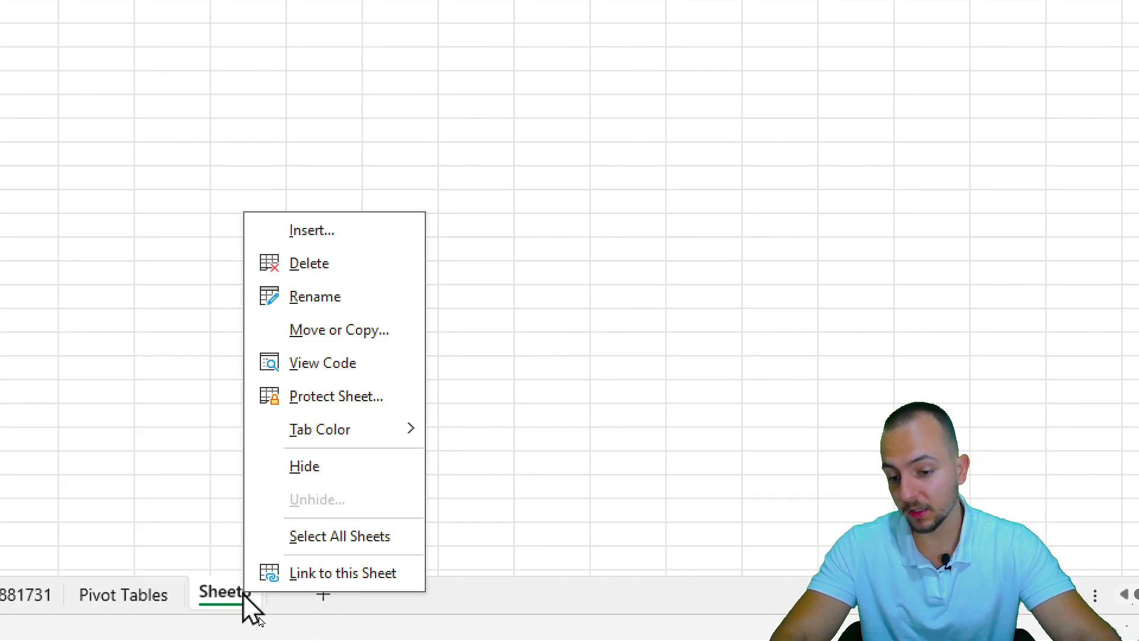
pyautogui.click(375, 297)
pyautogui.write('Dashboard')
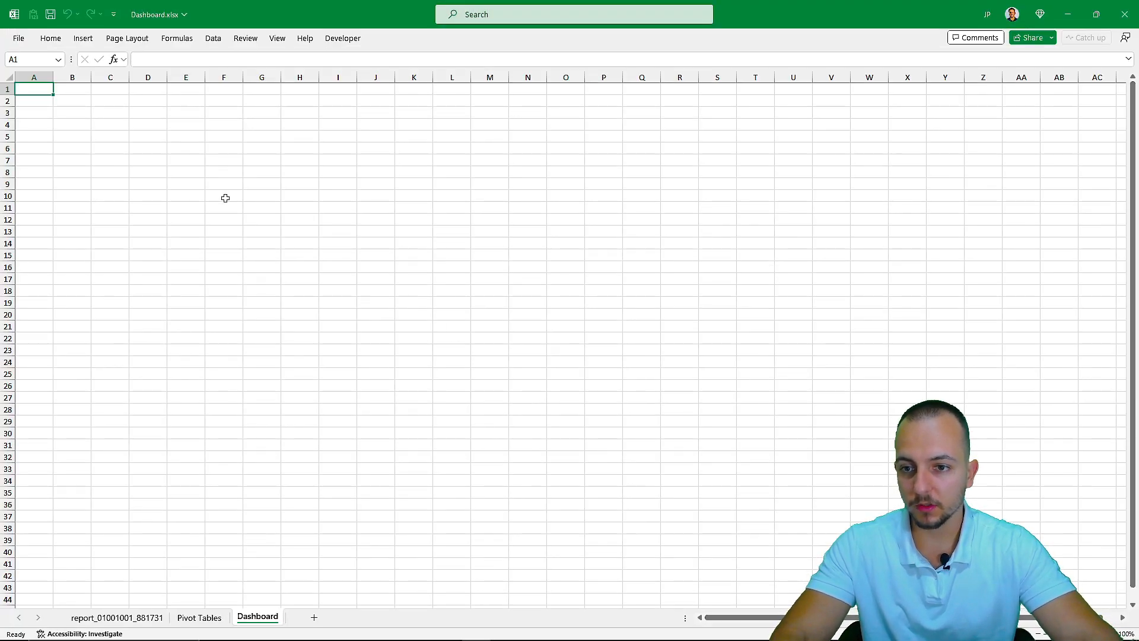
# Hide the gridlines on the Dashboard sheet
pyautogui.moveTo(225, 207); pyautogui.dragTo(606, 516)
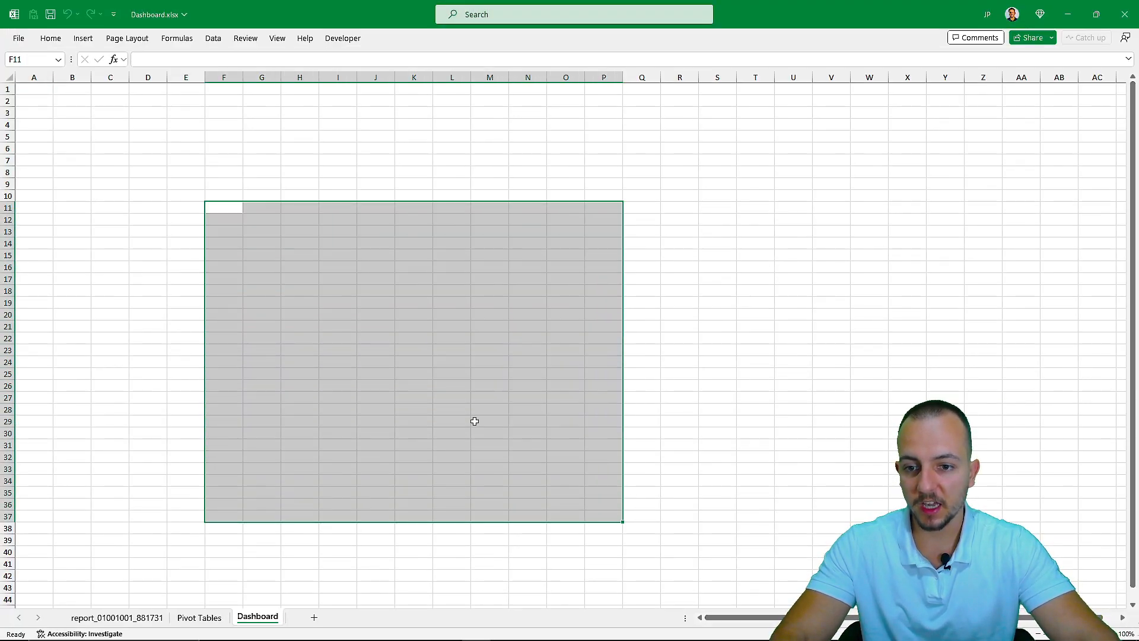
pyautogui.click(42, 88)
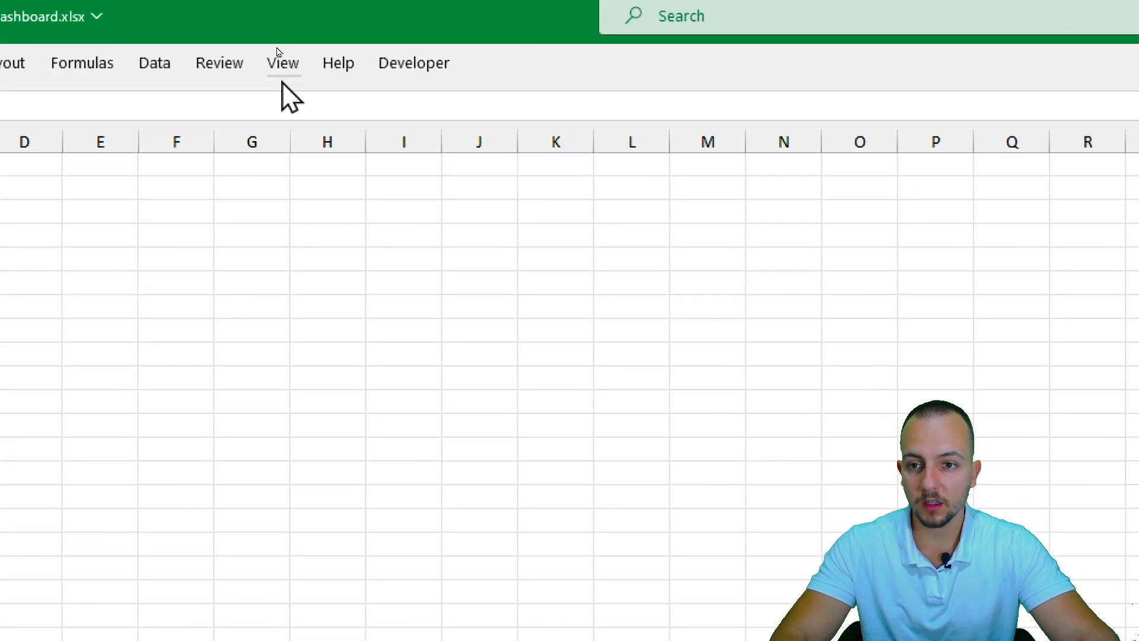
pyautogui.click(276, 42)
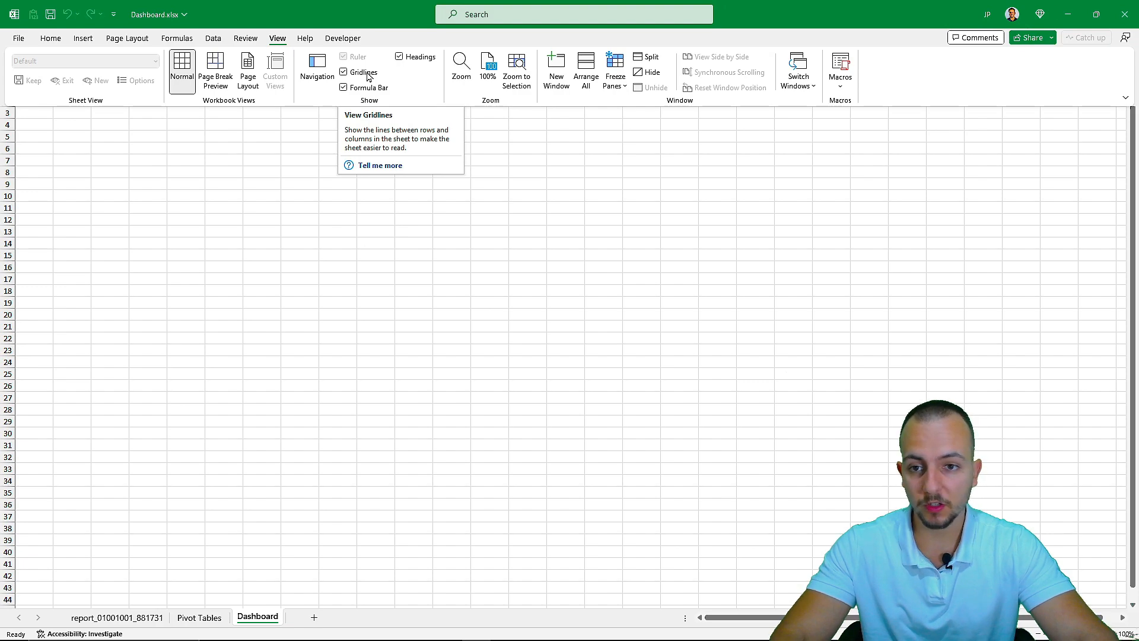
pyautogui.click(368, 74)
pyautogui.moveTo(355, 178); pyautogui.dragTo(355, 368)
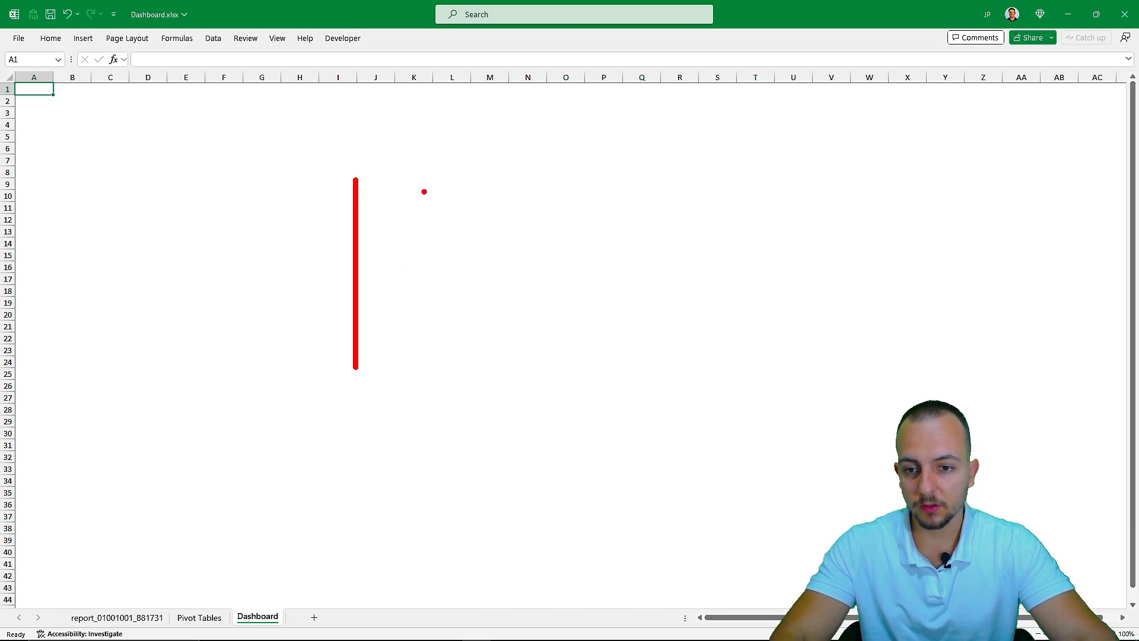
pyautogui.moveTo(423, 188); pyautogui.dragTo(423, 370)
pyautogui.moveTo(283, 308); pyautogui.dragTo(502, 283)
pyautogui.moveTo(305, 251); pyautogui.dragTo(445, 237)
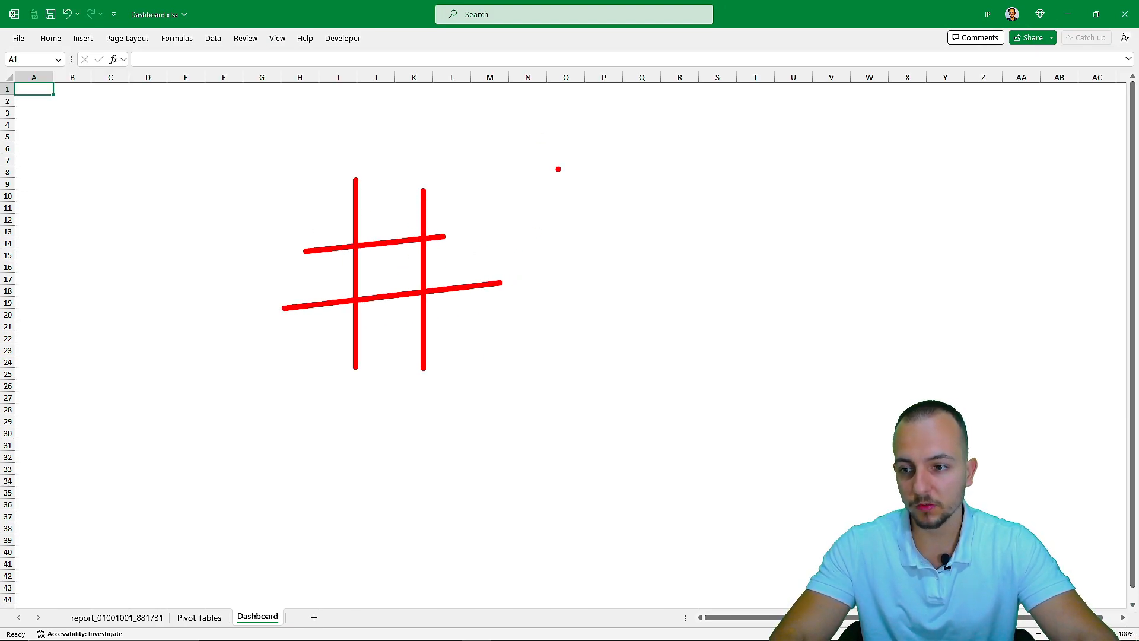
pyautogui.press('Escape')
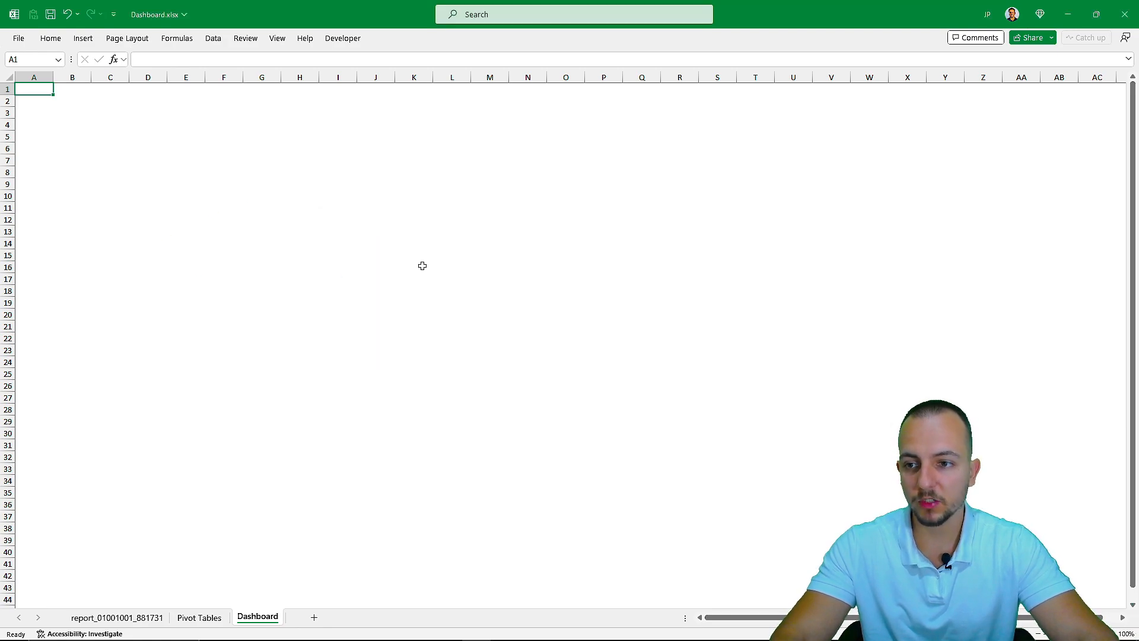
# Return to the Pivot Tables sheet and move the REGION slicer into the empty area below the PivotTables
pyautogui.click(193, 619)
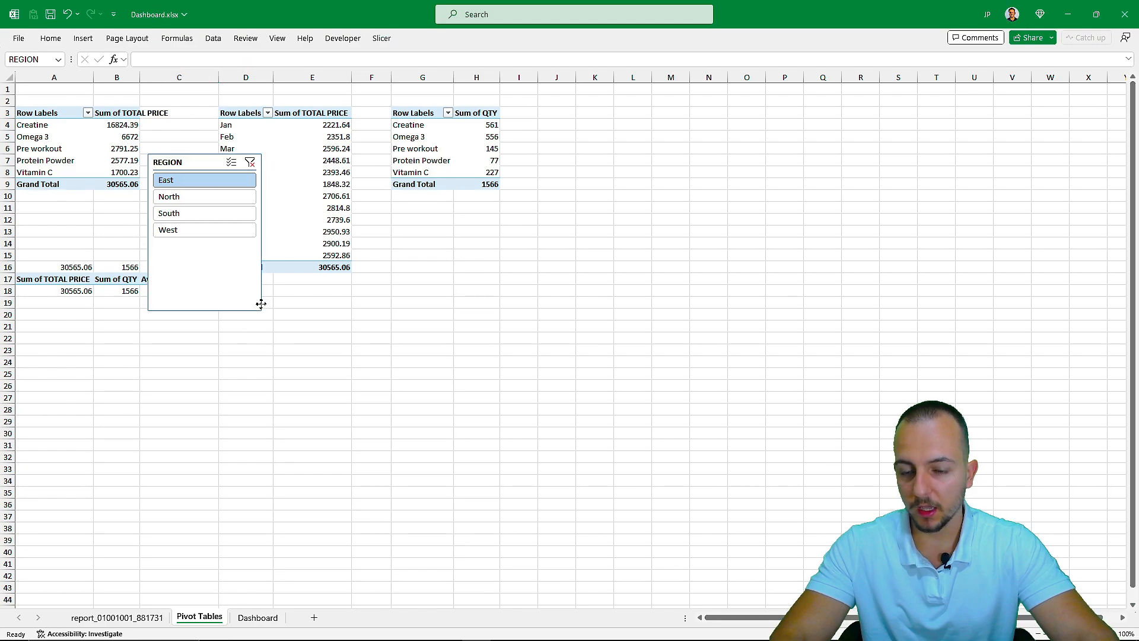
pyautogui.moveTo(259, 303); pyautogui.dragTo(357, 475)
pyautogui.click(463, 395)
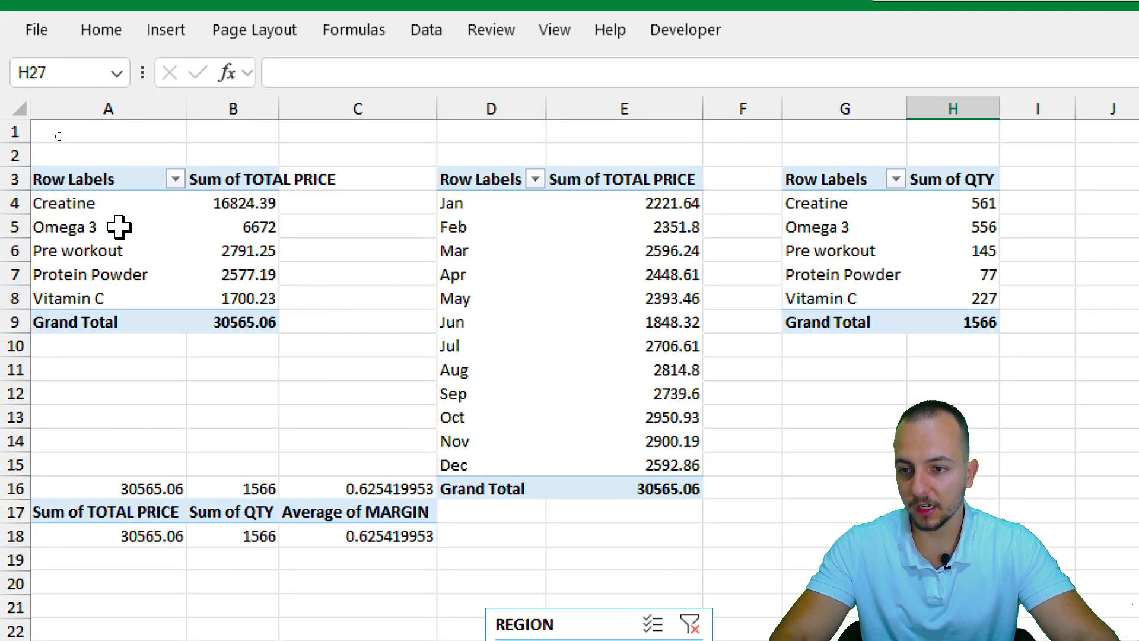
# Insert a 2-D clustered column chart from the product sales PivotTable at A3
pyautogui.click(119, 226)
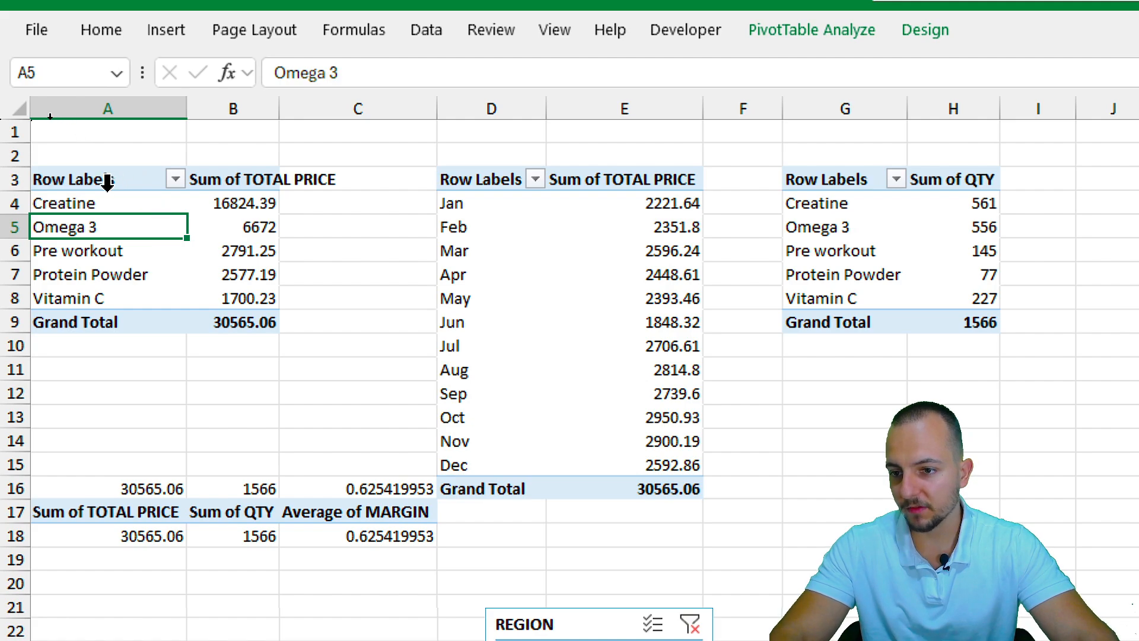
pyautogui.click(100, 182)
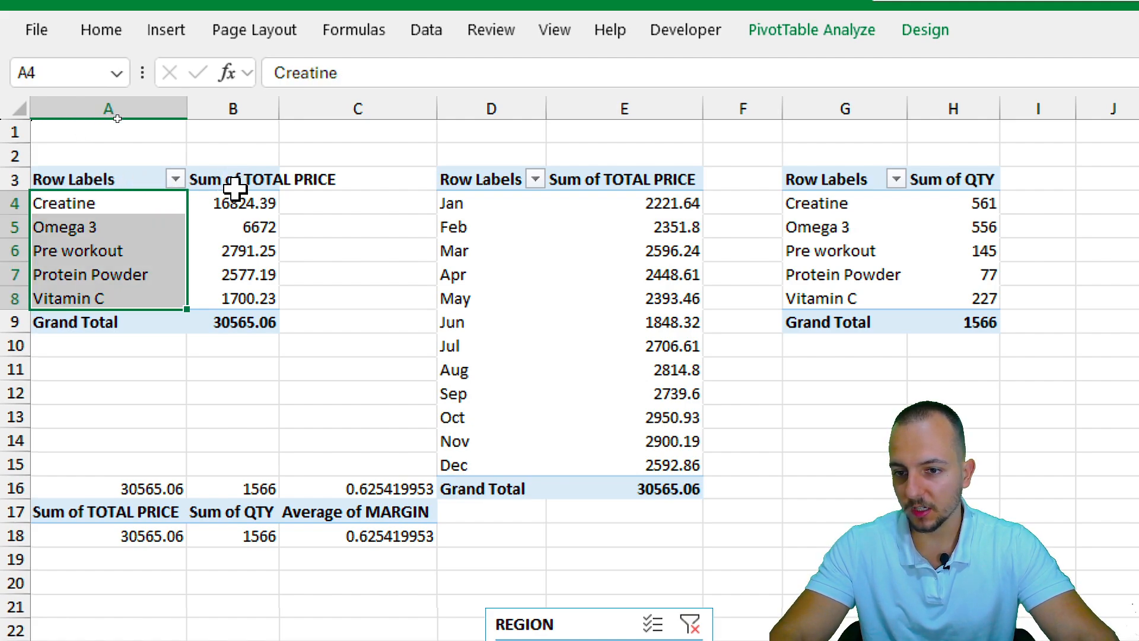
pyautogui.moveTo(234, 195); pyautogui.dragTo(228, 299)
pyautogui.click(115, 249)
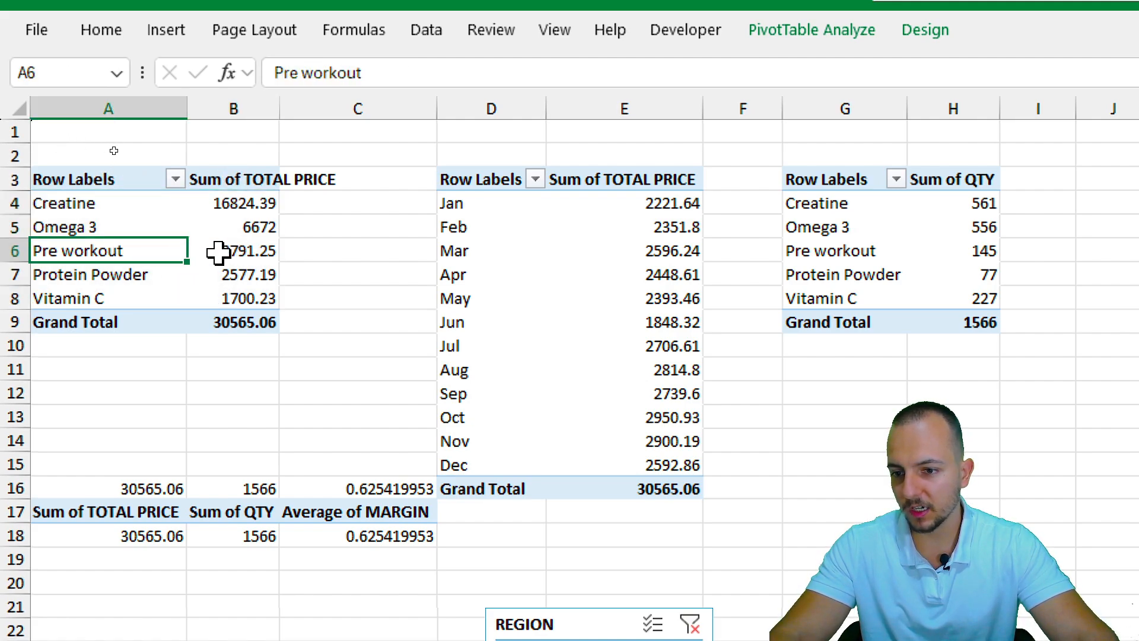
pyautogui.moveTo(235, 254)
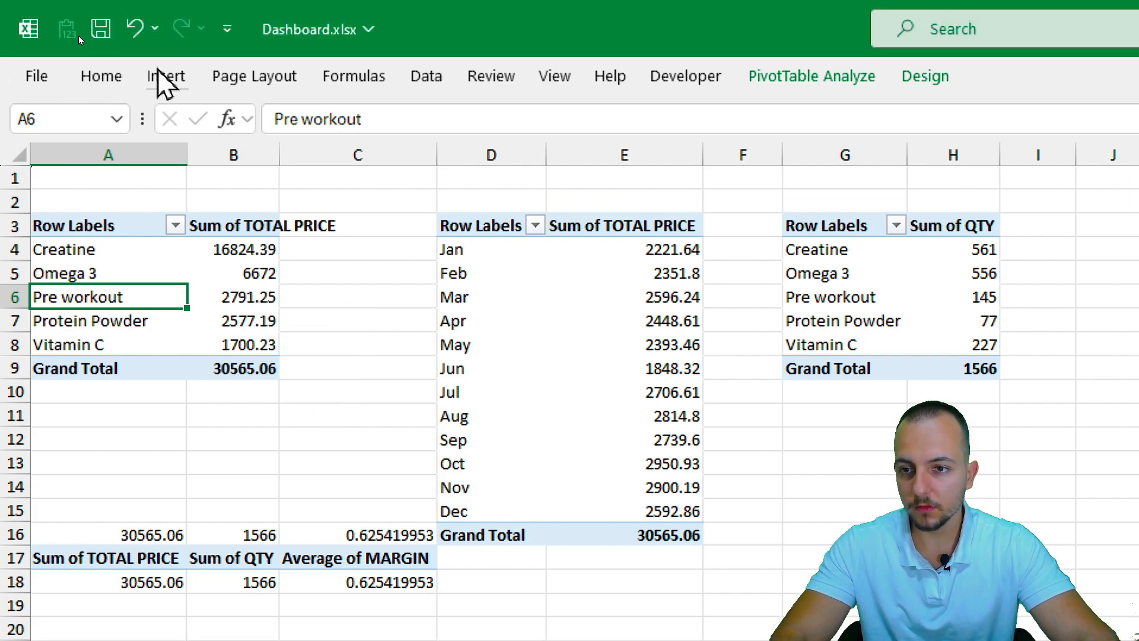
pyautogui.click(166, 29)
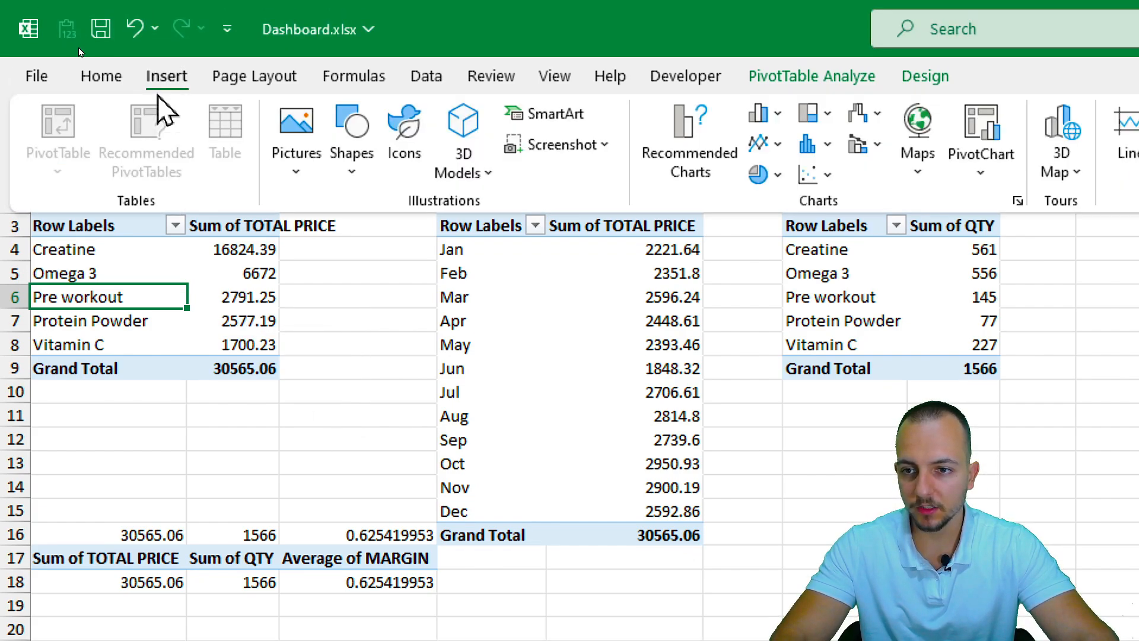
pyautogui.click(653, 112)
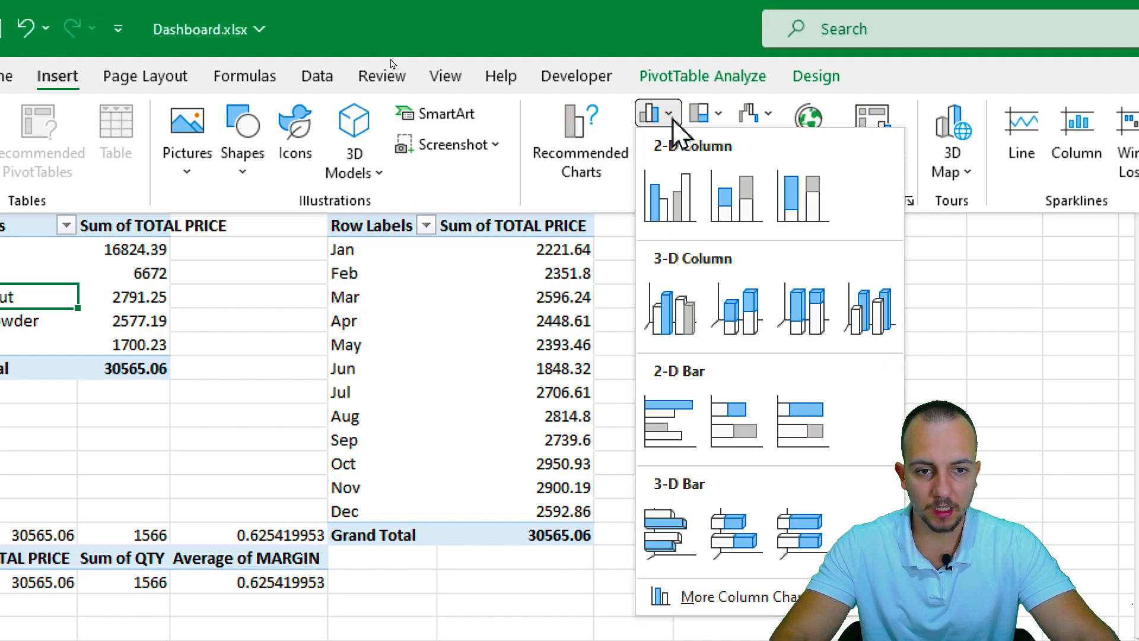
pyautogui.click(666, 192)
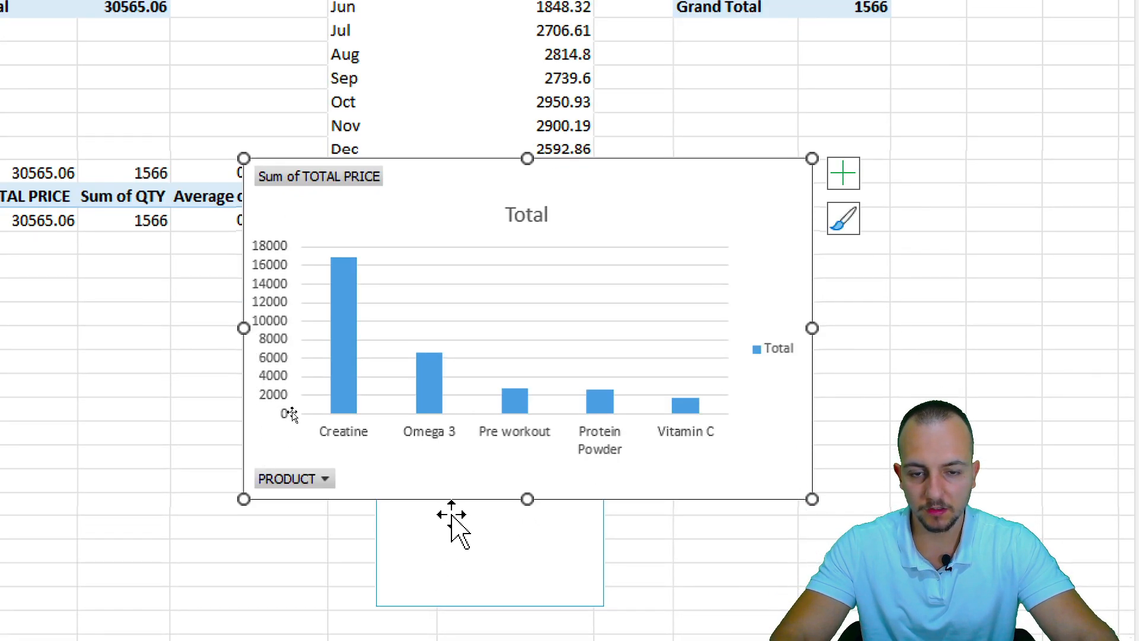
# Title the product chart "Total Sold per Product" and move it below the totals PivotTable, to about rows 26 to 40 from column A
pyautogui.click(537, 579)
pyautogui.click(537, 217)
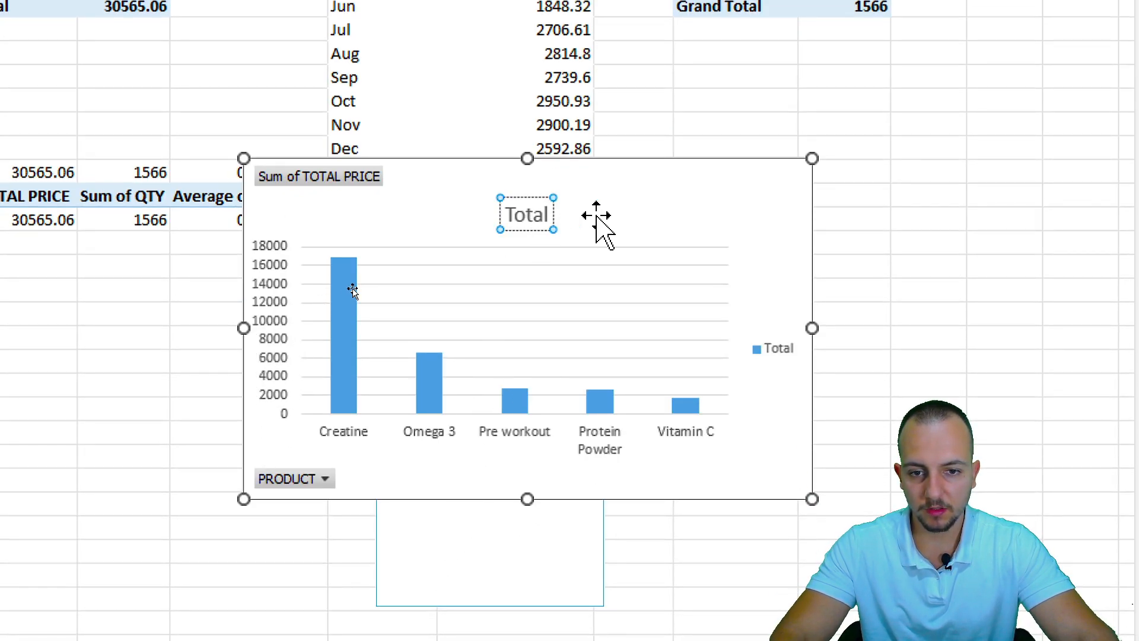
pyautogui.hotkey('ctrl', 'a')
pyautogui.write('Total So')
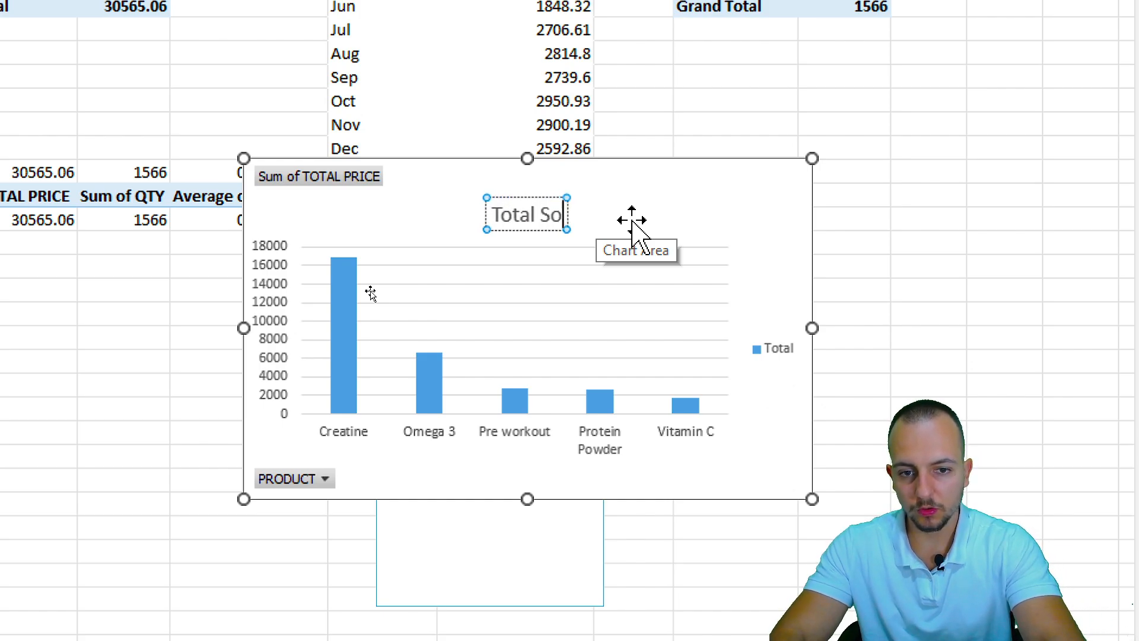
pyautogui.write('ld Per Product')
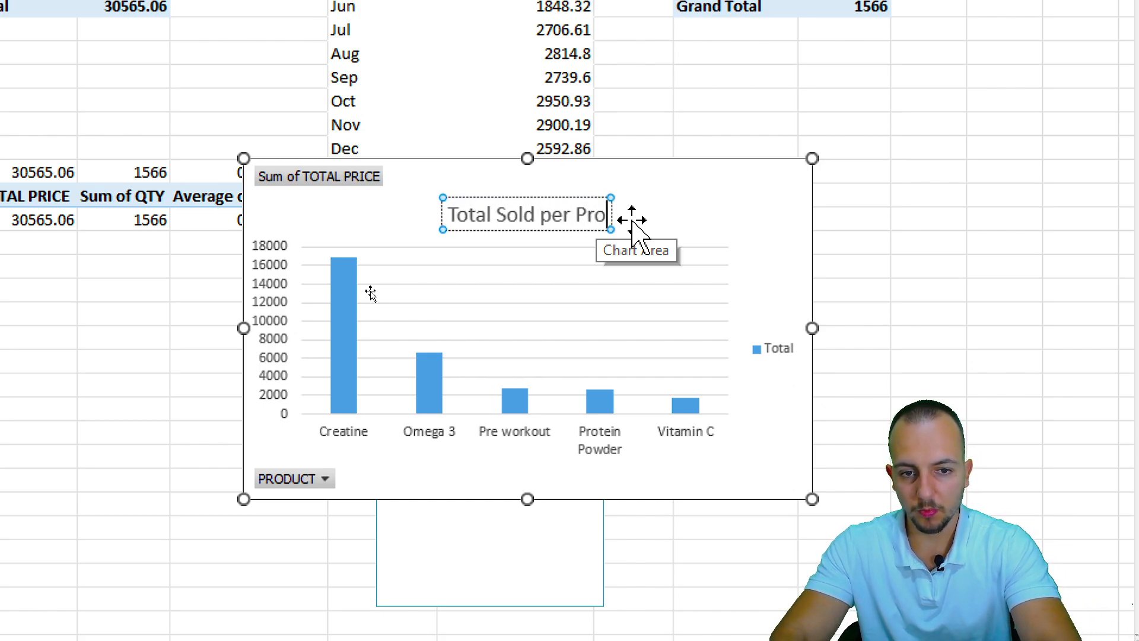
pyautogui.click(976, 248)
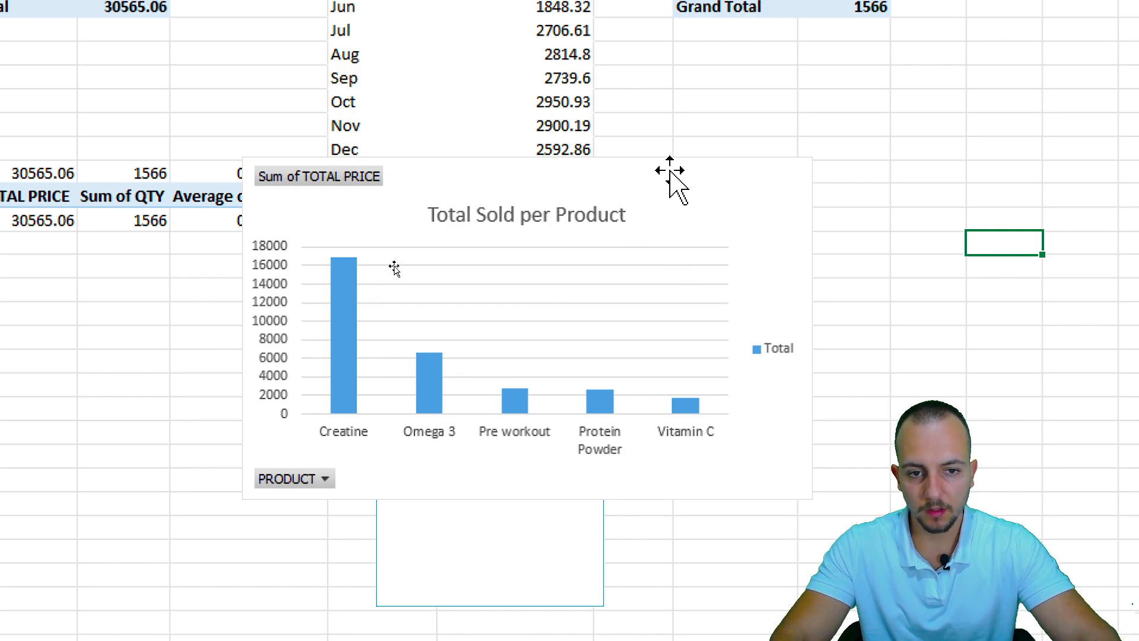
pyautogui.moveTo(669, 173); pyautogui.dragTo(354, 420)
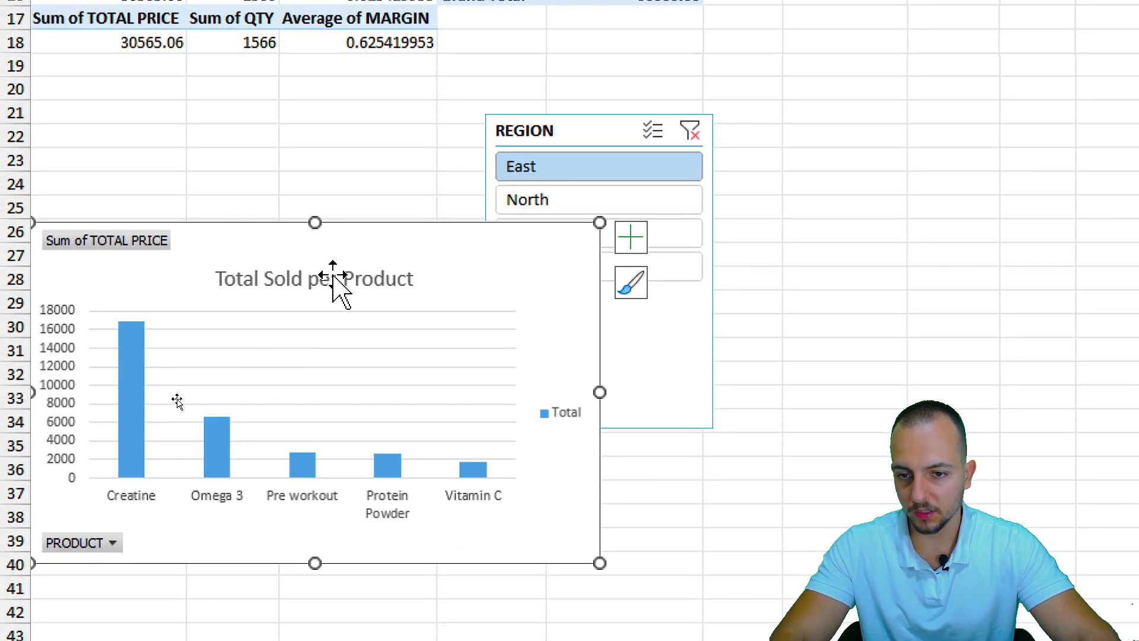
pyautogui.moveTo(396, 261); pyautogui.dragTo(404, 280)
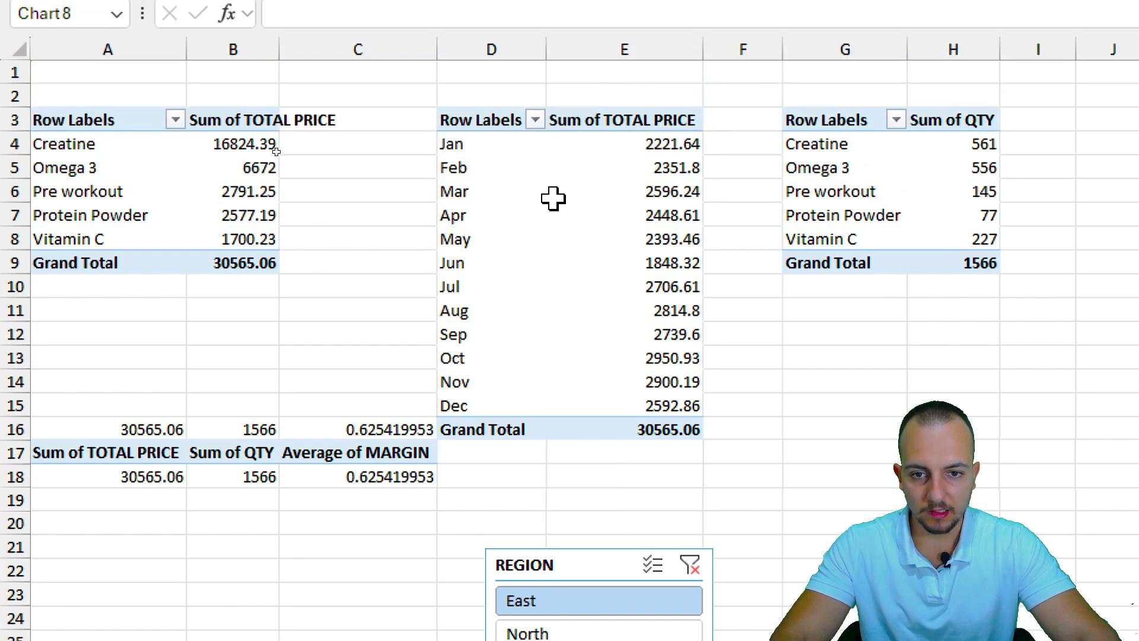
# Insert a 2-D area chart from the monthly sales PivotTable at D3
pyautogui.click(553, 198)
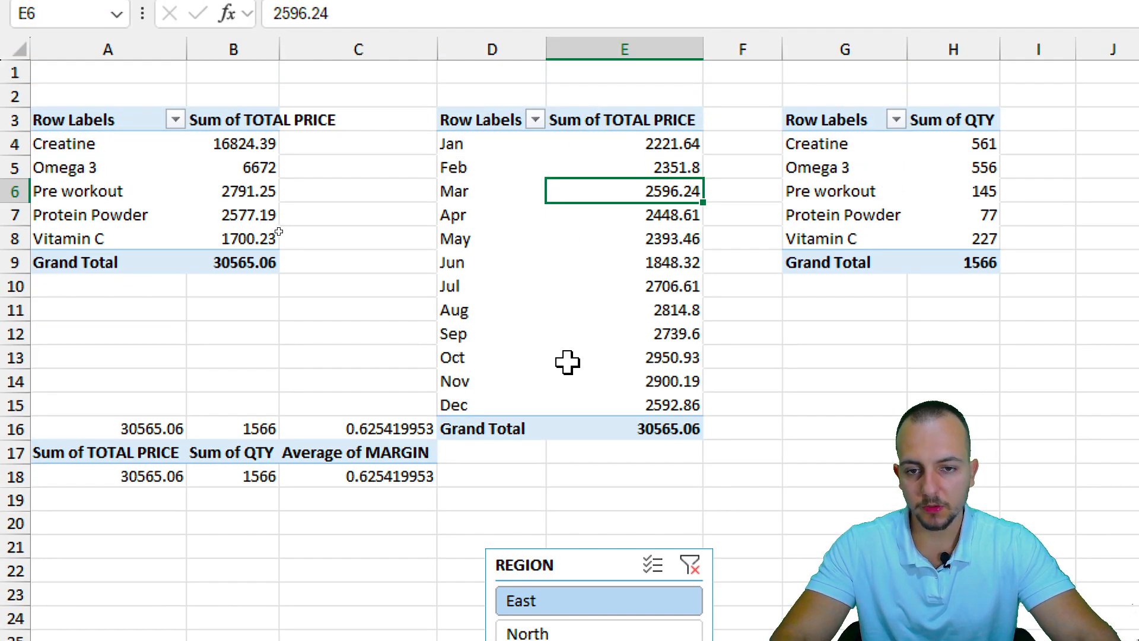
pyautogui.moveTo(501, 124); pyautogui.dragTo(642, 444)
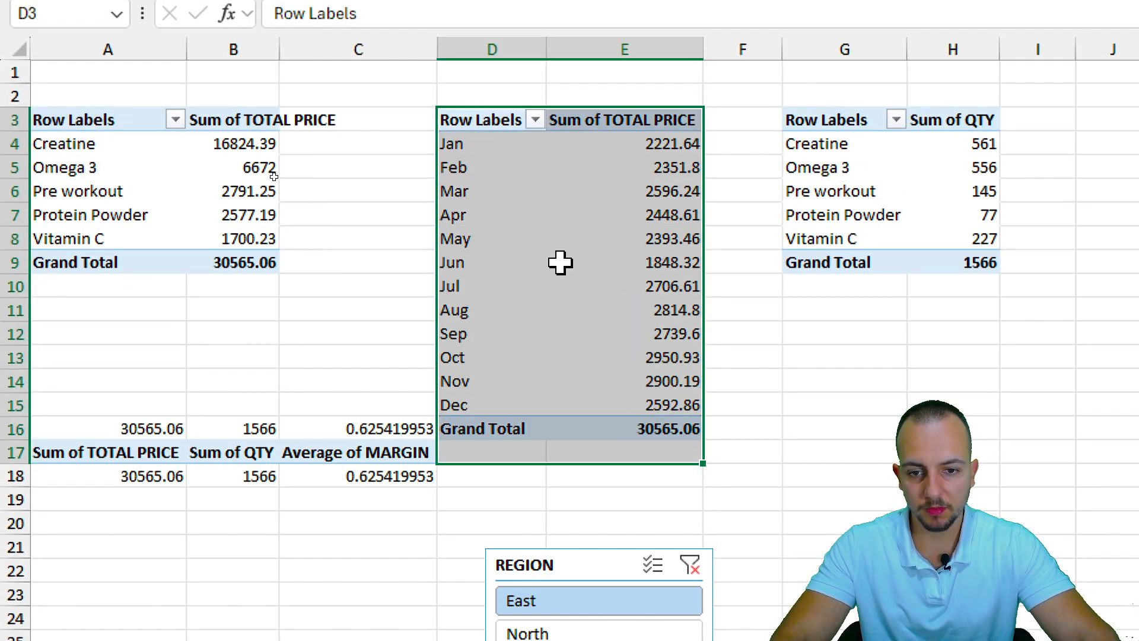
pyautogui.click(535, 229)
pyautogui.click(593, 238)
pyautogui.click(503, 152)
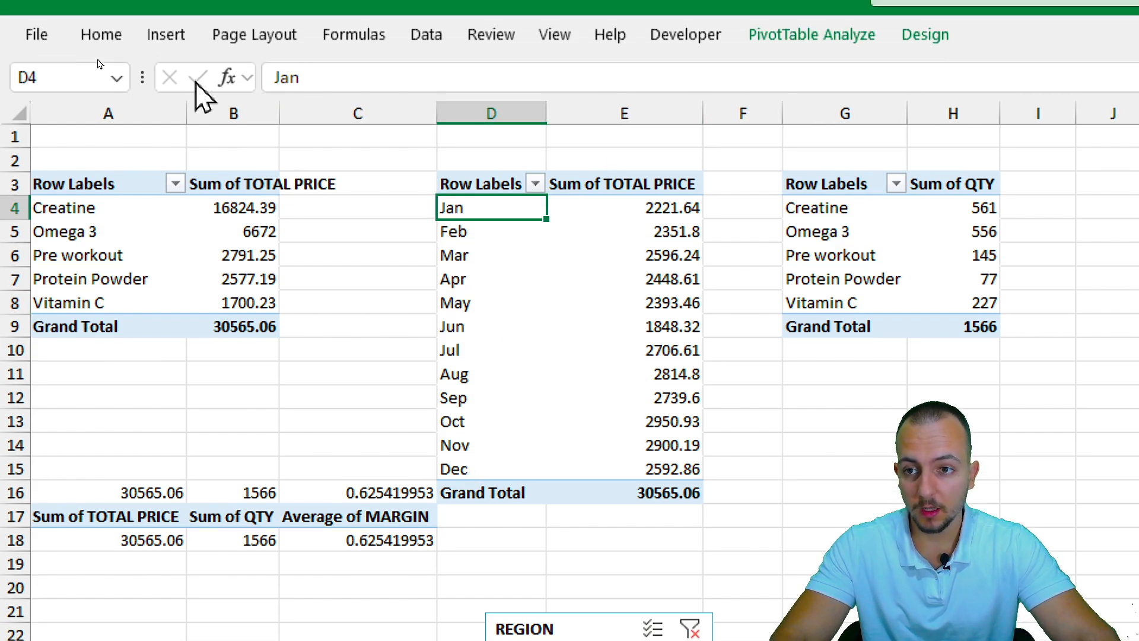
pyautogui.click(172, 31)
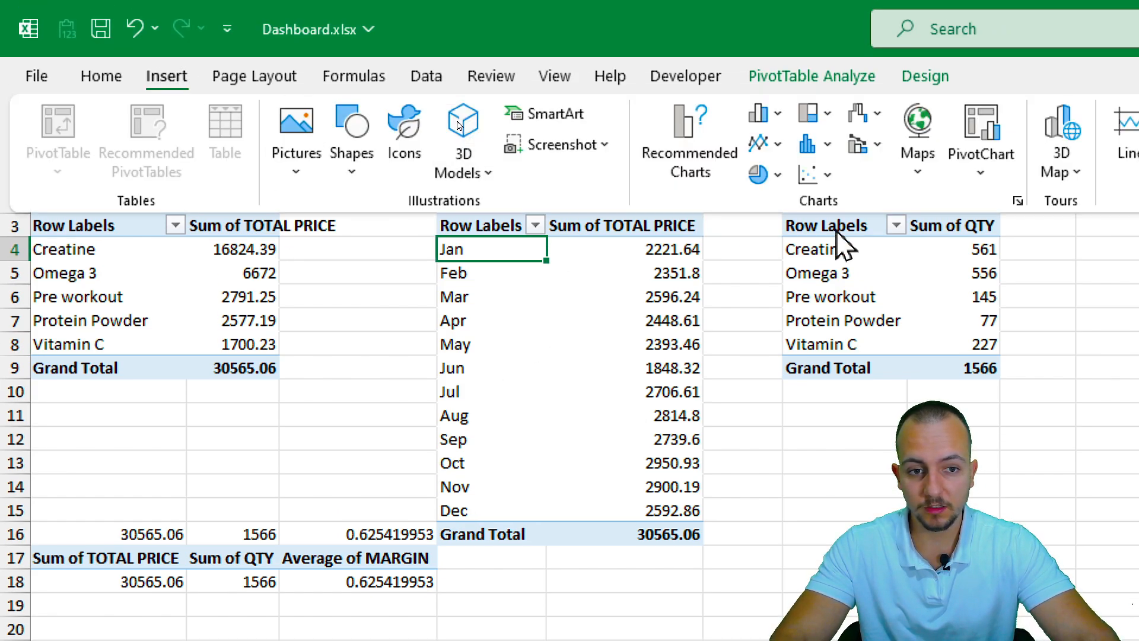
pyautogui.click(769, 145)
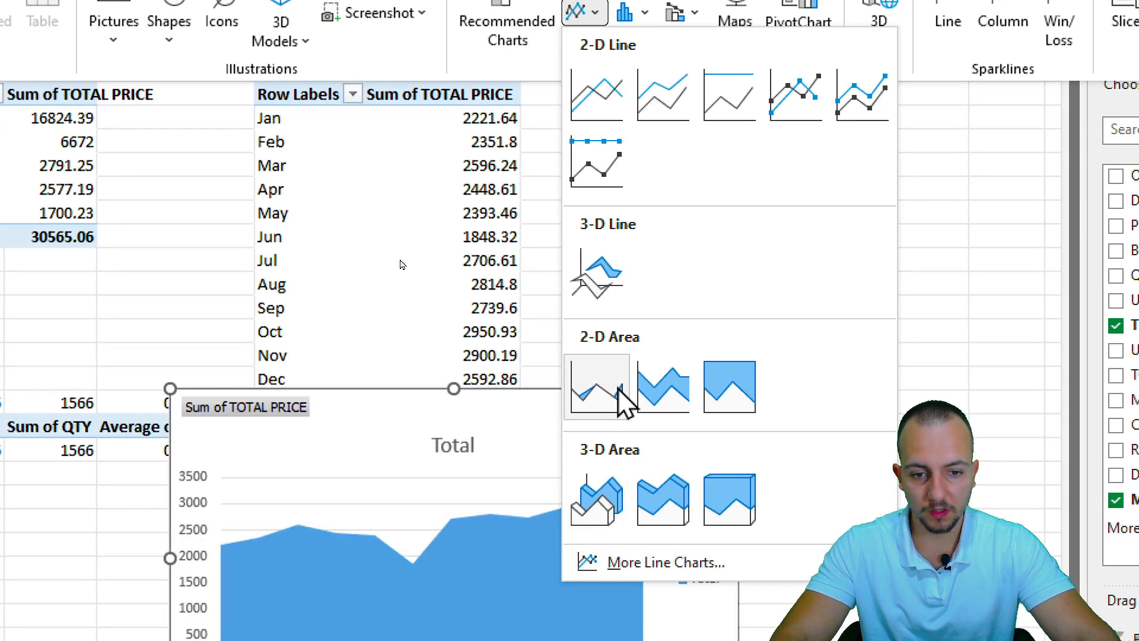
pyautogui.click(618, 389)
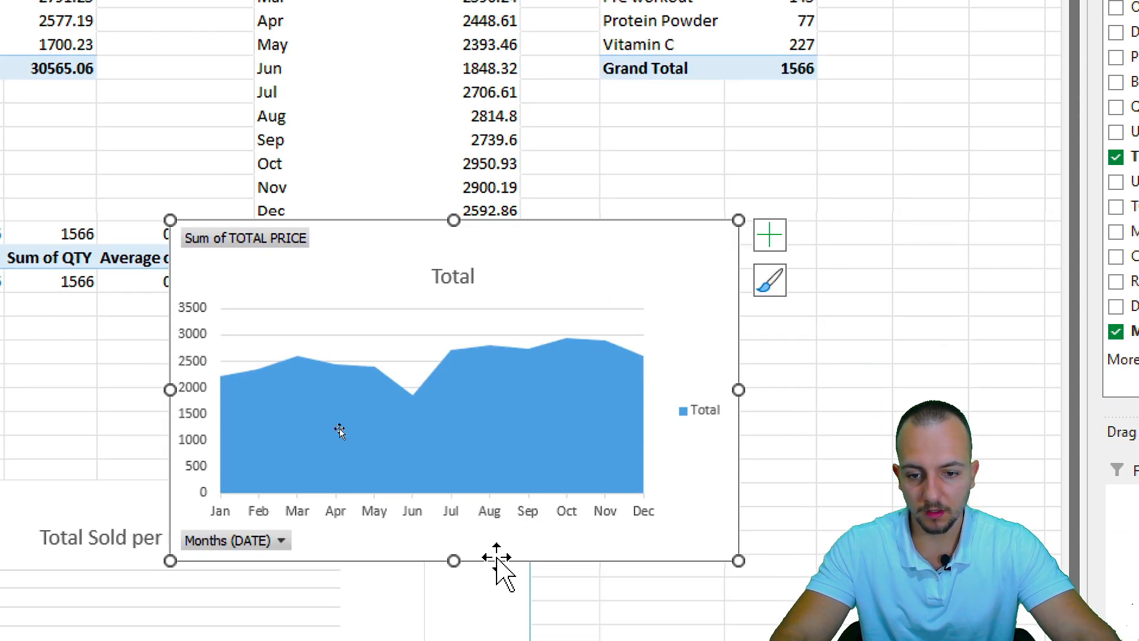
# Change the title of the monthly area chart to "Total Sold per Month"
pyautogui.click(471, 279)
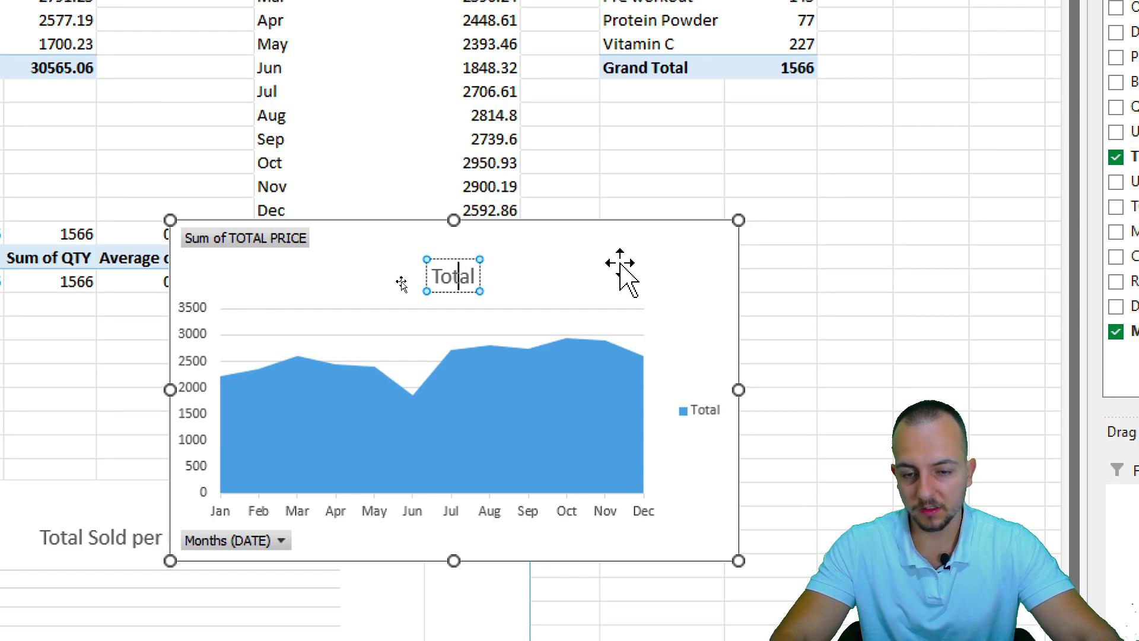
pyautogui.write('Sold per Month')
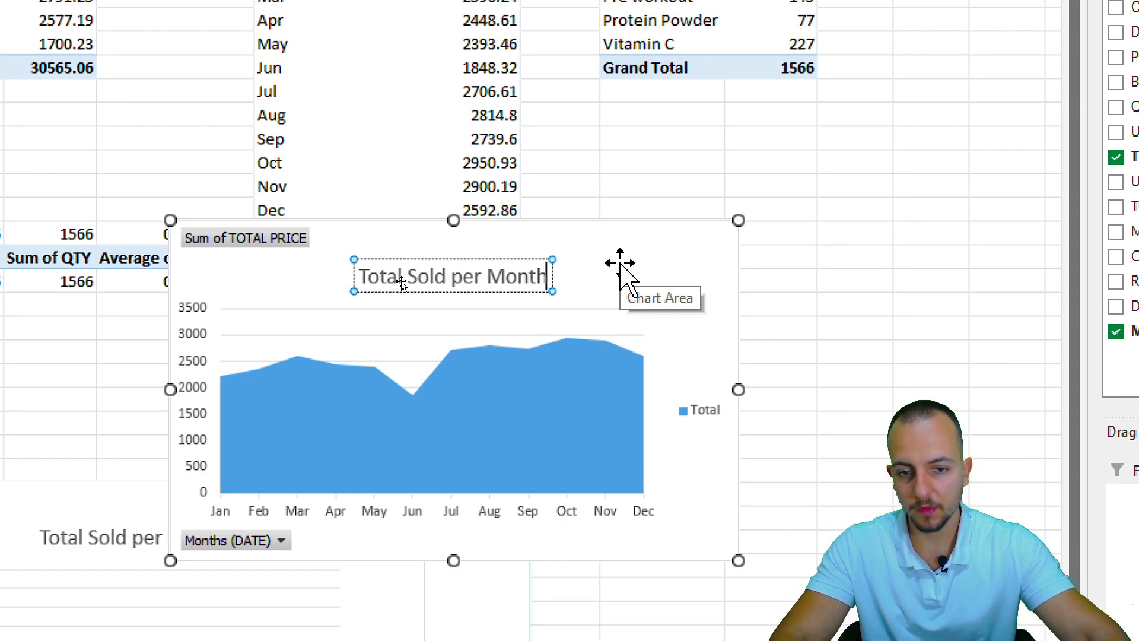
pyautogui.click(709, 157)
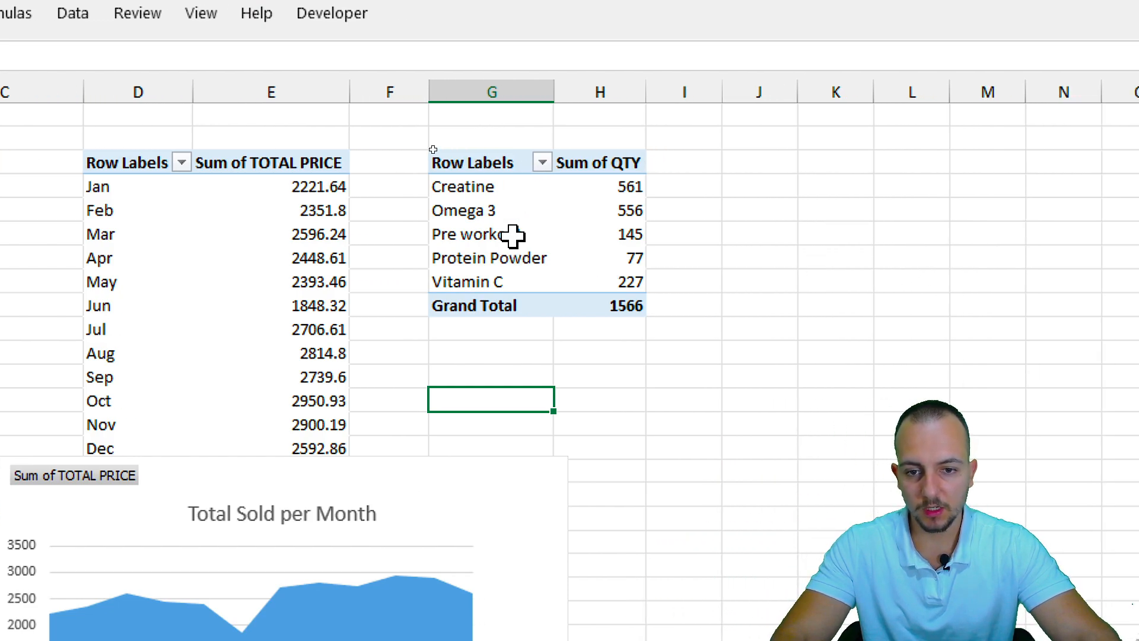
# Insert a doughnut chart from the product quantity PivotTable at G3
pyautogui.click(512, 235)
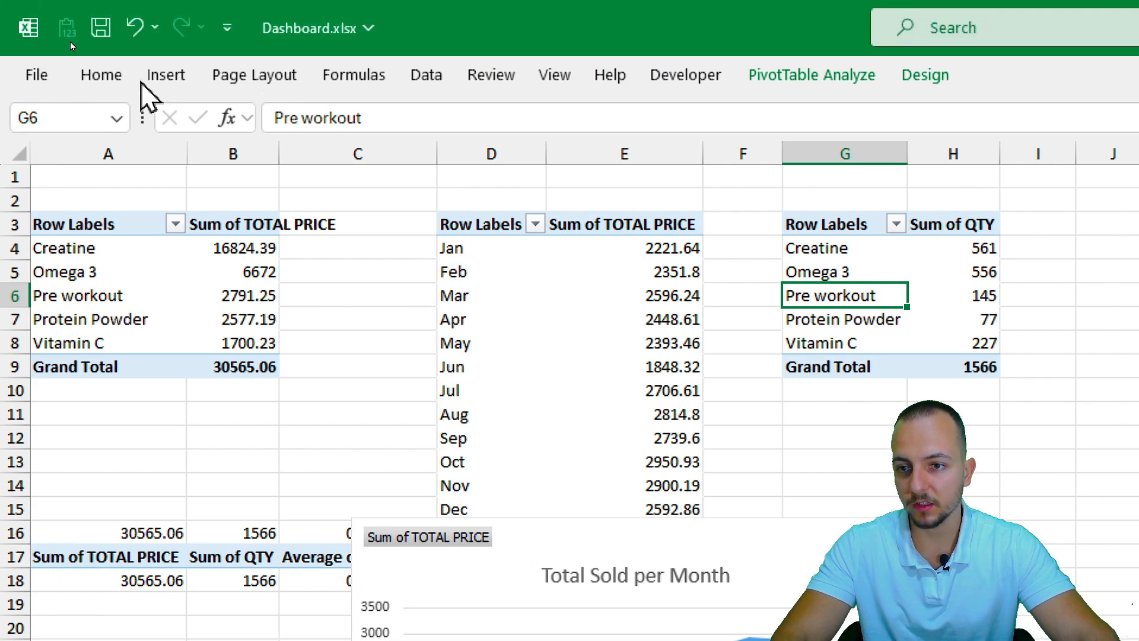
pyautogui.click(163, 73)
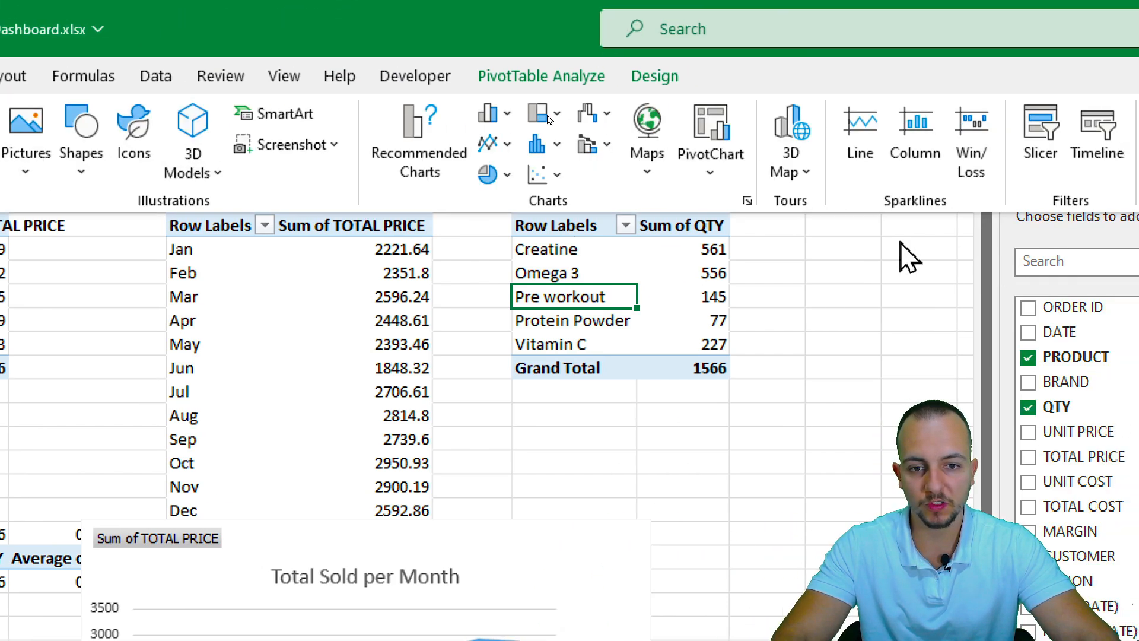
pyautogui.click(496, 174)
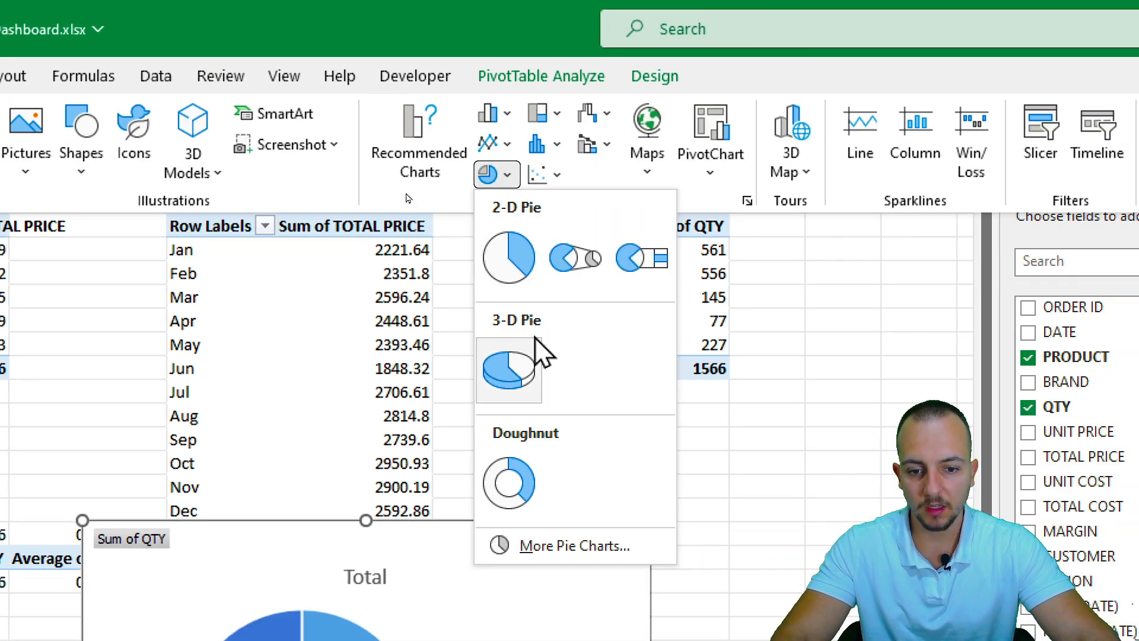
pyautogui.click(510, 482)
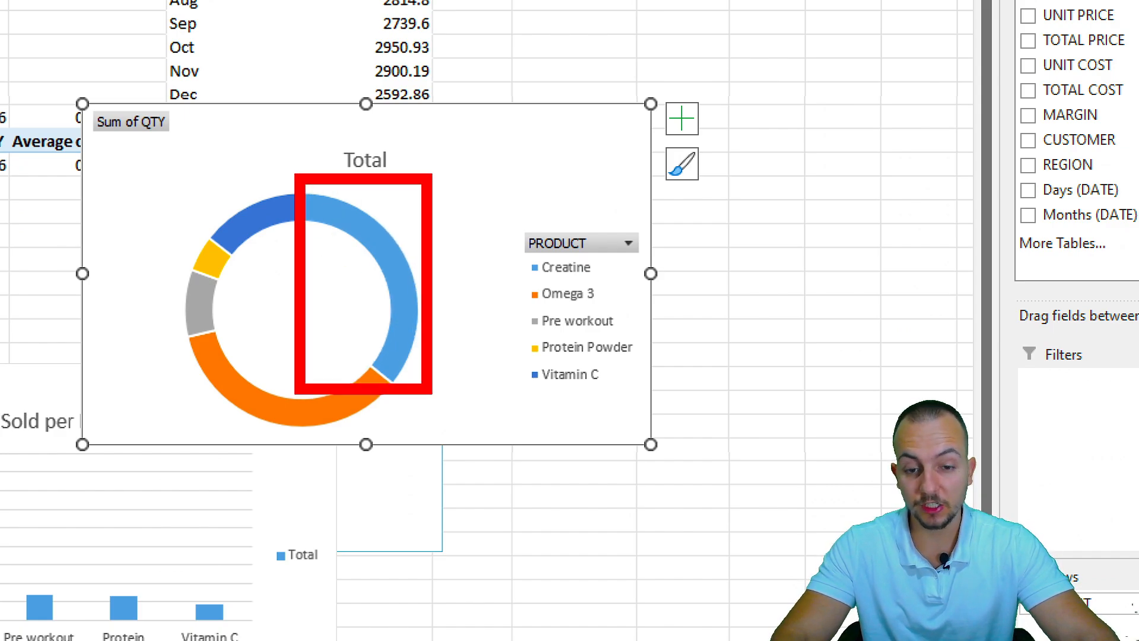
# Change the title of the doughnut chart to "Total Qty Sold per Product"
pyautogui.click(381, 161)
pyautogui.click(372, 160)
pyautogui.press('End')
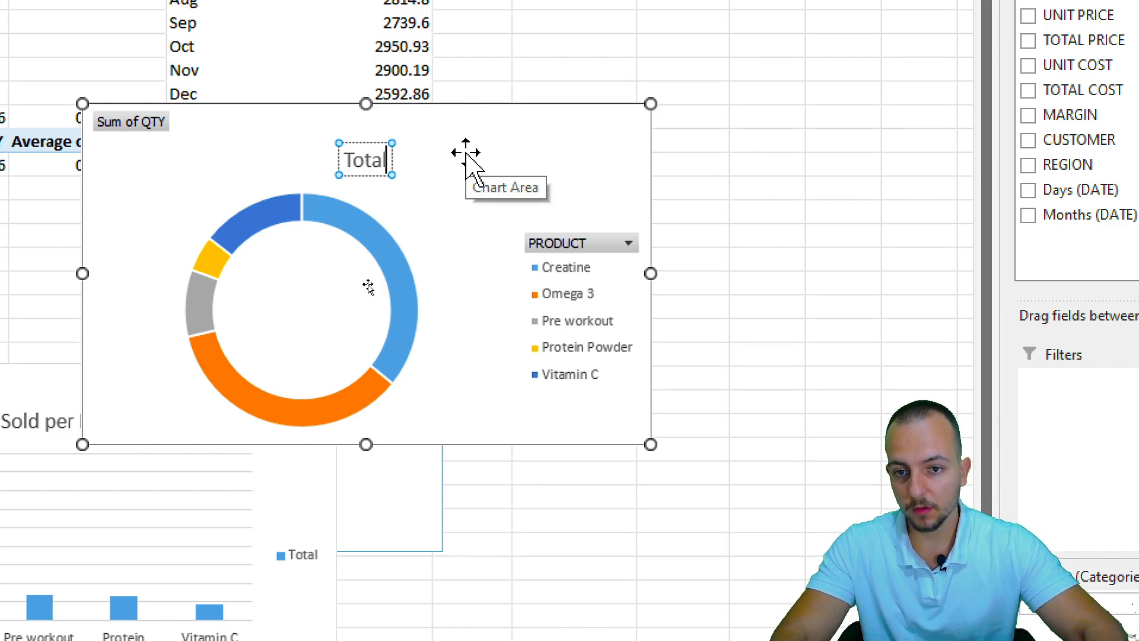
pyautogui.write('Qty So')
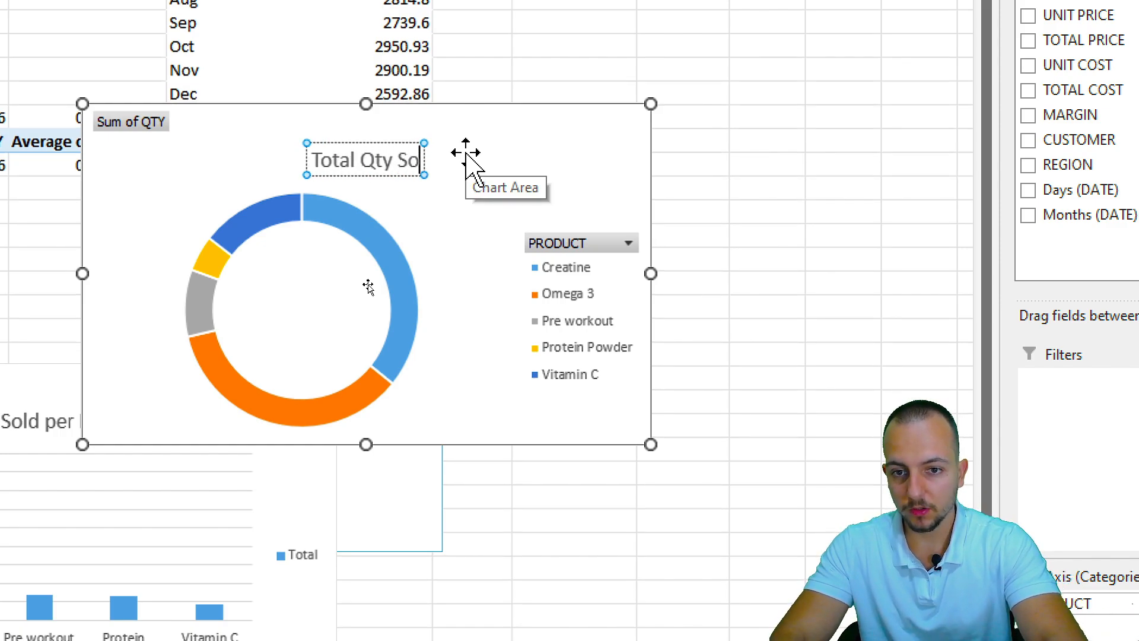
pyautogui.write('ld per Product')
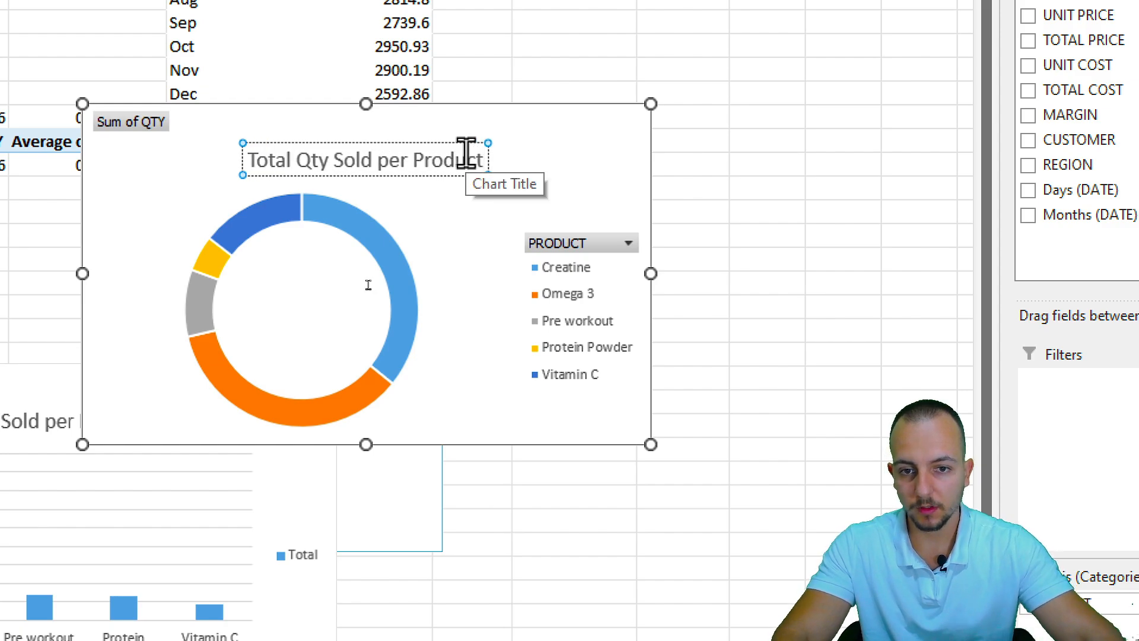
pyautogui.click(801, 222)
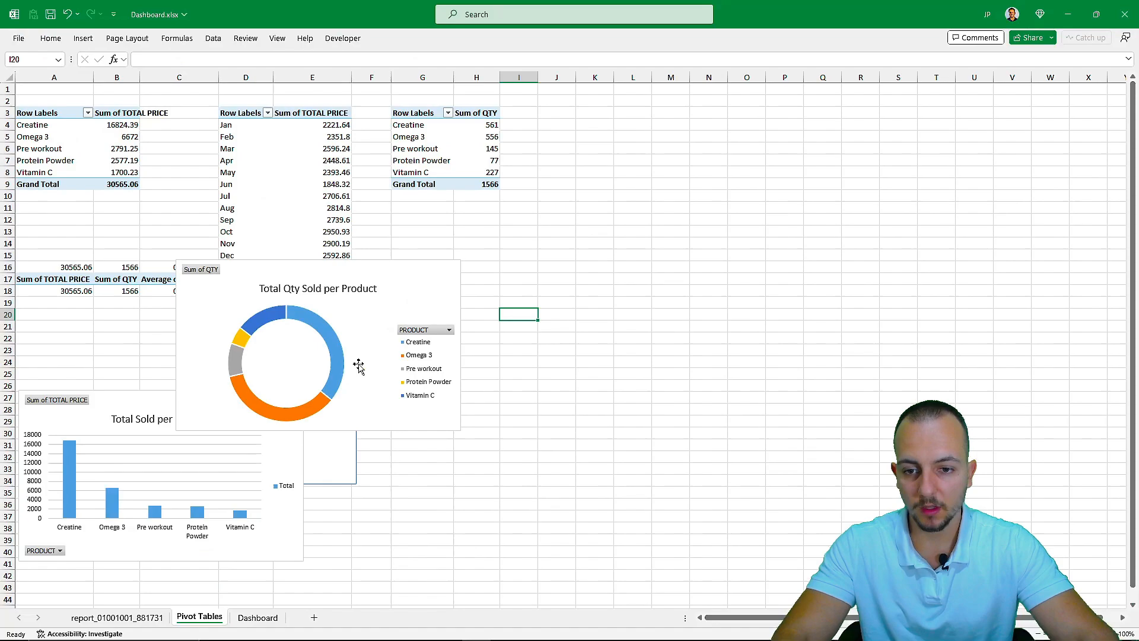
# Move the doughnut chart away from the PivotTables, place the monthly chart beside the product column chart, and close the PivotChart Fields pane
pyautogui.moveTo(454, 247); pyautogui.dragTo(1094, 220)
pyautogui.moveTo(442, 332); pyautogui.dragTo(572, 477)
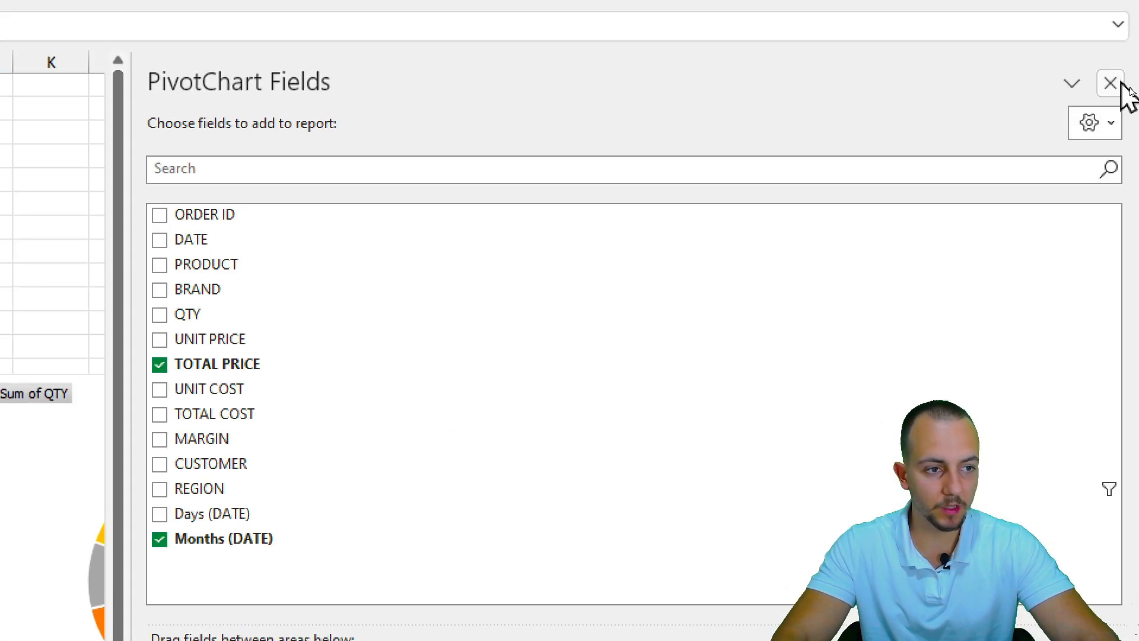
pyautogui.click(1113, 74)
pyautogui.click(589, 268)
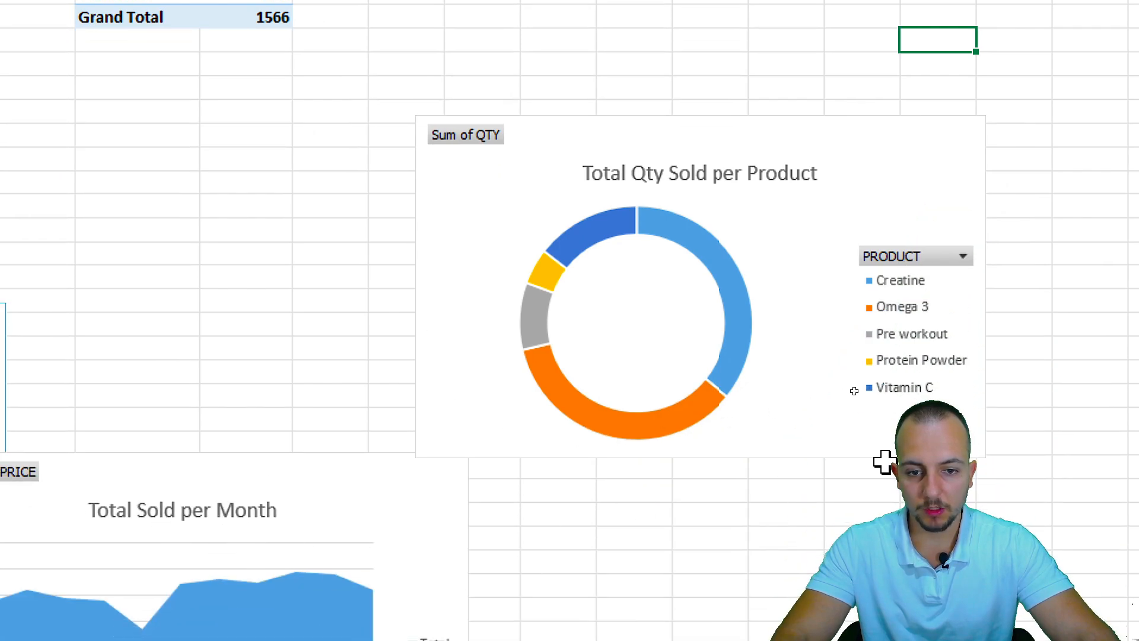
# Cut all three charts together with the REGION slicer from the Pivot Tables sheet and paste them onto the Dashboard sheet
pyautogui.click(882, 359)
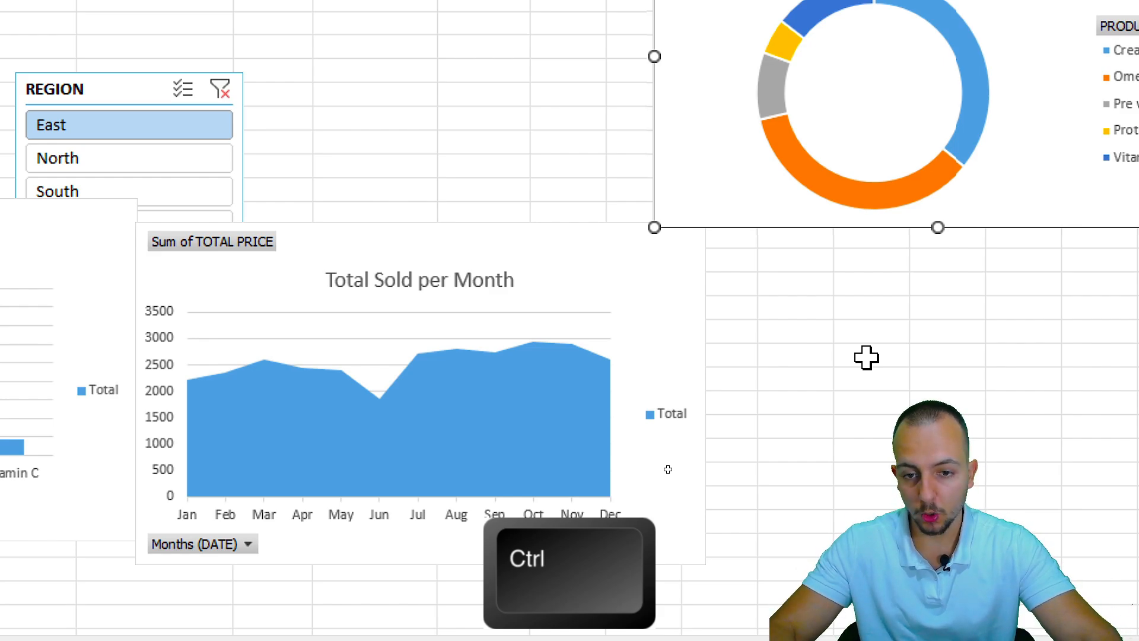
pyautogui.keyDown('ctrl'); pyautogui.click(531, 434); pyautogui.keyUp('ctrl')
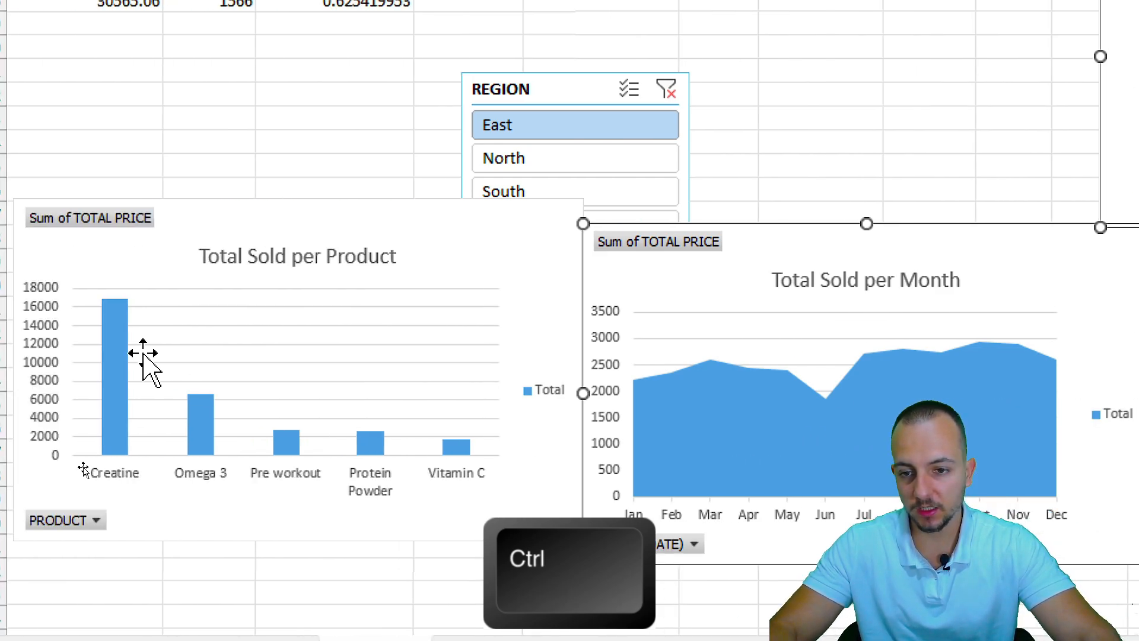
pyautogui.keyDown('ctrl'); pyautogui.click(483, 273); pyautogui.keyUp('ctrl')
pyautogui.keyDown('ctrl'); pyautogui.click(547, 155); pyautogui.keyUp('ctrl')
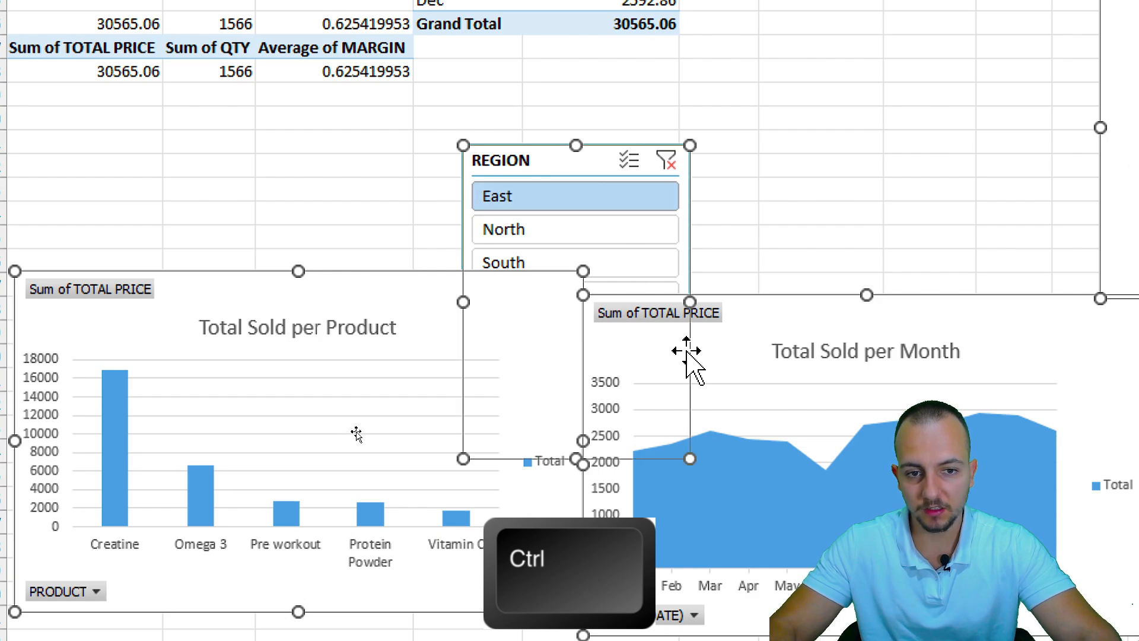
pyautogui.rightClick(414, 317)
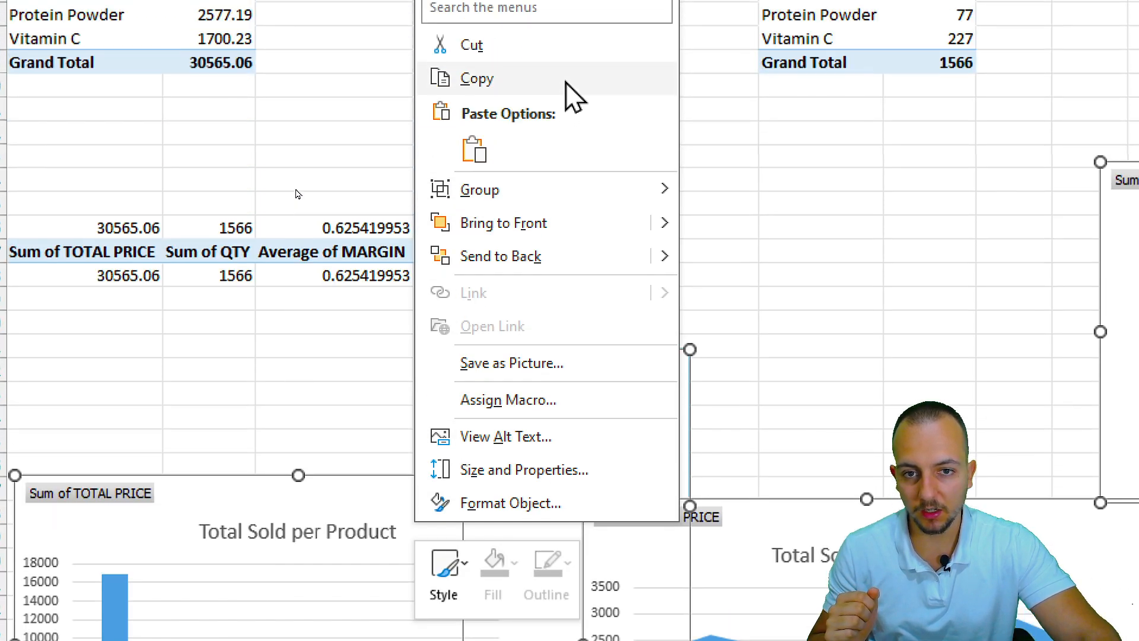
pyautogui.click(471, 92)
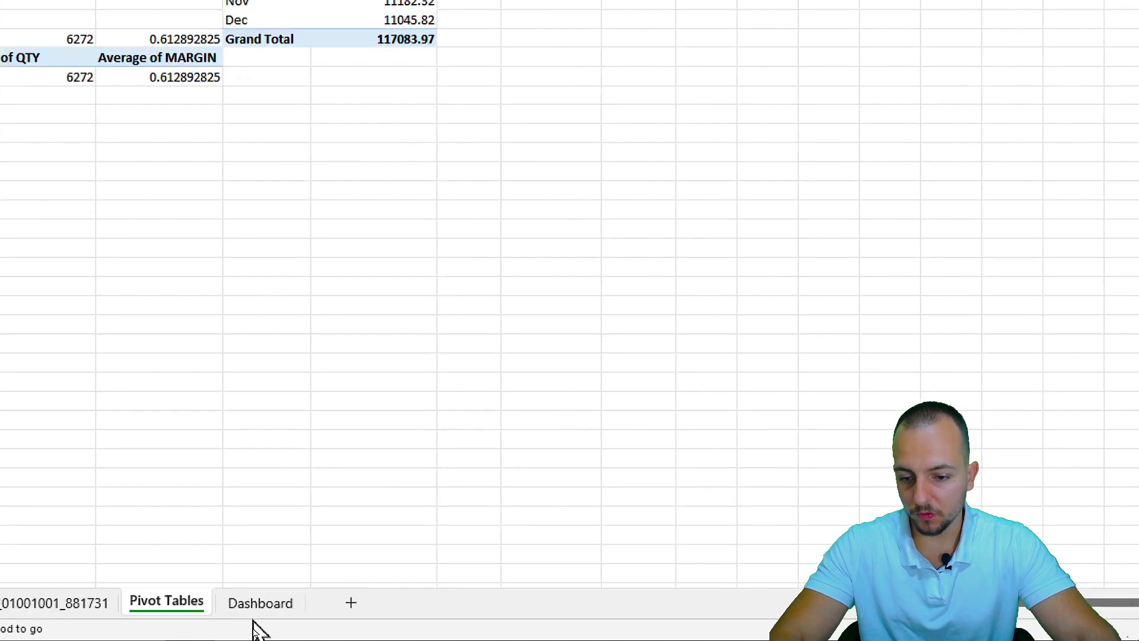
pyautogui.click(261, 604)
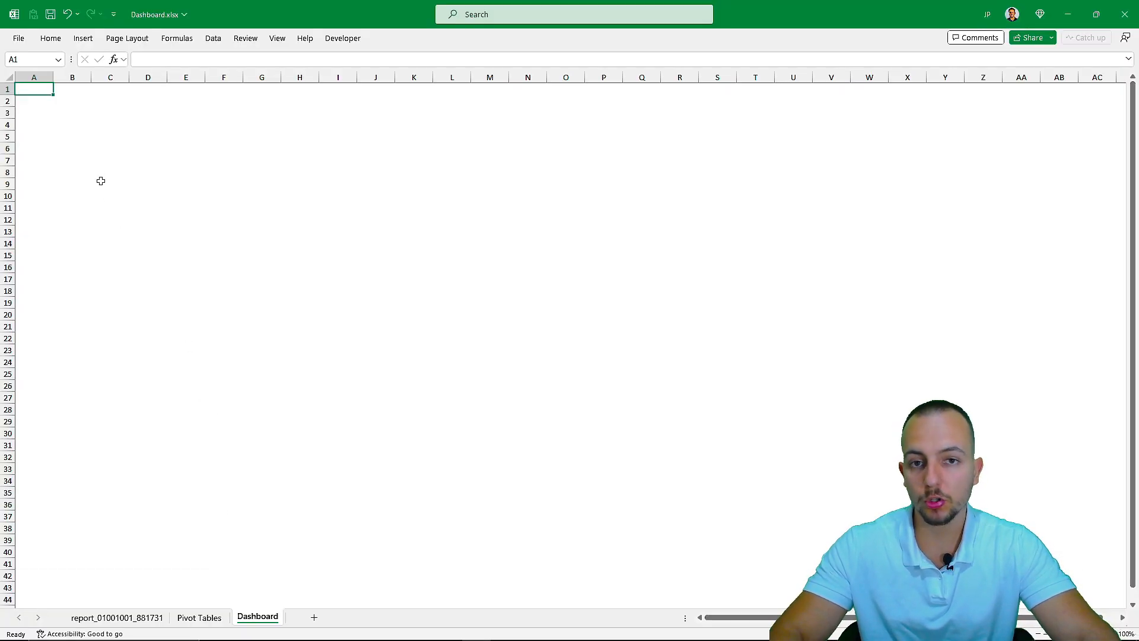
pyautogui.hotkey('ctrl', 'v')
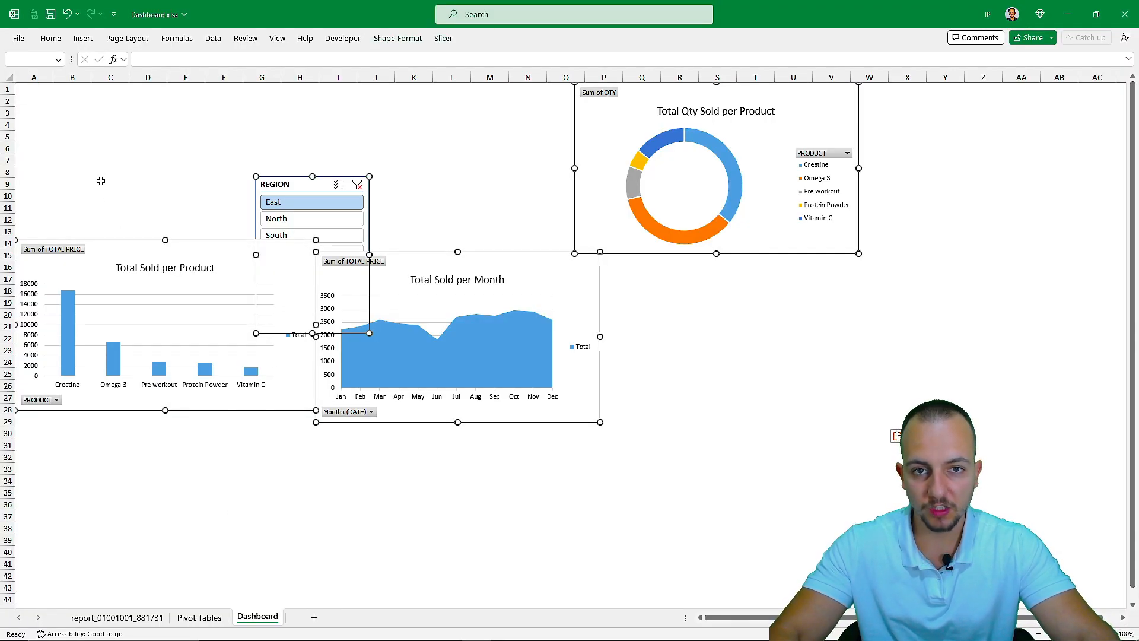
# Spread the pasted items apart on the Dashboard sheet, with the REGION slicer at about I4:L17 and the monthly chart at about K24:R38
pyautogui.moveTo(424, 267); pyautogui.dragTo(495, 351)
pyautogui.click(491, 255)
pyautogui.moveTo(386, 267); pyautogui.dragTo(389, 135)
pyautogui.moveTo(491, 341); pyautogui.dragTo(530, 367)
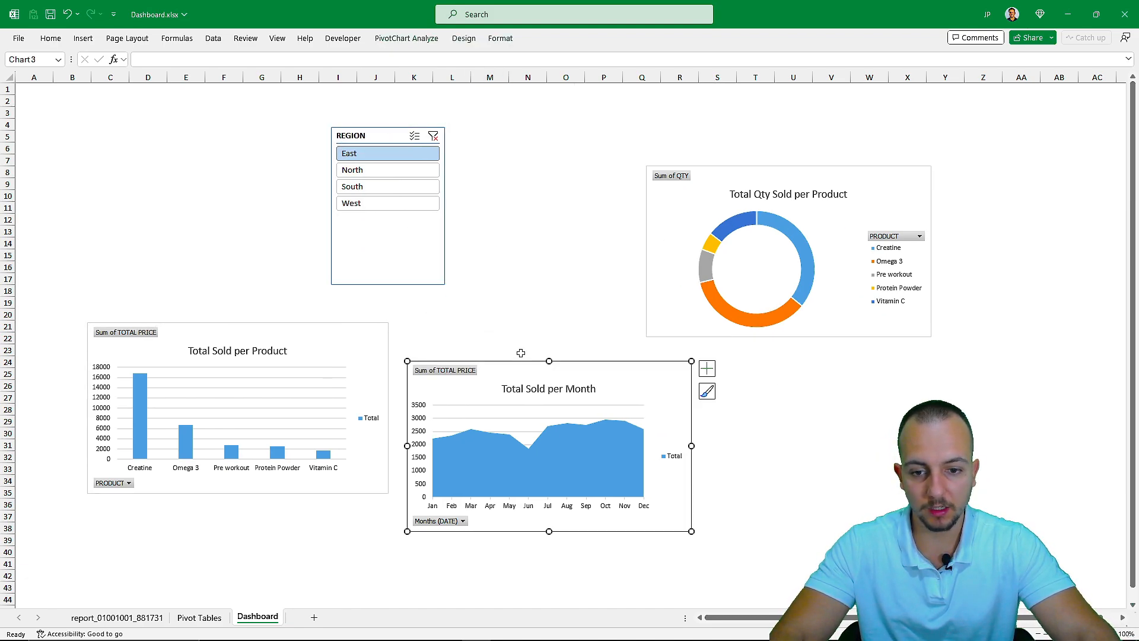
pyautogui.click(525, 316)
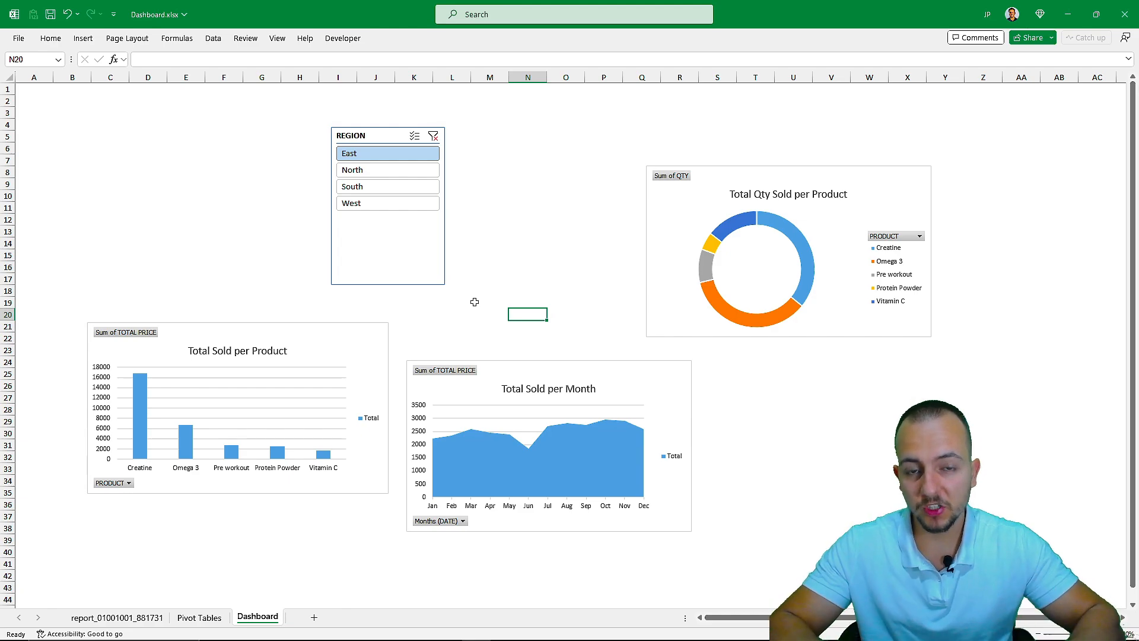
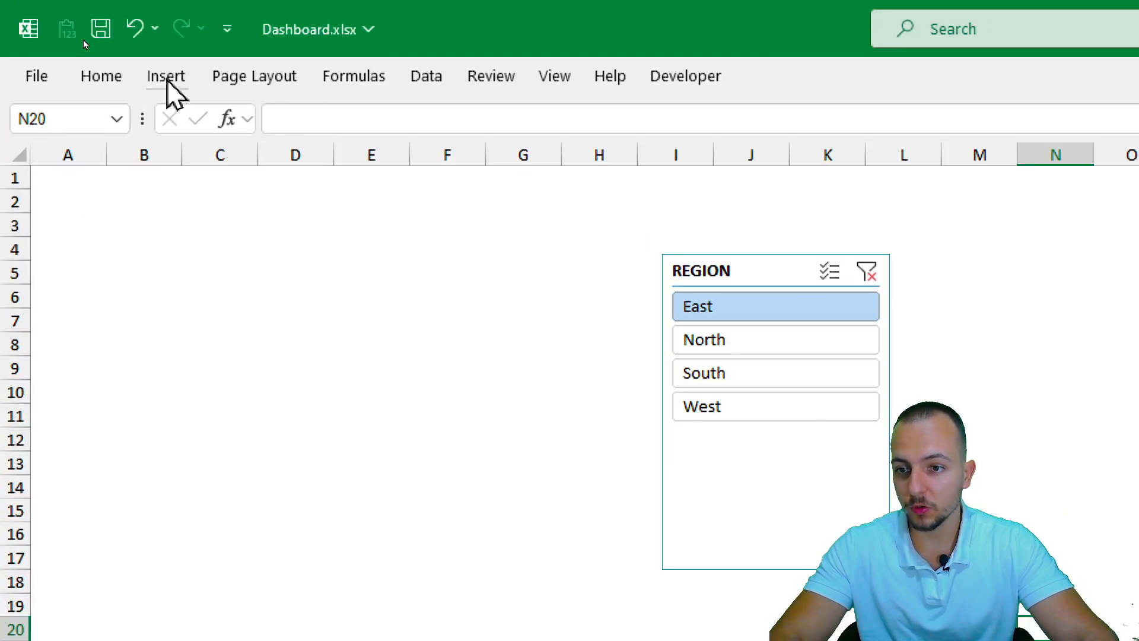
# Draw a rounded-corner rectangle on the Dashboard sheet, covering about B6 to E11
pyautogui.click(167, 89)
pyautogui.click(361, 176)
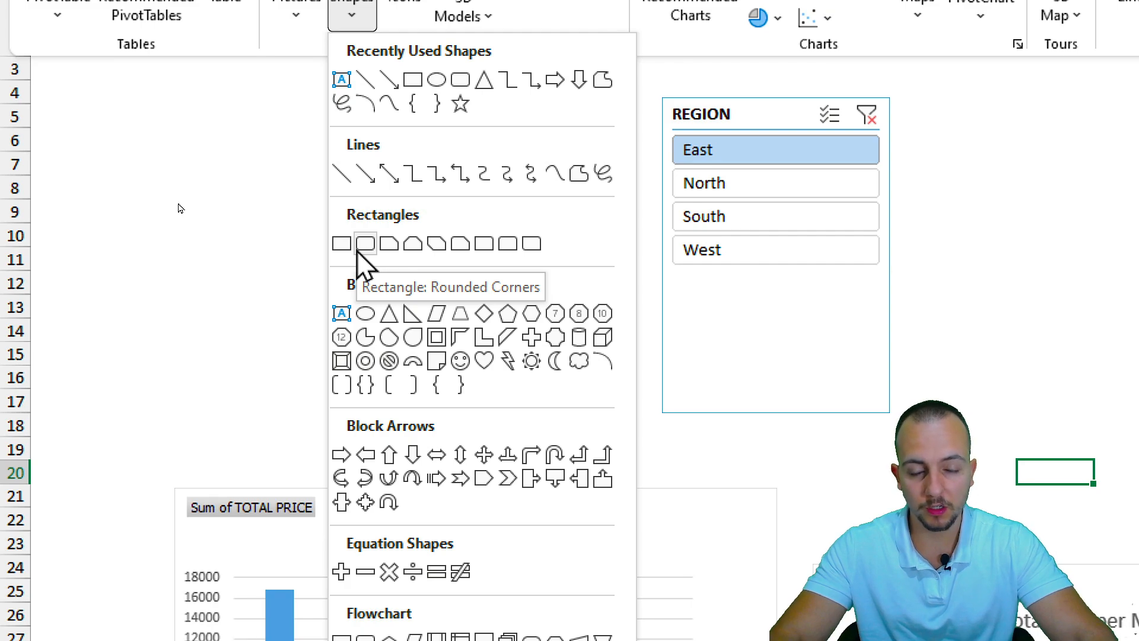
pyautogui.click(359, 250)
pyautogui.moveTo(101, 136)
pyautogui.mouseDown()
pyautogui.moveTo(404, 305)
pyautogui.moveTo(425, 282)
pyautogui.moveTo(372, 285)
pyautogui.moveTo(392, 272)
pyautogui.mouseUp()
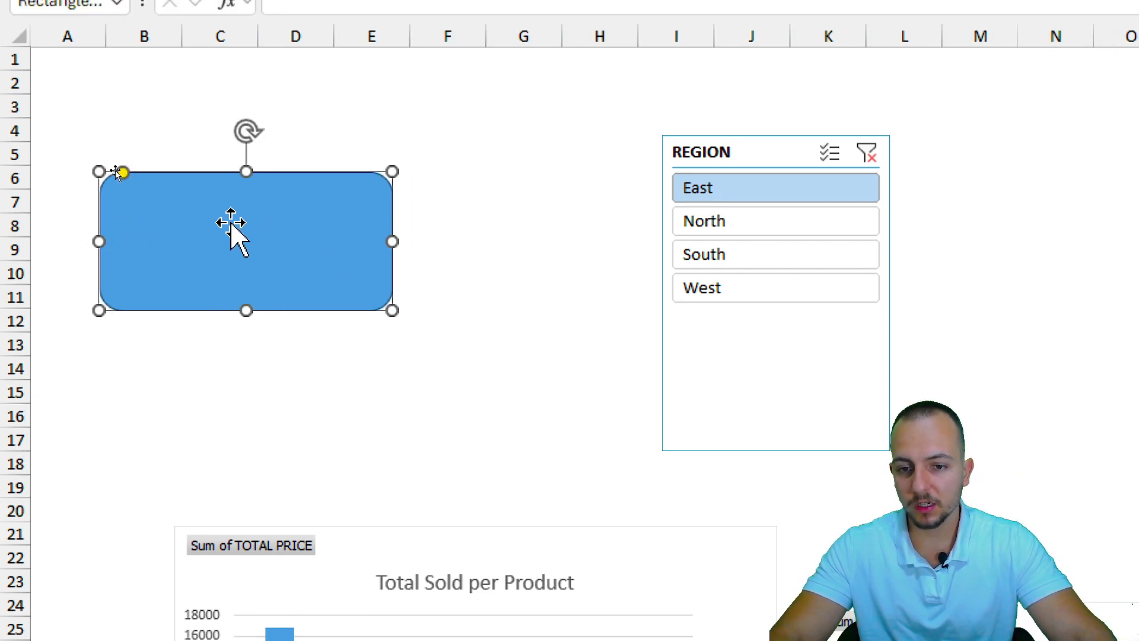
pyautogui.moveTo(394, 307); pyautogui.dragTo(366, 303)
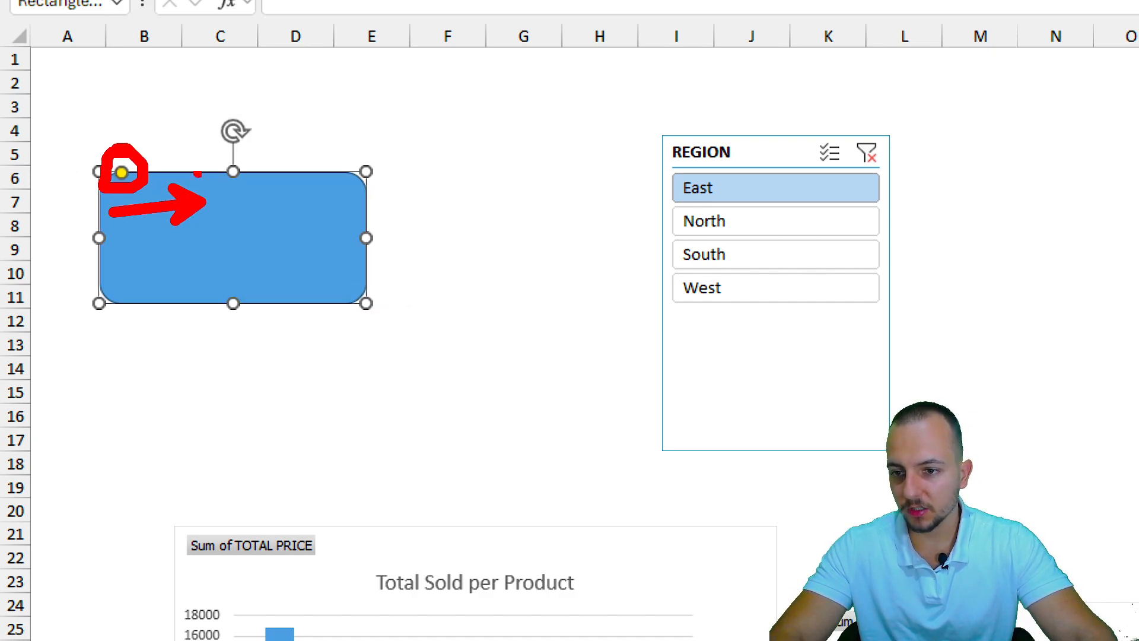
# Reduce the corner rounding of the rectangle to a slight curve
pyautogui.moveTo(122, 172); pyautogui.dragTo(287, 173)
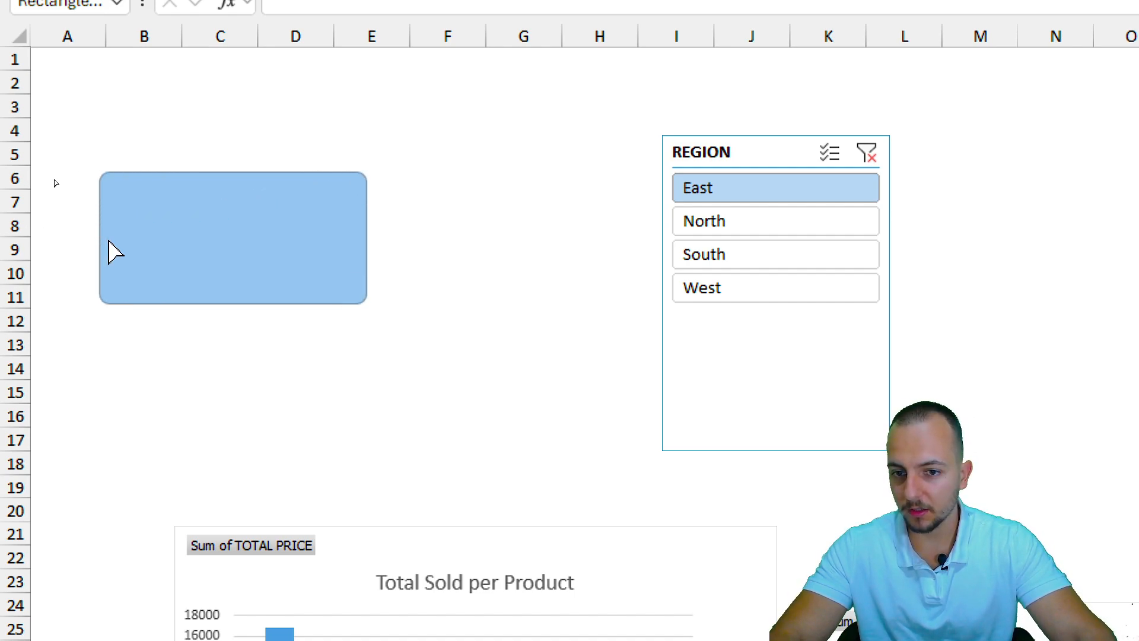
pyautogui.moveTo(109, 242); pyautogui.dragTo(111, 242)
pyautogui.click(135, 493)
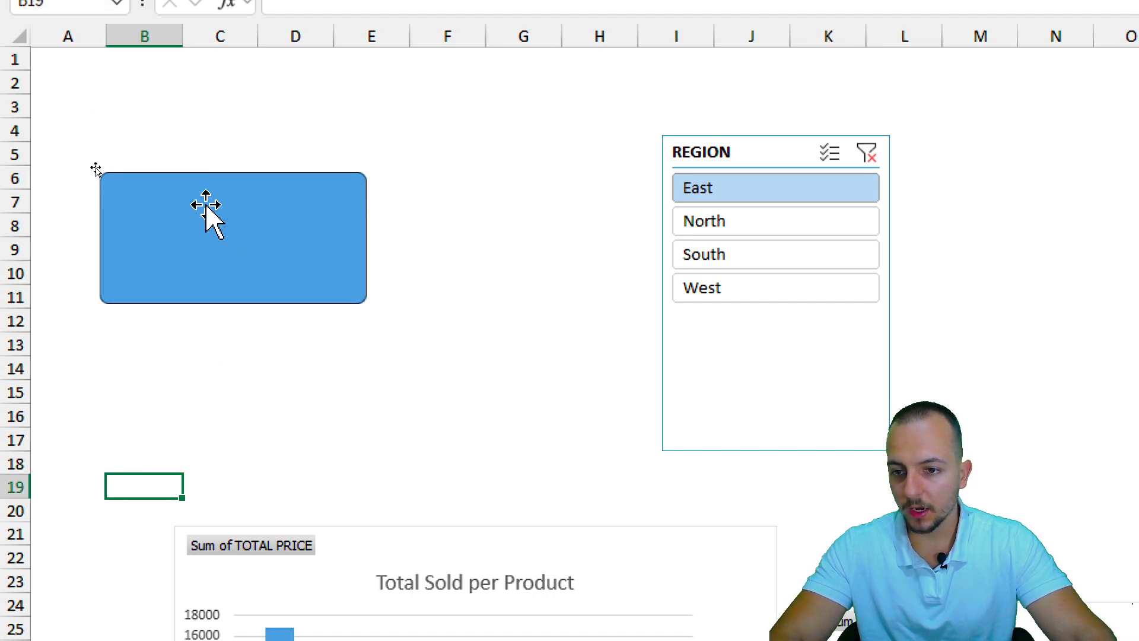
# Link the rounded rectangle's text to cell A16 of the Pivot Tables sheet with ='Pivot Tables'!A16
pyautogui.click(196, 232)
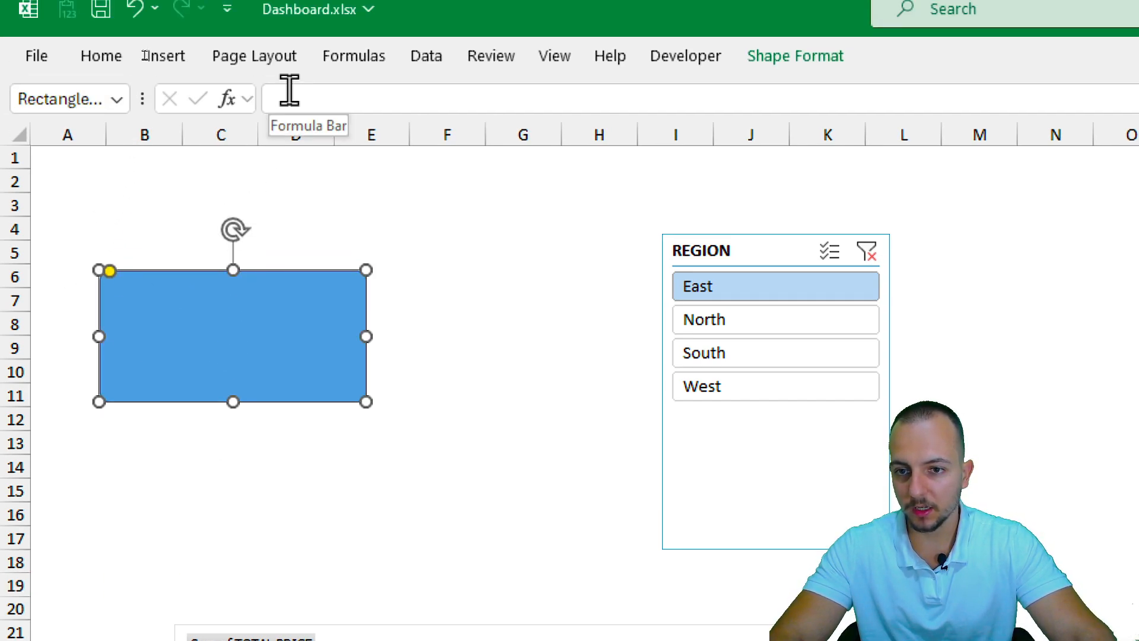
pyautogui.click(289, 95)
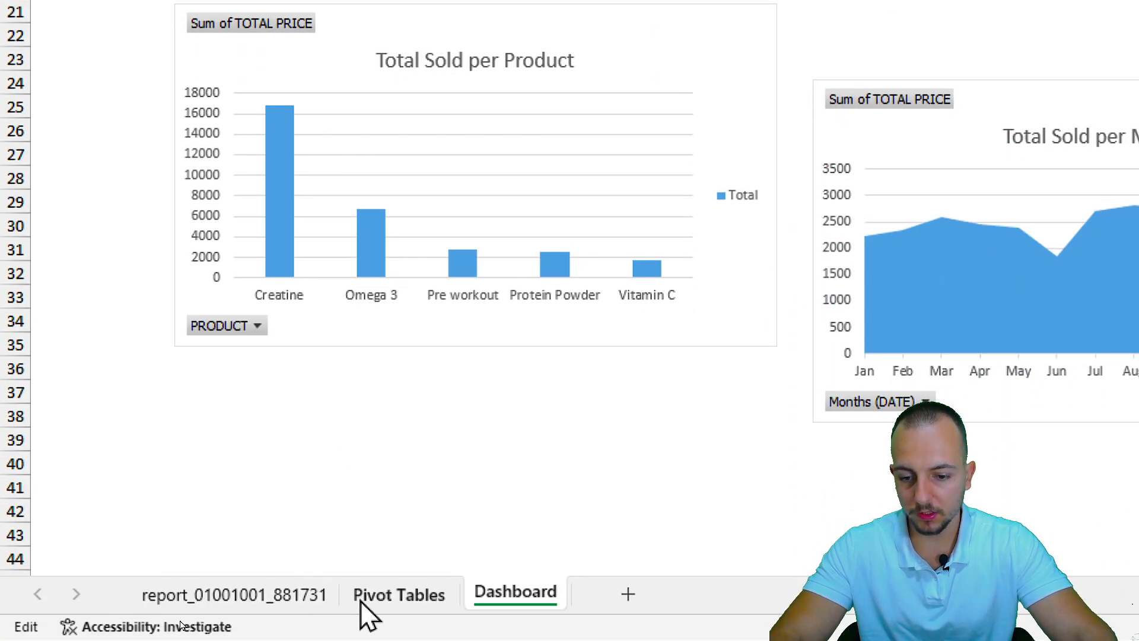
pyautogui.click(362, 597)
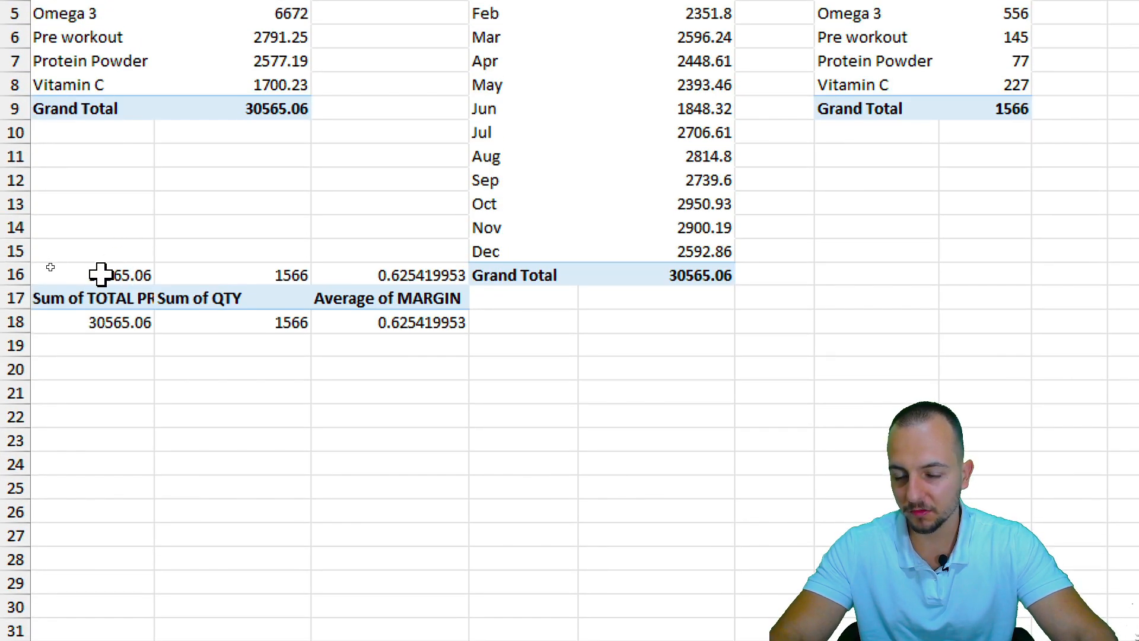
pyautogui.hotkey('ctrl', 'c')
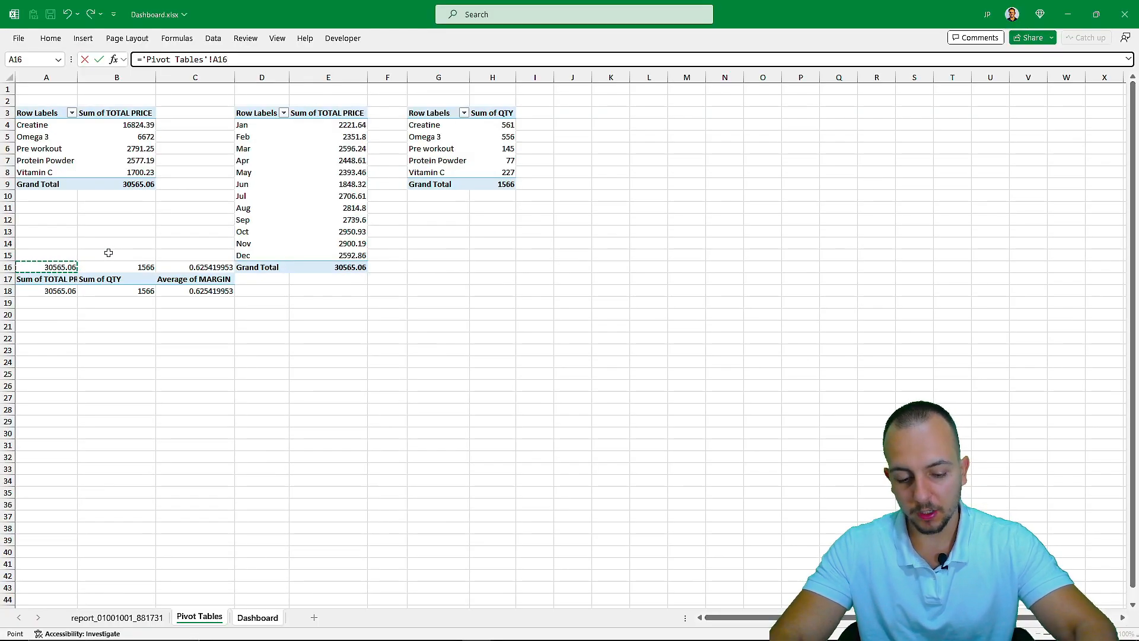
pyautogui.press('Return')
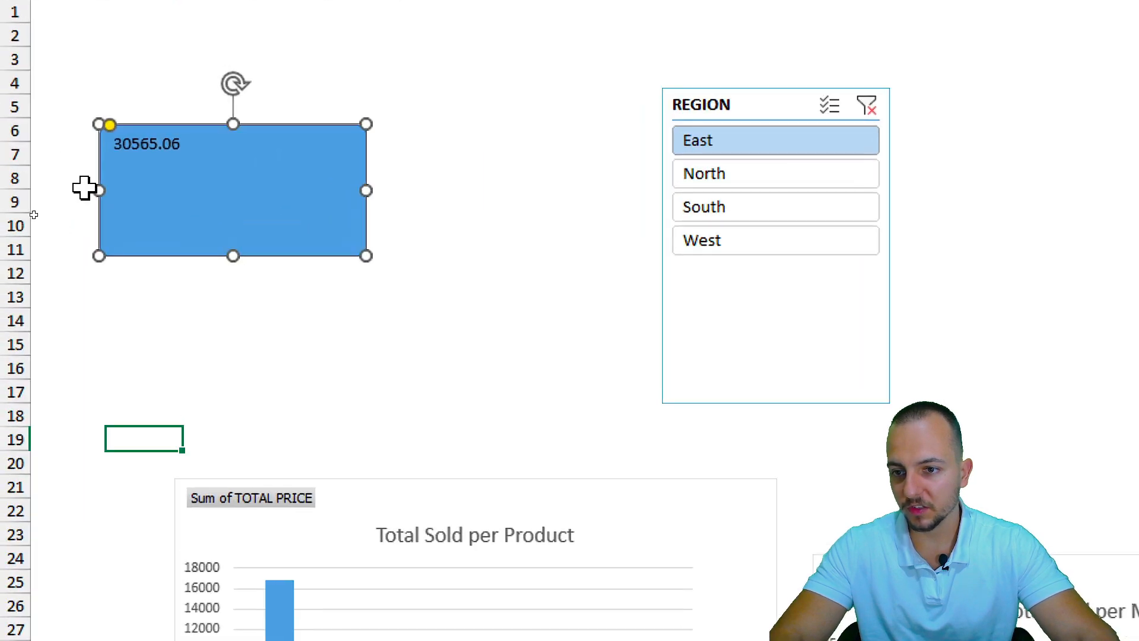
pyautogui.click(32, 274)
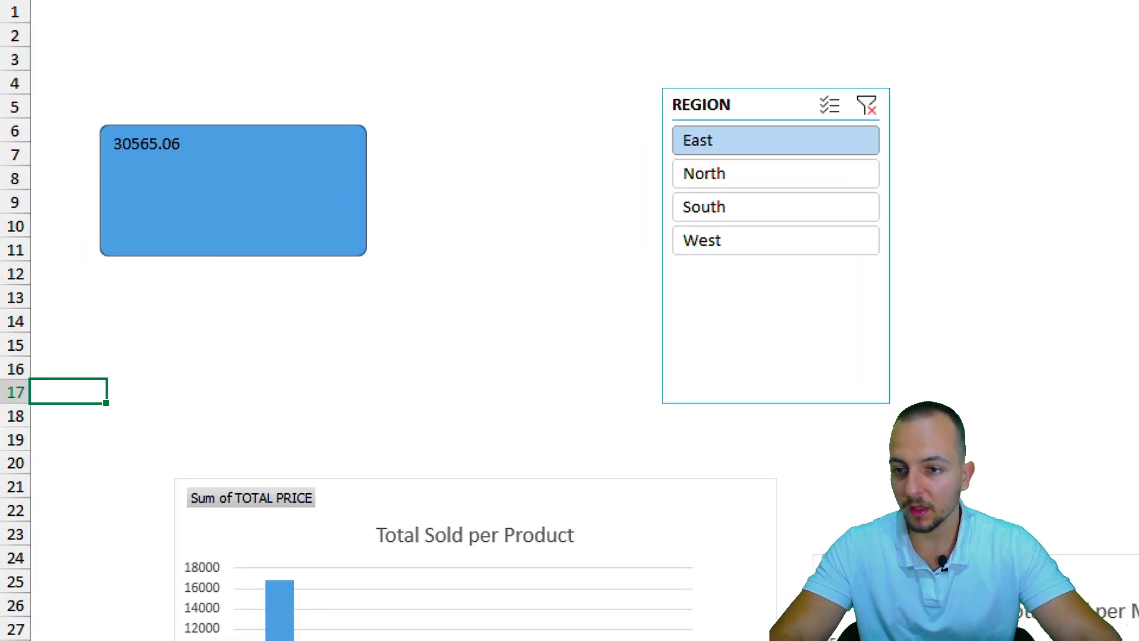
pyautogui.hotkey('ctrl', '2')
pyautogui.moveTo(77, 97); pyautogui.dragTo(208, 173)
pyautogui.moveTo(236, 133); pyautogui.dragTo(384, 85)
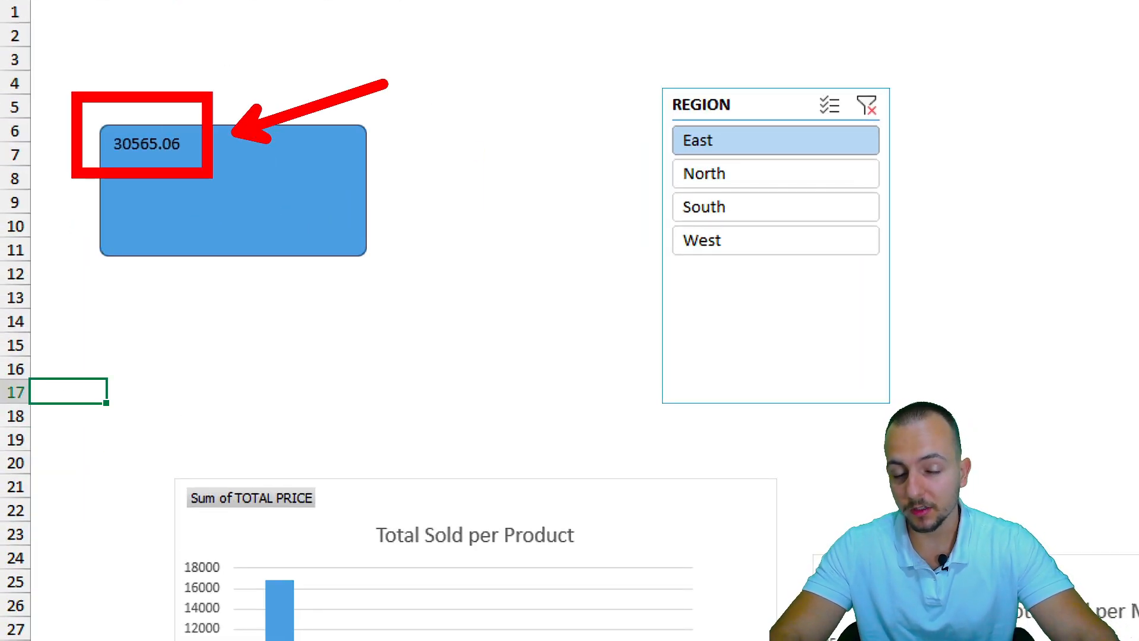
pyautogui.moveTo(174, 201); pyautogui.dragTo(259, 277)
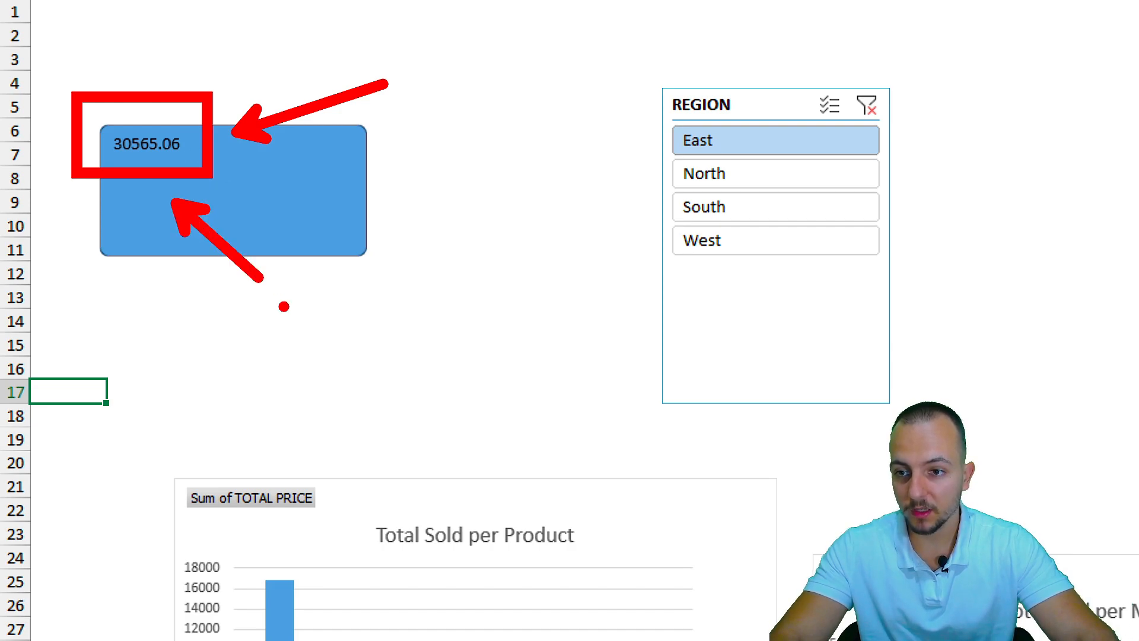
pyautogui.press('Escape')
# Test the card's link by overwriting cell A16 on the Pivot Tables sheet with sample text, undo it, and return to the Dashboard sheet
pyautogui.click(432, 616)
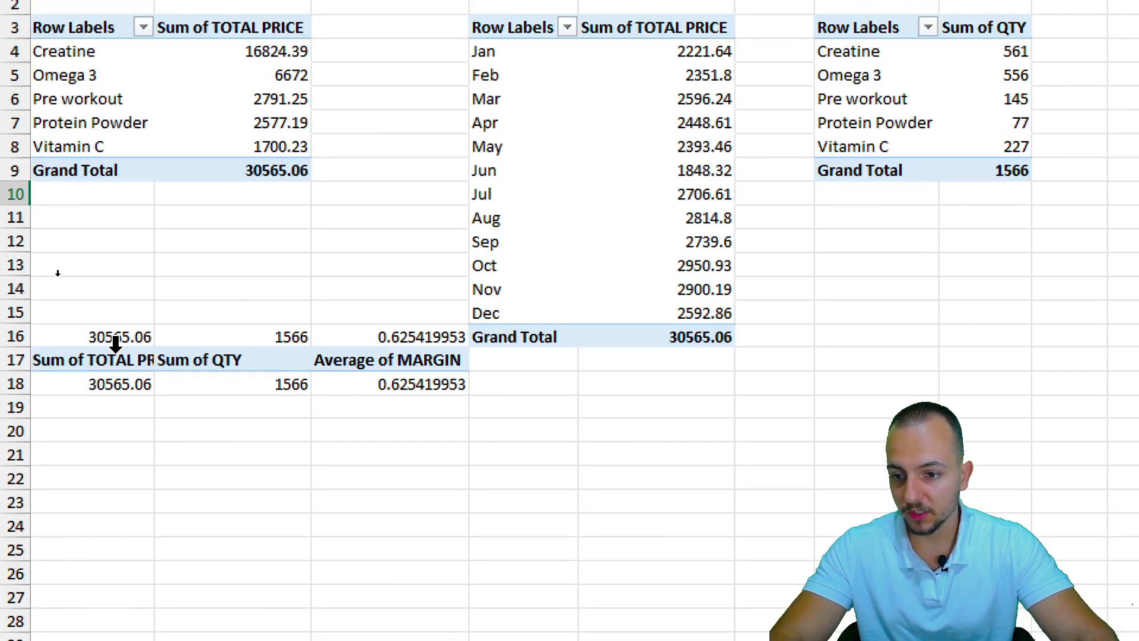
pyautogui.click(116, 344)
pyautogui.click(119, 336)
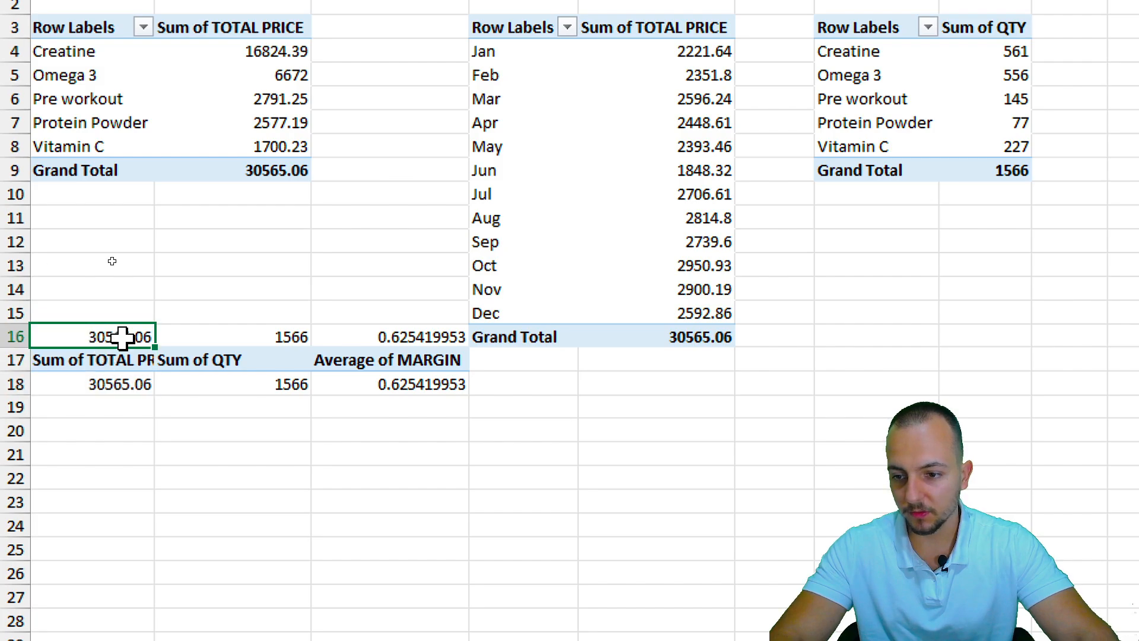
pyautogui.write('john')
pyautogui.press('Return')
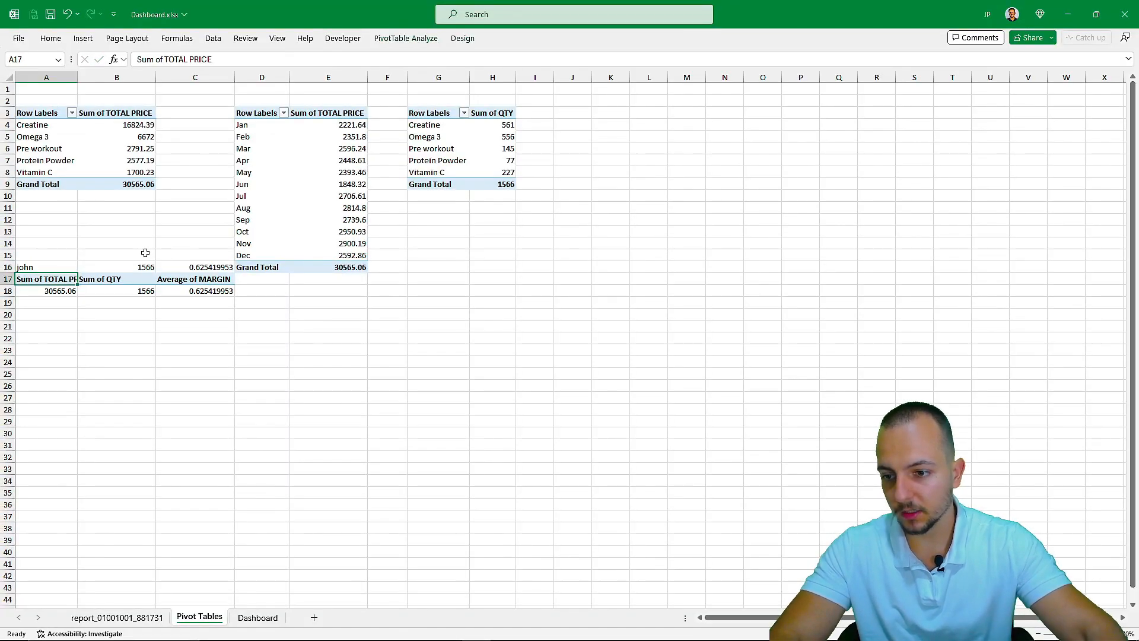
pyautogui.click(261, 618)
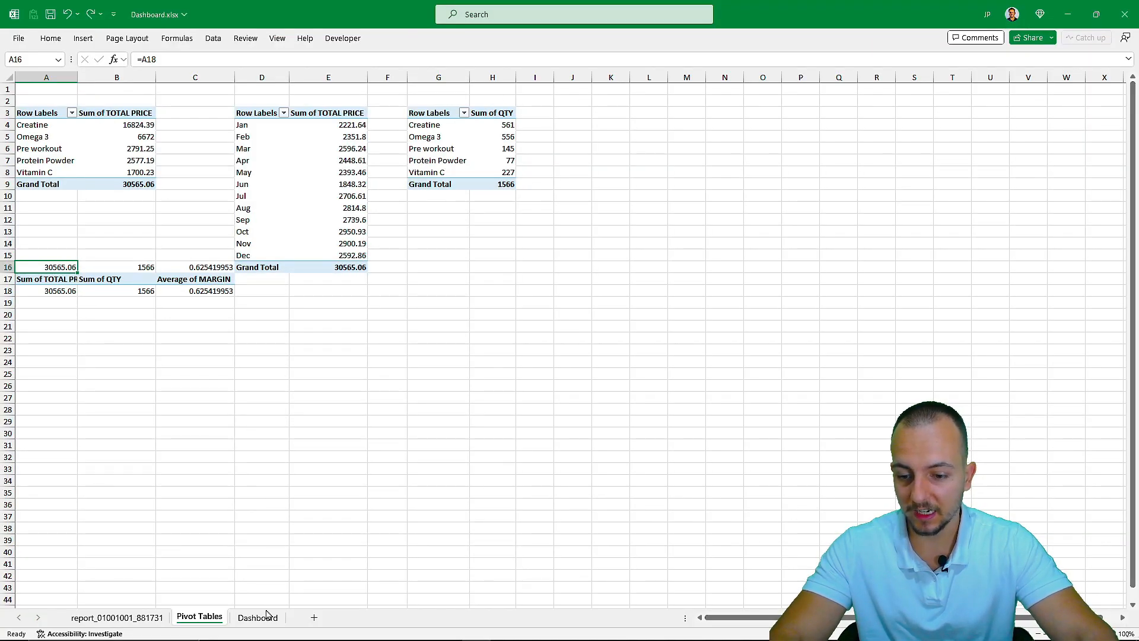
pyautogui.click(266, 614)
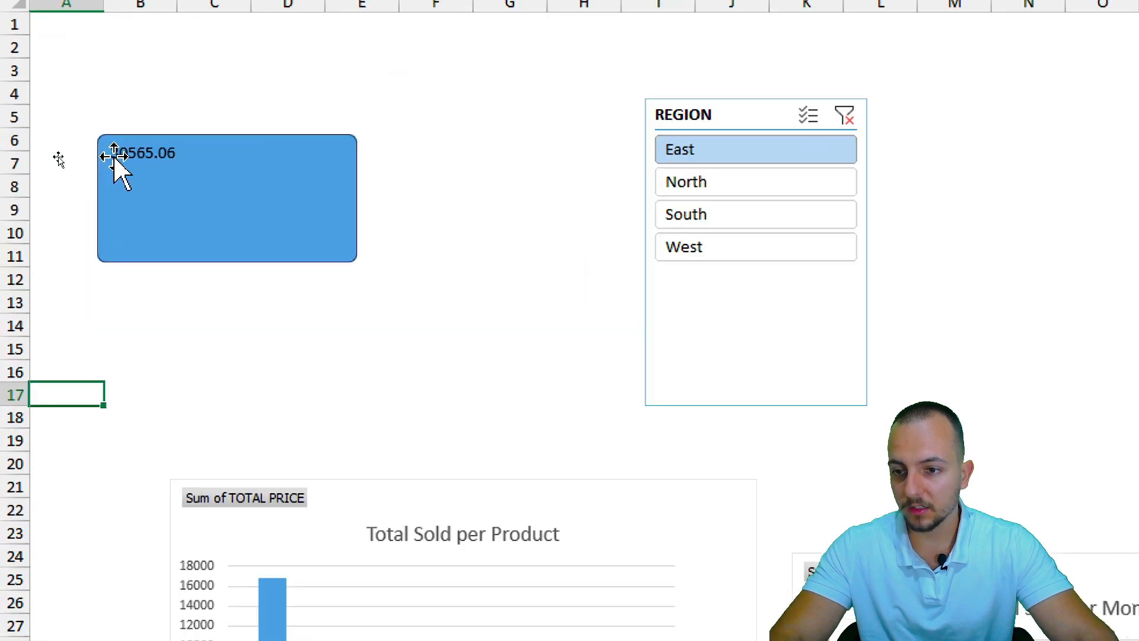
# Move the card up to about B3:E8 on the Dashboard sheet and increase its corner rounding
pyautogui.click(255, 249)
pyautogui.moveTo(247, 269); pyautogui.dragTo(247, 183)
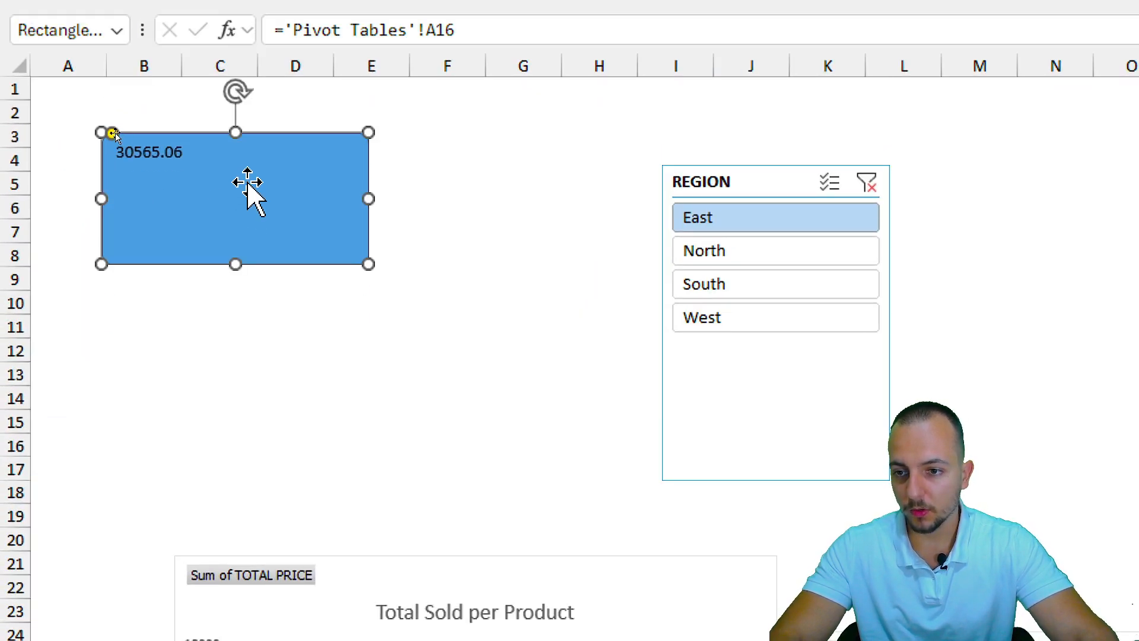
pyautogui.moveTo(113, 132); pyautogui.dragTo(124, 133)
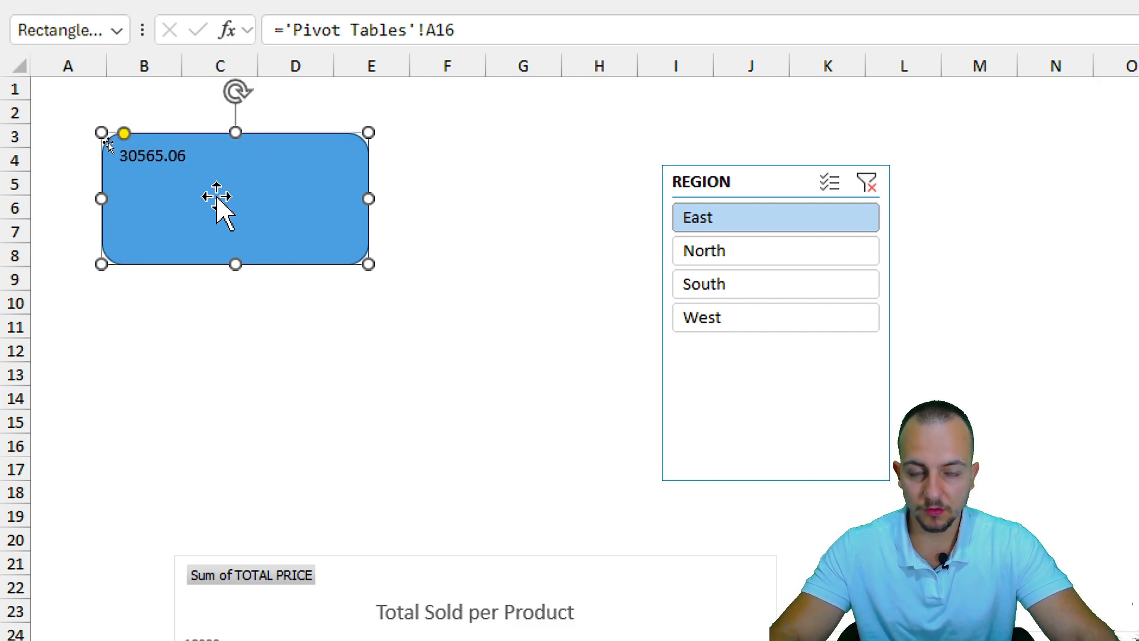
# Duplicate the card twice and place the copies below it, at about A9:D15 and F10:I15
pyautogui.hotkey('ctrl', 'c')
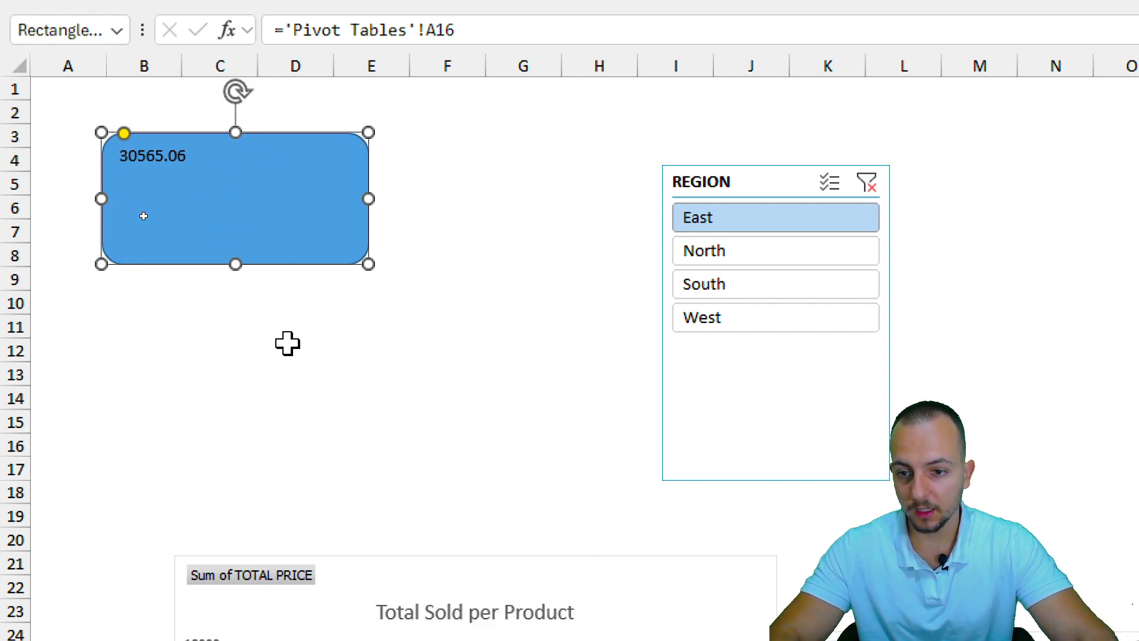
pyautogui.hotkey('ctrl', 'v')
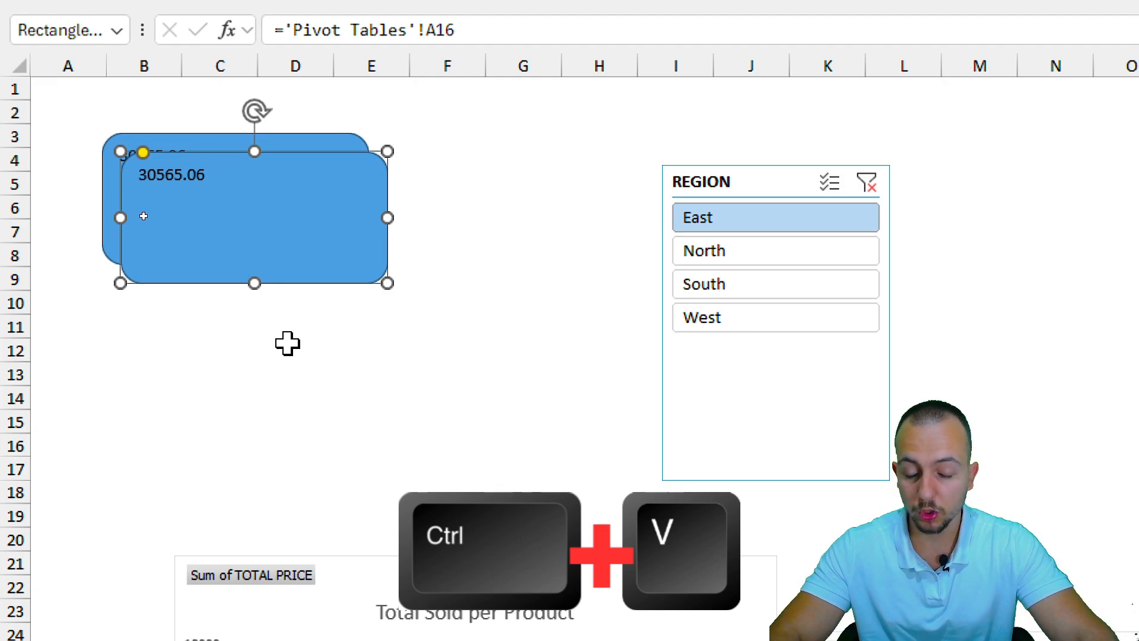
pyautogui.hotkey('ctrl', 'v')
pyautogui.moveTo(170, 206); pyautogui.dragTo(121, 340)
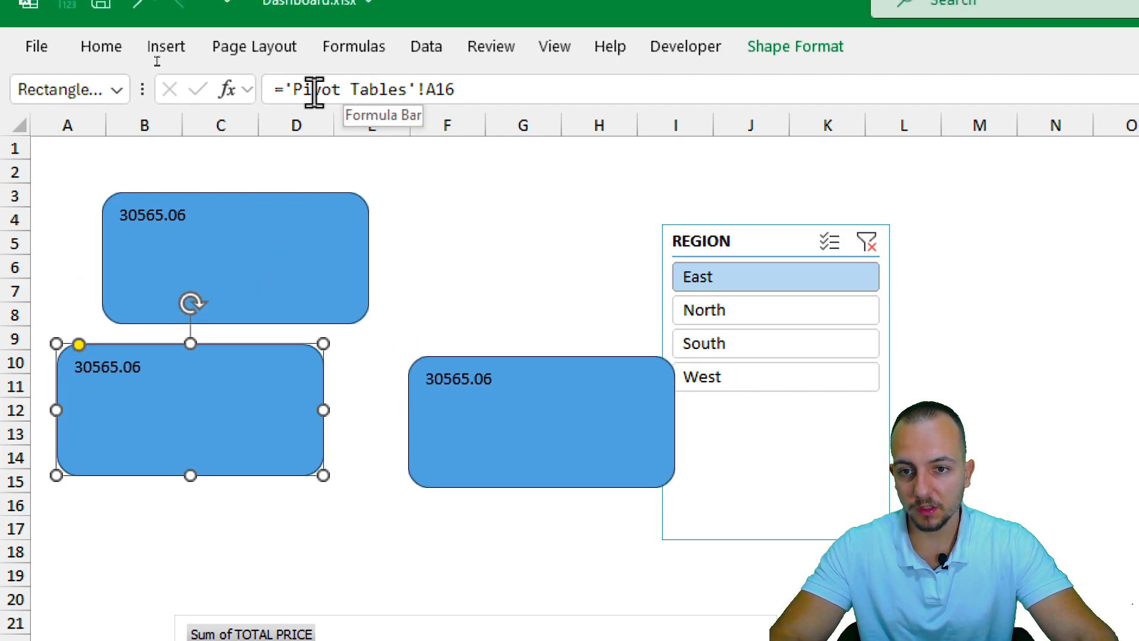
# Change the link of the card at about A9:D15 to ='Pivot Tables'!B16
pyautogui.click(380, 23)
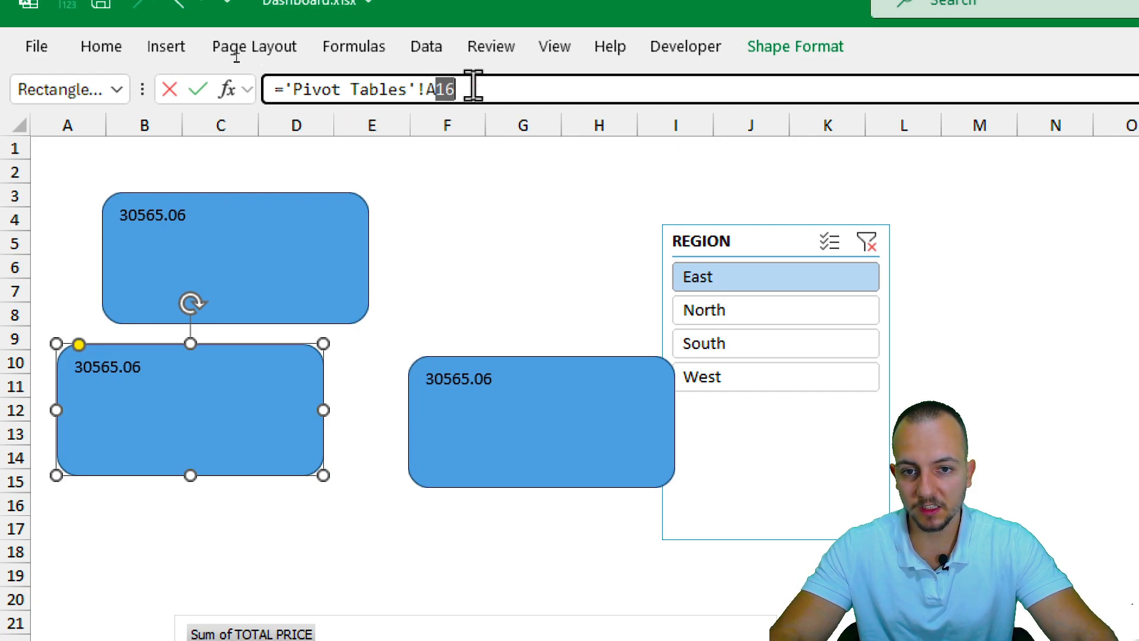
pyautogui.moveTo(471, 88); pyautogui.dragTo(435, 89)
pyautogui.click(433, 89)
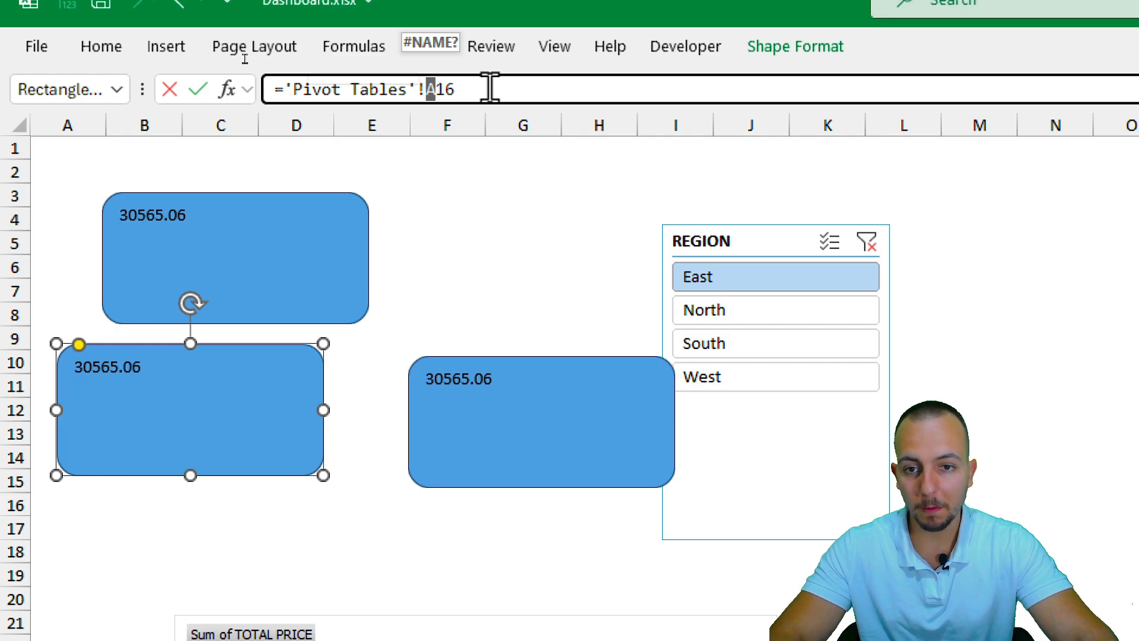
pyautogui.write('b')
pyautogui.press('Return')
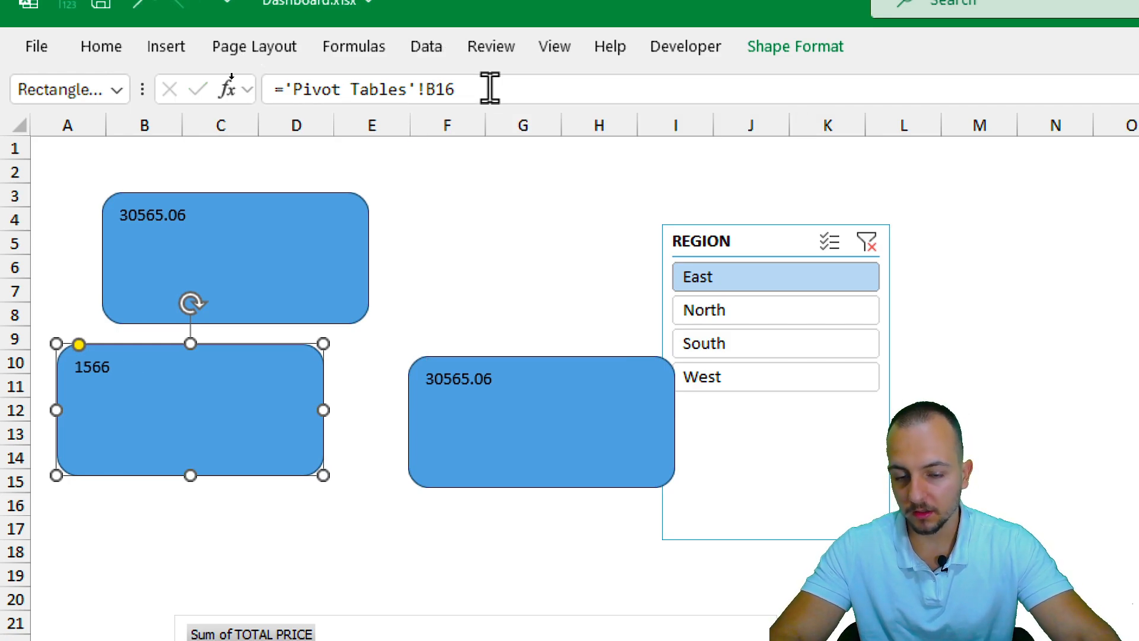
# Change the link of the card at about F10:I15 to ='Pivot Tables'!C16
pyautogui.click(445, 428)
pyautogui.moveTo(427, 92); pyautogui.dragTo(446, 93)
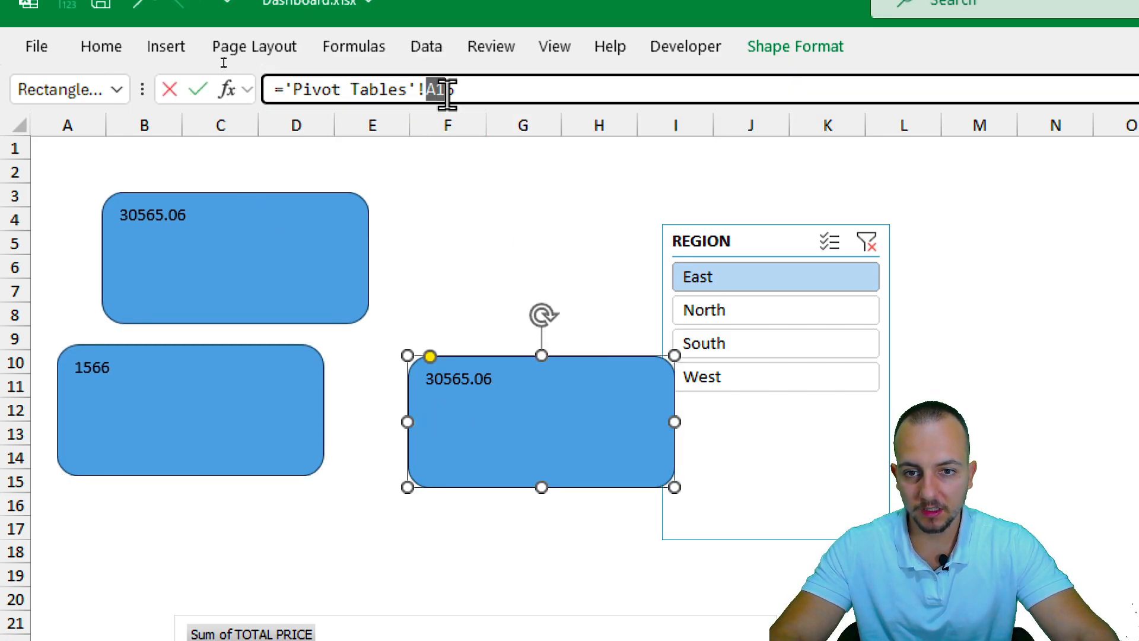
pyautogui.write('c16')
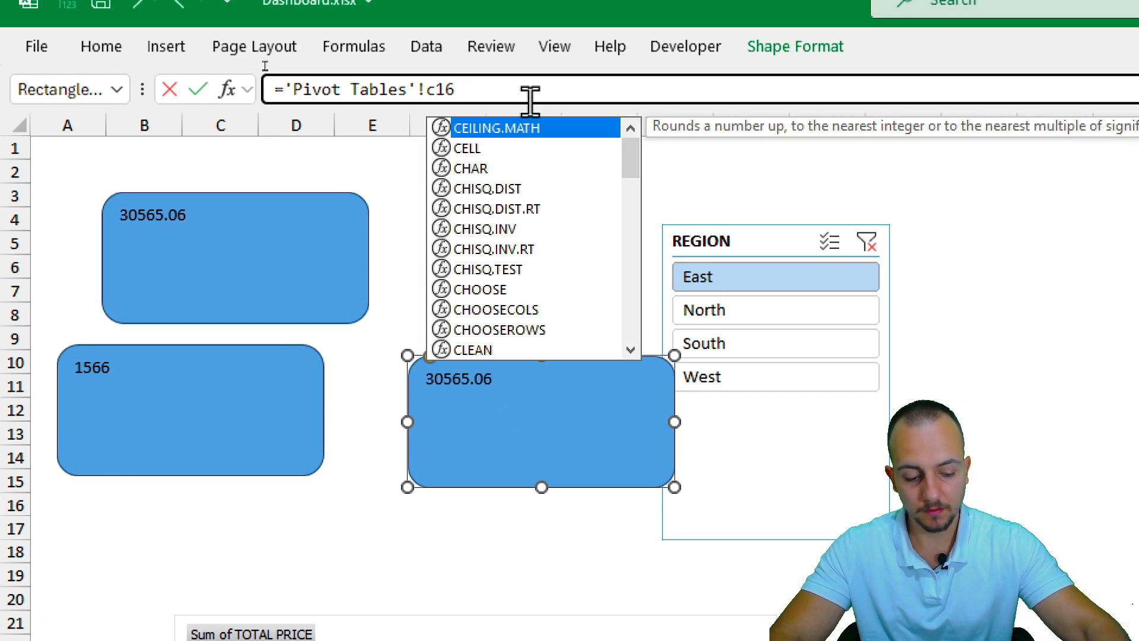
pyautogui.press('Return')
pyautogui.click(521, 292)
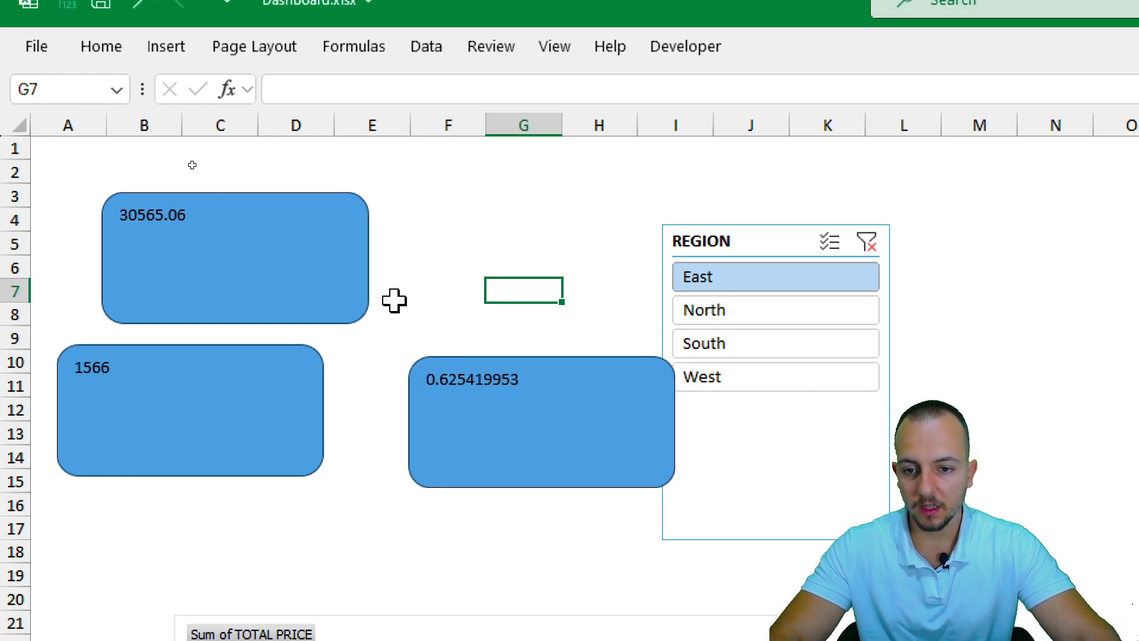
# Open the shape formatting options for the card linked to A16, widen the pane and expand the Shadow effect settings
pyautogui.click(356, 304)
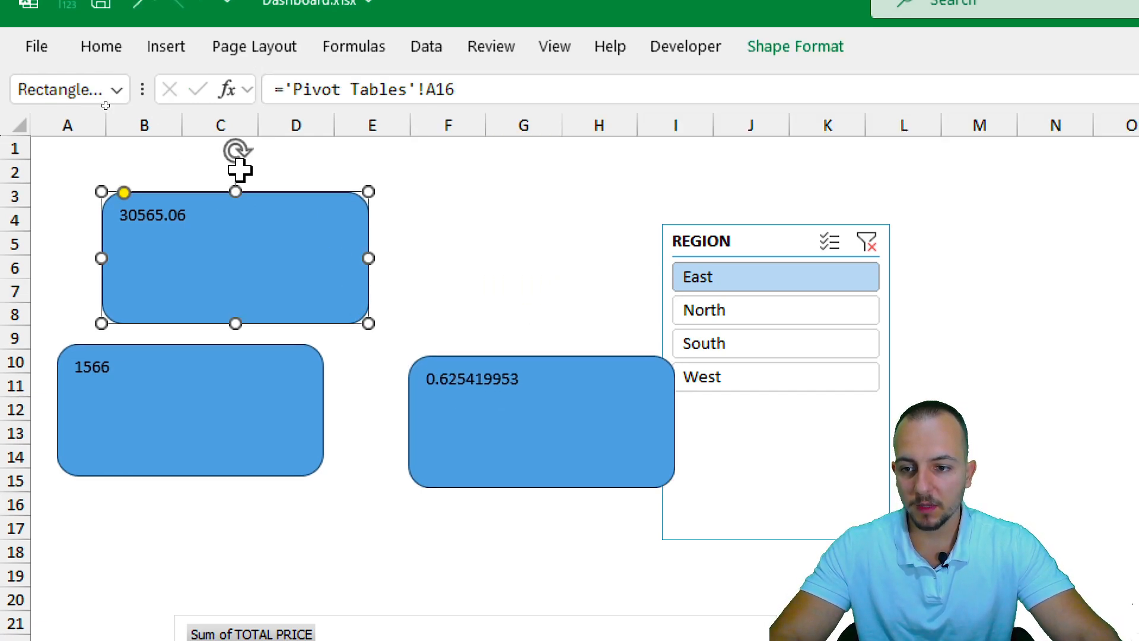
pyautogui.rightClick(247, 239)
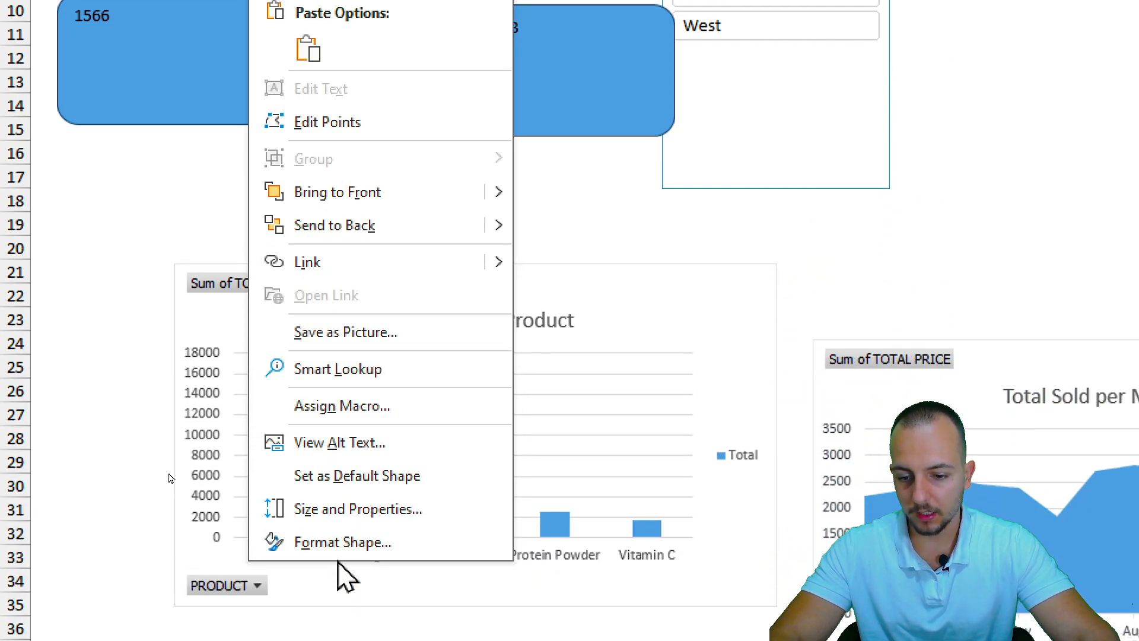
pyautogui.click(361, 542)
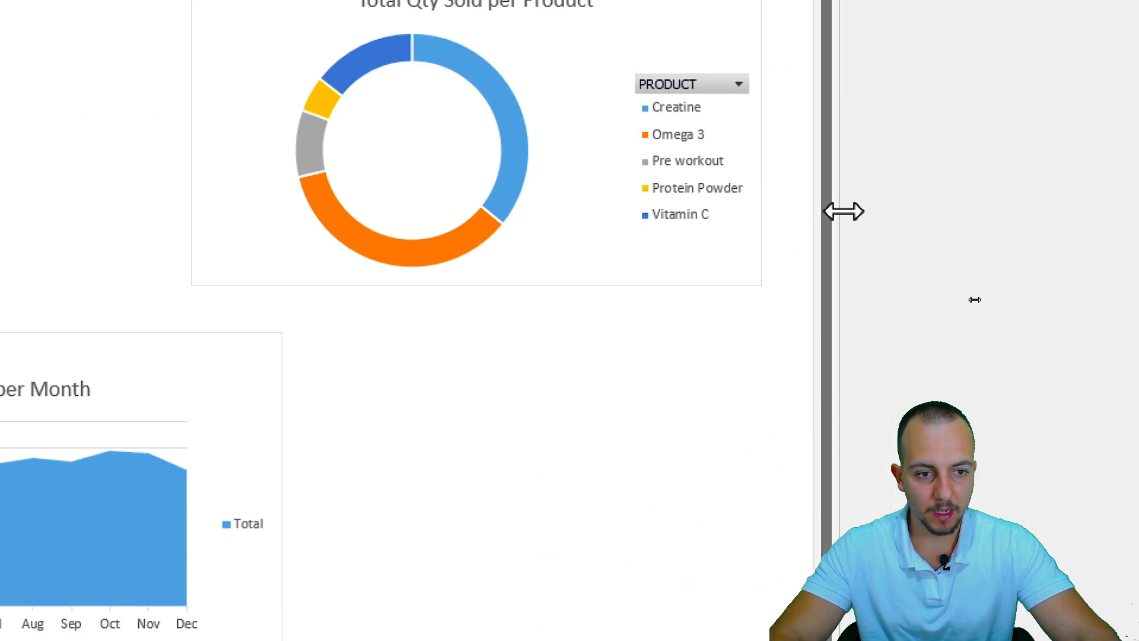
pyautogui.moveTo(844, 211); pyautogui.dragTo(528, 237)
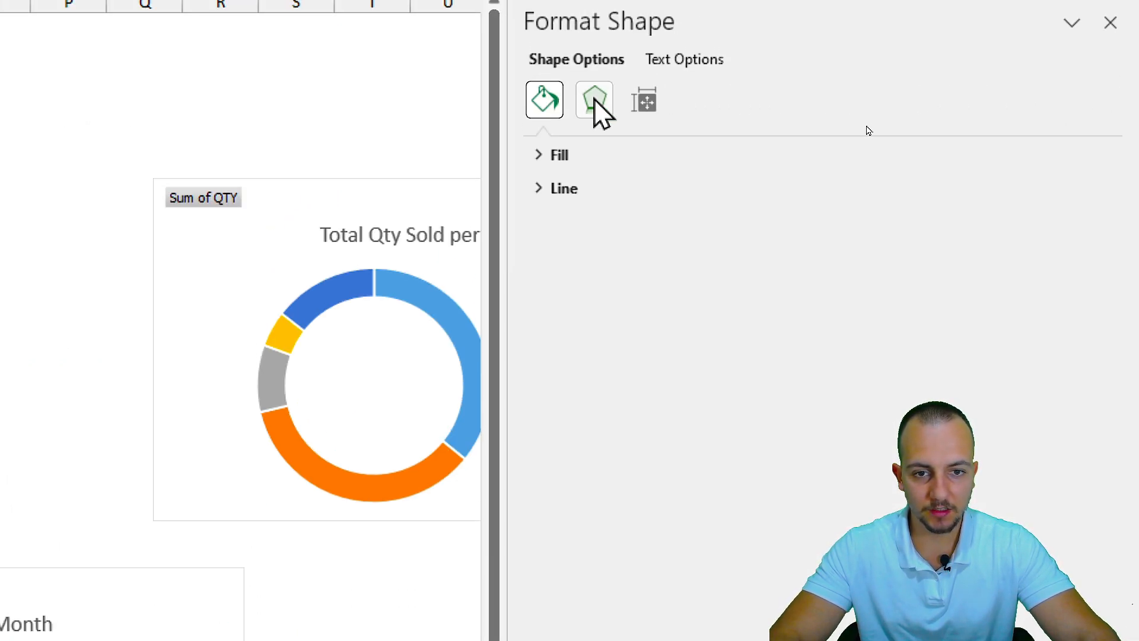
pyautogui.click(595, 99)
pyautogui.click(585, 151)
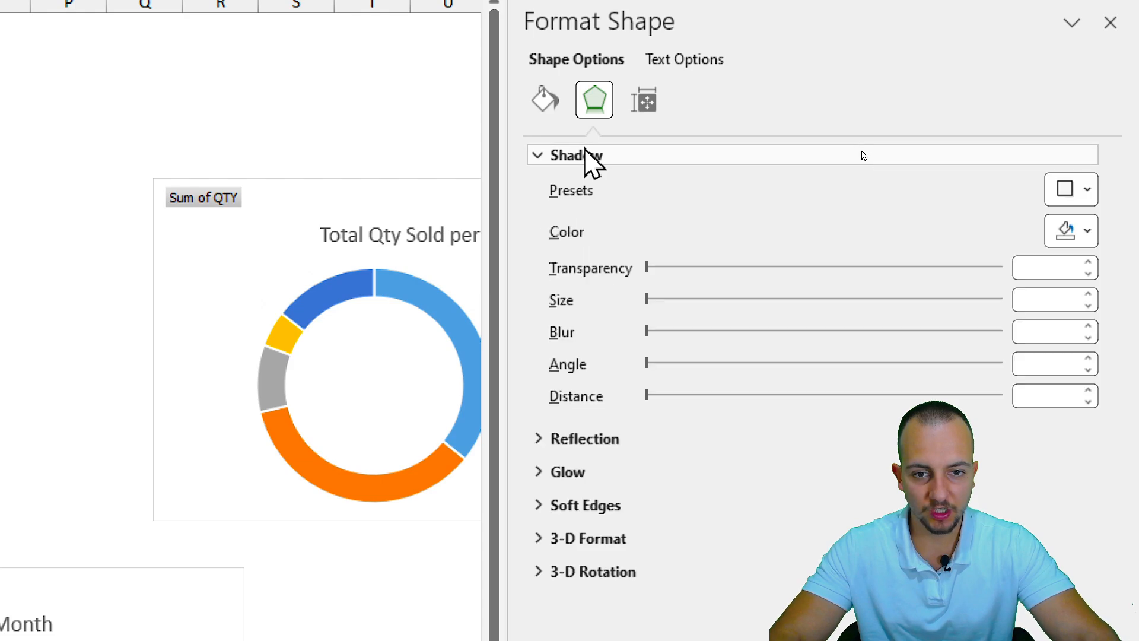
# Give the 30565.06 rounded rectangle an outer shadow offset to the bottom right and a white solid fill
pyautogui.click(1071, 190)
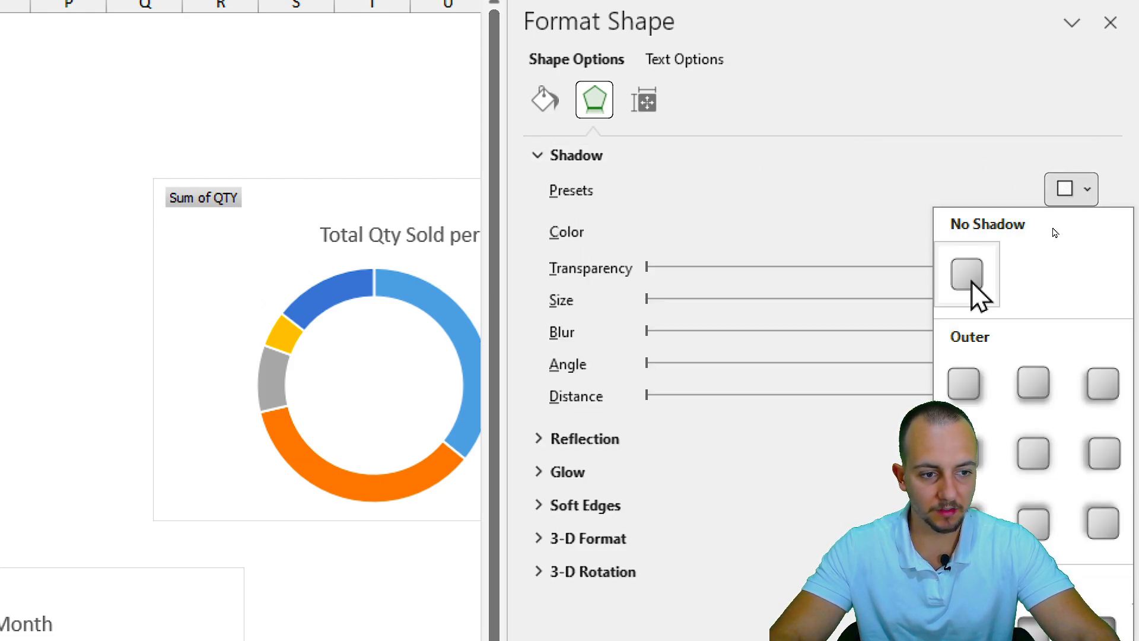
pyautogui.click(964, 383)
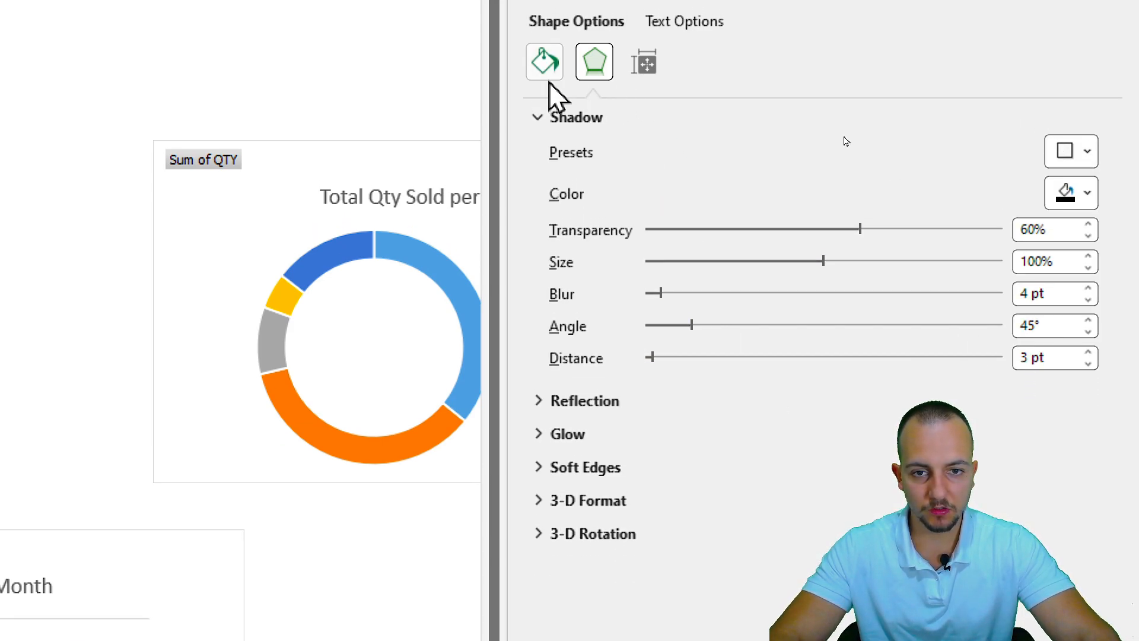
pyautogui.click(545, 76)
pyautogui.click(606, 119)
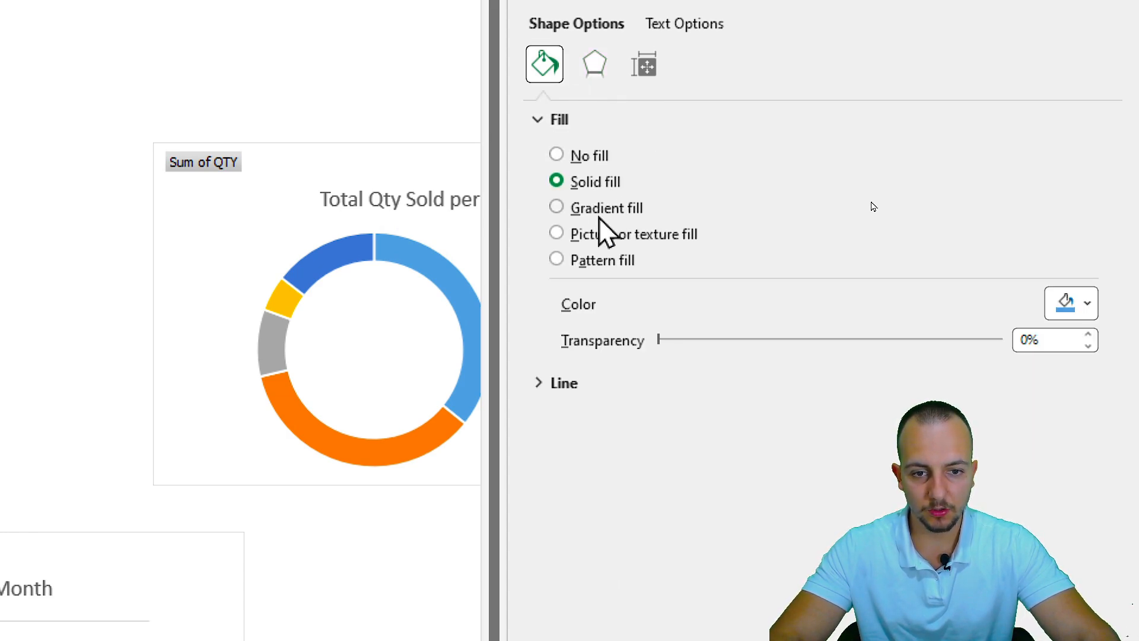
pyautogui.click(1071, 305)
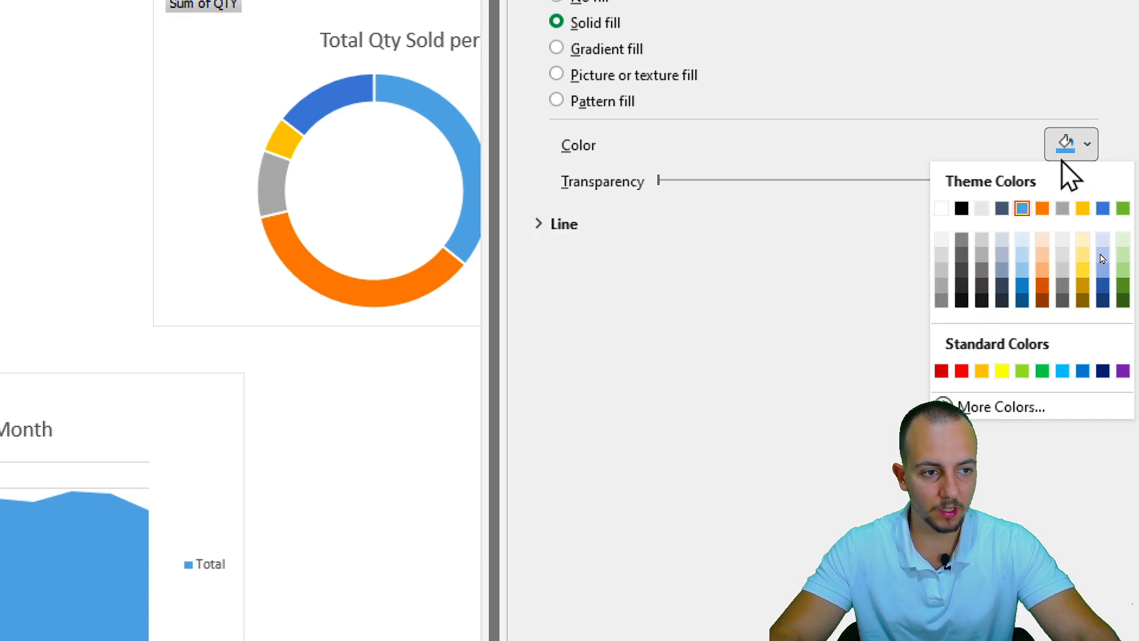
pyautogui.click(944, 208)
# Set the 30565.06 rectangle's outline color to black and reduce its line width, then close its formatting and deselect it
pyautogui.click(905, 220)
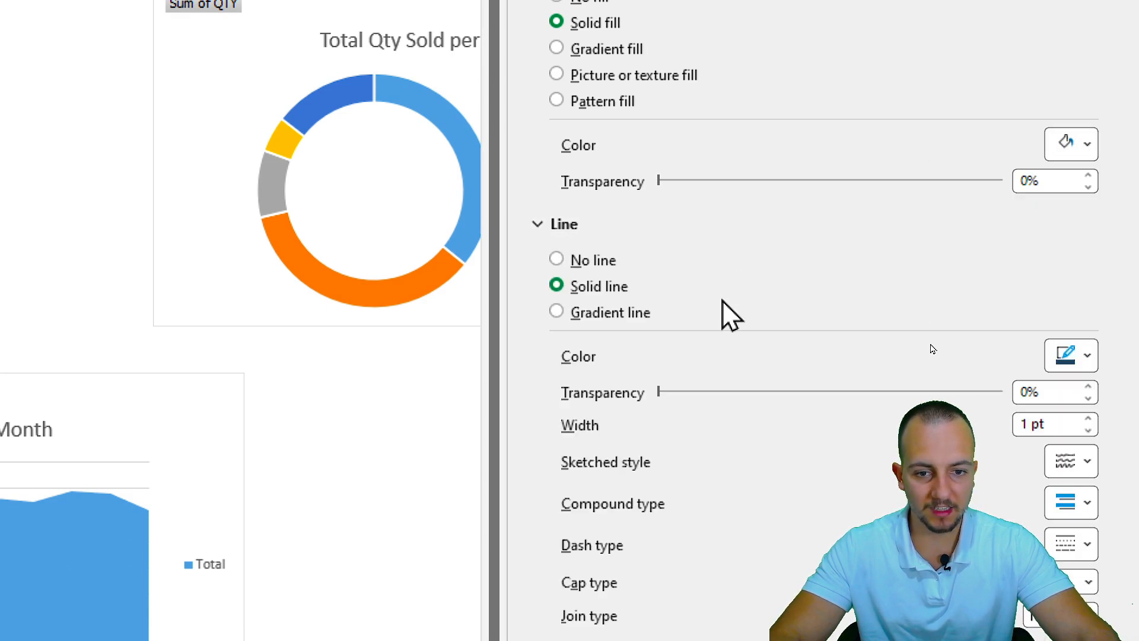
pyautogui.click(1075, 205)
pyautogui.click(956, 267)
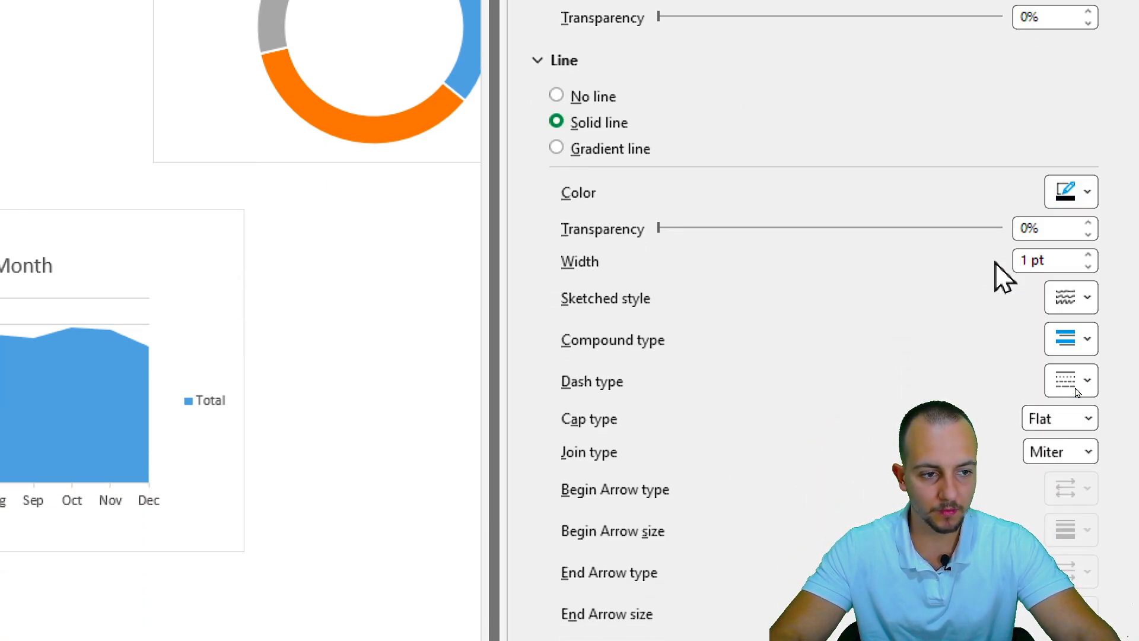
pyautogui.click(1088, 266)
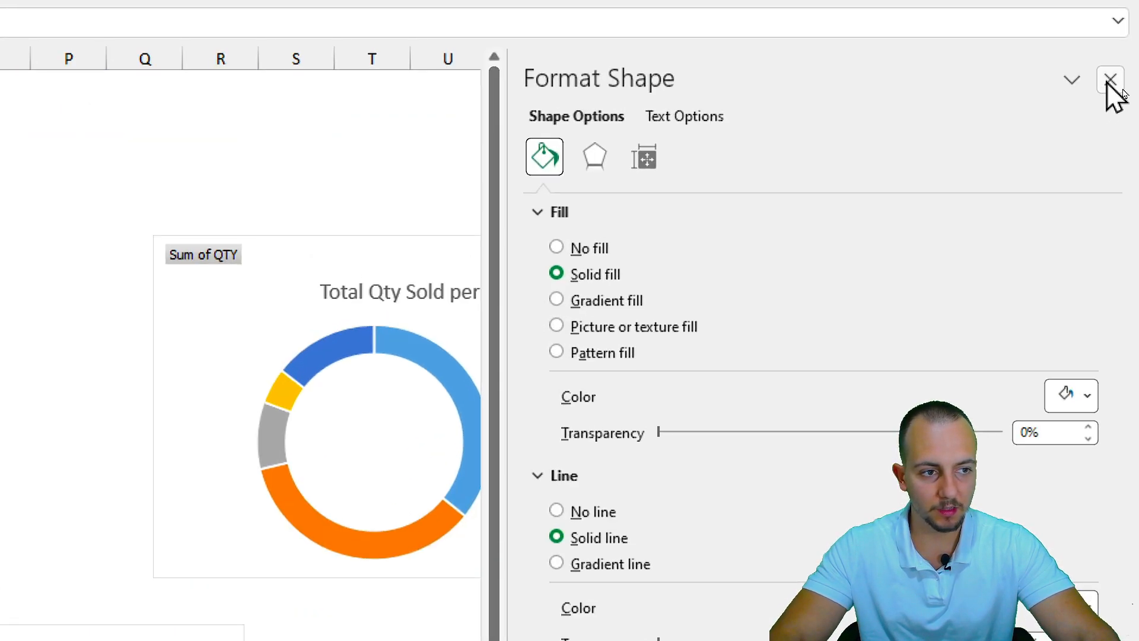
pyautogui.click(1125, 87)
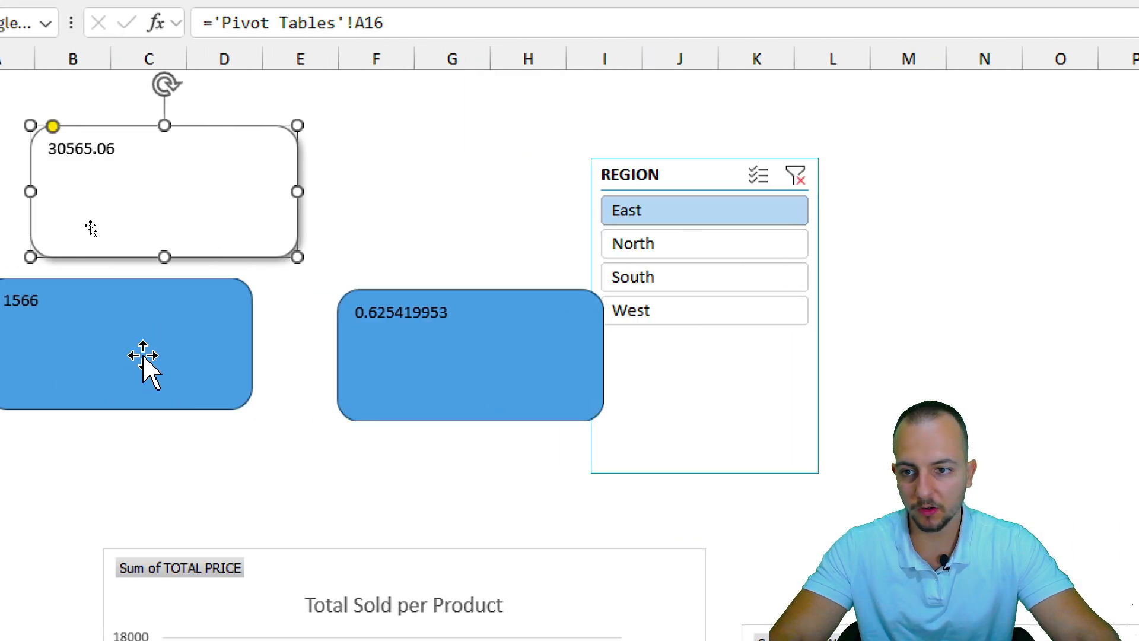
pyautogui.click(81, 482)
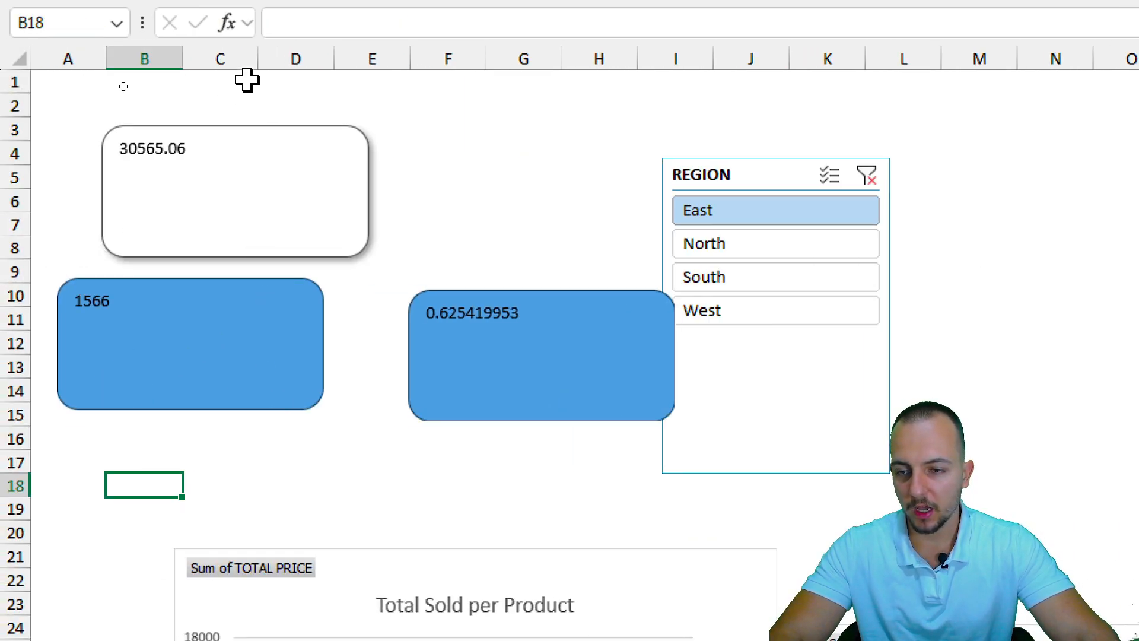
pyautogui.click(321, 353)
pyautogui.press('Tab')
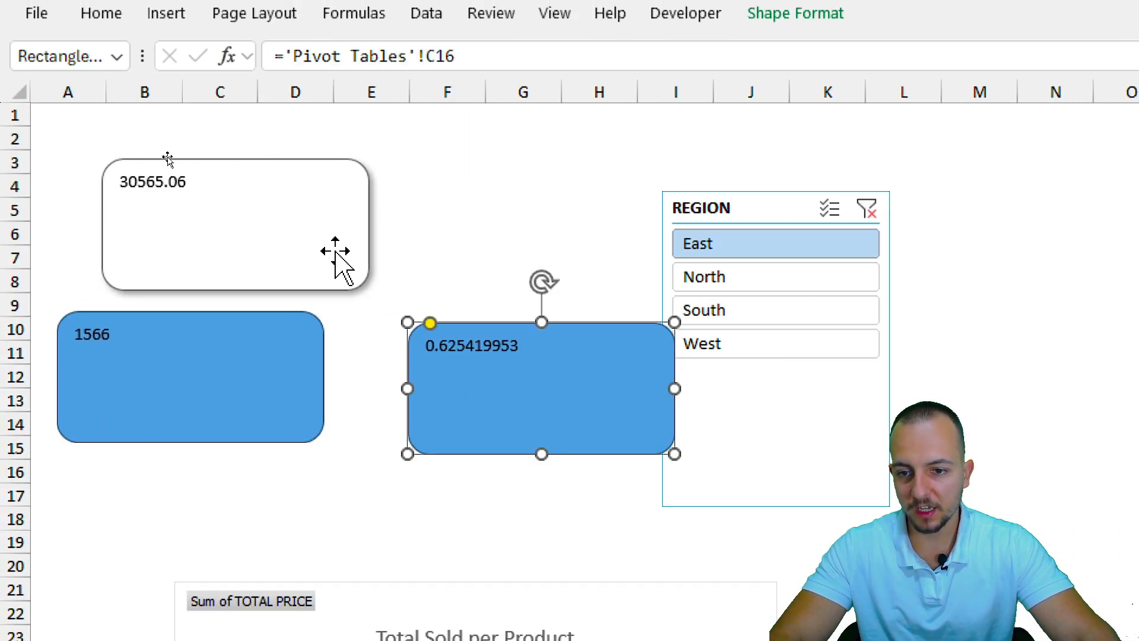
pyautogui.hotkey('shift', 'Tab')
pyautogui.press('Tab')
pyautogui.hotkey('shift', 'Tab')
# Enlarge the text of the 30565.06 rectangle to 20 pt and make it bold
pyautogui.hotkey('shift', 'Tab')
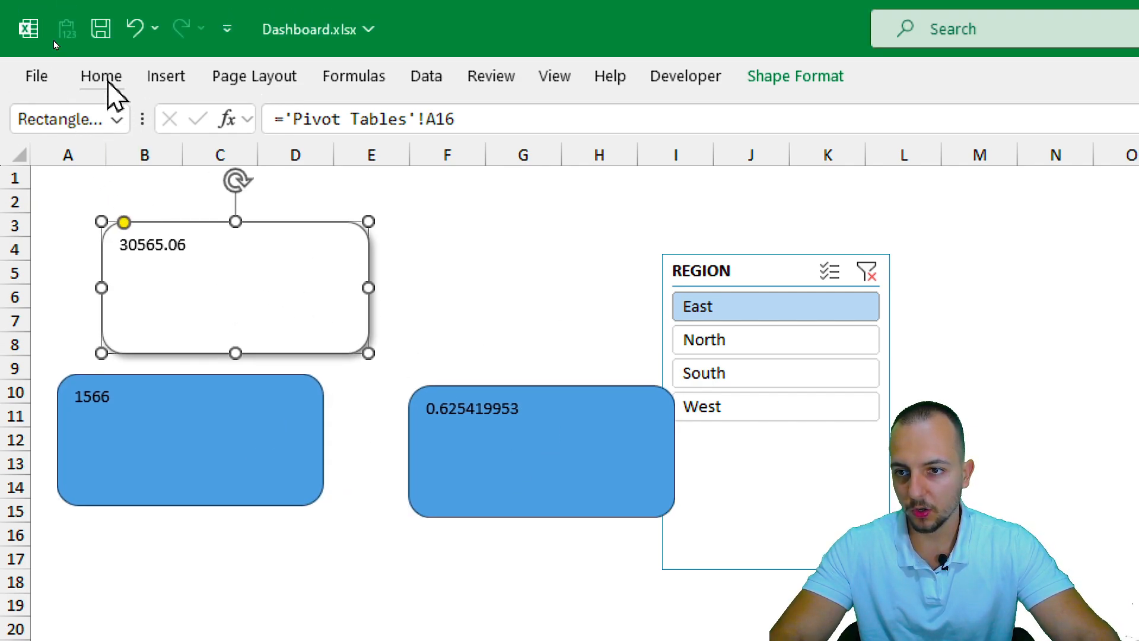
pyautogui.click(106, 16)
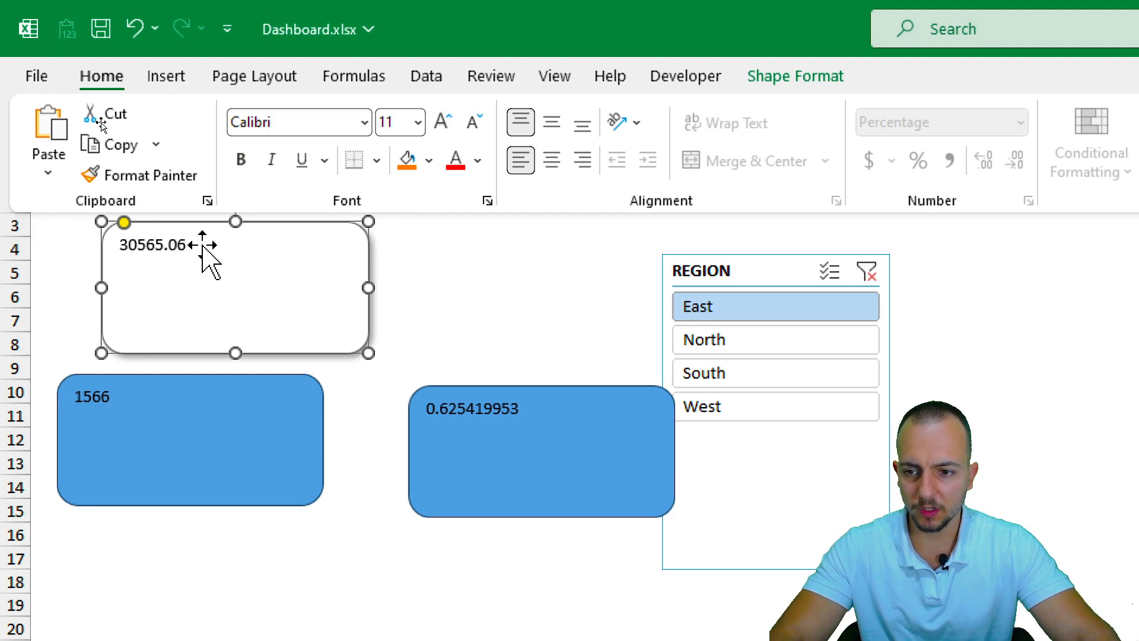
pyautogui.click(452, 131)
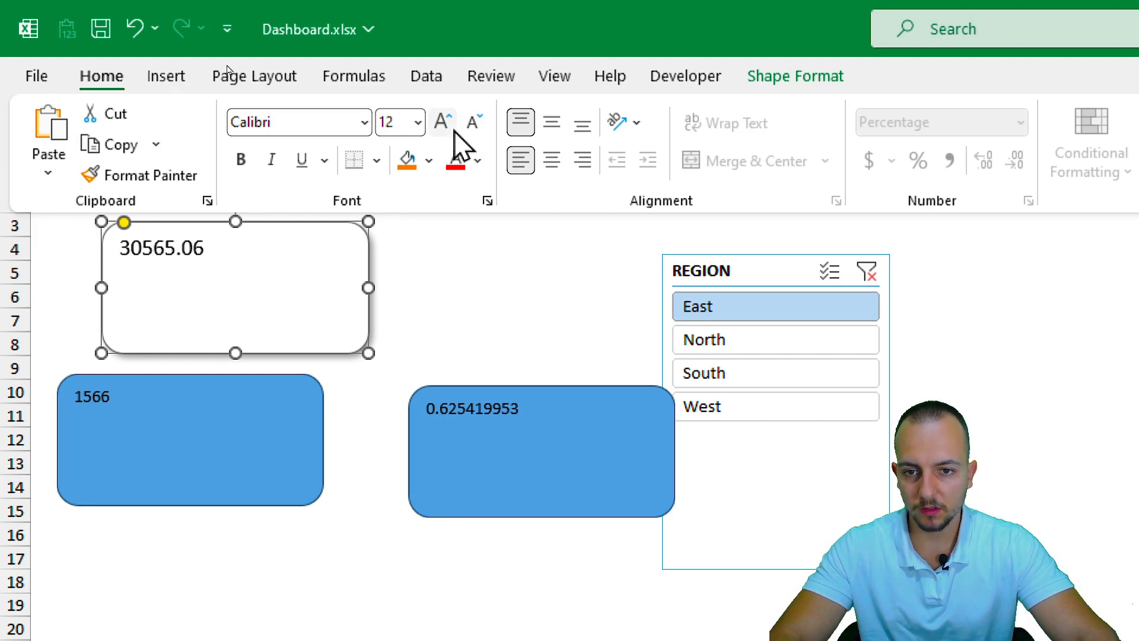
pyautogui.click(454, 132)
pyautogui.click(454, 131)
pyautogui.click(454, 131)
pyautogui.click(455, 132)
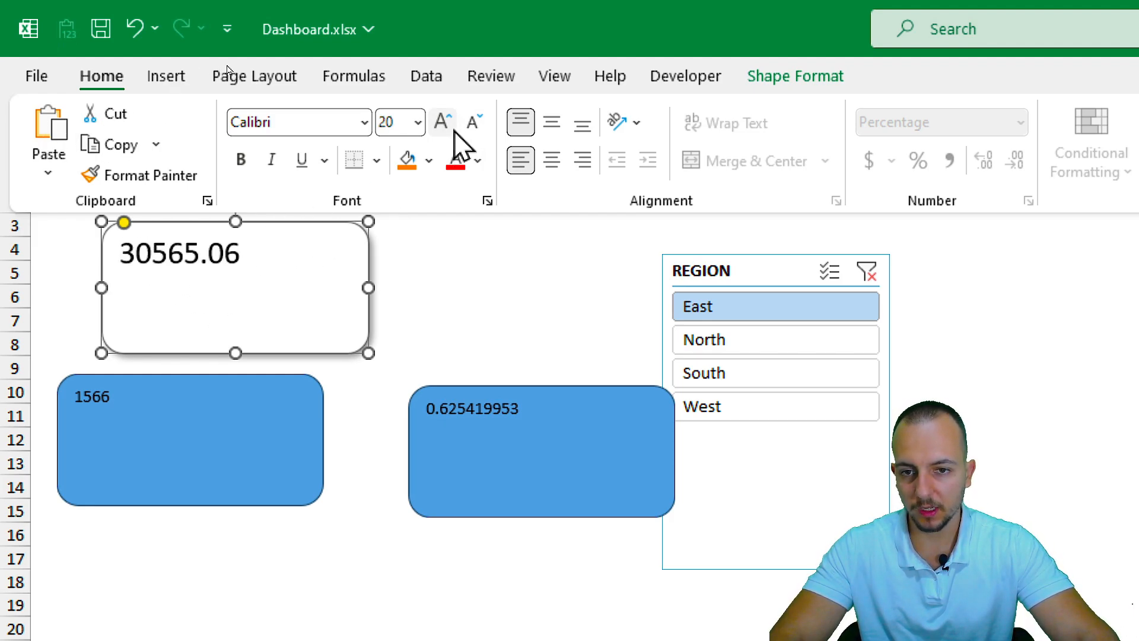
pyautogui.click(241, 161)
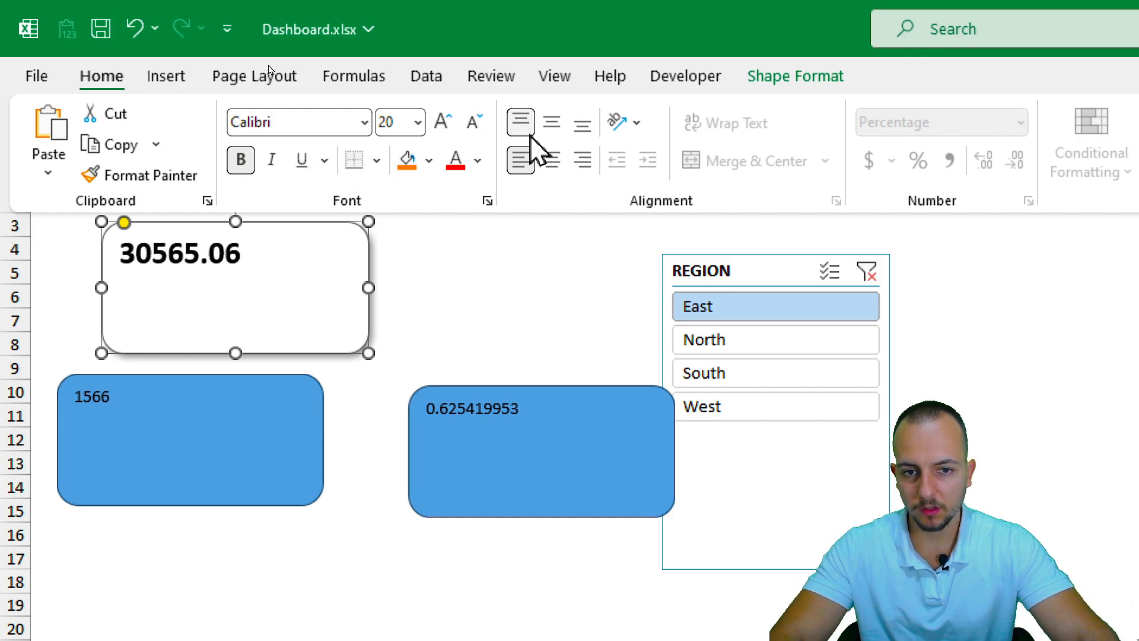
# Center the 30565.06 value vertically and horizontally in its rectangle and increase the font size to 28
pyautogui.click(551, 124)
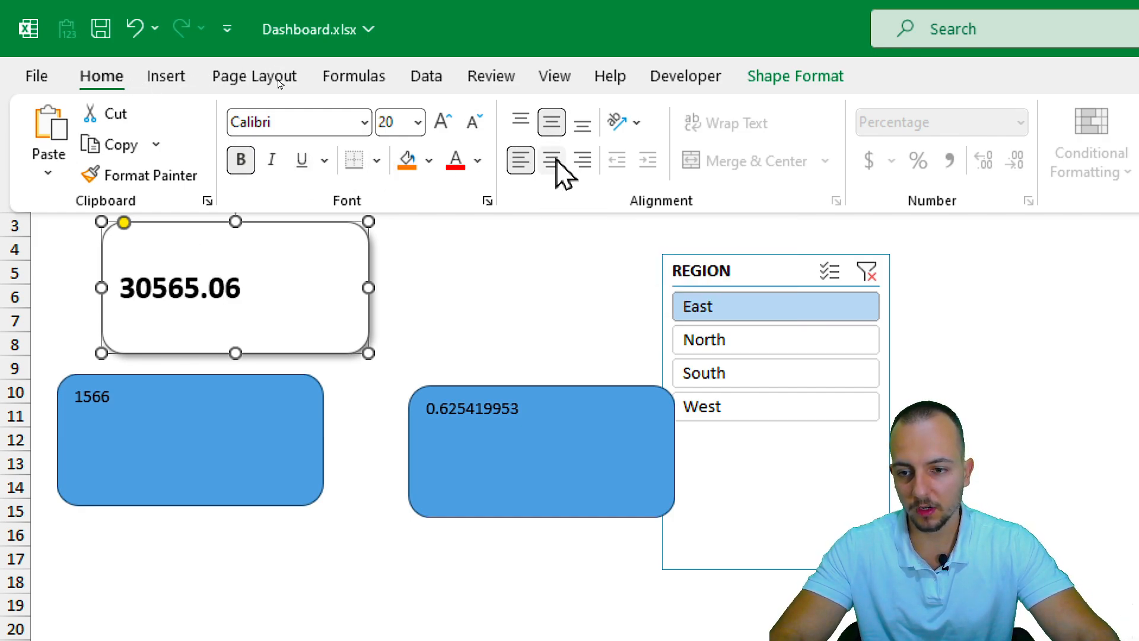
pyautogui.click(557, 160)
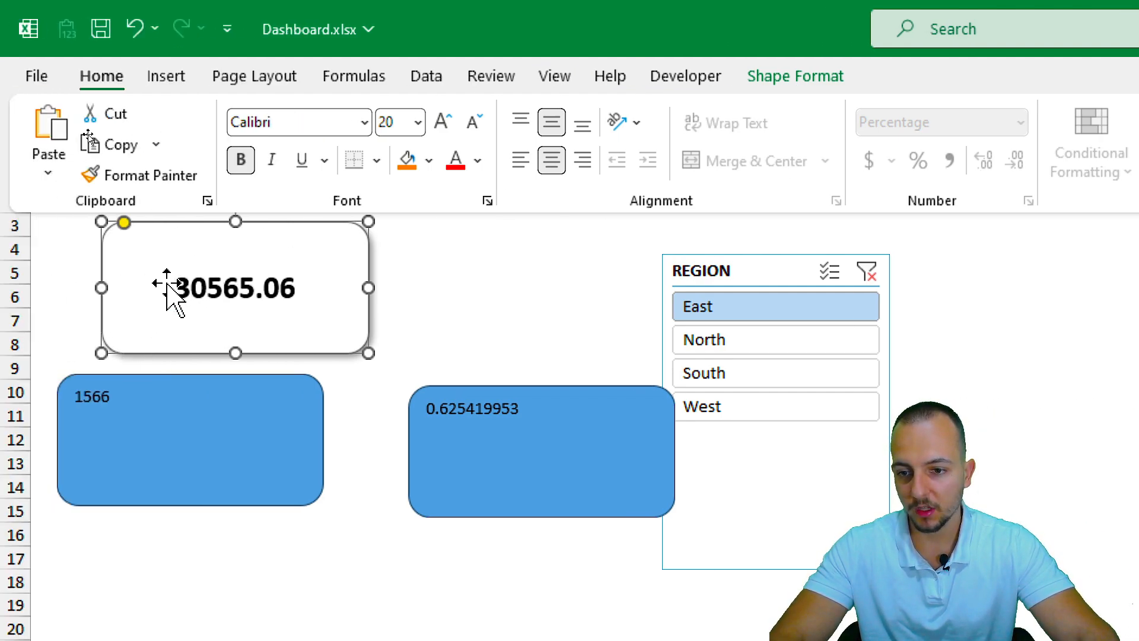
pyautogui.click(452, 119)
pyautogui.click(452, 118)
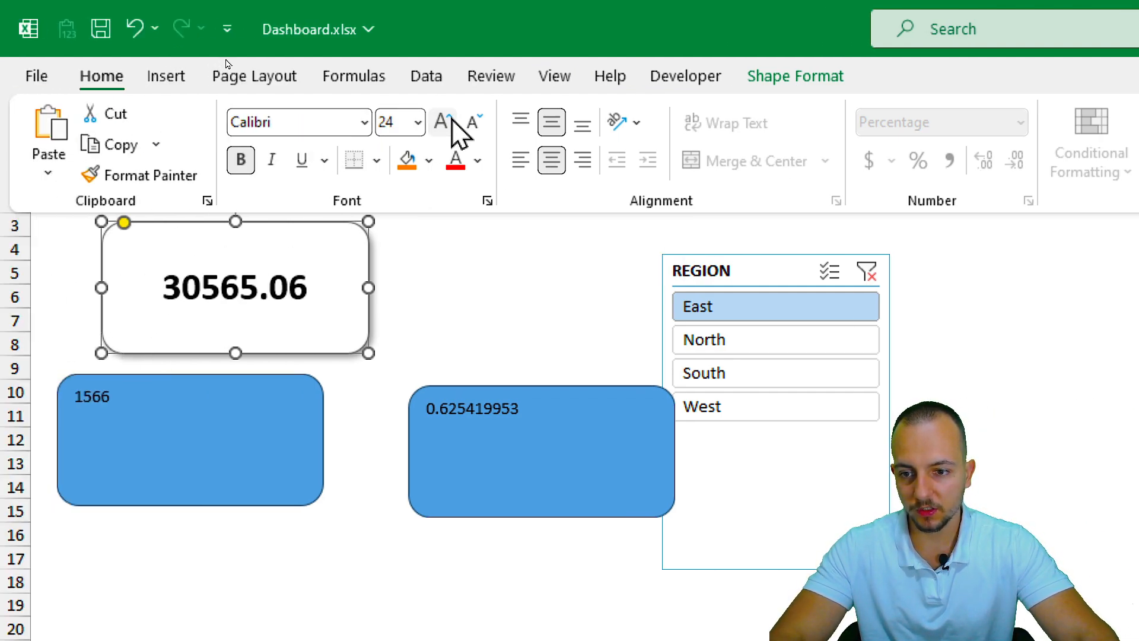
pyautogui.click(453, 121)
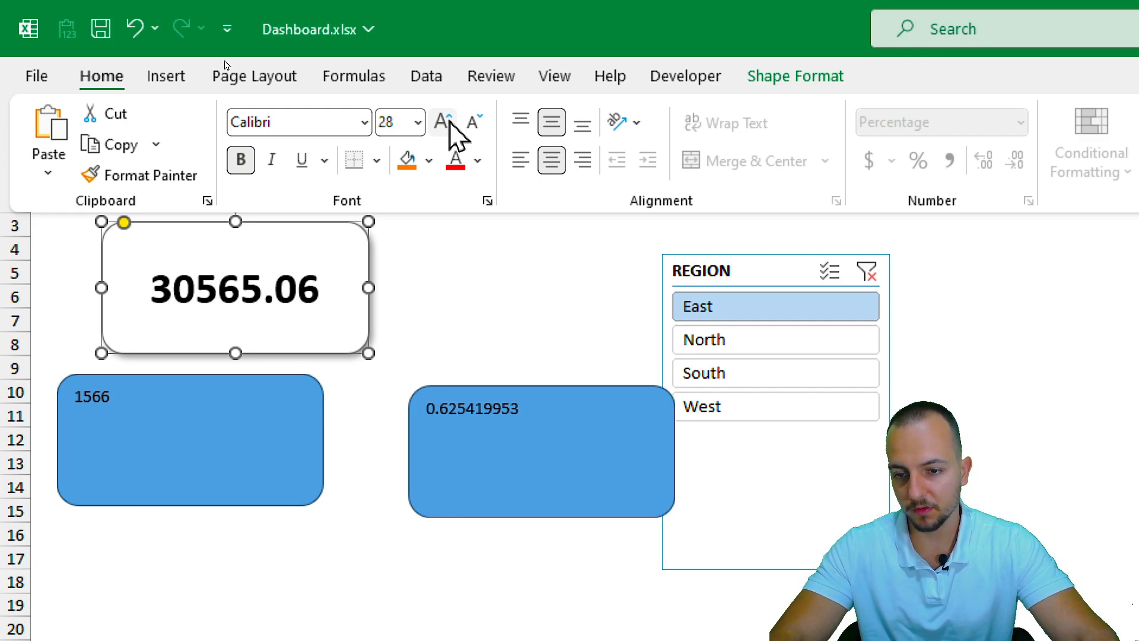
# Copy the white rectangle's formatting onto the 1566 and 0.625419953 rectangles with Format Painter and clear the selection
pyautogui.click(165, 175)
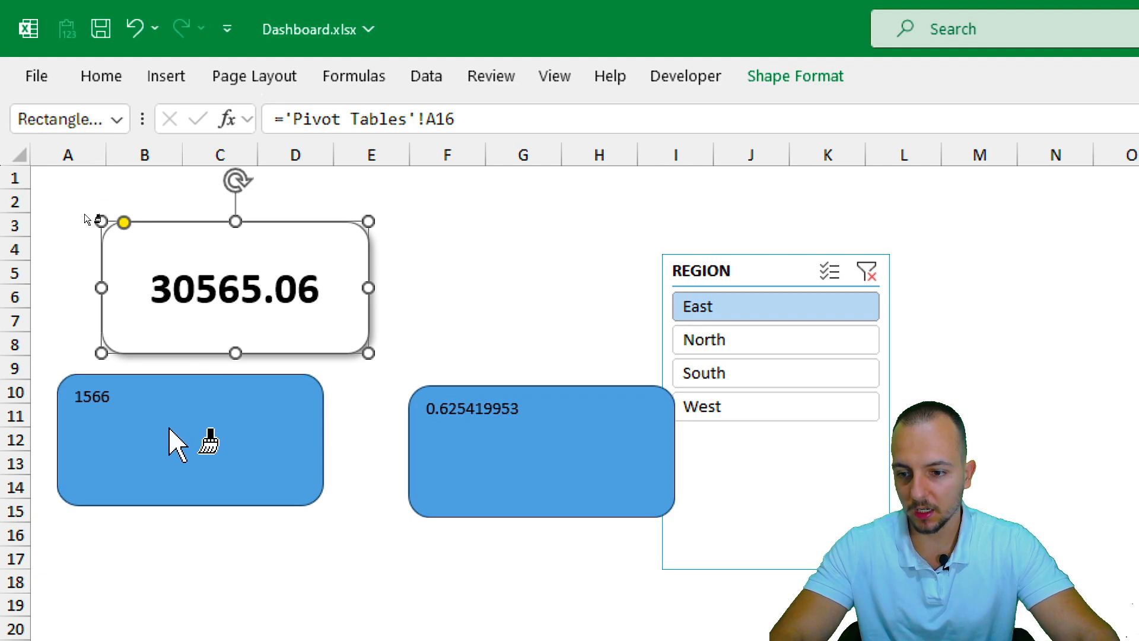
pyautogui.click(172, 436)
pyautogui.click(492, 457)
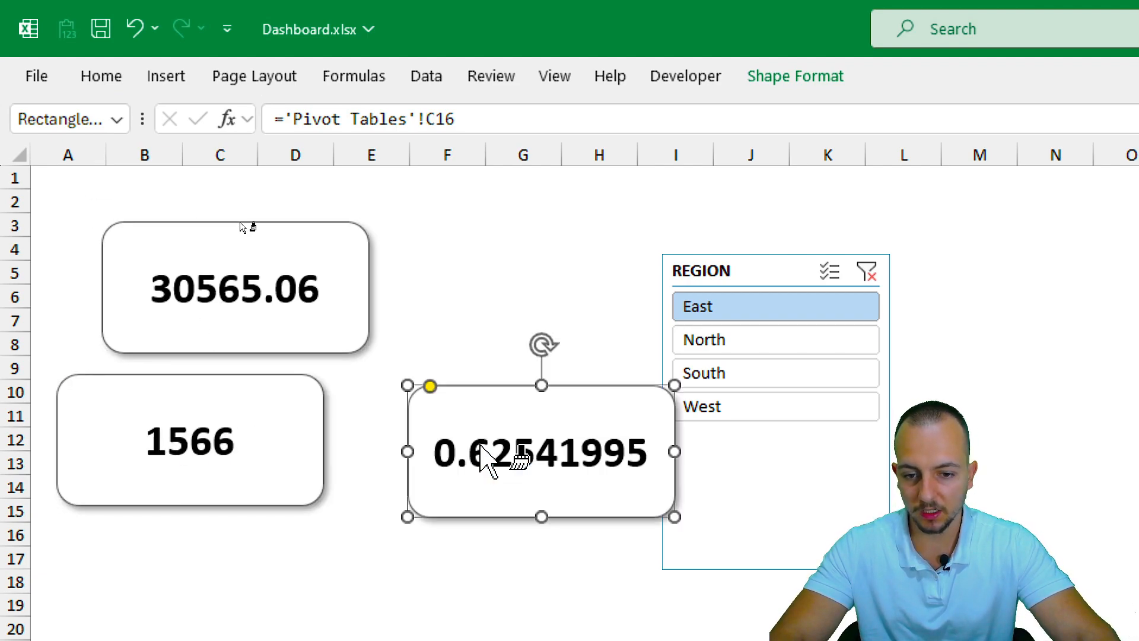
pyautogui.press('Escape')
pyautogui.press('Escape')
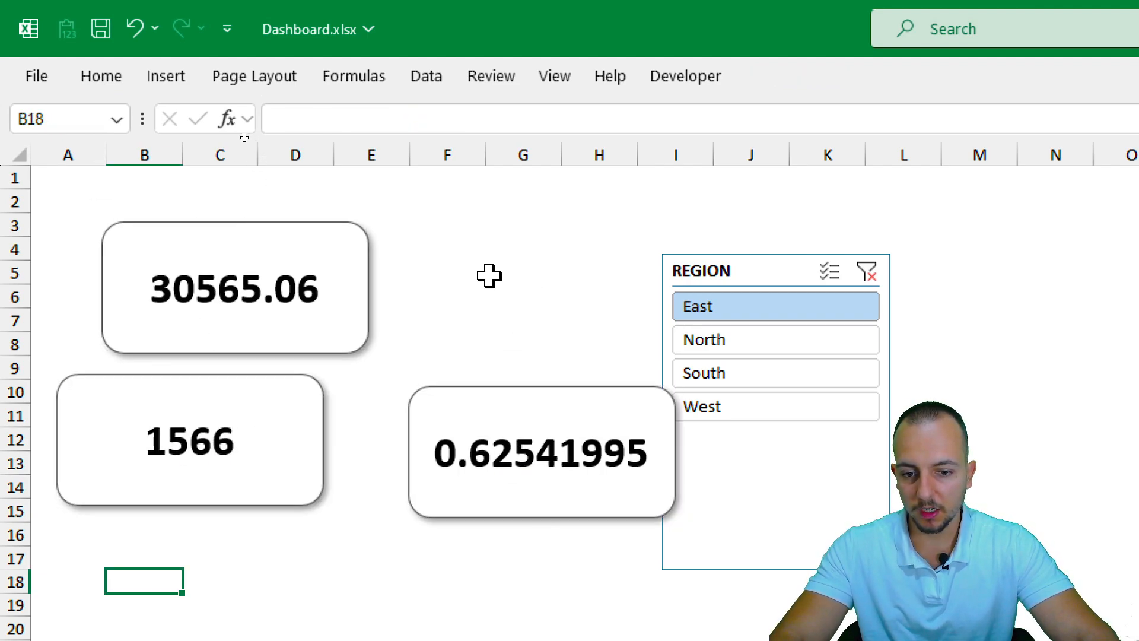
# Format cell A16 on the Pivot Tables sheet as a dollar accounting amount
pyautogui.scroll(-6, 400, 570)
pyautogui.click(383, 609)
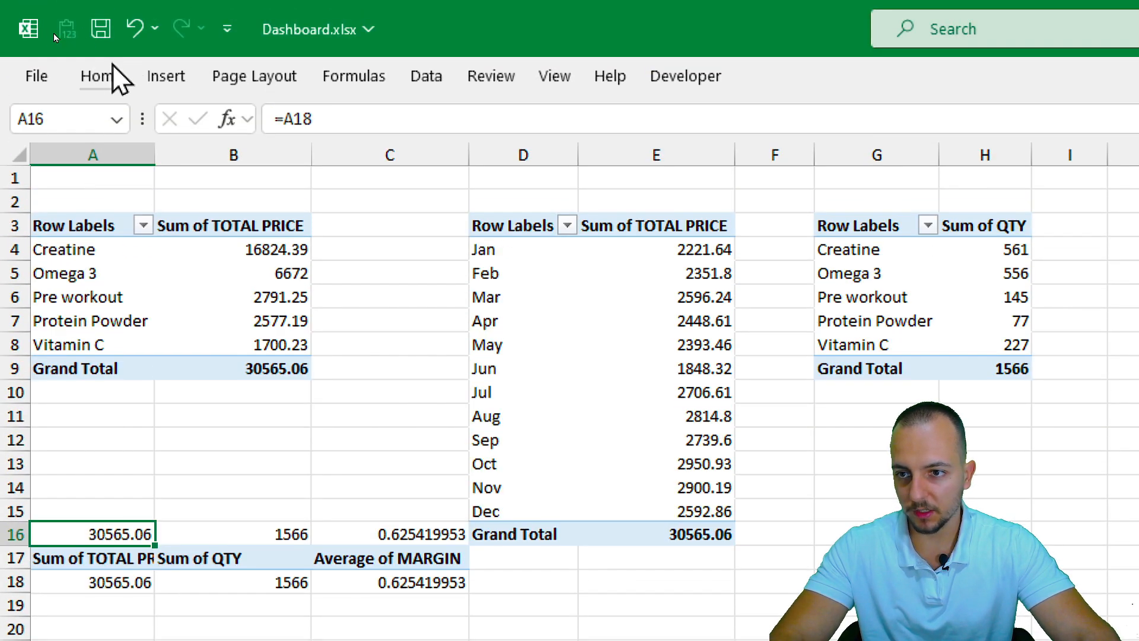
pyautogui.click(101, 74)
pyautogui.click(792, 161)
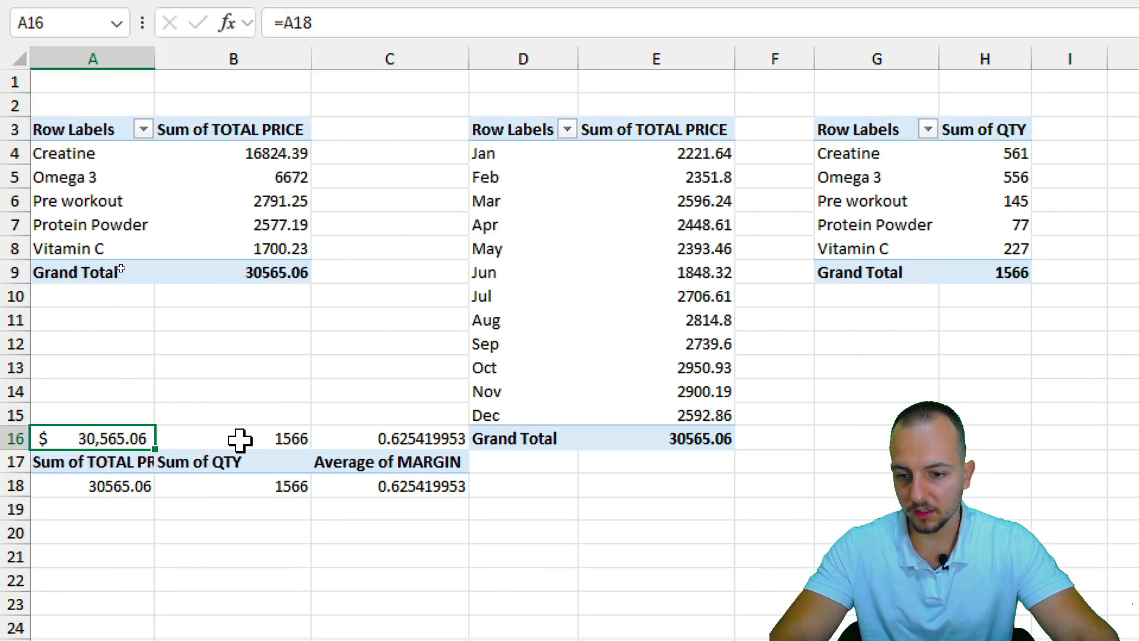
# Format cell C16, the average margin, as a percentage with two decimal places
pyautogui.click(240, 439)
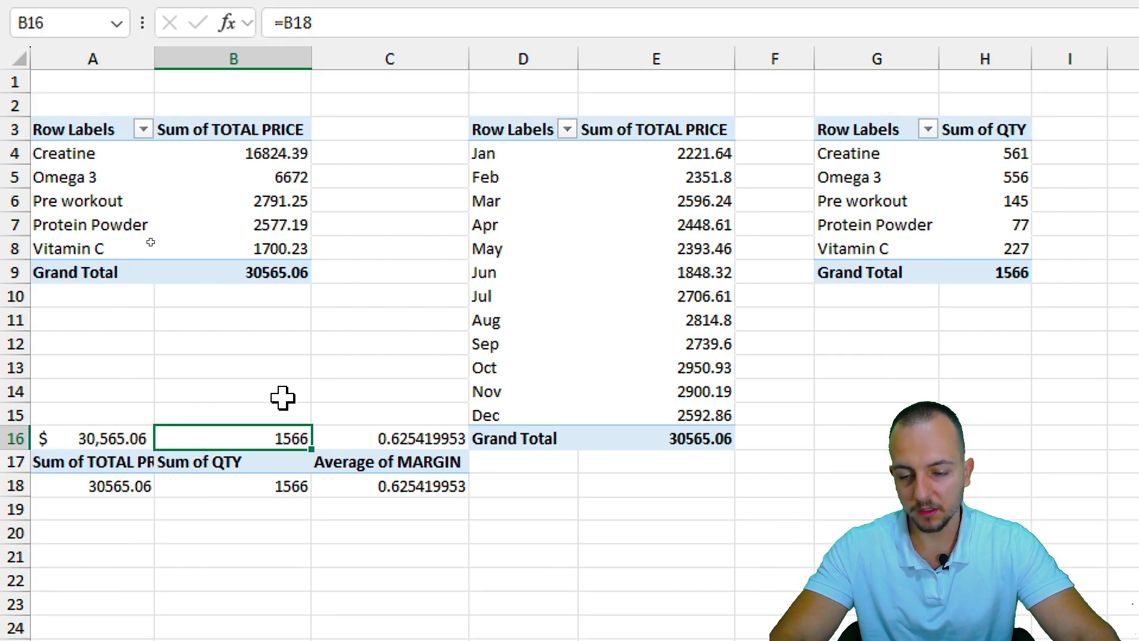
pyautogui.click(365, 437)
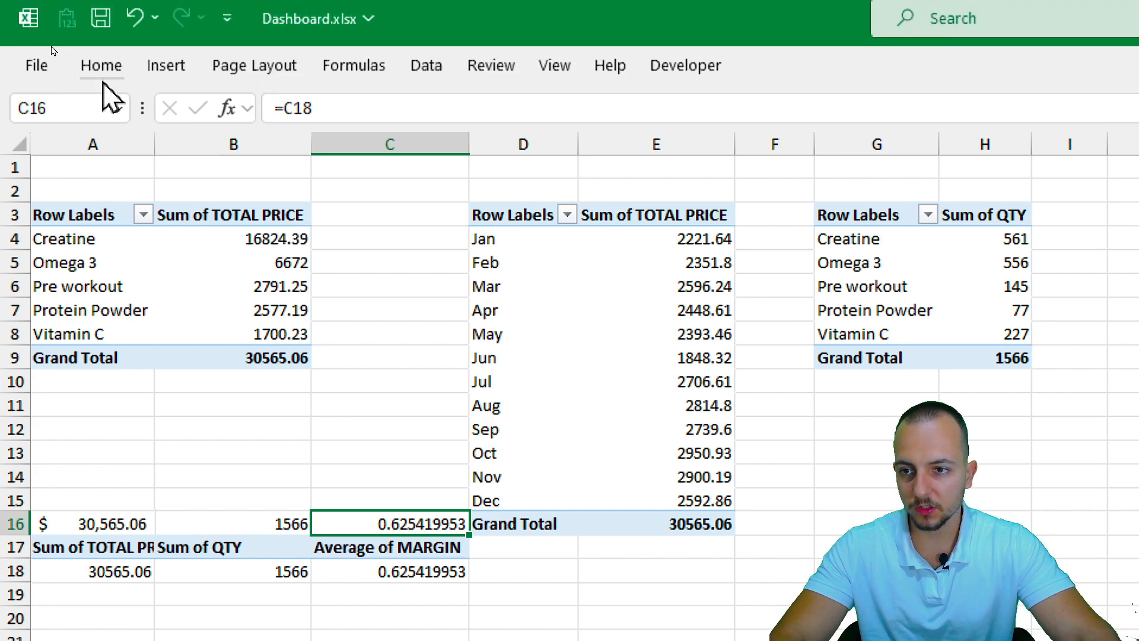
pyautogui.click(103, 66)
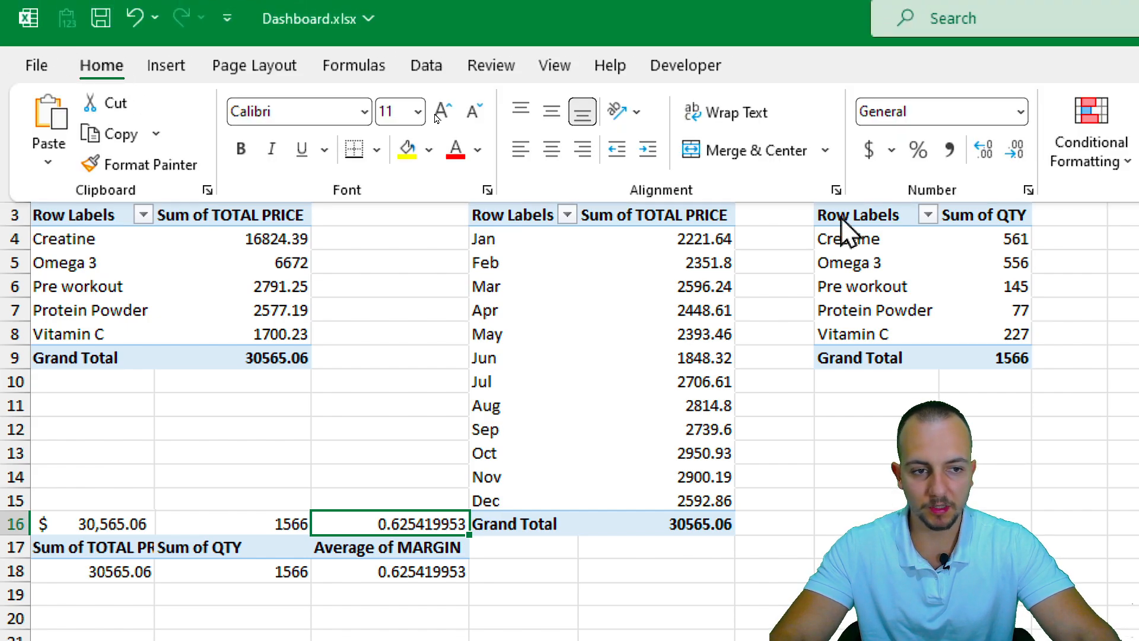
pyautogui.click(869, 153)
pyautogui.click(919, 151)
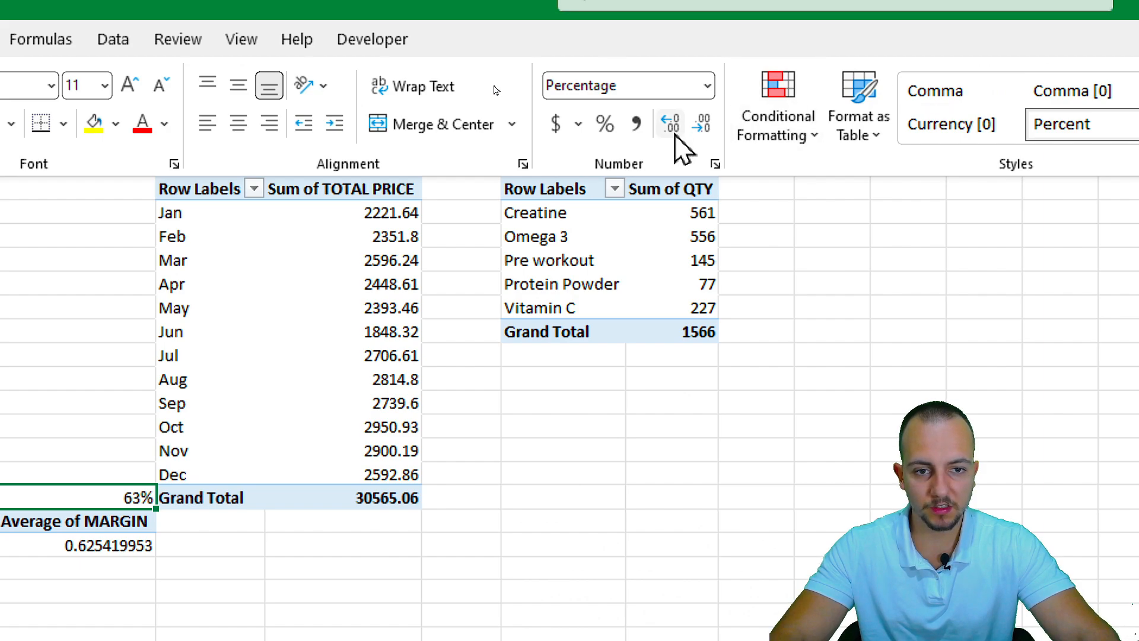
pyautogui.click(673, 126)
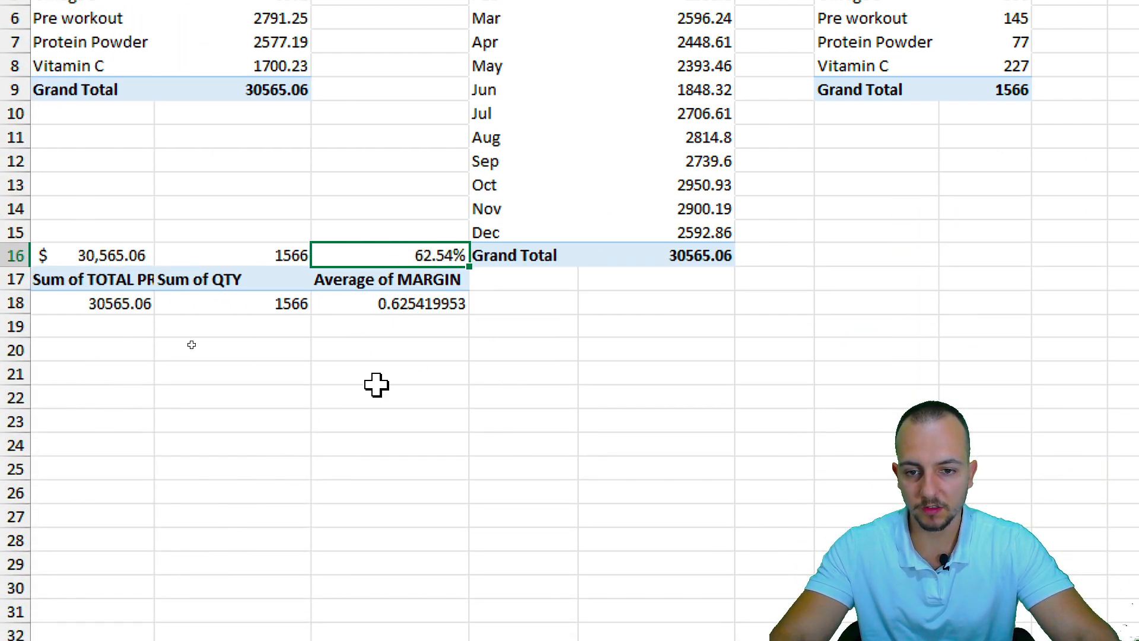
# Return to the dashboard sheet and line up the three cards in one row from column F: total price, margin, quantity
pyautogui.click(515, 592)
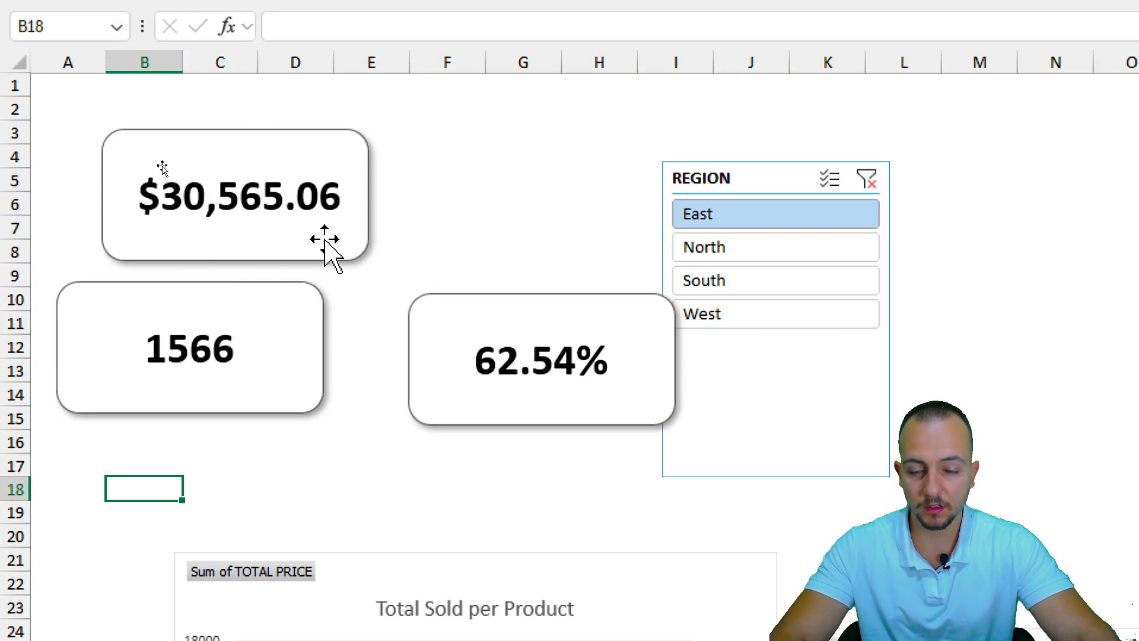
pyautogui.moveTo(311, 252); pyautogui.dragTo(604, 218)
pyautogui.moveTo(439, 344); pyautogui.dragTo(750, 138)
pyautogui.moveTo(89, 410); pyautogui.dragTo(1049, 223)
pyautogui.press('Escape')
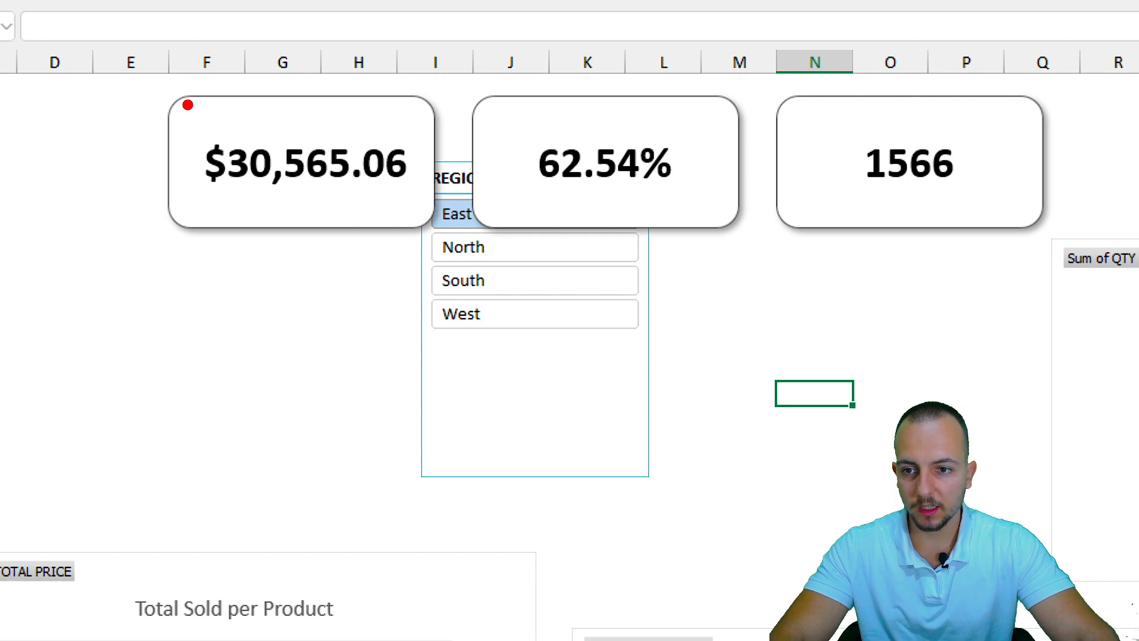
pyautogui.moveTo(192, 97); pyautogui.dragTo(432, 142)
pyautogui.moveTo(511, 101); pyautogui.dragTo(683, 135)
pyautogui.moveTo(807, 97); pyautogui.dragTo(982, 130)
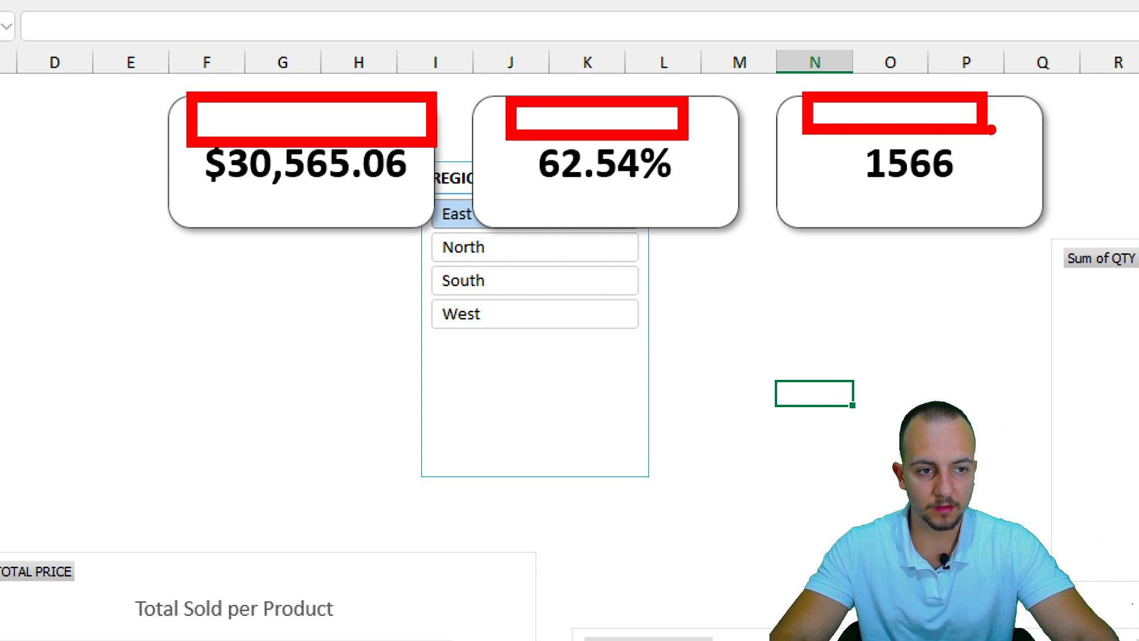
pyautogui.press('Escape')
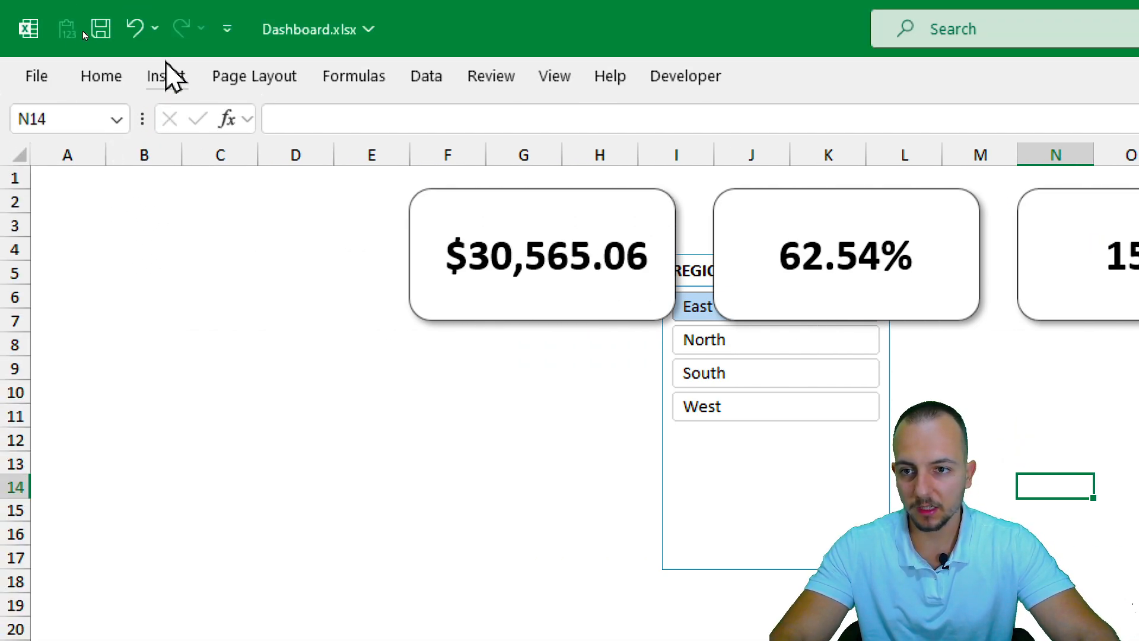
# Add a text box reading "TOTAL SOLD" over the upper edge of the $30,565.06 card
pyautogui.click(166, 76)
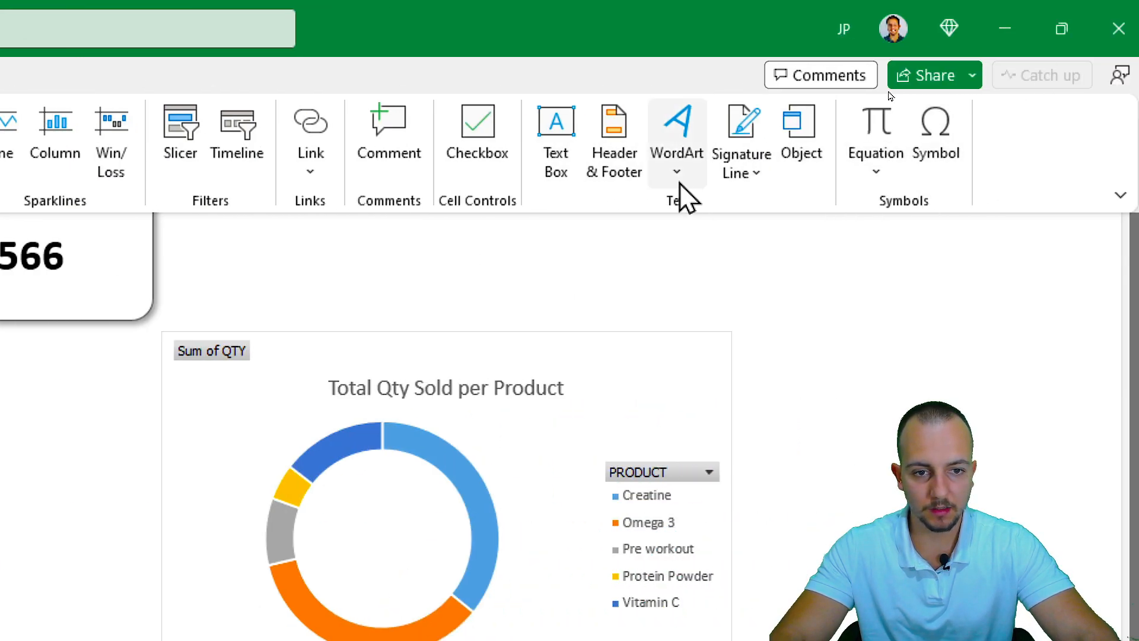
pyautogui.click(556, 178)
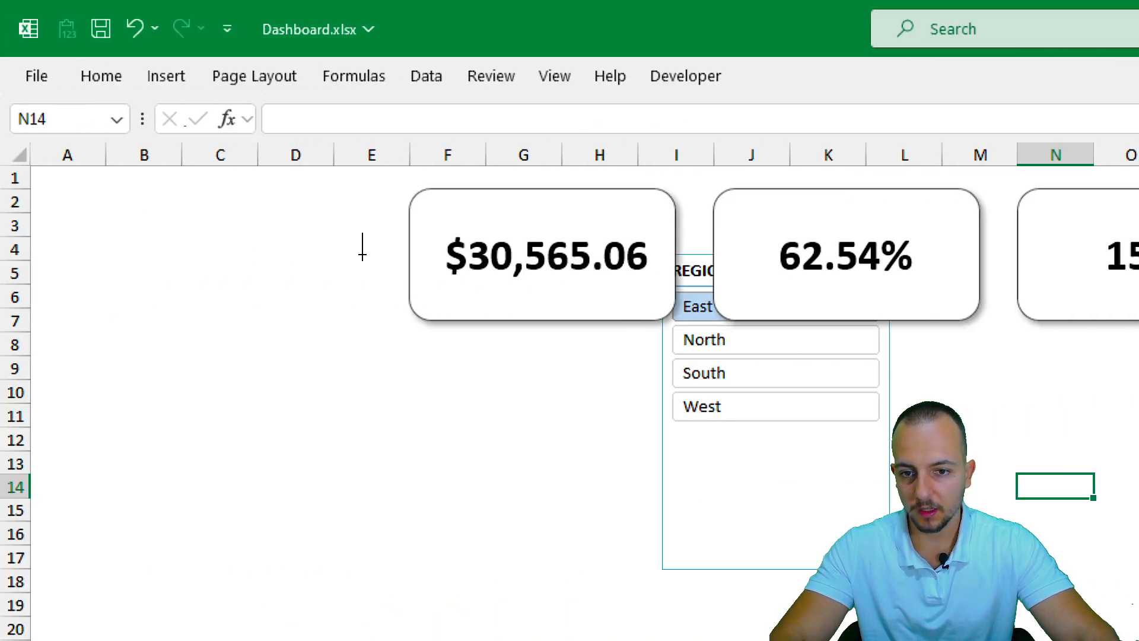
pyautogui.moveTo(409, 189); pyautogui.dragTo(638, 237)
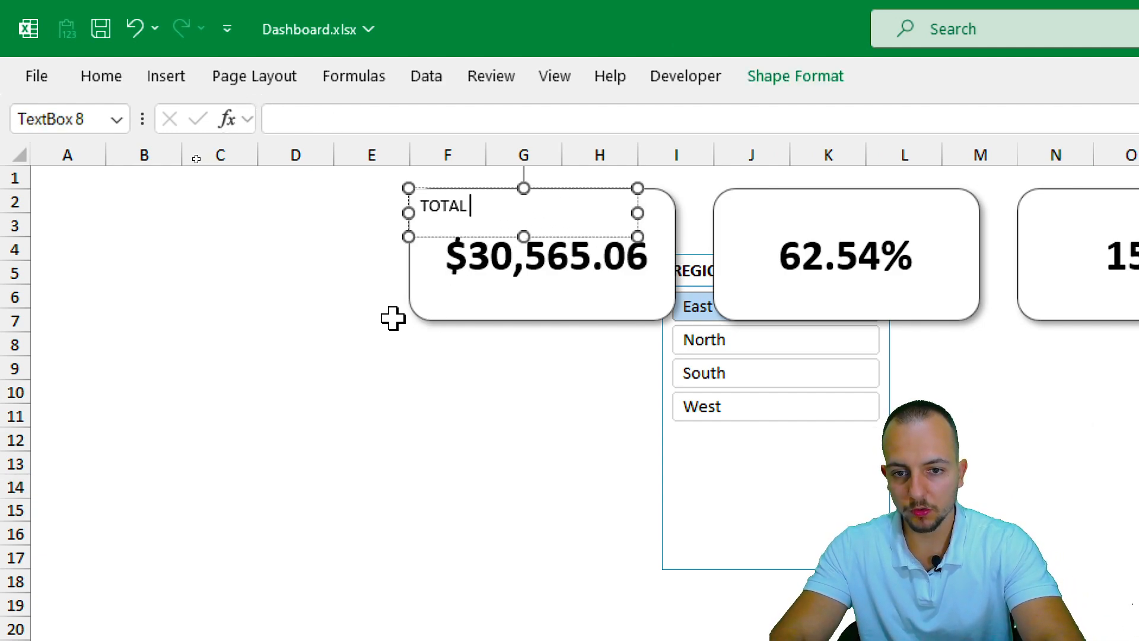
# Format the TOTAL SOLD label as bold 14-point text, vertically centred in its box
pyautogui.doubleClick(488, 208)
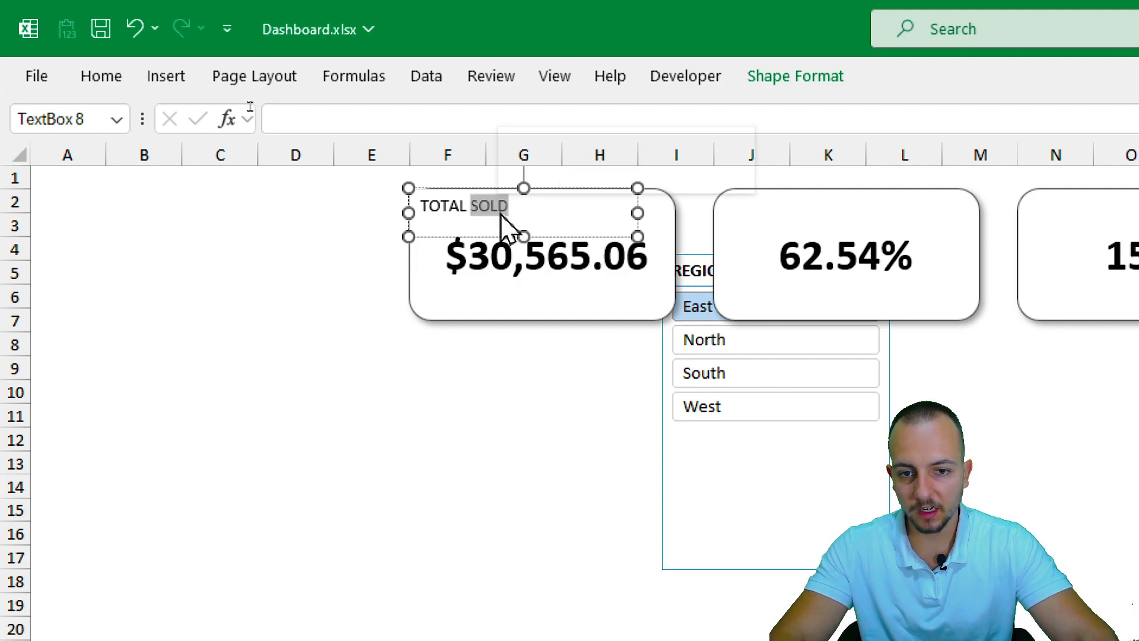
pyautogui.hotkey('ctrl', 'a')
pyautogui.click(100, 78)
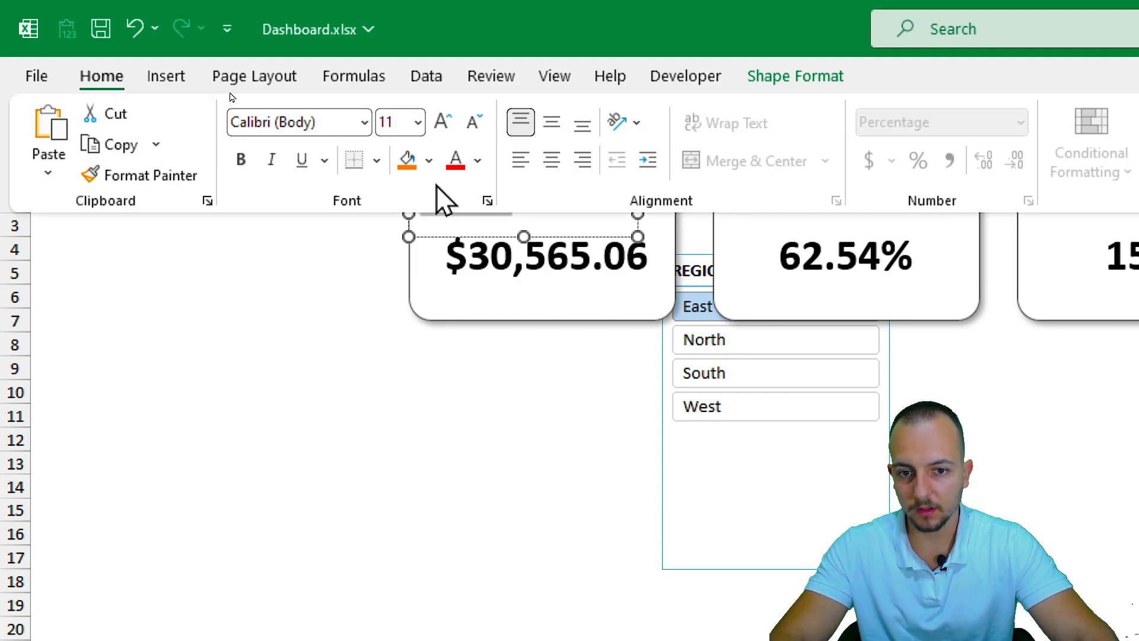
pyautogui.click(444, 123)
pyautogui.click(444, 122)
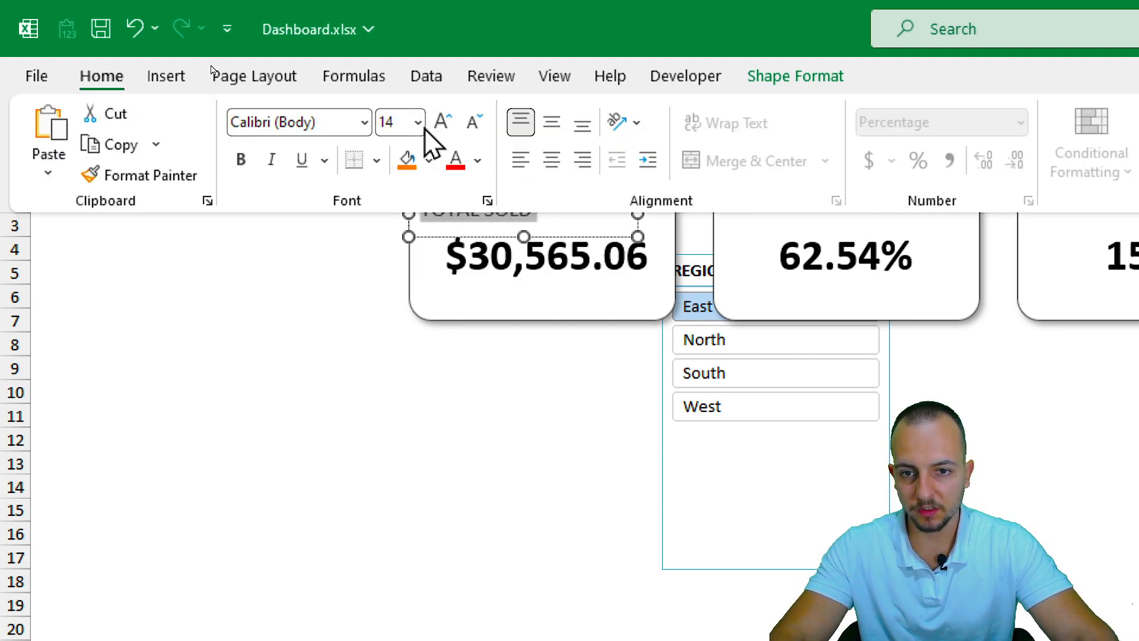
pyautogui.click(551, 124)
pyautogui.click(241, 160)
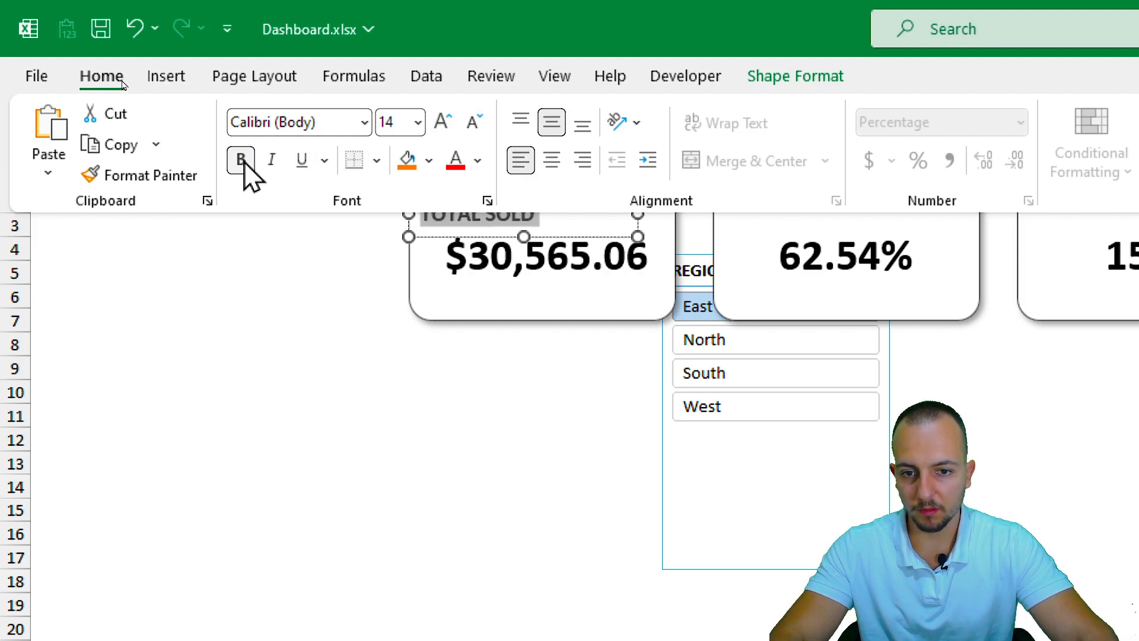
# Remove the outline and the fill from the TOTAL SOLD text box
pyautogui.click(796, 77)
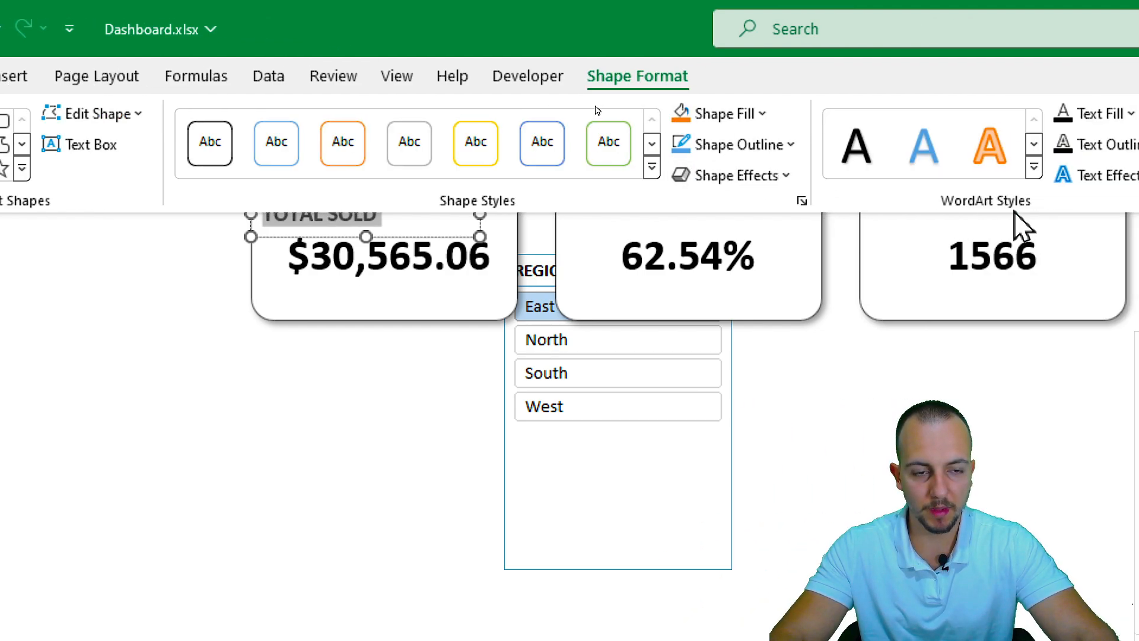
pyautogui.click(932, 147)
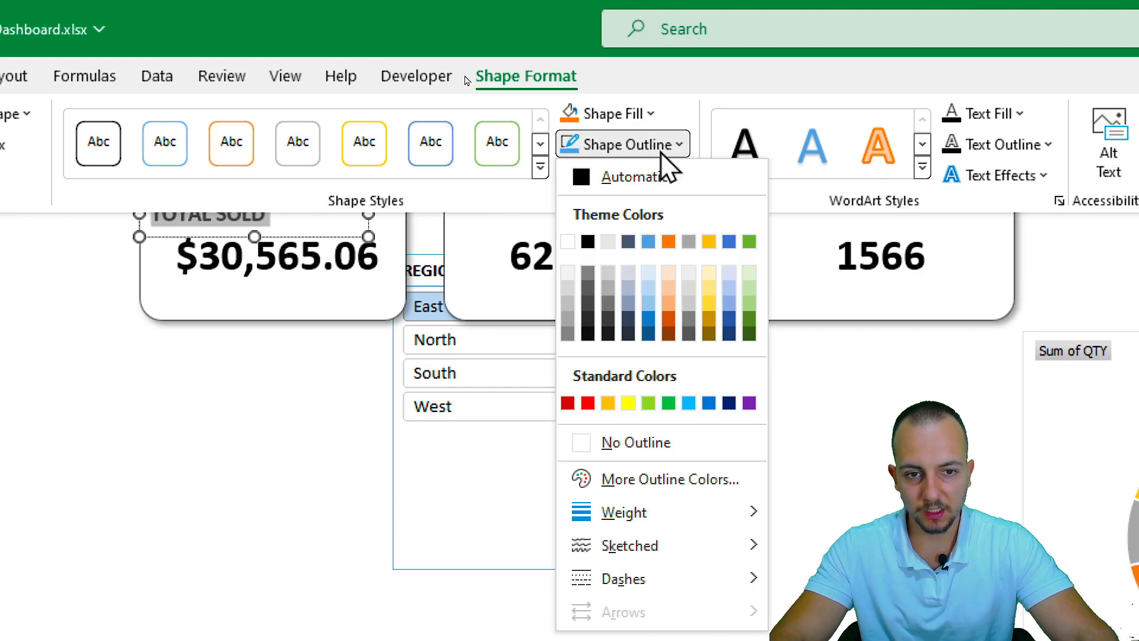
pyautogui.click(617, 443)
pyautogui.click(634, 116)
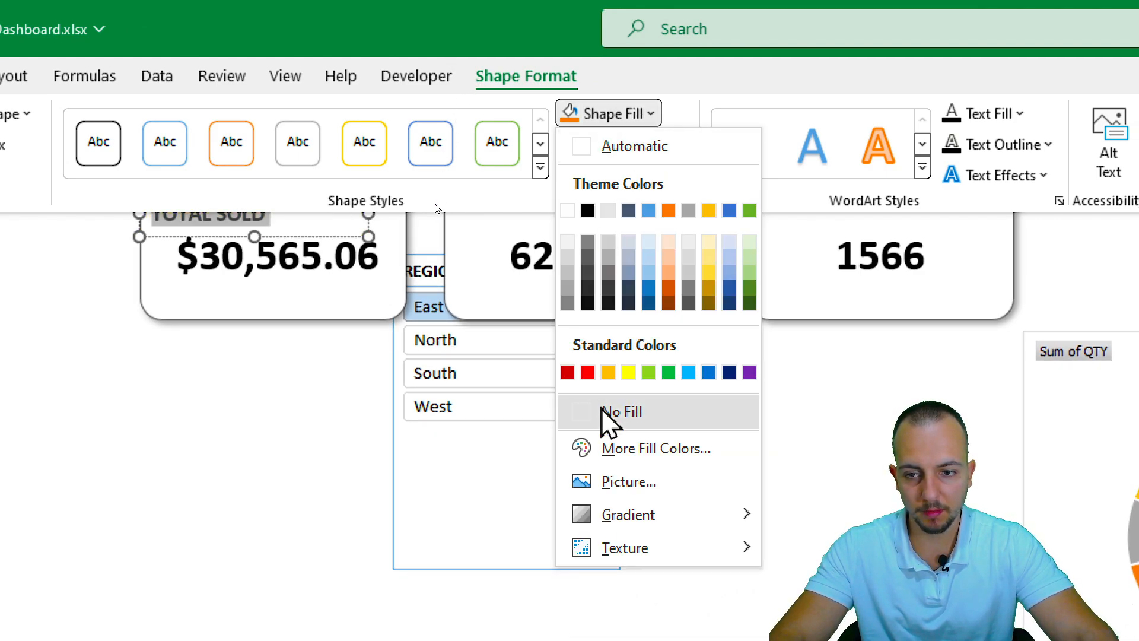
pyautogui.click(600, 410)
pyautogui.click(103, 391)
pyautogui.click(430, 229)
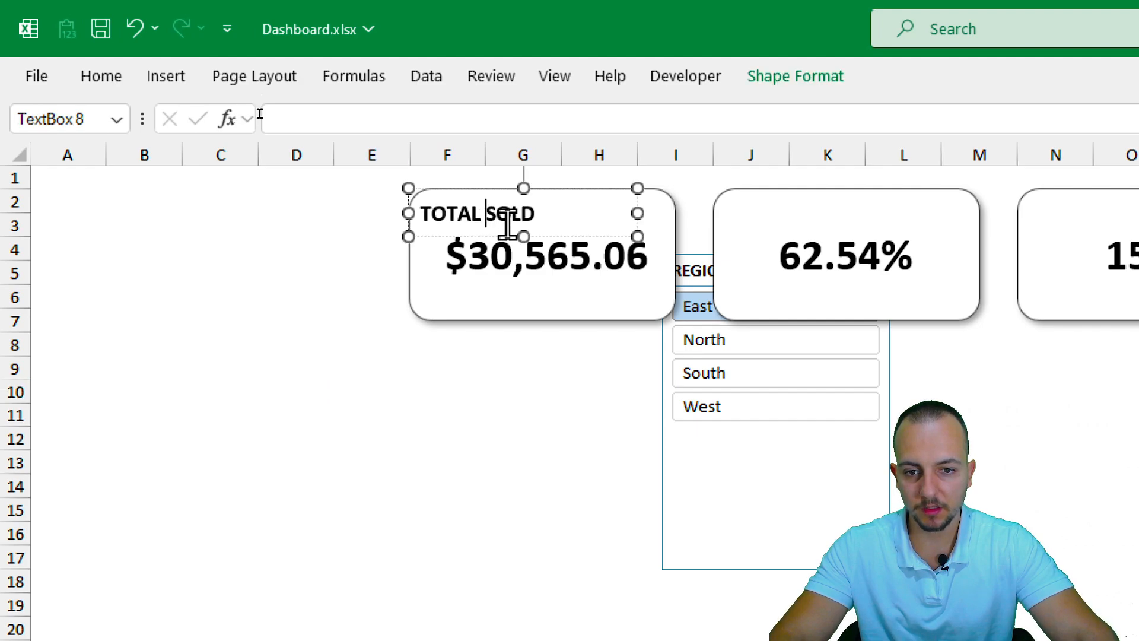
pyautogui.moveTo(462, 229); pyautogui.dragTo(397, 283)
pyautogui.moveTo(476, 283); pyautogui.dragTo(555, 256)
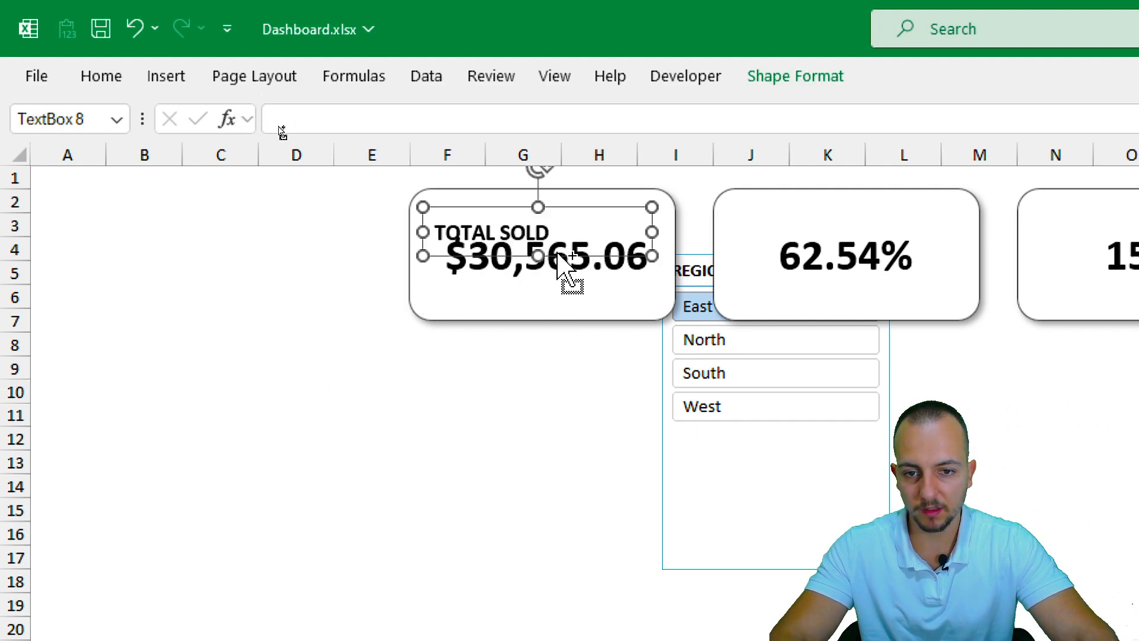
pyautogui.hotkey('ctrl', 'z')
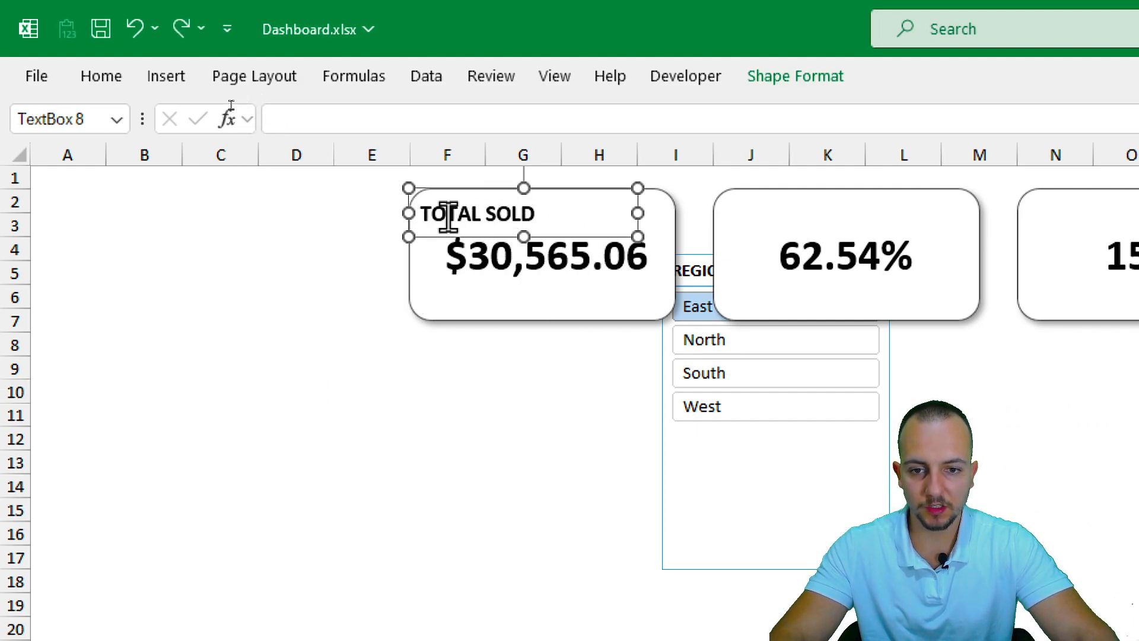
# Duplicate the TOTAL SOLD label and place the copy in the same position on the 62.54% card
pyautogui.hotkey('ctrl', 'c')
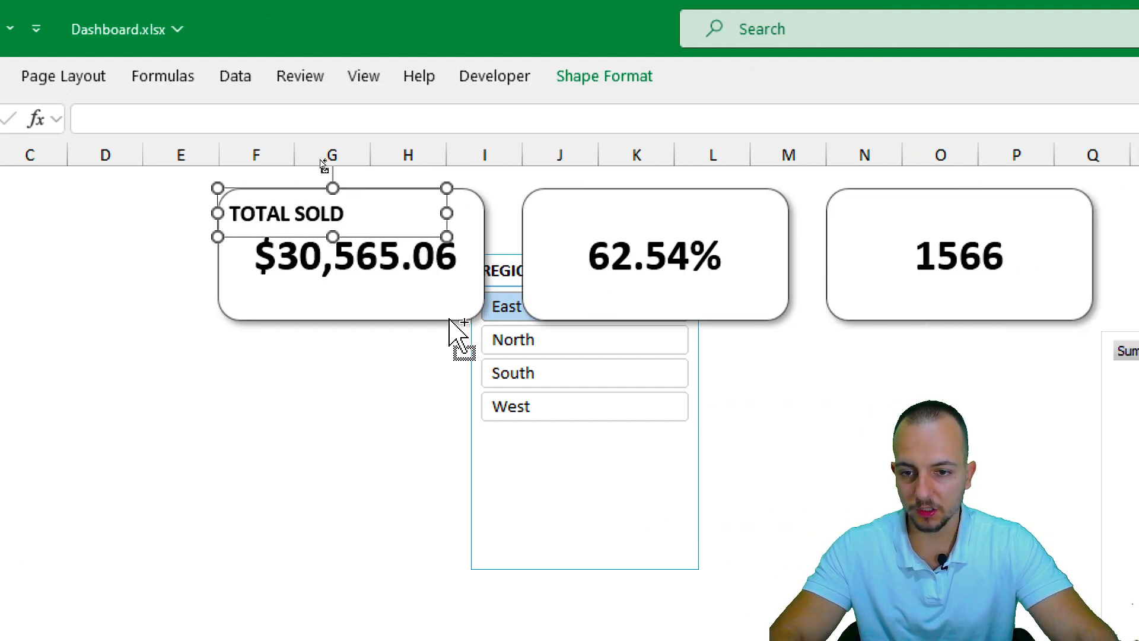
pyautogui.hotkey('ctrl', 'v')
pyautogui.moveTo(378, 262); pyautogui.dragTo(470, 242)
pyautogui.hotkey('ctrl', 'z')
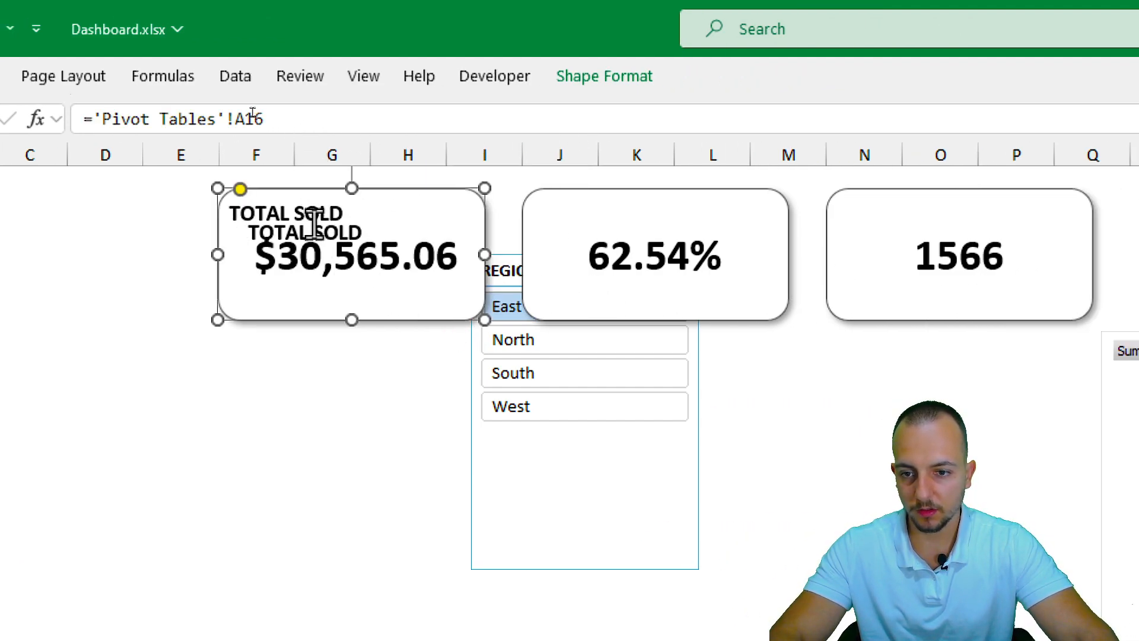
pyautogui.click(316, 226)
pyautogui.moveTo(321, 256); pyautogui.dragTo(607, 235)
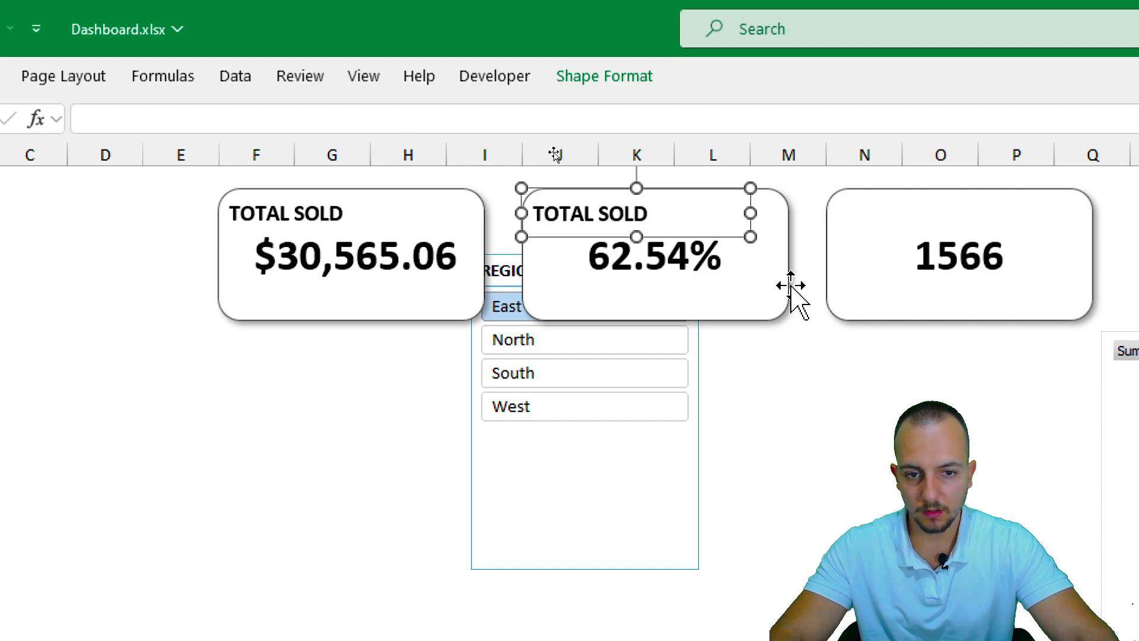
# Paste another TOTAL SOLD label and nudge it onto the 1566 card, level with the other two labels
pyautogui.hotkey('ctrl', 'v')
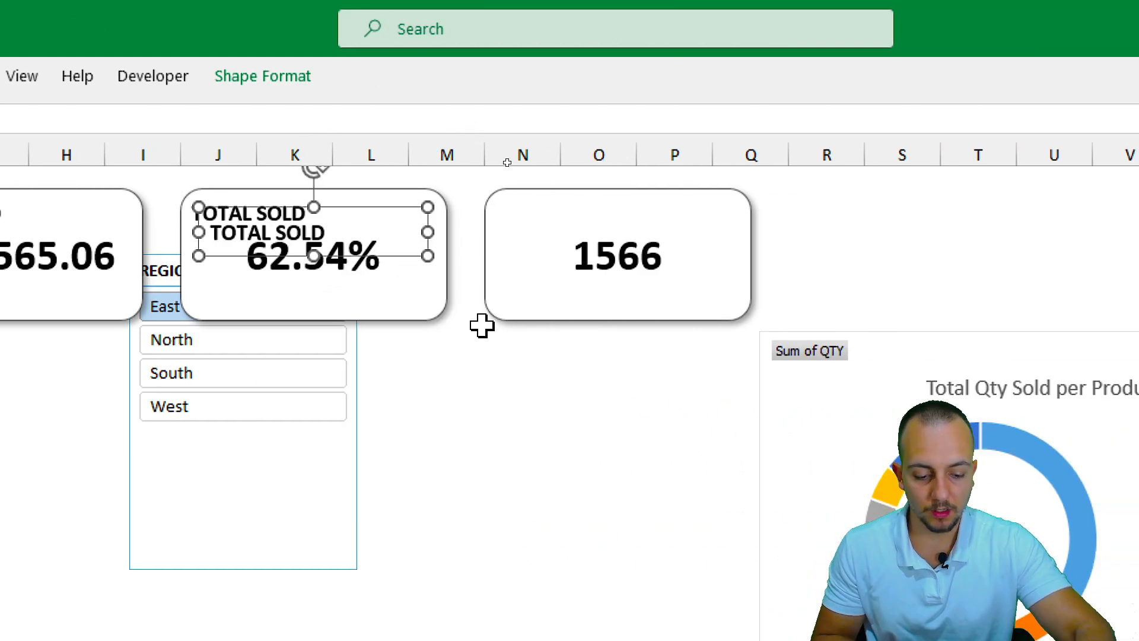
pyautogui.press('Right')
pyautogui.press('Right')
pyautogui.press('Right')
pyautogui.press('Right')
pyautogui.press('Right')
pyautogui.press('Right')
pyautogui.press('Right')
pyautogui.press('Right')
pyautogui.press('Right')
pyautogui.press('Right')
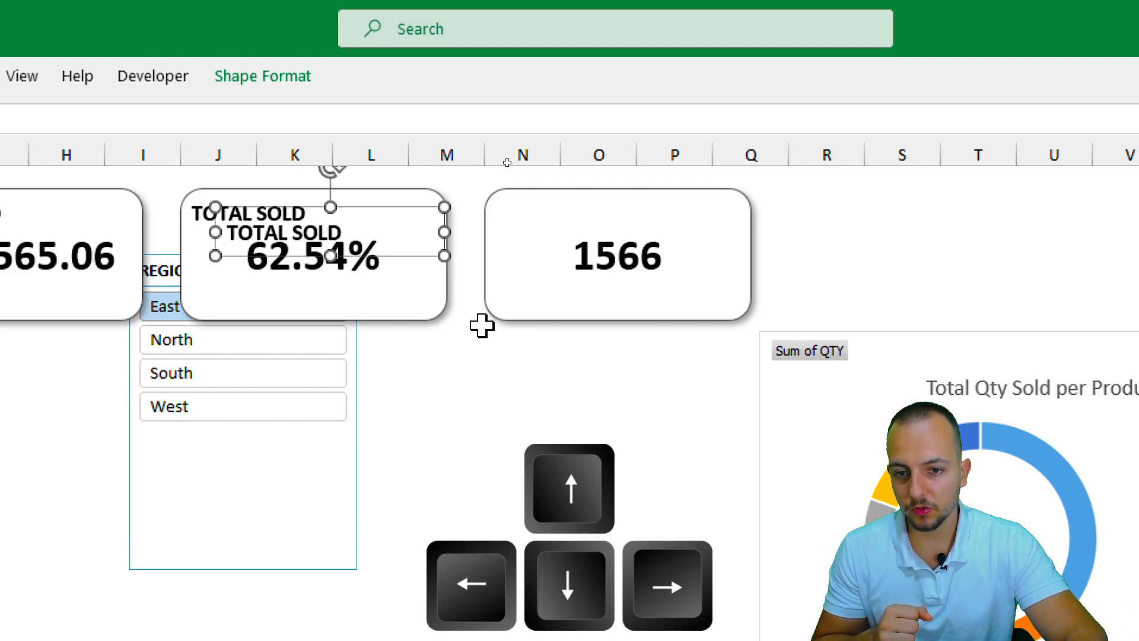
pyautogui.press('Right')
pyautogui.press('Right')
pyautogui.press('Right')
pyautogui.press('Right')
pyautogui.press('Right')
pyautogui.press('Right')
pyautogui.press('Right')
pyautogui.press('Right')
pyautogui.press('Right')
pyautogui.press('Right')
pyautogui.press('Right')
pyautogui.press('Right')
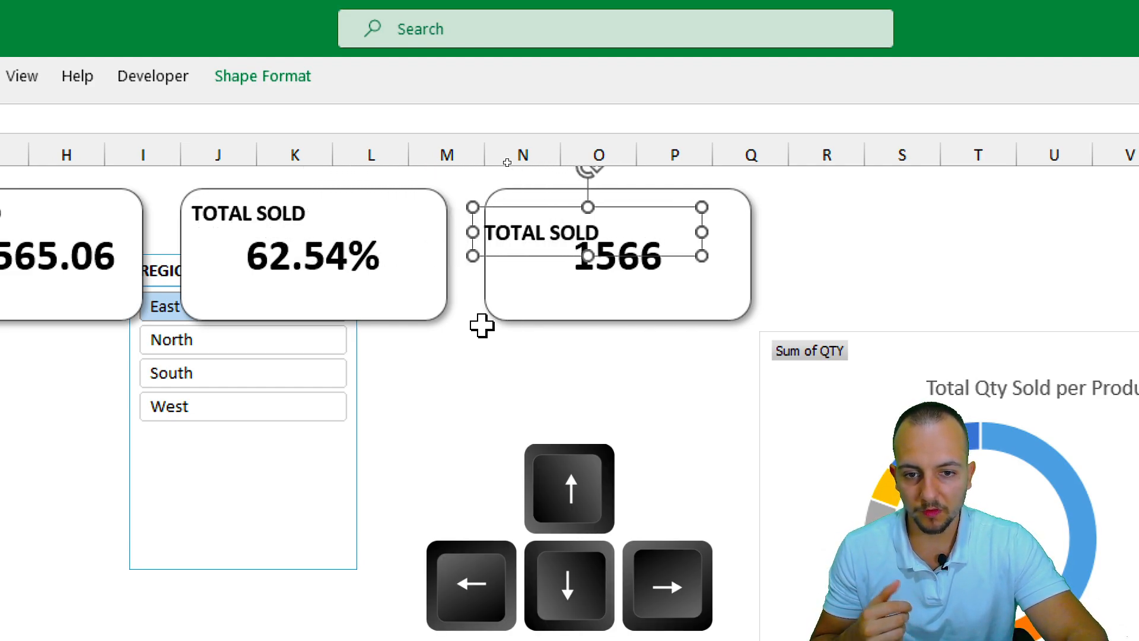
pyautogui.press('Right')
pyautogui.press('Right')
pyautogui.press('Right')
pyautogui.press('Right')
pyautogui.press('Right')
pyautogui.press('Right')
pyautogui.press('Right')
pyautogui.press('Right')
pyautogui.press('Up')
pyautogui.press('Up')
pyautogui.press('Up')
pyautogui.press('Up')
pyautogui.press('Up')
pyautogui.press('Up')
pyautogui.press('Up')
pyautogui.press('Up')
pyautogui.press('Up')
pyautogui.press('Up')
pyautogui.press('Up')
pyautogui.press('Up')
pyautogui.press('Up')
pyautogui.press('Up')
pyautogui.press('Up')
pyautogui.press('Up')
pyautogui.press('Up')
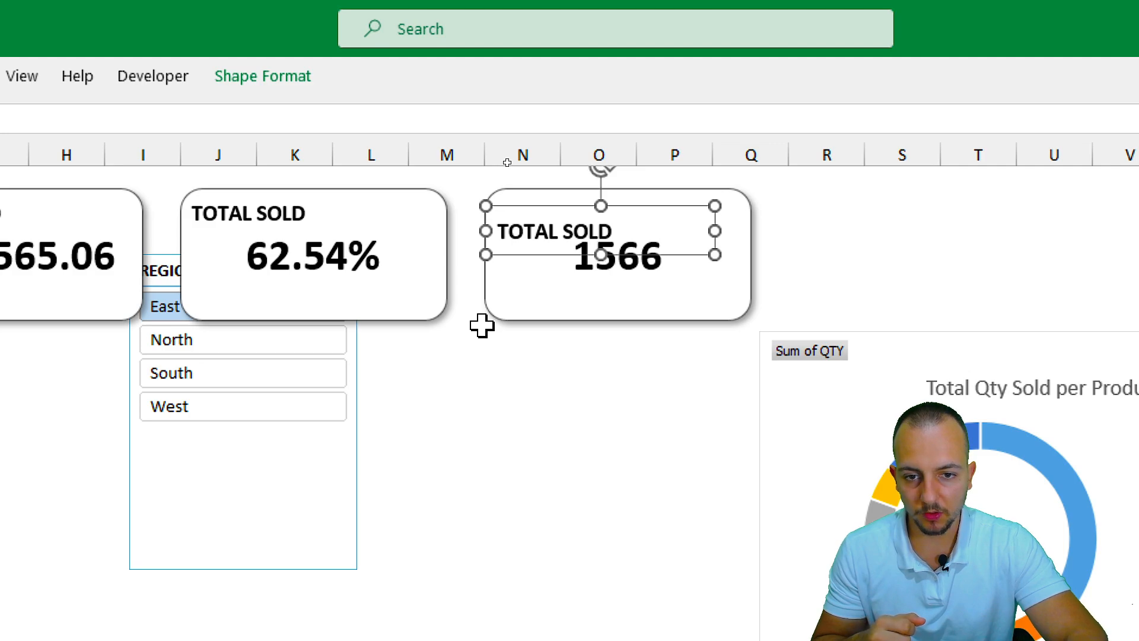
pyautogui.press('Down')
pyautogui.press('Down')
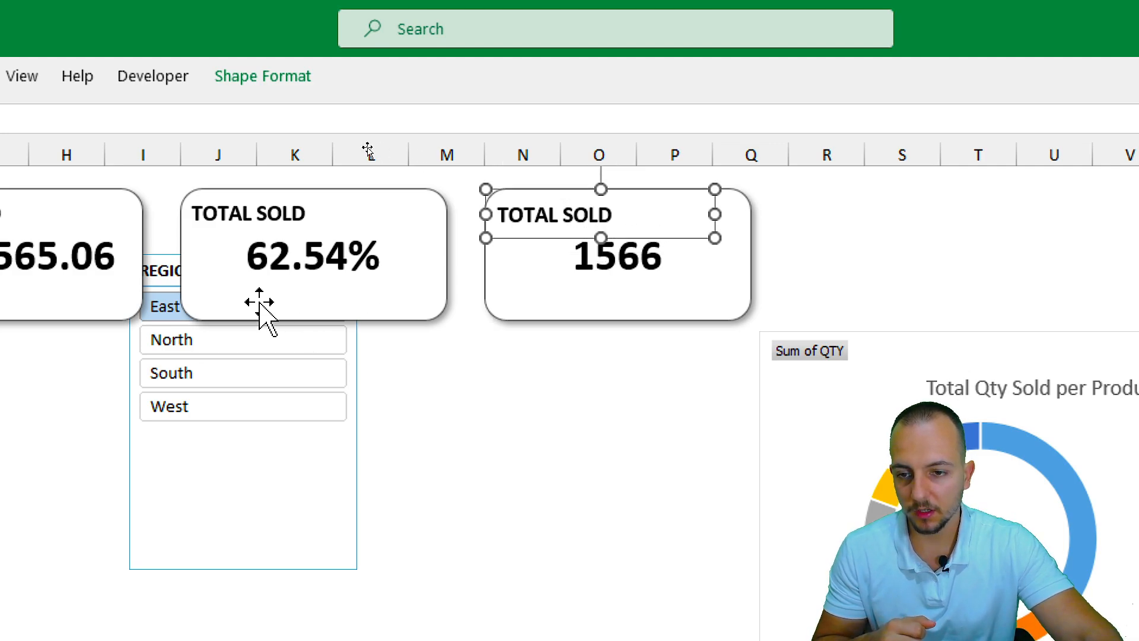
# Change the label text on the 62.54% card to "MARGIN"
pyautogui.click(221, 215)
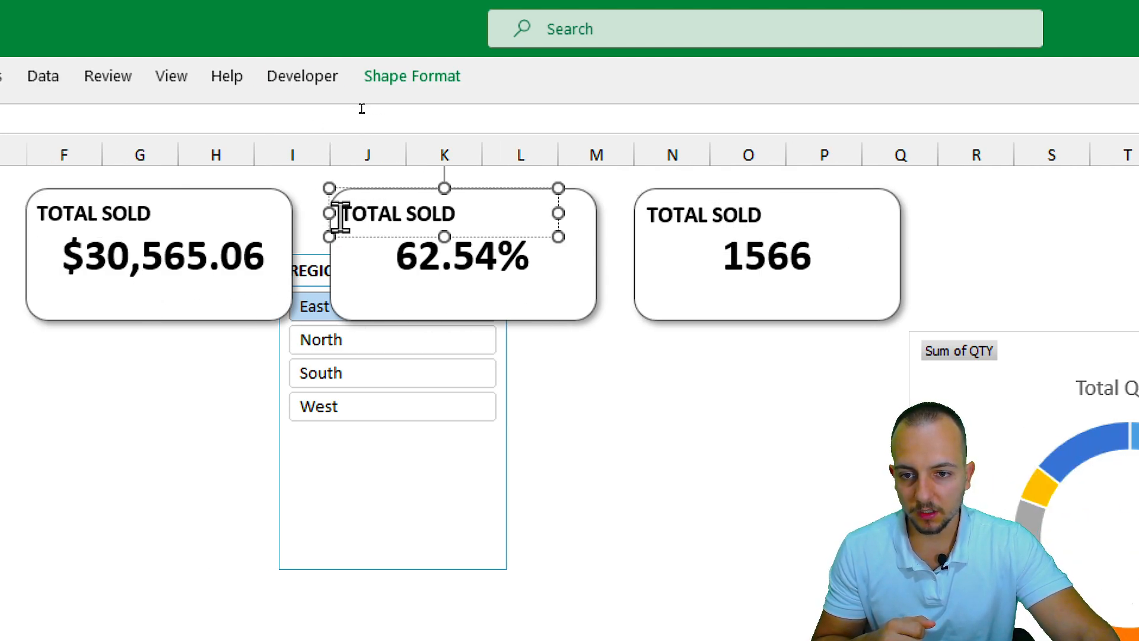
pyautogui.moveTo(340, 217); pyautogui.dragTo(460, 216)
pyautogui.write('MARGIN')
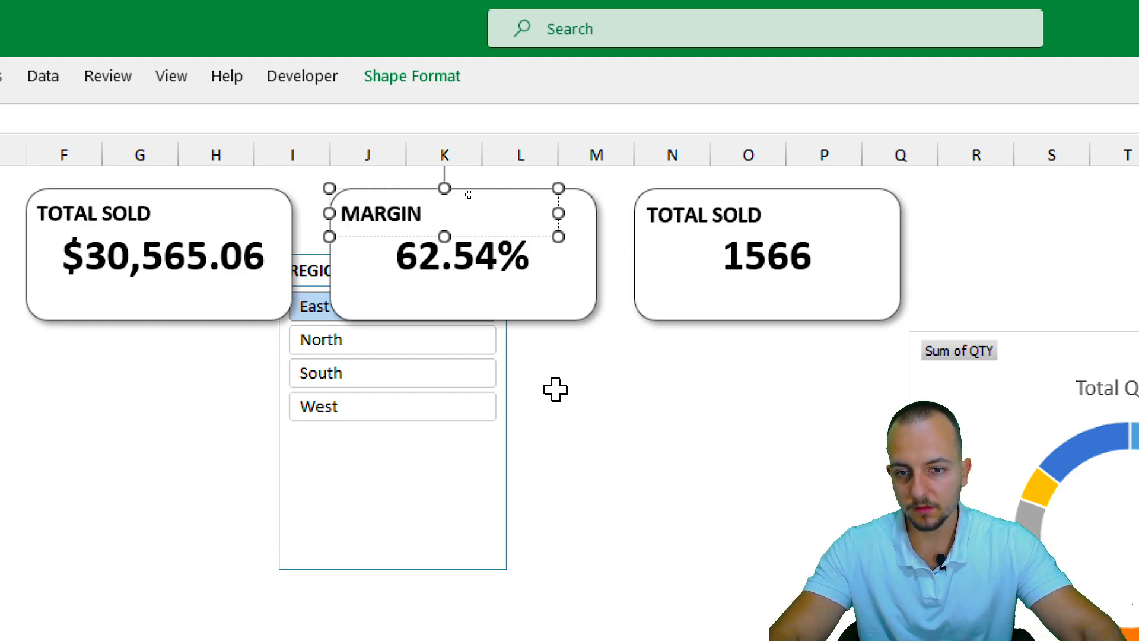
# Change the label text on the 1566 card to "TOTAL QTY SOLD" and leave text editing
pyautogui.click(706, 215)
pyautogui.doubleClick(668, 215)
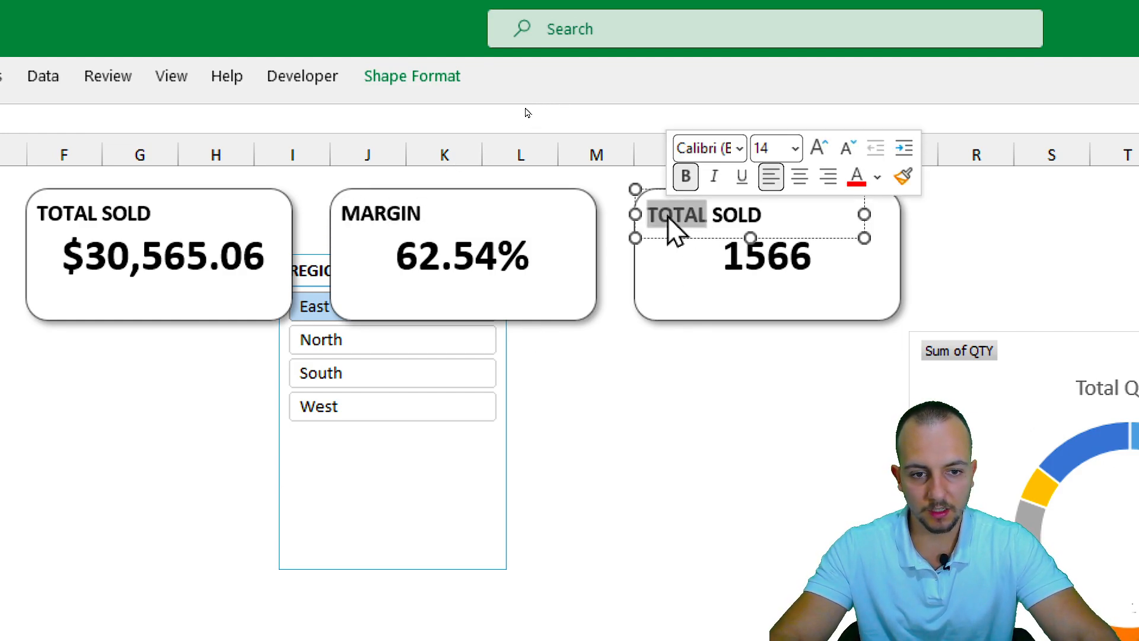
pyautogui.click(755, 216)
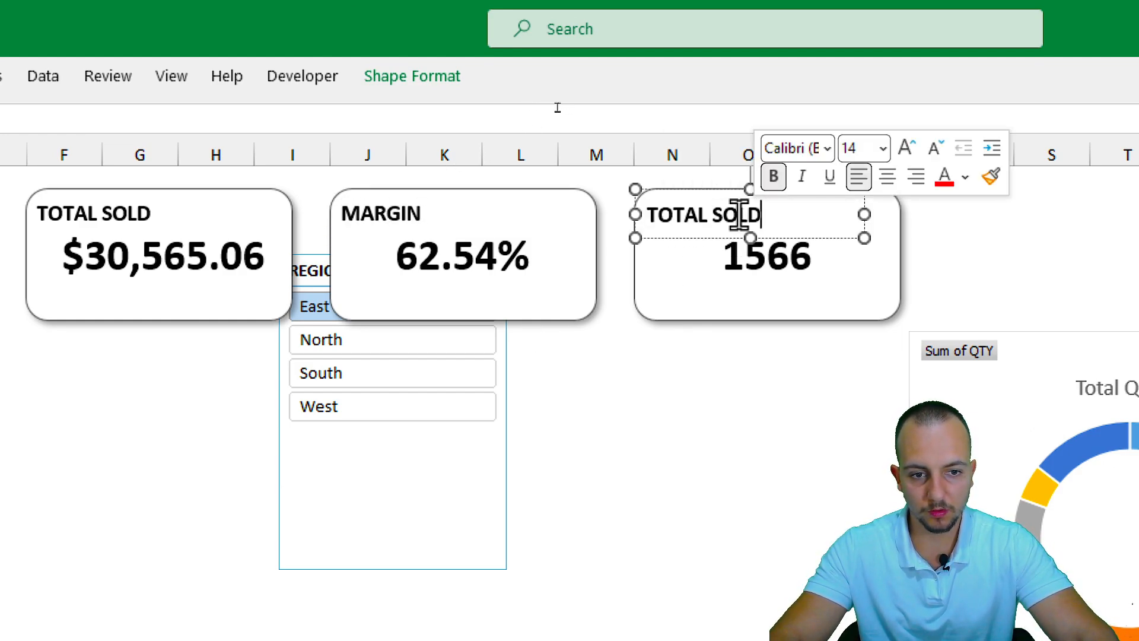
pyautogui.click(747, 378)
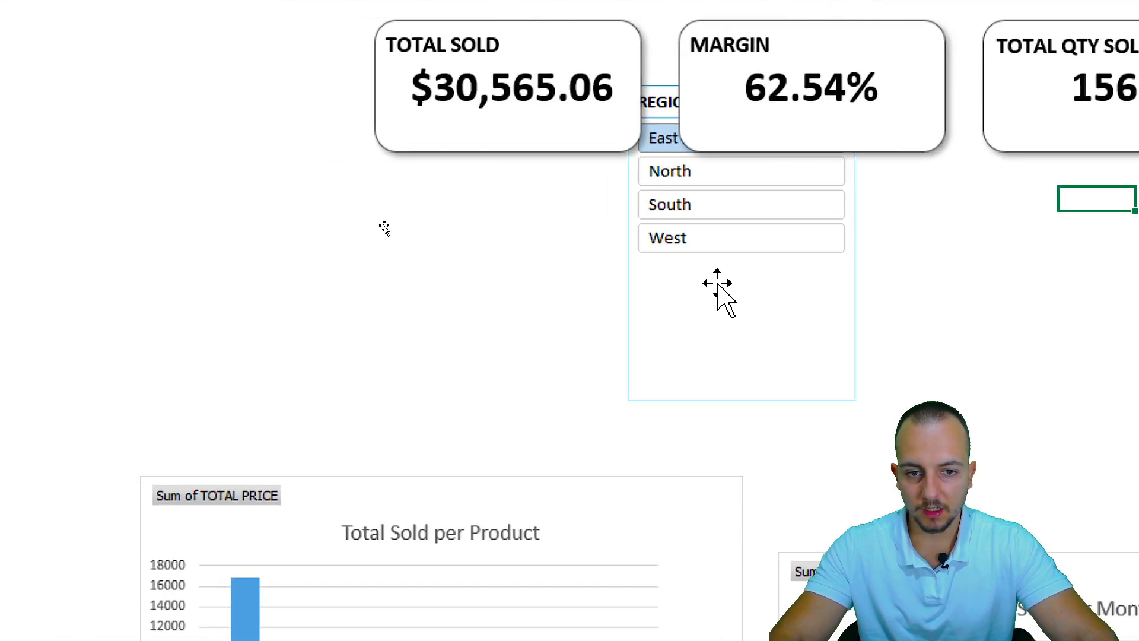
# Move the REGION slicer beside the first card and resize it to span columns A to E, starting at row 2
pyautogui.moveTo(375, 230); pyautogui.dragTo(76, 191)
pyautogui.moveTo(149, 214); pyautogui.dragTo(150, 238)
pyautogui.moveTo(281, 459); pyautogui.dragTo(371, 496)
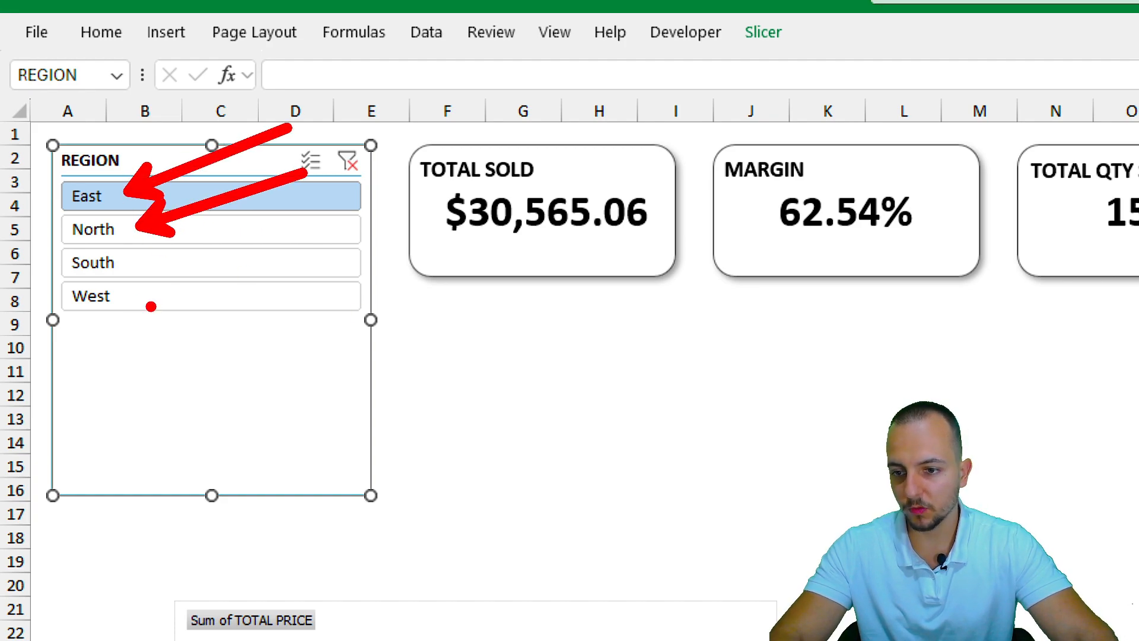
# Arrange the REGION slicer's buttons in two columns with taller buttons and shorten the slicer frame to fit them
pyautogui.click(766, 34)
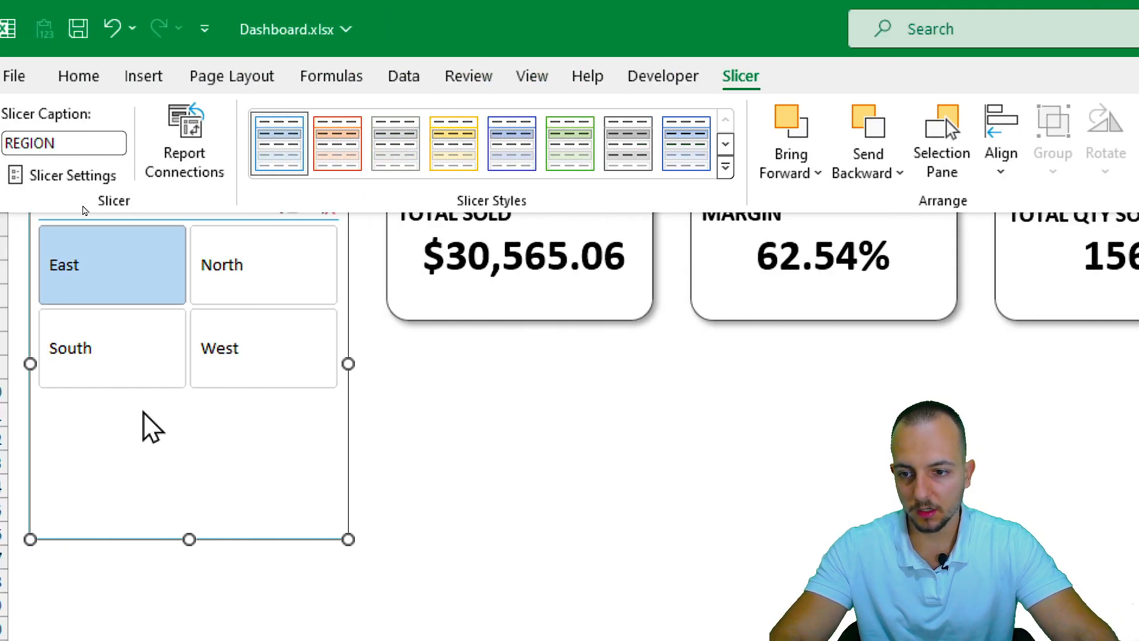
pyautogui.click(1138, 138)
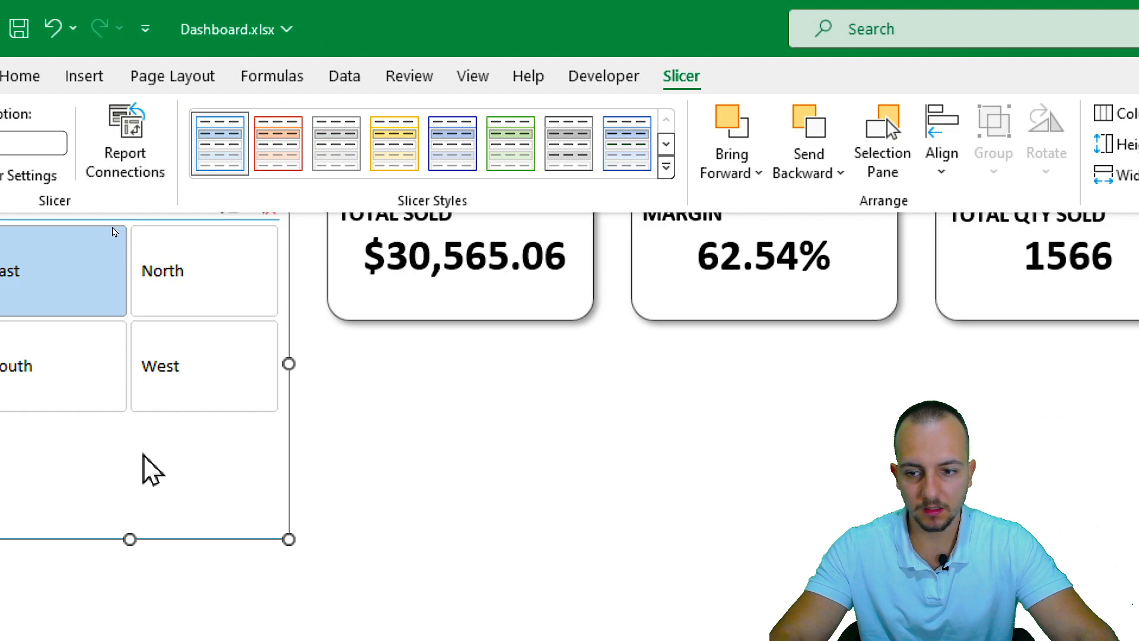
pyautogui.click(143, 456)
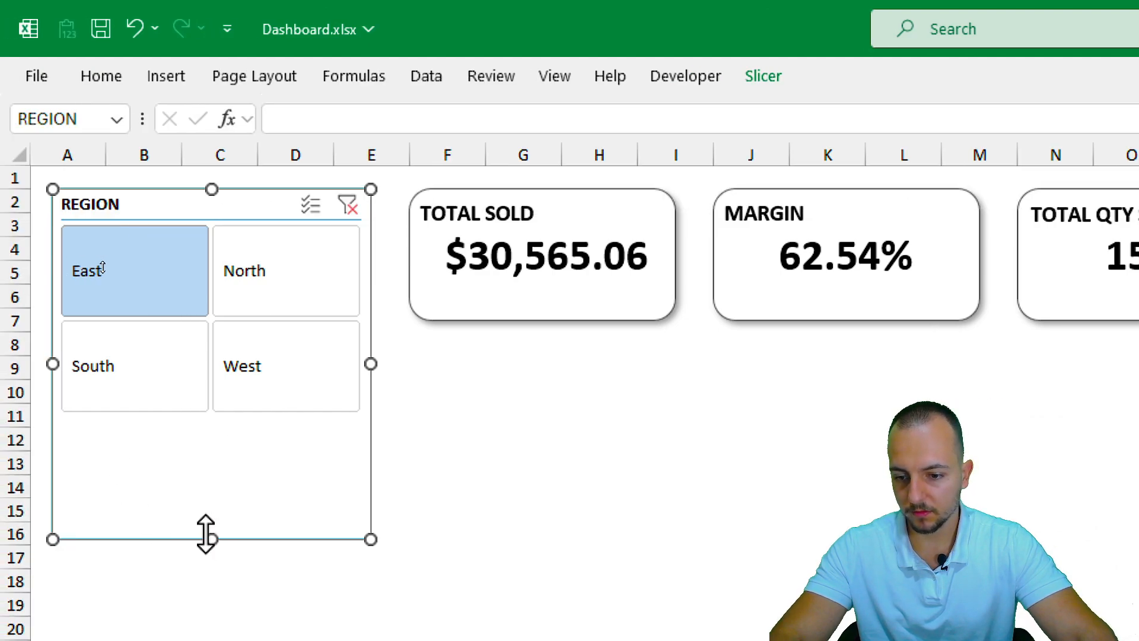
pyautogui.moveTo(206, 534); pyautogui.dragTo(254, 437)
pyautogui.click(565, 438)
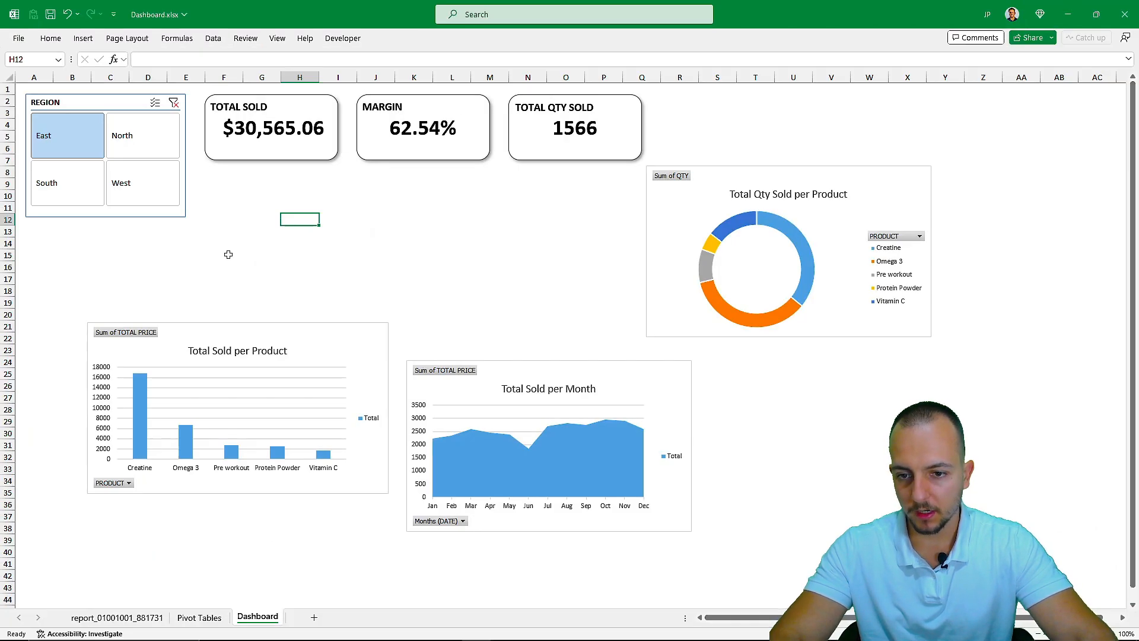
# Move the Total Sold per Month chart below the slicer, starting in column A, and widen it to column Q
pyautogui.moveTo(442, 370); pyautogui.dragTo(66, 301)
pyautogui.moveTo(313, 361); pyautogui.dragTo(647, 361)
pyautogui.press('Escape')
# Move the Total Sold per Product chart under the first two cards and shrink it to end in column K
pyautogui.scroll(1, 293, 333)
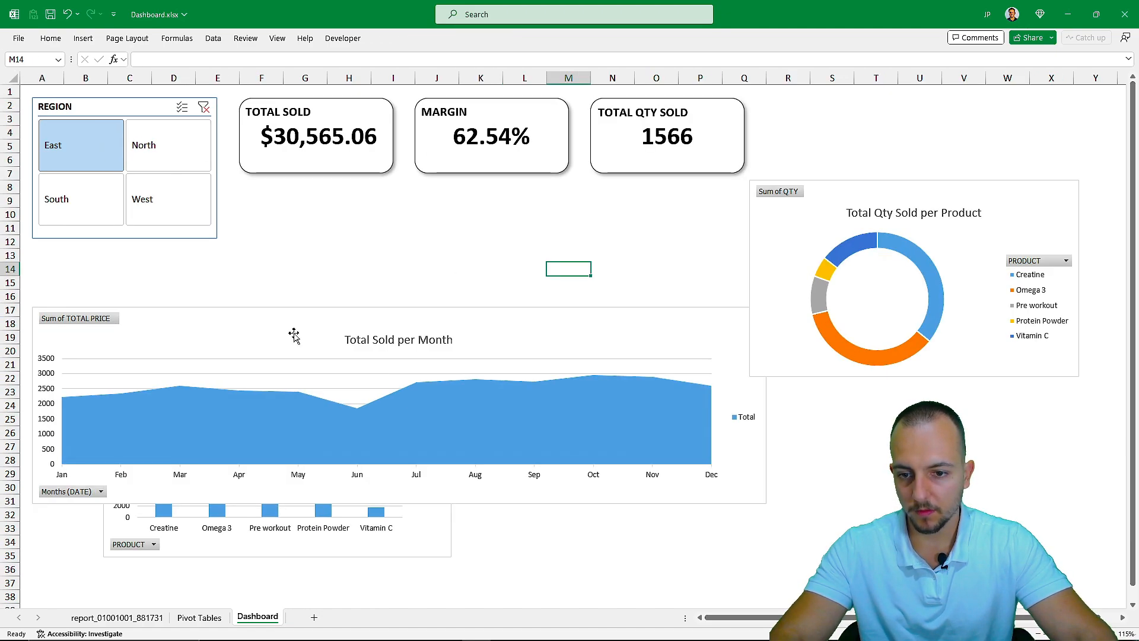
pyautogui.moveTo(432, 521); pyautogui.dragTo(494, 304)
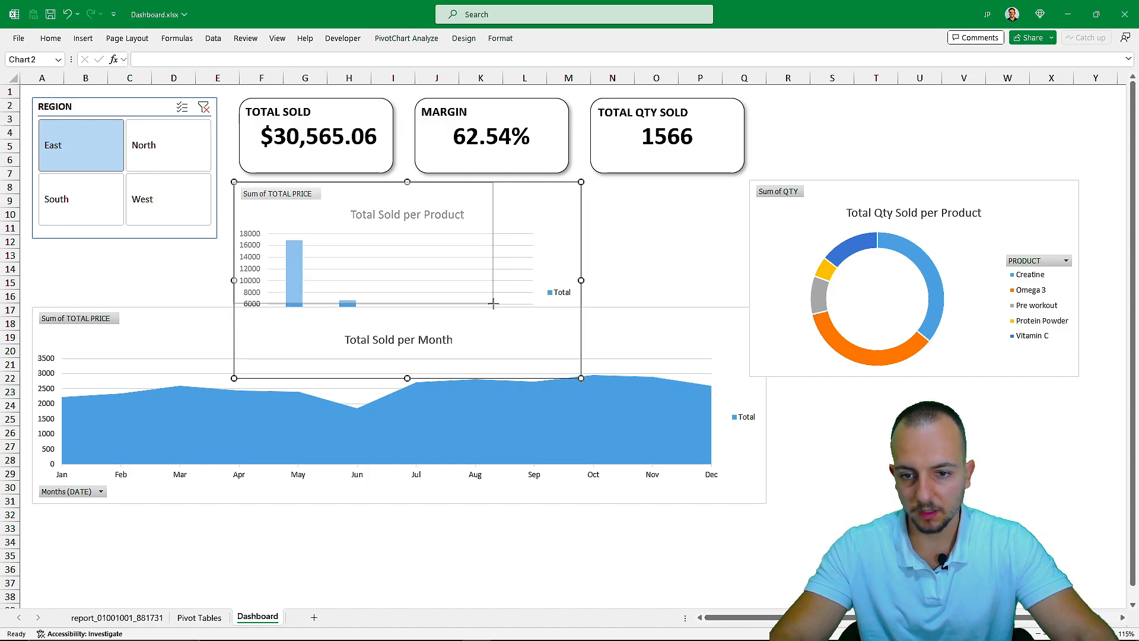
pyautogui.click(518, 320)
# Extend the Total Sold per Product chart down to row 18 and resize the Total Sold per Month chart to rows 19 to 34
pyautogui.moveTo(396, 304); pyautogui.dragTo(394, 328)
pyautogui.moveTo(397, 503); pyautogui.dragTo(398, 547)
pyautogui.click(473, 301)
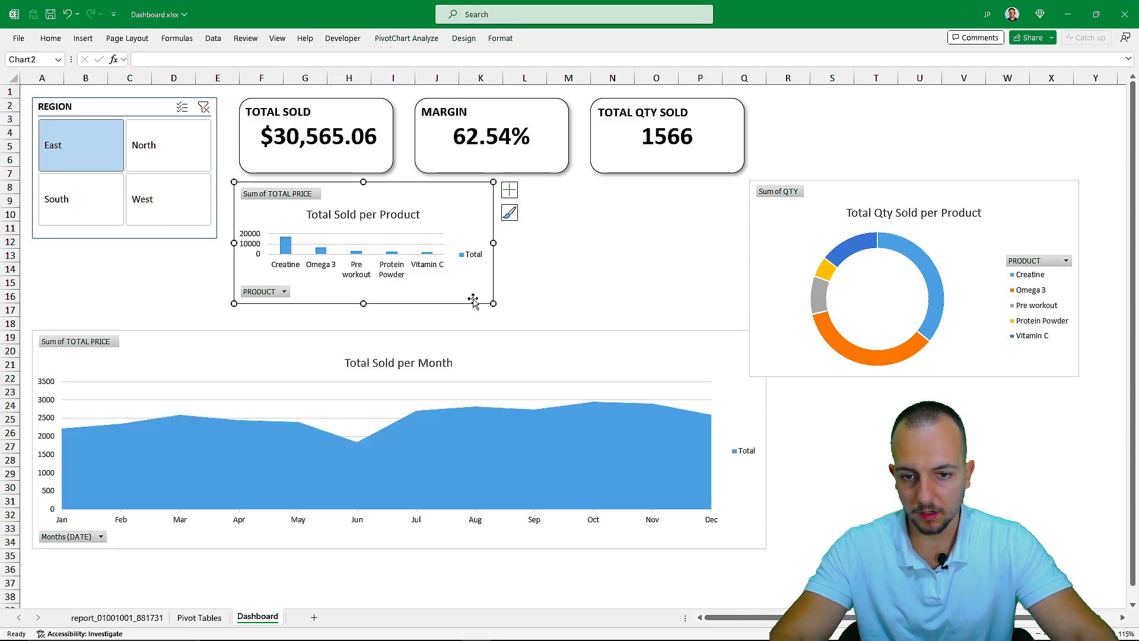
pyautogui.moveTo(360, 321); pyautogui.dragTo(449, 334)
pyautogui.click(412, 336)
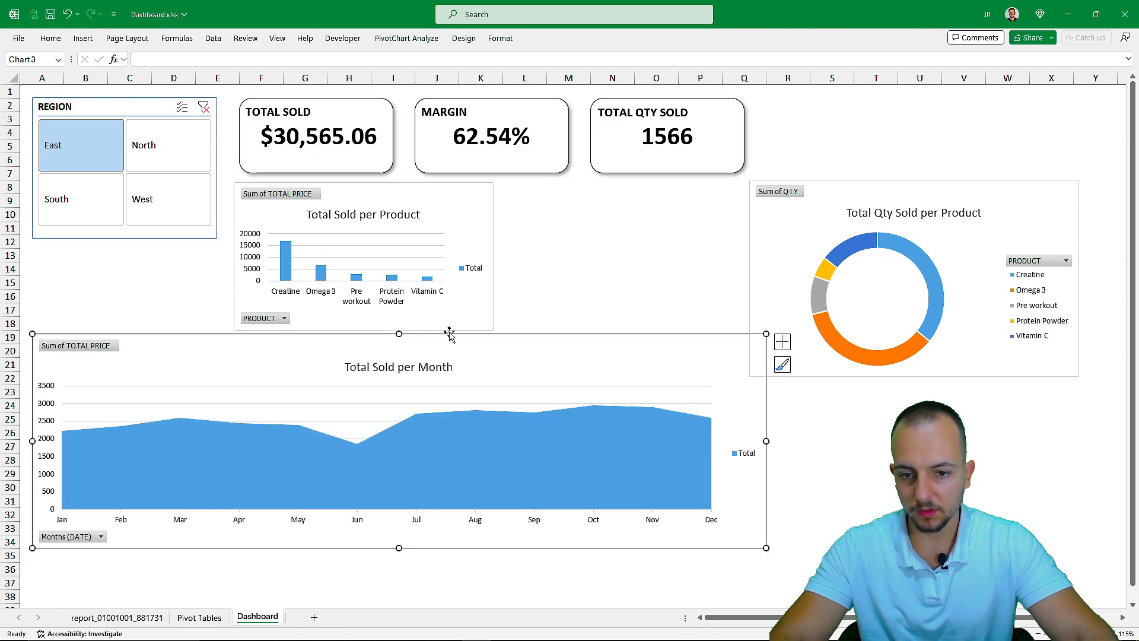
# Move the Total Qty Sold per Product chart beside the Total Sold per Product chart and shrink it to end at row 18 and column Q
pyautogui.moveTo(764, 289); pyautogui.dragTo(537, 276)
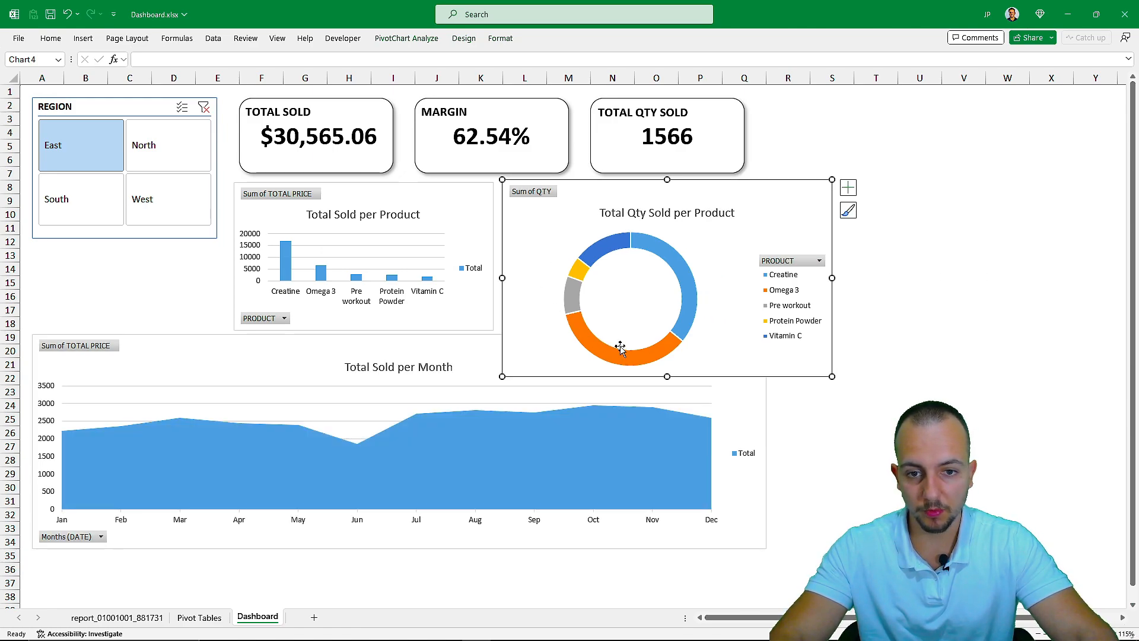
pyautogui.moveTo(663, 378); pyautogui.dragTo(667, 330)
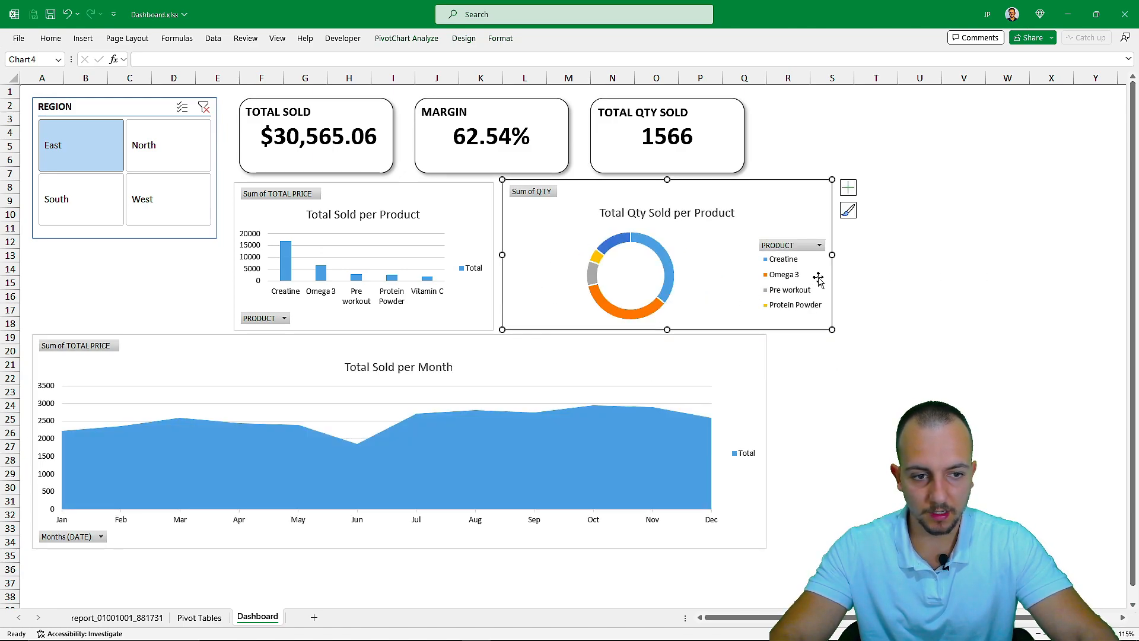
pyautogui.moveTo(833, 256); pyautogui.dragTo(766, 257)
pyautogui.click(788, 296)
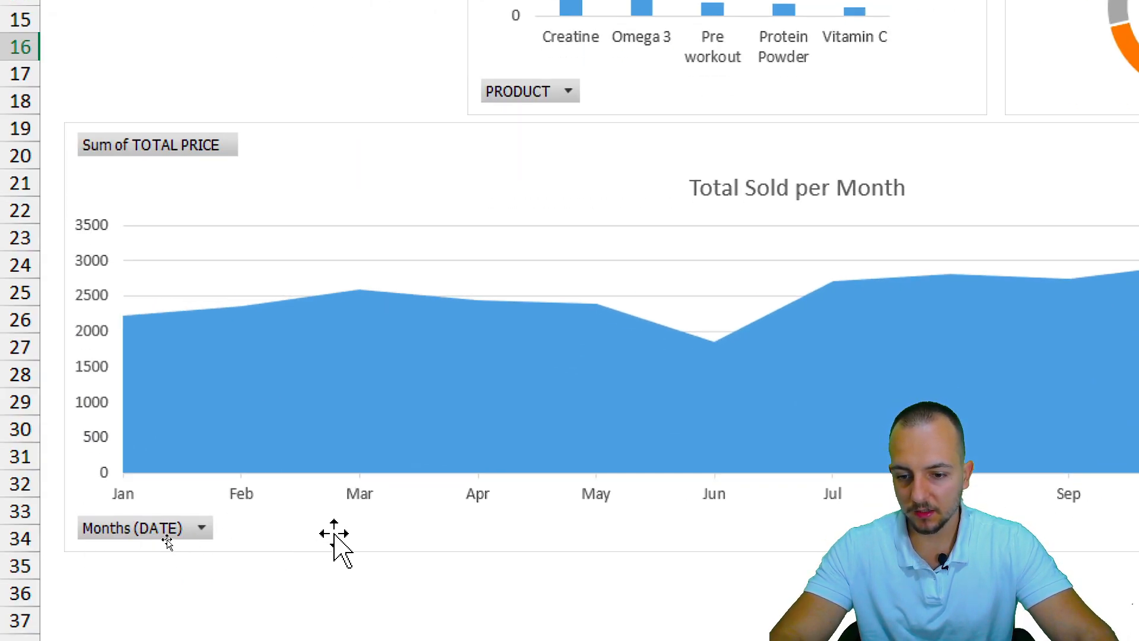
# Apply the blue-background chart style with white data labels and drop lines to the Total Sold per Month chart
pyautogui.click(172, 541)
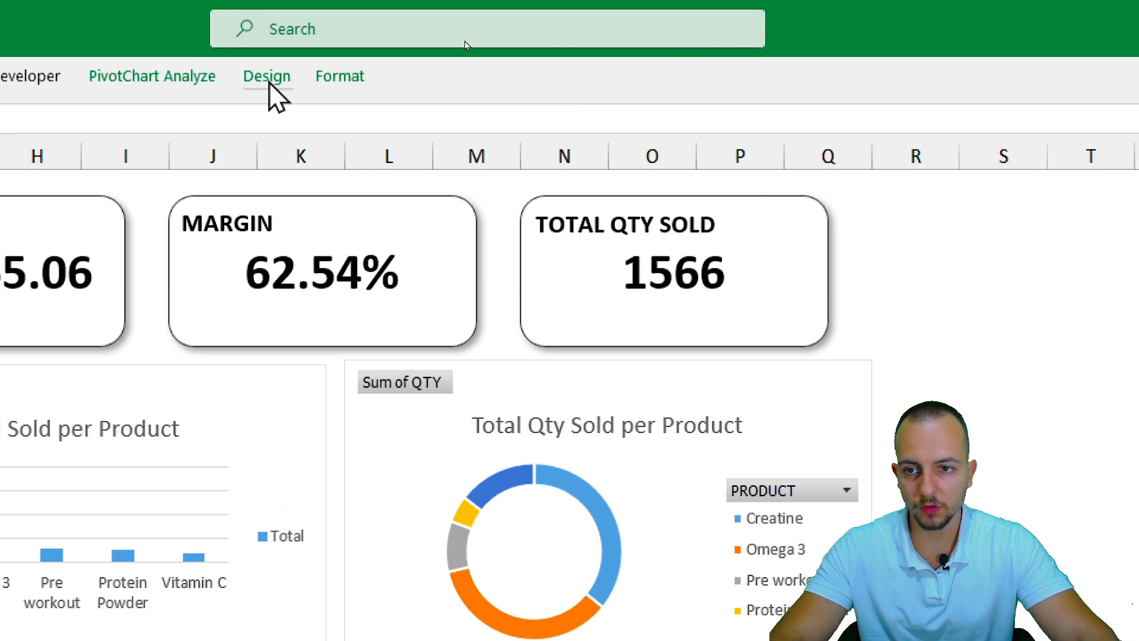
pyautogui.click(268, 77)
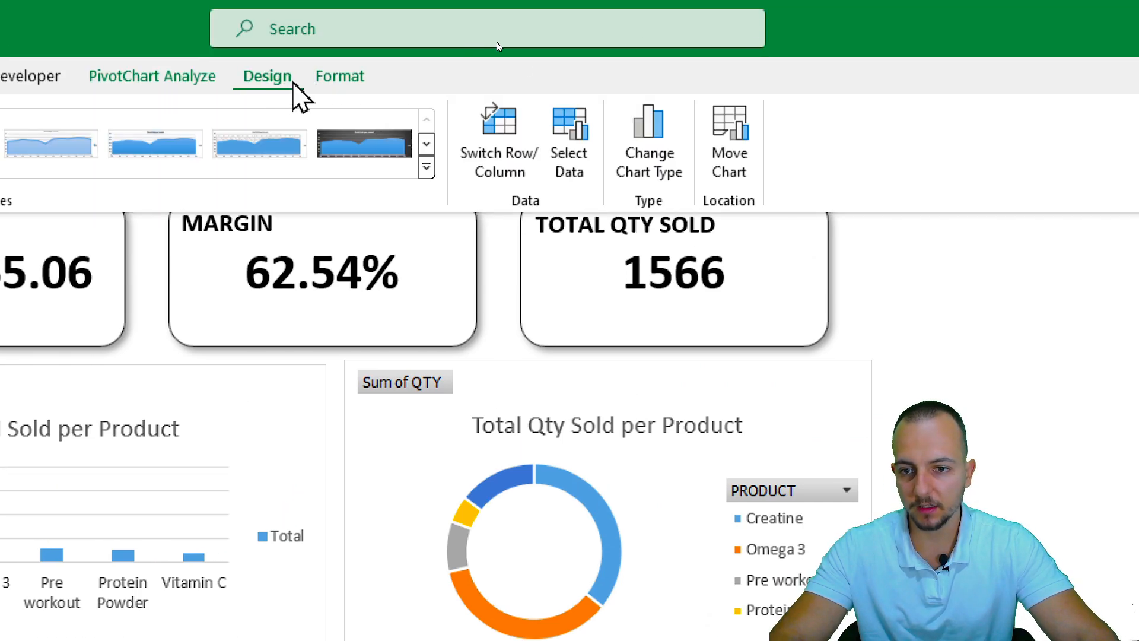
pyautogui.click(426, 167)
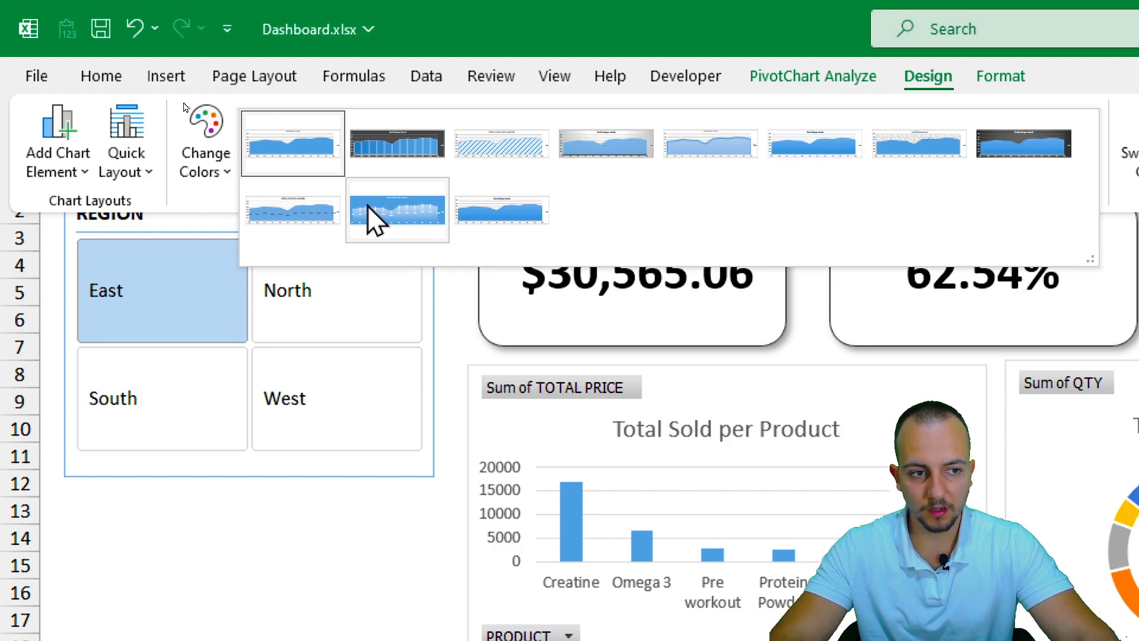
pyautogui.click(396, 208)
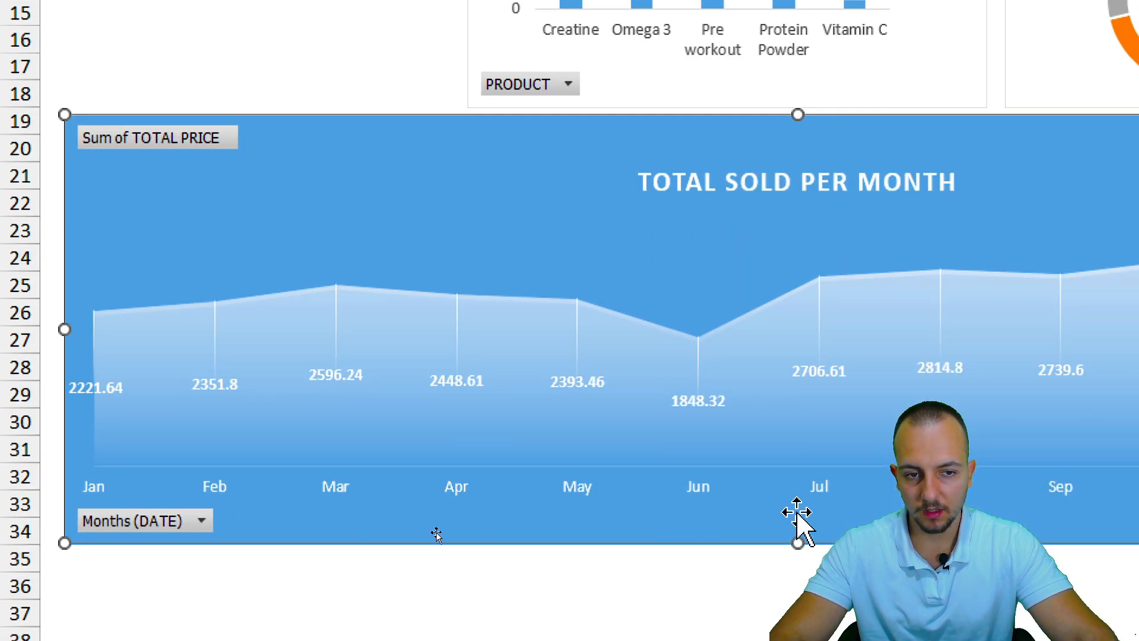
# Format the Total Sold per Month chart area with a white fill and no border line
pyautogui.rightClick(939, 138)
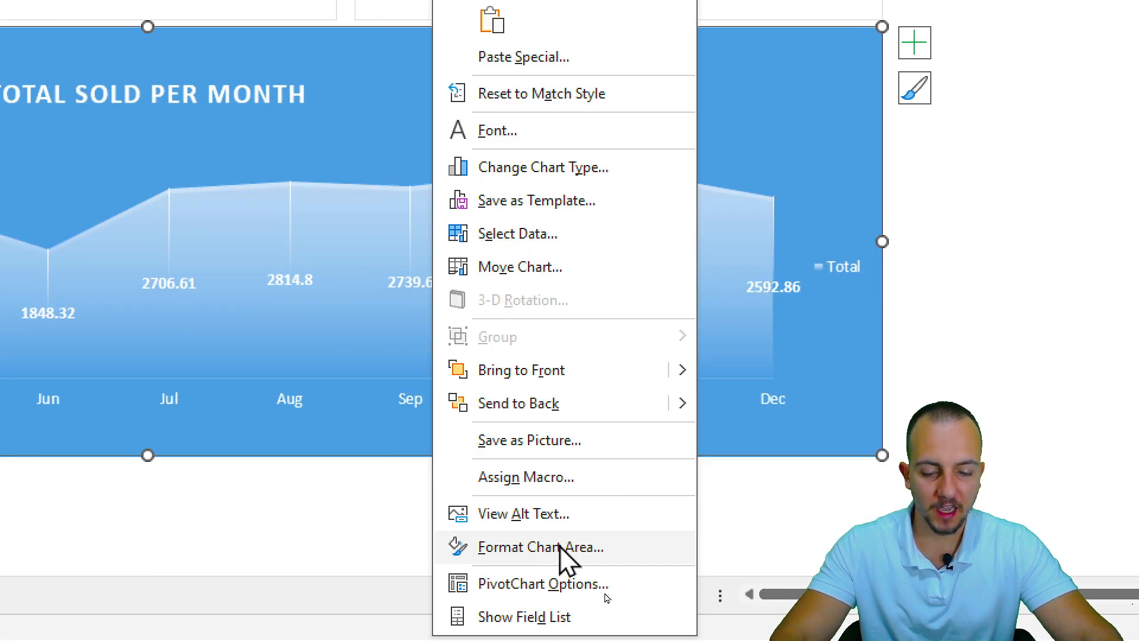
pyautogui.click(560, 545)
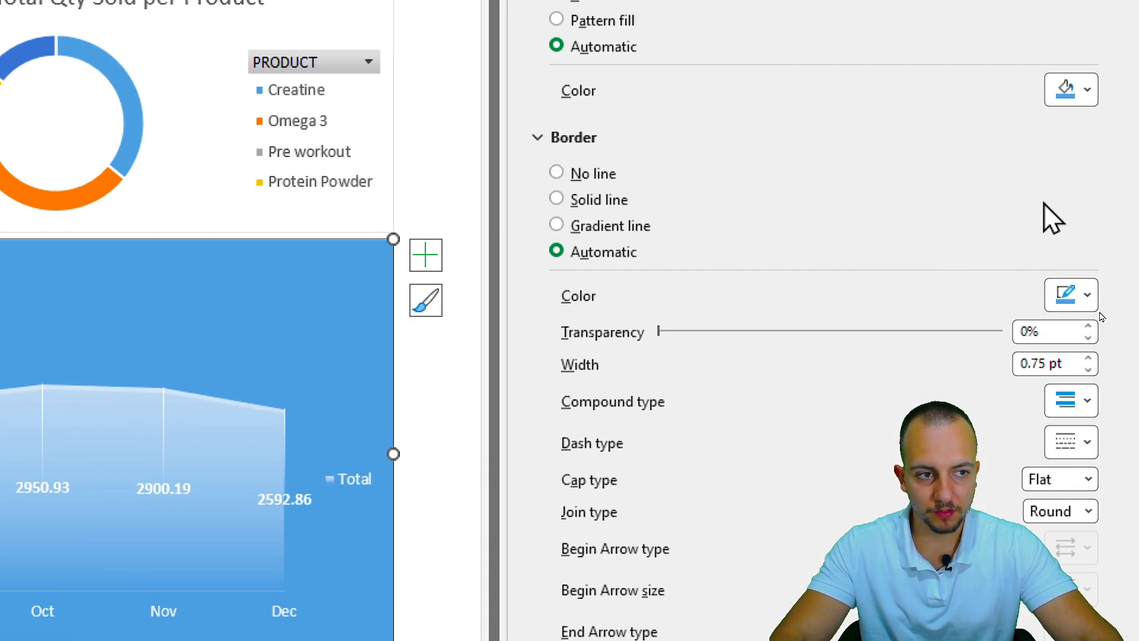
pyautogui.click(1087, 90)
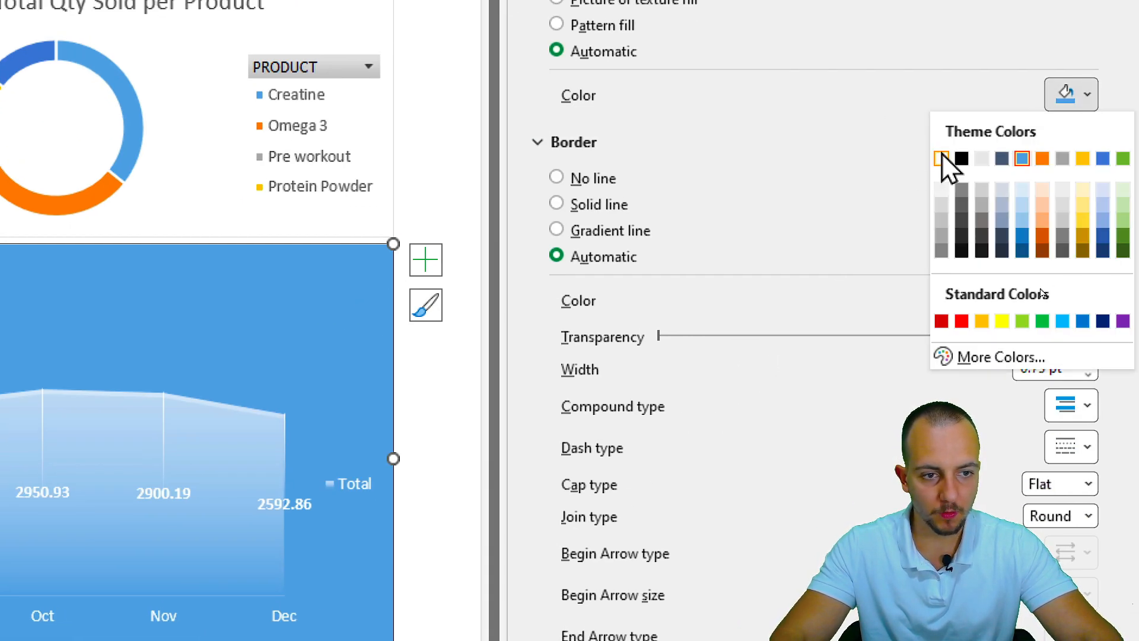
pyautogui.click(942, 158)
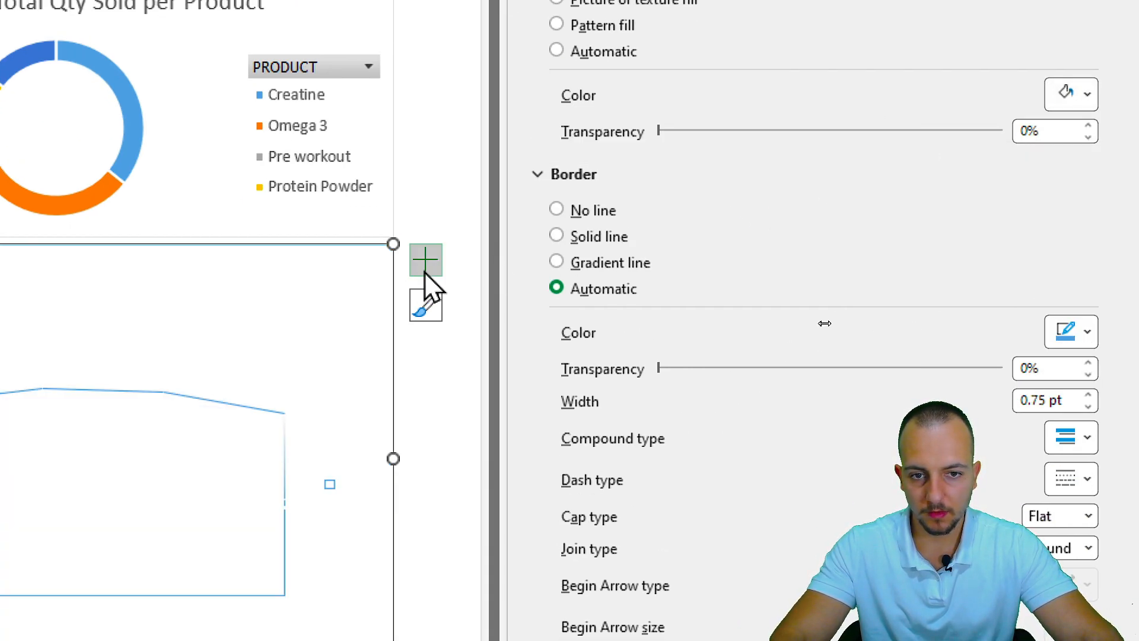
pyautogui.click(593, 209)
pyautogui.click(586, 180)
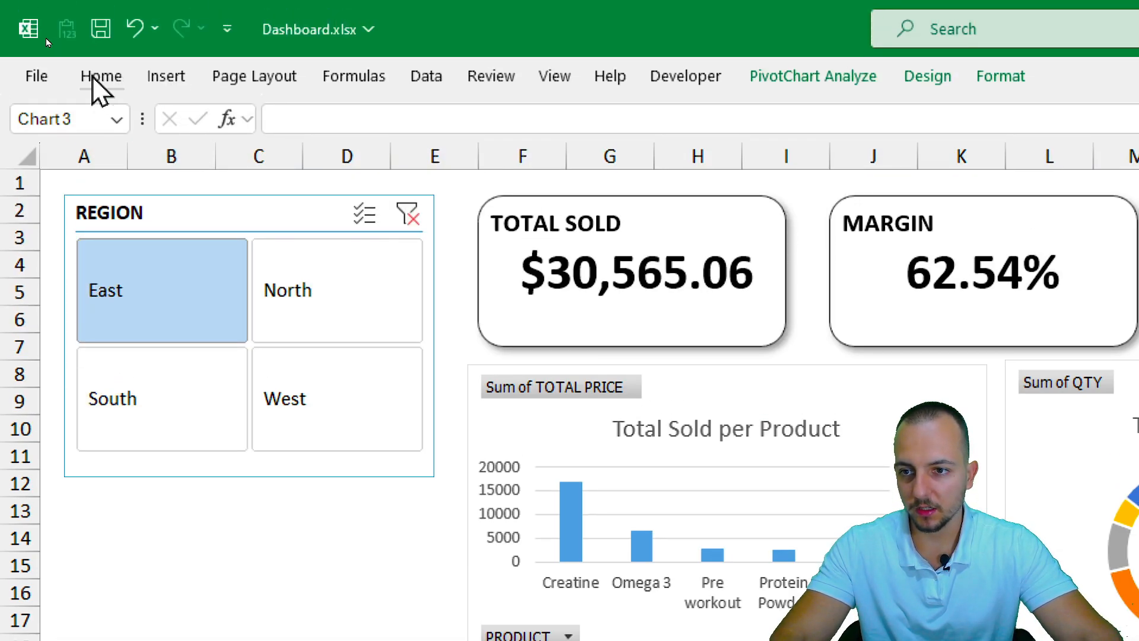
# Make the text of the Total Sold per Month chart bold and black
pyautogui.click(93, 74)
pyautogui.click(241, 159)
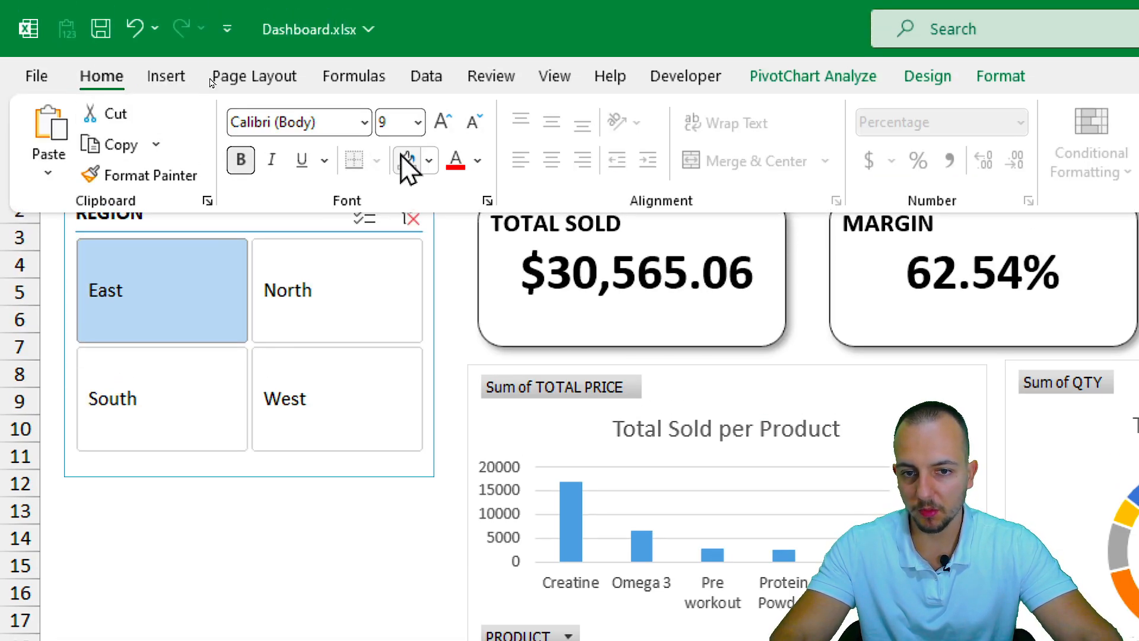
pyautogui.click(478, 160)
pyautogui.click(474, 259)
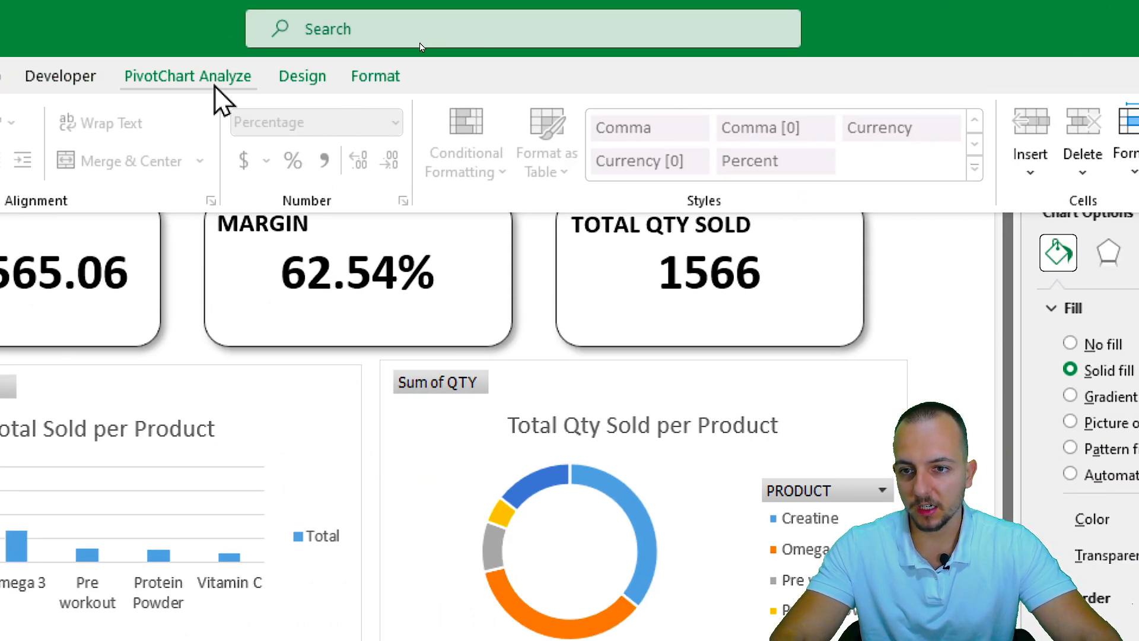
# Hide all field buttons on the Total Sold per Month chart
pyautogui.click(216, 89)
pyautogui.click(725, 178)
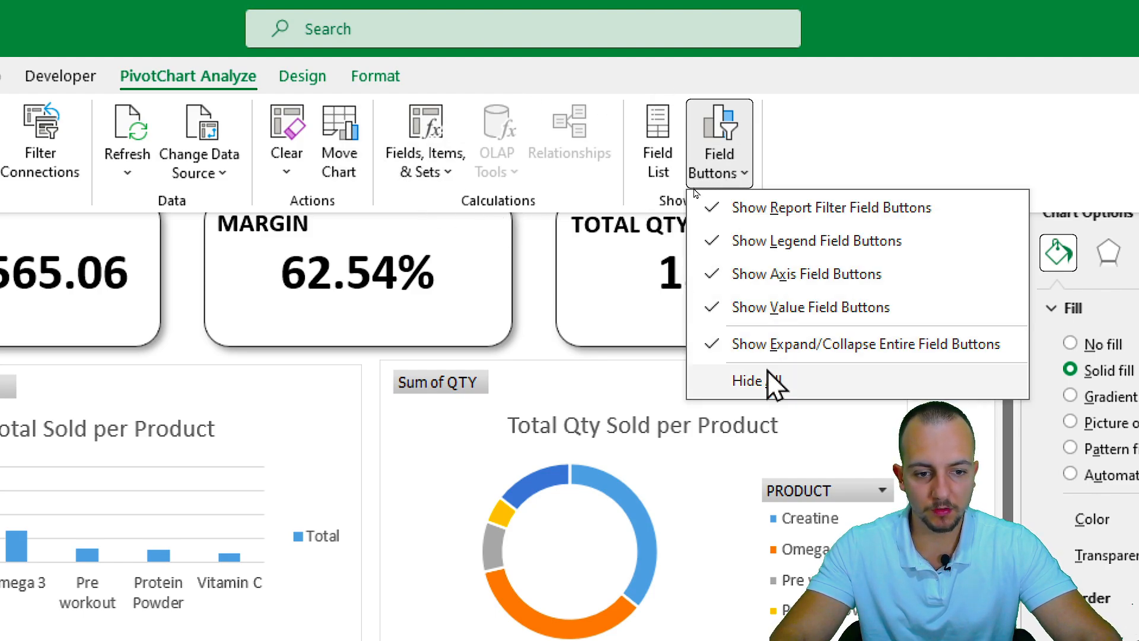
pyautogui.click(759, 387)
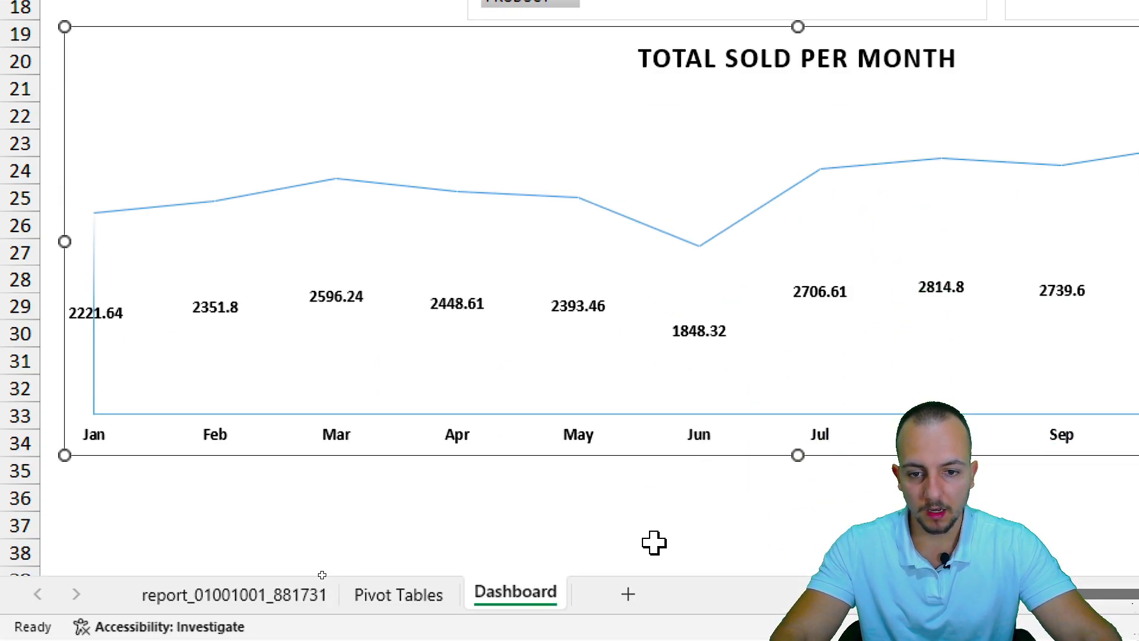
# Give the area series of the Total Sold per Month chart a gradient fill using the light yellow preset
pyautogui.click(322, 219)
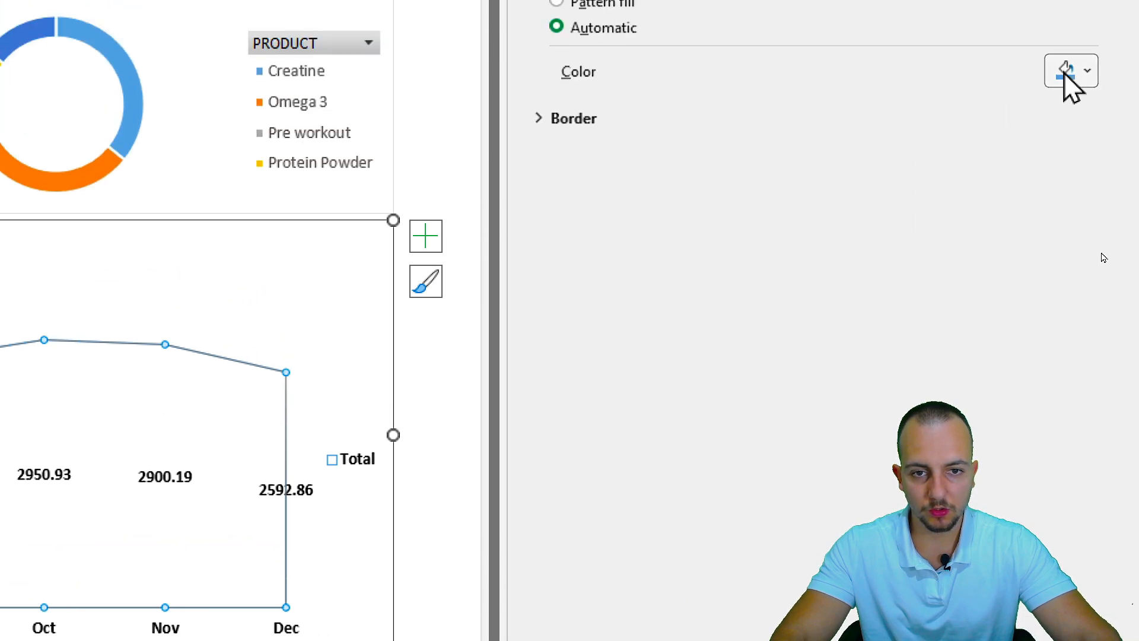
pyautogui.click(603, 201)
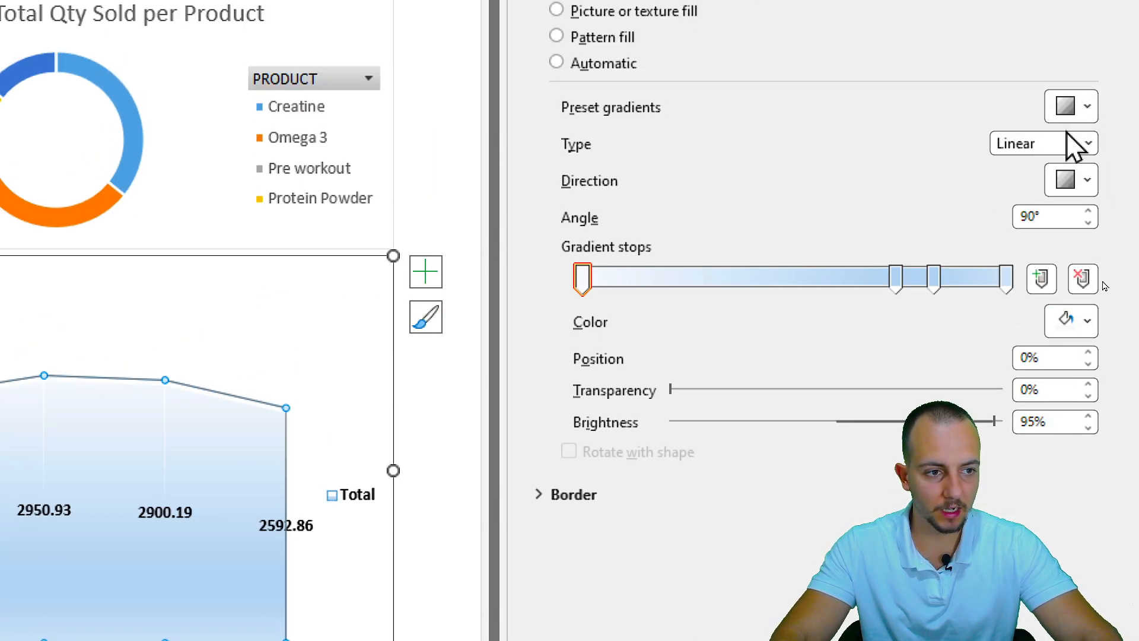
pyautogui.click(1068, 97)
pyautogui.click(1086, 22)
pyautogui.click(1087, 107)
pyautogui.click(1005, 147)
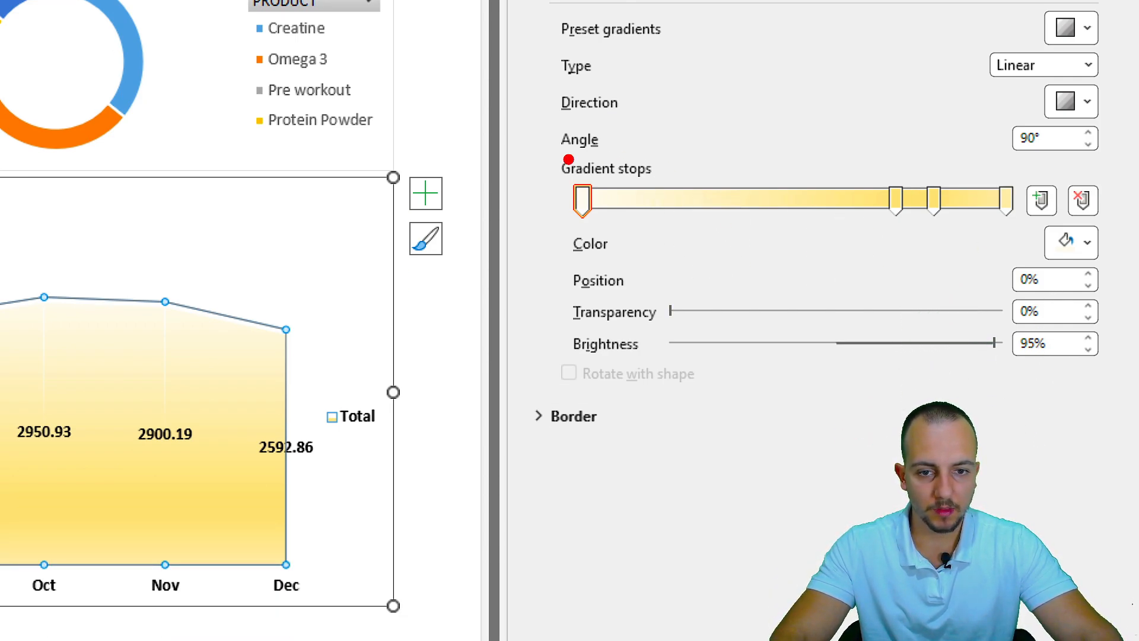
pyautogui.moveTo(569, 159); pyautogui.dragTo(604, 231)
pyautogui.moveTo(629, 173); pyautogui.dragTo(720, 133)
pyautogui.moveTo(1079, 161)
pyautogui.mouseDown()
pyautogui.moveTo(1117, 170)
pyautogui.moveTo(1050, 160)
pyautogui.mouseUp()
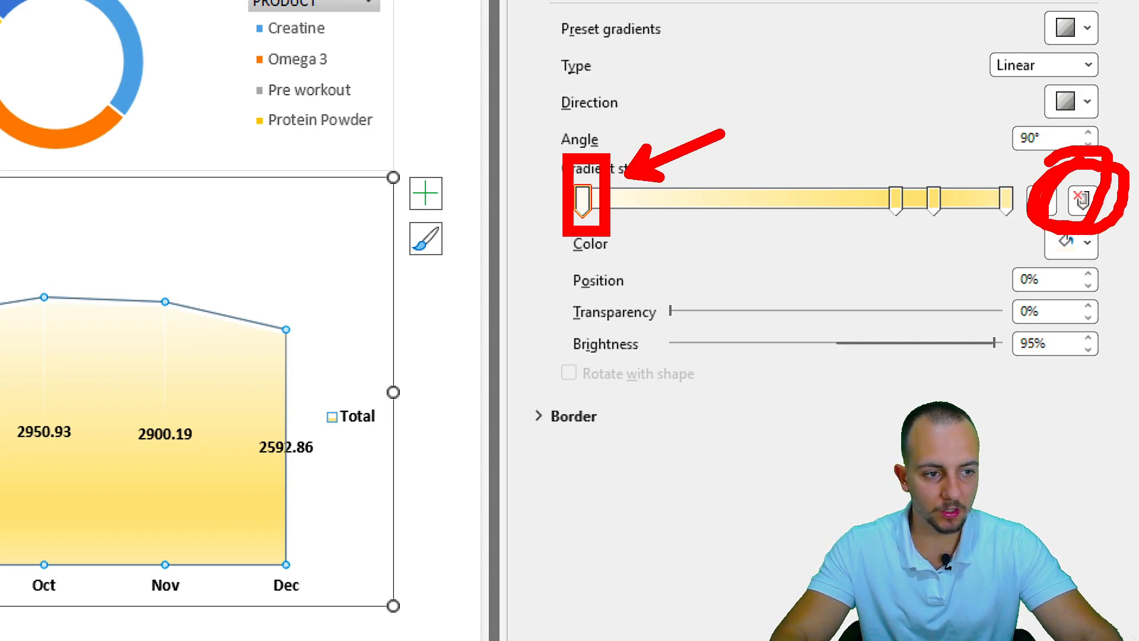
# Remove the first two gradient stops from the area series fill, keeping only the last two
pyautogui.click(1082, 200)
pyautogui.click(1082, 200)
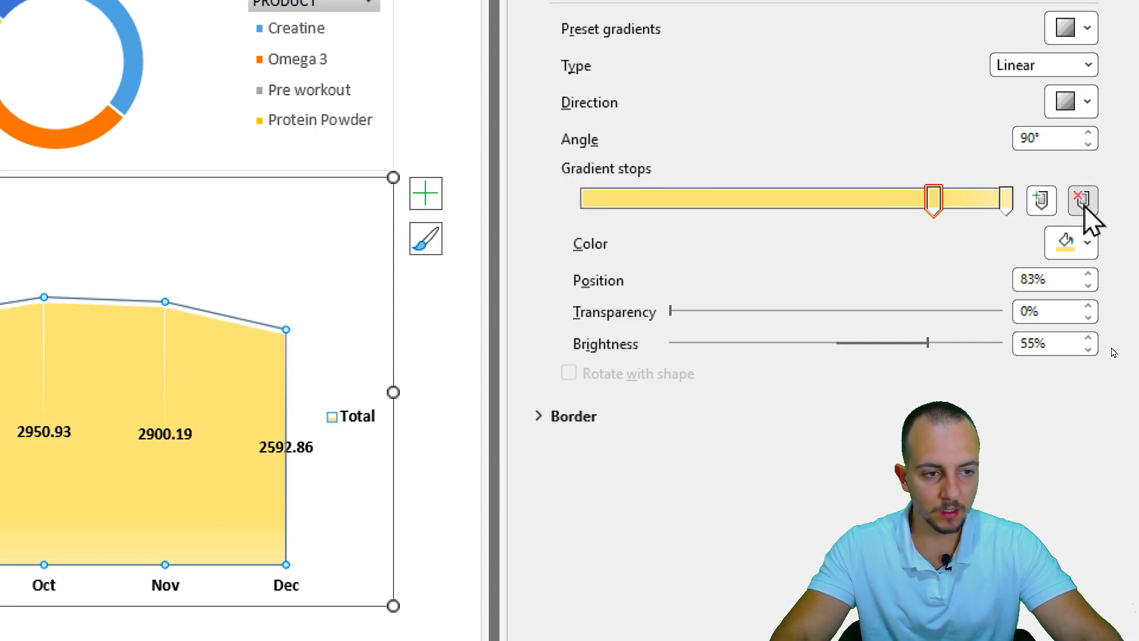
pyautogui.hotkey('ctrl', '2')
pyautogui.moveTo(933, 174); pyautogui.dragTo(962, 95)
pyautogui.moveTo(1006, 166); pyautogui.dragTo(1017, 83)
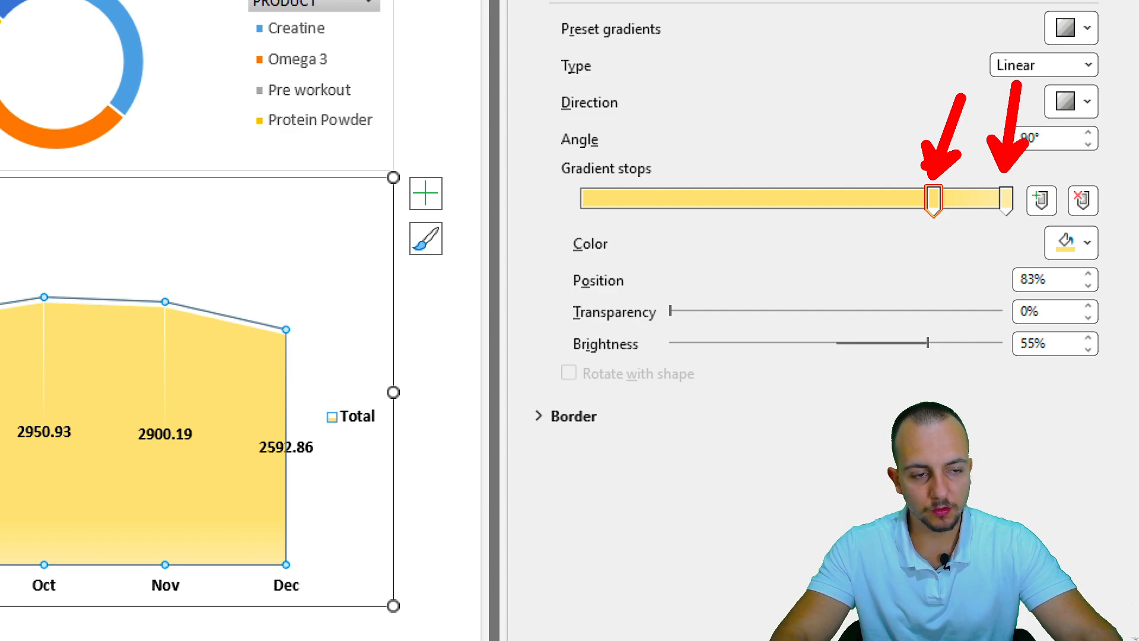
pyautogui.moveTo(902, 166); pyautogui.dragTo(1025, 238)
pyautogui.press('Escape')
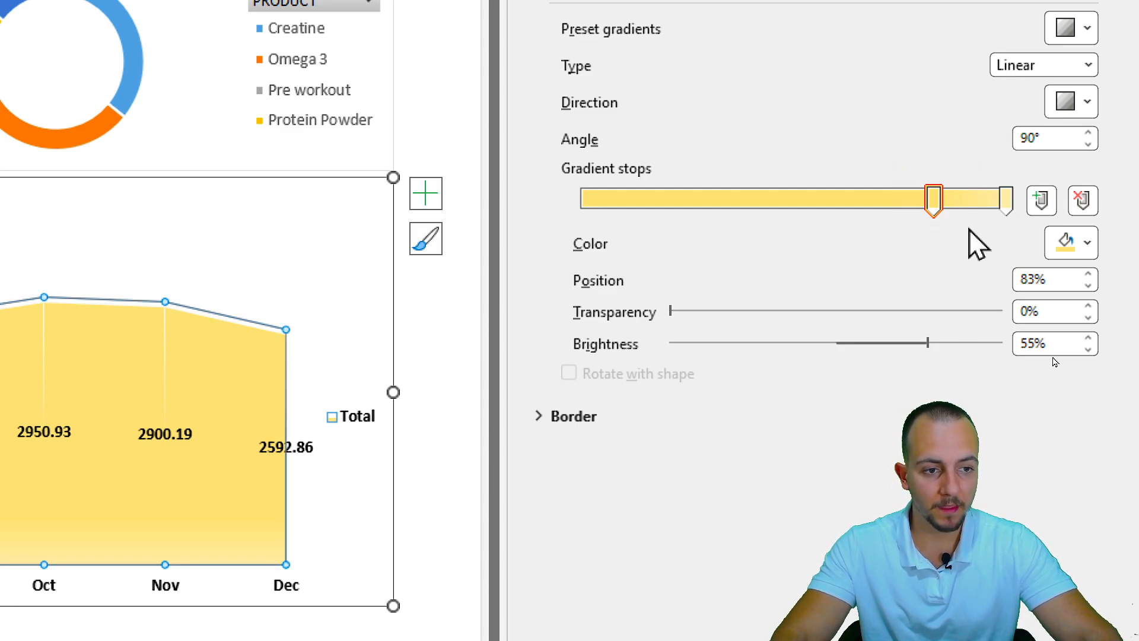
pyautogui.hotkey('ctrl', '2')
pyautogui.moveTo(902, 135)
pyautogui.mouseDown()
pyautogui.moveTo(961, 233)
pyautogui.moveTo(875, 315)
pyautogui.mouseUp()
pyautogui.press('Escape')
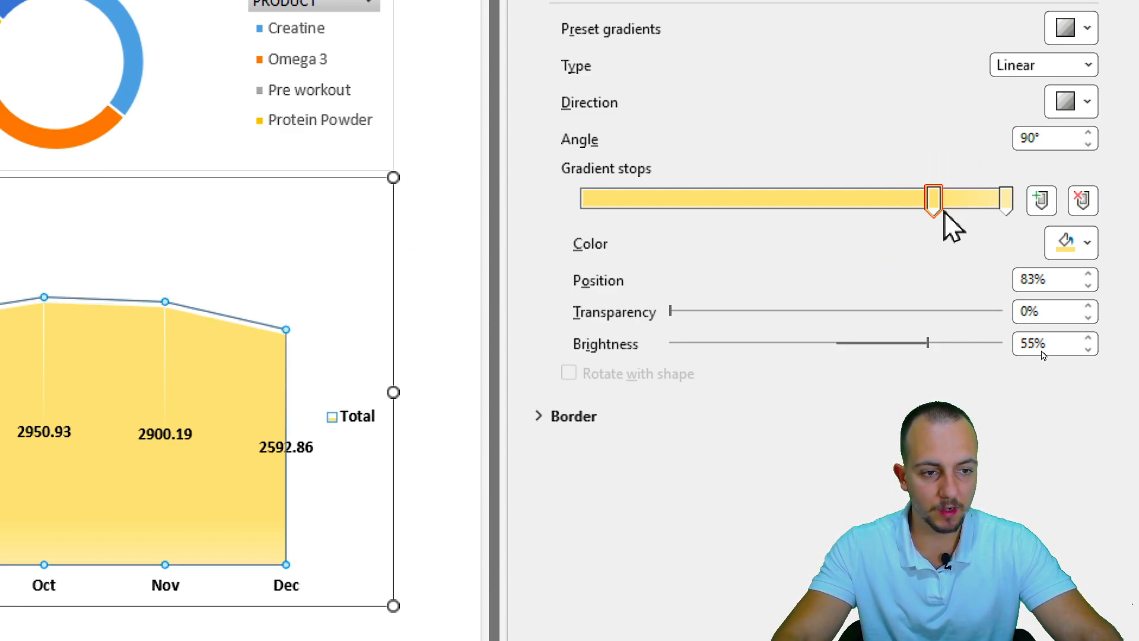
# Spread the two remaining gradient stops to the ends of the gradient, at positions 0% and 100%
pyautogui.moveTo(931, 219); pyautogui.dragTo(578, 217)
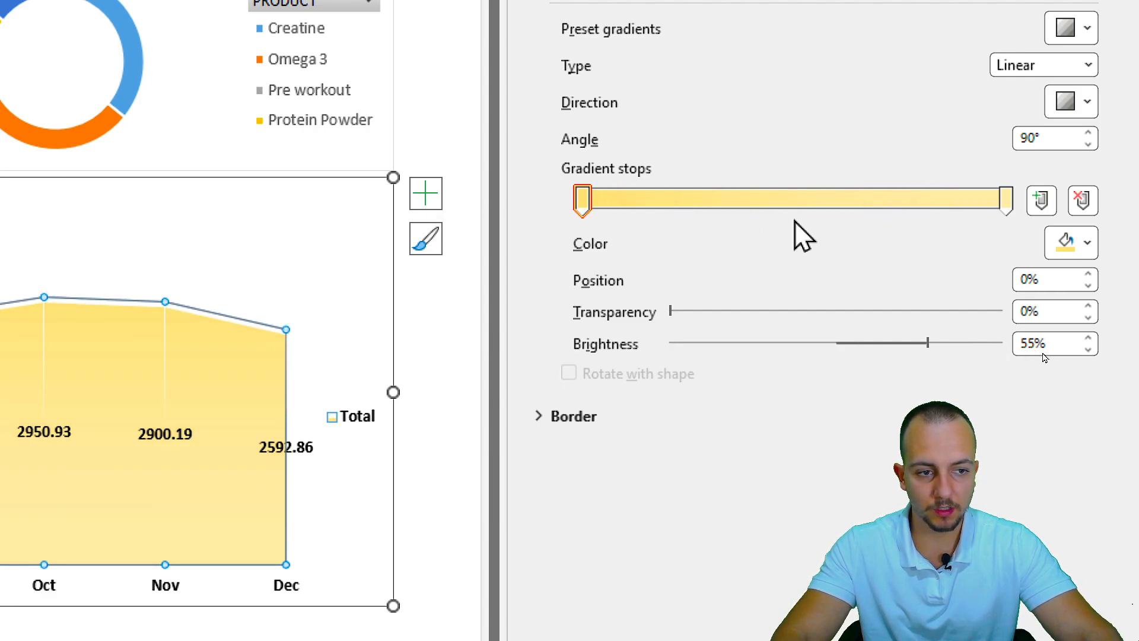
pyautogui.moveTo(1007, 202); pyautogui.dragTo(1067, 184)
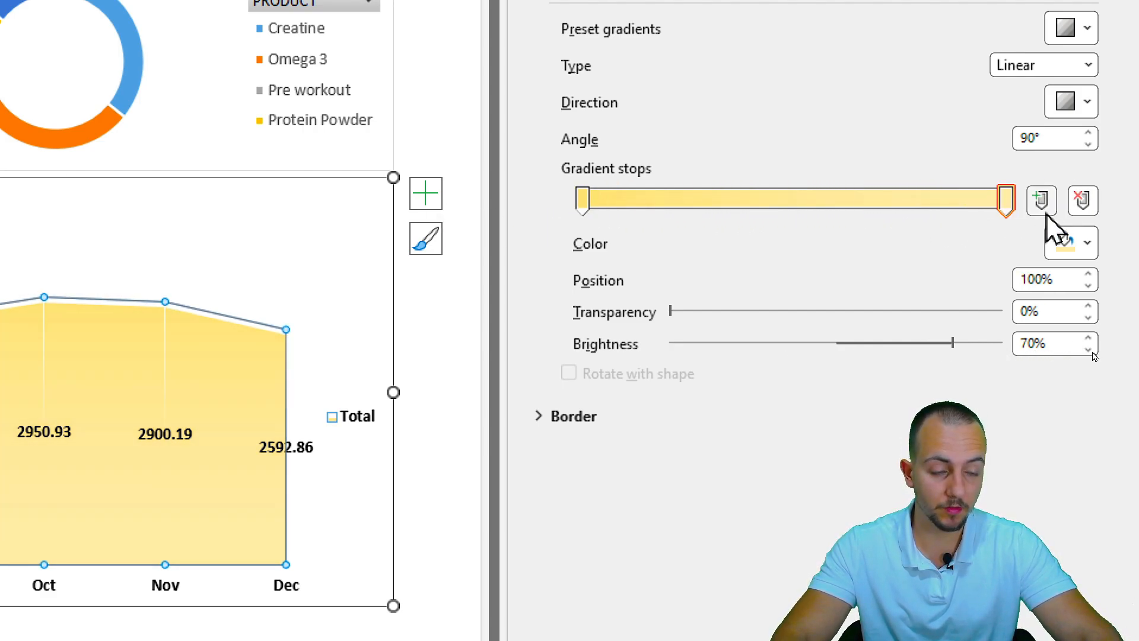
# Recolor the gradient stop at position 100% to a light pink picked from the standard color palette
pyautogui.click(1066, 244)
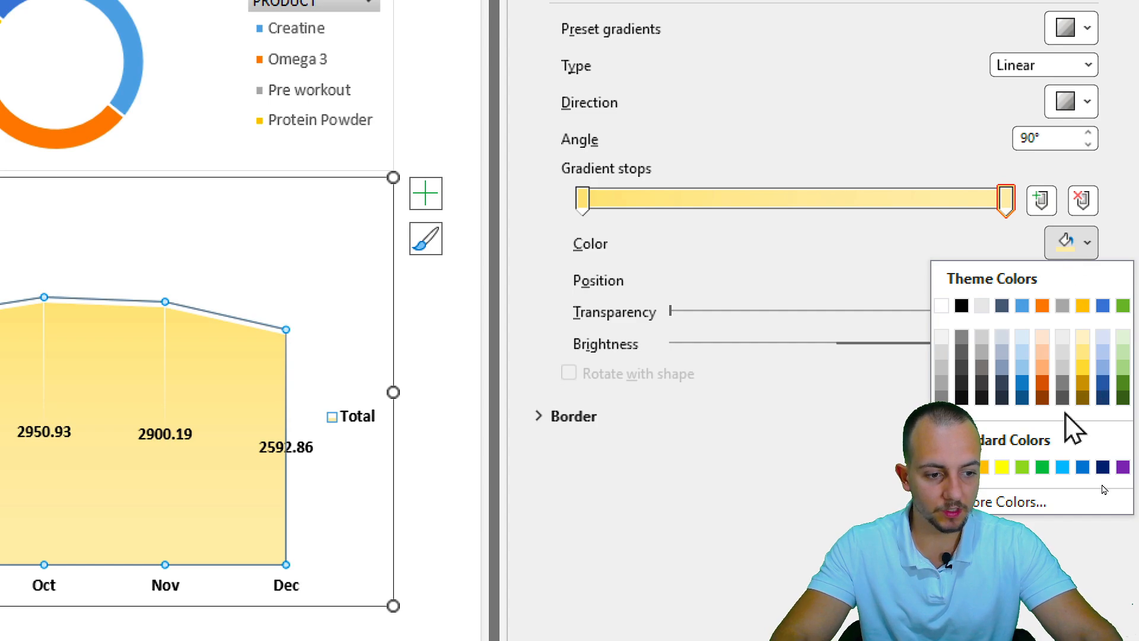
pyautogui.click(1003, 352)
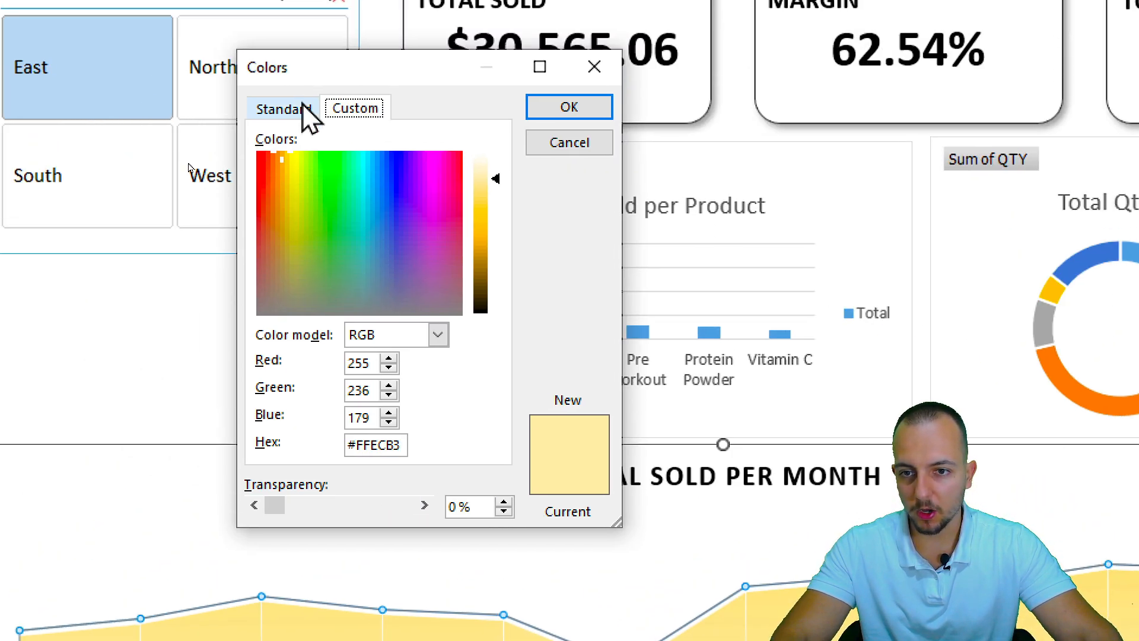
pyautogui.click(303, 110)
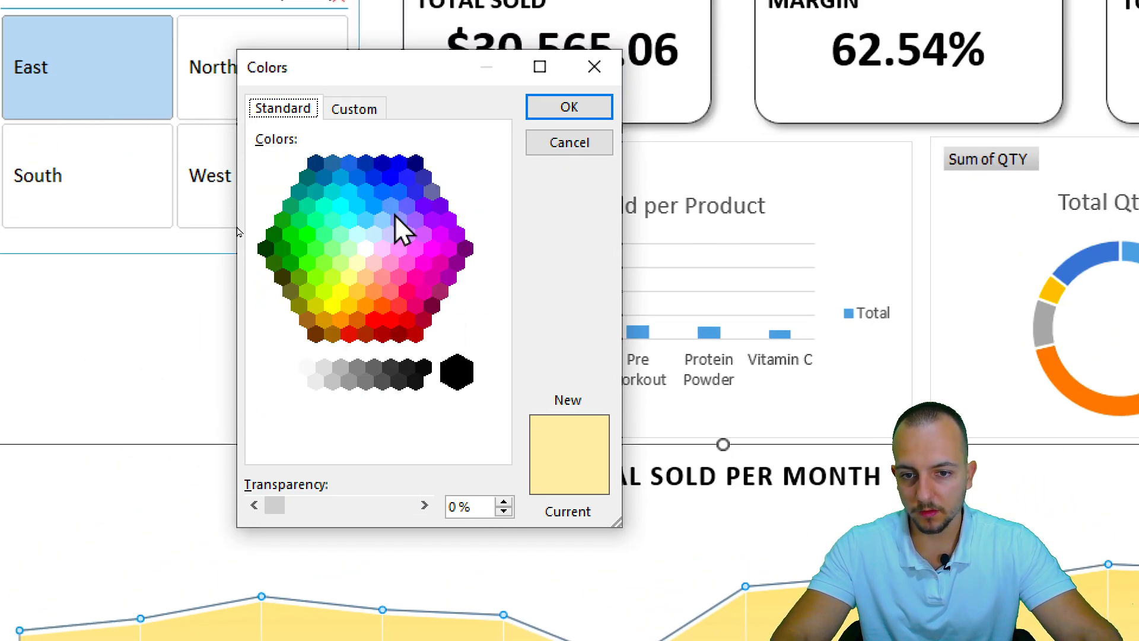
pyautogui.click(400, 255)
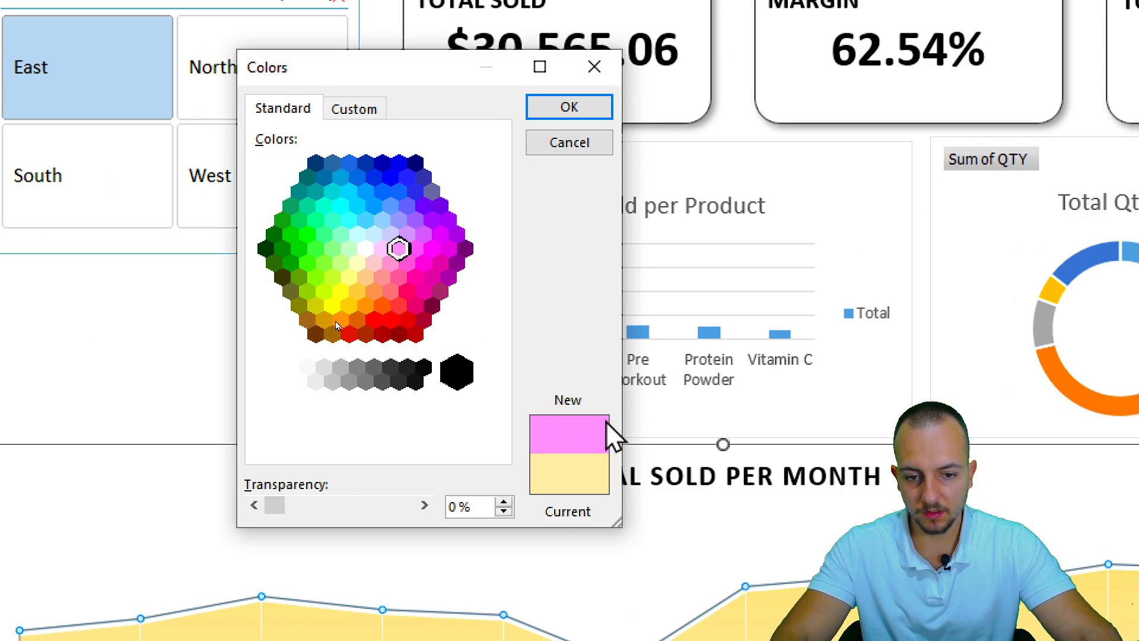
pyautogui.click(416, 248)
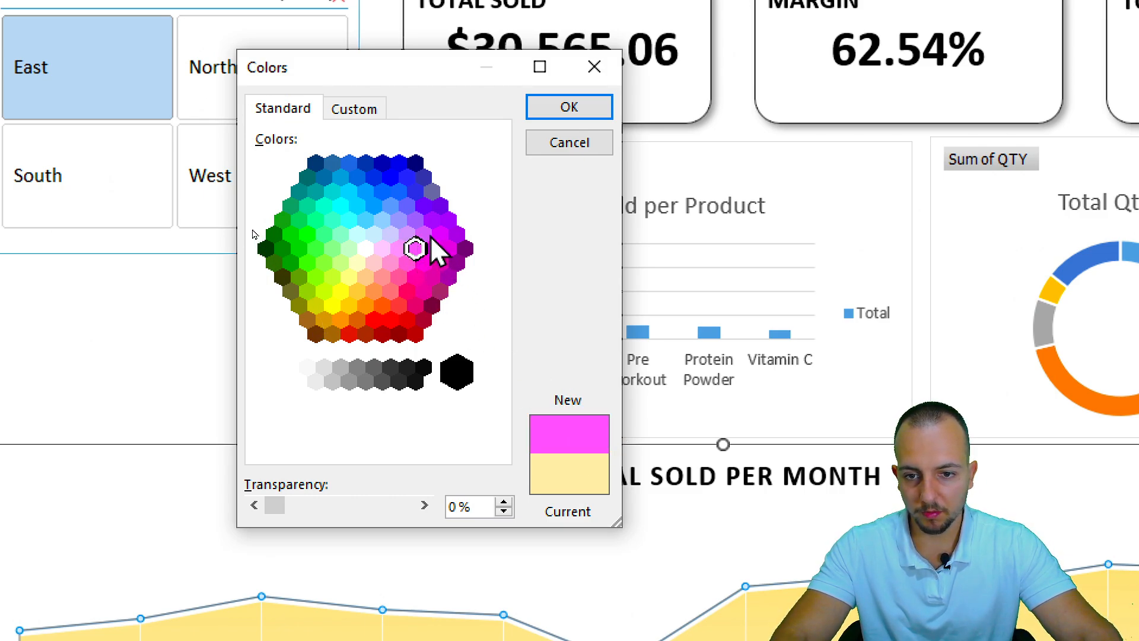
pyautogui.click(410, 236)
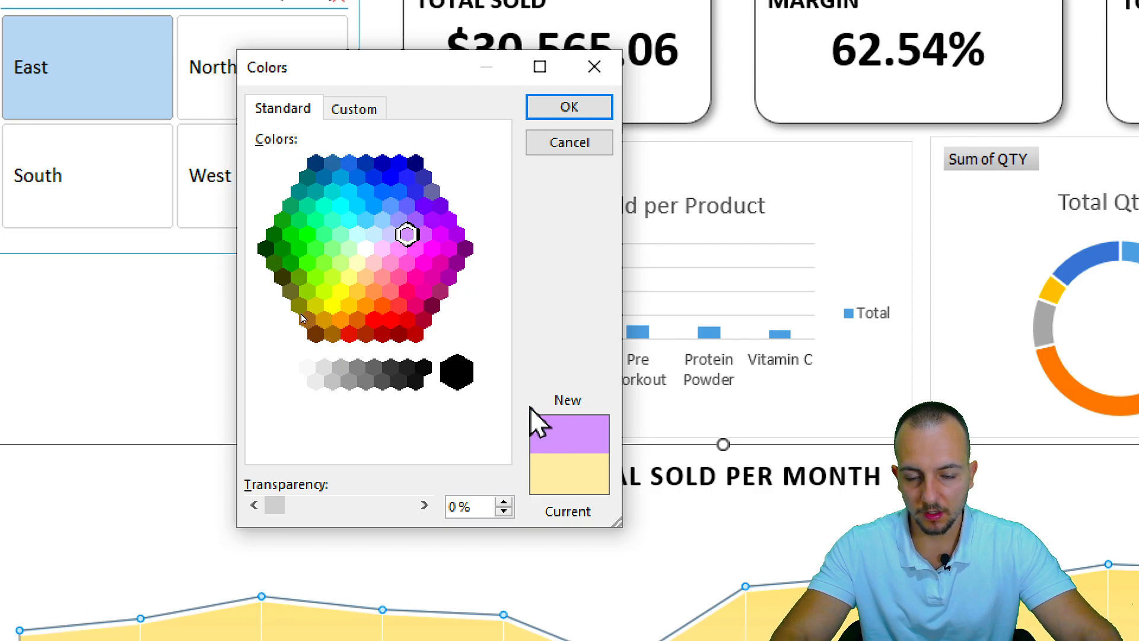
pyautogui.click(399, 220)
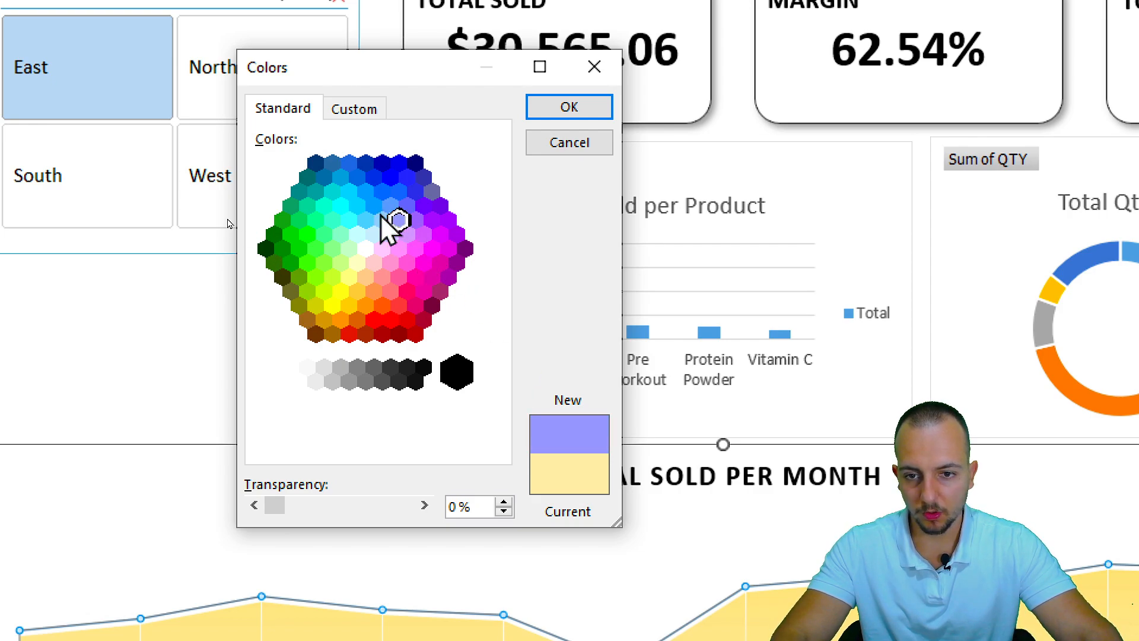
pyautogui.click(382, 221)
pyautogui.click(390, 207)
pyautogui.click(358, 221)
pyautogui.click(333, 248)
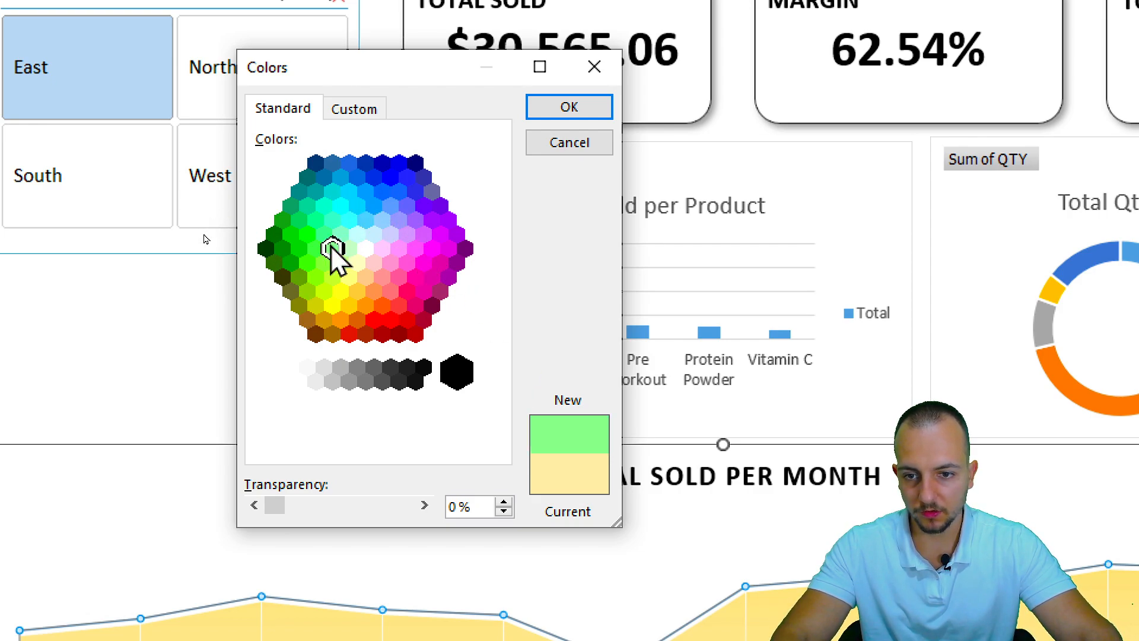
pyautogui.click(357, 233)
pyautogui.click(357, 262)
pyautogui.click(407, 235)
pyautogui.click(398, 248)
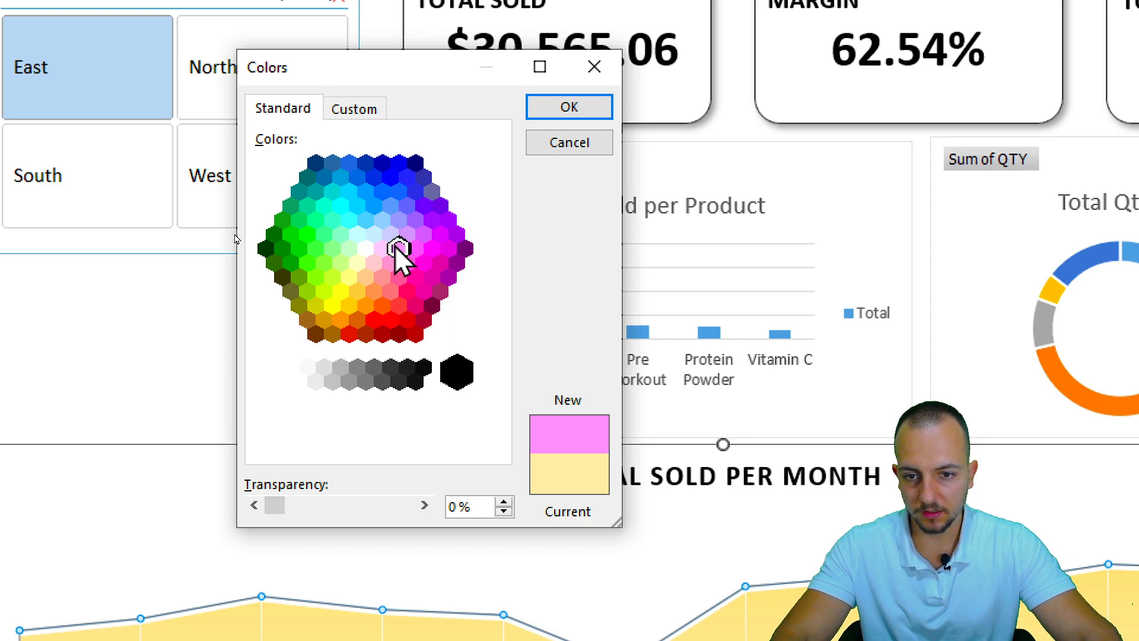
pyautogui.click(382, 248)
pyautogui.click(407, 234)
pyautogui.click(415, 248)
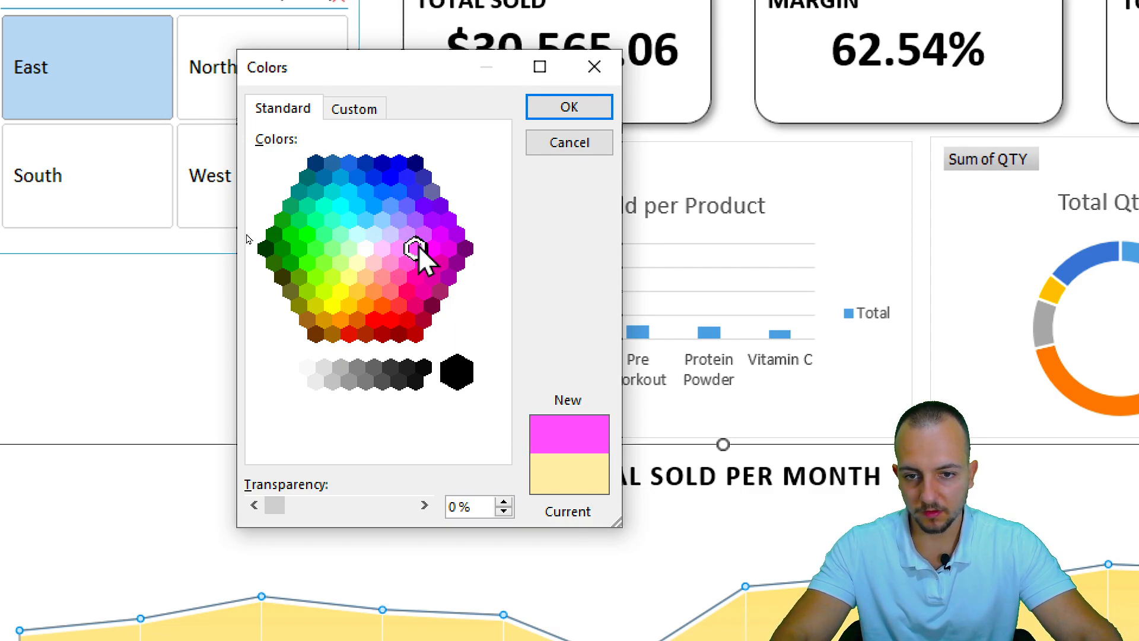
pyautogui.click(398, 248)
pyautogui.click(537, 106)
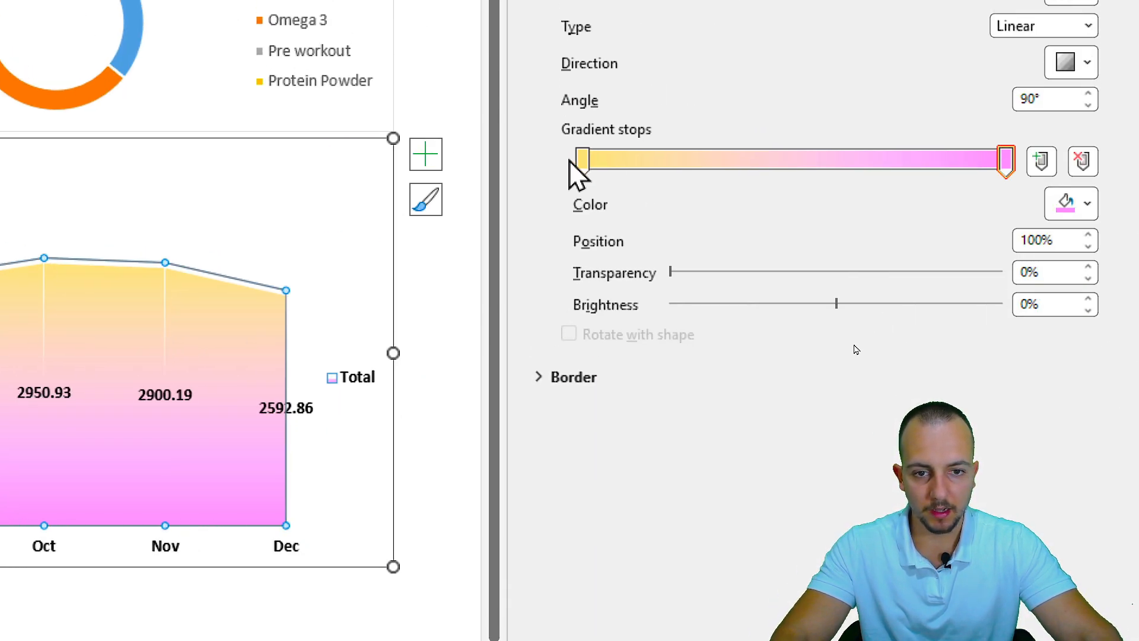
# Give the gradient stop at position 0% the same recent light pink and set its transparency to 100%
pyautogui.click(942, 136)
pyautogui.moveTo(572, 167); pyautogui.dragTo(572, 168)
pyautogui.click(1065, 203)
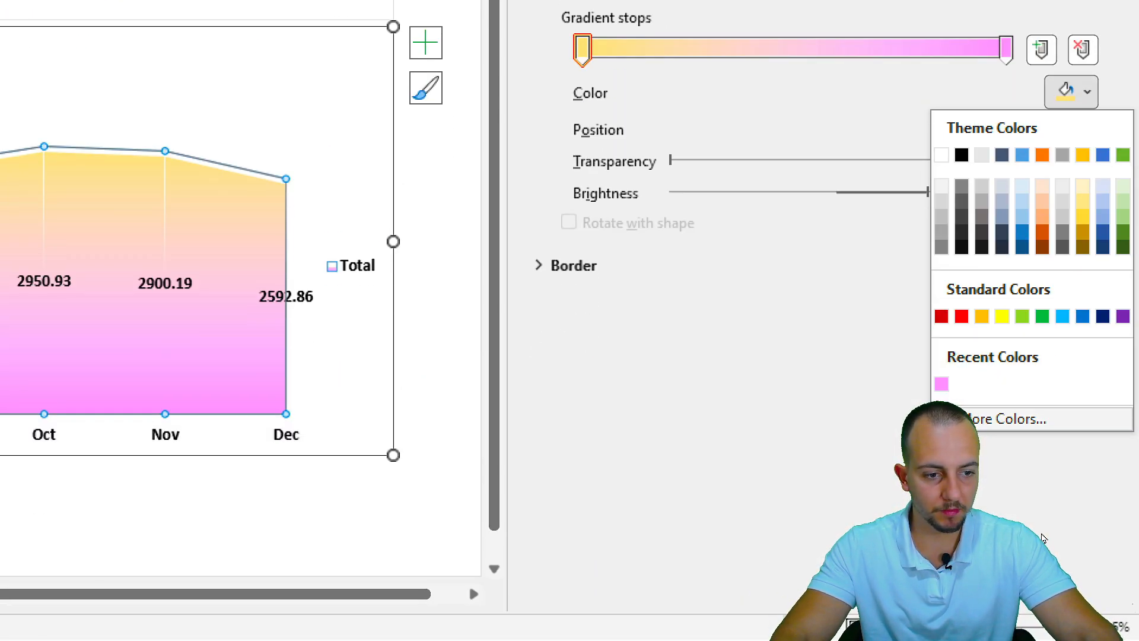
pyautogui.click(941, 384)
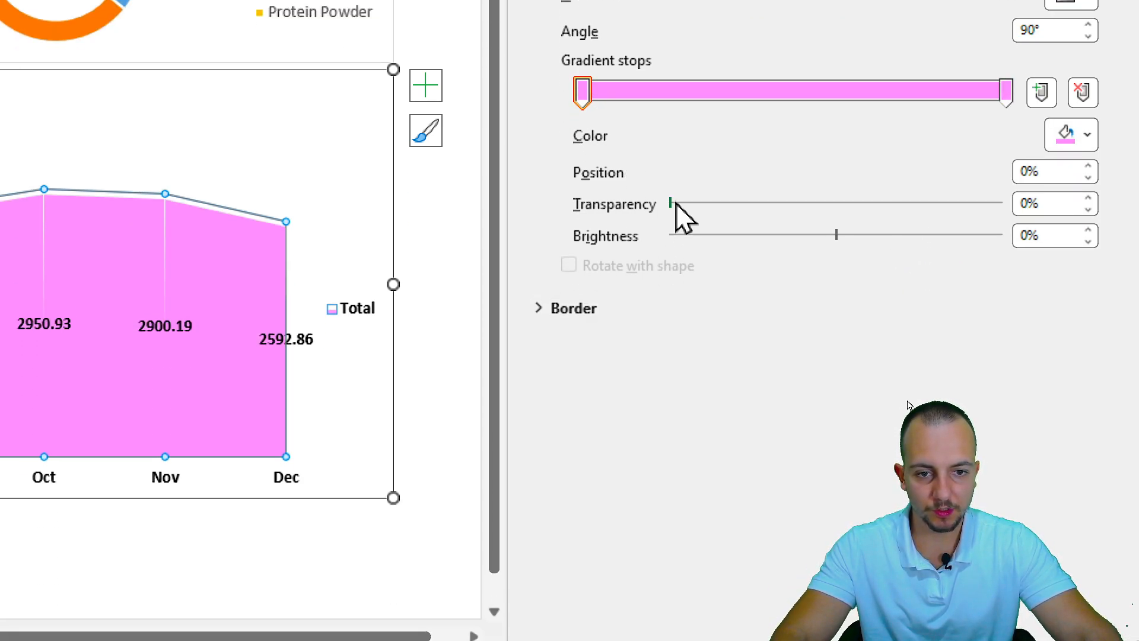
pyautogui.moveTo(671, 205); pyautogui.dragTo(1001, 203)
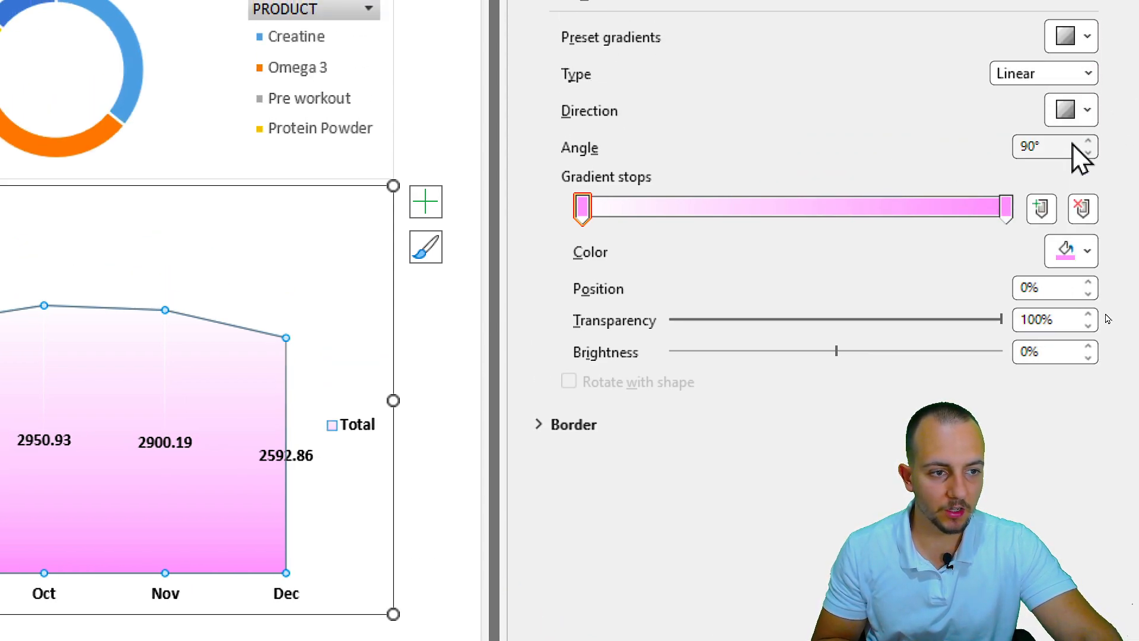
# Set the angle of the area series gradient to 270° so the pink fades downward
pyautogui.click(1095, 141)
pyautogui.click(1096, 140)
pyautogui.click(1095, 140)
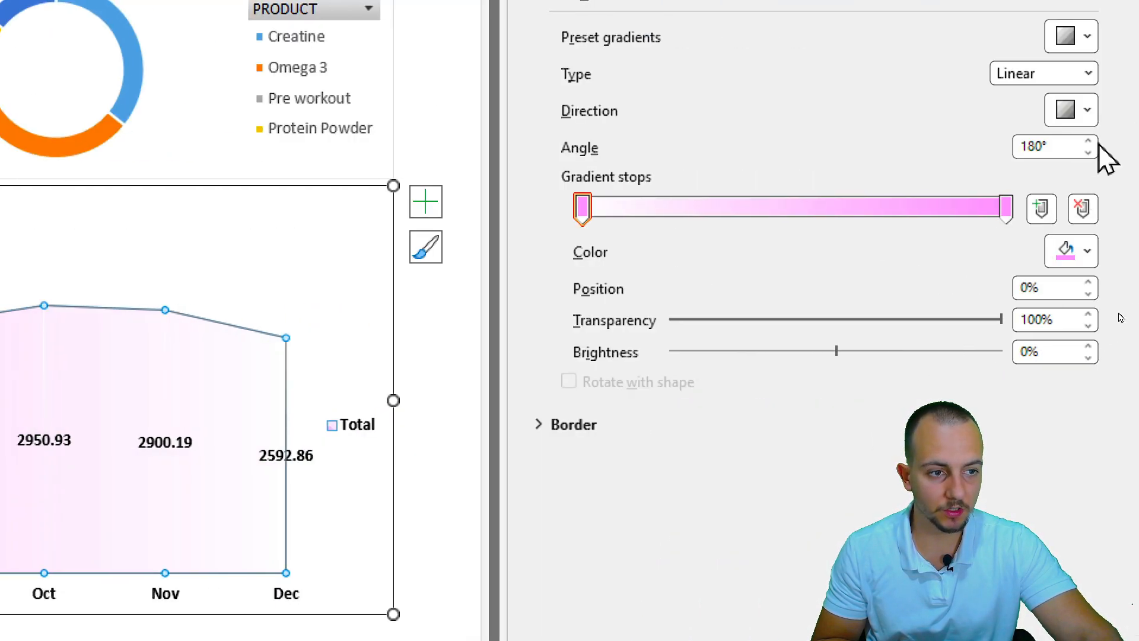
pyautogui.click(1090, 142)
pyautogui.click(1090, 141)
pyautogui.click(1091, 142)
pyautogui.click(1090, 142)
pyautogui.click(1090, 142)
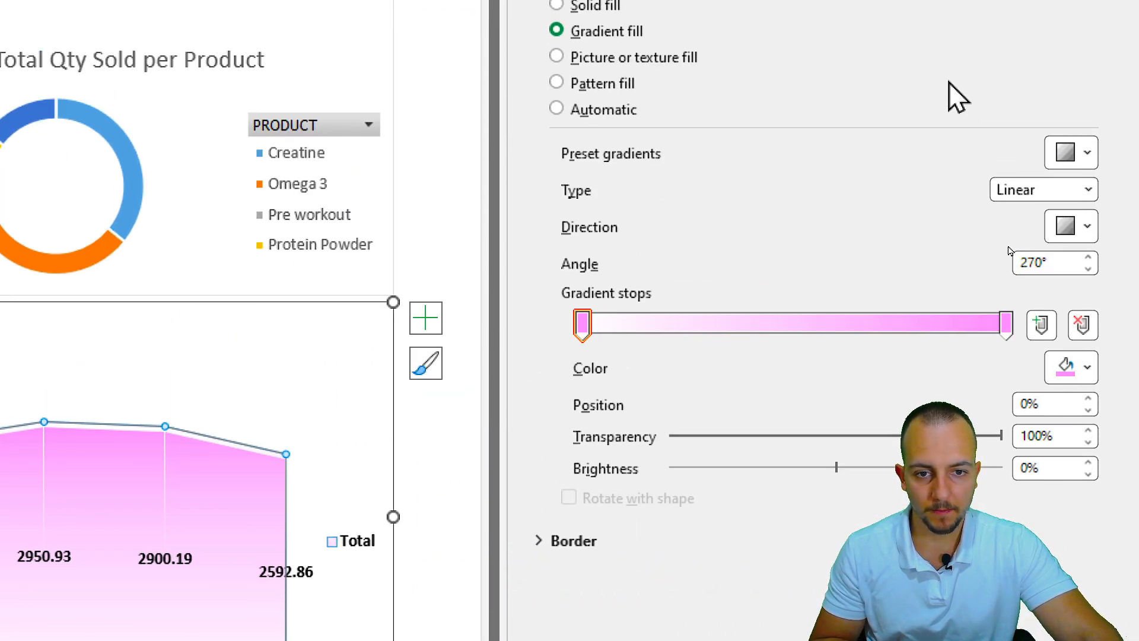
pyautogui.moveTo(1006, 168)
pyautogui.mouseDown()
pyautogui.moveTo(799, 169)
pyautogui.moveTo(1022, 171)
pyautogui.mouseUp()
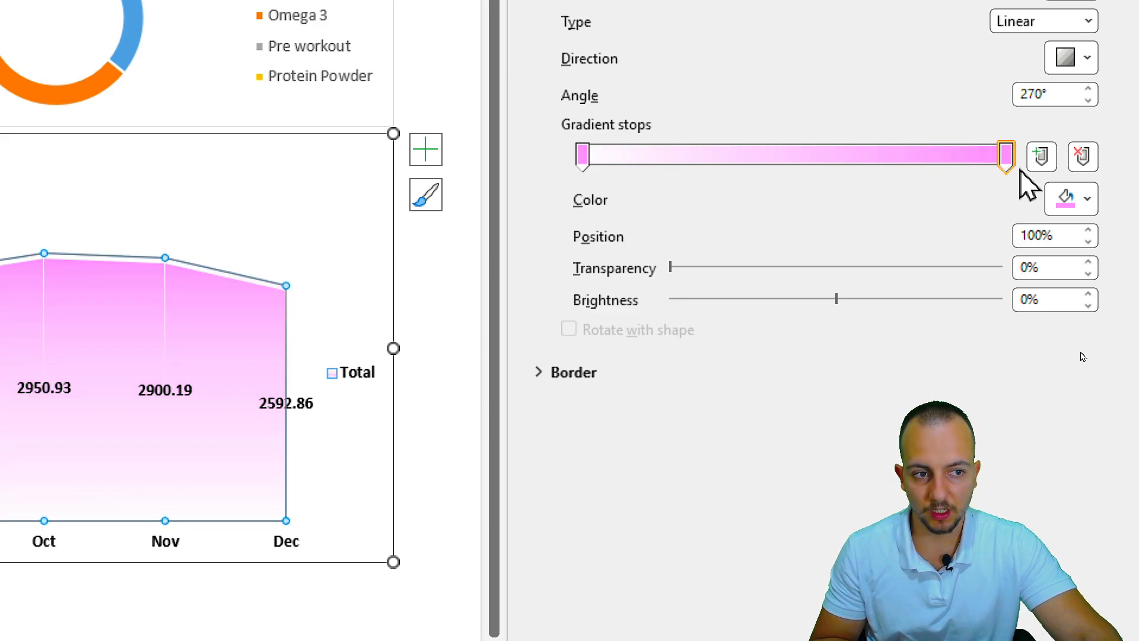
pyautogui.click(582, 166)
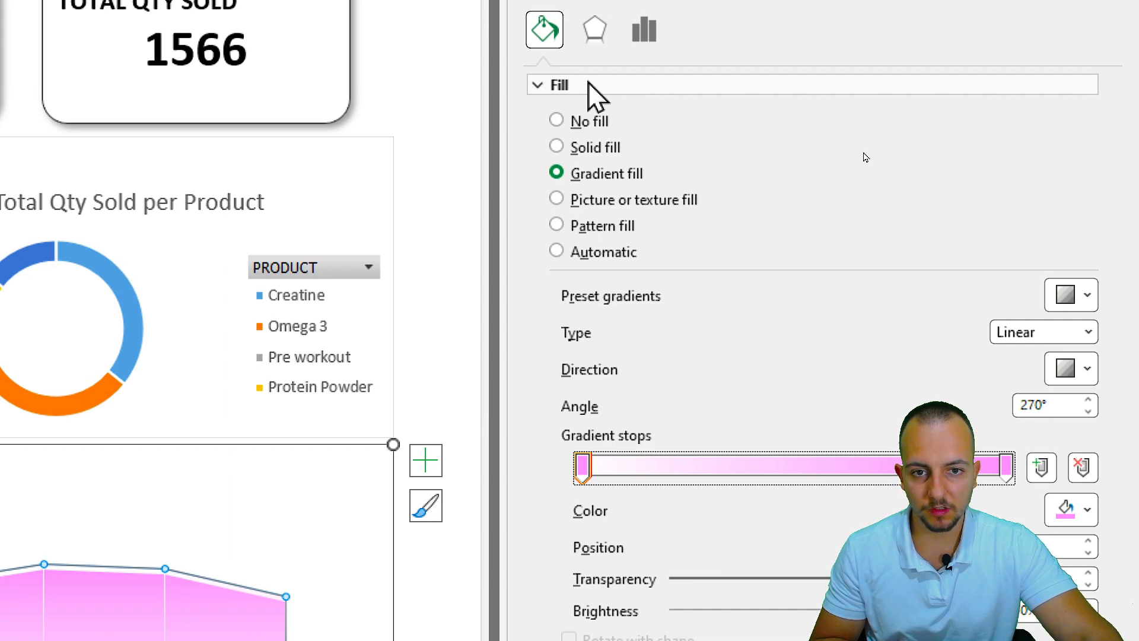
# Give the area series a solid line border in the recently used light pink
pyautogui.click(590, 85)
pyautogui.click(589, 118)
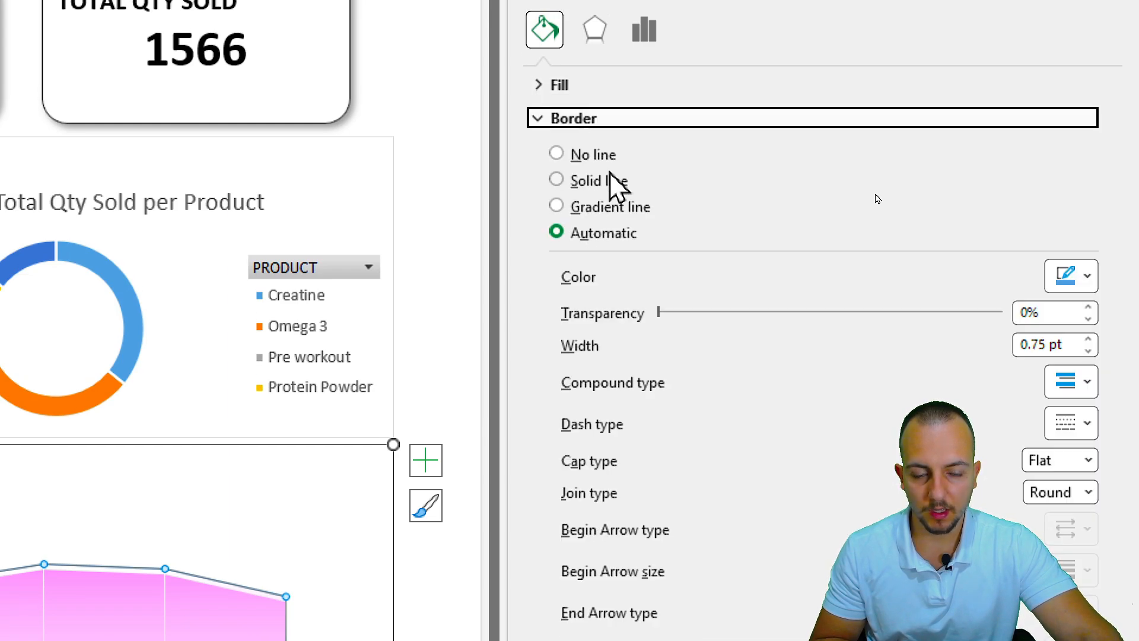
pyautogui.click(586, 186)
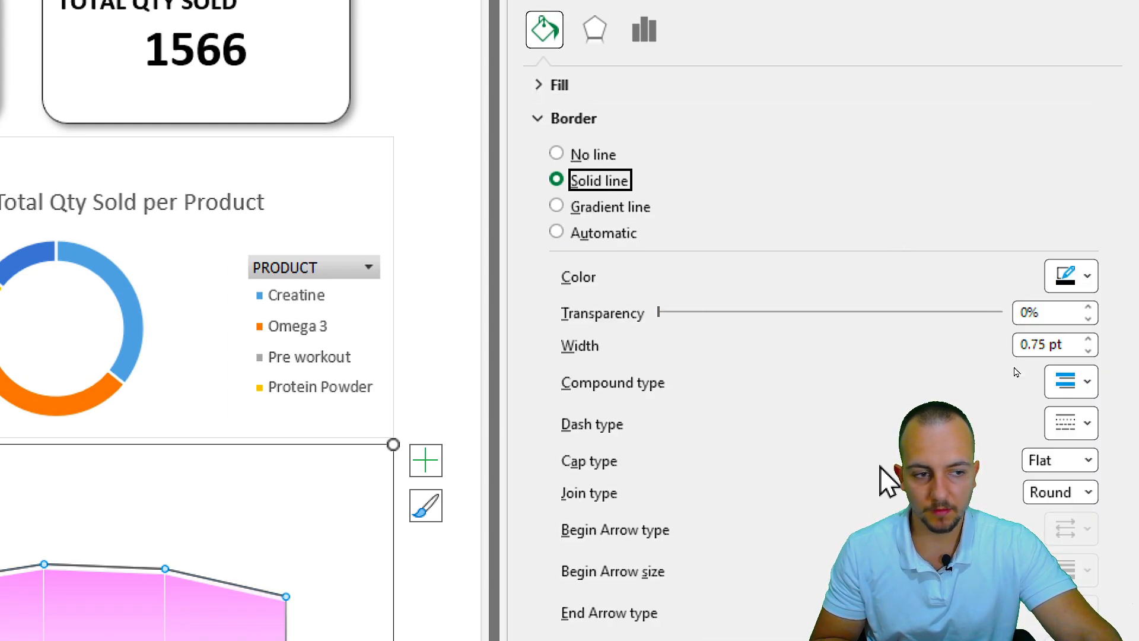
pyautogui.click(1071, 112)
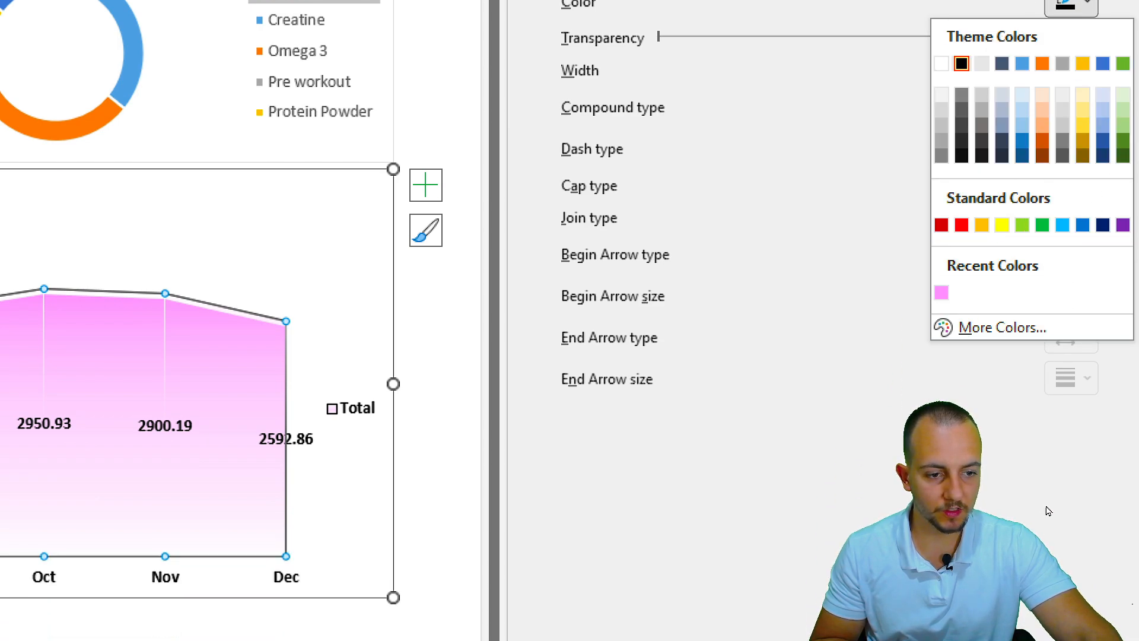
pyautogui.click(942, 293)
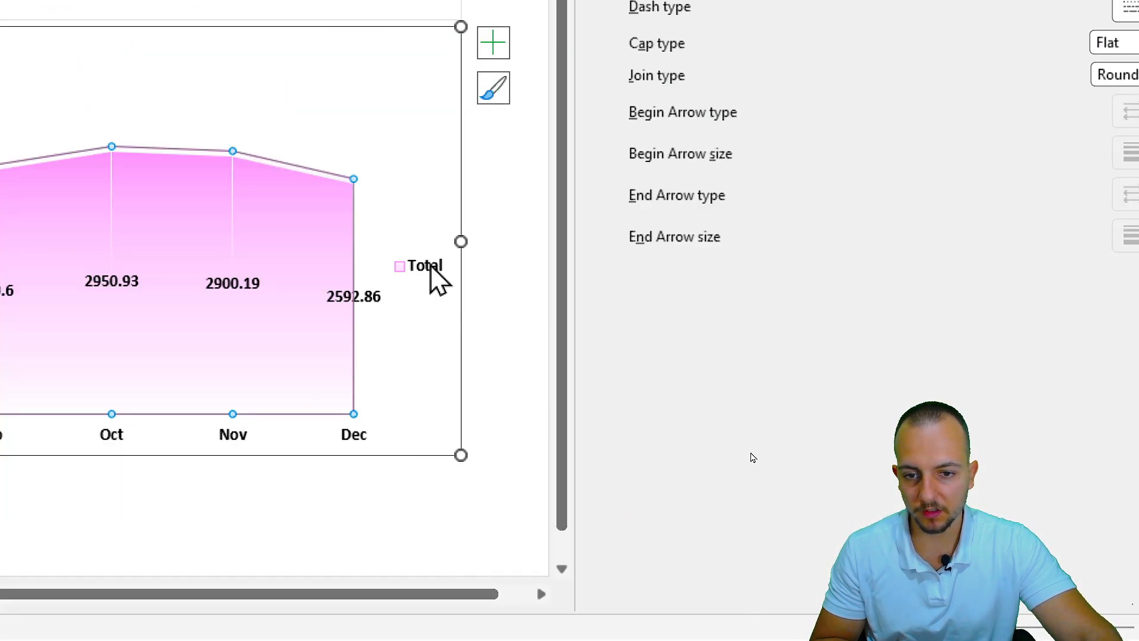
# Delete the legend from the Total Sold per Month chart and close the formatting pane
pyautogui.click(431, 266)
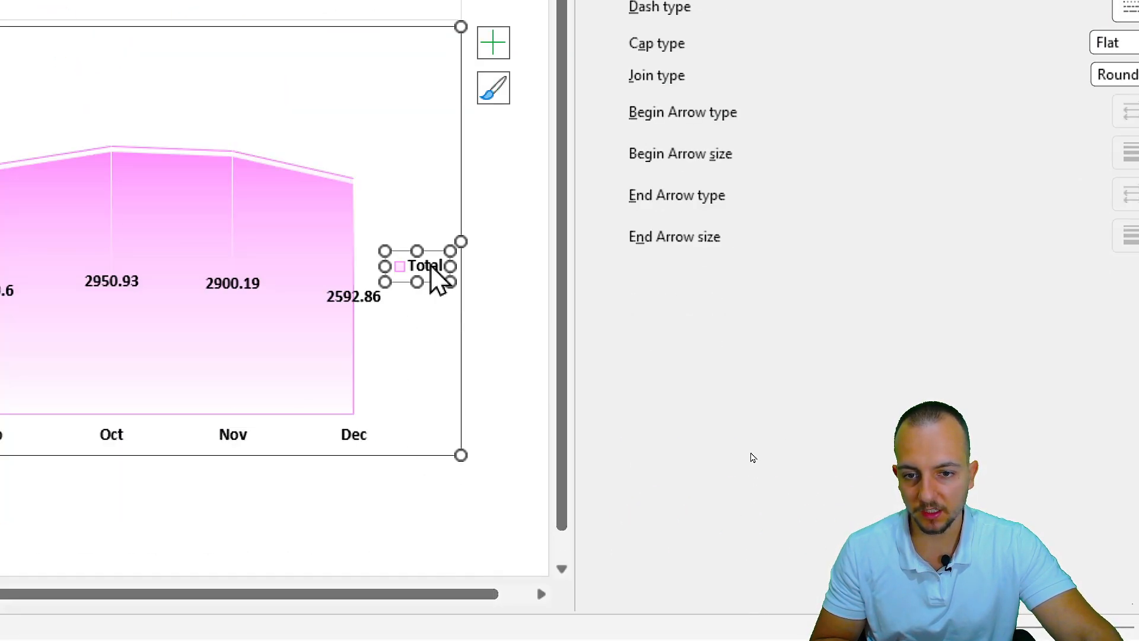
pyautogui.press('Delete')
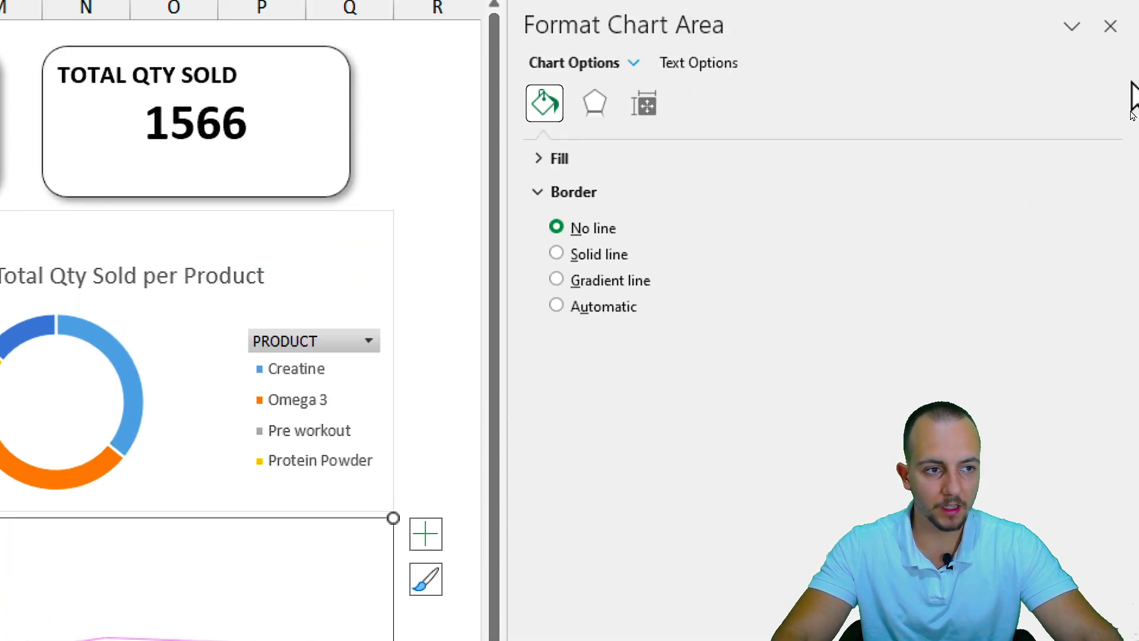
pyautogui.click(1110, 26)
pyautogui.click(700, 362)
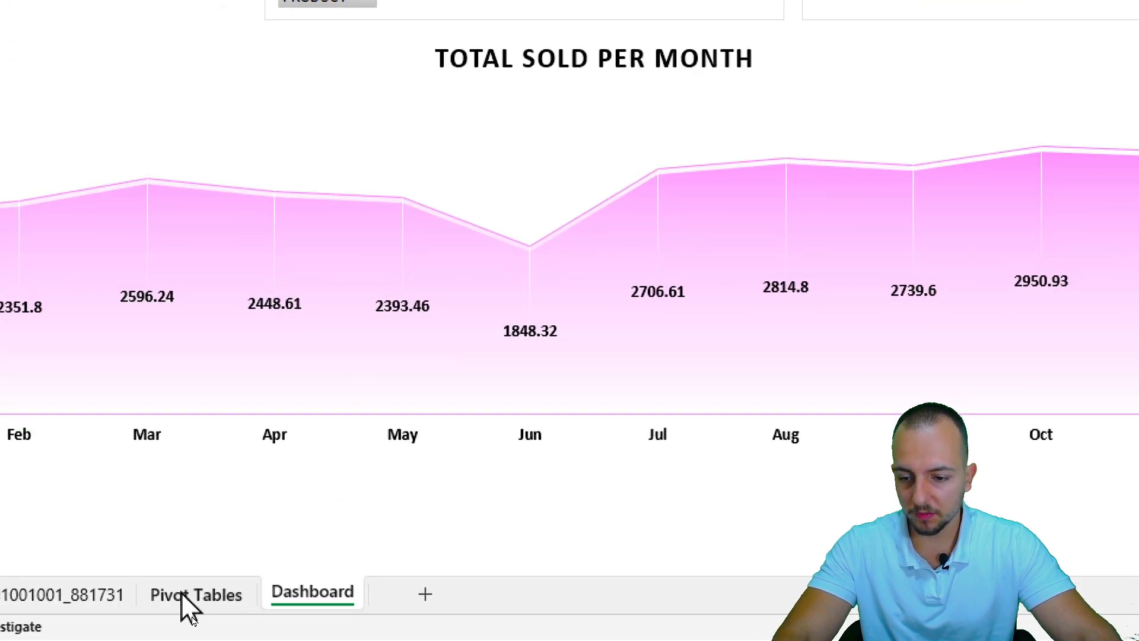
# On the Pivot Tables sheet, apply the dollar accounting format to the monthly total price values in E4:E16
pyautogui.click(199, 618)
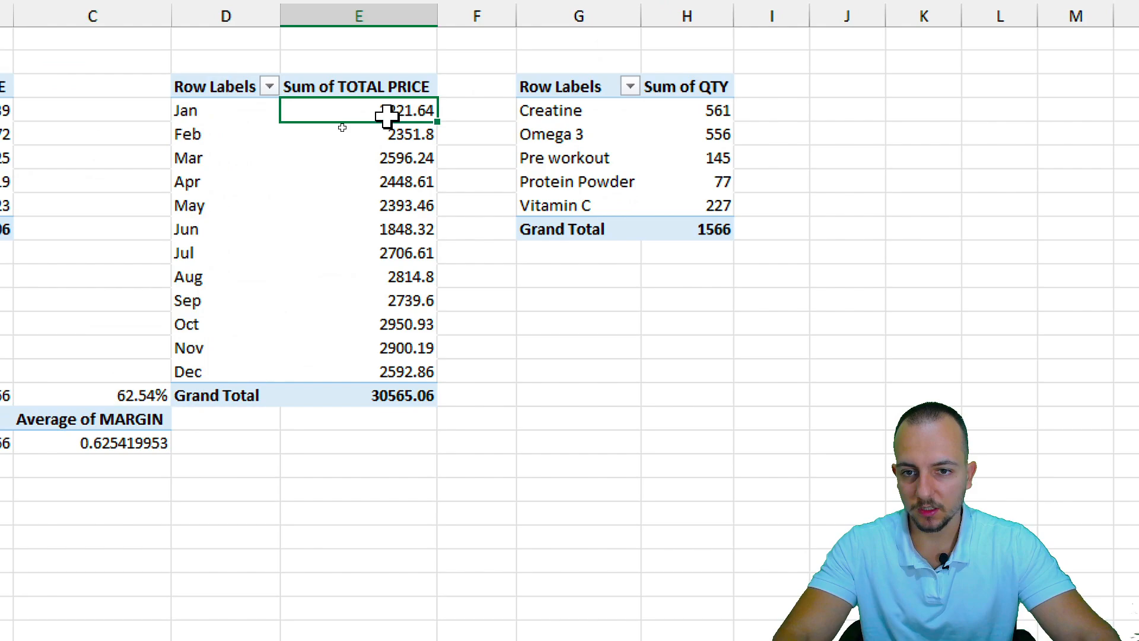
pyautogui.moveTo(342, 125); pyautogui.dragTo(335, 263)
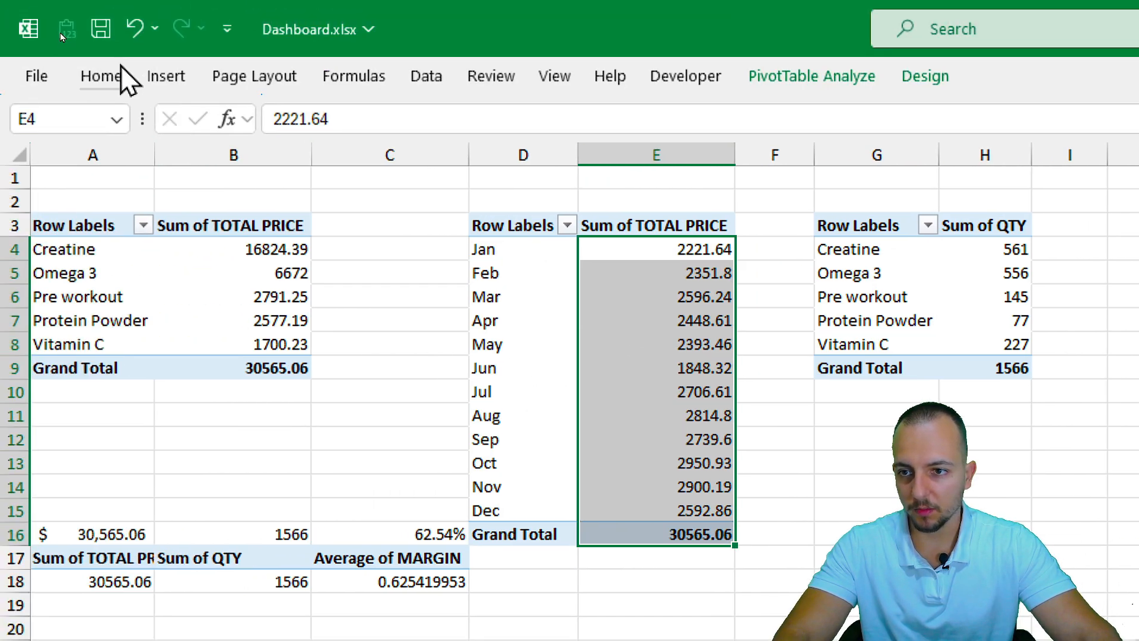
pyautogui.click(101, 77)
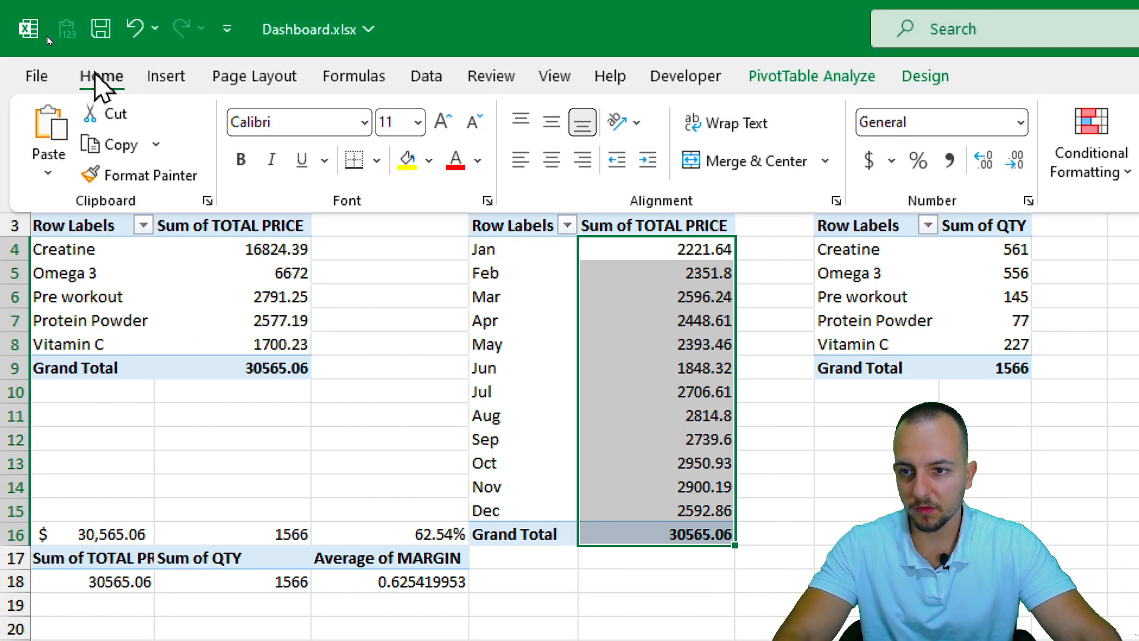
pyautogui.click(880, 164)
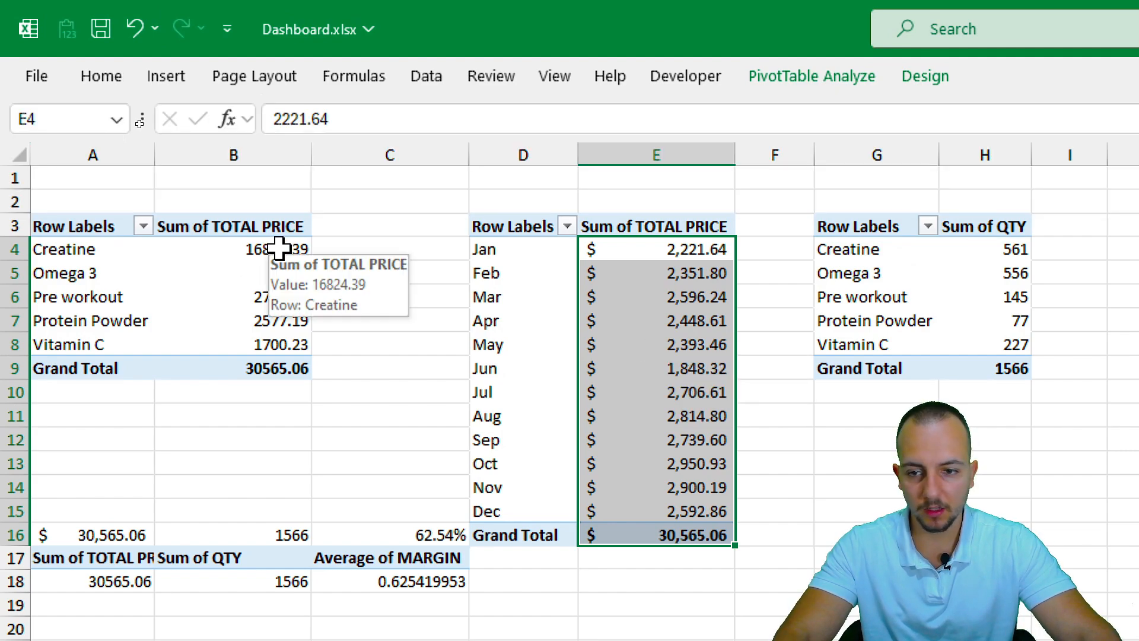
# Apply the dollar accounting format to the total price per product values in B4:B9
pyautogui.moveTo(270, 249); pyautogui.dragTo(261, 368)
pyautogui.click(122, 75)
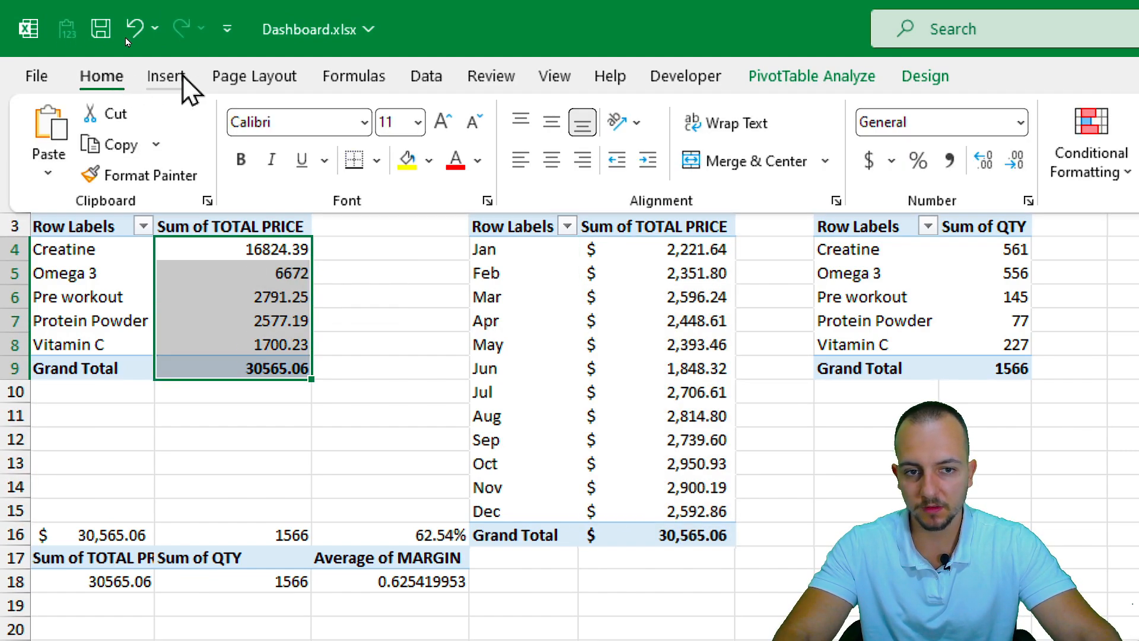
pyautogui.click(872, 161)
pyautogui.click(364, 338)
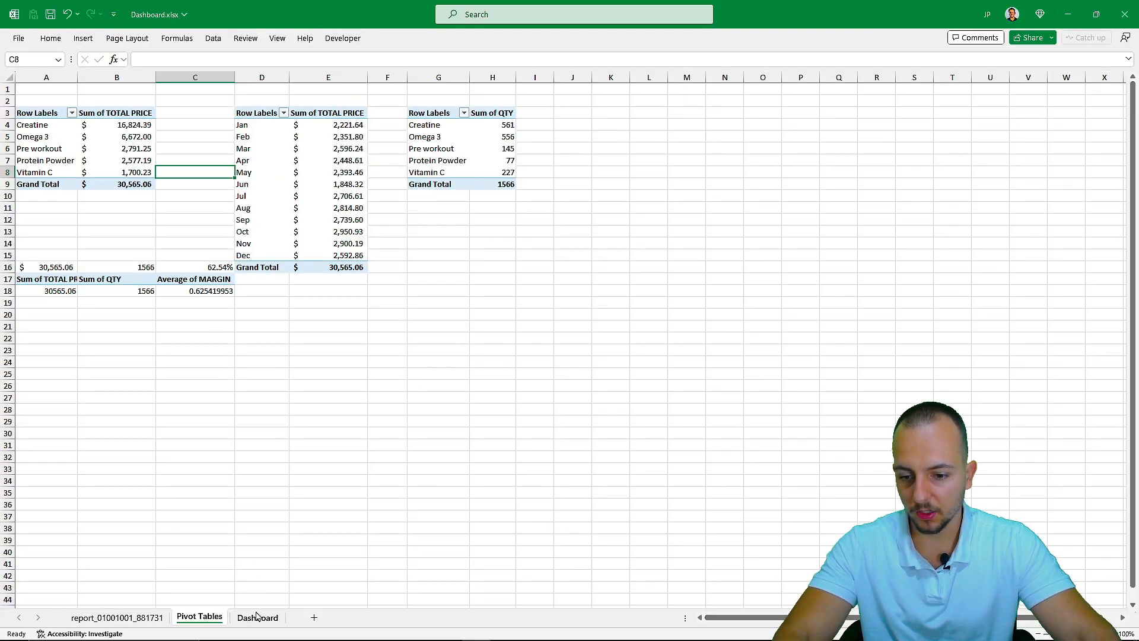
# On the Dashboard sheet, hide all field buttons on the Total Sold per Product chart
pyautogui.click(257, 617)
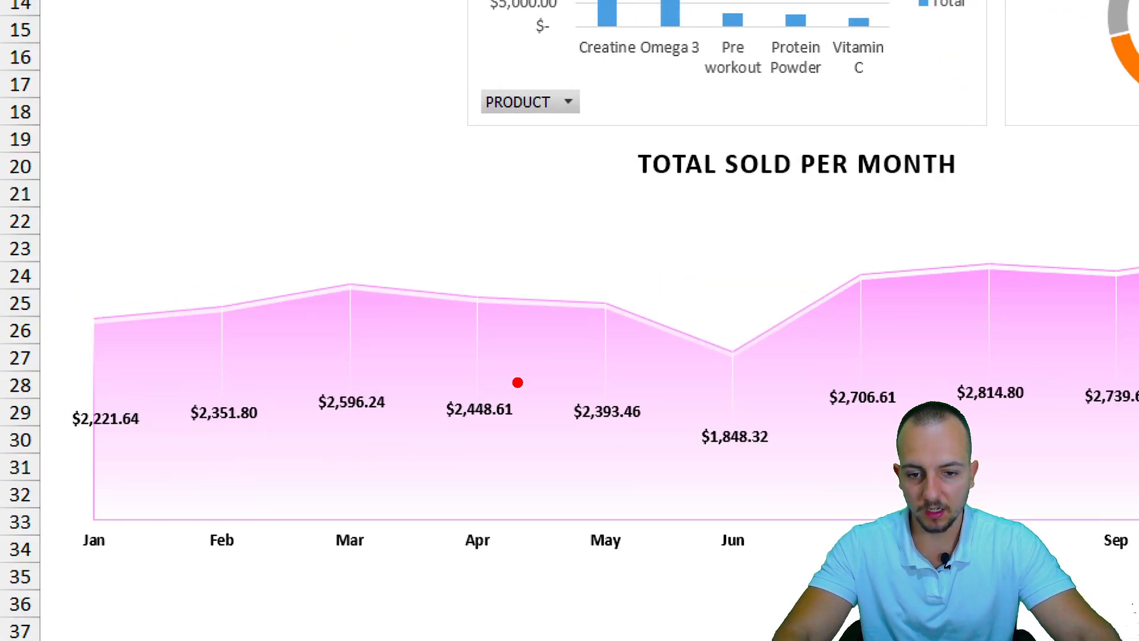
pyautogui.moveTo(484, 364); pyautogui.dragTo(492, 369)
pyautogui.press('Escape')
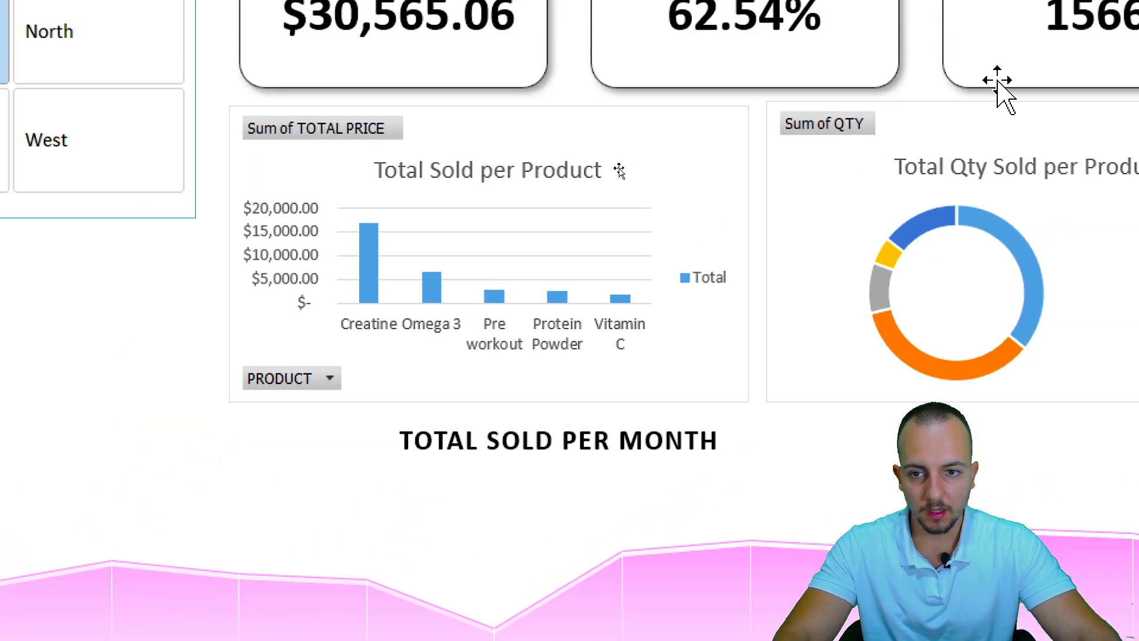
pyautogui.click(510, 178)
pyautogui.rightClick(490, 202)
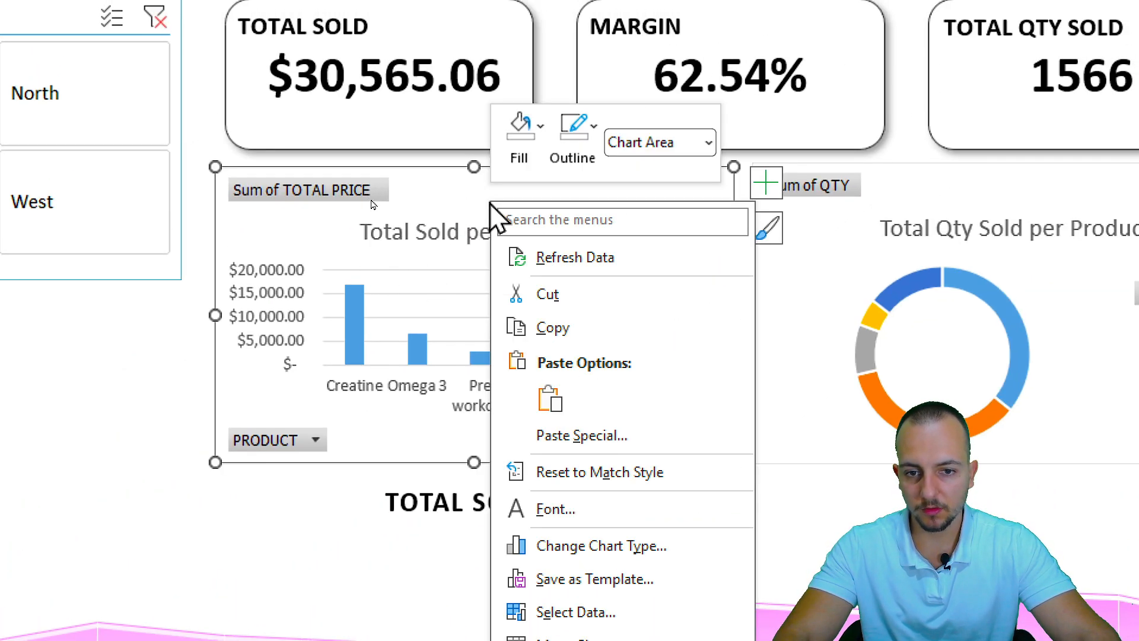
pyautogui.press('Escape')
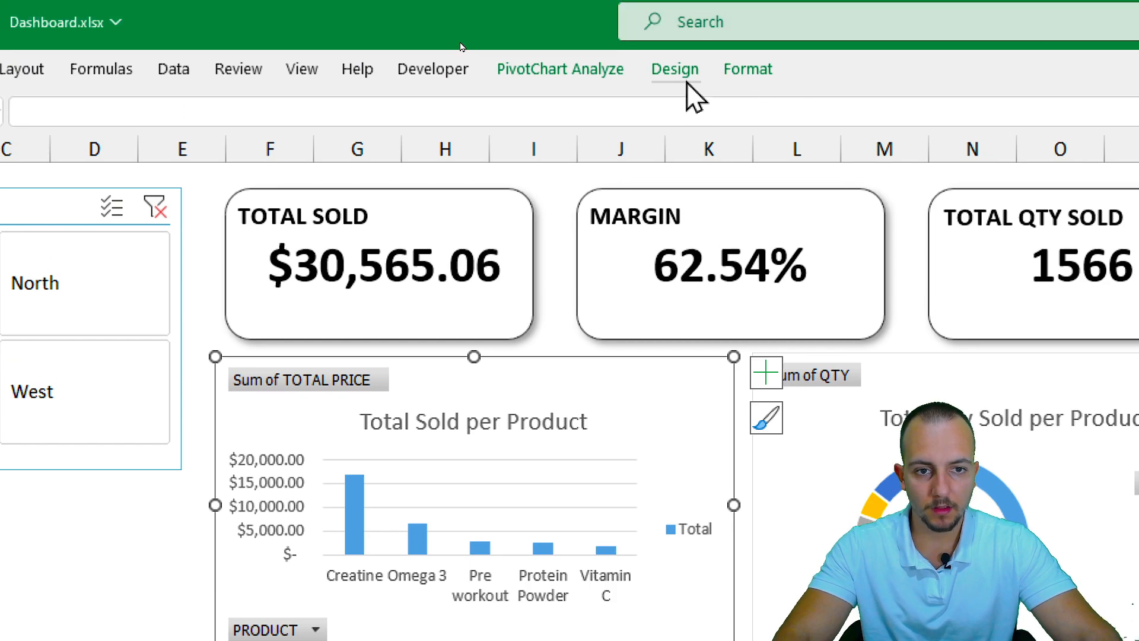
pyautogui.click(604, 81)
pyautogui.click(1095, 172)
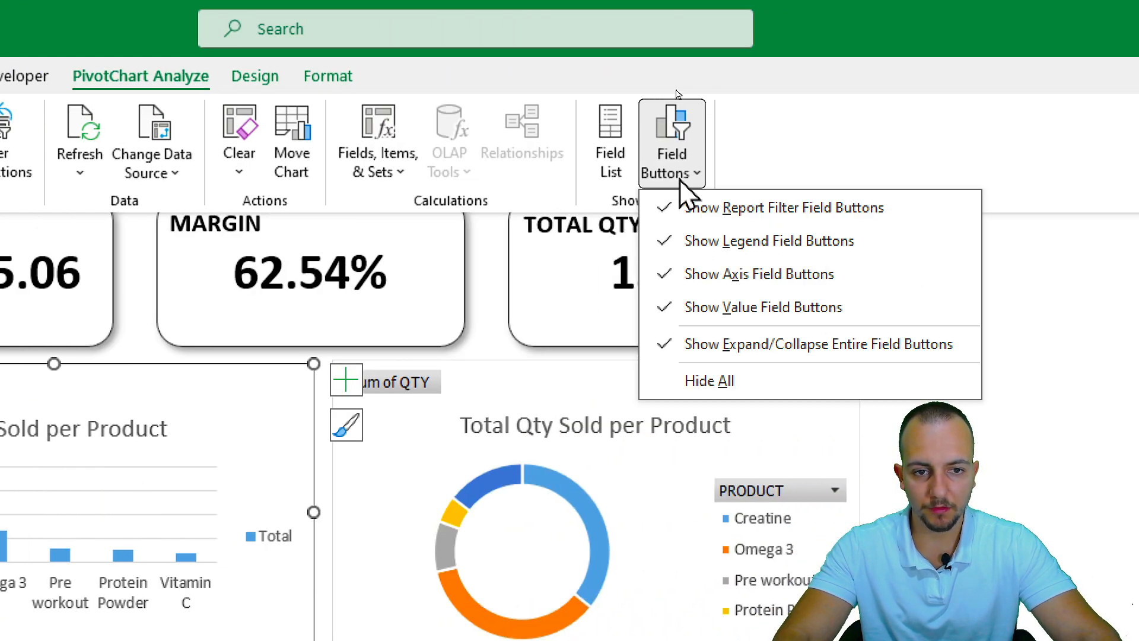
pyautogui.click(1101, 387)
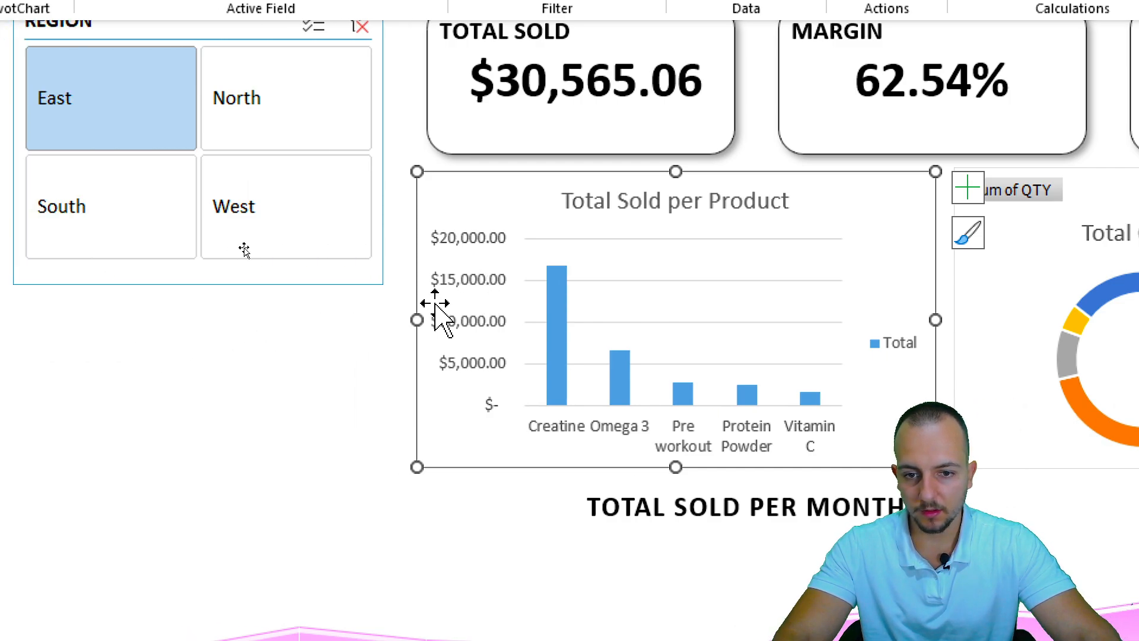
# Delete the vertical axis, legend and gridlines from the Total Sold per Product chart
pyautogui.click(482, 248)
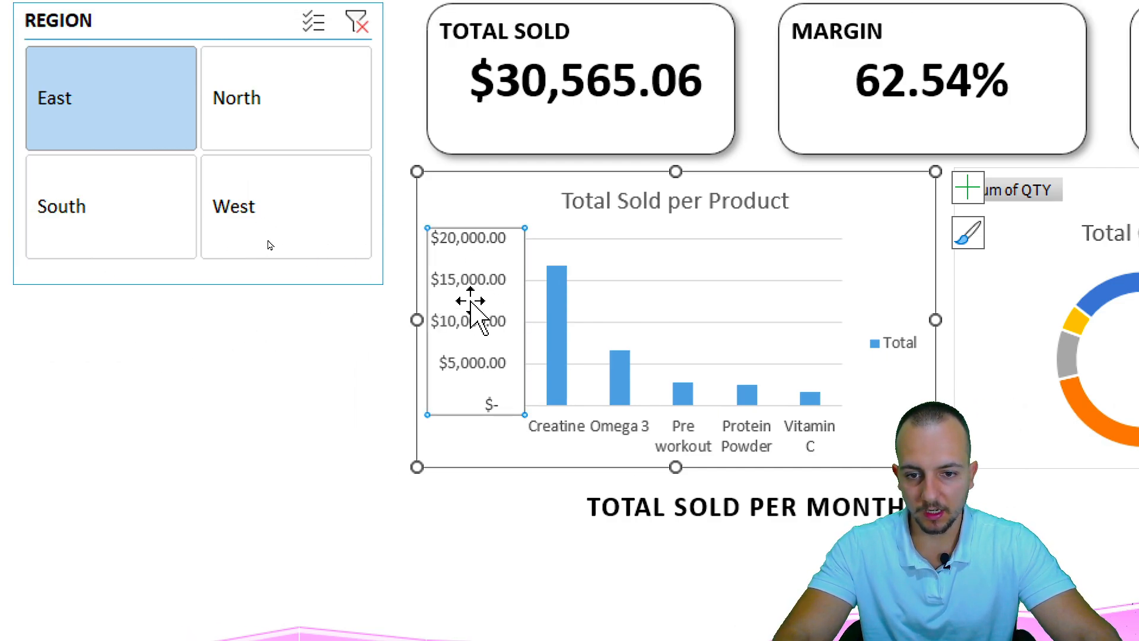
pyautogui.press('Delete')
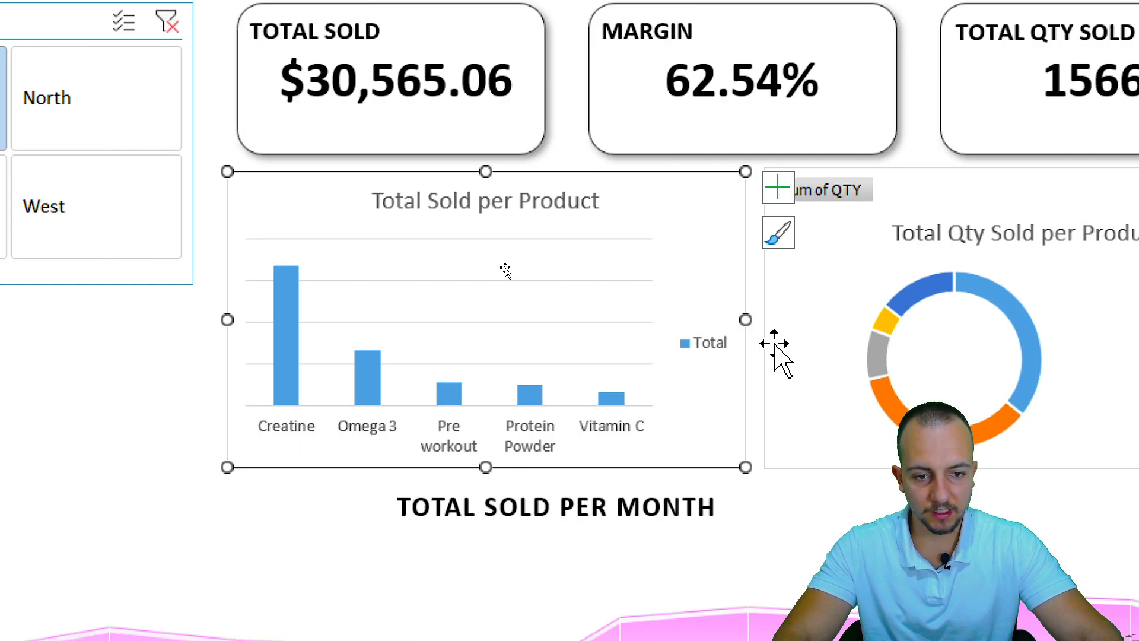
pyautogui.click(699, 348)
pyautogui.press('Delete')
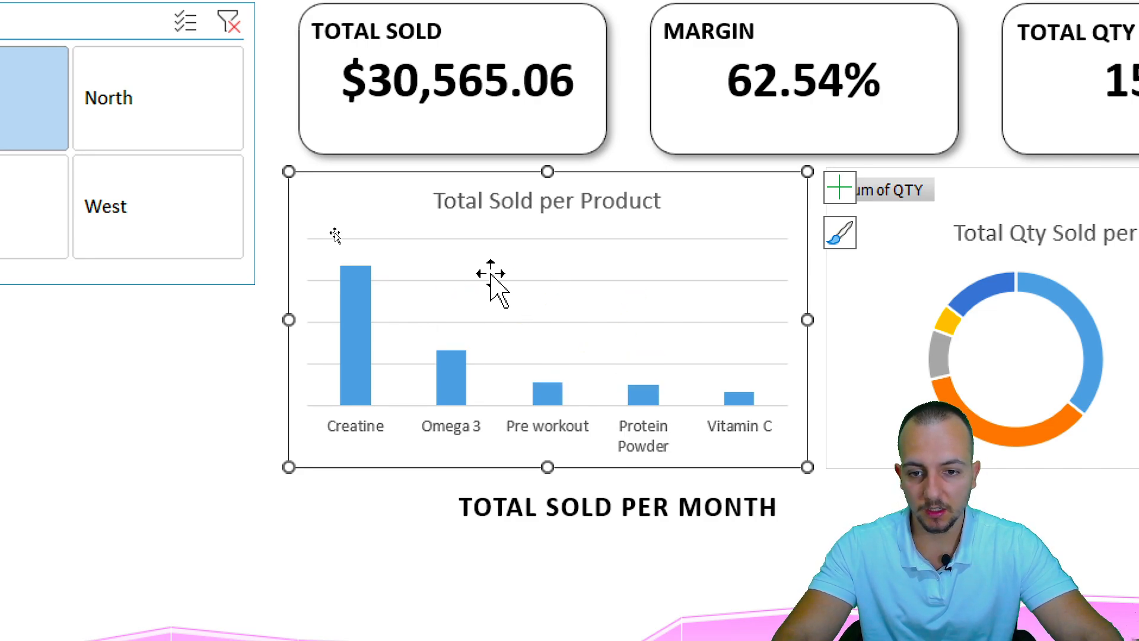
pyautogui.click(461, 285)
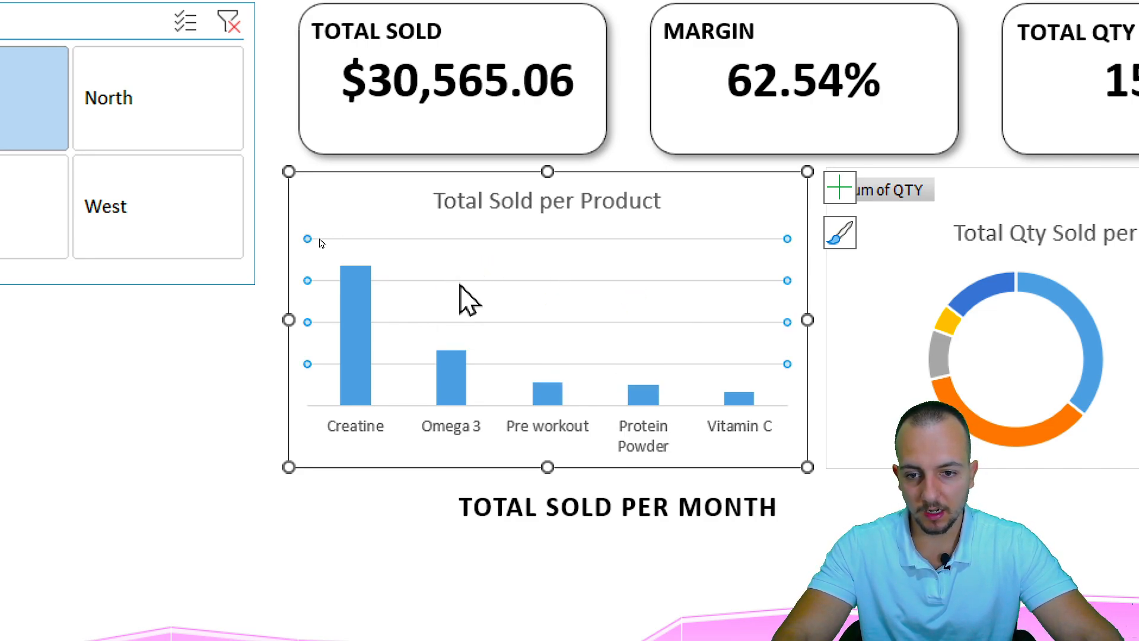
pyautogui.press('Delete')
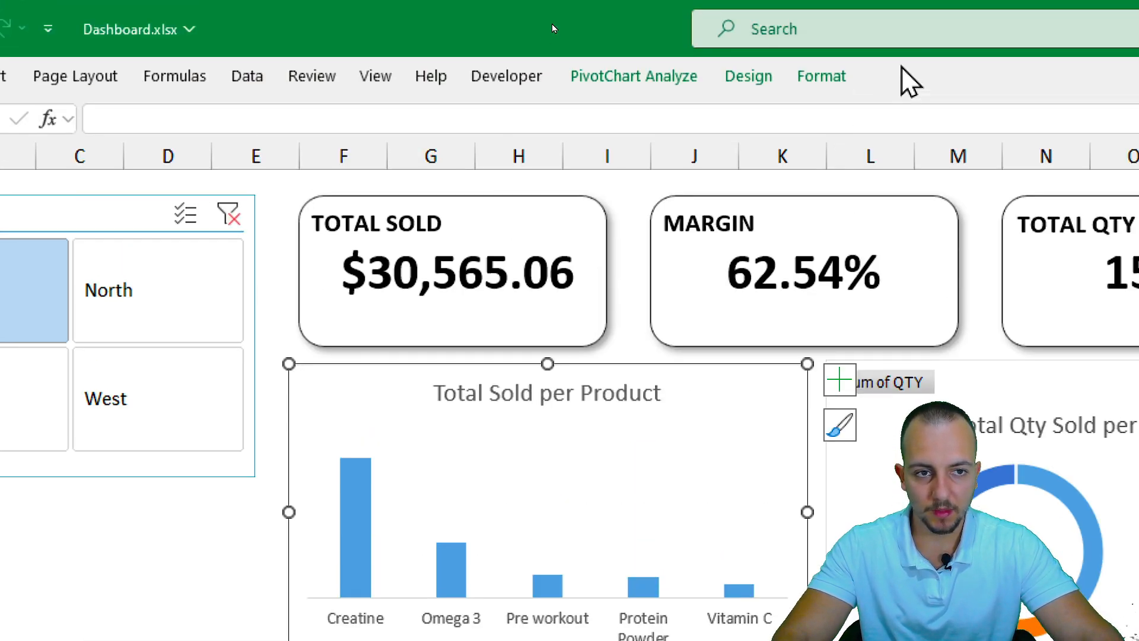
# Add Outside End data labels to the Total Sold per Product columns
pyautogui.click(749, 76)
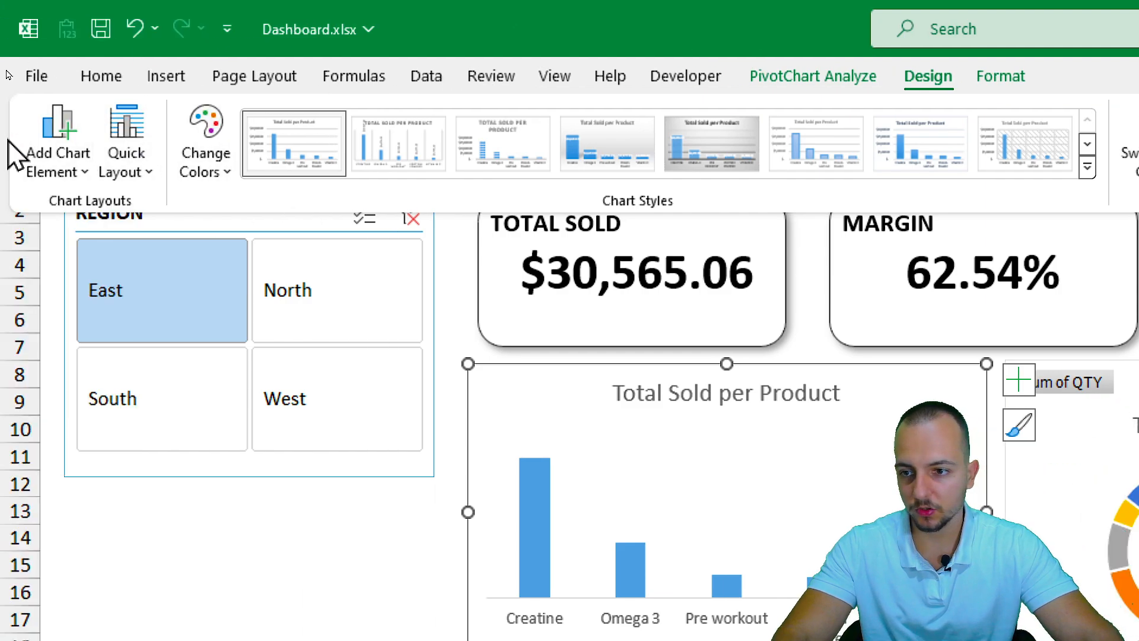
pyautogui.click(64, 165)
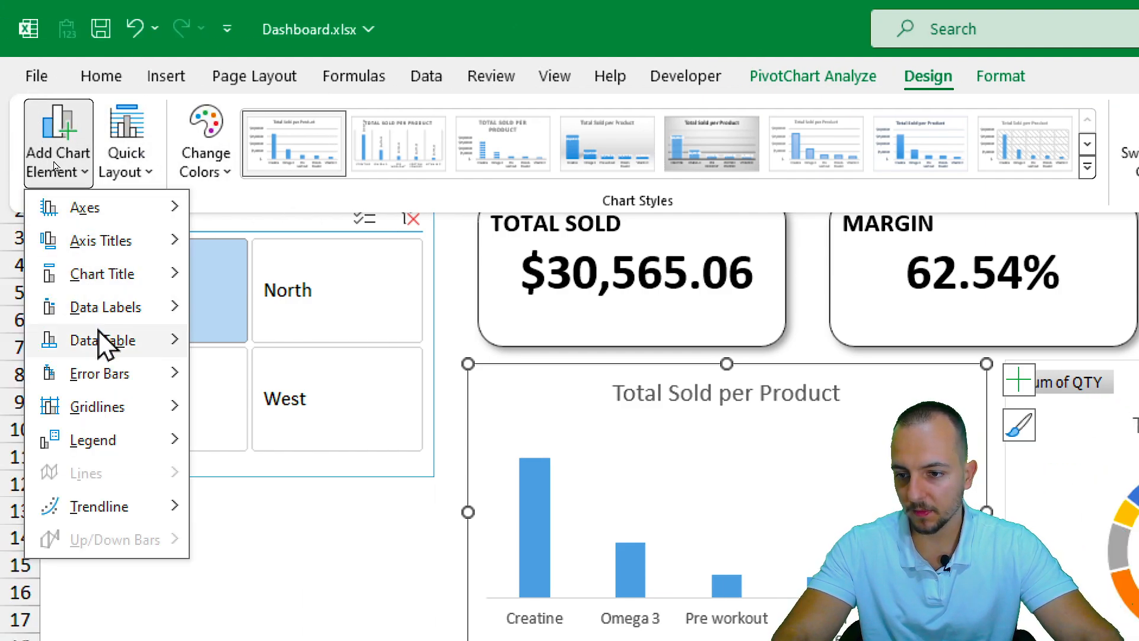
pyautogui.moveTo(121, 321)
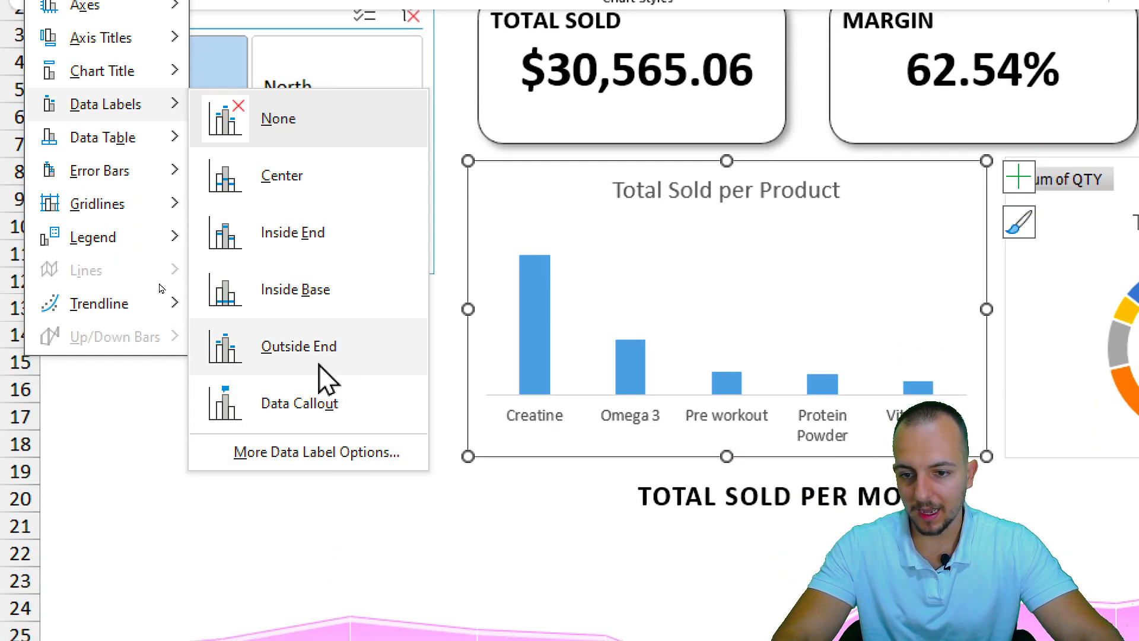
pyautogui.click(332, 365)
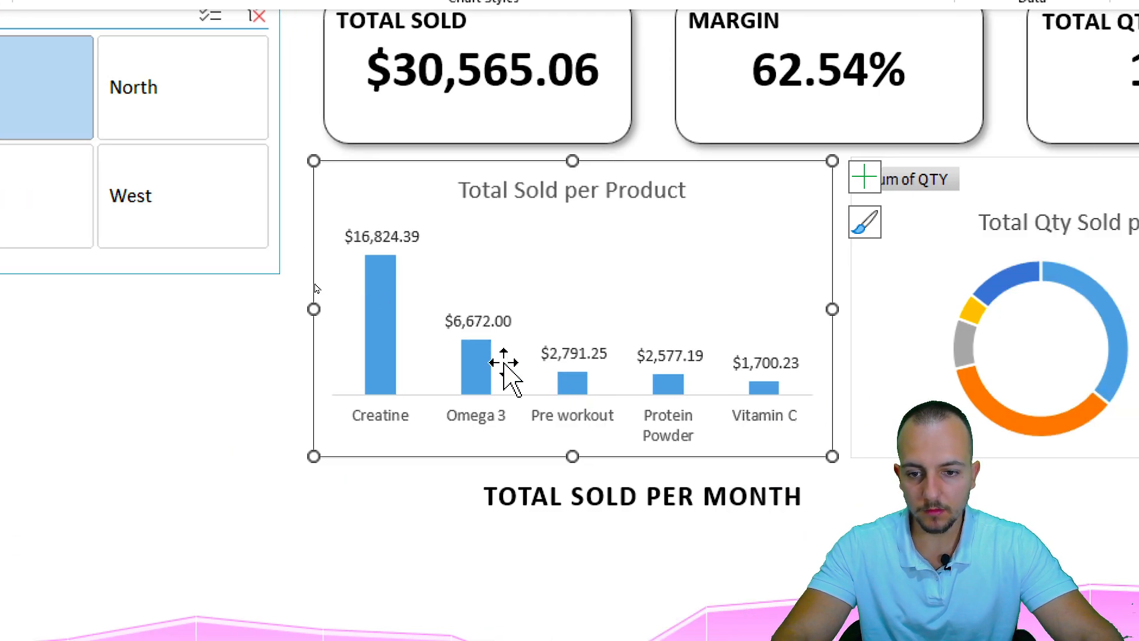
# Apply a preset shadow with 60% transparency, 4 pt blur, 45° angle and 3 pt distance to the product column series
pyautogui.rightClick(401, 451)
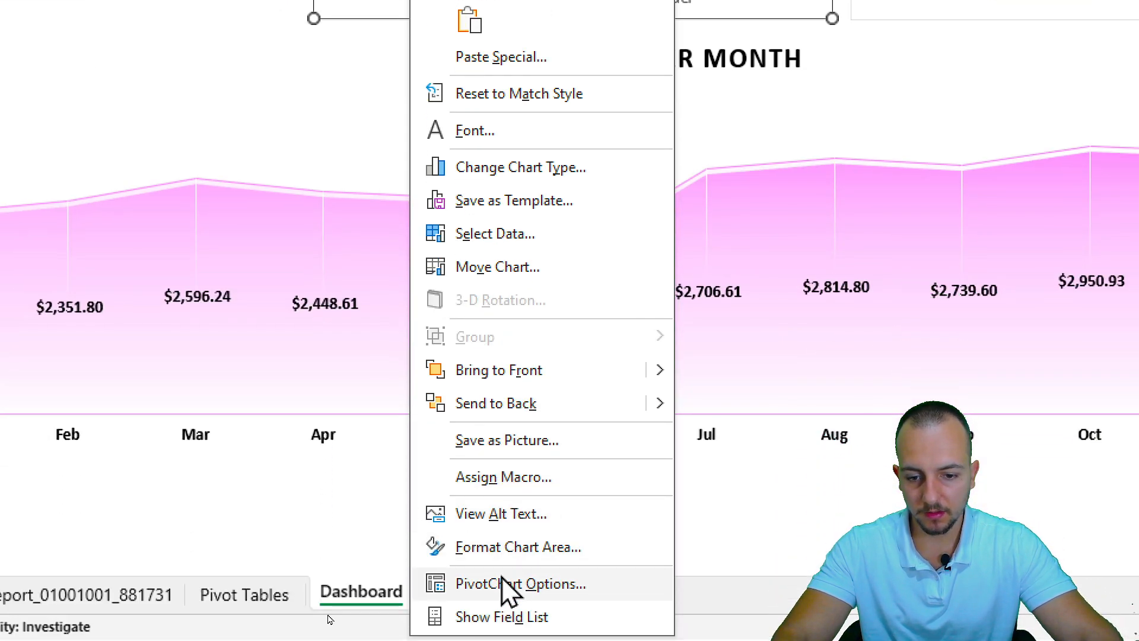
pyautogui.click(545, 549)
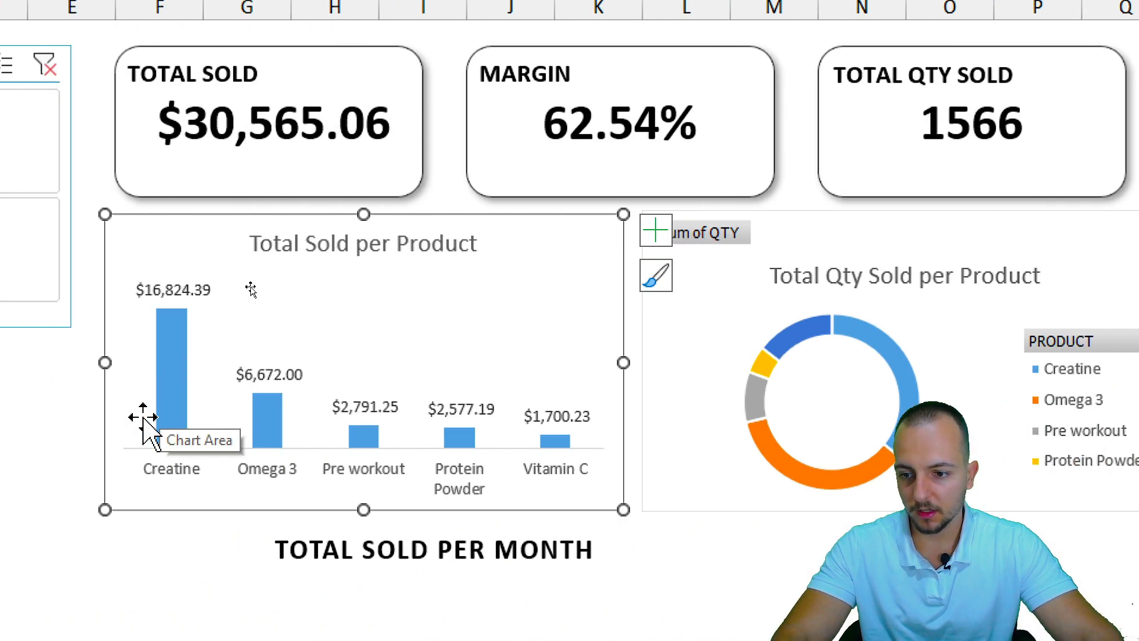
pyautogui.click(176, 380)
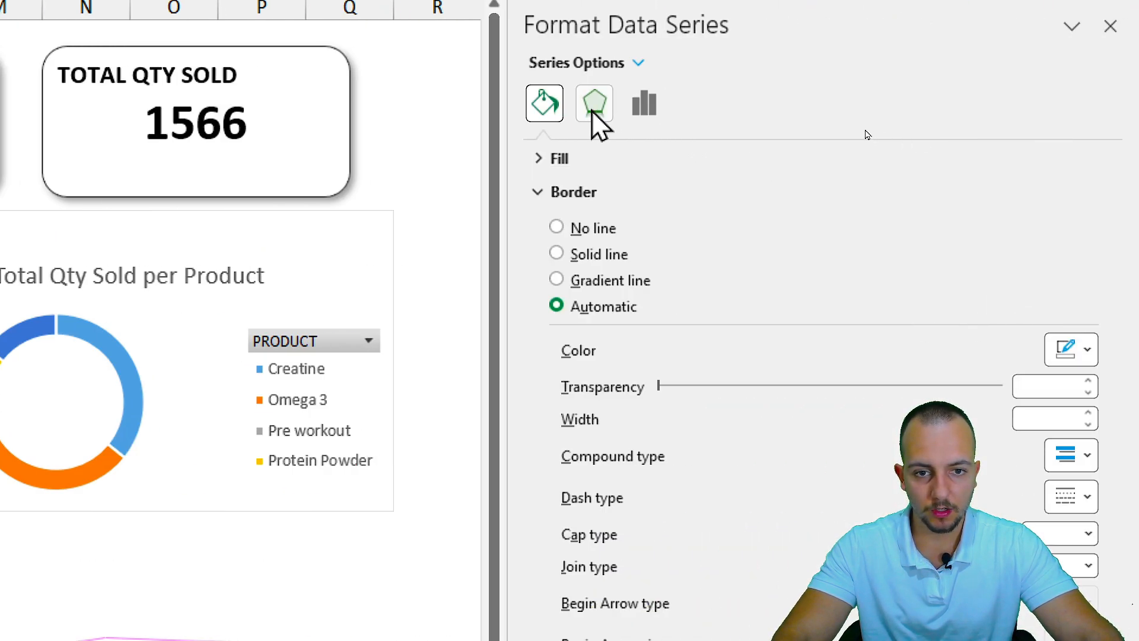
pyautogui.click(593, 106)
pyautogui.click(1074, 193)
pyautogui.click(966, 389)
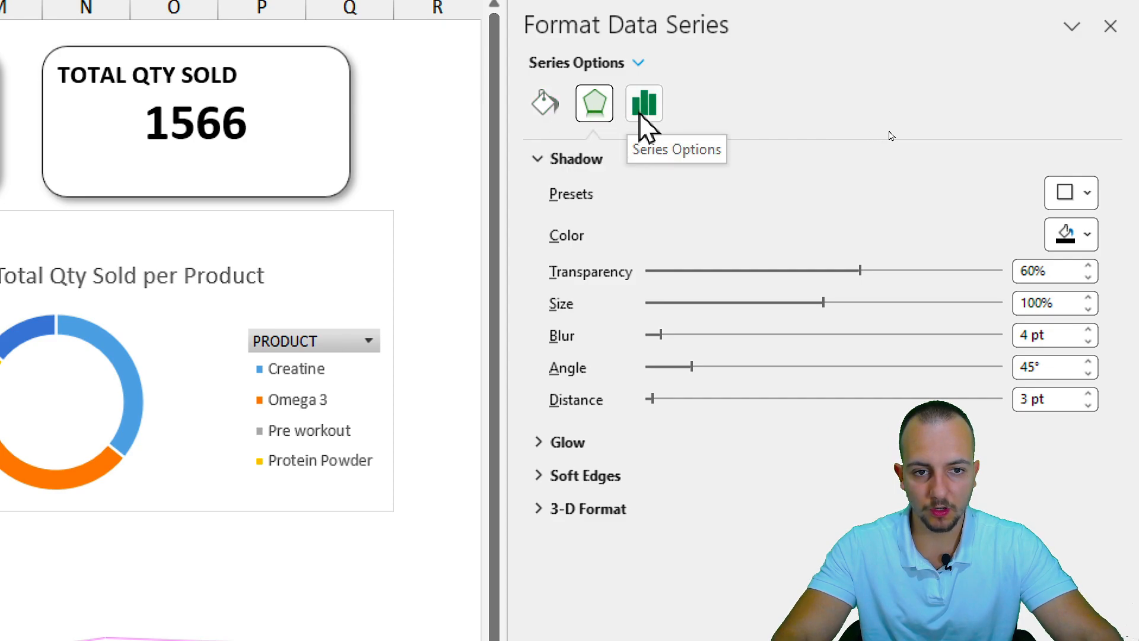
# Set the gap width of the product column series to 150%
pyautogui.click(643, 107)
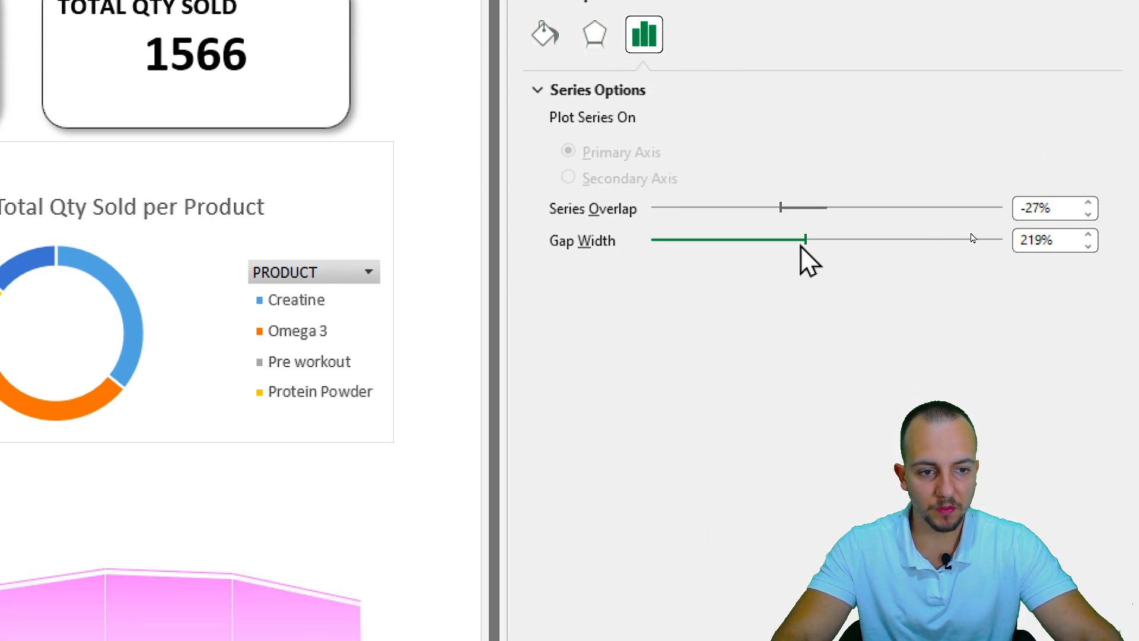
pyautogui.moveTo(807, 241); pyautogui.dragTo(721, 256)
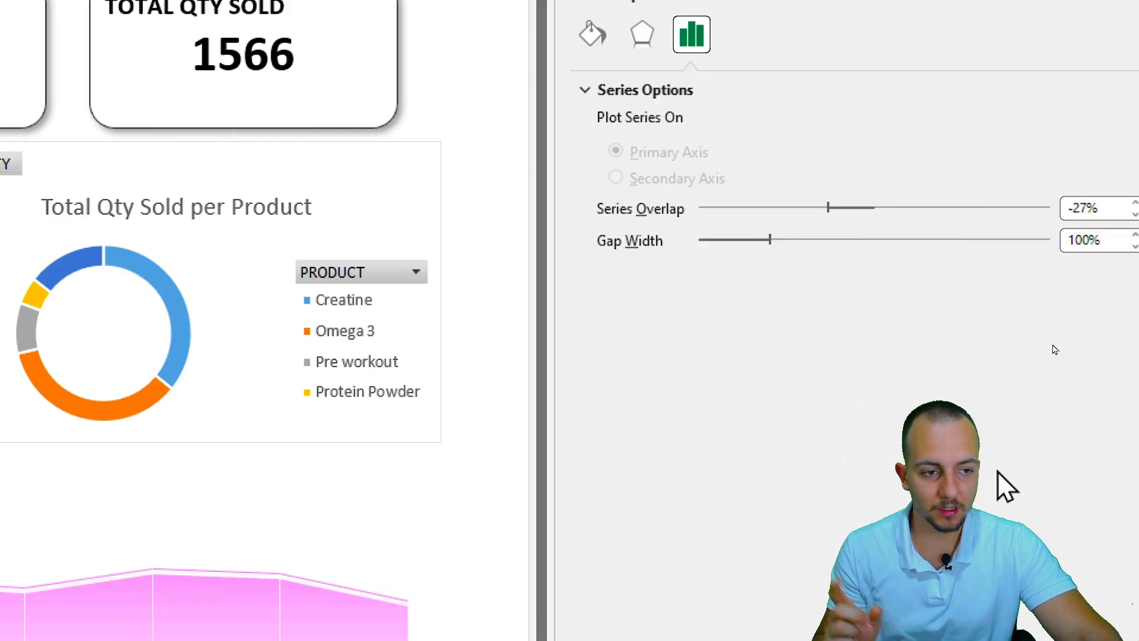
pyautogui.moveTo(1063, 241); pyautogui.dragTo(965, 255)
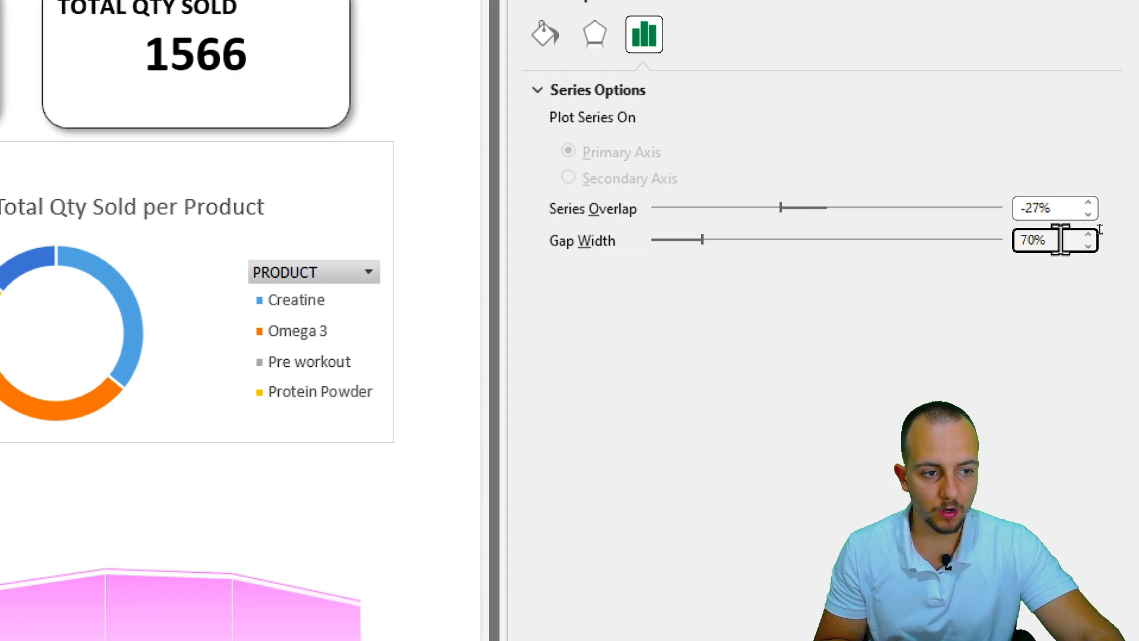
pyautogui.moveTo(1061, 240); pyautogui.dragTo(997, 262)
pyautogui.write('150')
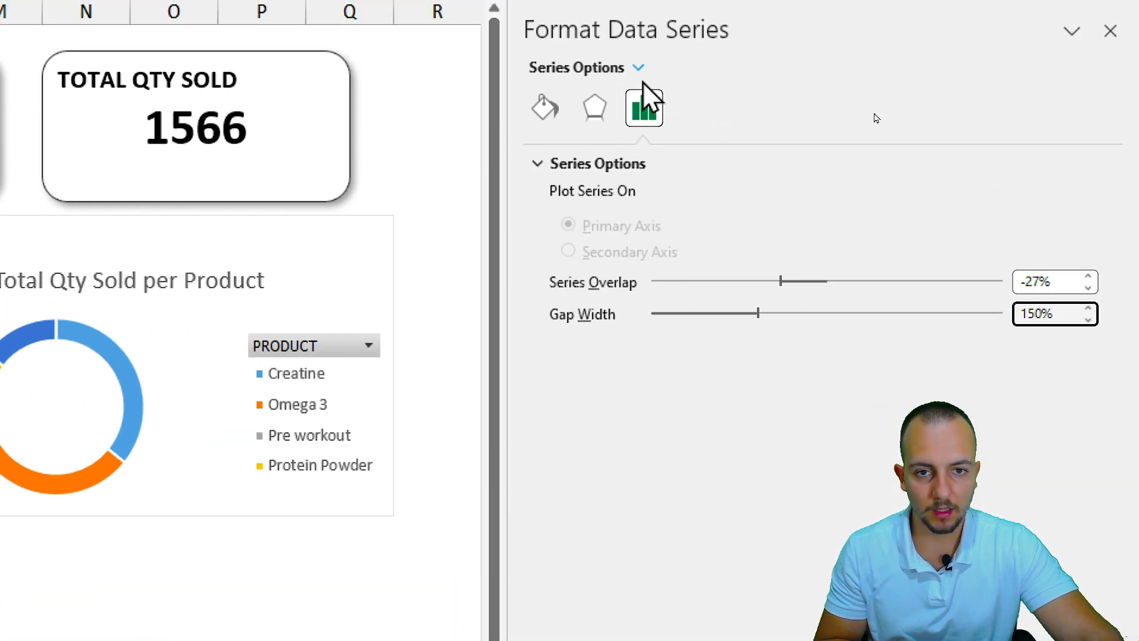
# Give the product columns a solid line border in a bright blue from the standard color palette
pyautogui.click(534, 109)
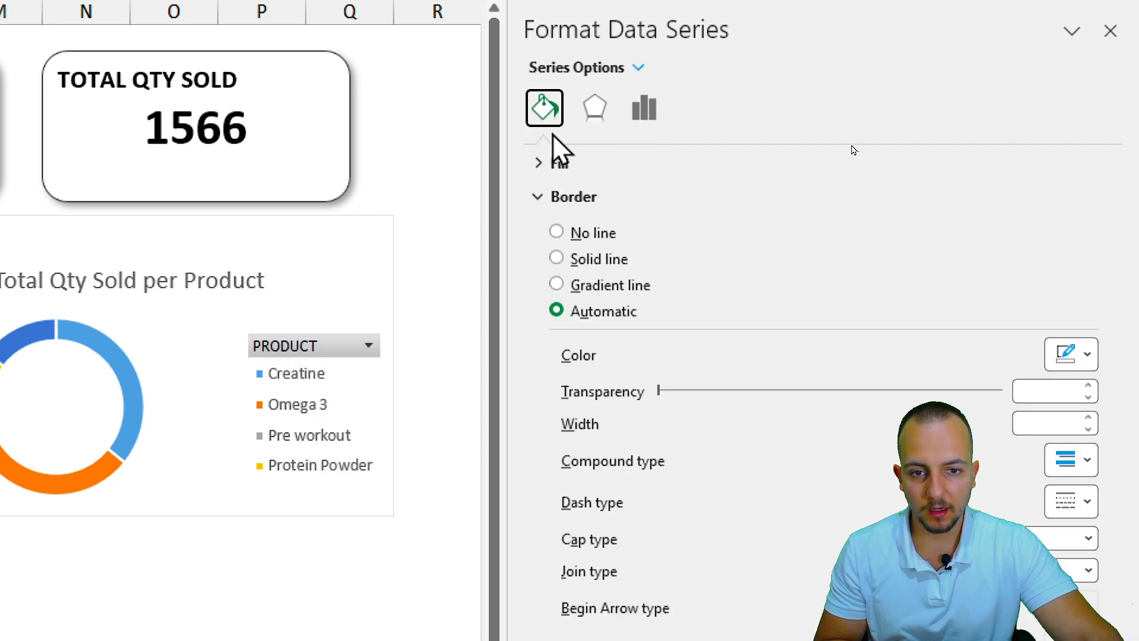
pyautogui.click(601, 260)
pyautogui.scroll(-3, 771, 297)
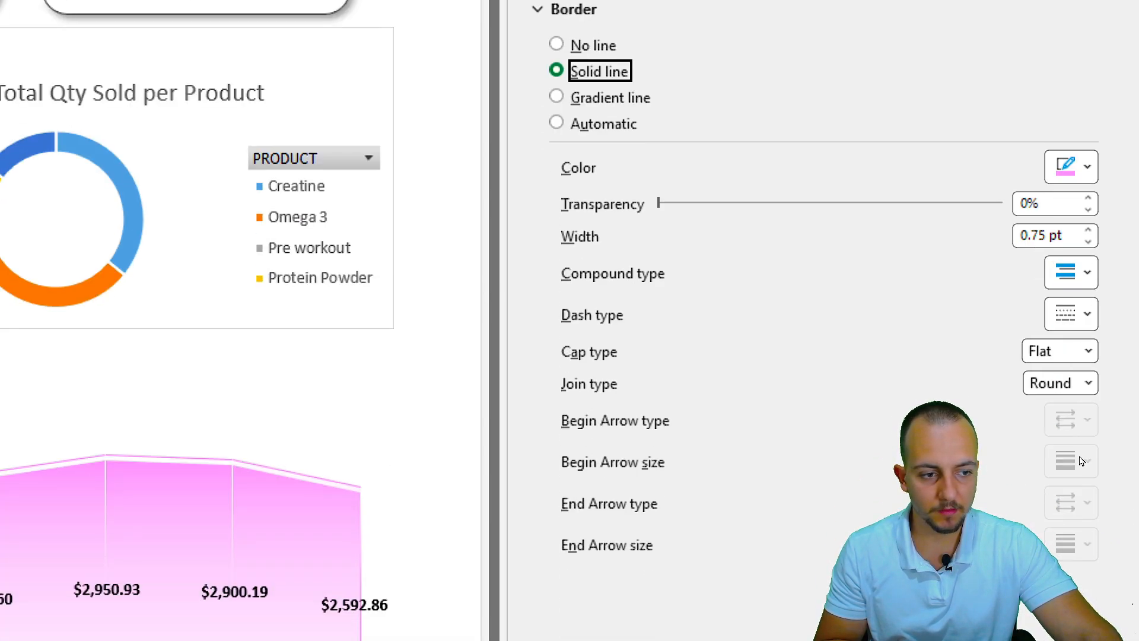
pyautogui.click(1088, 114)
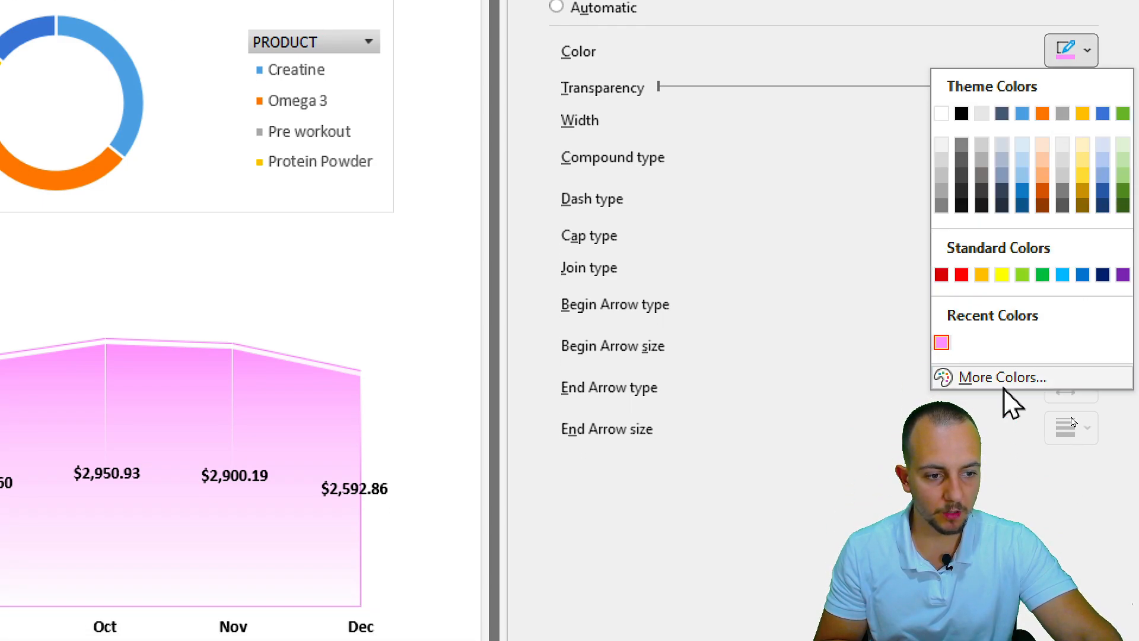
pyautogui.click(1005, 383)
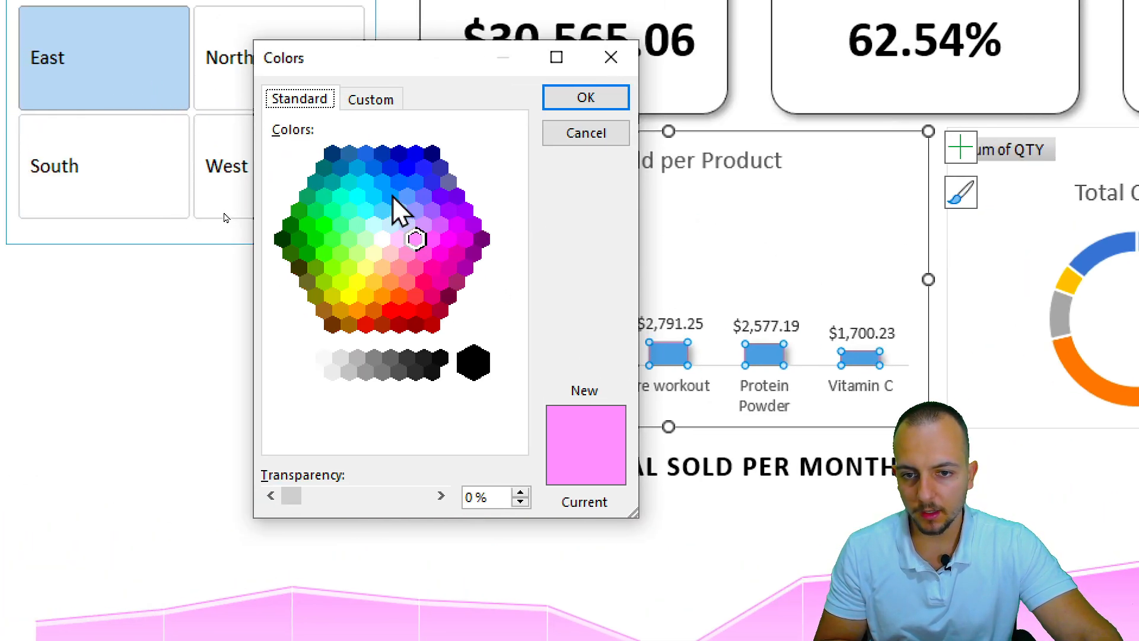
pyautogui.click(392, 196)
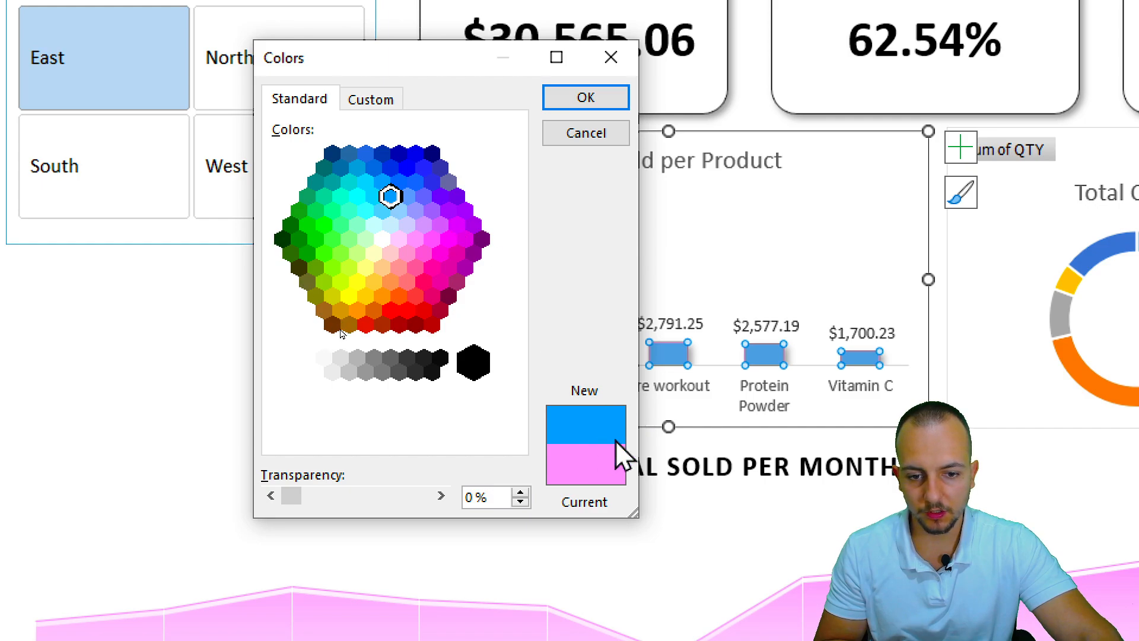
pyautogui.click(608, 102)
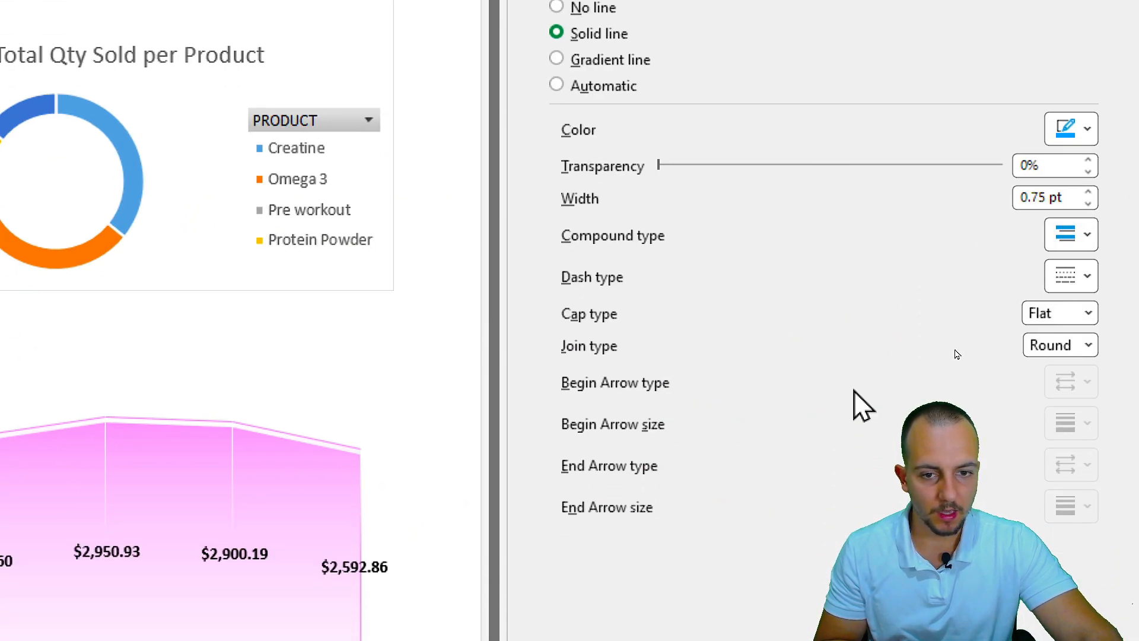
# Increase the border width of the product columns to 7 pt
pyautogui.click(1089, 192)
pyautogui.click(1089, 192)
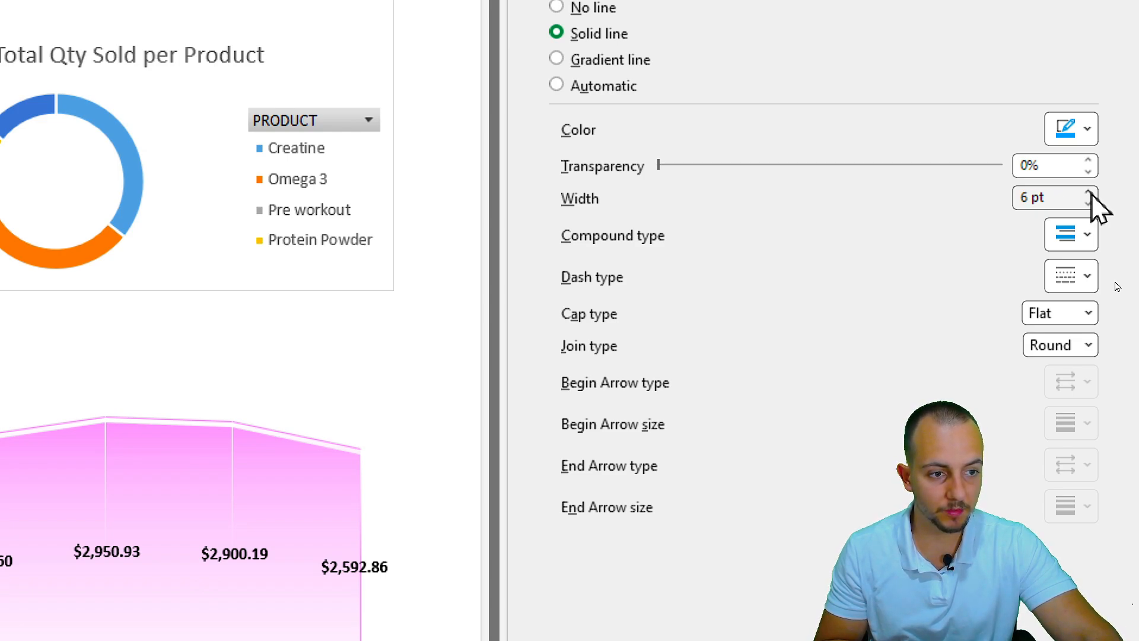
pyautogui.click(1089, 192)
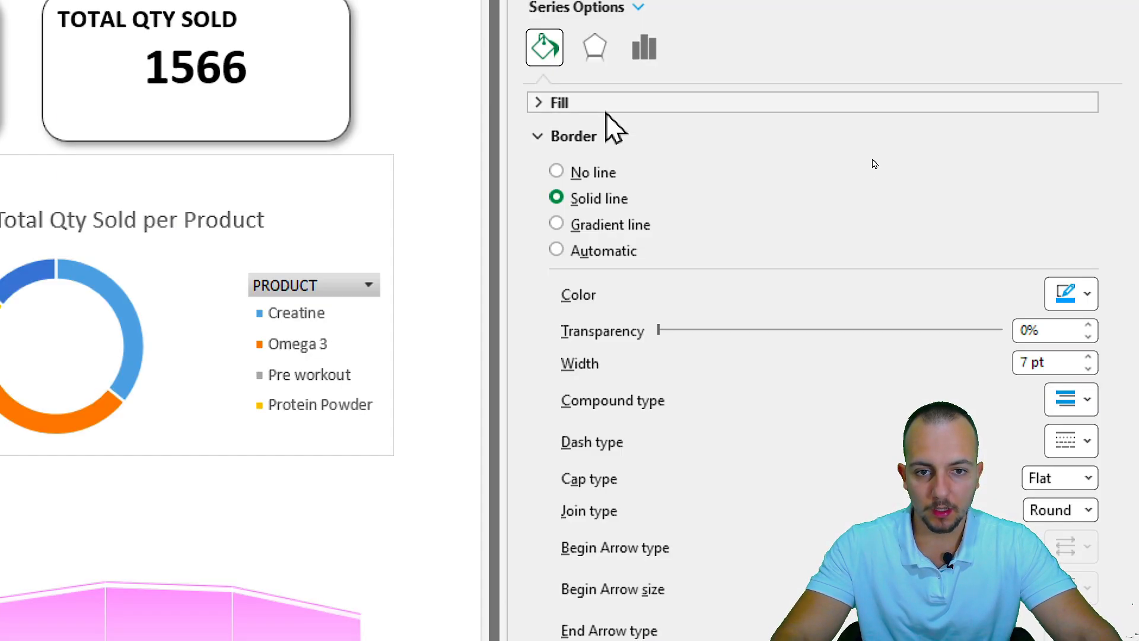
# Give the product columns a solid fill in the recently used bright blue and select the whole chart
pyautogui.click(606, 111)
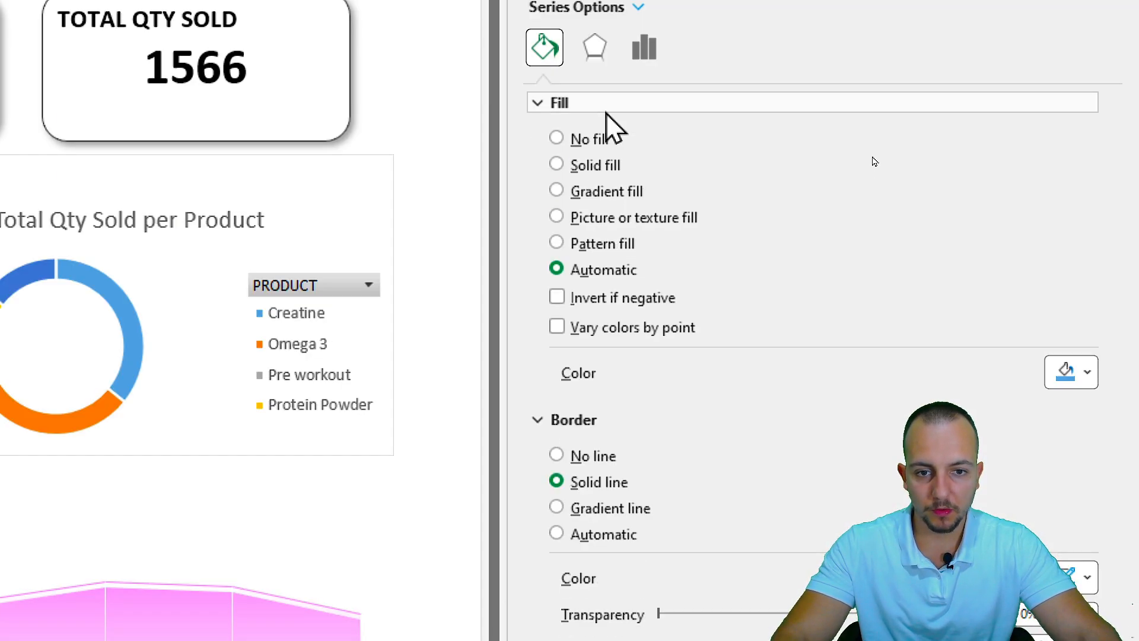
pyautogui.click(591, 165)
pyautogui.click(1086, 373)
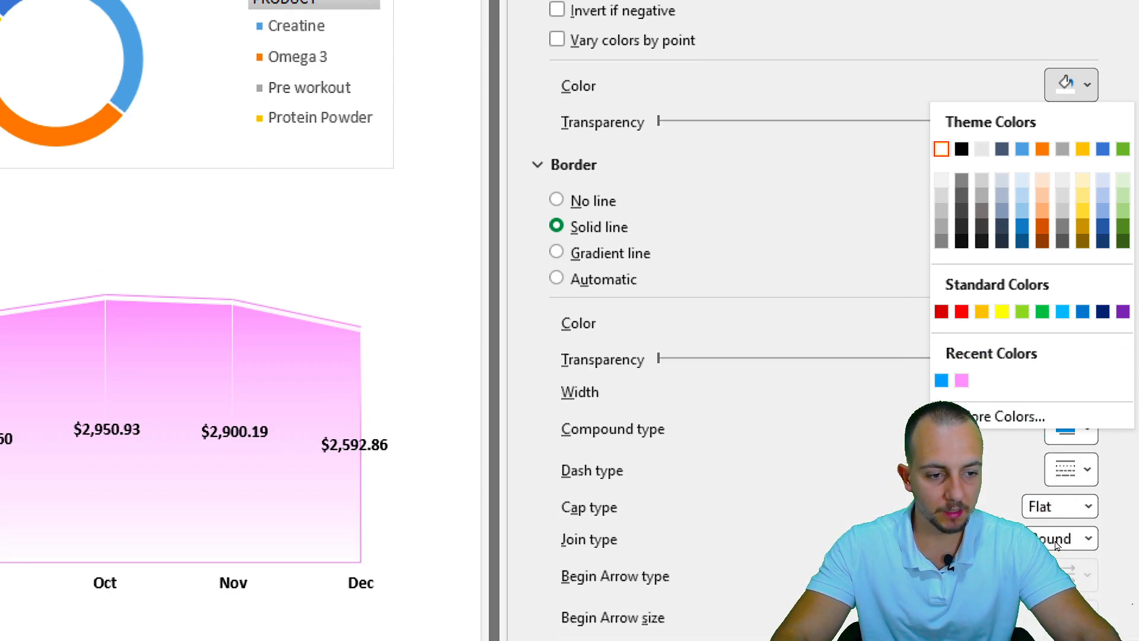
pyautogui.click(941, 379)
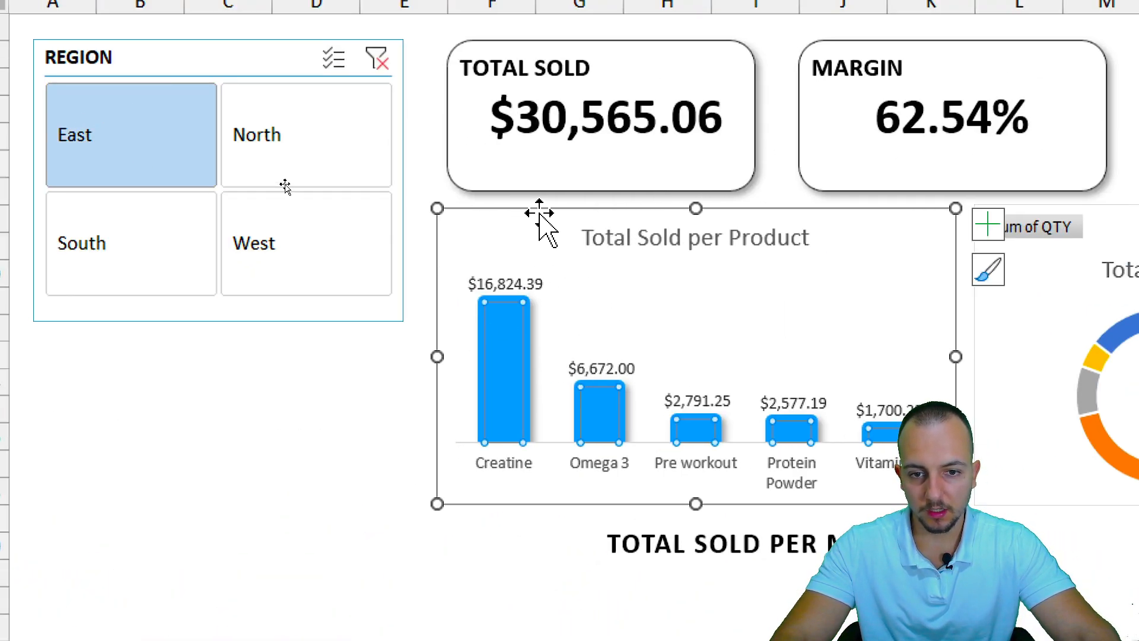
pyautogui.click(457, 430)
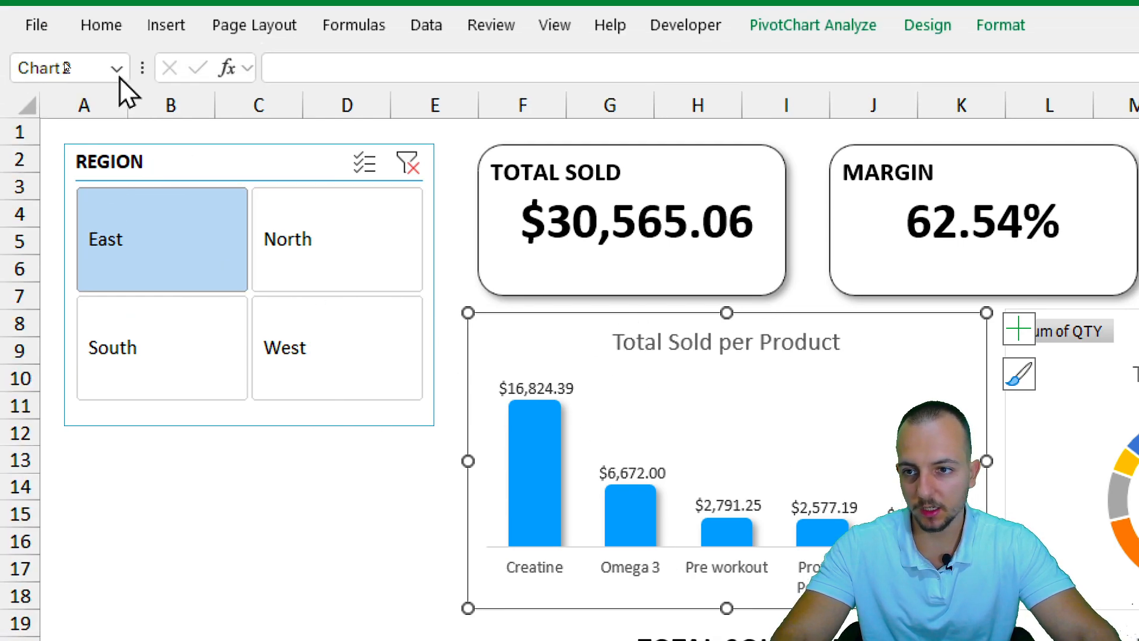
# Make all text in the Total Sold per Product chart bold and black
pyautogui.click(116, 76)
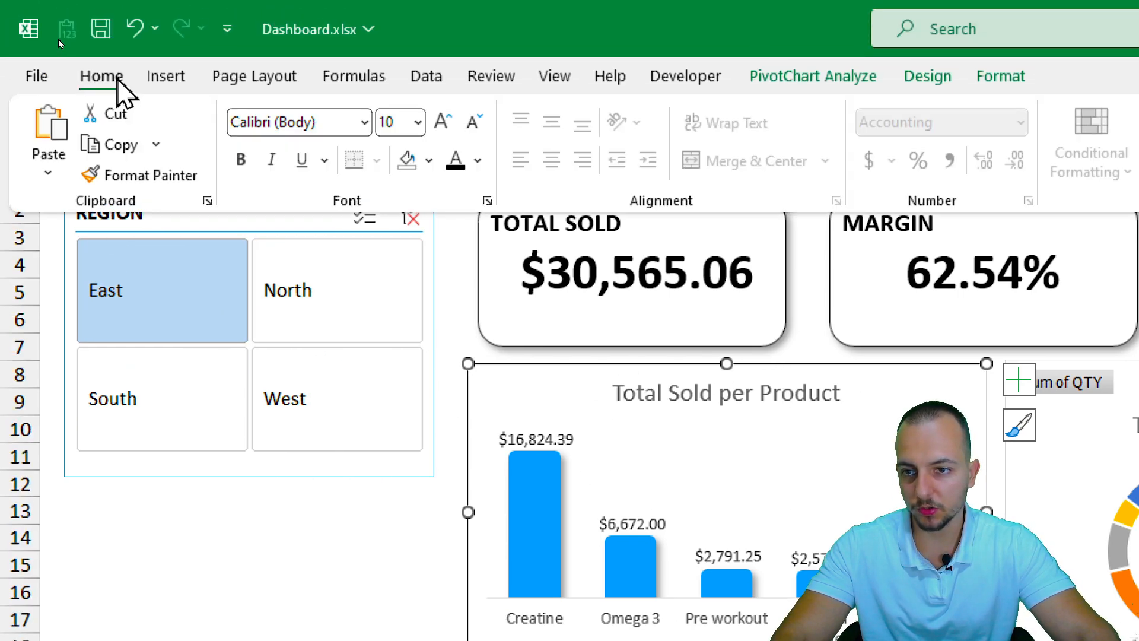
pyautogui.click(236, 159)
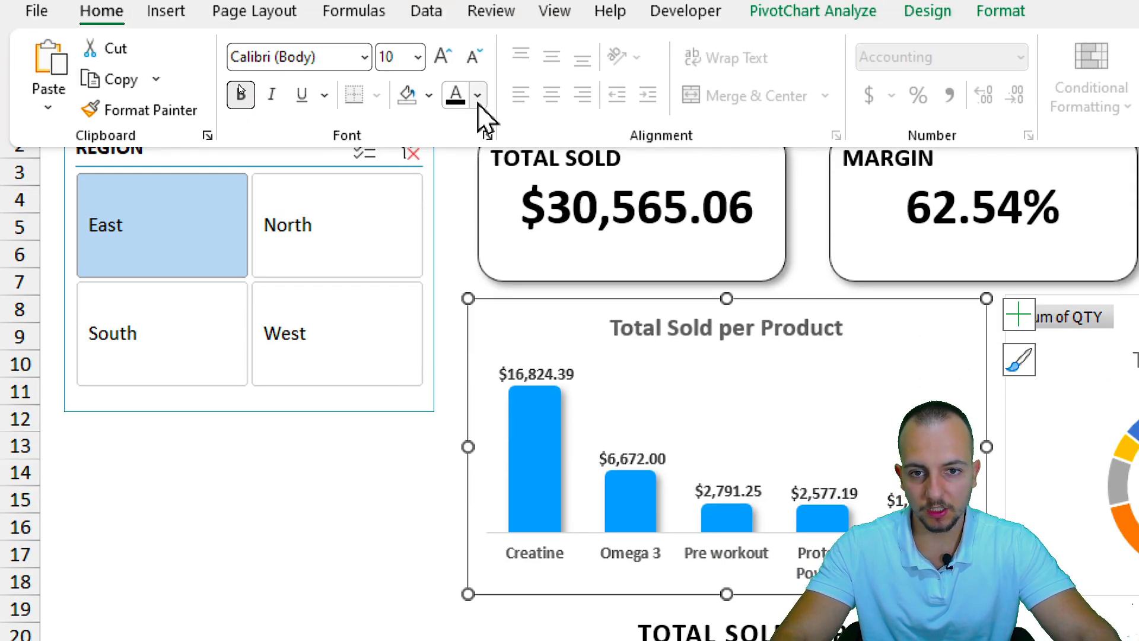
pyautogui.click(478, 40)
pyautogui.click(466, 138)
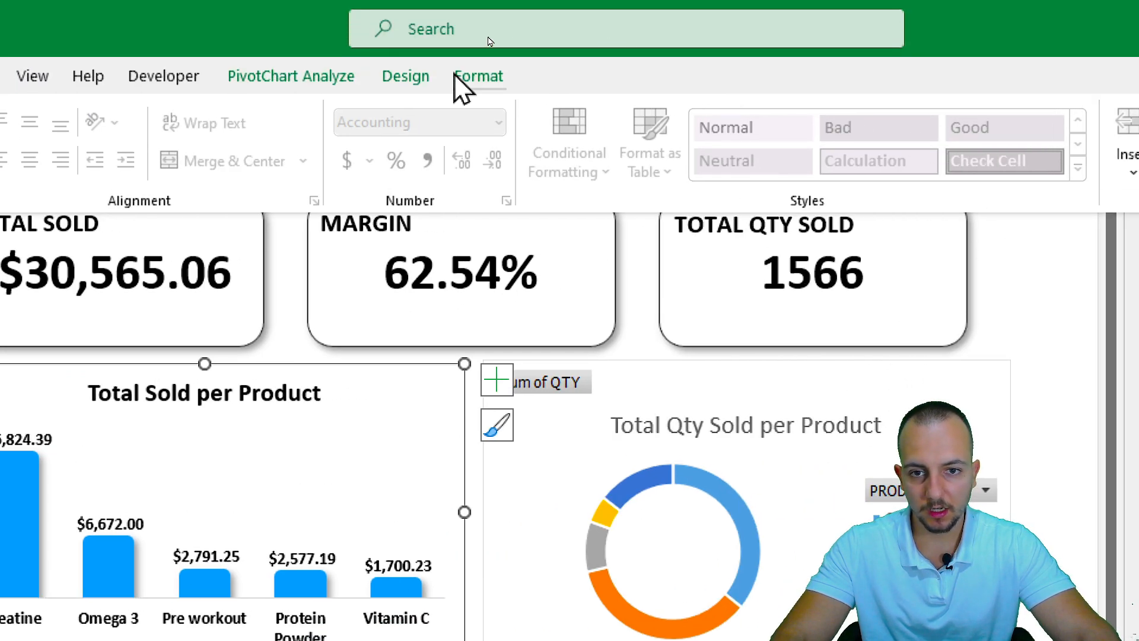
# Remove the outline around the Total Sold per Product chart
pyautogui.click(455, 75)
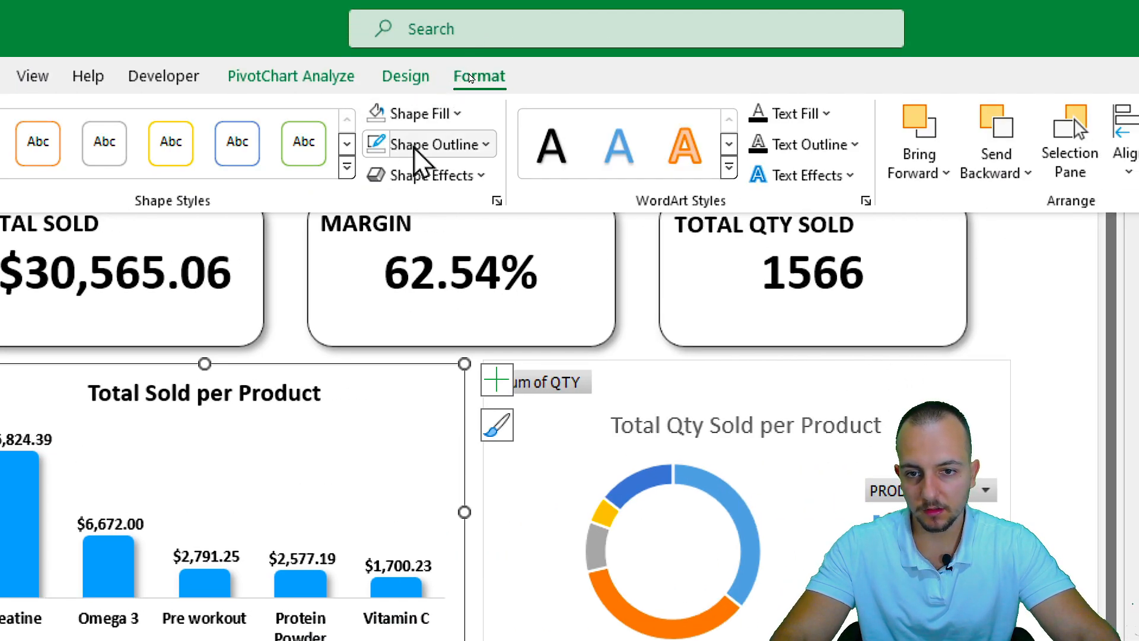
pyautogui.click(436, 146)
pyautogui.click(404, 511)
pyautogui.click(50, 527)
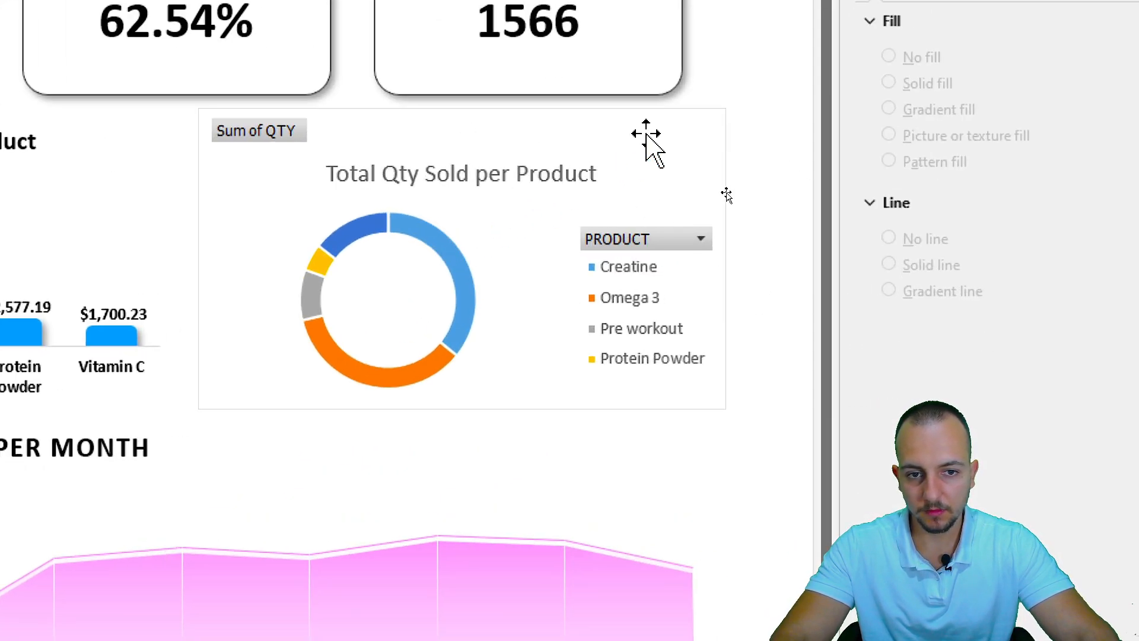
# Hide all field buttons on the Total Qty Sold per Product doughnut chart
pyautogui.click(646, 137)
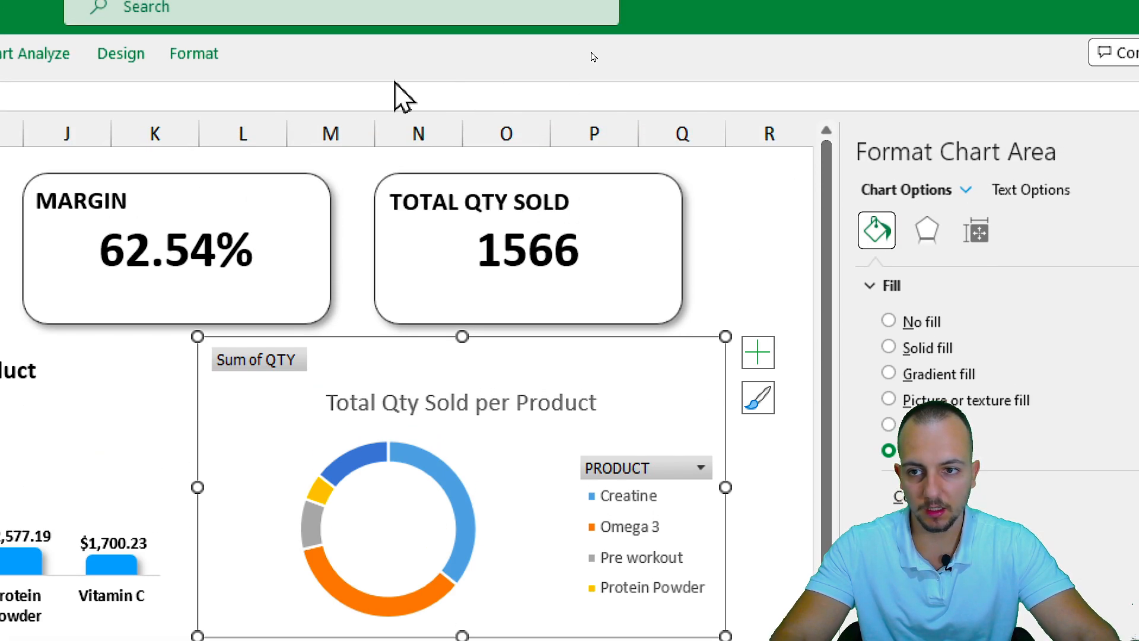
pyautogui.click(120, 54)
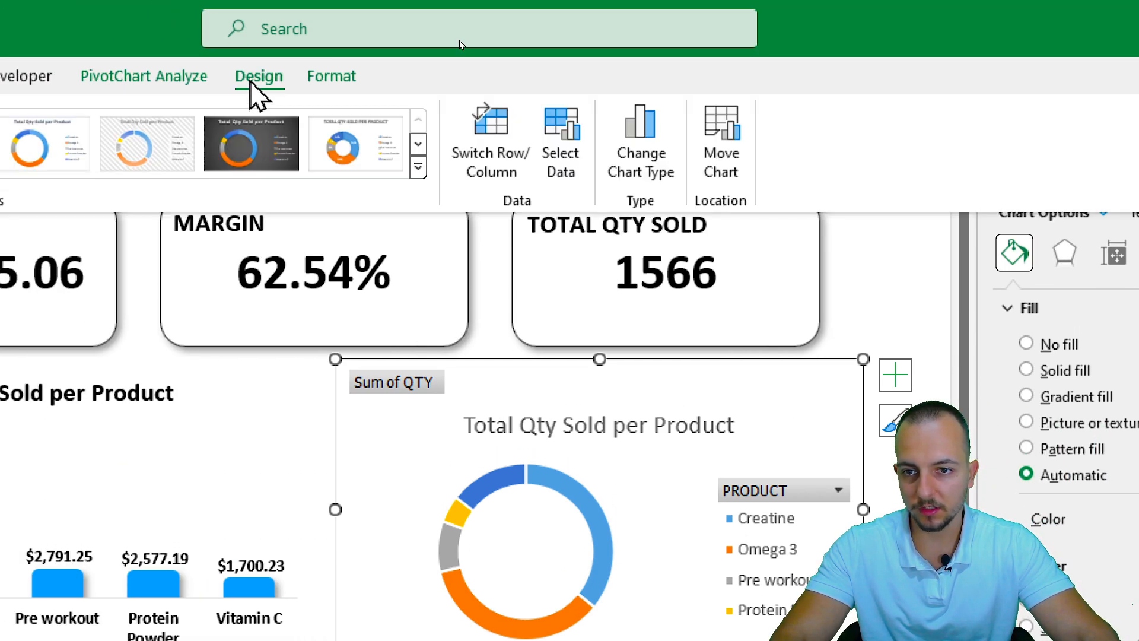
pyautogui.click(197, 89)
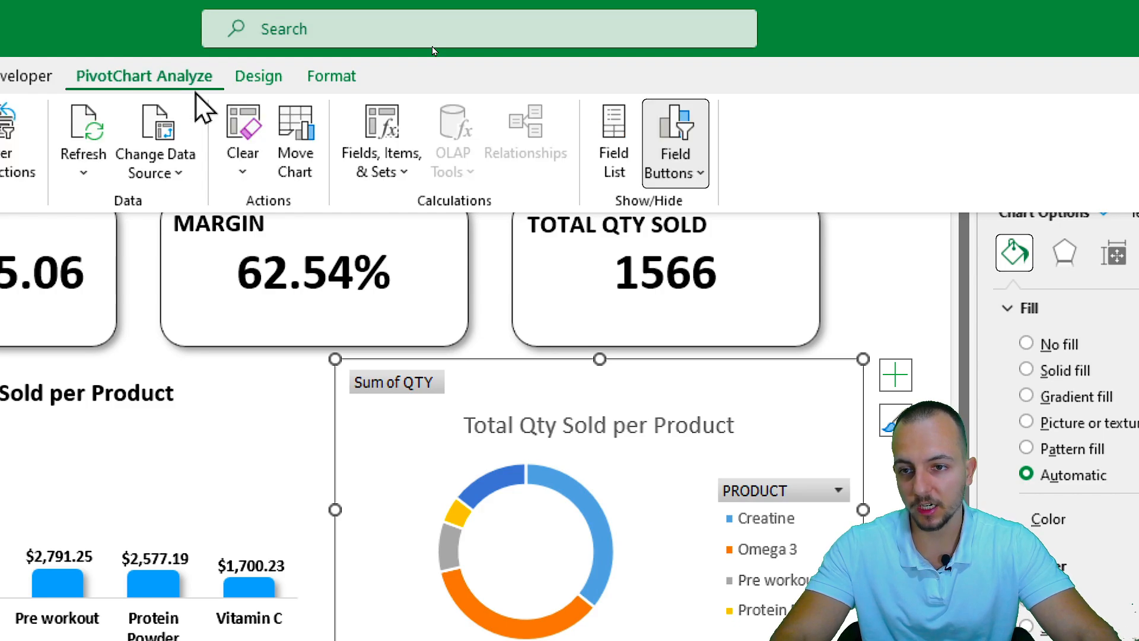
pyautogui.click(685, 106)
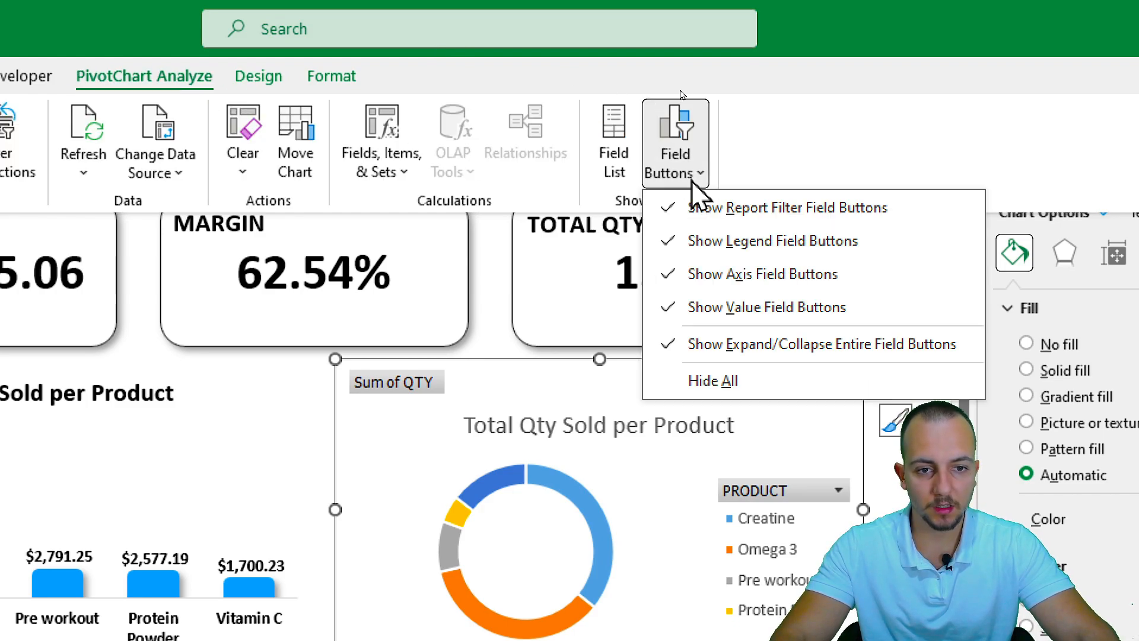
pyautogui.click(709, 380)
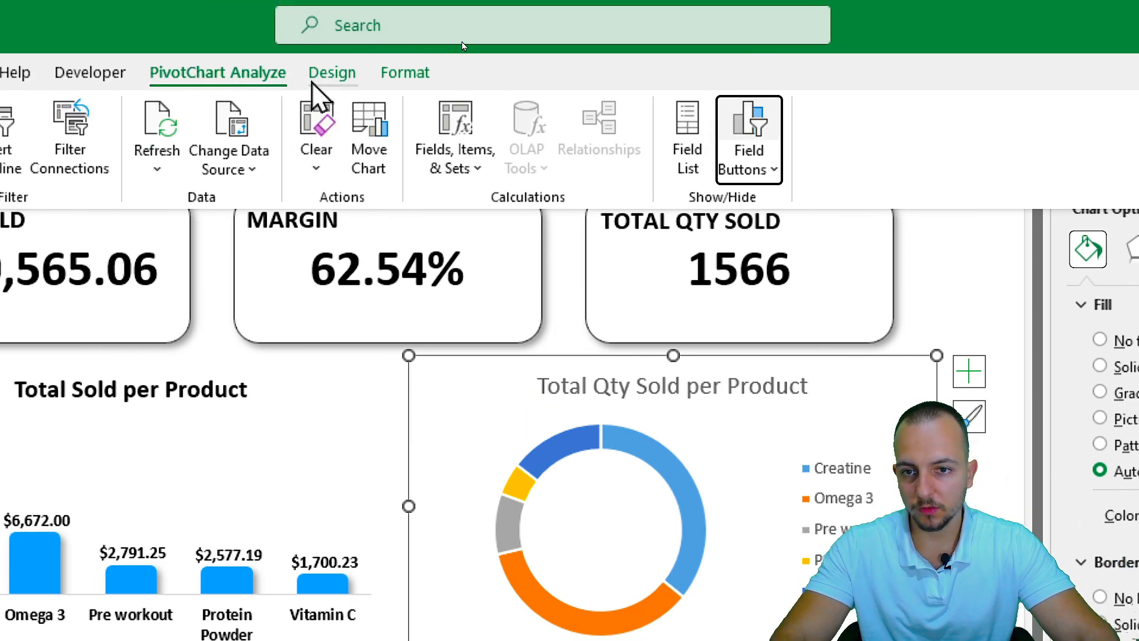
# Add data labels to the Total Qty Sold per Product doughnut chart
pyautogui.click(320, 80)
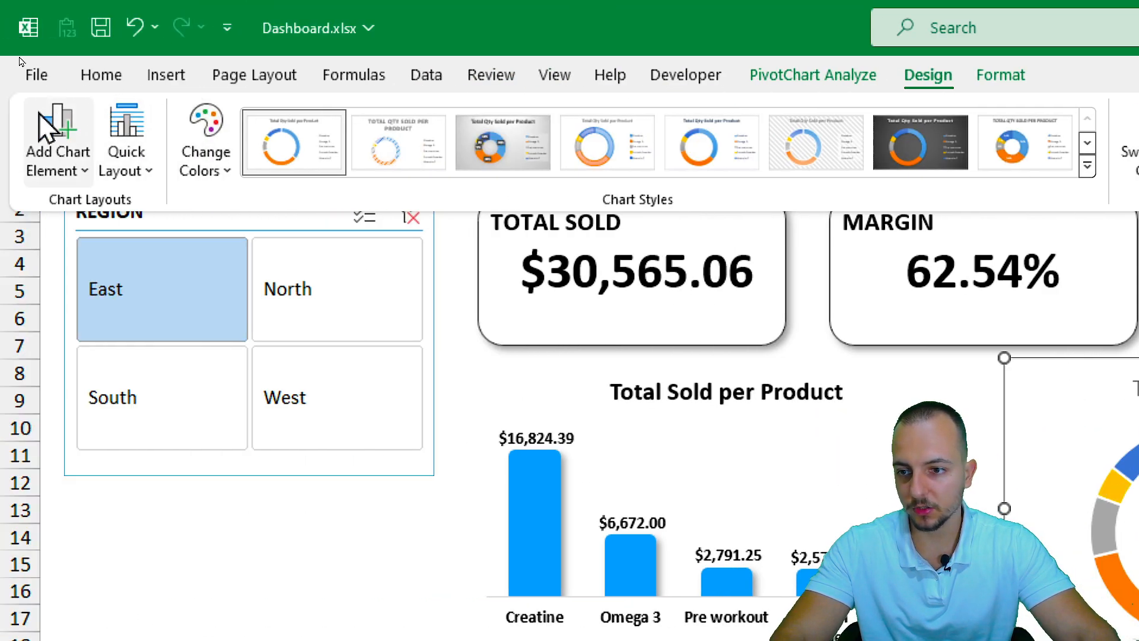
pyautogui.click(50, 169)
pyautogui.moveTo(127, 251)
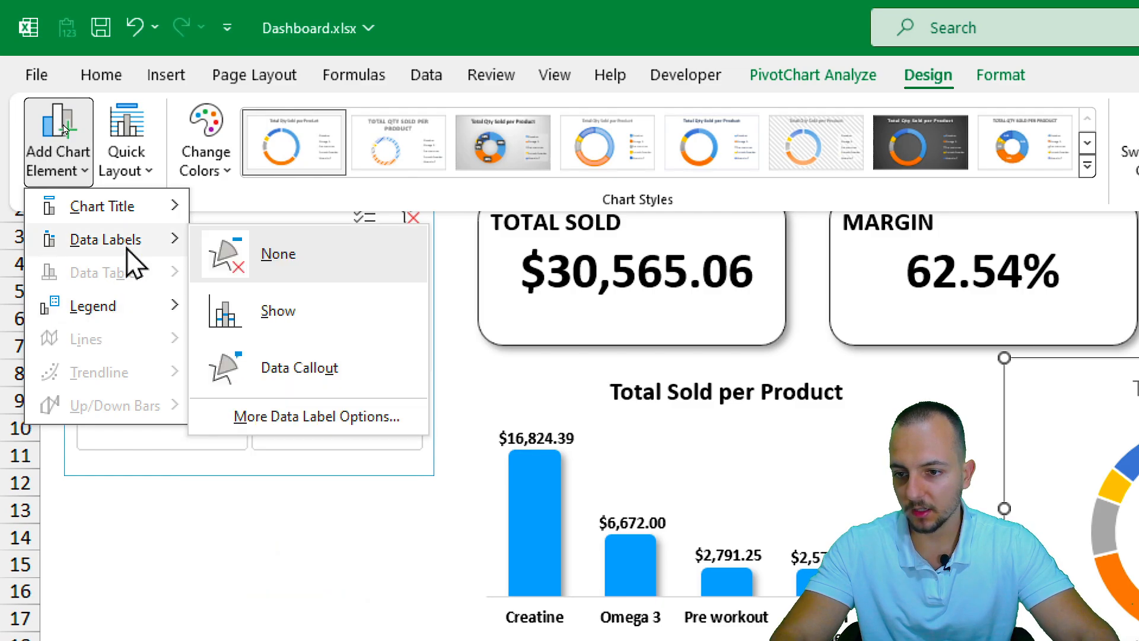
pyautogui.click(290, 330)
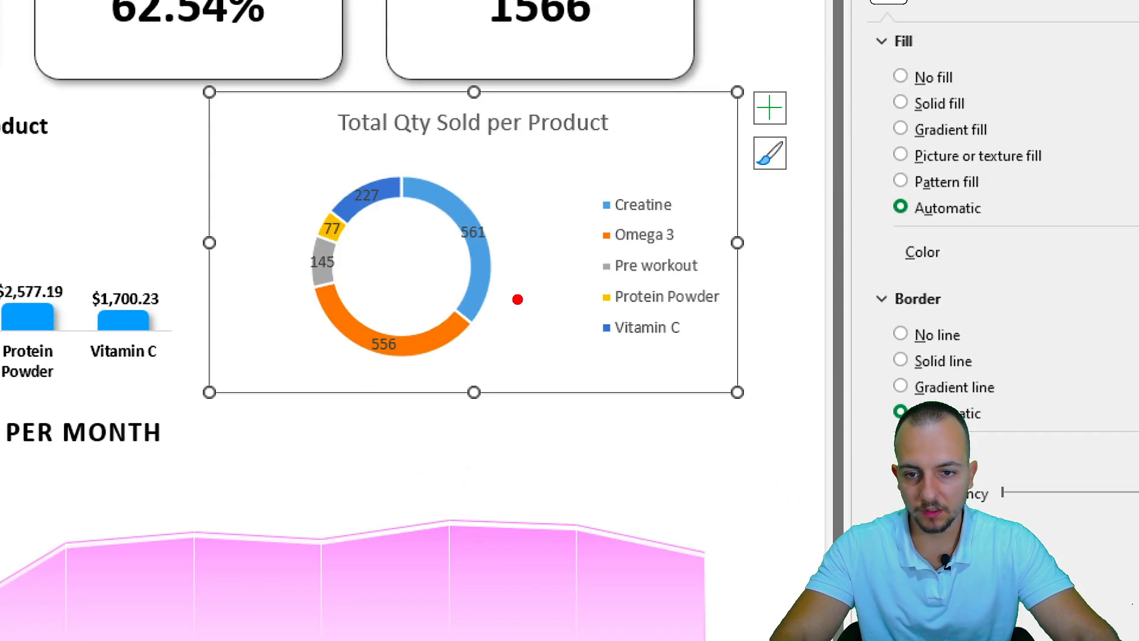
pyautogui.moveTo(495, 195)
pyautogui.mouseDown()
pyautogui.moveTo(404, 222)
pyautogui.moveTo(439, 189)
pyautogui.mouseUp()
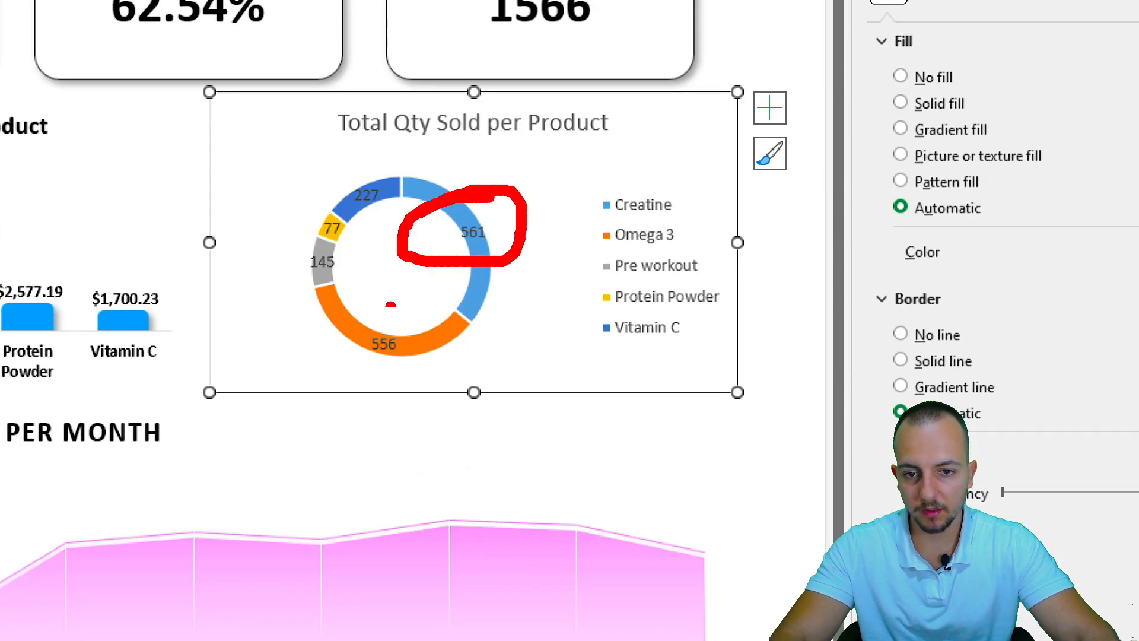
pyautogui.moveTo(424, 305); pyautogui.dragTo(432, 354)
pyautogui.moveTo(349, 253)
pyautogui.mouseDown()
pyautogui.moveTo(359, 248)
pyautogui.moveTo(287, 223)
pyautogui.mouseUp()
pyautogui.press('Escape')
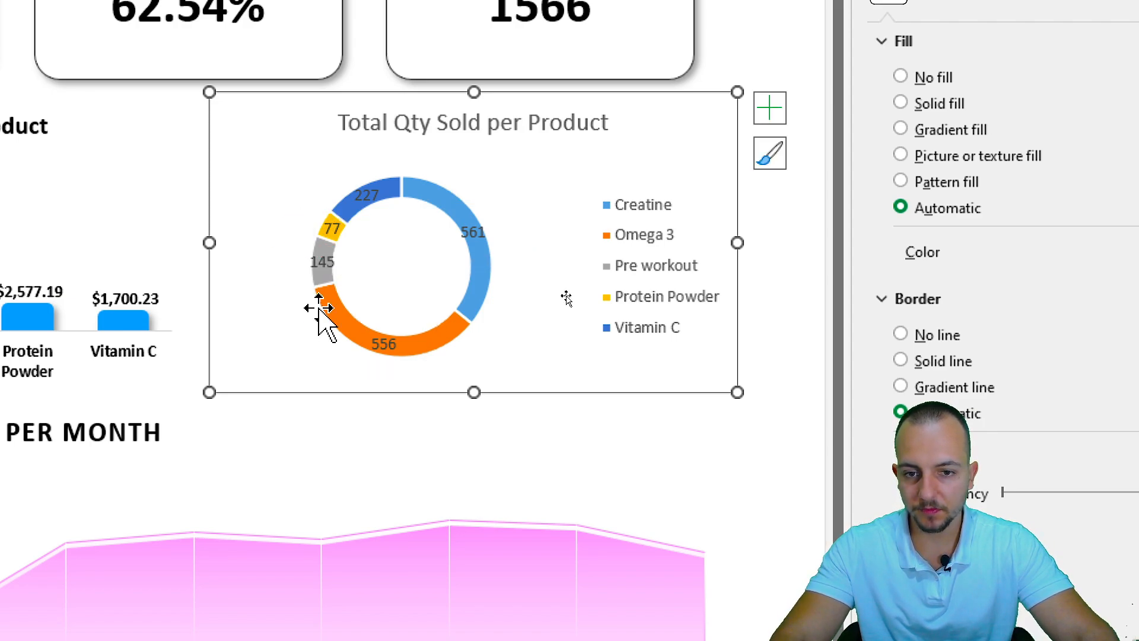
# Make the doughnut's data labels show percentages instead of values, without leader lines
pyautogui.click(478, 234)
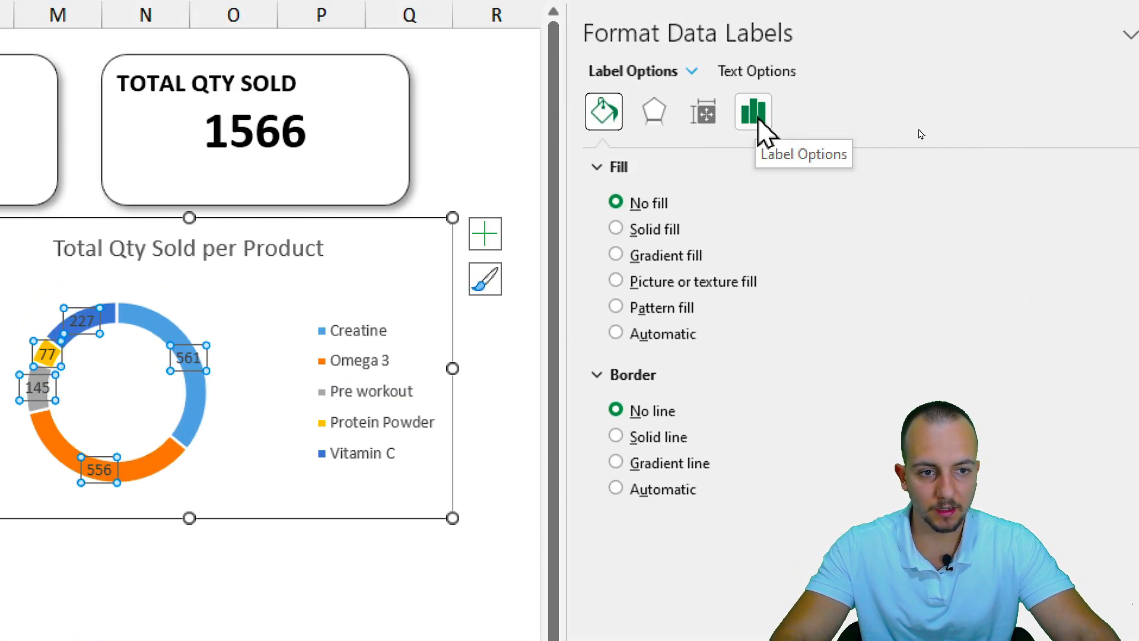
pyautogui.click(755, 116)
pyautogui.click(682, 169)
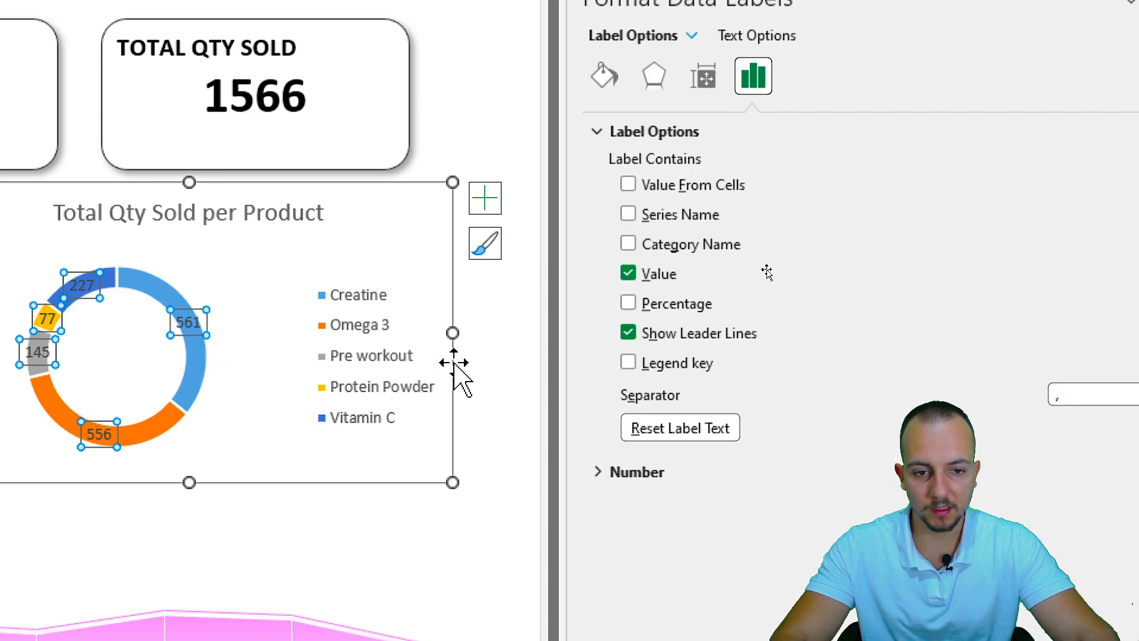
pyautogui.click(681, 321)
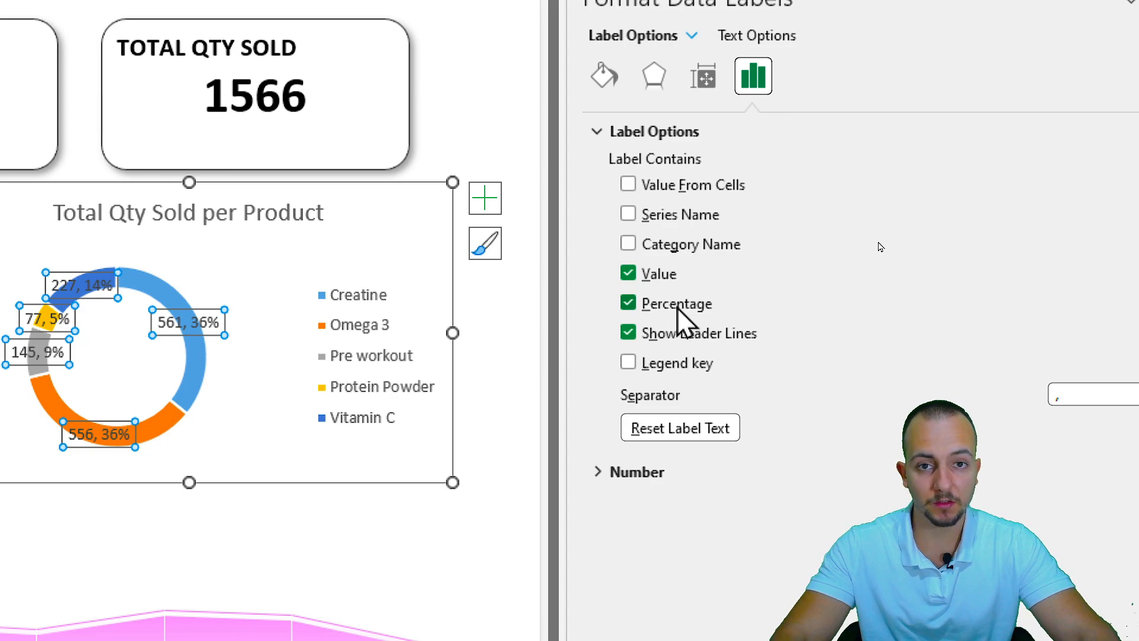
pyautogui.click(662, 279)
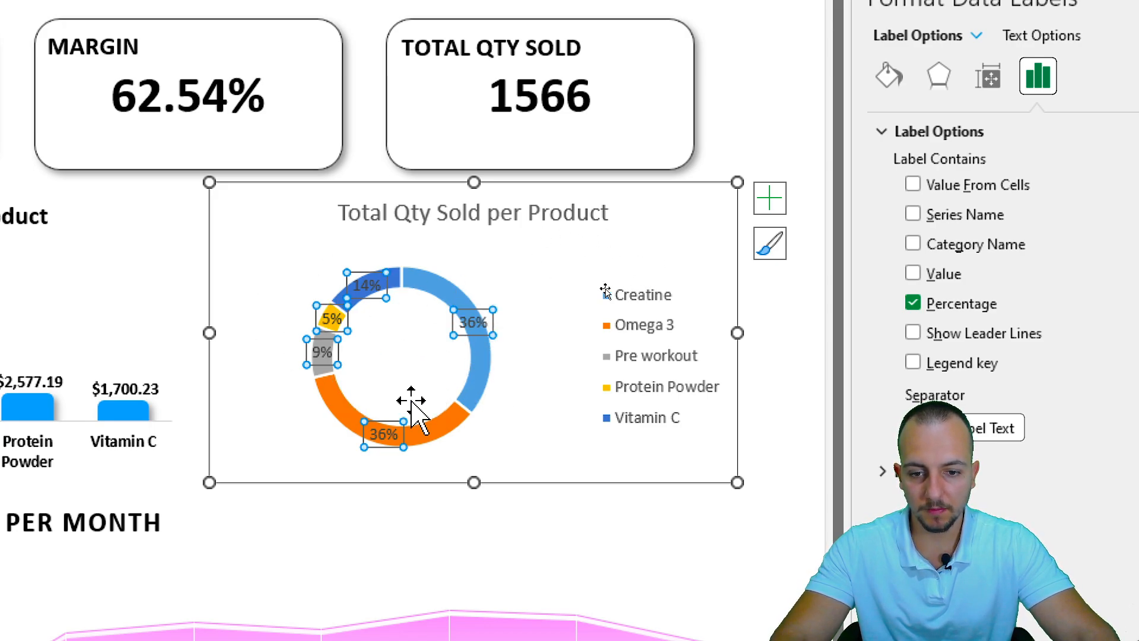
# Set the doughnut series' angle of first slice to 25° and its explosion to 3%
pyautogui.click(469, 396)
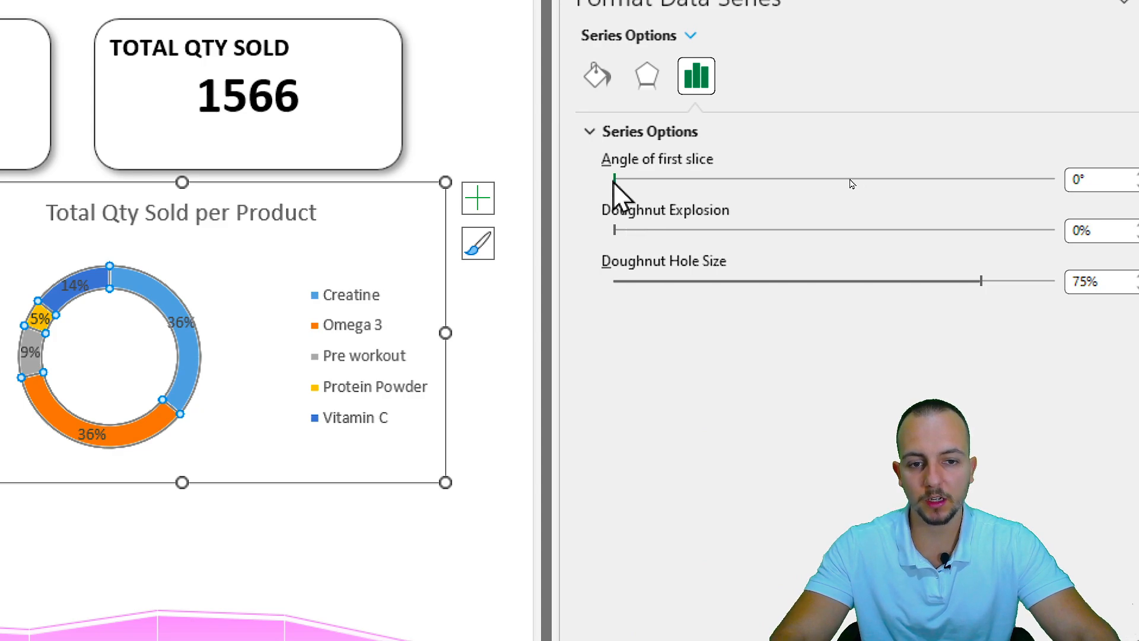
pyautogui.moveTo(620, 179)
pyautogui.mouseDown()
pyautogui.moveTo(938, 179)
pyautogui.moveTo(619, 179)
pyautogui.mouseUp()
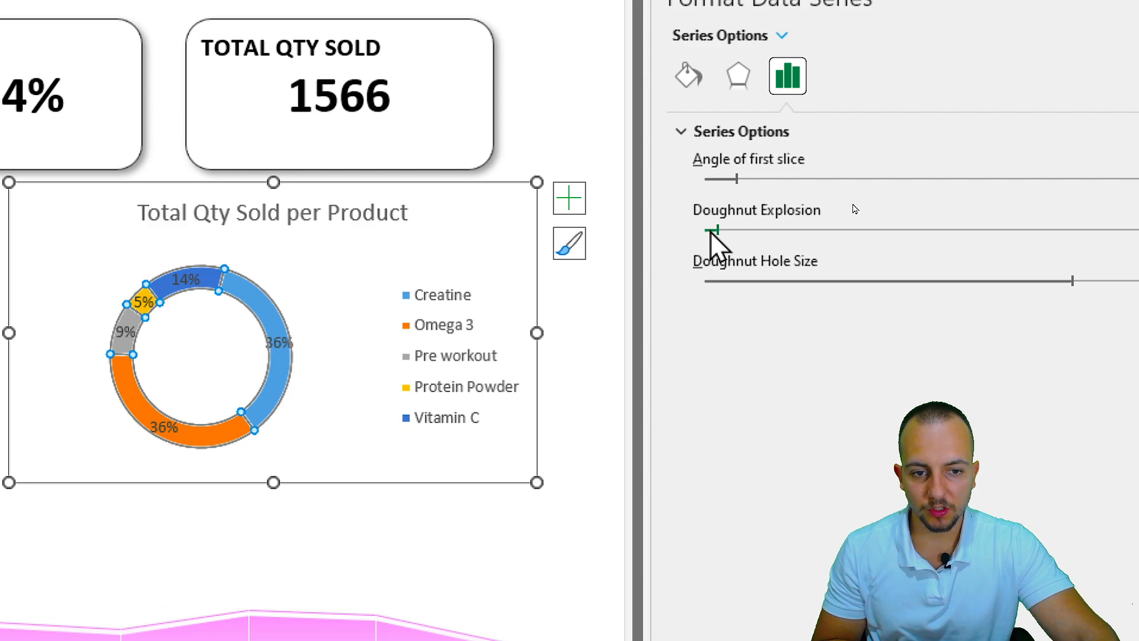
pyautogui.moveTo(712, 230)
pyautogui.mouseDown()
pyautogui.moveTo(760, 230)
pyautogui.moveTo(712, 230)
pyautogui.mouseUp()
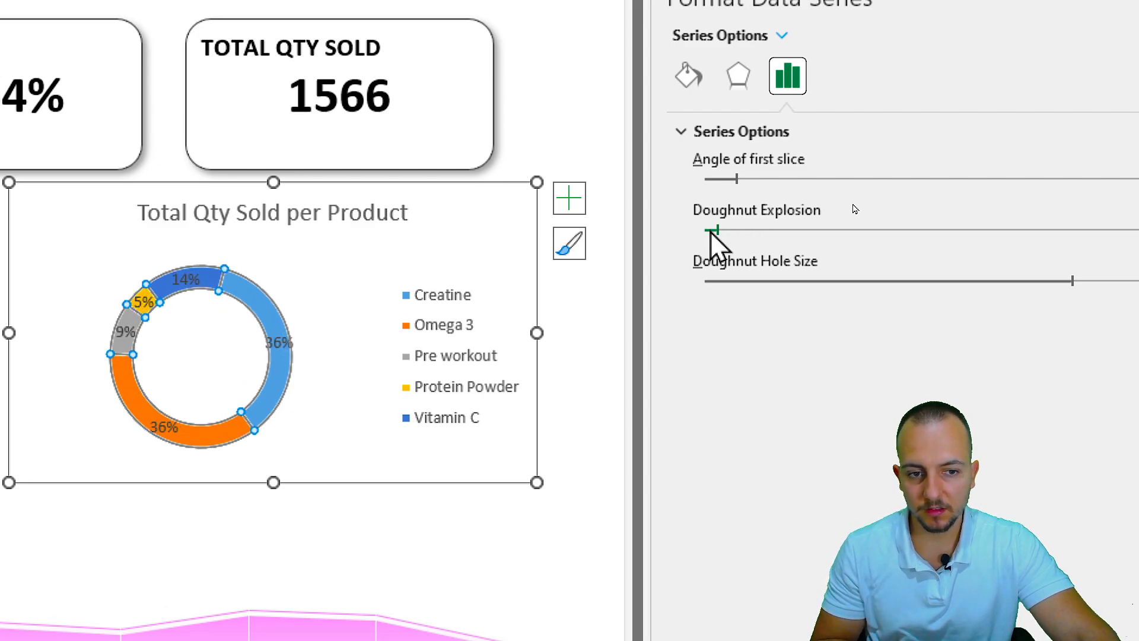
pyautogui.click(1086, 238)
pyautogui.click(1086, 238)
pyautogui.click(1086, 239)
pyautogui.click(1086, 238)
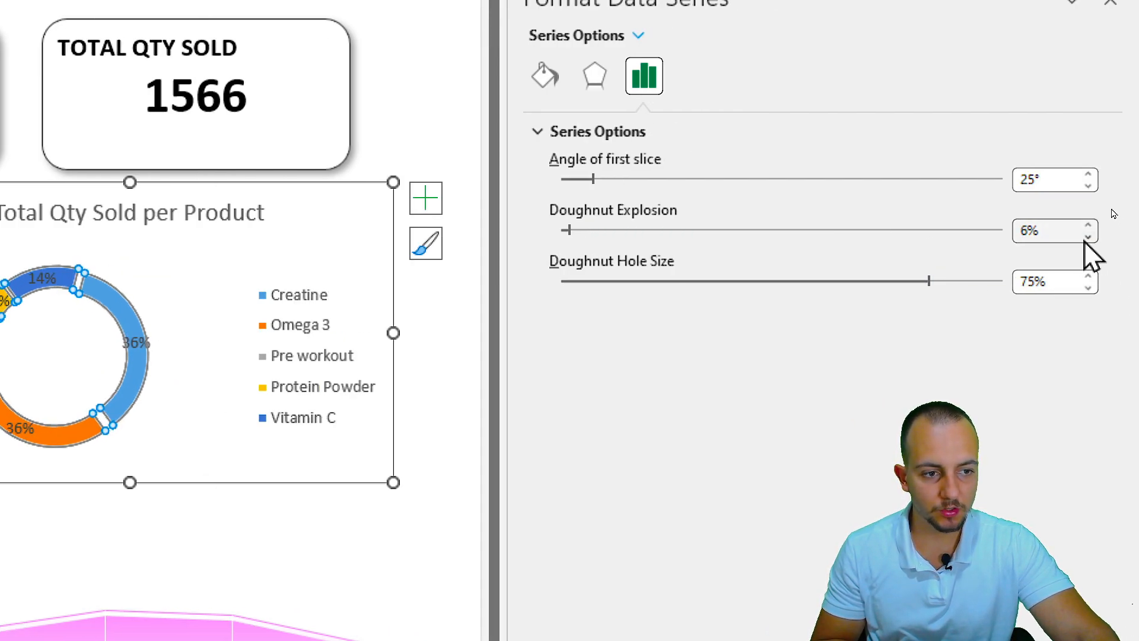
pyautogui.click(1086, 238)
pyautogui.click(1086, 239)
pyautogui.click(1086, 239)
pyautogui.click(1088, 226)
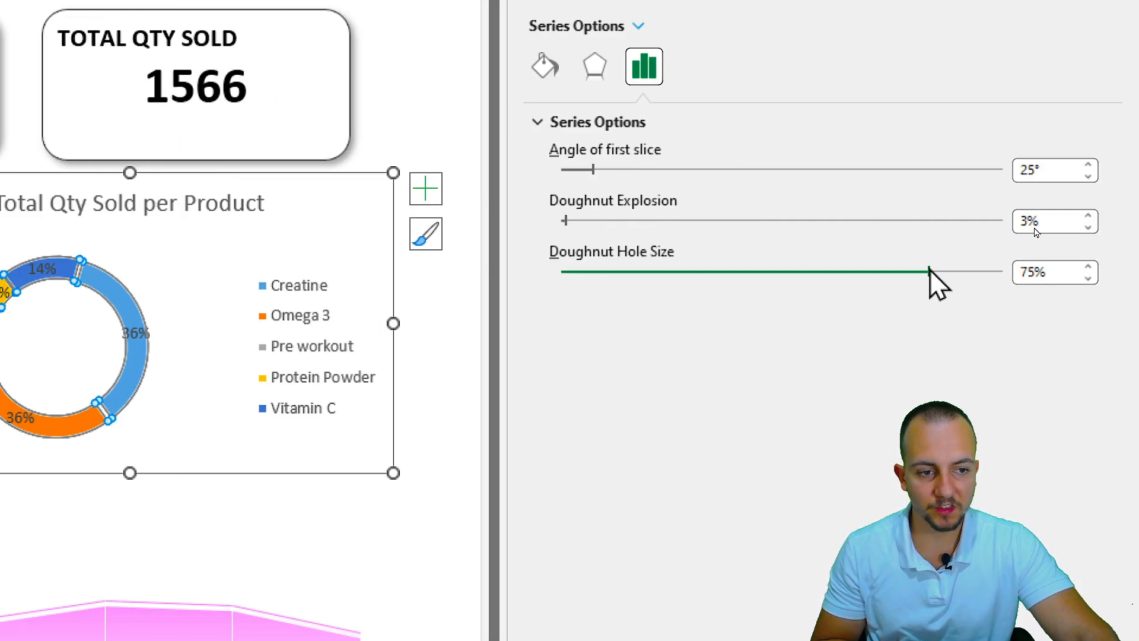
# Set the doughnut hole size to 60%
pyautogui.moveTo(929, 271); pyautogui.dragTo(807, 282)
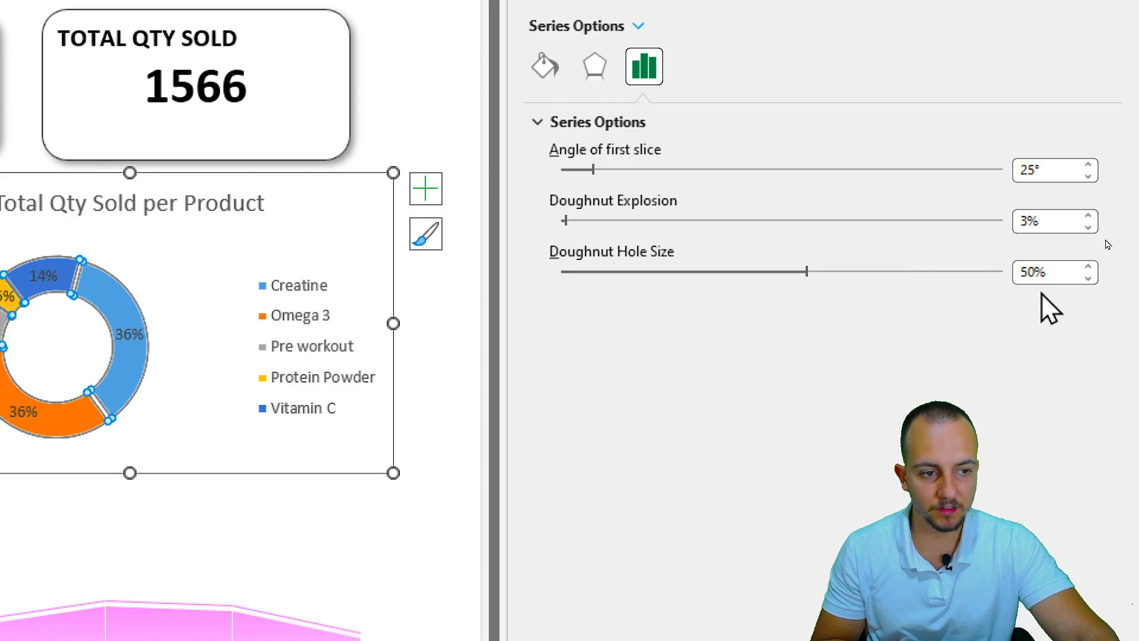
pyautogui.moveTo(1067, 270); pyautogui.dragTo(956, 293)
pyautogui.write('60')
pyautogui.press('Return')
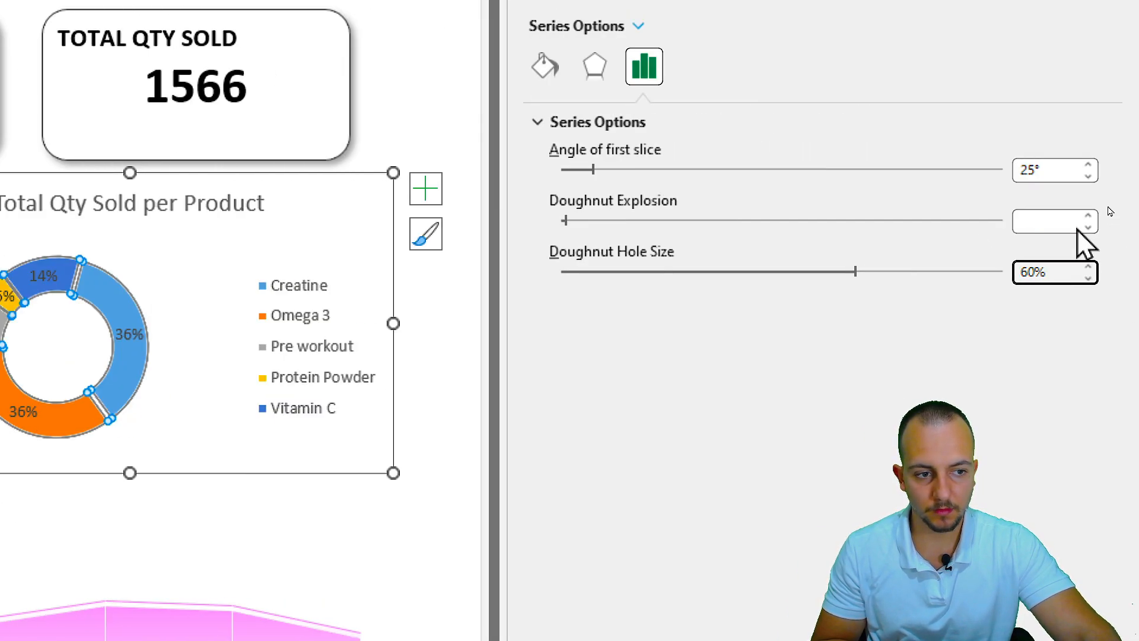
pyautogui.click(1053, 214)
pyautogui.click(983, 215)
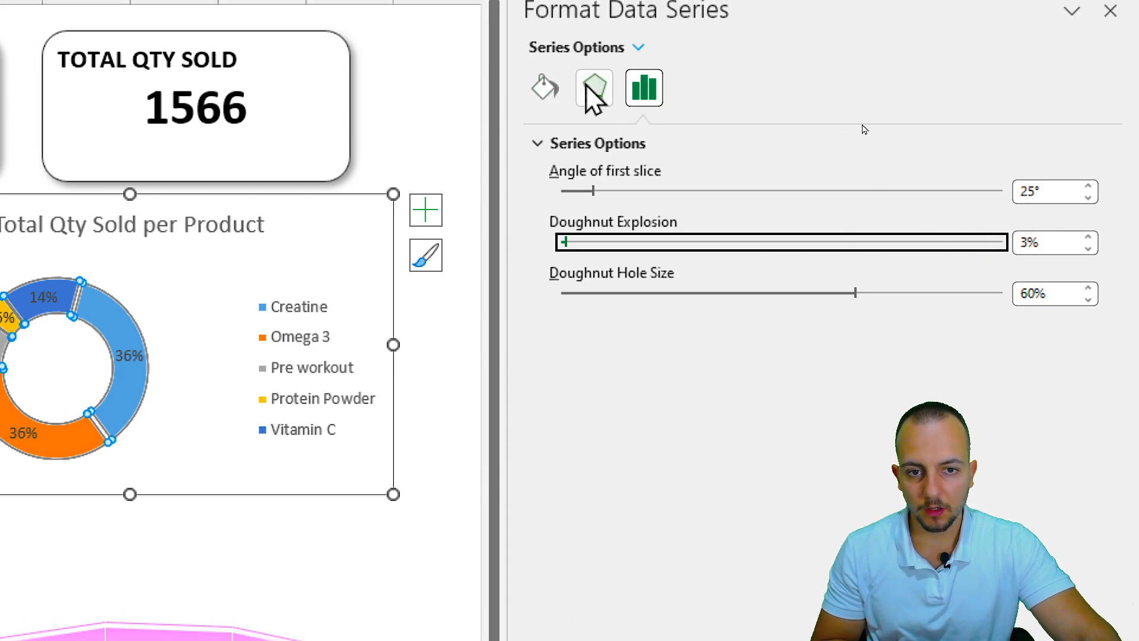
# Apply the first outer shadow preset, cast toward the lower right, to the doughnut series
pyautogui.click(593, 96)
pyautogui.click(1071, 177)
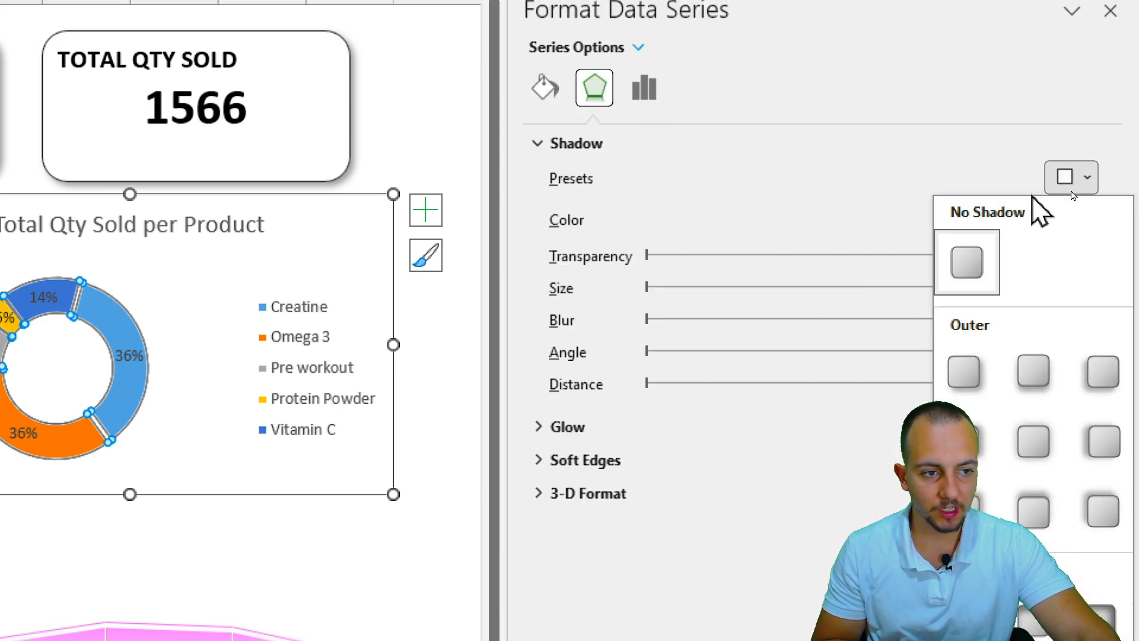
pyautogui.click(967, 371)
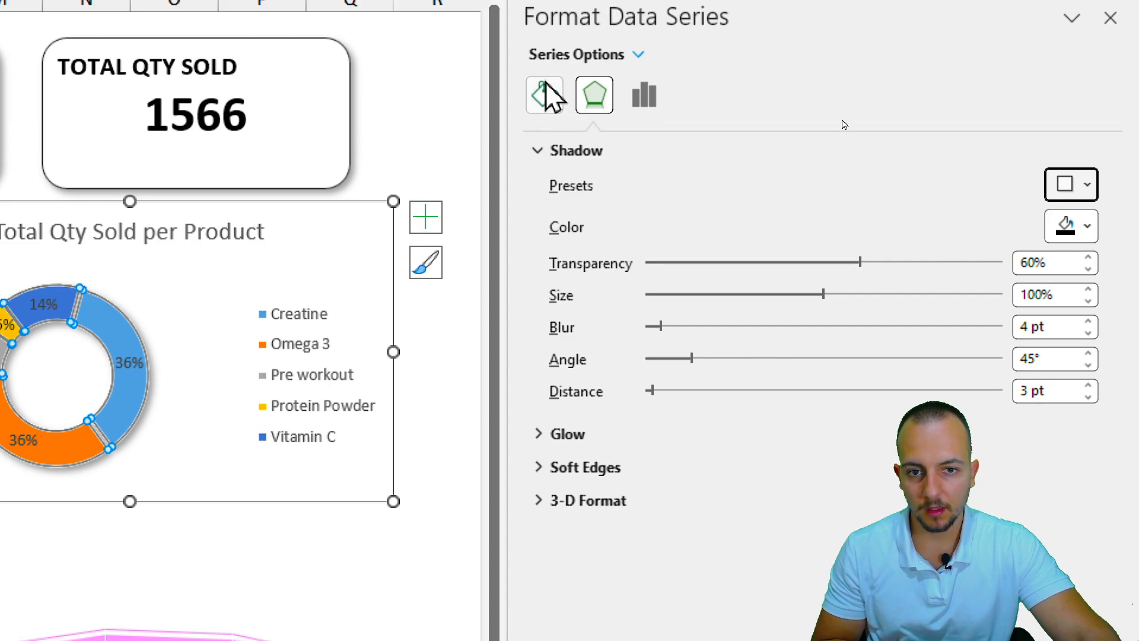
# Set the doughnut slices' border to no line and select the chart's plot area
pyautogui.click(546, 100)
pyautogui.click(569, 151)
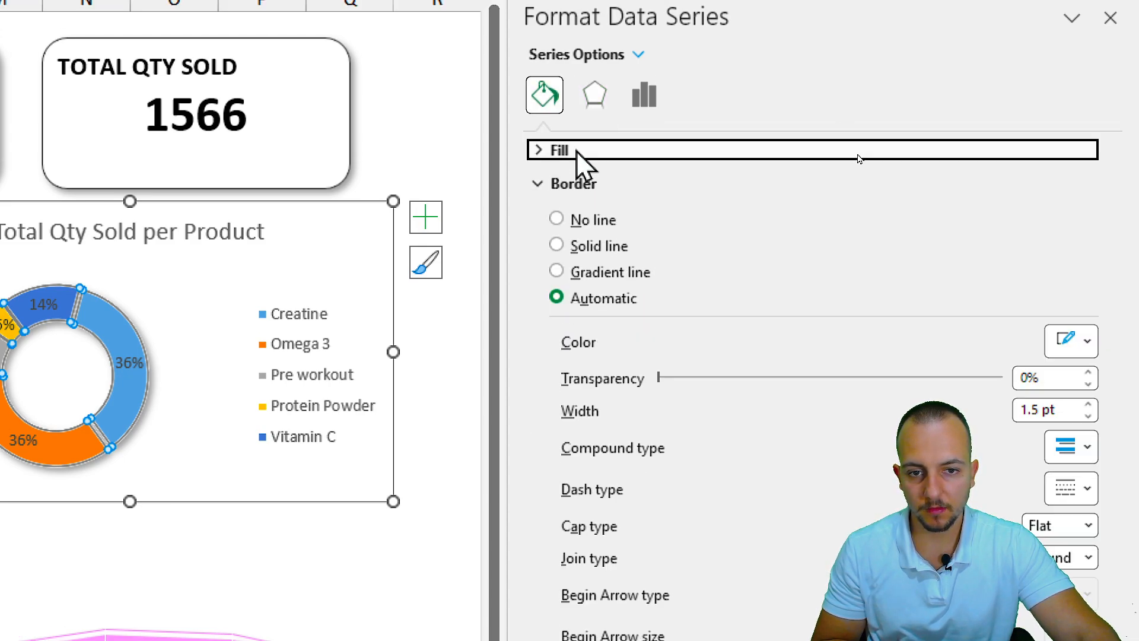
pyautogui.click(585, 220)
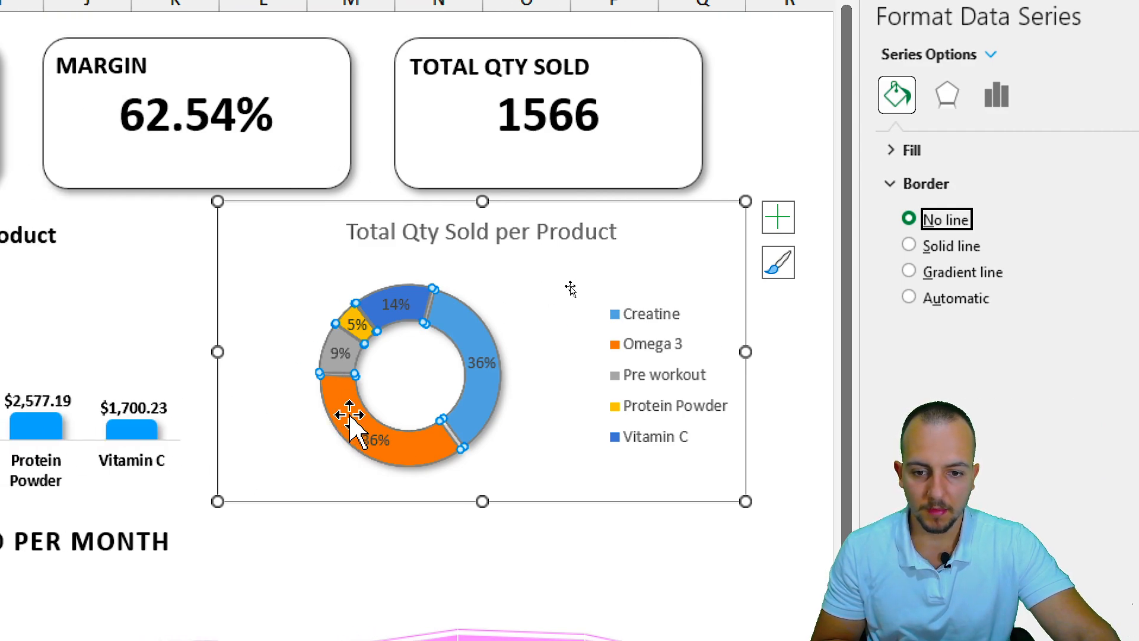
pyautogui.click(415, 375)
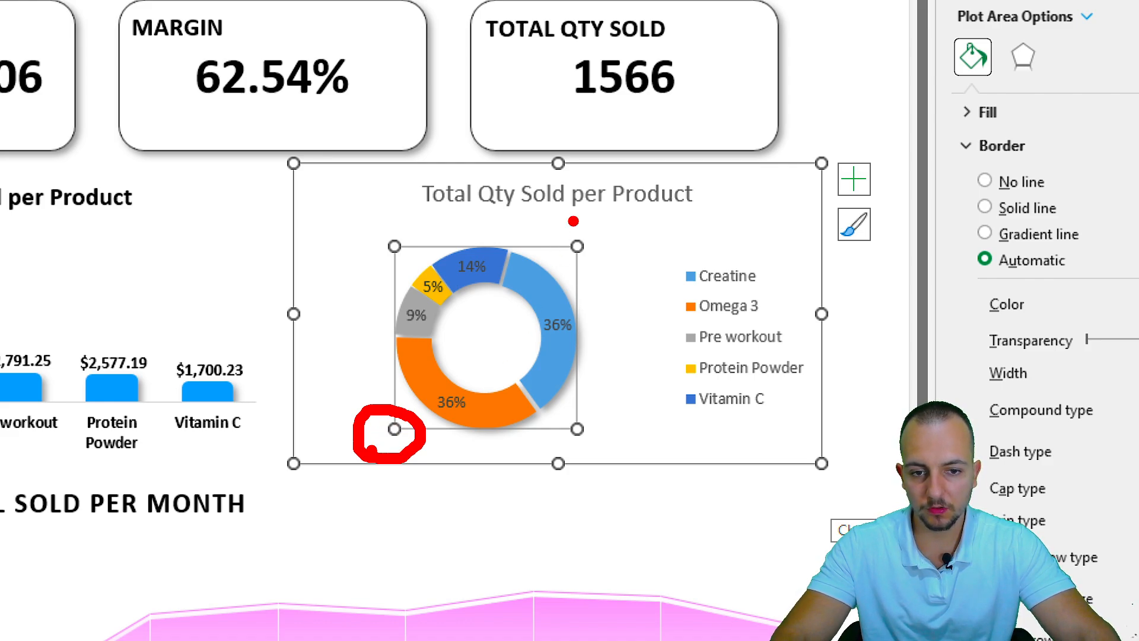
pyautogui.moveTo(573, 221); pyautogui.dragTo(610, 230)
pyautogui.moveTo(609, 383); pyautogui.dragTo(625, 392)
pyautogui.moveTo(716, 501); pyautogui.dragTo(590, 440)
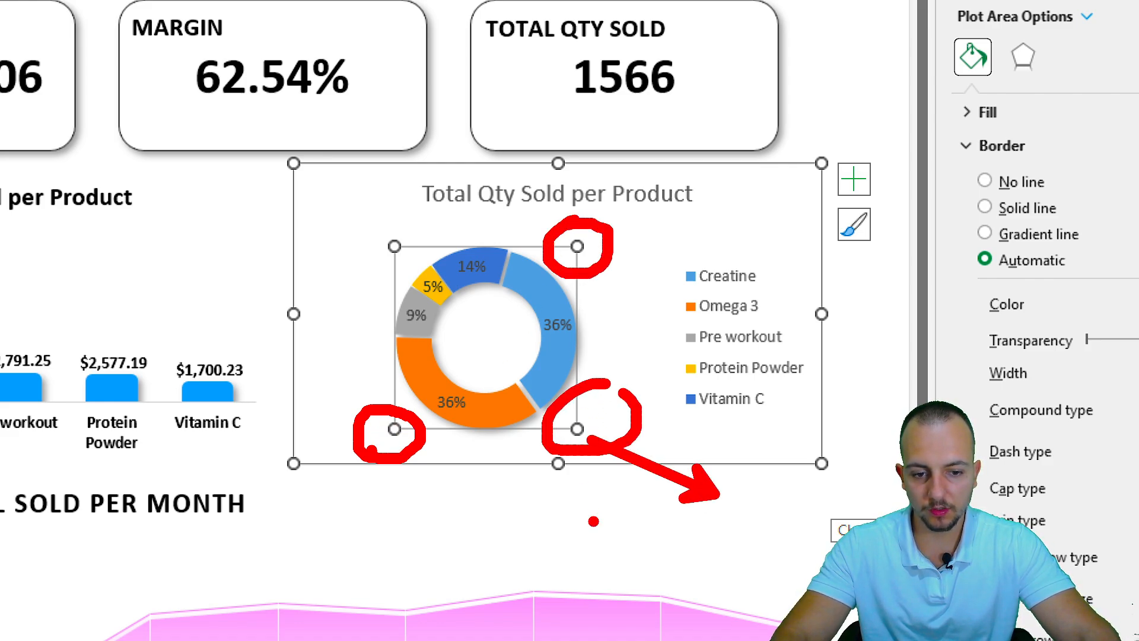
pyautogui.press('Escape')
# Enlarge the doughnut's plot area outward from its lower-left and upper-right corners to fill more of the chart
pyautogui.moveTo(407, 423); pyautogui.dragTo(372, 450)
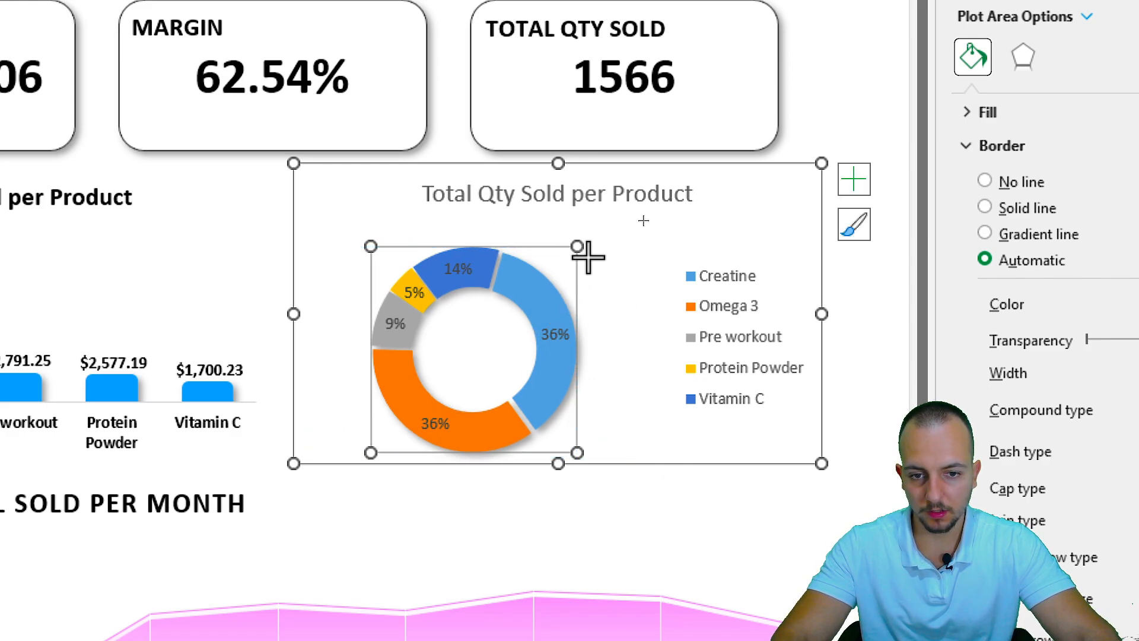
pyautogui.moveTo(577, 246); pyautogui.dragTo(612, 233)
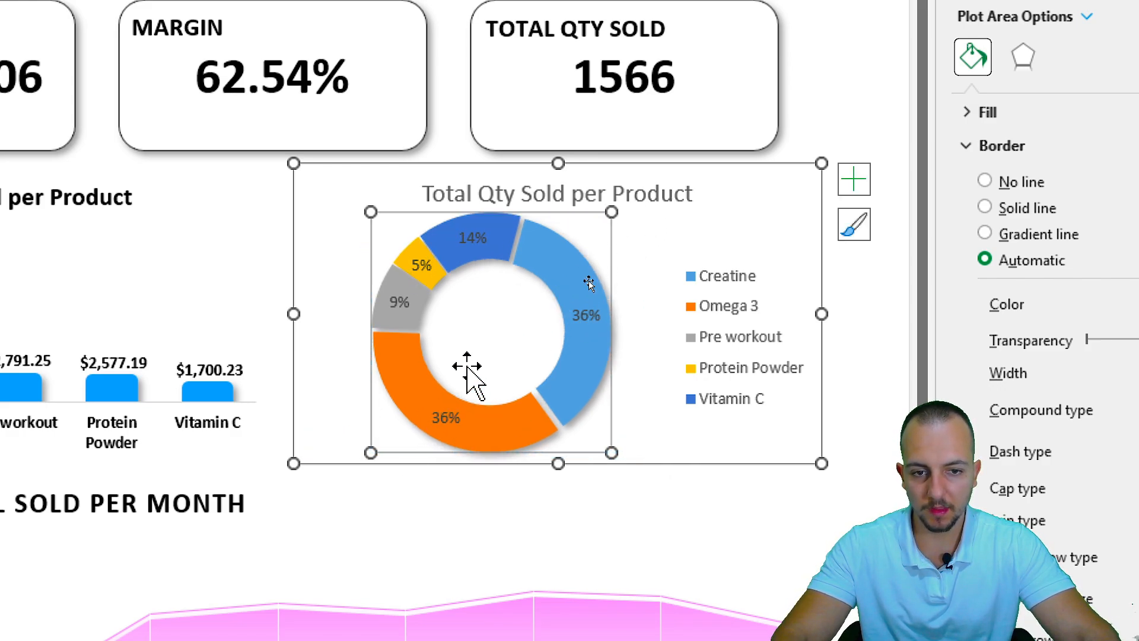
# Make all text in the Total Qty Sold per Product doughnut chart bold and black
pyautogui.click(729, 178)
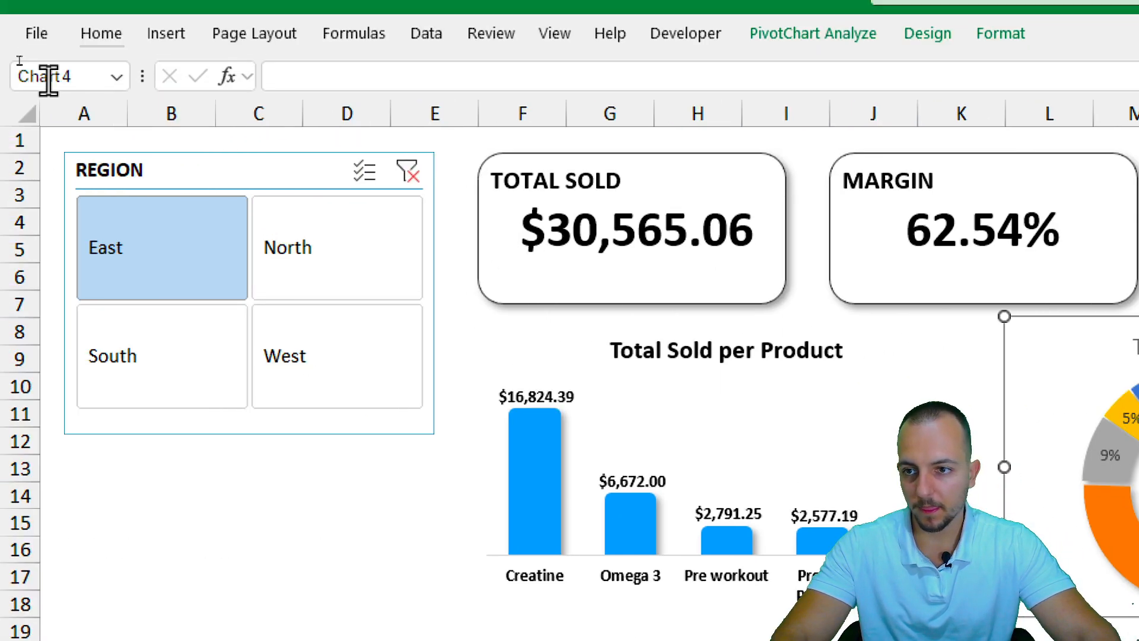
pyautogui.click(97, 37)
pyautogui.click(241, 159)
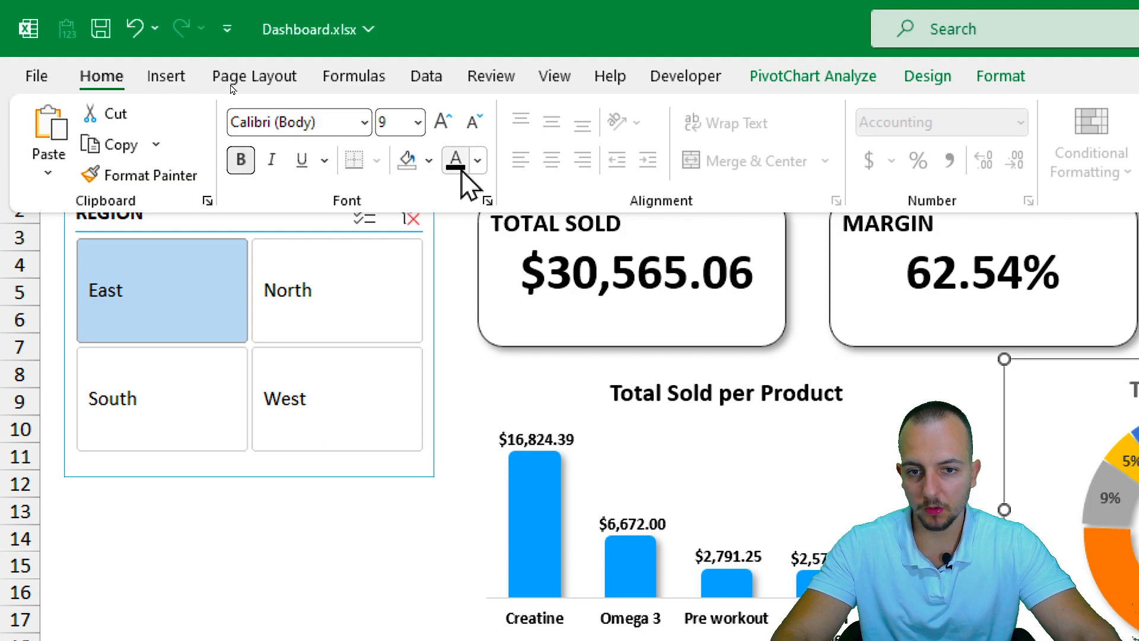
pyautogui.click(478, 161)
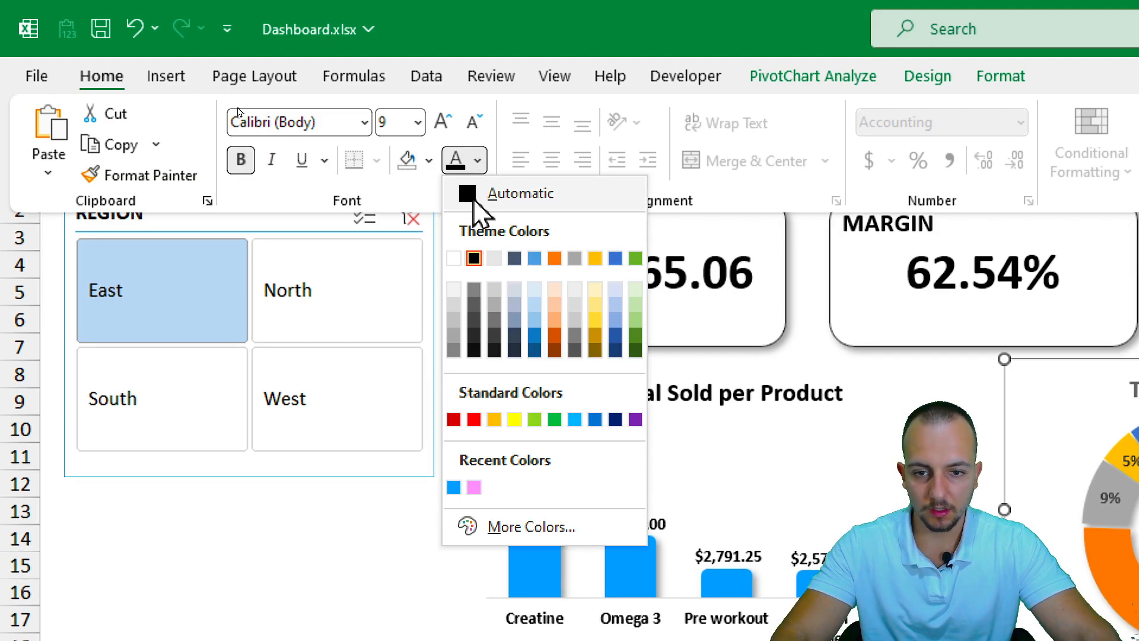
pyautogui.click(474, 259)
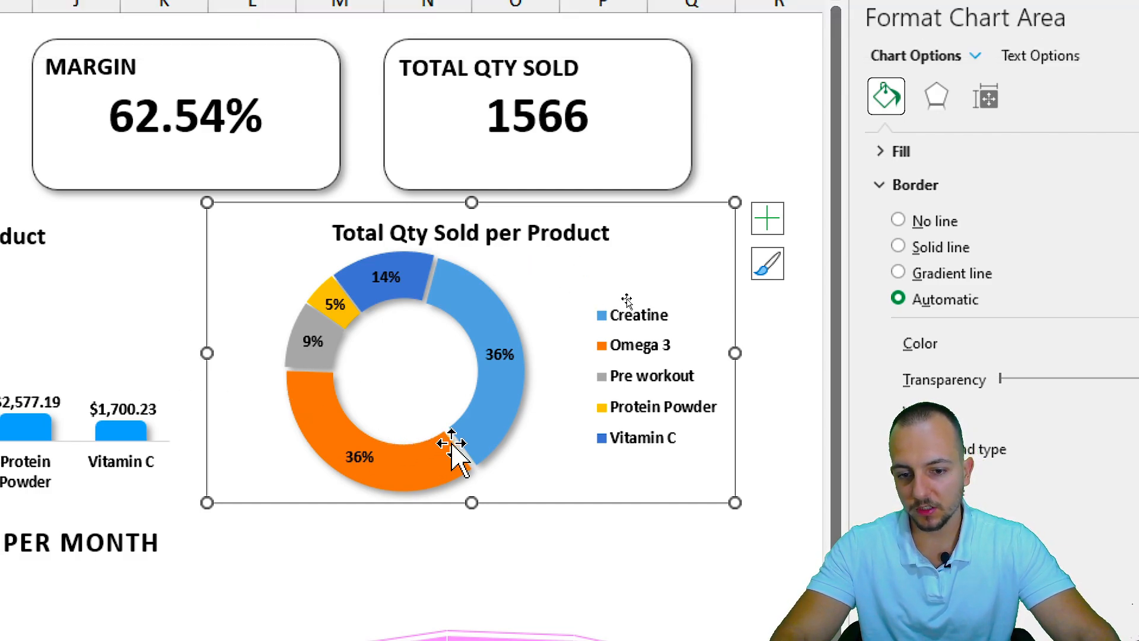
# Fill only the Omega 3 slice of the doughnut with a light orange from the standard color palette
pyautogui.click(480, 428)
pyautogui.click(428, 469)
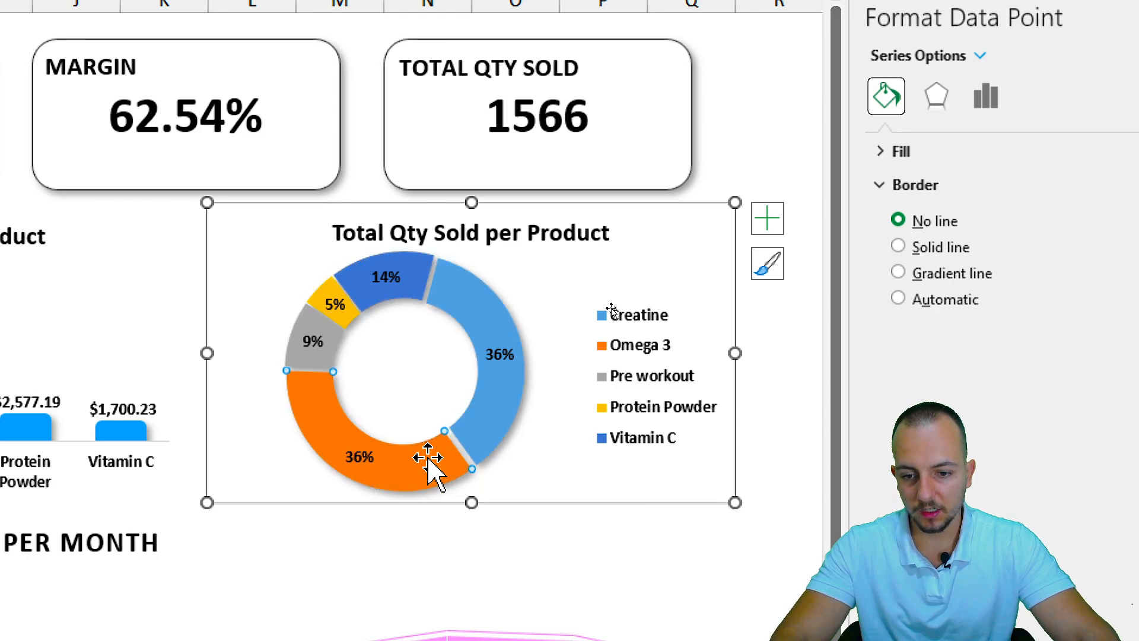
pyautogui.click(558, 445)
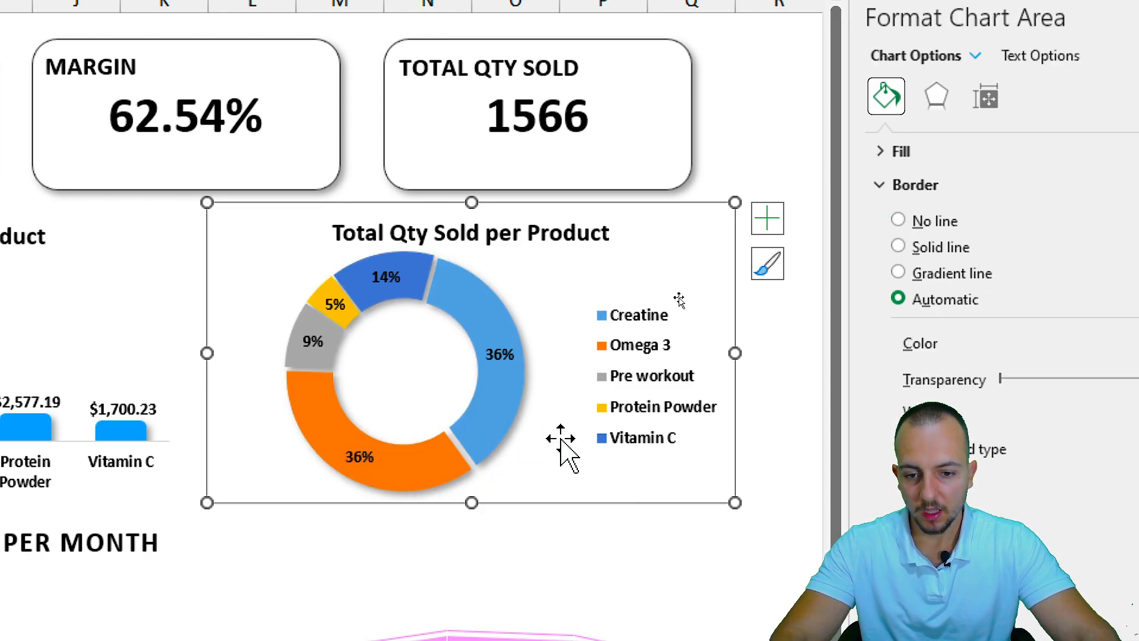
pyautogui.click(503, 443)
pyautogui.moveTo(462, 240)
pyautogui.mouseDown()
pyautogui.moveTo(383, 333)
pyautogui.moveTo(278, 416)
pyautogui.moveTo(481, 297)
pyautogui.mouseUp()
pyautogui.press('Escape')
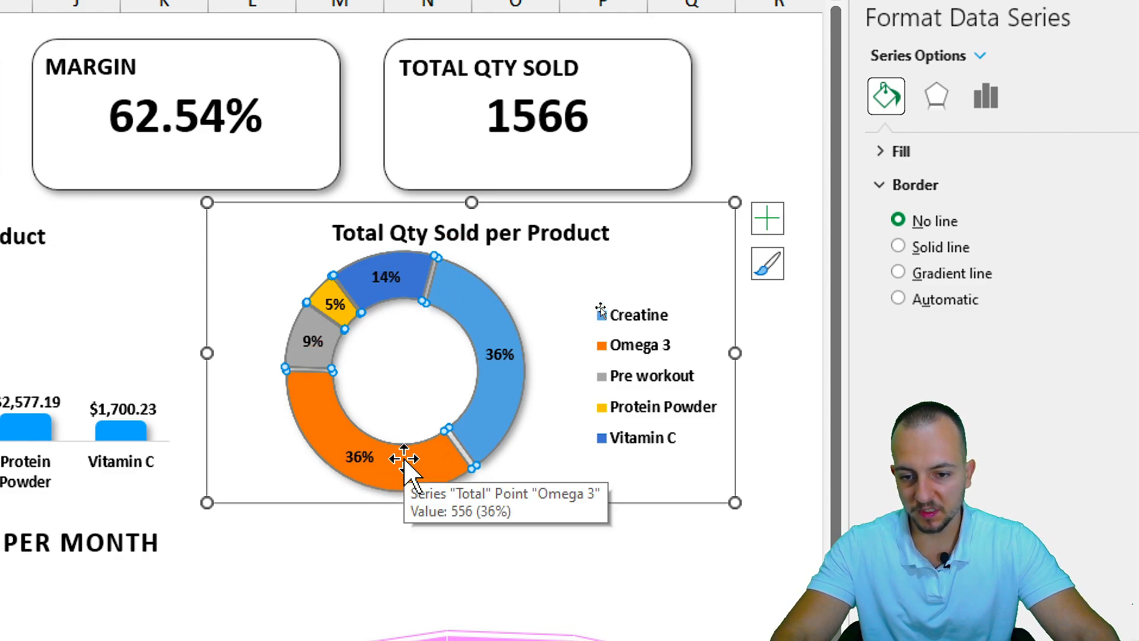
pyautogui.click(393, 475)
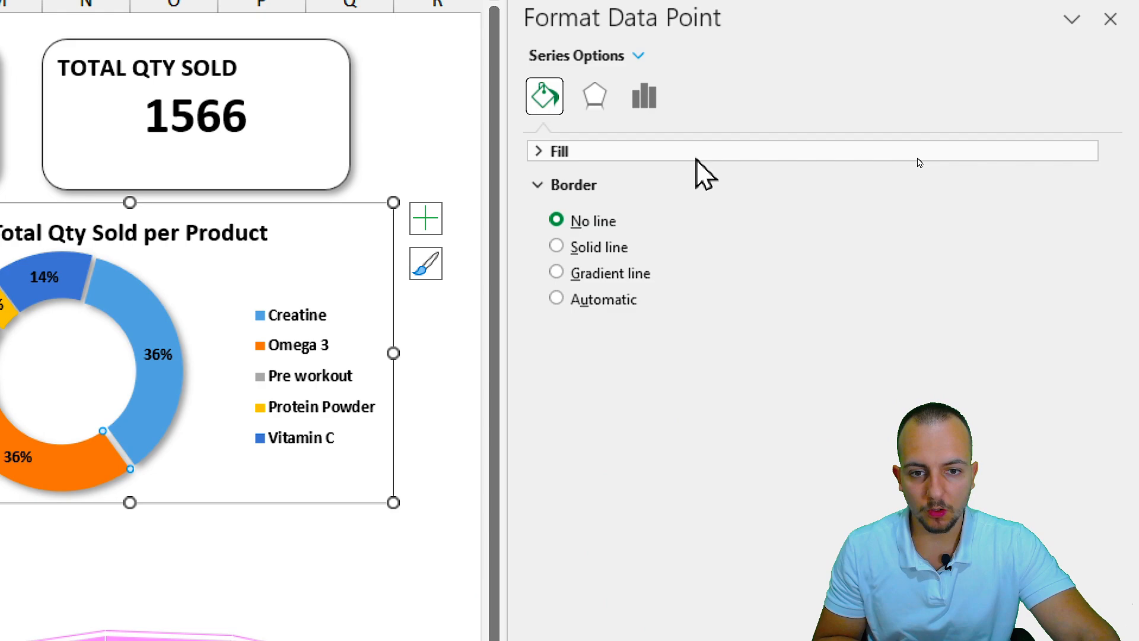
pyautogui.click(698, 156)
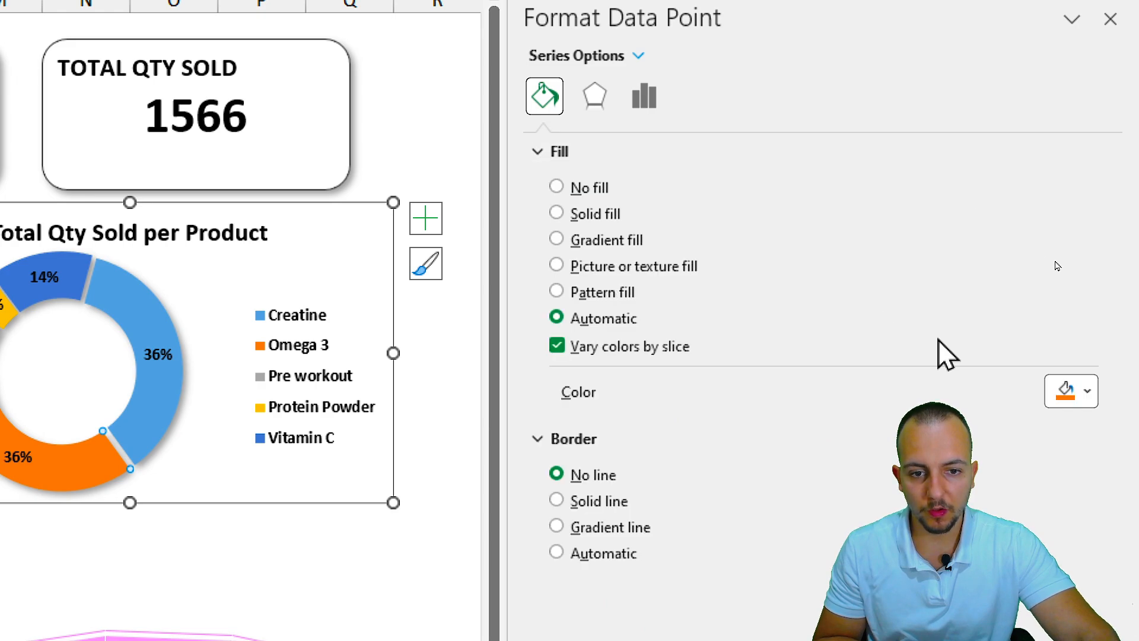
pyautogui.click(1074, 169)
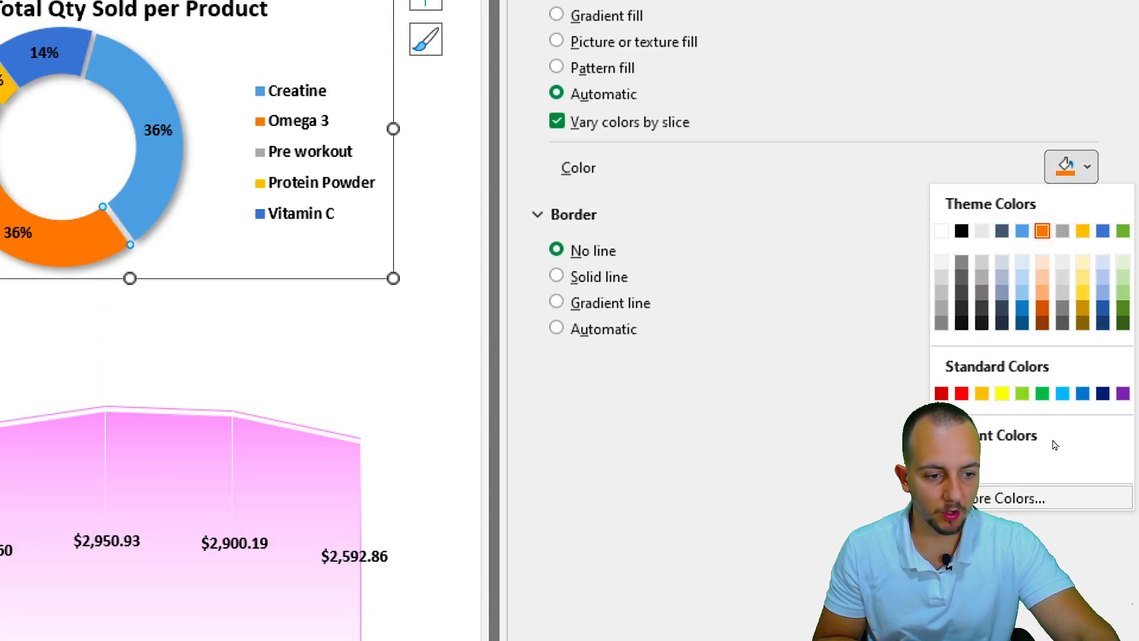
pyautogui.click(1017, 498)
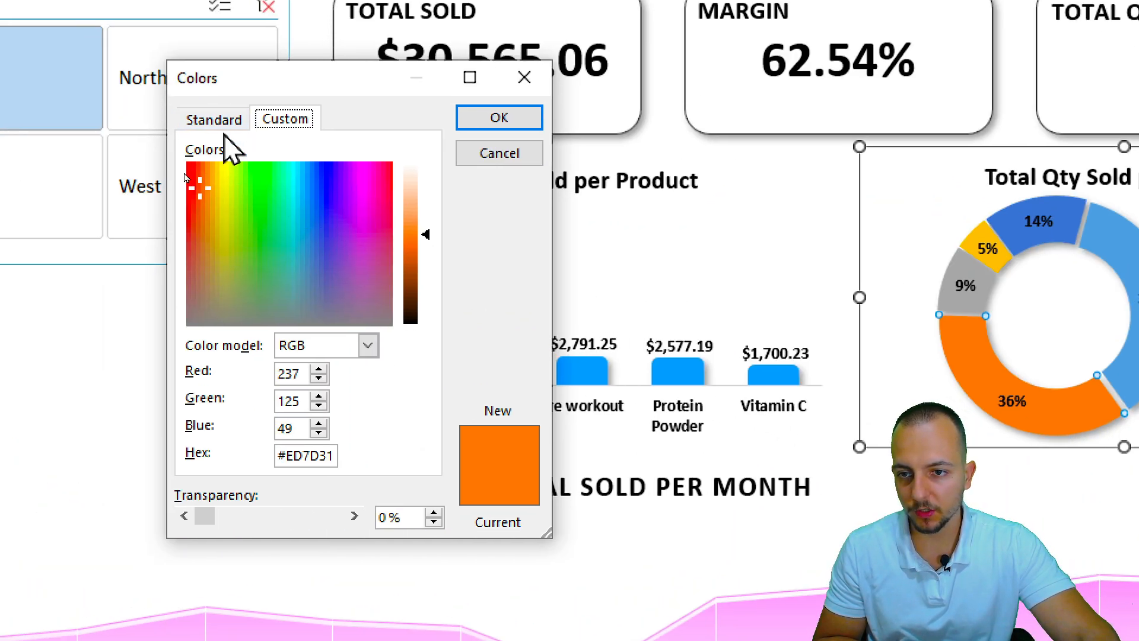
pyautogui.click(216, 117)
pyautogui.click(296, 287)
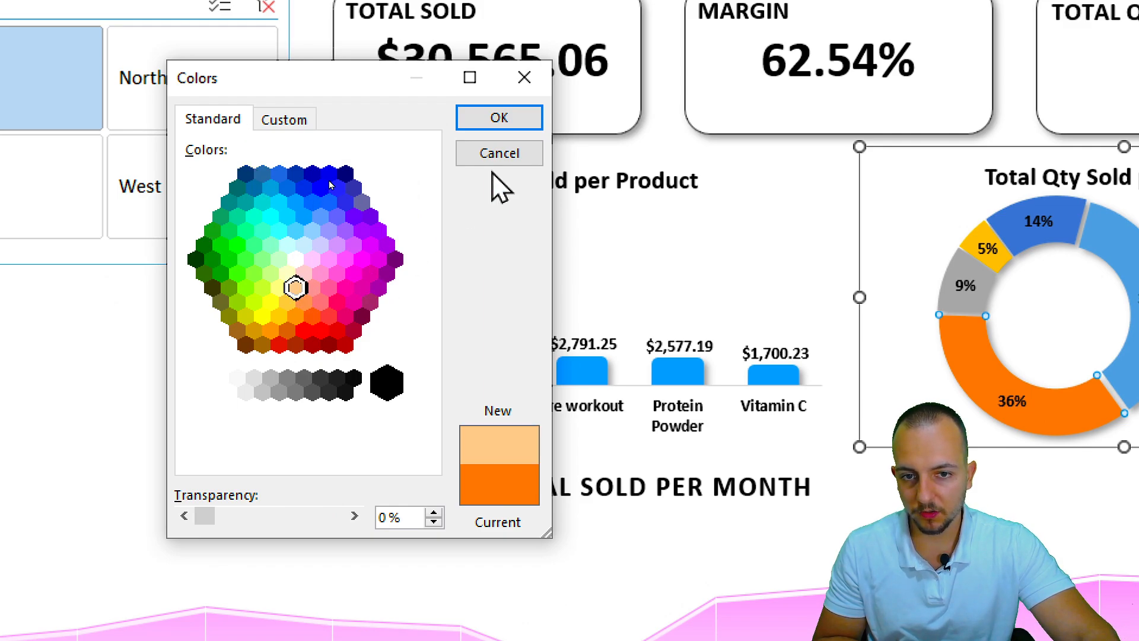
pyautogui.click(499, 117)
# Fill the Creatine slice of the doughnut with a light blue from the standard color palette
pyautogui.click(569, 356)
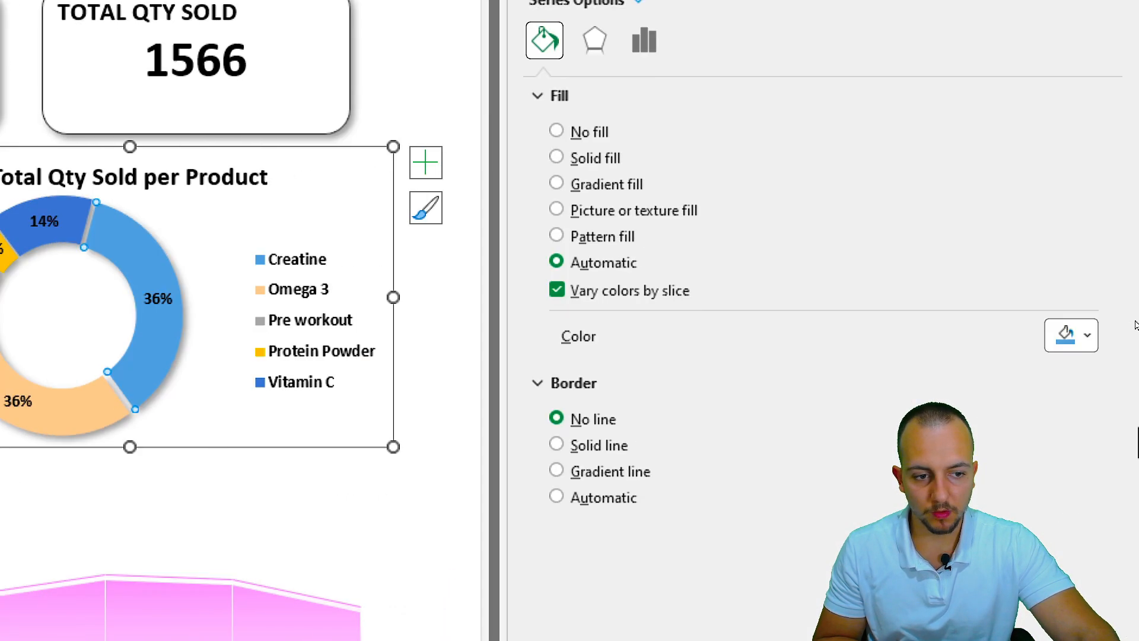
pyautogui.click(1071, 332)
pyautogui.click(1012, 467)
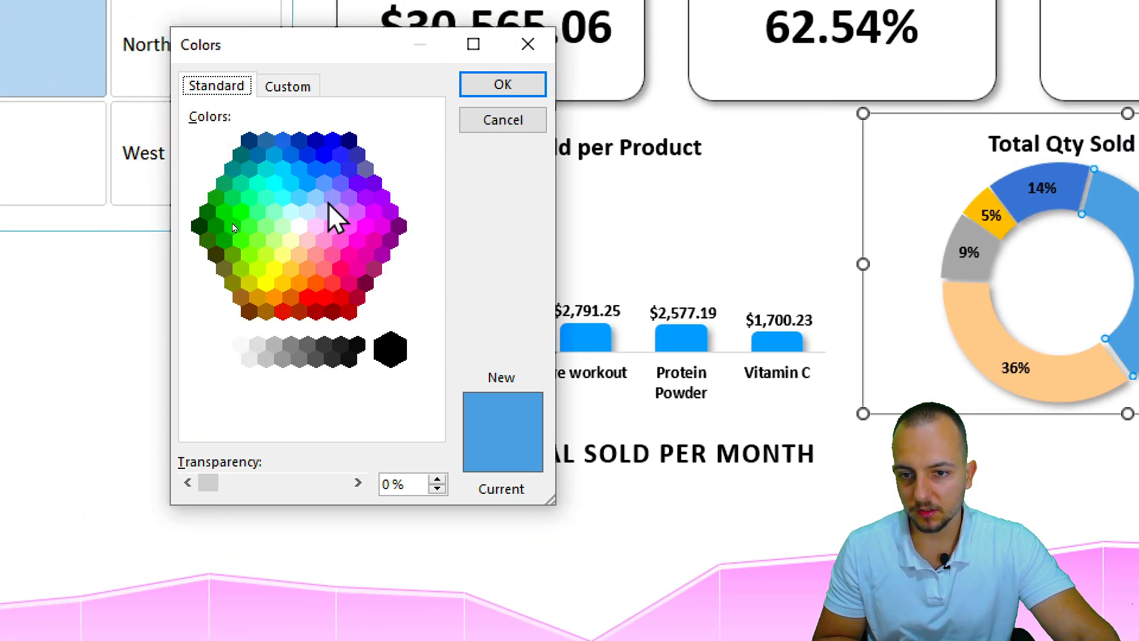
pyautogui.click(298, 197)
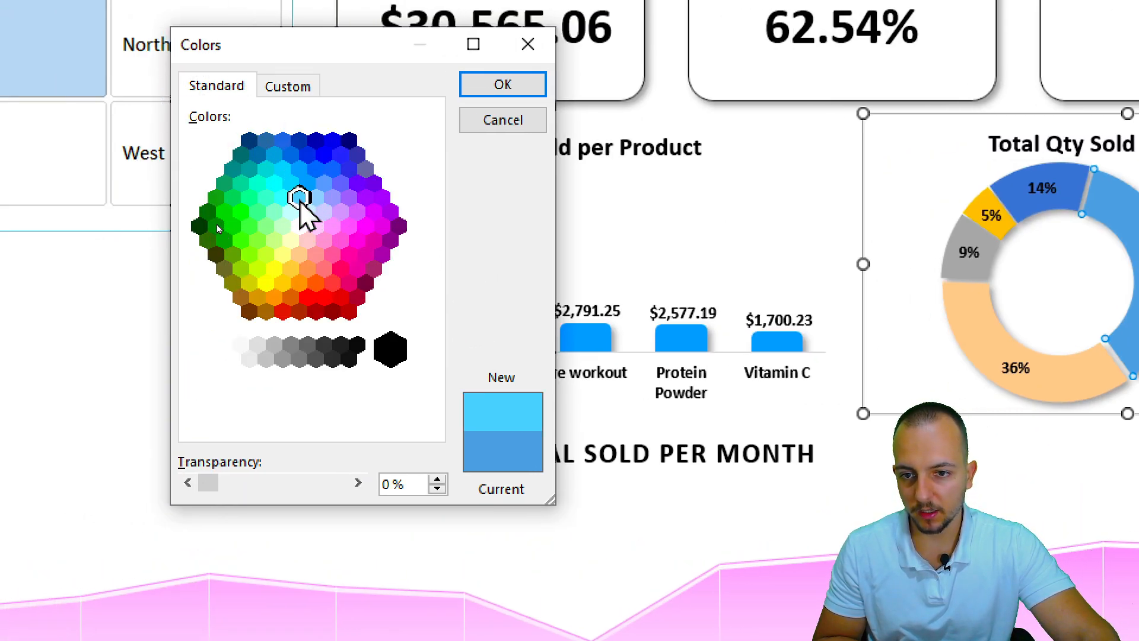
pyautogui.click(282, 197)
pyautogui.click(293, 211)
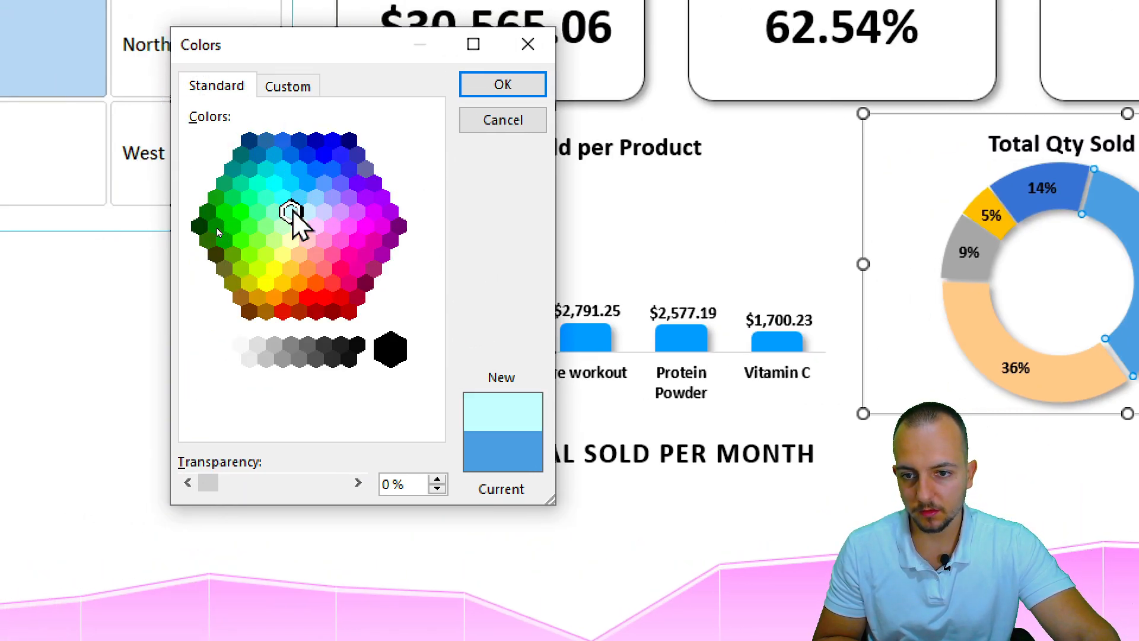
pyautogui.click(308, 182)
pyautogui.click(315, 197)
pyautogui.click(504, 86)
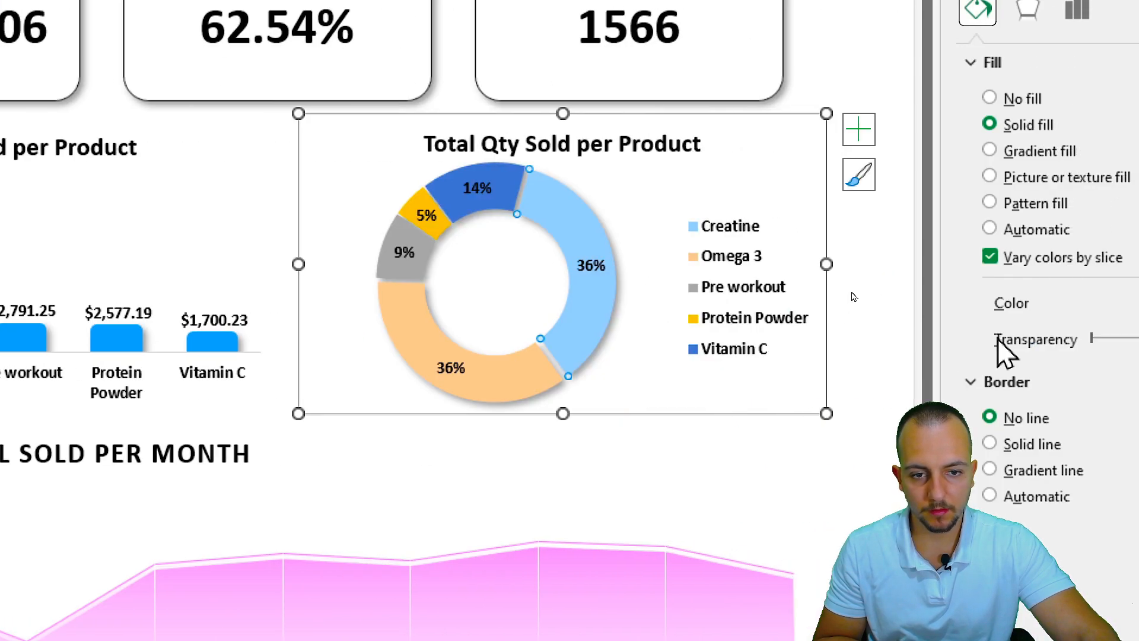
# Fill the Pre workout slice of the doughnut with a light gray
pyautogui.click(973, 255)
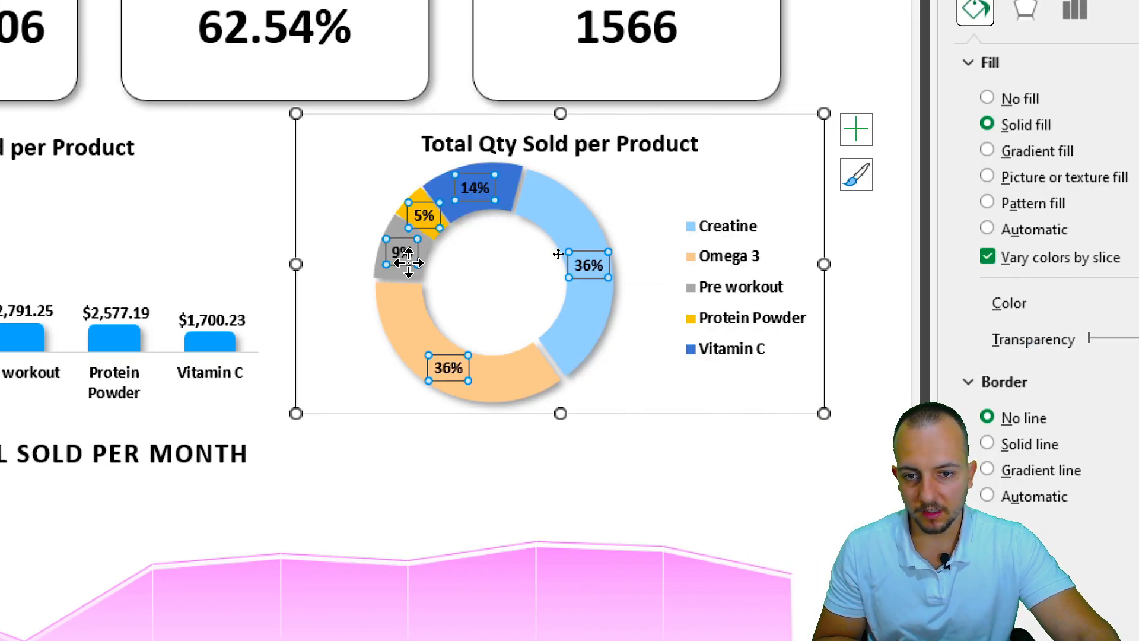
pyautogui.click(386, 277)
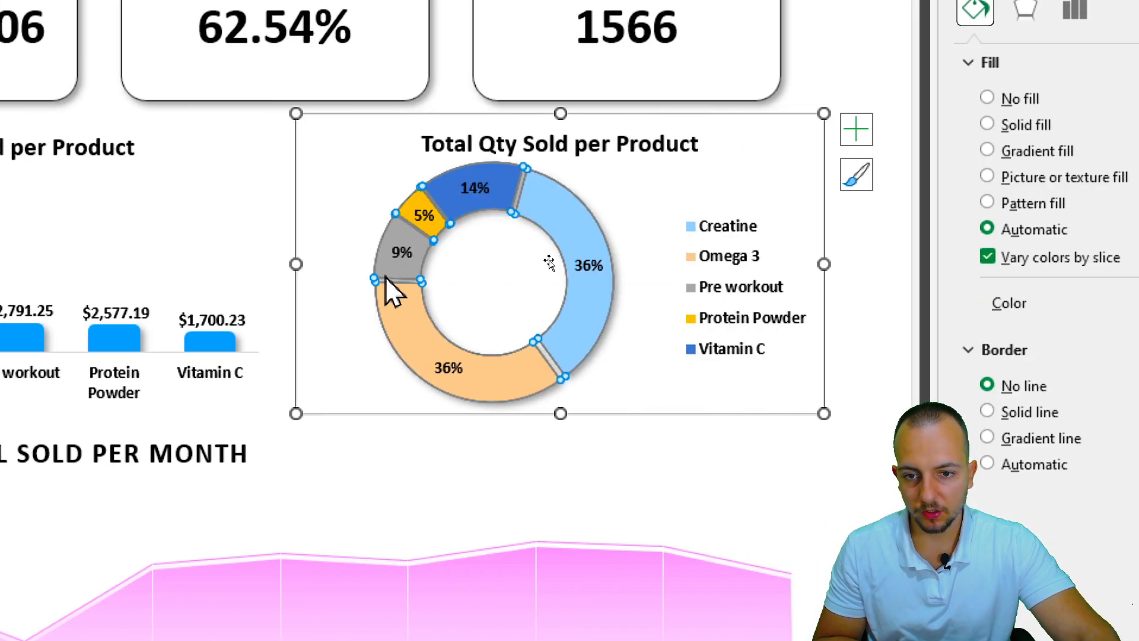
pyautogui.click(396, 271)
pyautogui.click(1071, 301)
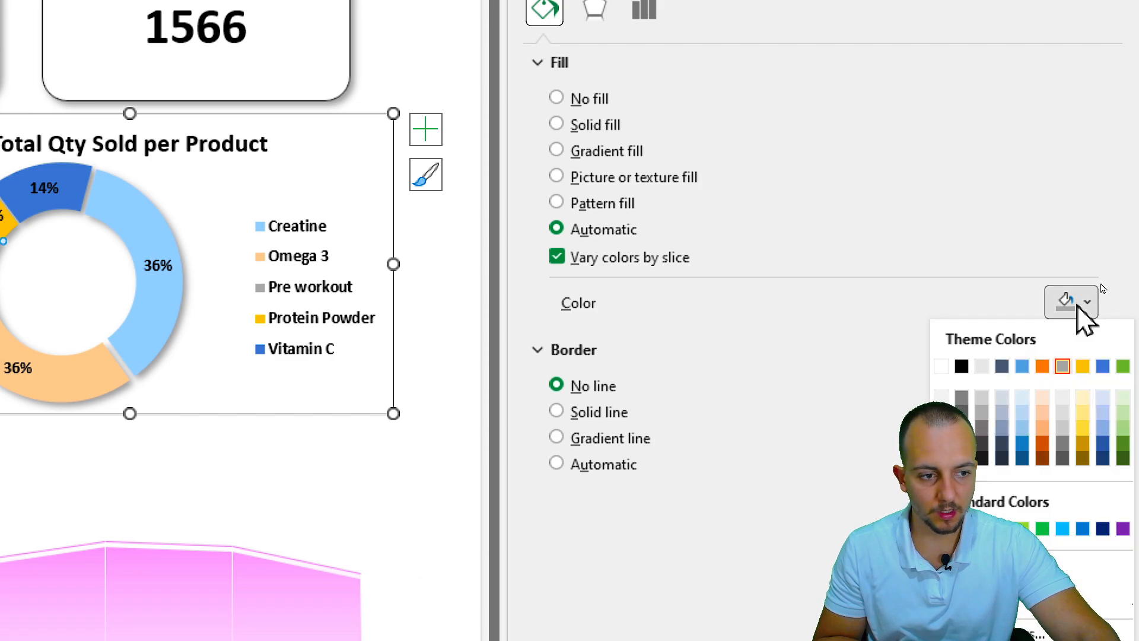
pyautogui.click(982, 277)
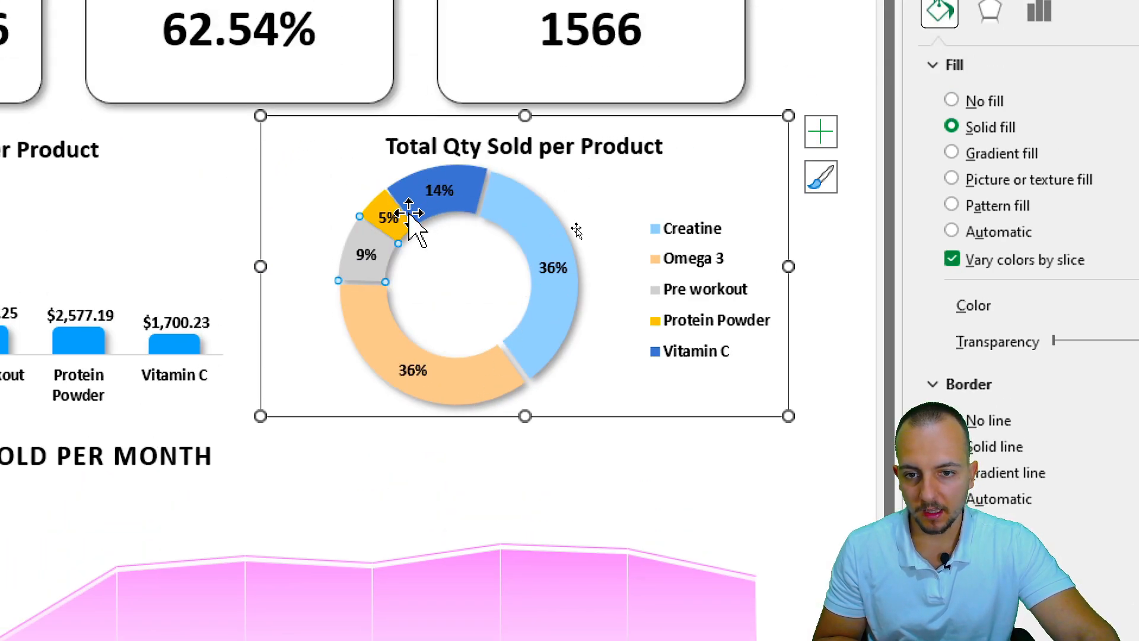
# Fill the Vitamin C slice of the doughnut with a light green from the standard color palette
pyautogui.click(427, 203)
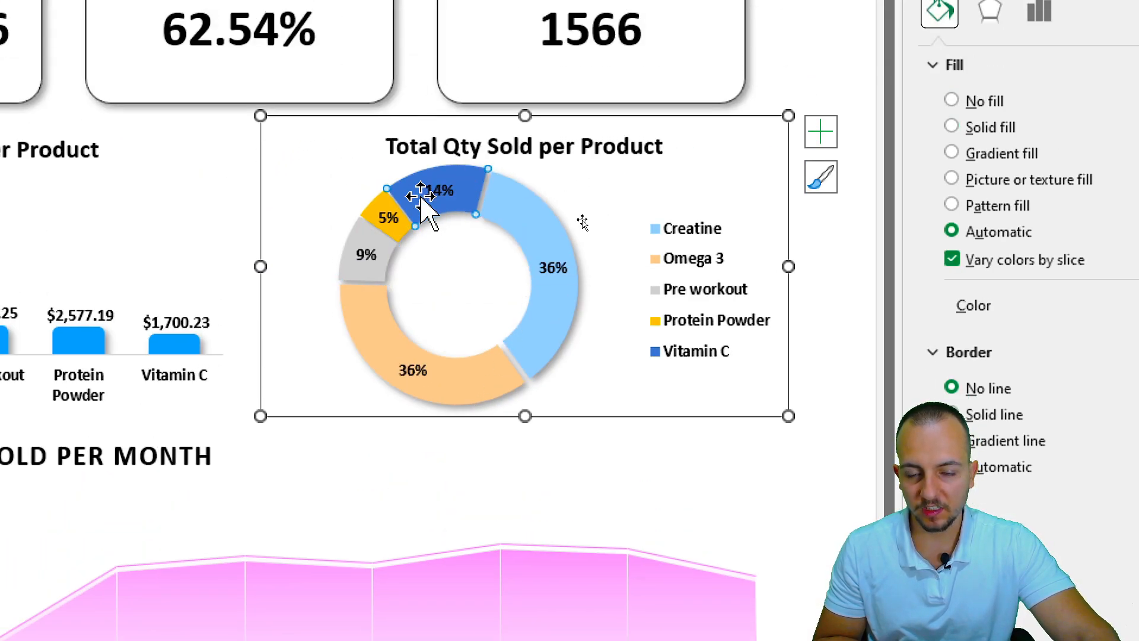
pyautogui.click(1071, 303)
pyautogui.click(1002, 635)
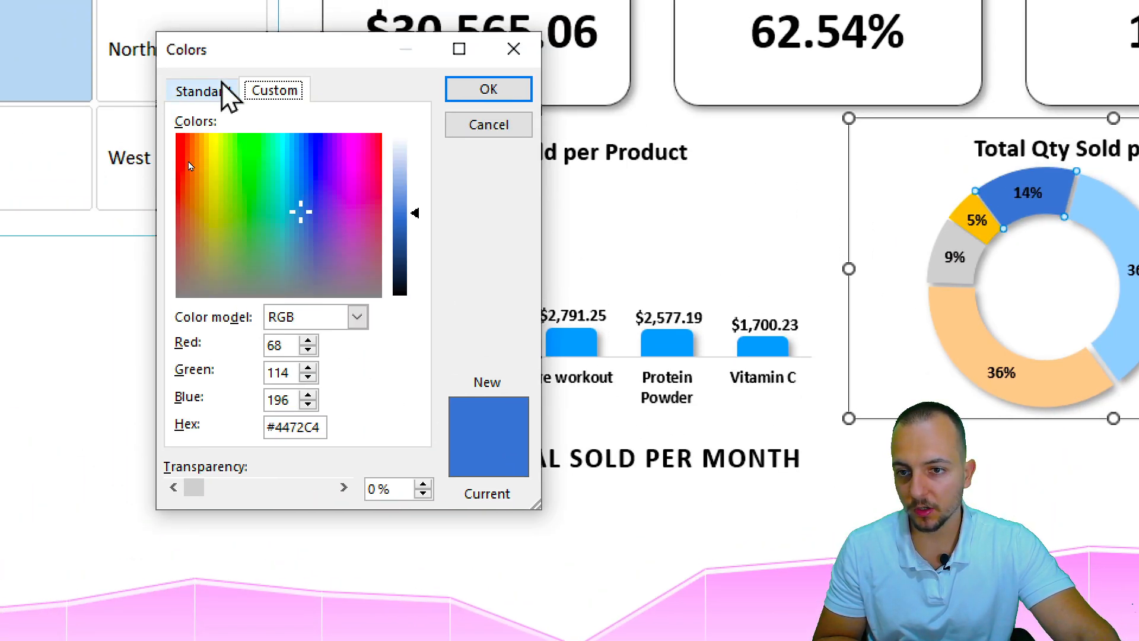
pyautogui.click(222, 89)
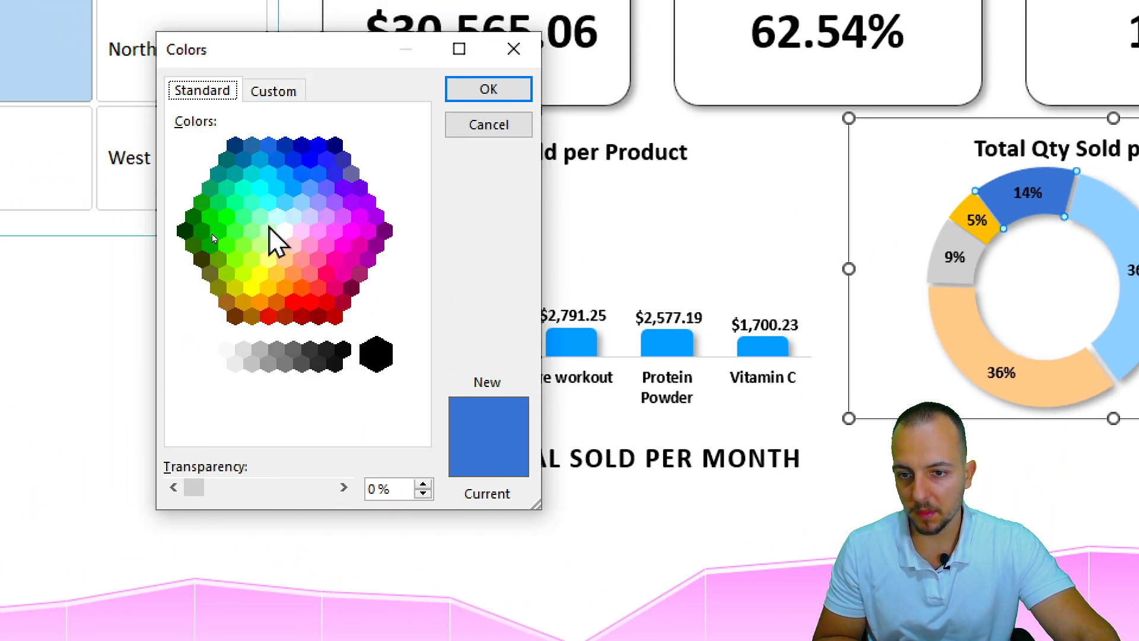
pyautogui.click(253, 231)
pyautogui.click(489, 89)
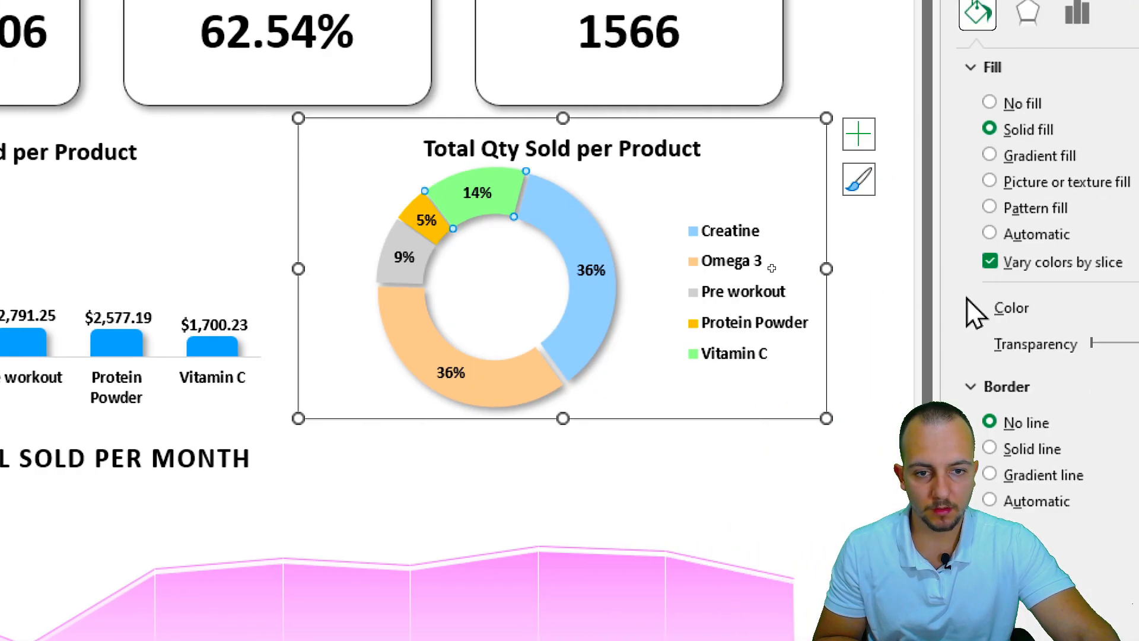
# Fill the Protein Powder slice of the doughnut with yellow and close the formatting pane
pyautogui.click(448, 254)
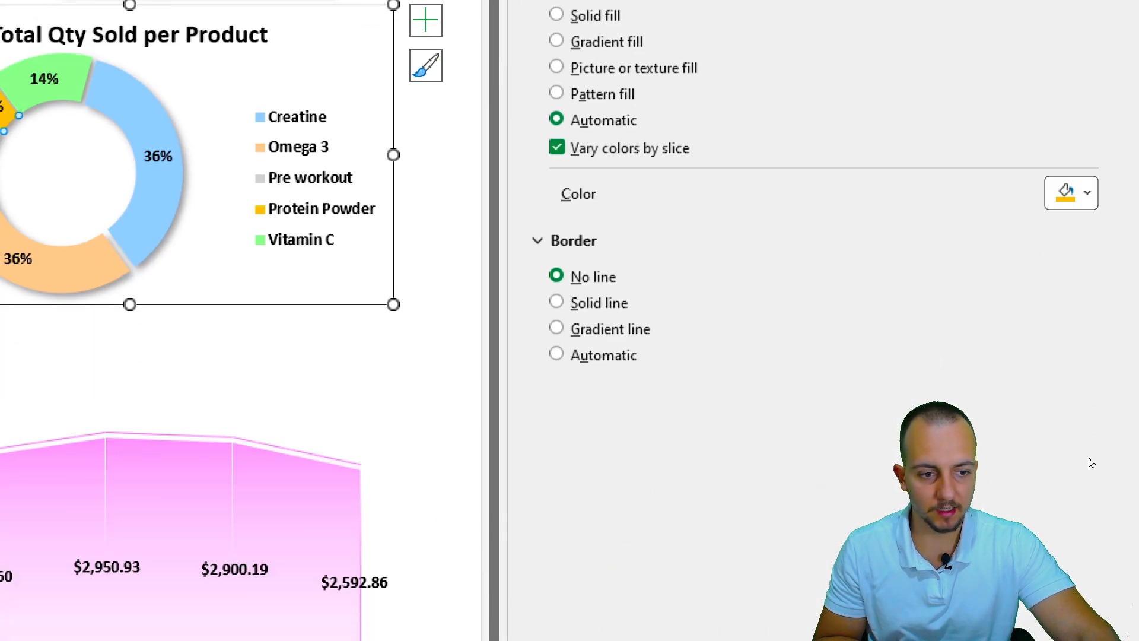
pyautogui.click(1087, 193)
pyautogui.click(996, 415)
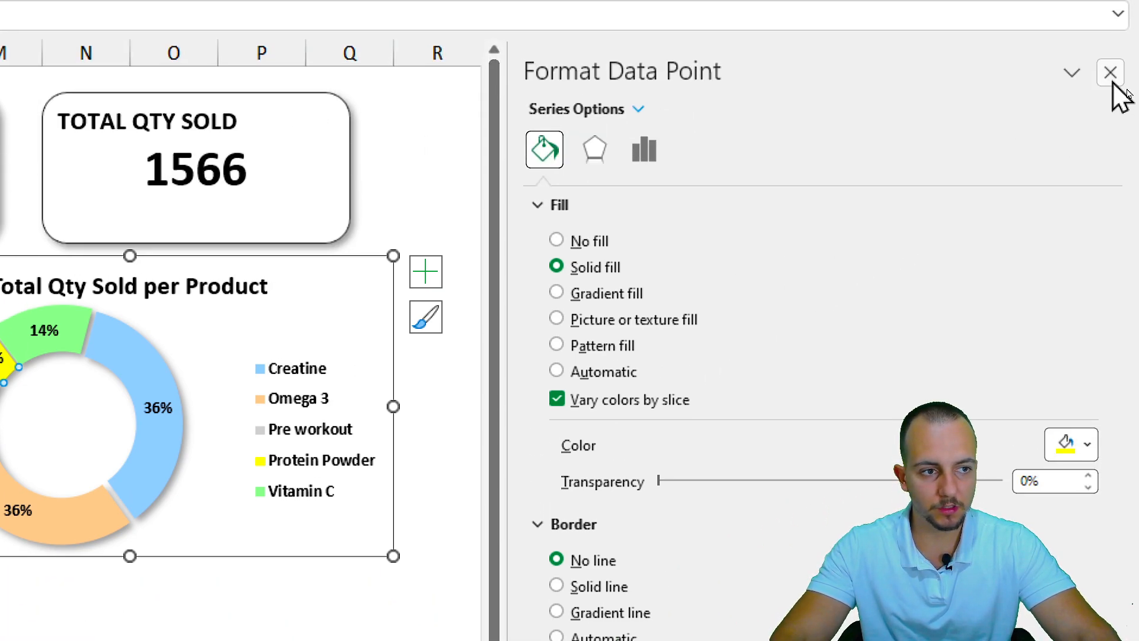
pyautogui.click(1111, 74)
pyautogui.click(709, 279)
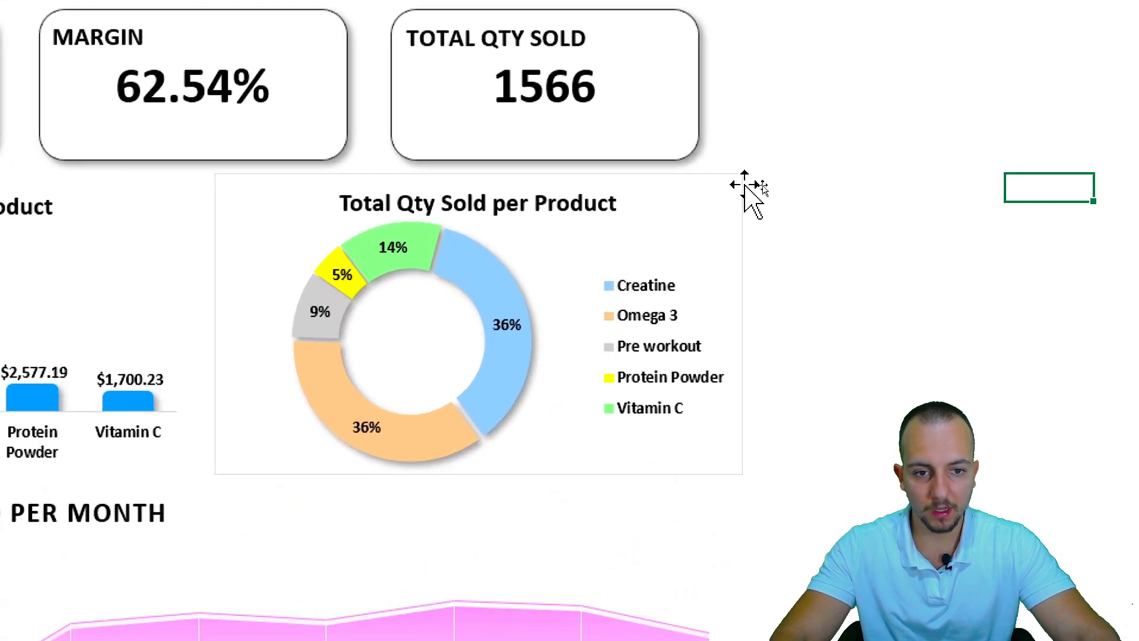
# Remove the outline around the Total Qty Sold per Product doughnut chart and deselect it
pyautogui.click(765, 187)
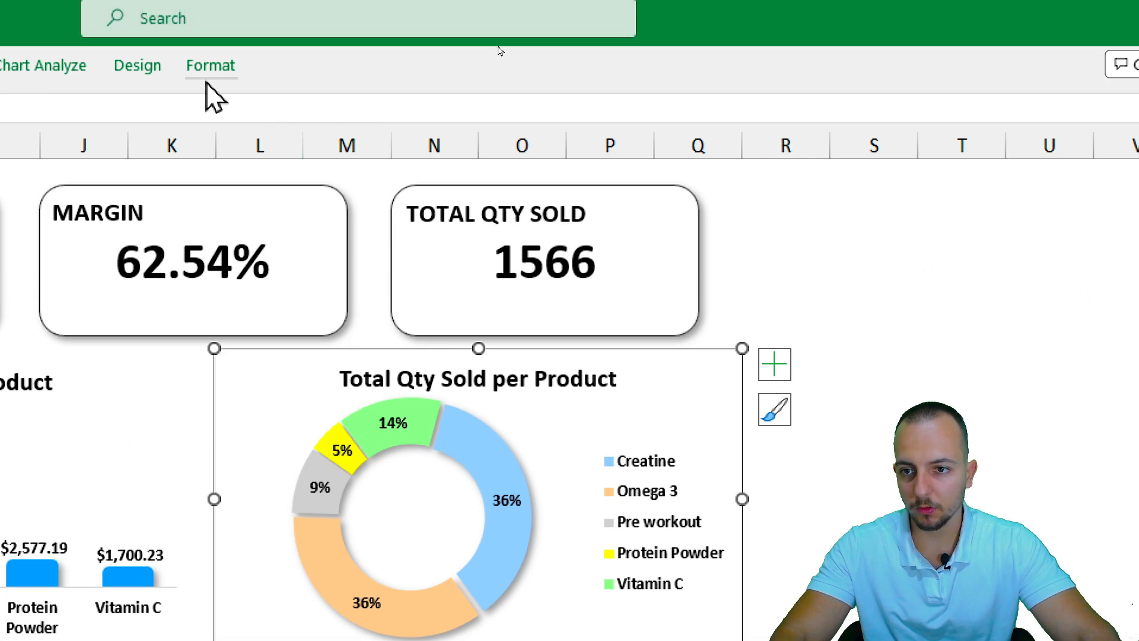
pyautogui.click(211, 11)
pyautogui.click(392, 134)
pyautogui.click(473, 500)
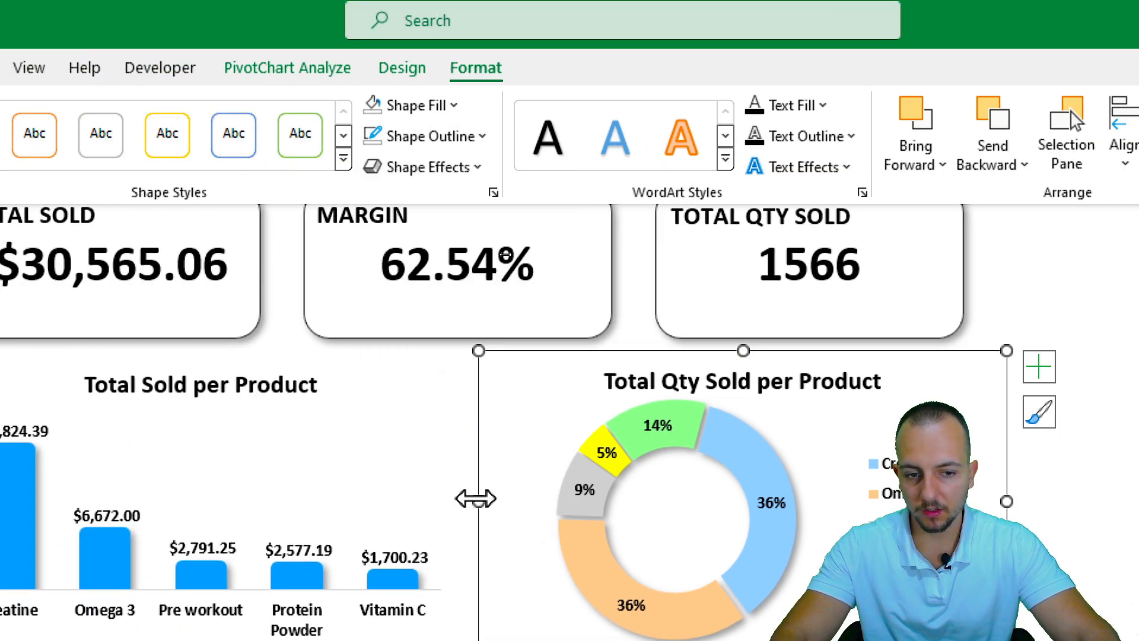
pyautogui.click(850, 292)
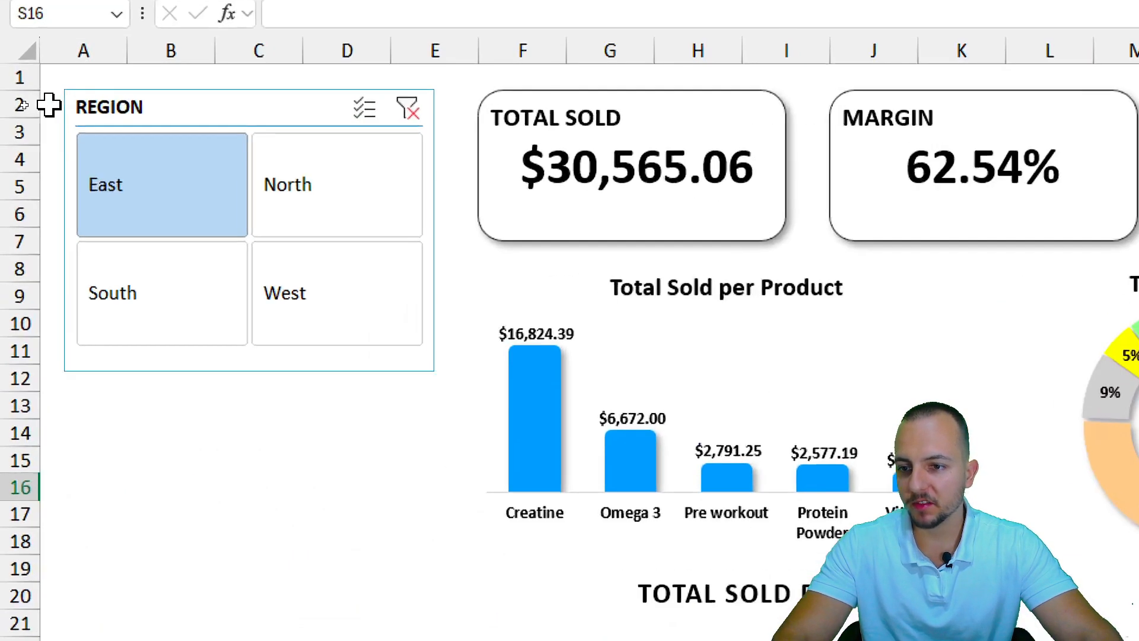
# Apply the orange Dark slicer style to the REGION slicer
pyautogui.click(111, 111)
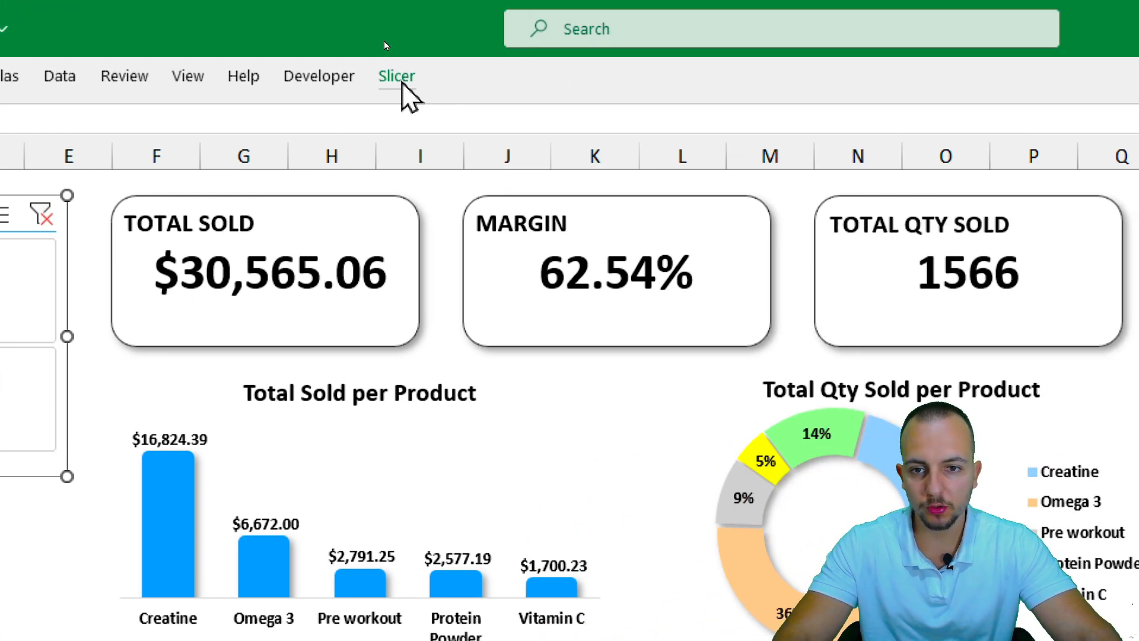
pyautogui.click(398, 76)
pyautogui.click(385, 169)
pyautogui.click(355, 286)
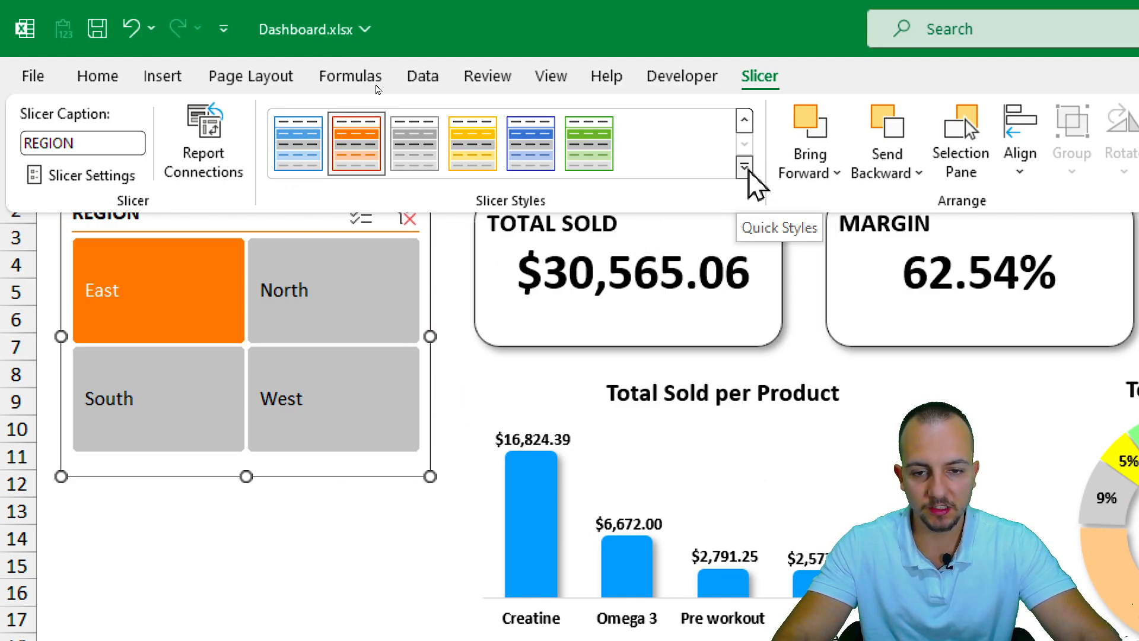
# Create a new slicer style and set the Whole Slicer element's font to Bold, size 18
pyautogui.click(744, 168)
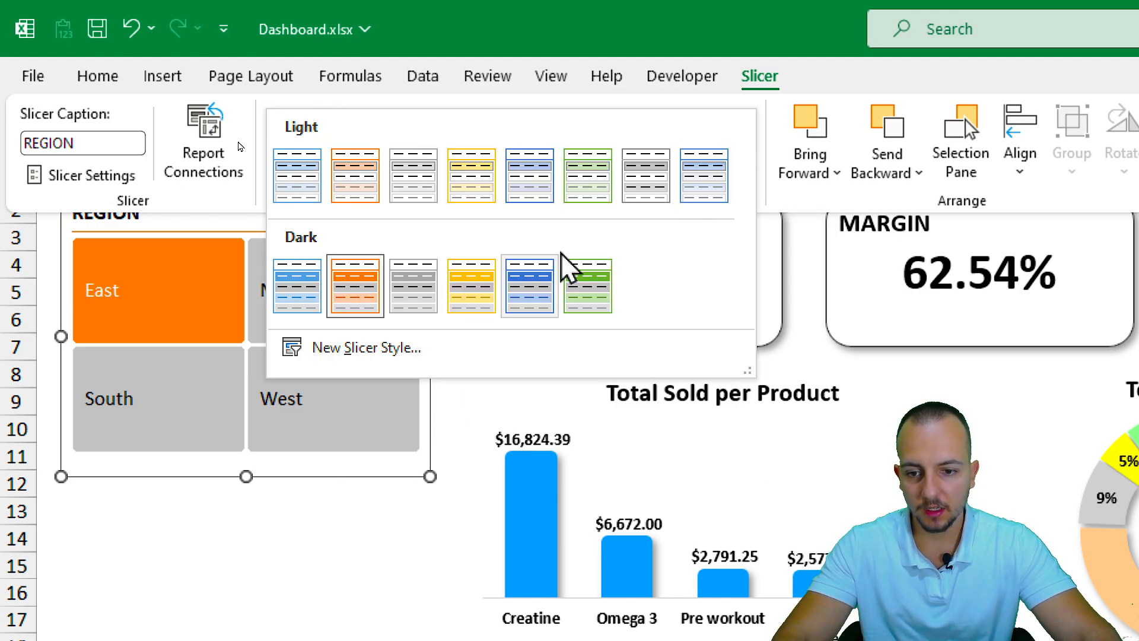
pyautogui.click(377, 348)
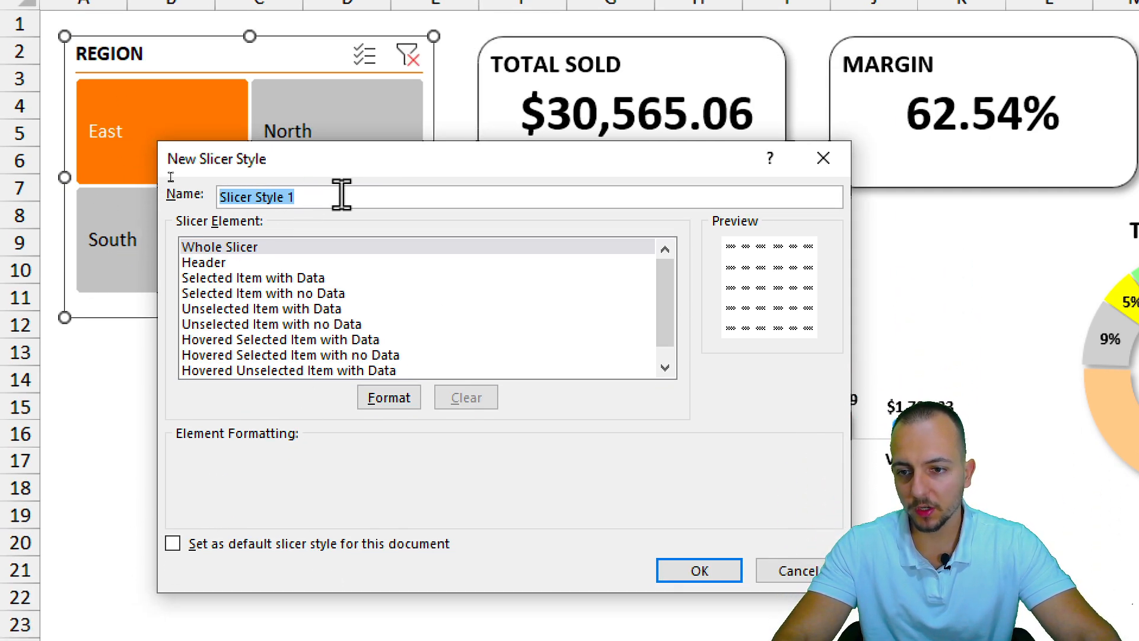
pyautogui.click(365, 229)
pyautogui.moveTo(365, 195); pyautogui.dragTo(119, 205)
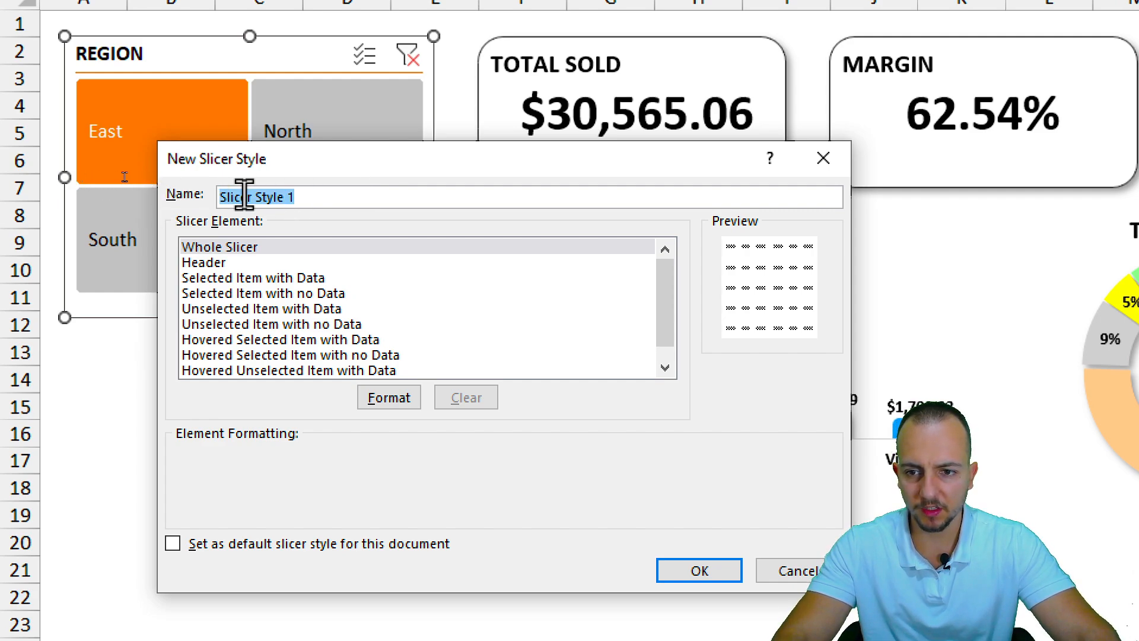
pyautogui.click(228, 248)
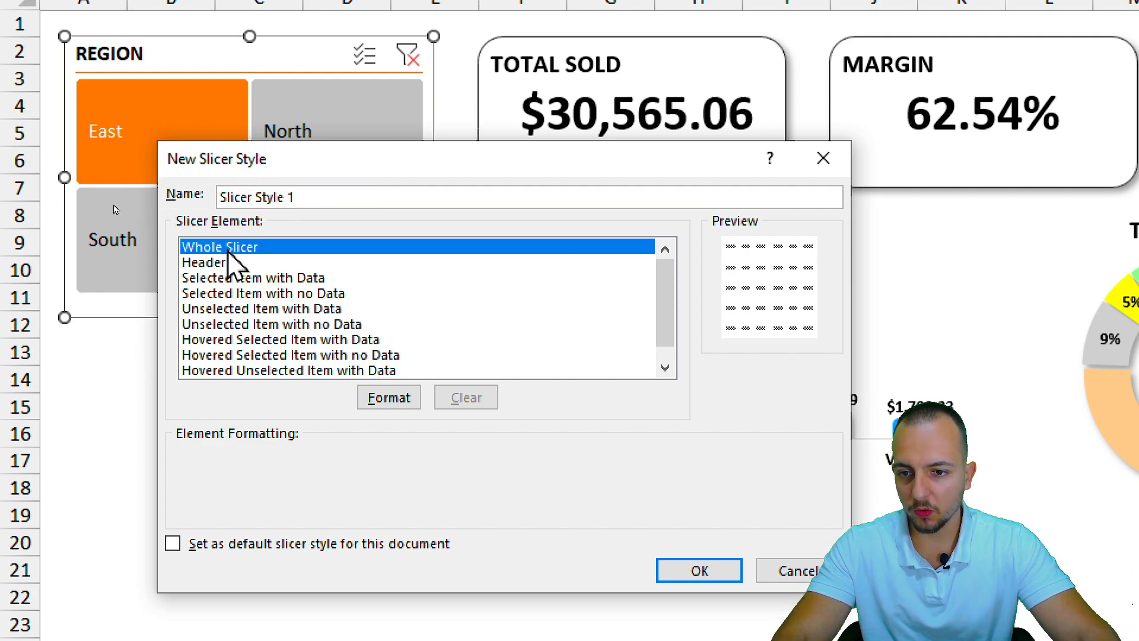
pyautogui.click(388, 398)
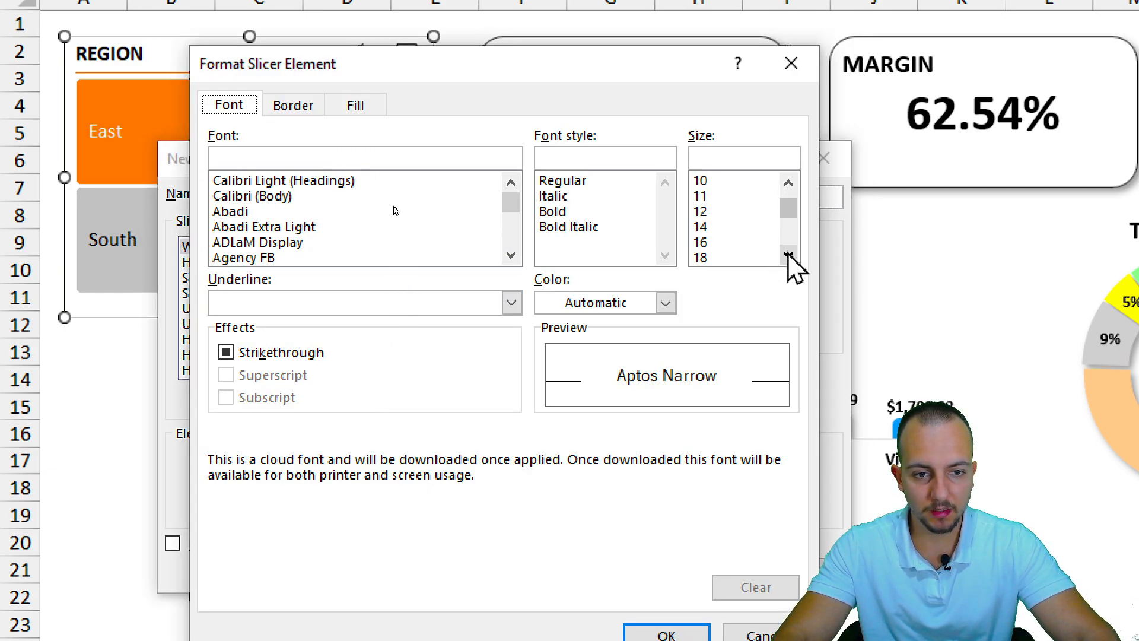
pyautogui.click(709, 243)
pyautogui.click(715, 259)
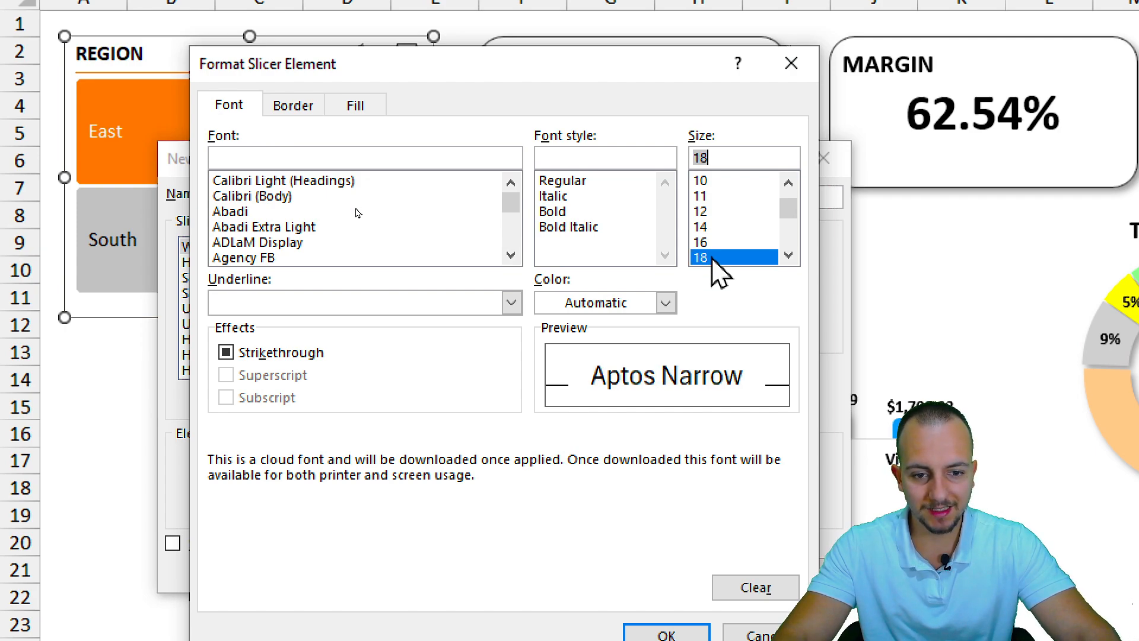
pyautogui.click(562, 212)
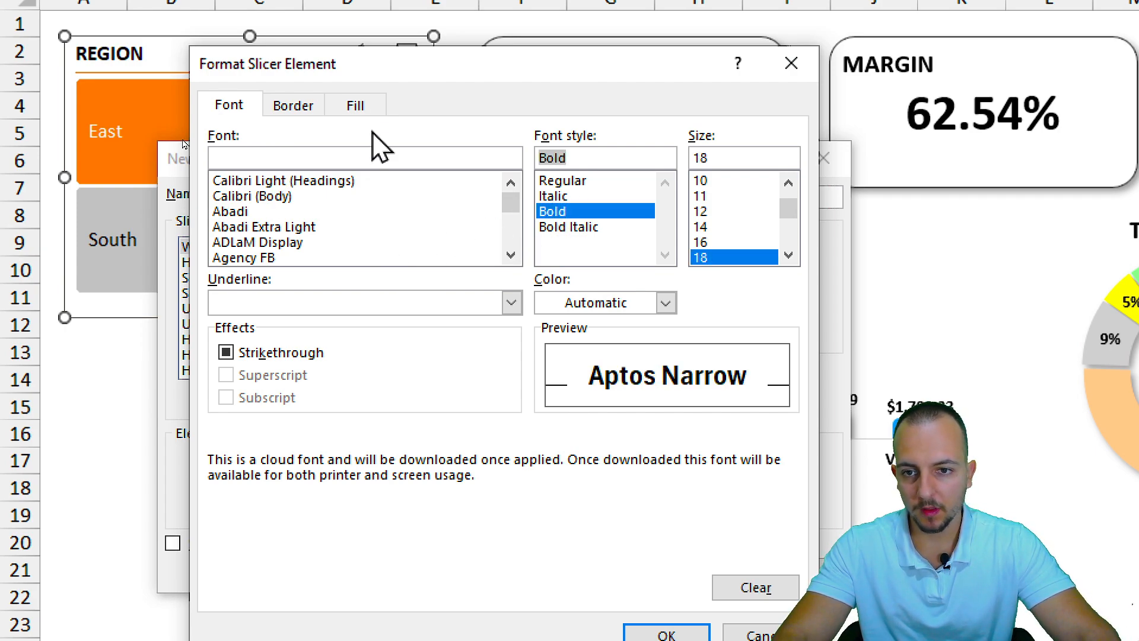
# Give the Whole Slicer element a white background fill and no borders, and accept the formatting
pyautogui.click(350, 107)
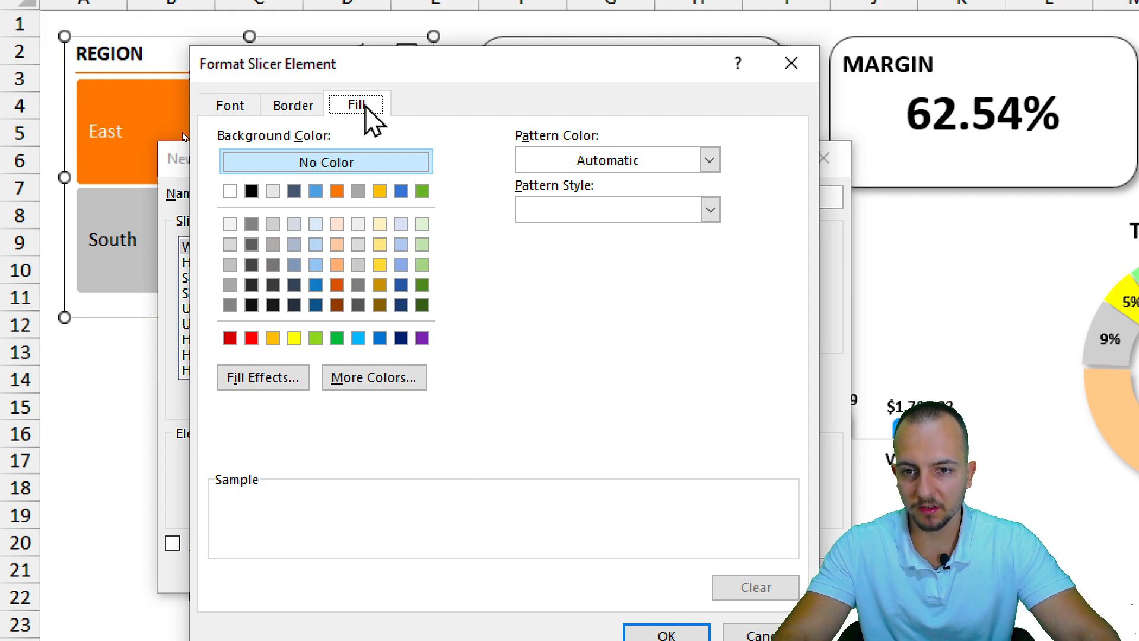
pyautogui.click(230, 190)
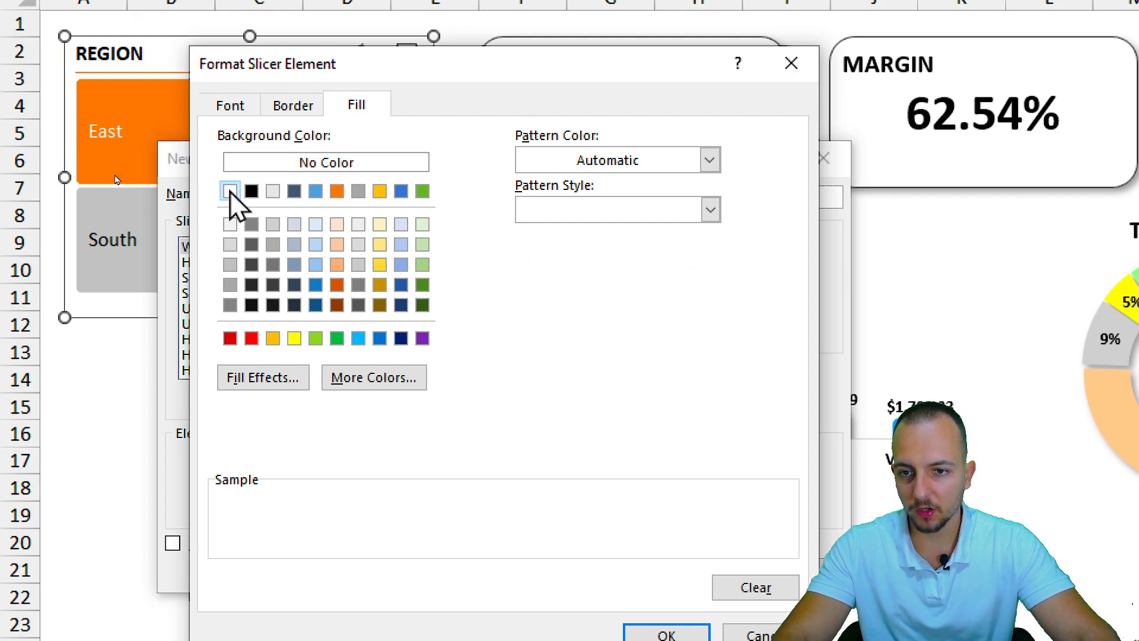
pyautogui.click(282, 107)
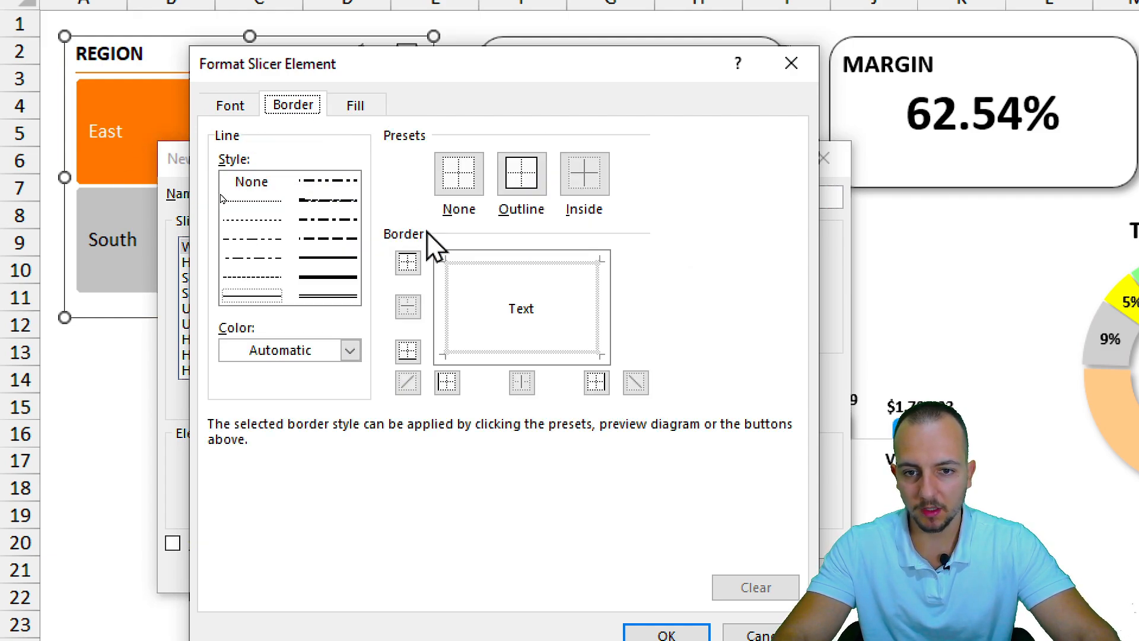
pyautogui.click(474, 187)
pyautogui.click(232, 105)
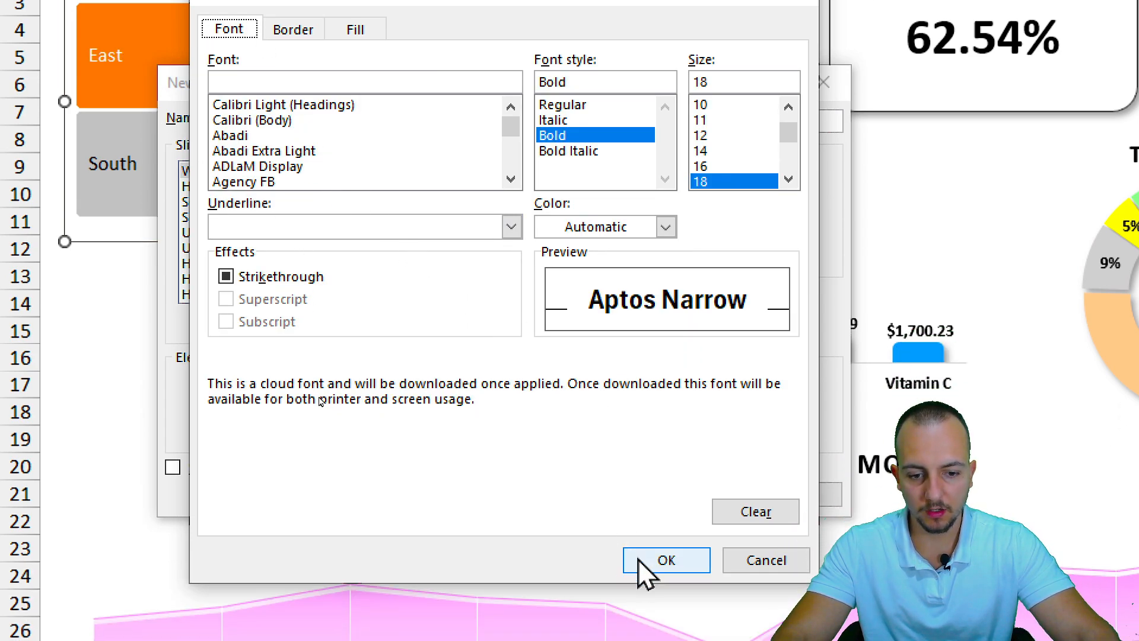
pyautogui.click(660, 635)
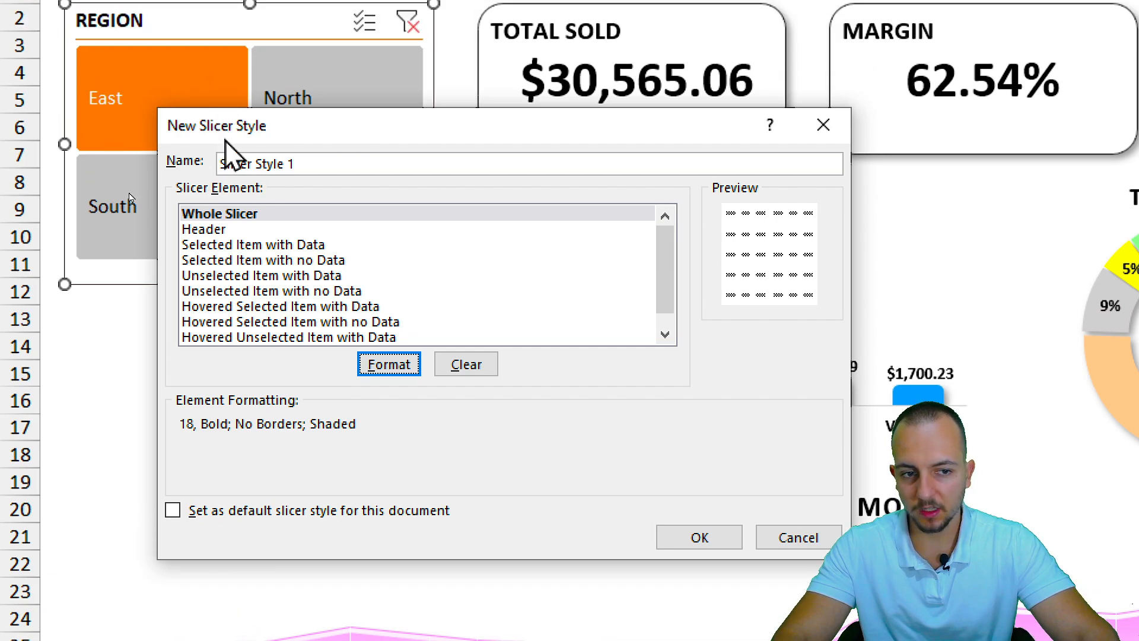
# Fill the Selected Item with Data element of the new slicer style with the blue theme color
pyautogui.click(279, 245)
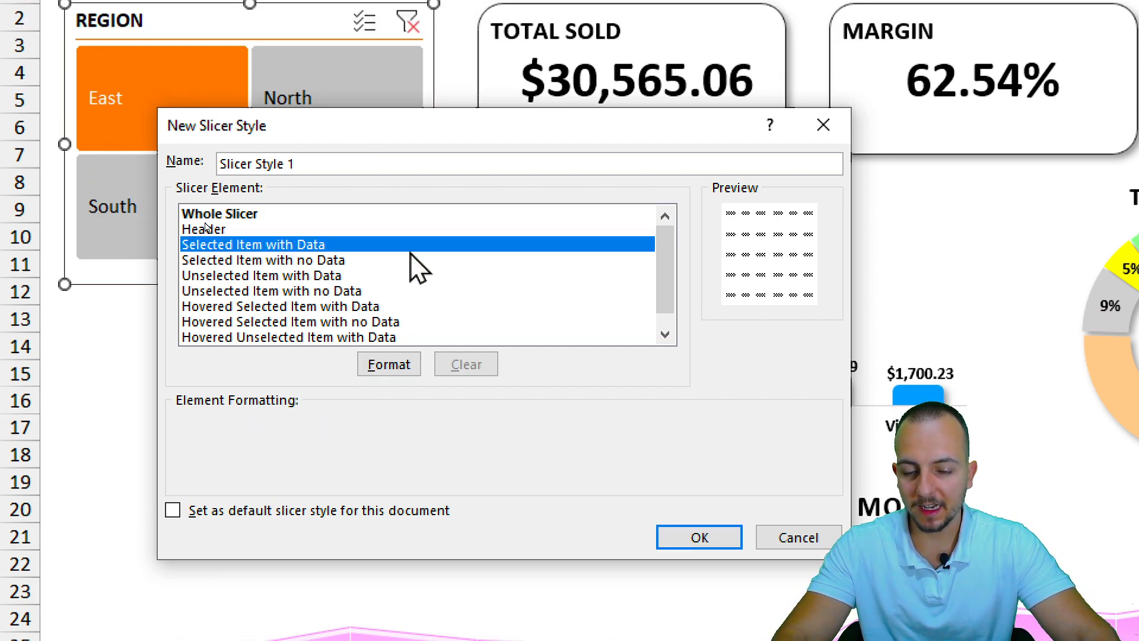
pyautogui.click(392, 366)
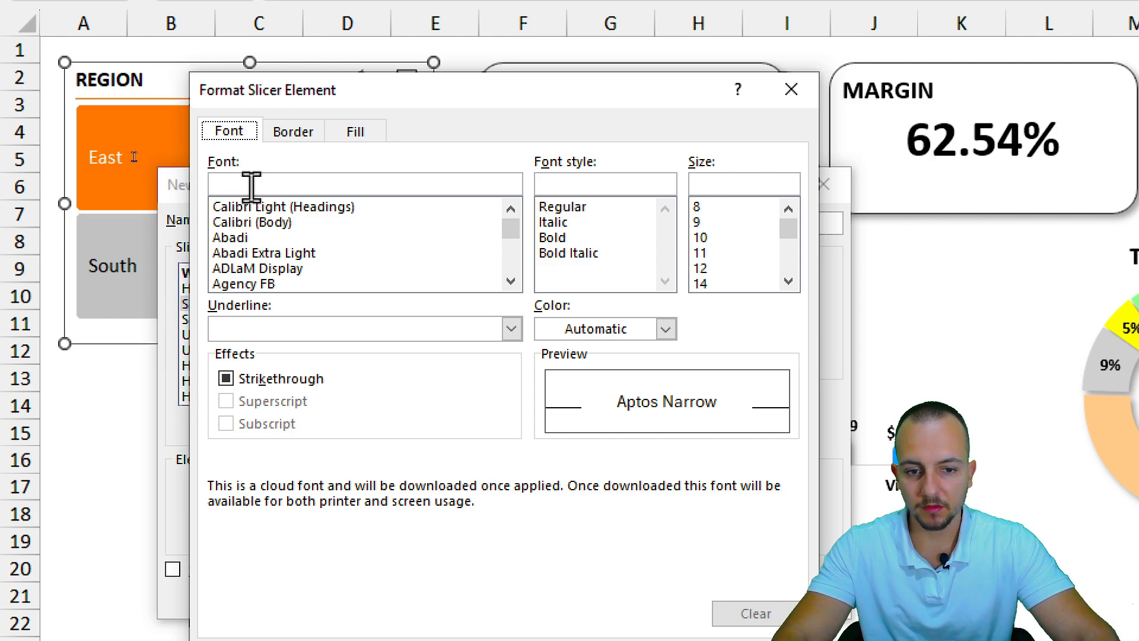
pyautogui.click(344, 135)
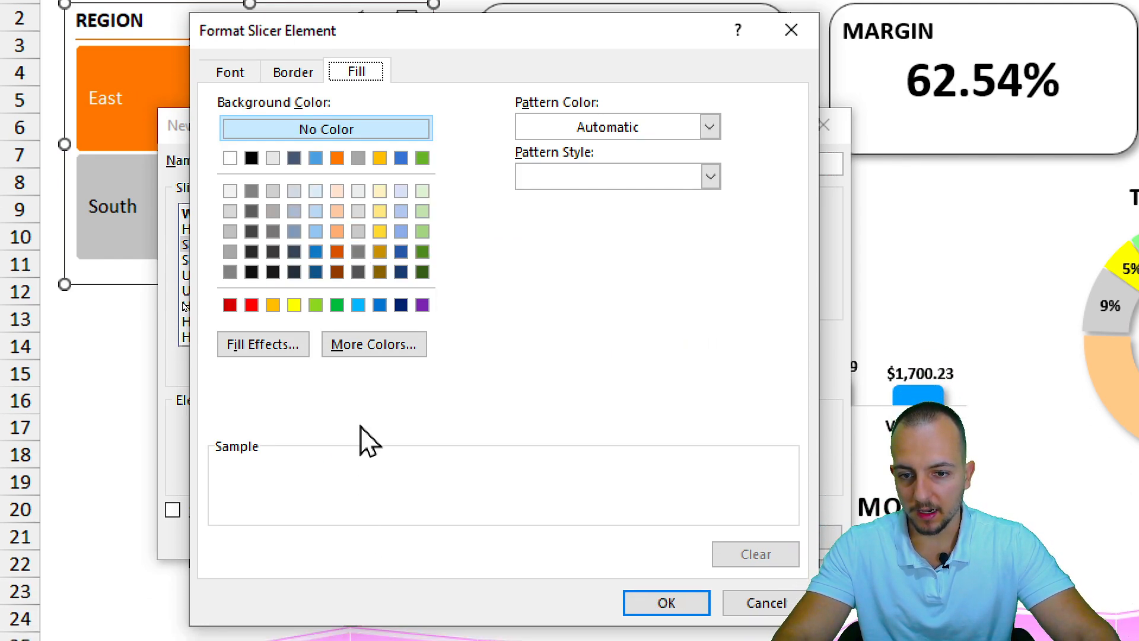
pyautogui.click(390, 348)
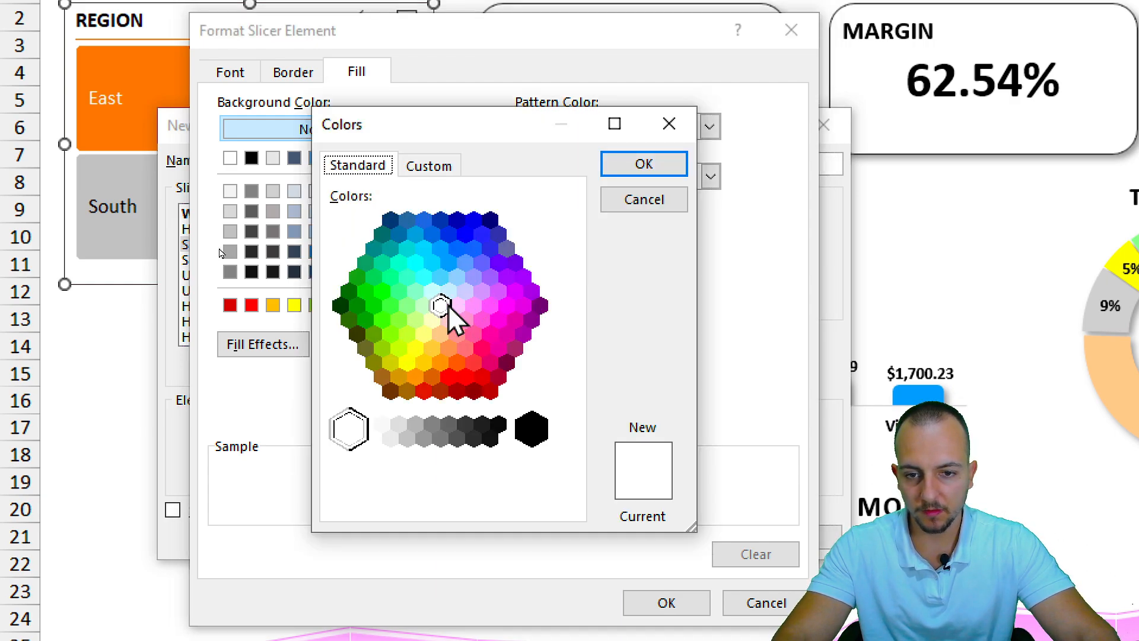
pyautogui.click(676, 119)
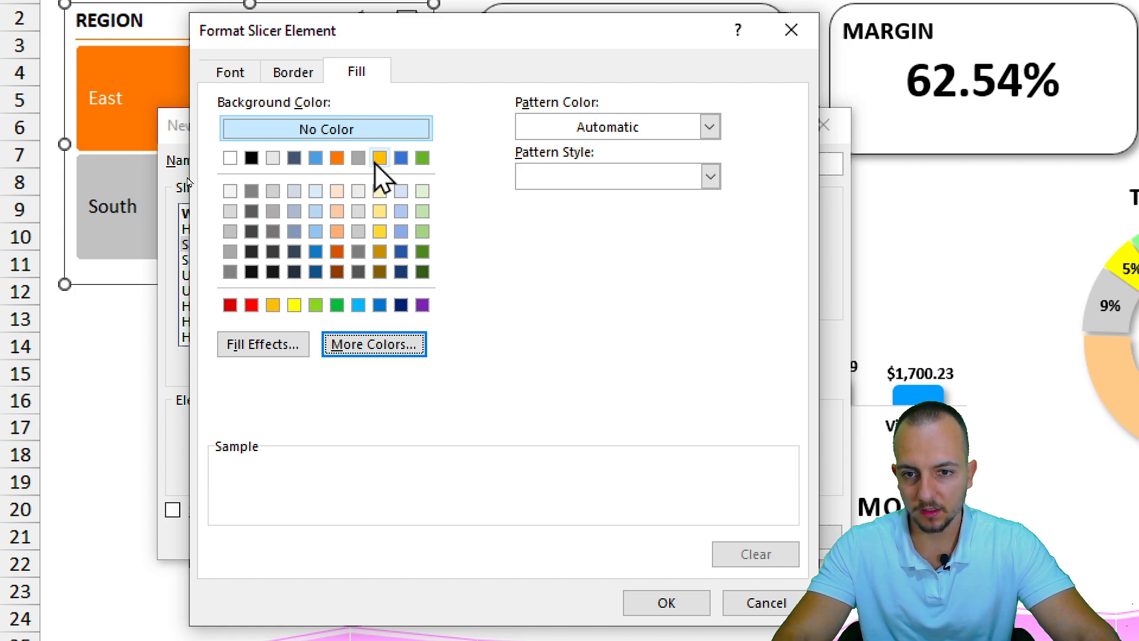
pyautogui.click(402, 159)
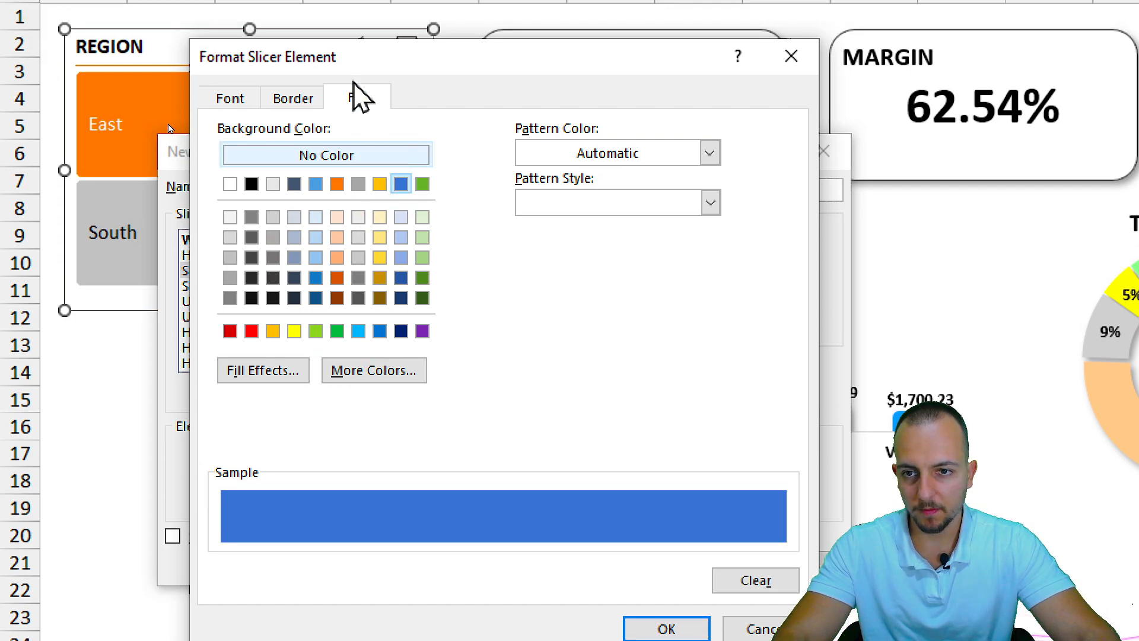
# Set the Selected Item with Data font color to white and save the new slicer style
pyautogui.click(229, 72)
pyautogui.click(591, 296)
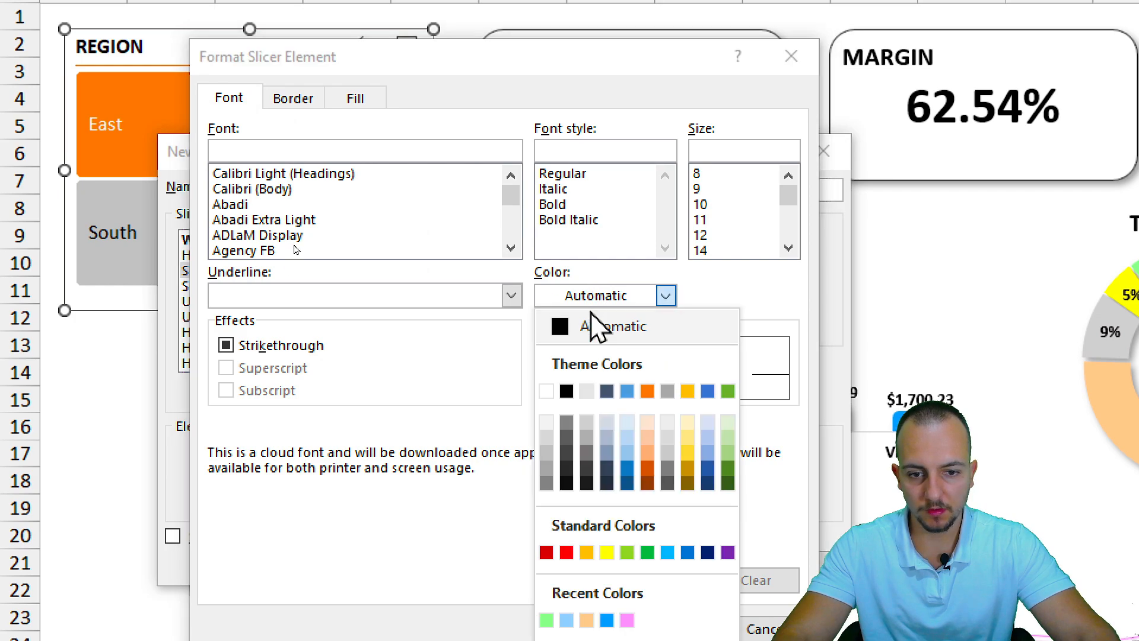
pyautogui.click(554, 390)
pyautogui.click(658, 628)
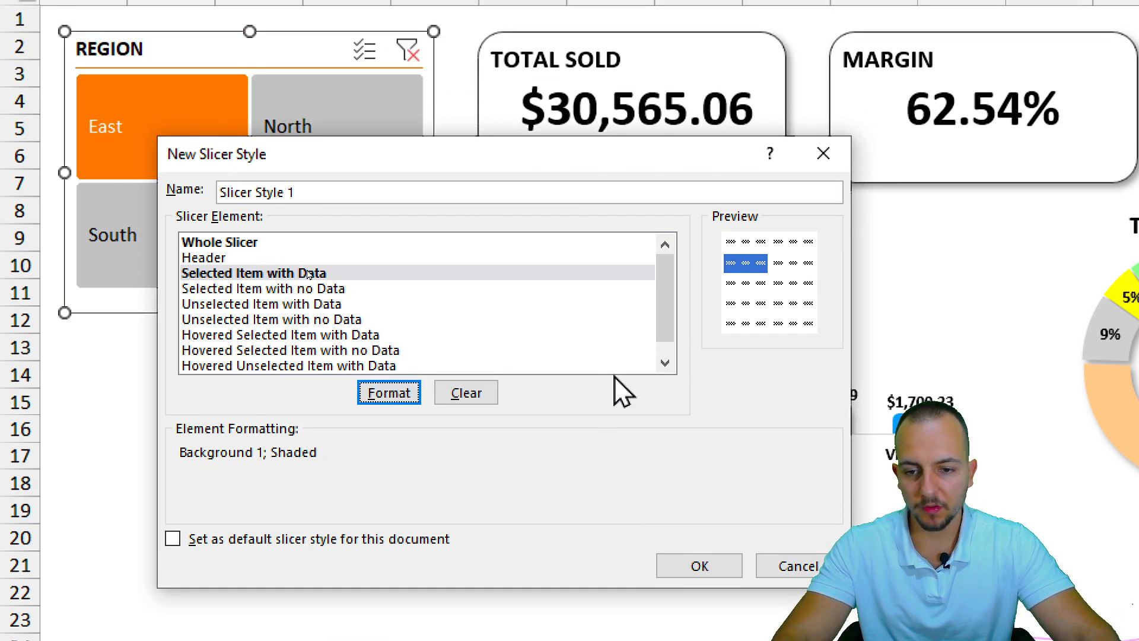
pyautogui.click(697, 554)
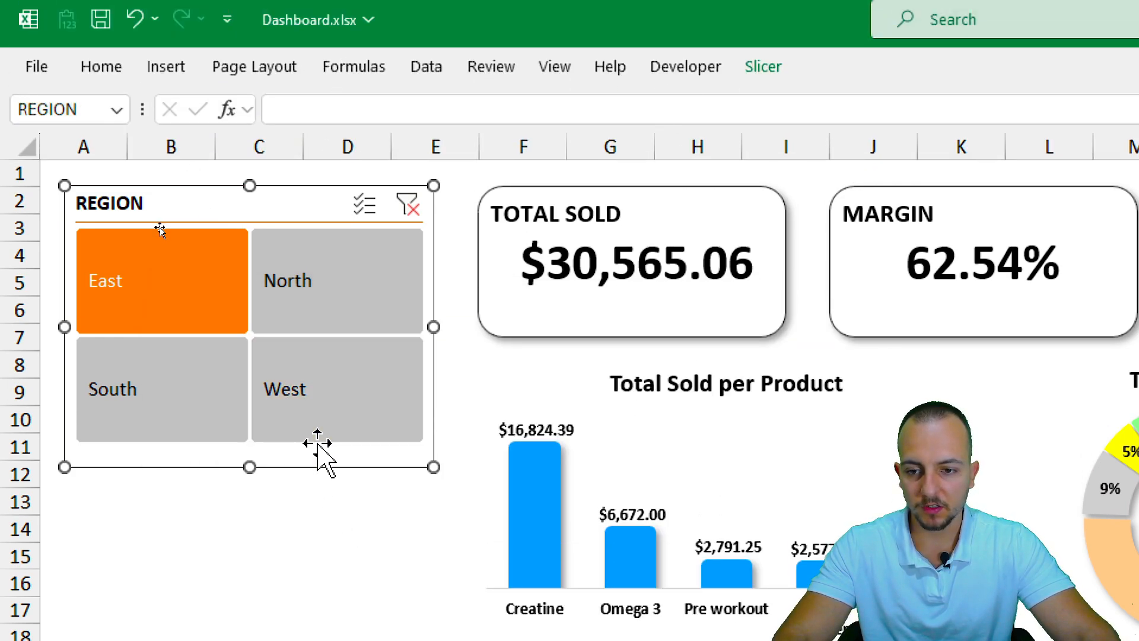
# Apply the new custom style to the REGION slicer and make the slicer slightly taller so its scroll bar disappears
pyautogui.click(763, 66)
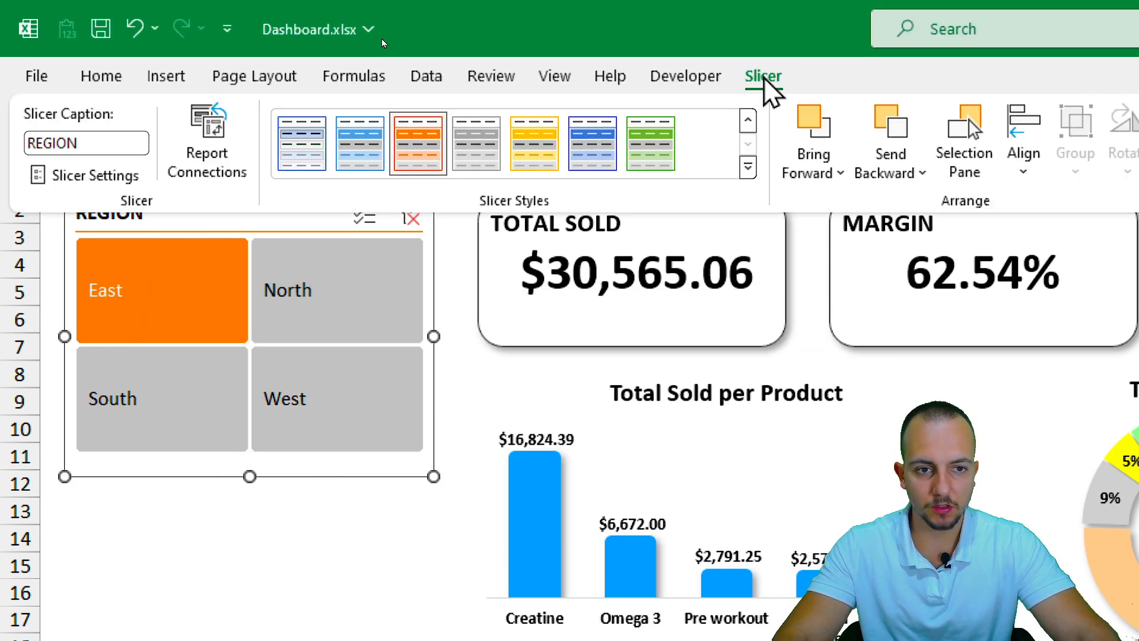
pyautogui.click(747, 168)
pyautogui.click(302, 174)
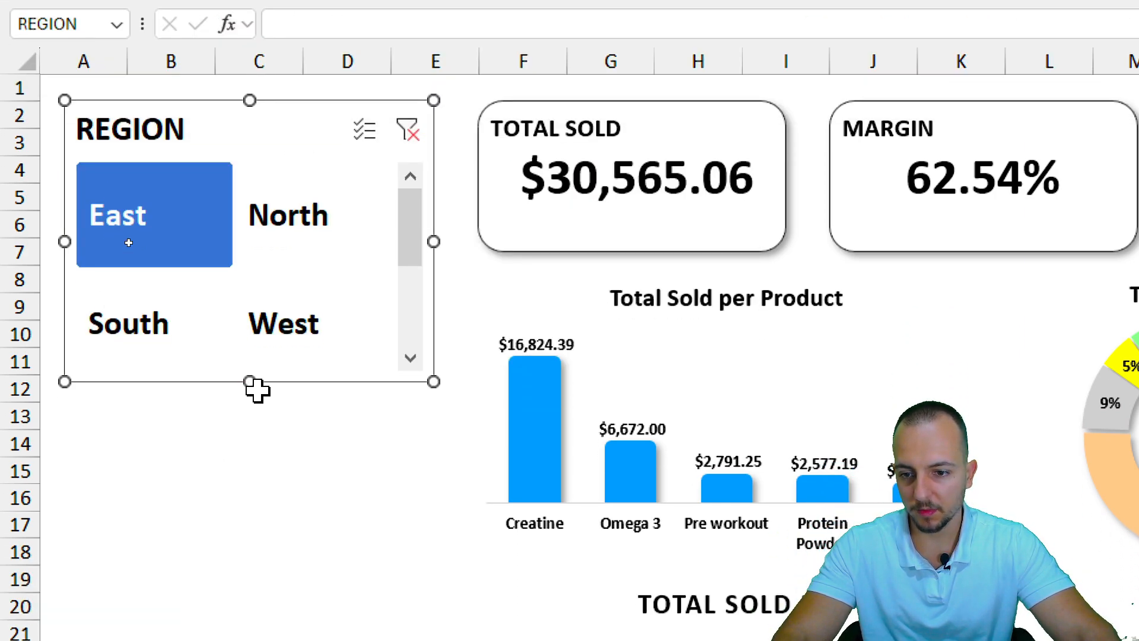
pyautogui.moveTo(250, 382); pyautogui.dragTo(246, 403)
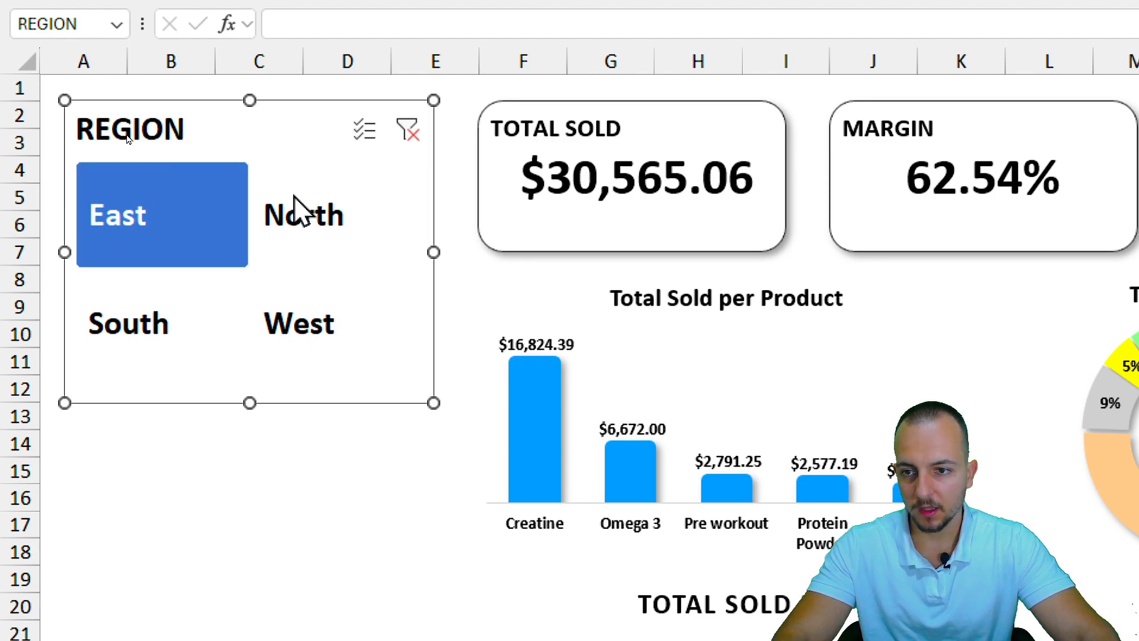
pyautogui.click(262, 463)
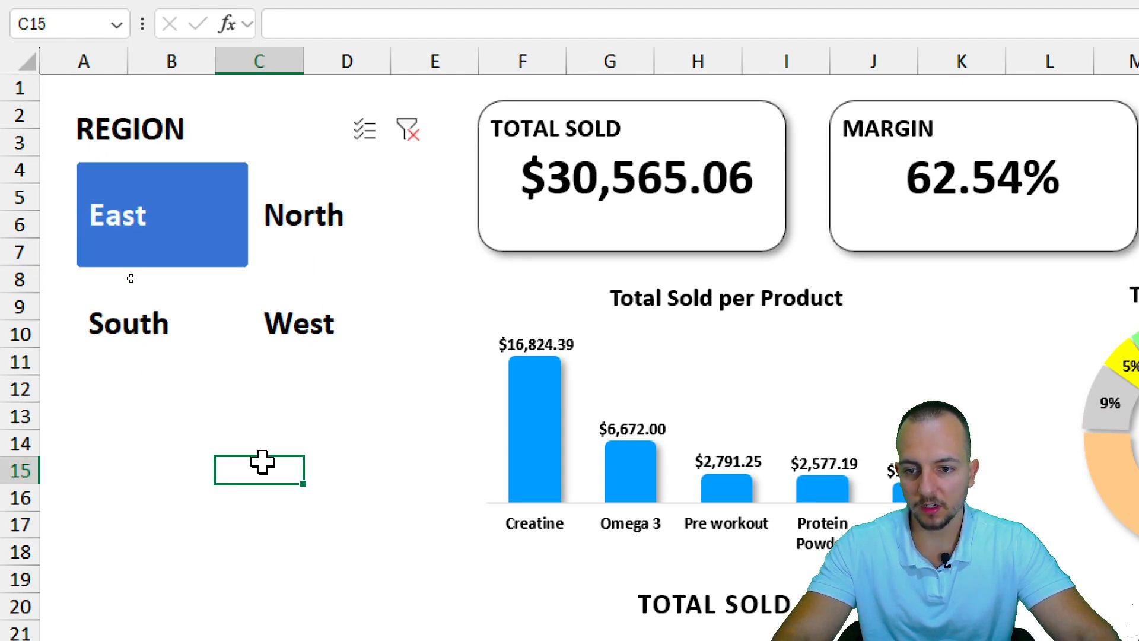
# Check the restyled slicer by selecting West, South, North and East in turn
pyautogui.click(297, 345)
pyautogui.click(161, 334)
pyautogui.click(288, 221)
pyautogui.click(173, 228)
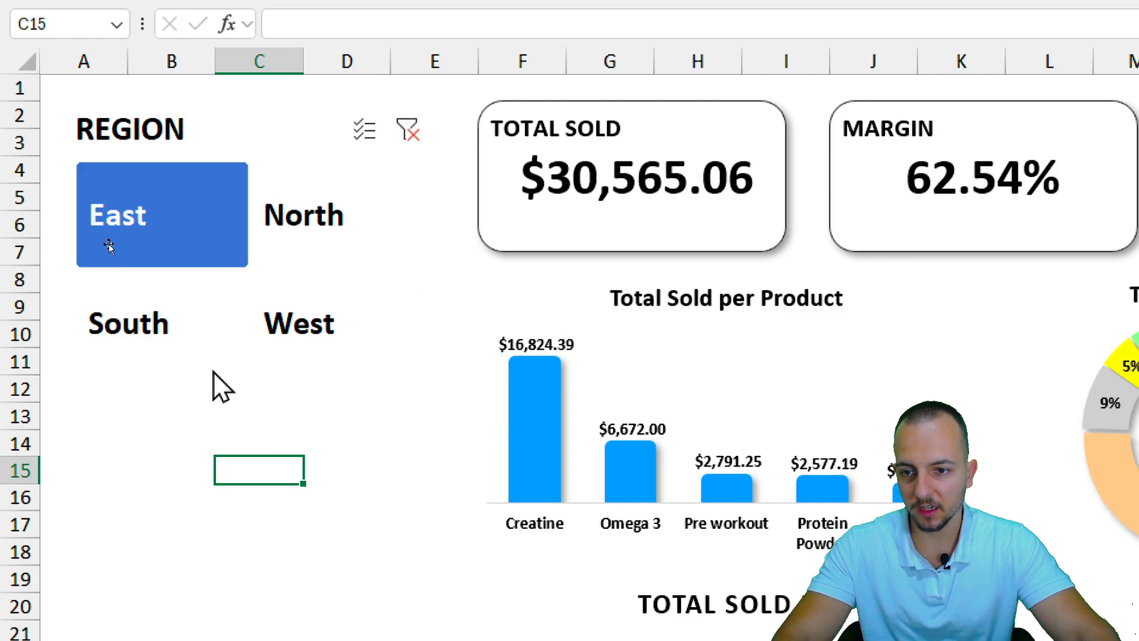
# Turn off the REGION slicer's header, enable hiding items with no data, and deselect the slicer
pyautogui.rightClick(285, 130)
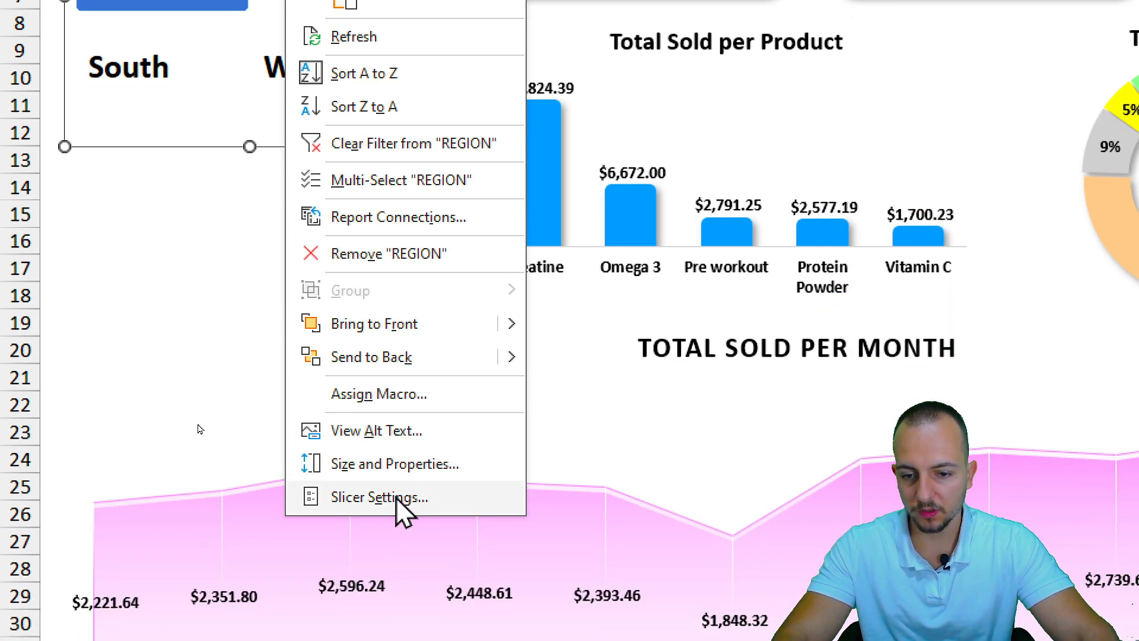
pyautogui.click(398, 496)
pyautogui.moveTo(374, 368); pyautogui.dragTo(391, 108)
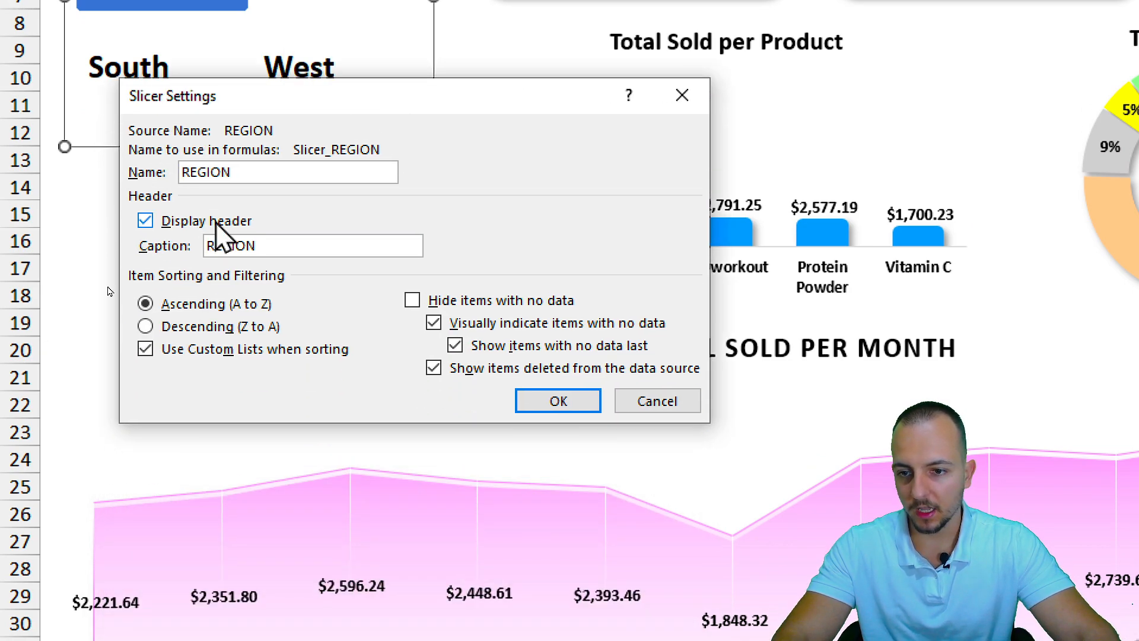
pyautogui.click(186, 220)
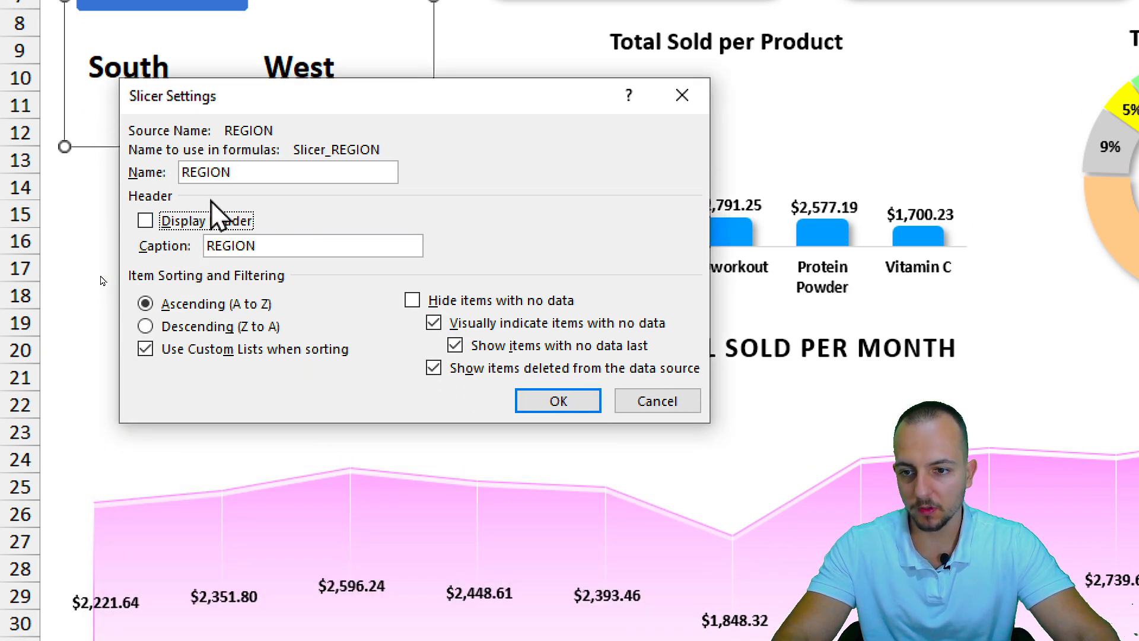
pyautogui.click(452, 300)
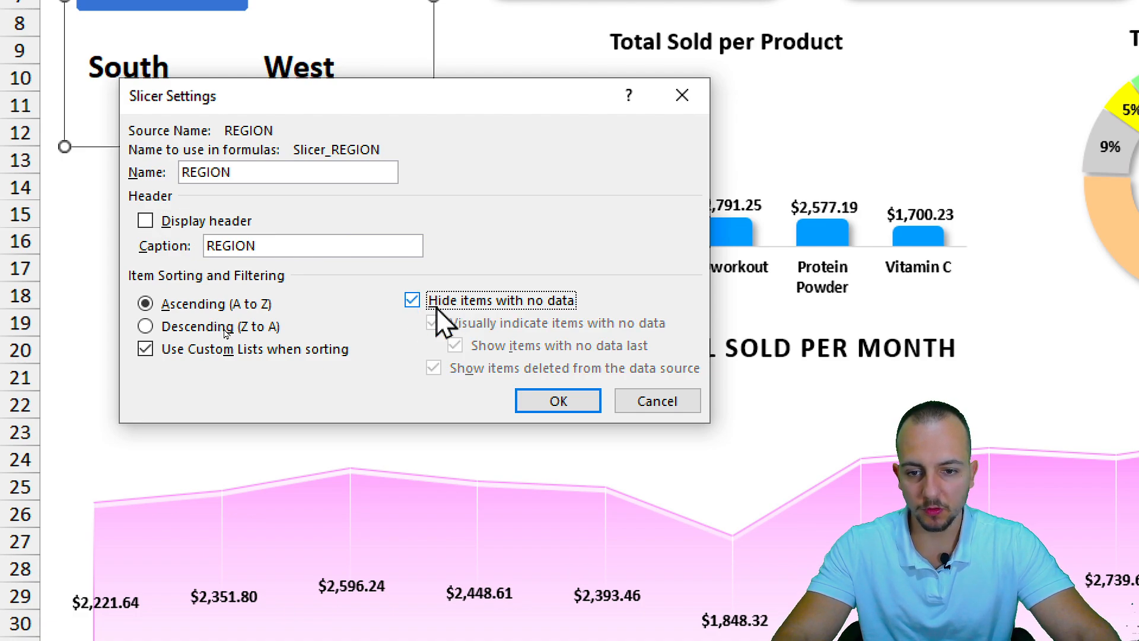
pyautogui.click(537, 402)
pyautogui.click(260, 187)
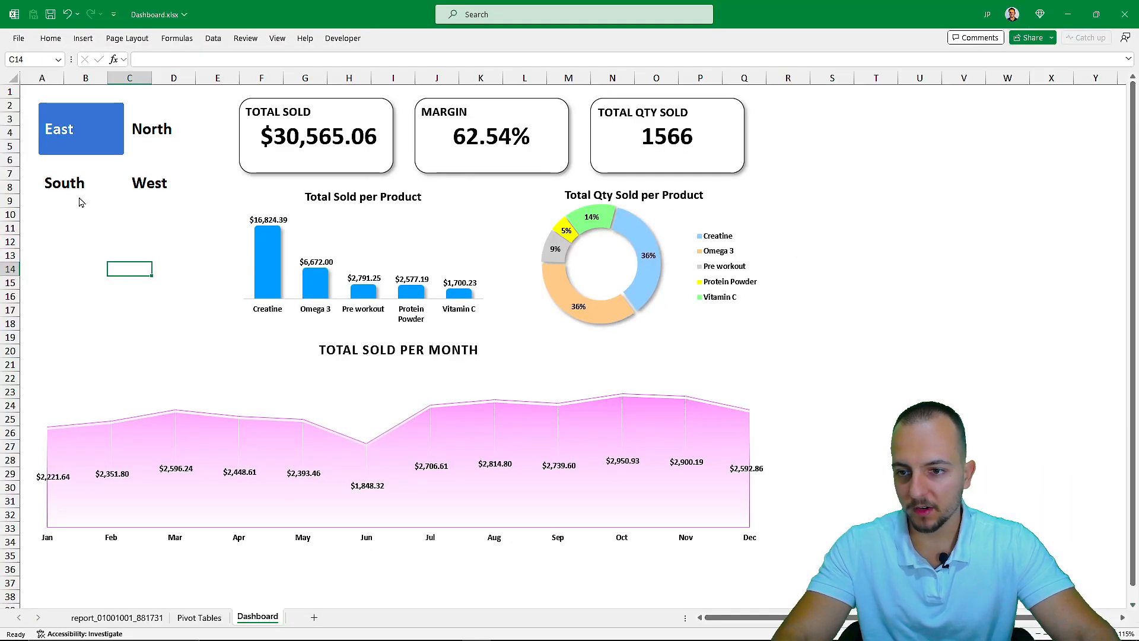
# Test the headerless region slicer by switching the dashboard between South, West, North and East, finishing on North
pyautogui.click(160, 327)
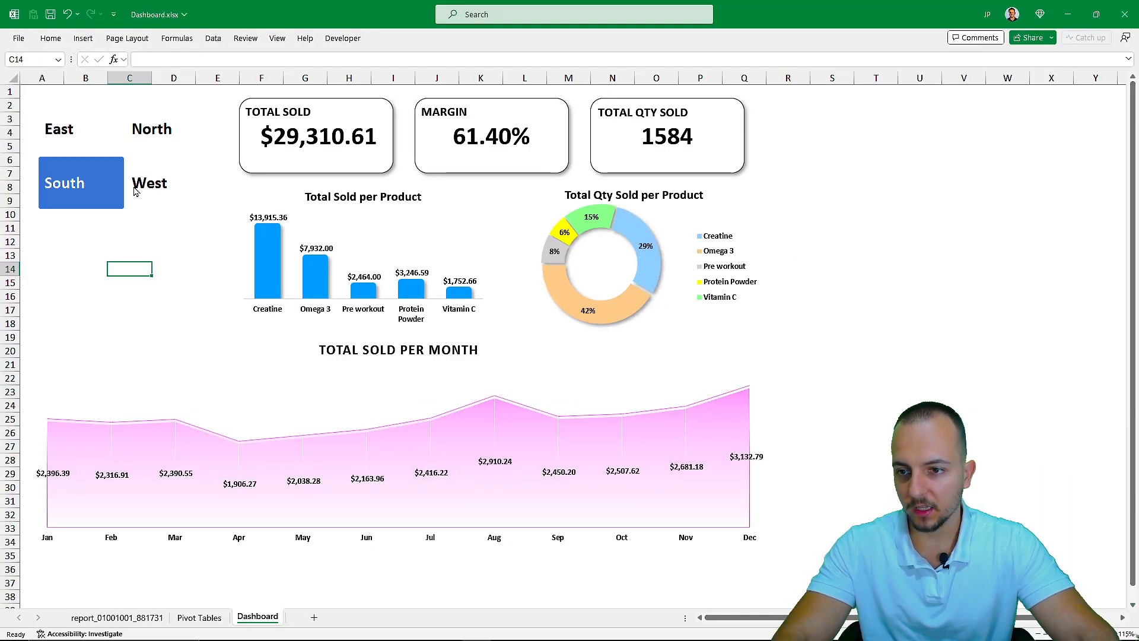
pyautogui.click(308, 304)
pyautogui.click(162, 310)
pyautogui.click(156, 146)
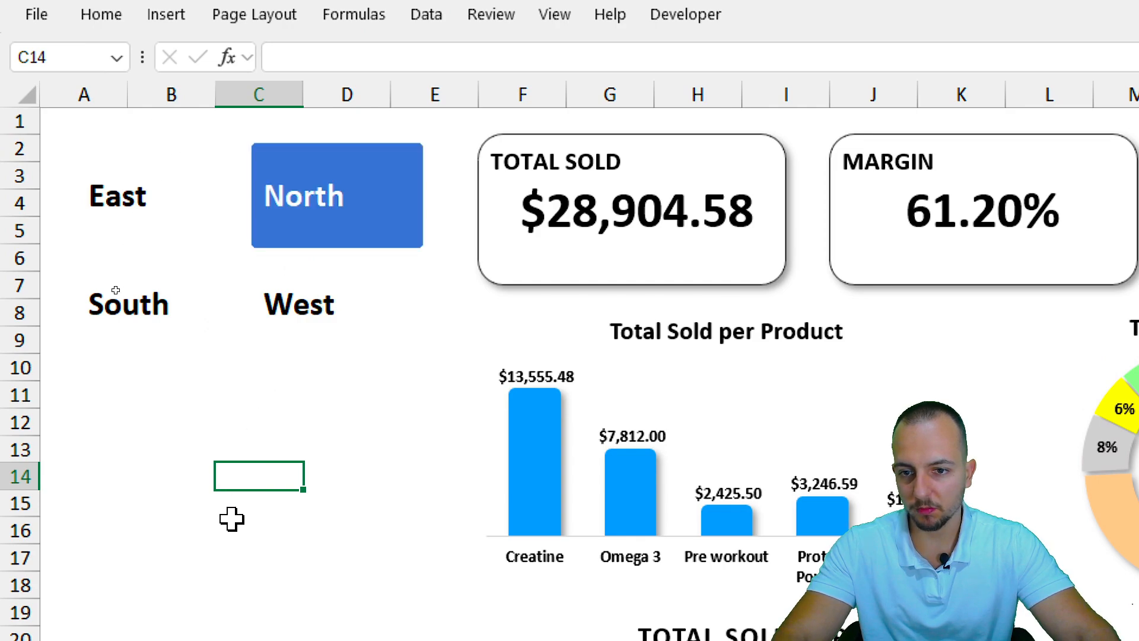
pyautogui.click(99, 200)
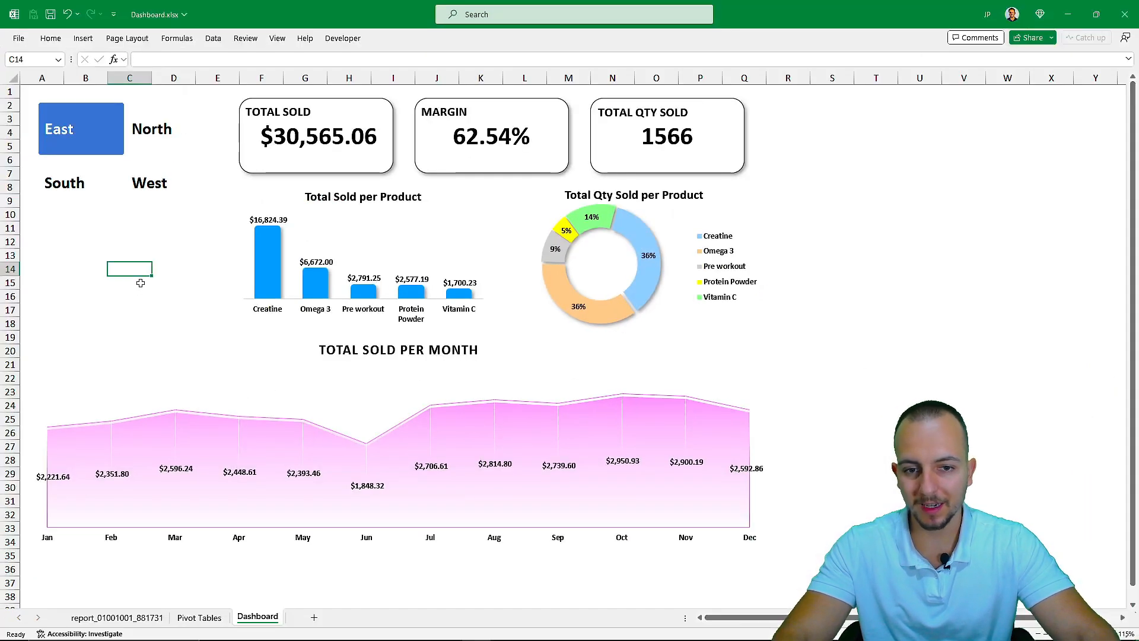
pyautogui.click(152, 193)
pyautogui.click(94, 188)
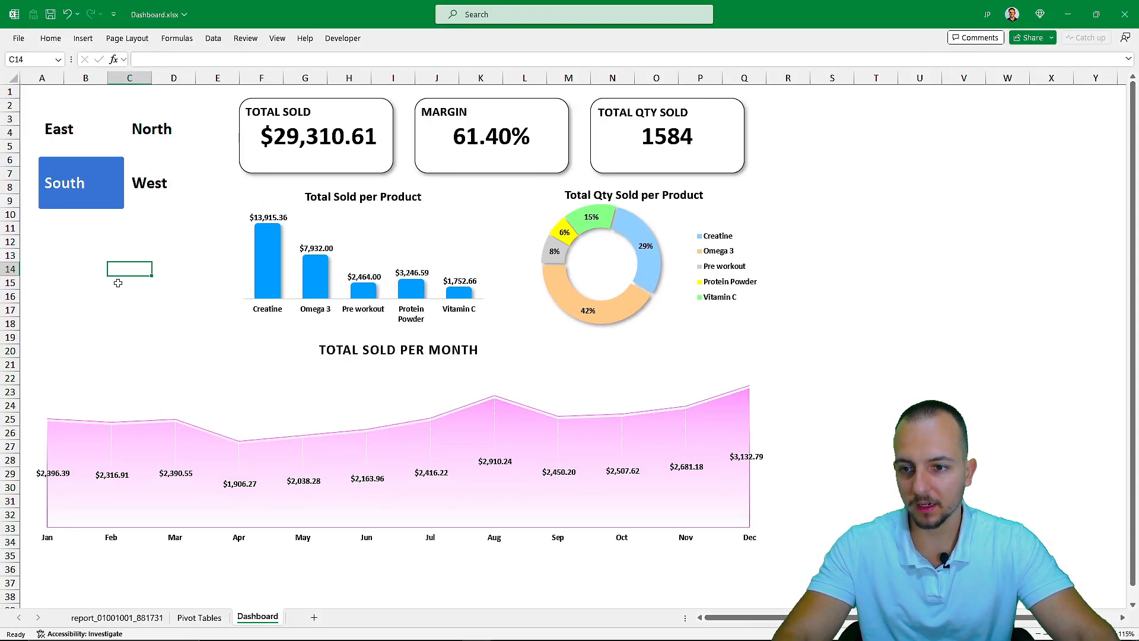
pyautogui.click(168, 186)
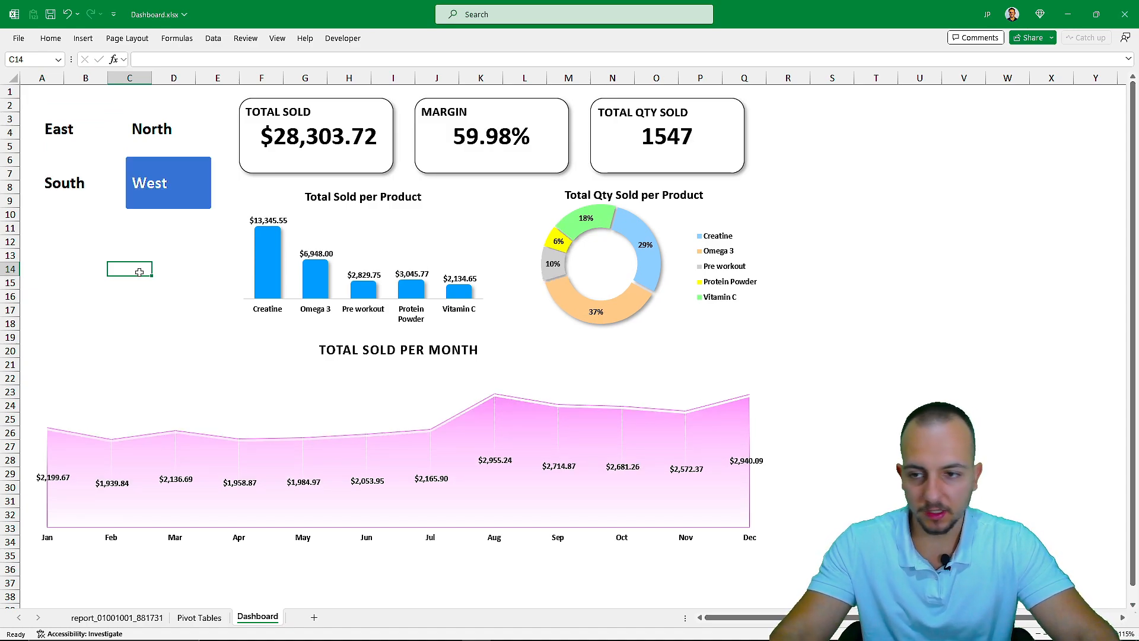
pyautogui.click(145, 130)
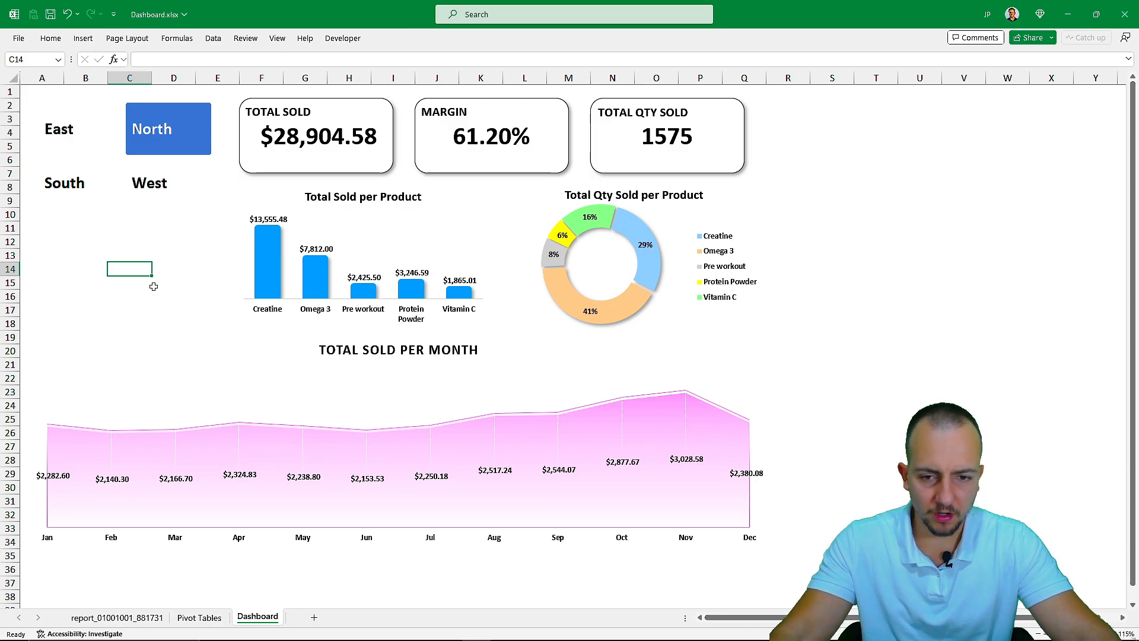